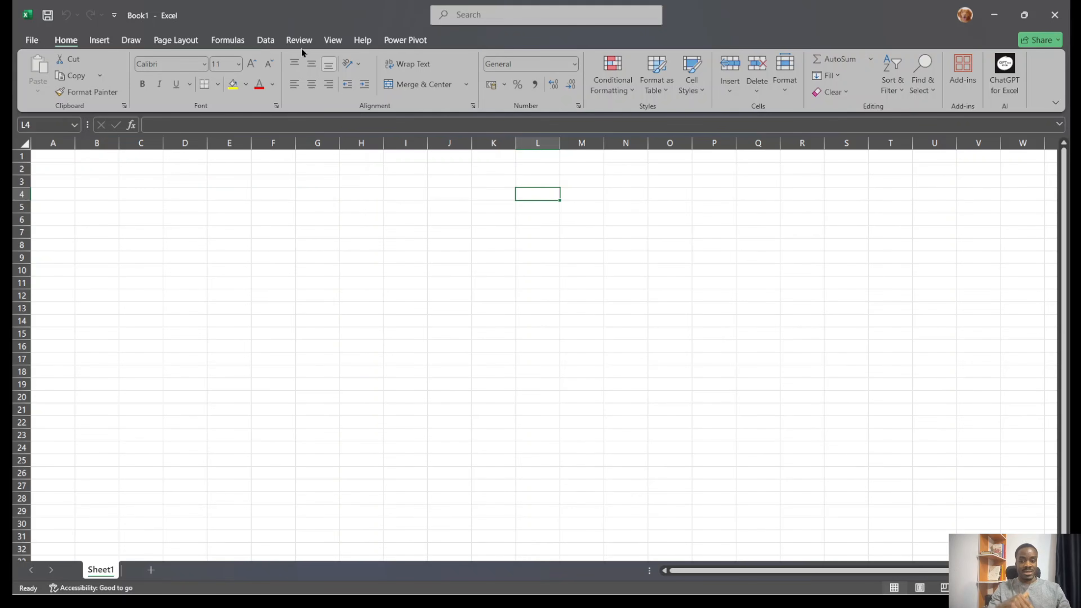
Launch the Power Query Editor from the blank workbook
click(266, 41)
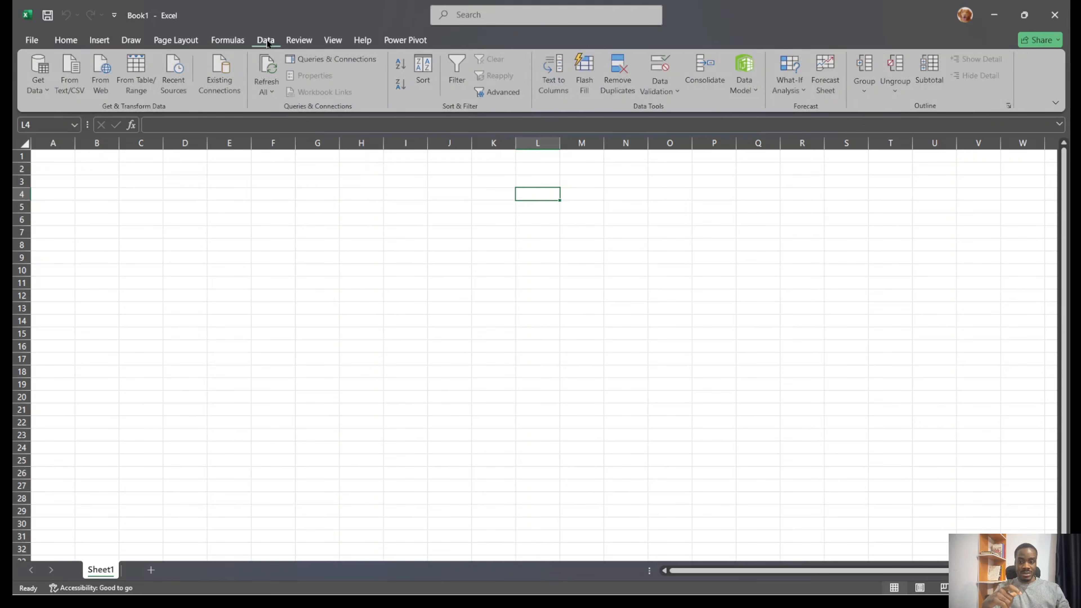
click(50, 88)
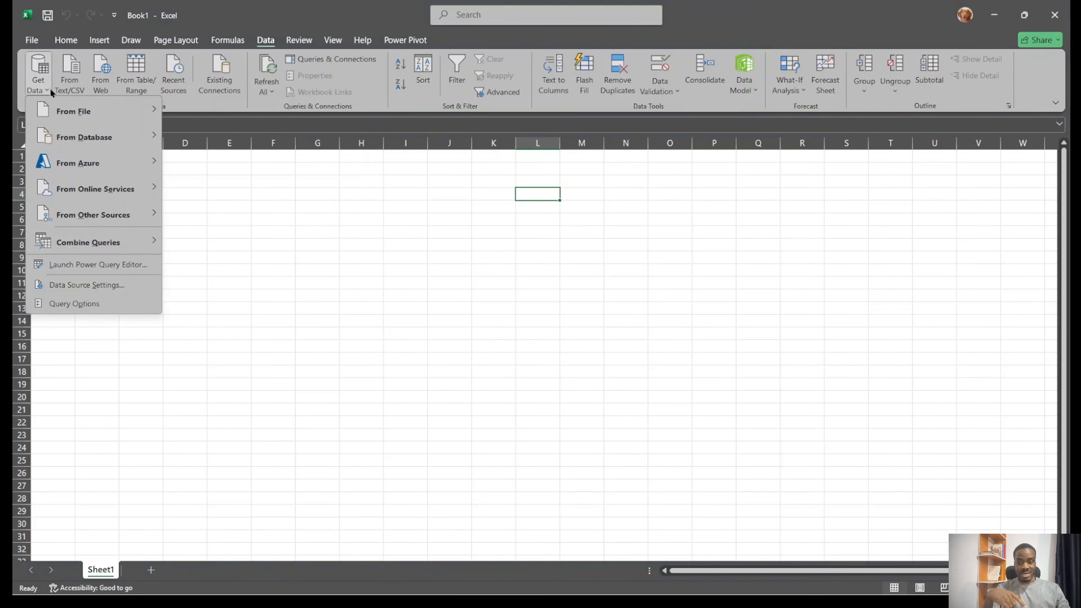
click(117, 264)
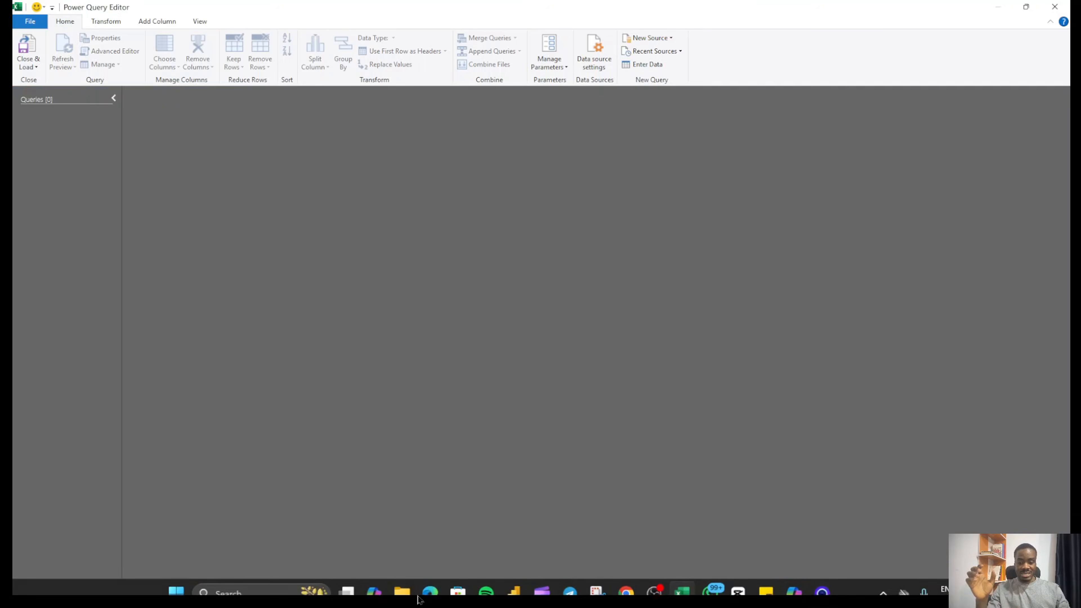
Check the AdventureWorks workbook in the Databases folder in File Explorer and return to the Power Query Editor
click(485, 582)
click(106, 6)
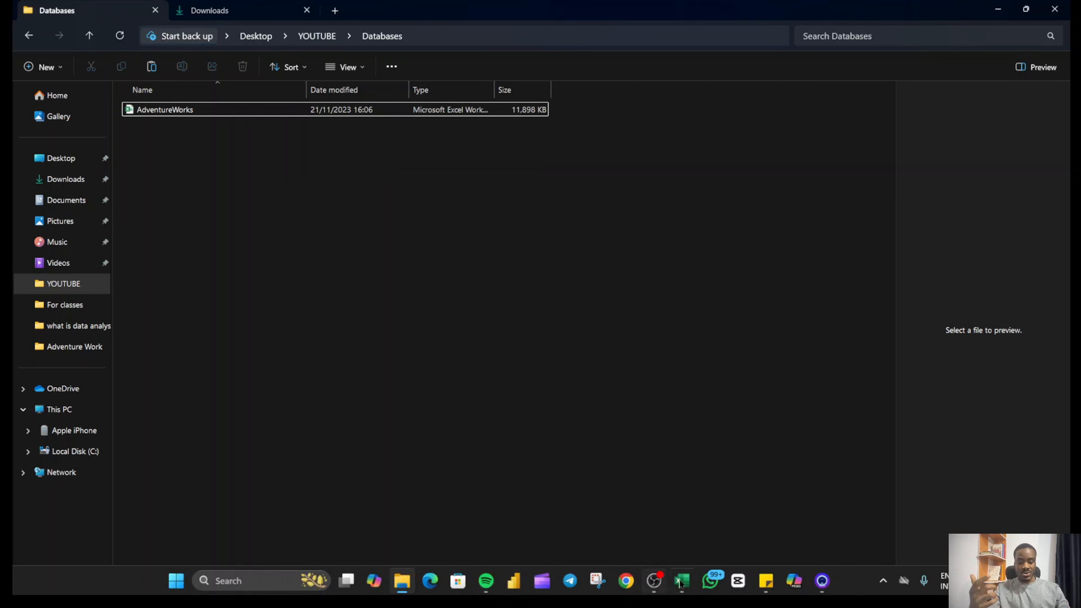
click(682, 582)
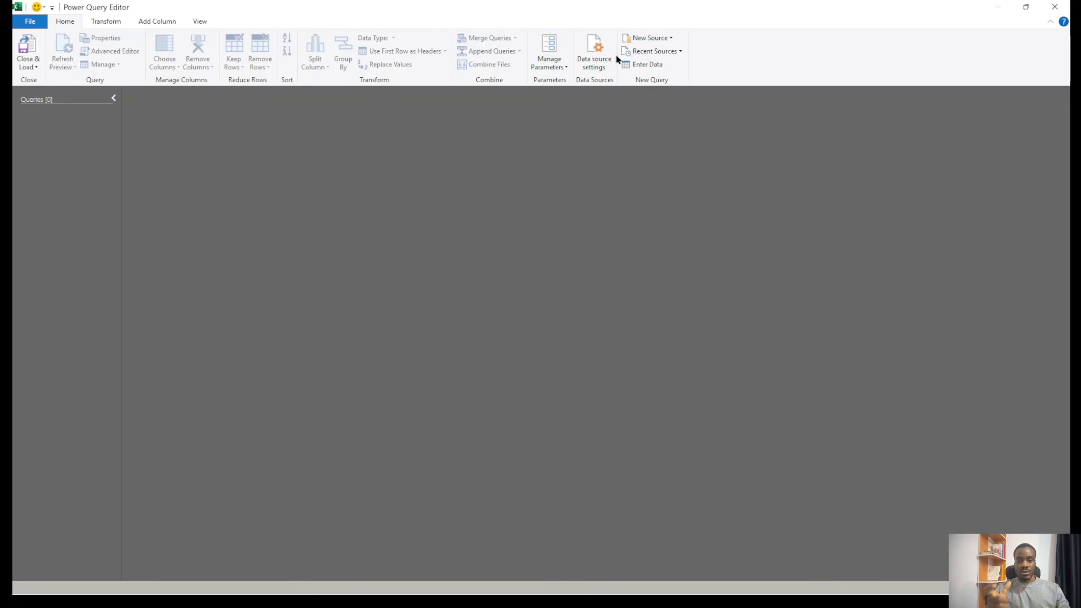
Add the AdventureWorks Excel workbook from the Desktop > YOUTUBE > Databases folder as a new data source
click(668, 39)
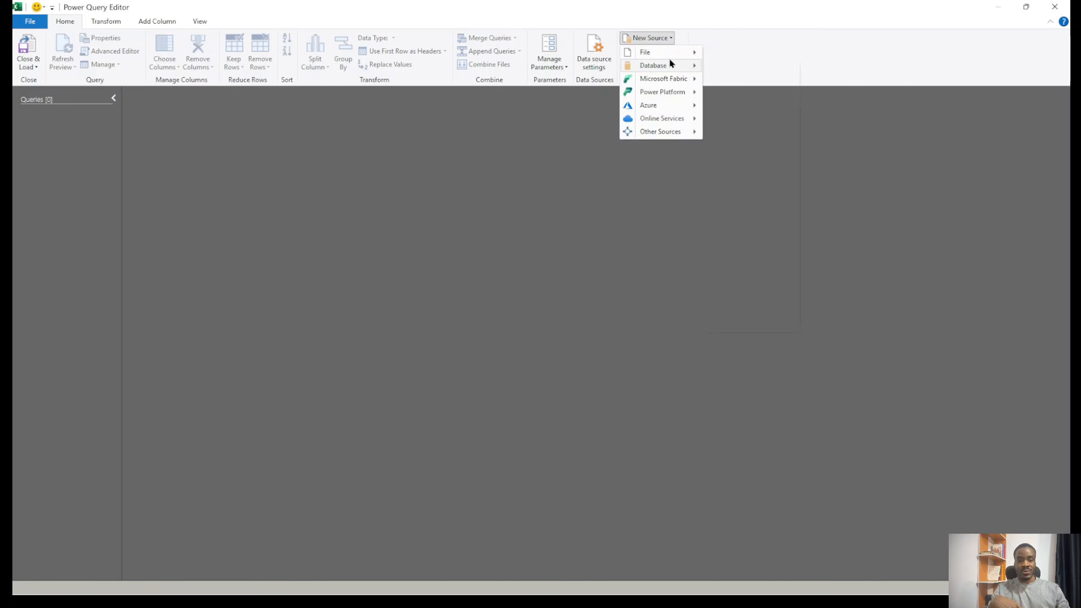
mouse_move(672, 57)
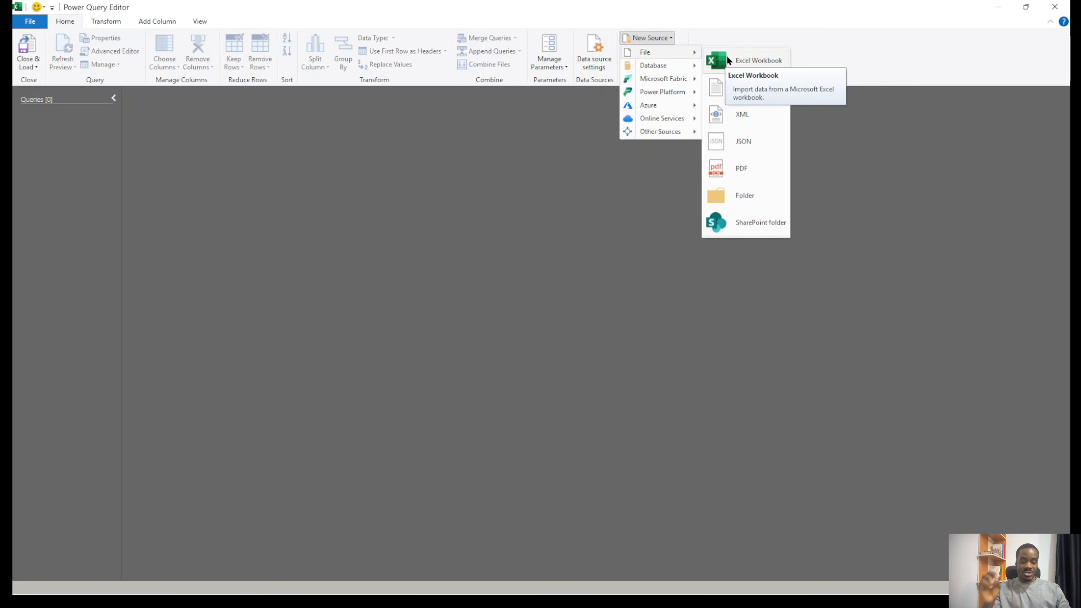
click(745, 61)
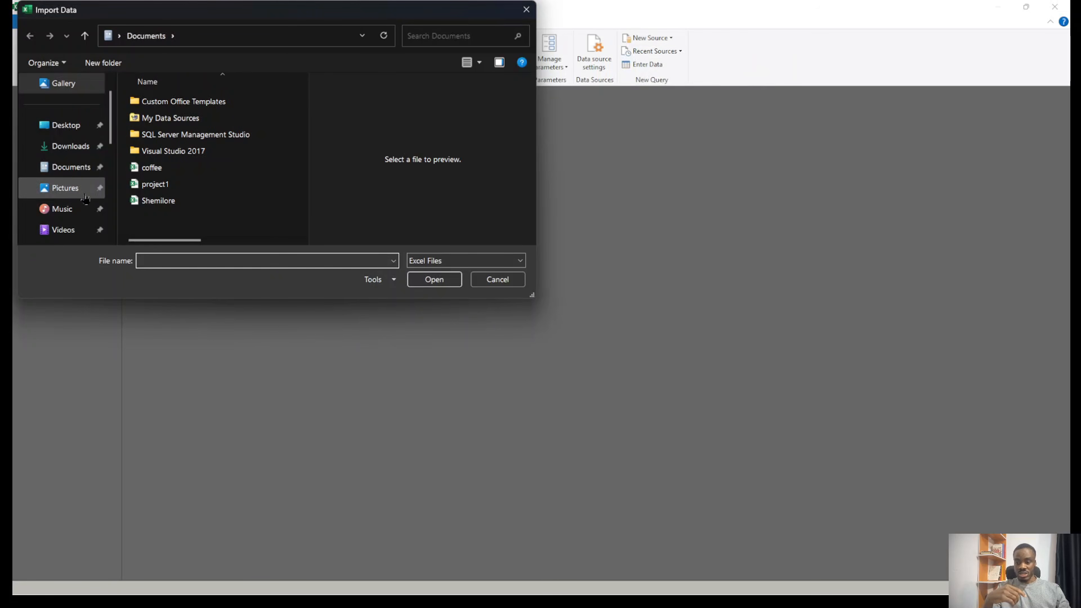
scroll(64, 183, down, 1)
click(70, 208)
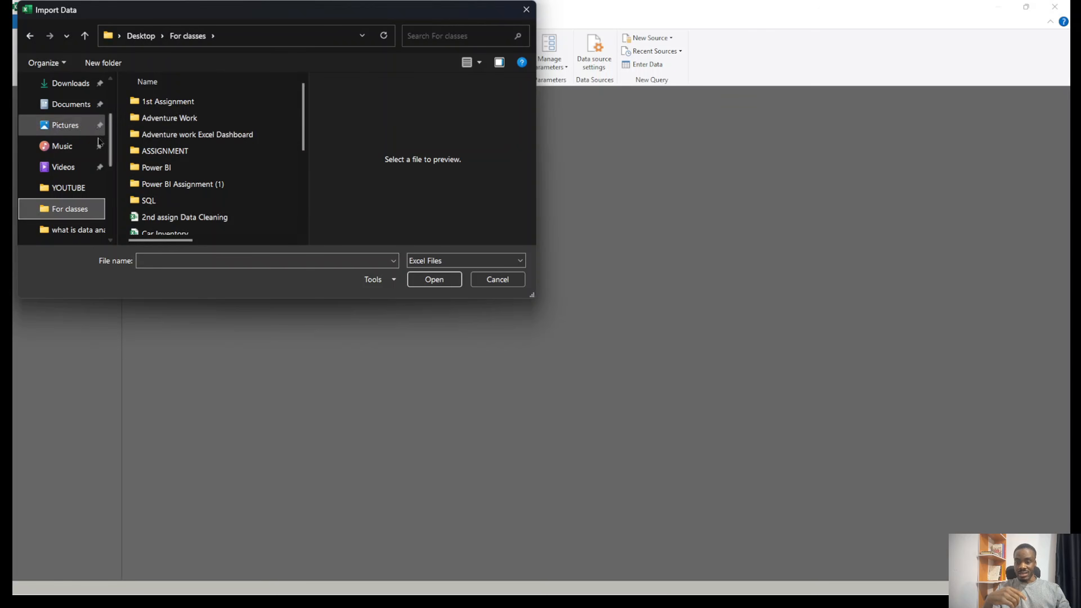
click(68, 188)
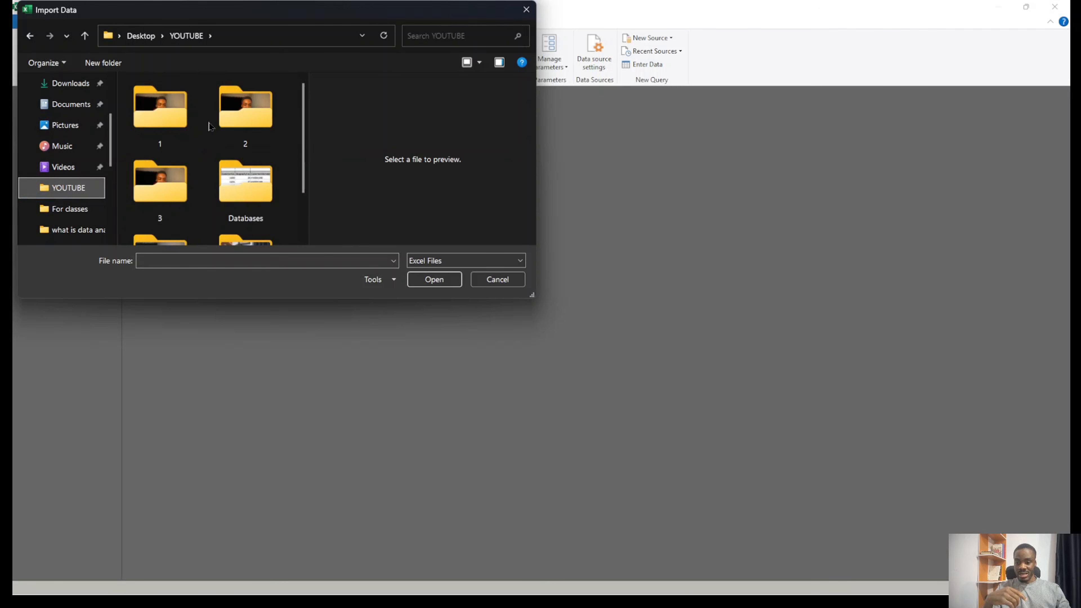
double_click(244, 185)
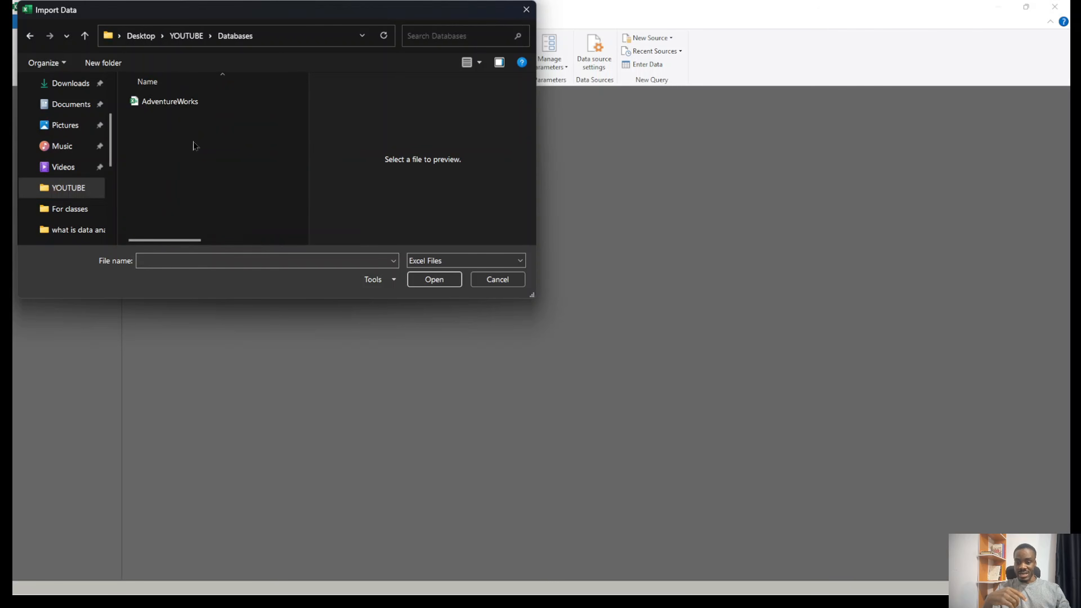
double_click(161, 103)
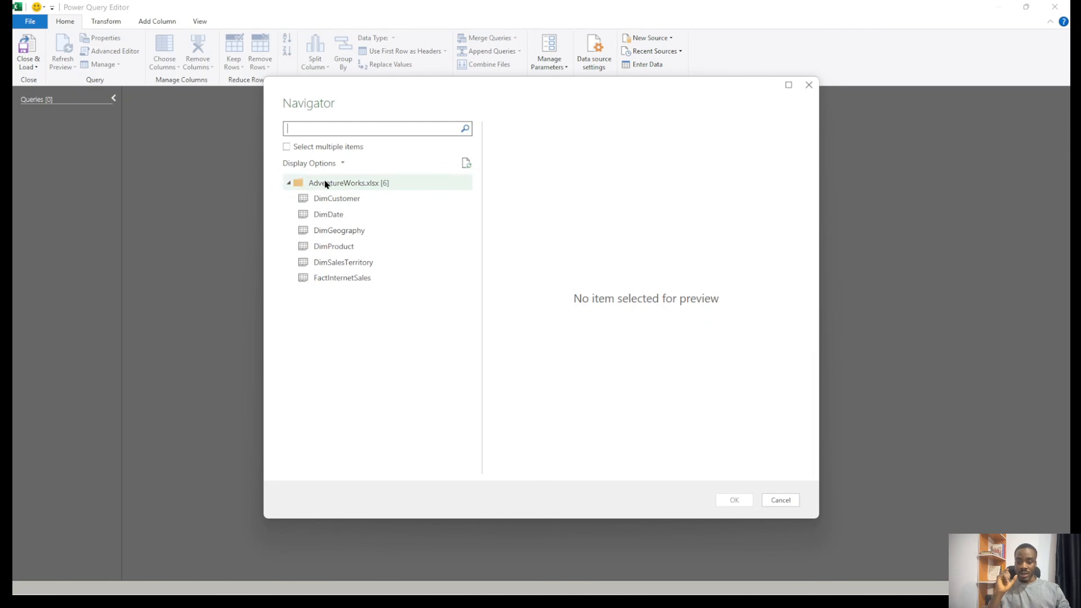
Preview the AdventureWorks tables DimCustomer, DimDate, DimGeography, DimProduct, DimSalesTerritory and FactInternetSales
click(346, 199)
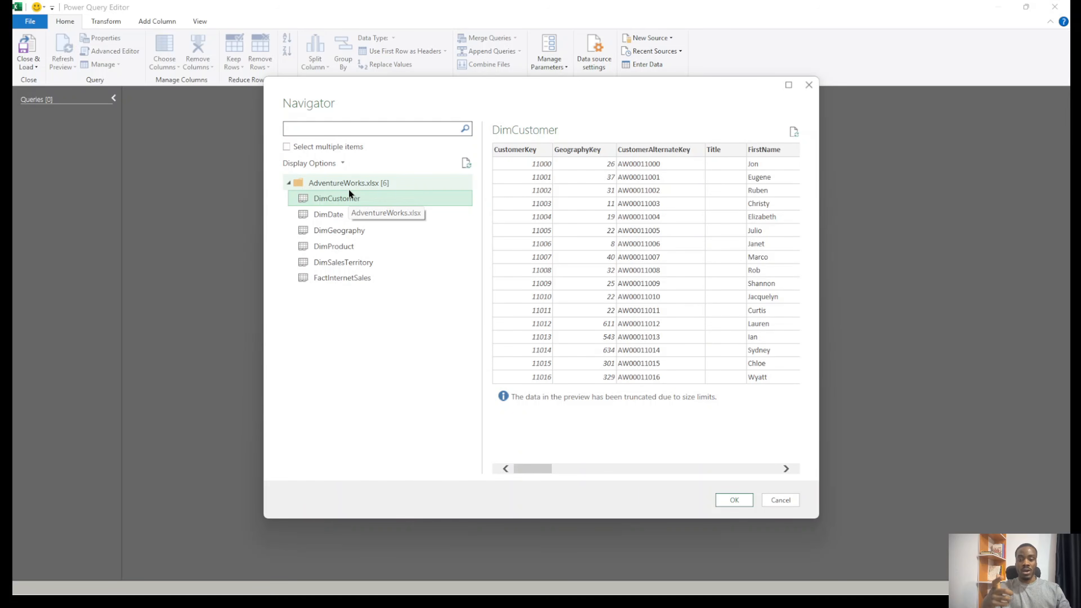
click(335, 216)
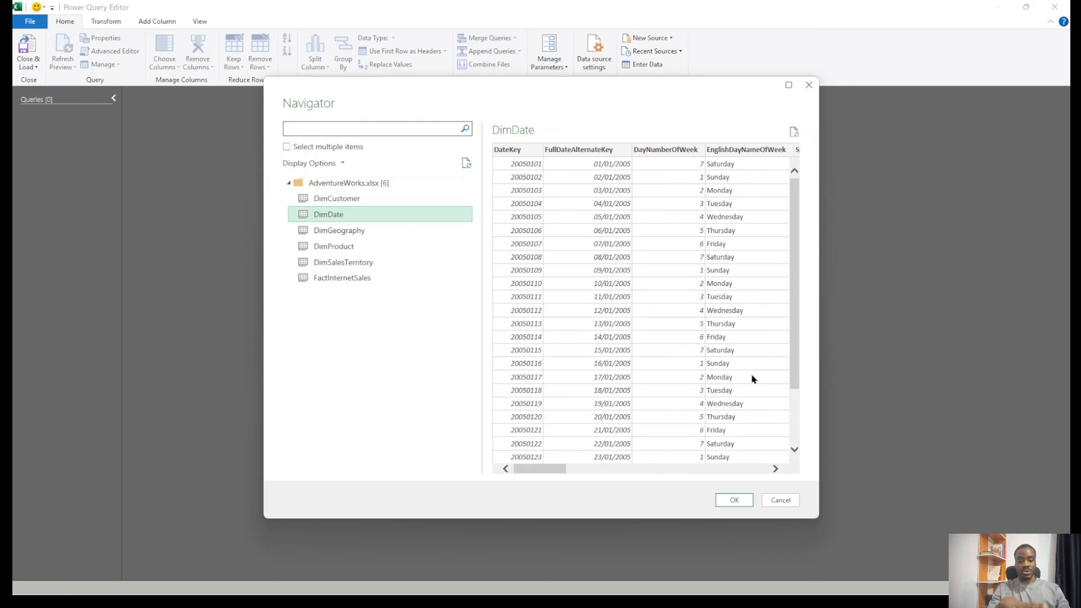
click(356, 236)
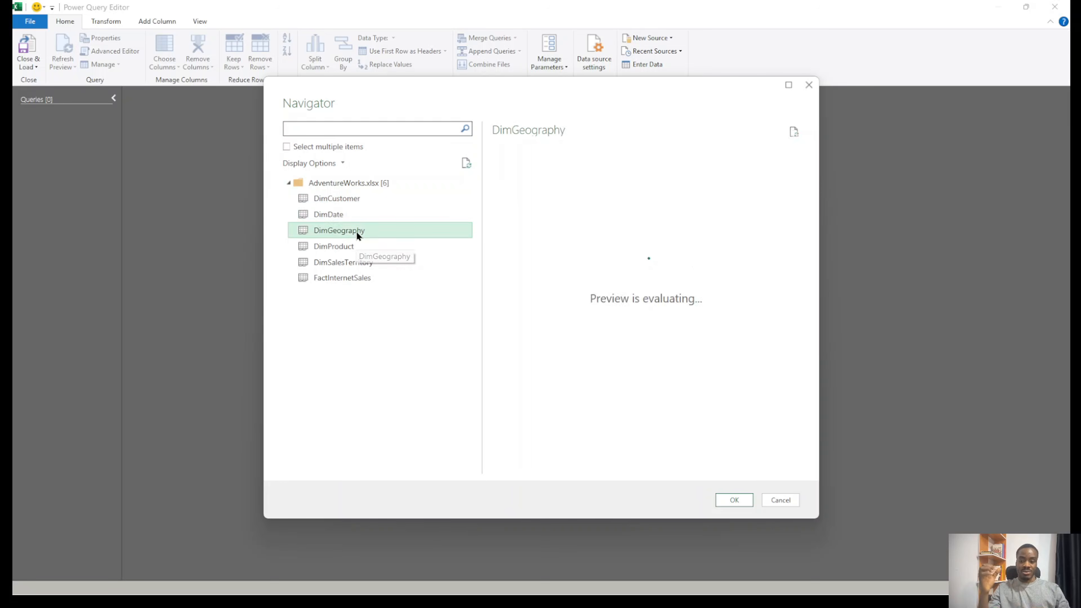
click(356, 246)
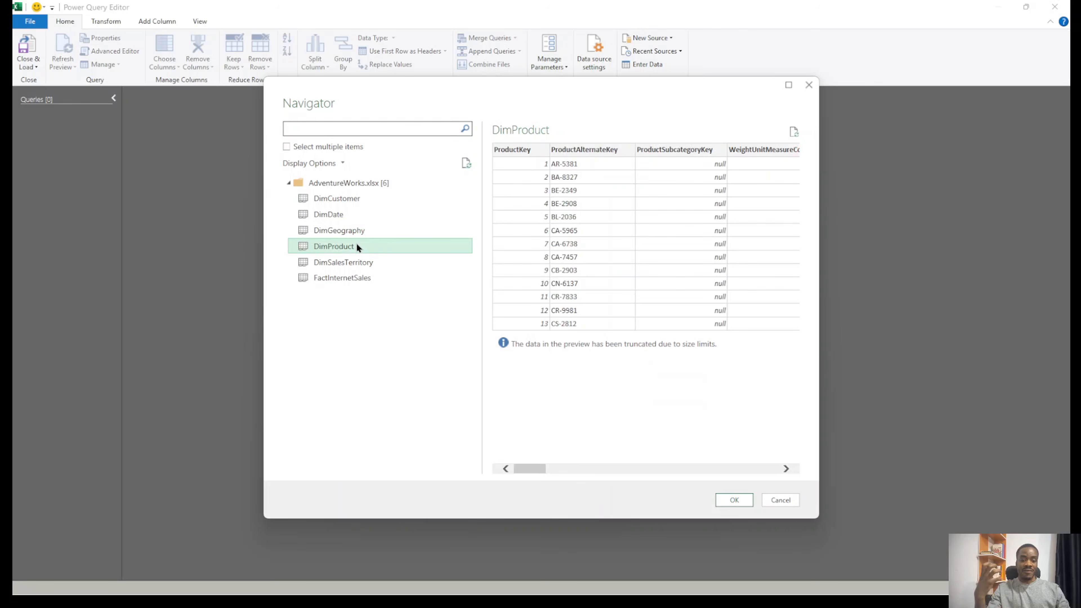
click(350, 264)
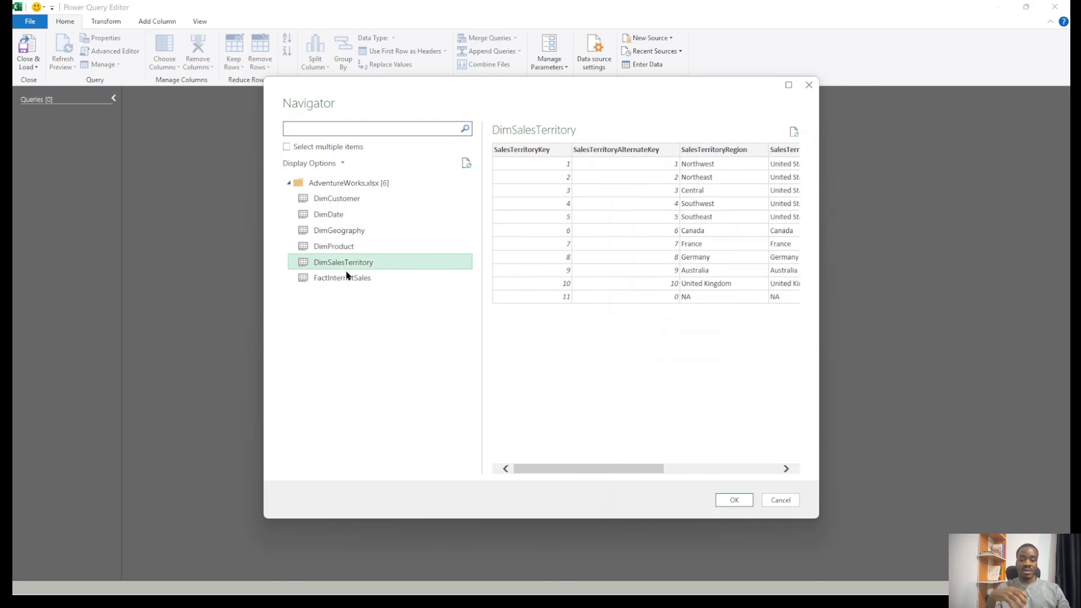
click(343, 277)
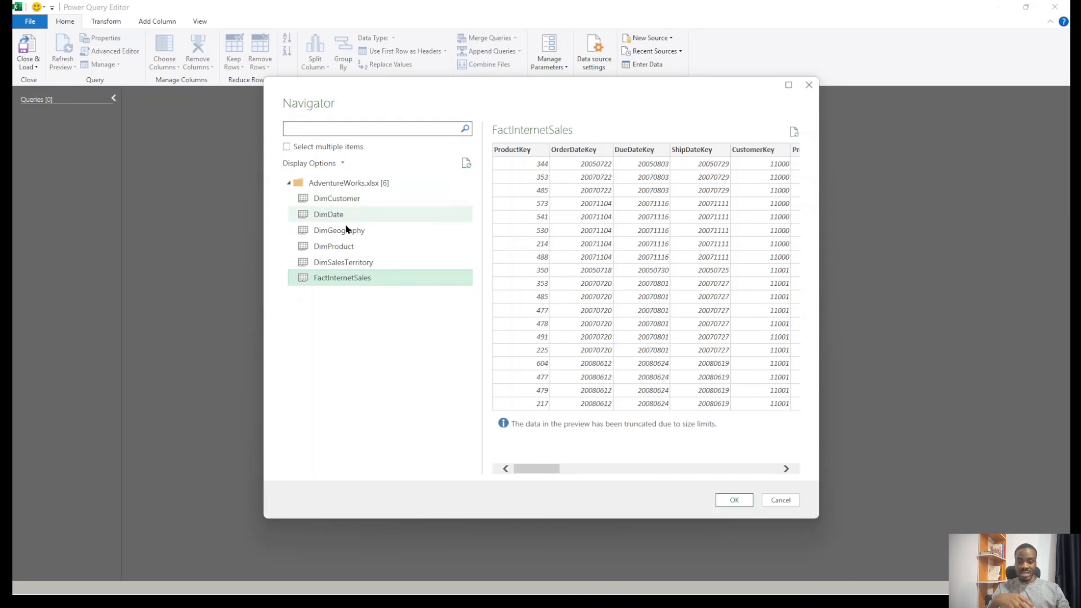
click(344, 198)
click(338, 214)
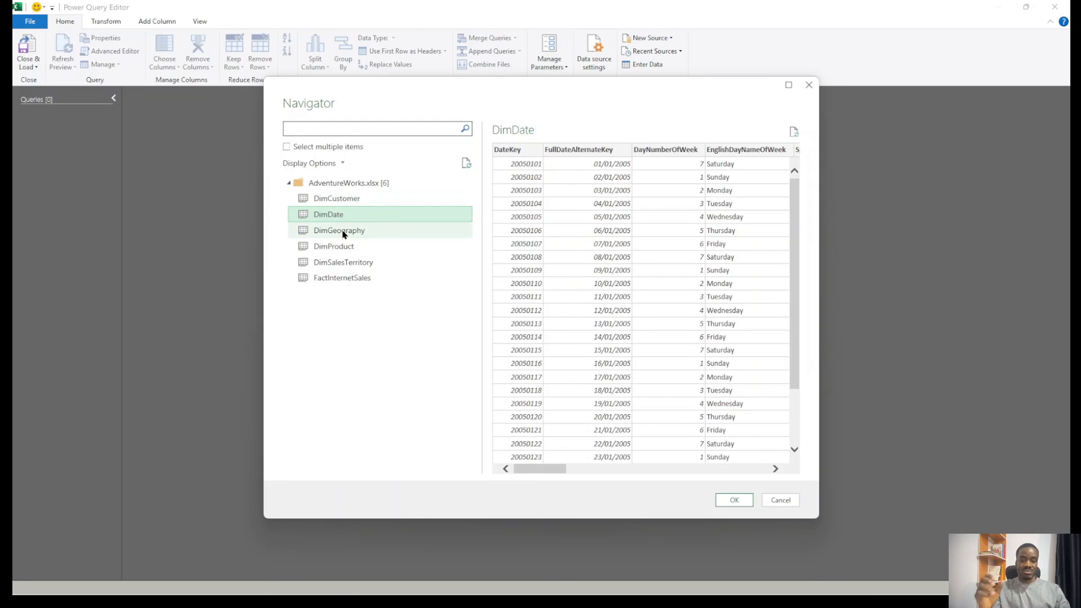
Enable selection of multiple items and import the DimCustomer, DimSalesTerritory, DimProduct and FactInternetSales tables
click(300, 150)
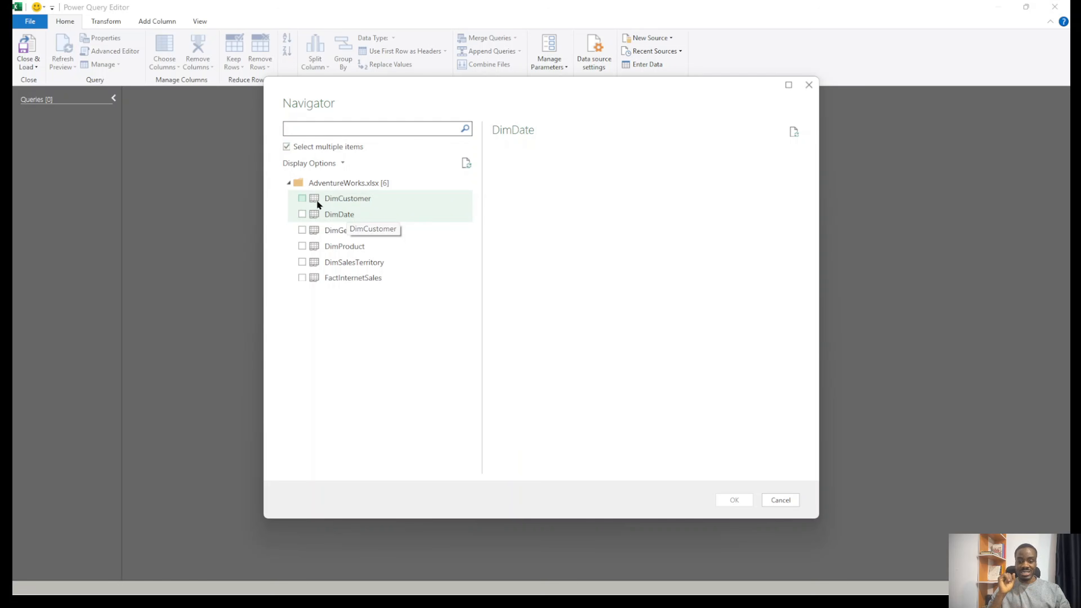
click(303, 201)
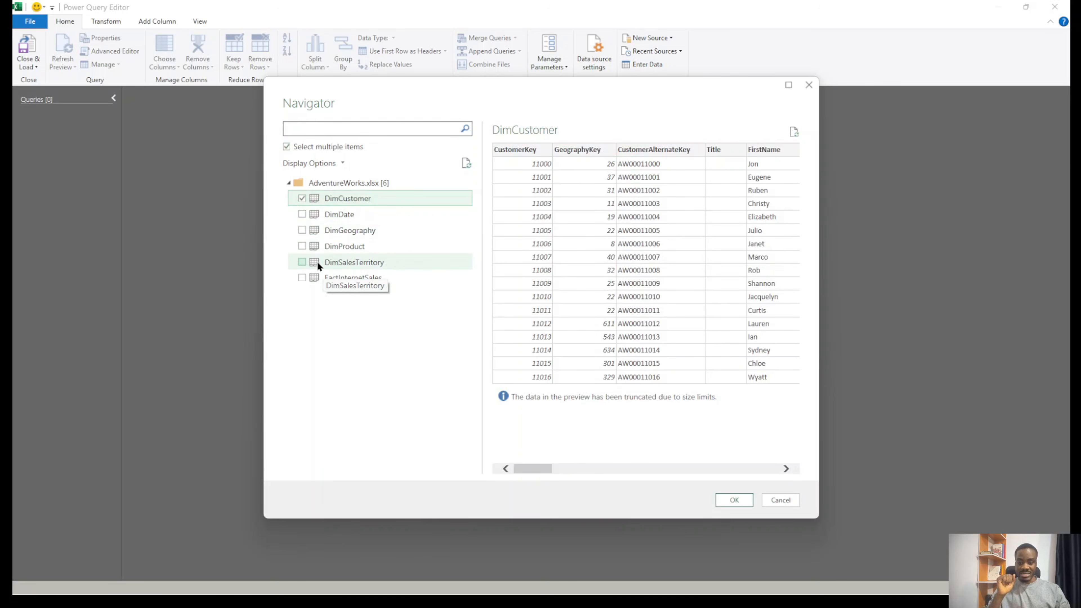
click(303, 262)
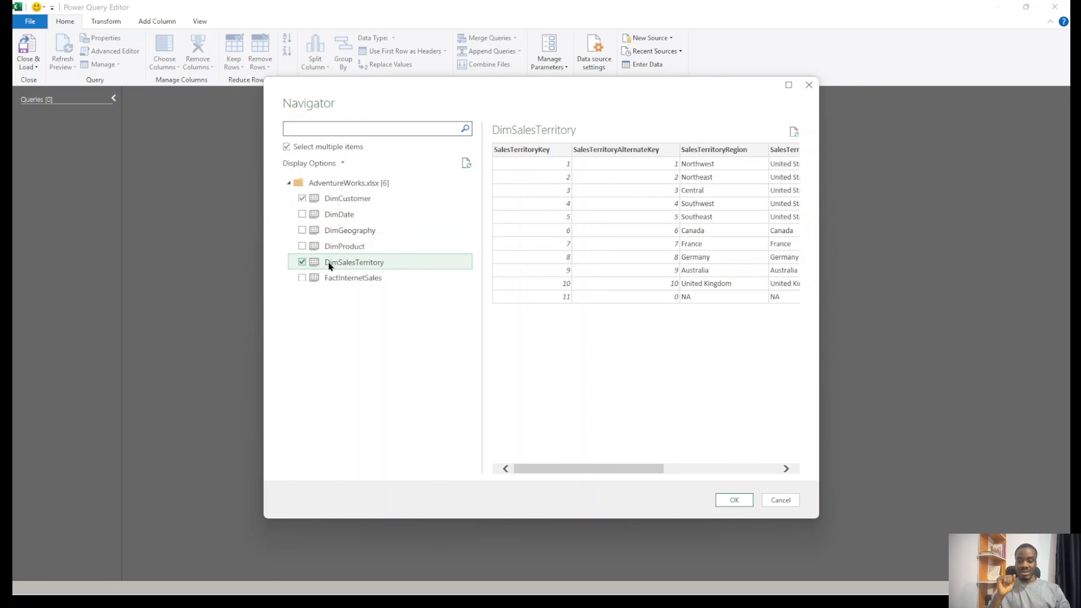
click(302, 245)
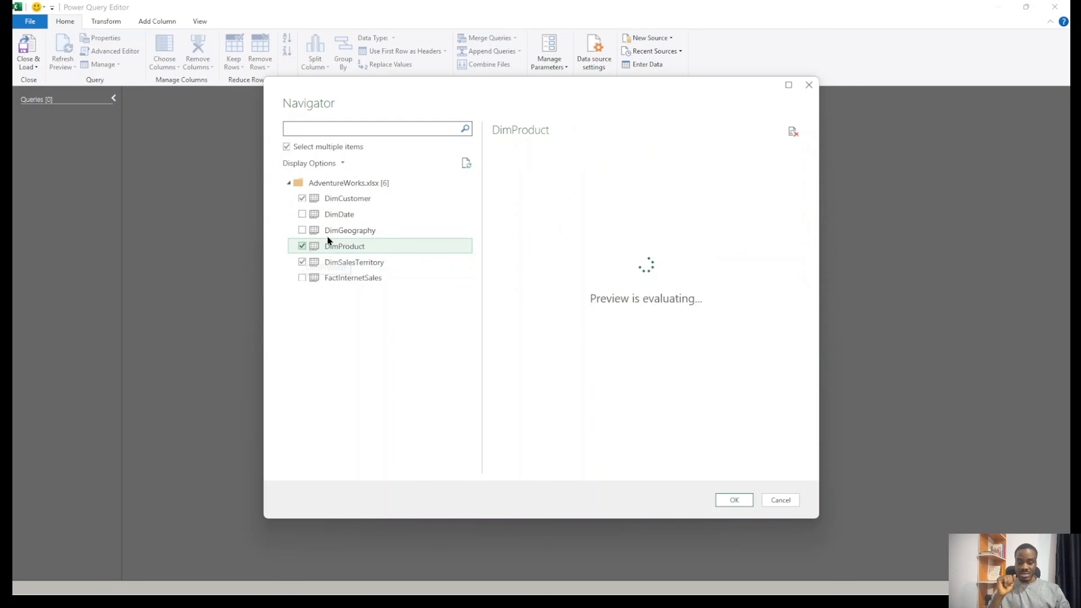
click(303, 280)
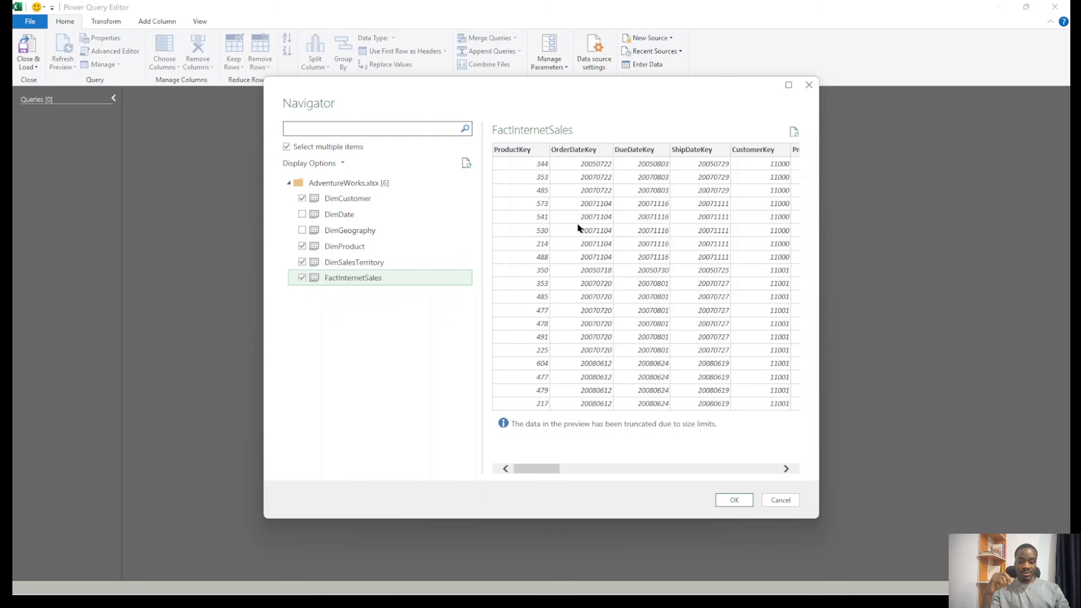
click(732, 498)
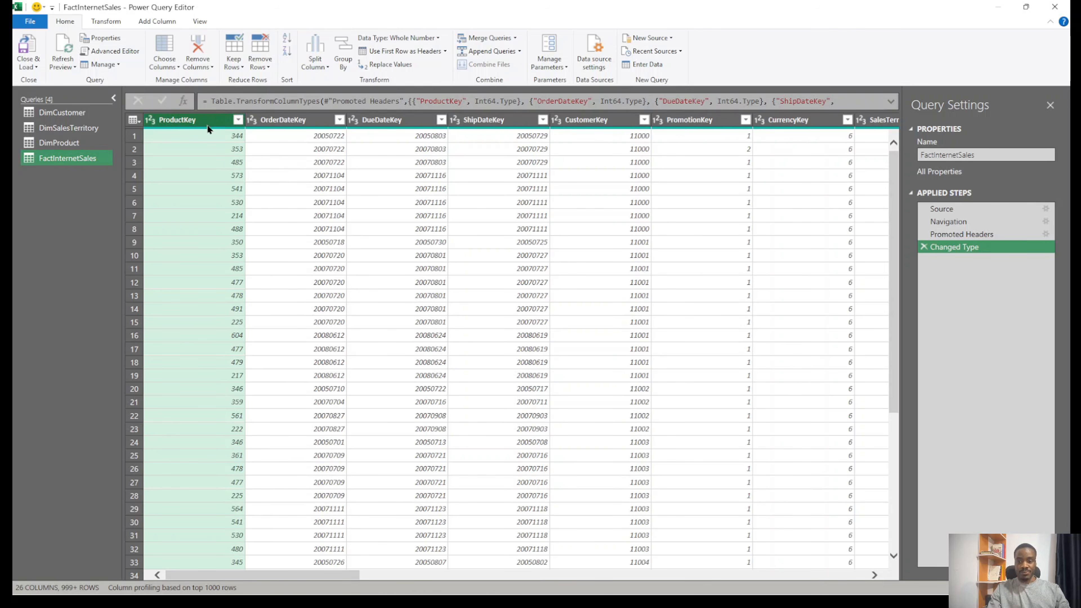
Compare the ProductKey column in the FactInternetSales and DimProduct queries
click(80, 144)
click(73, 157)
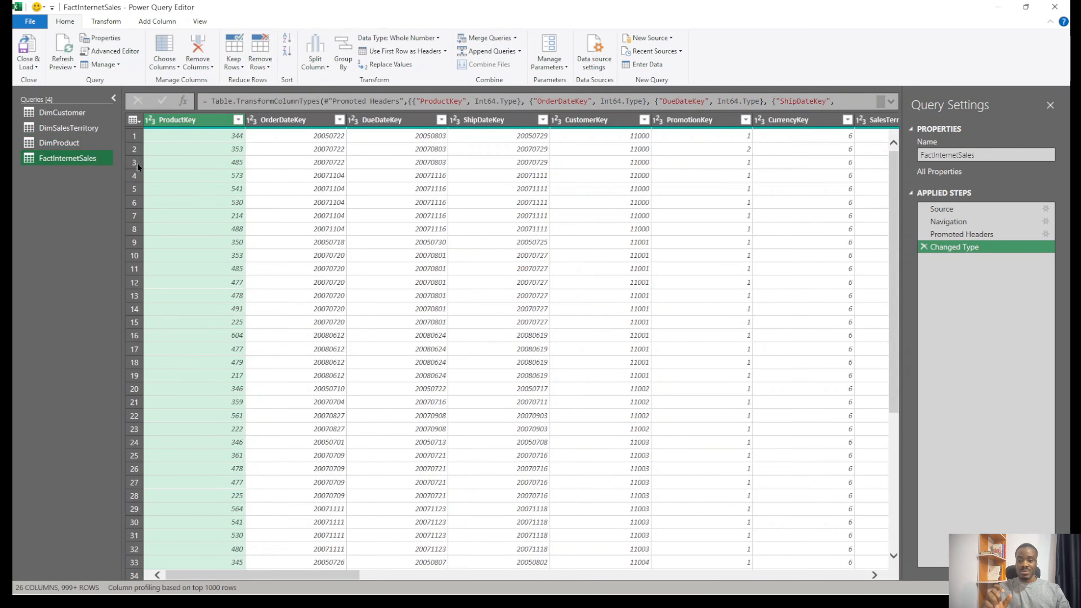
click(194, 123)
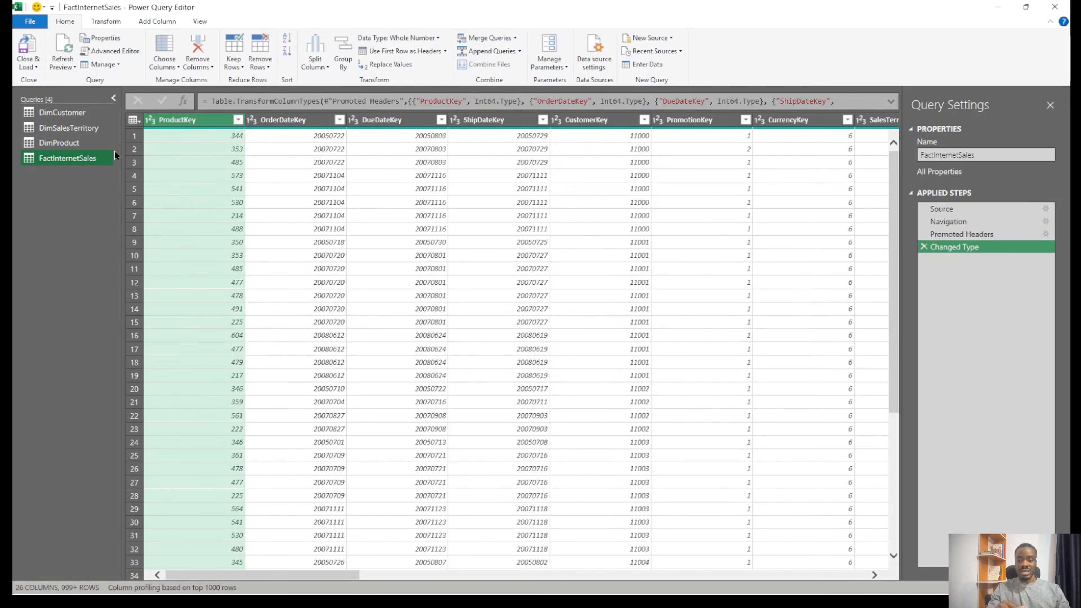
click(79, 142)
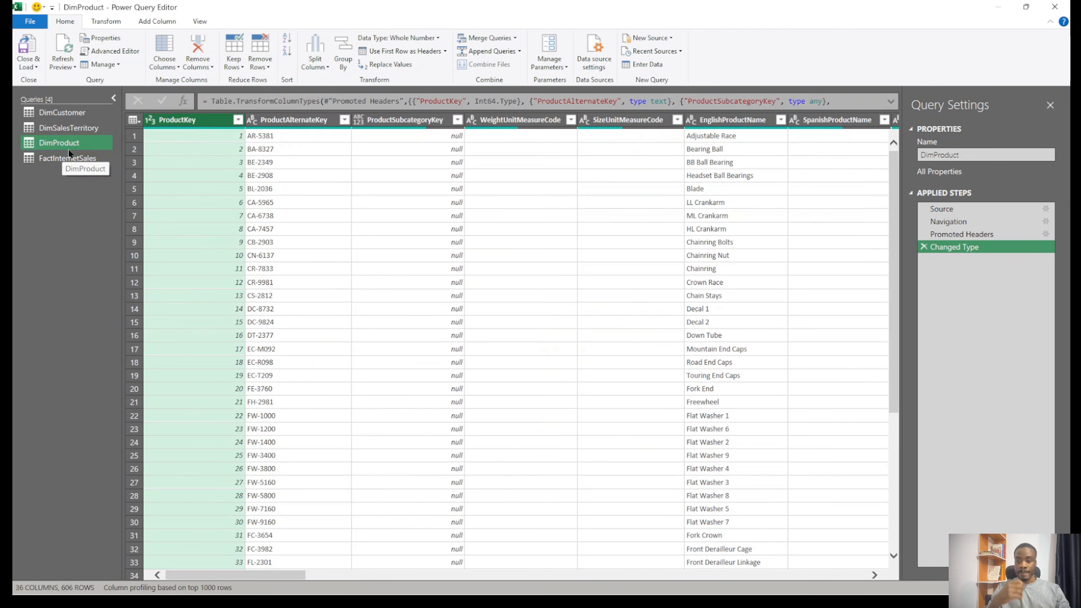
click(104, 160)
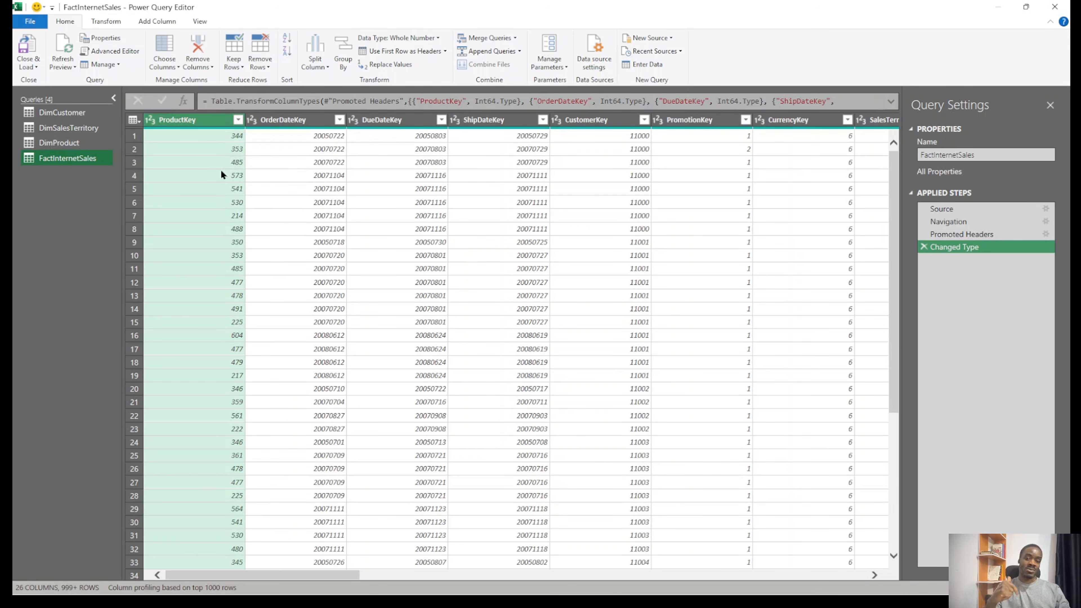
click(310, 119)
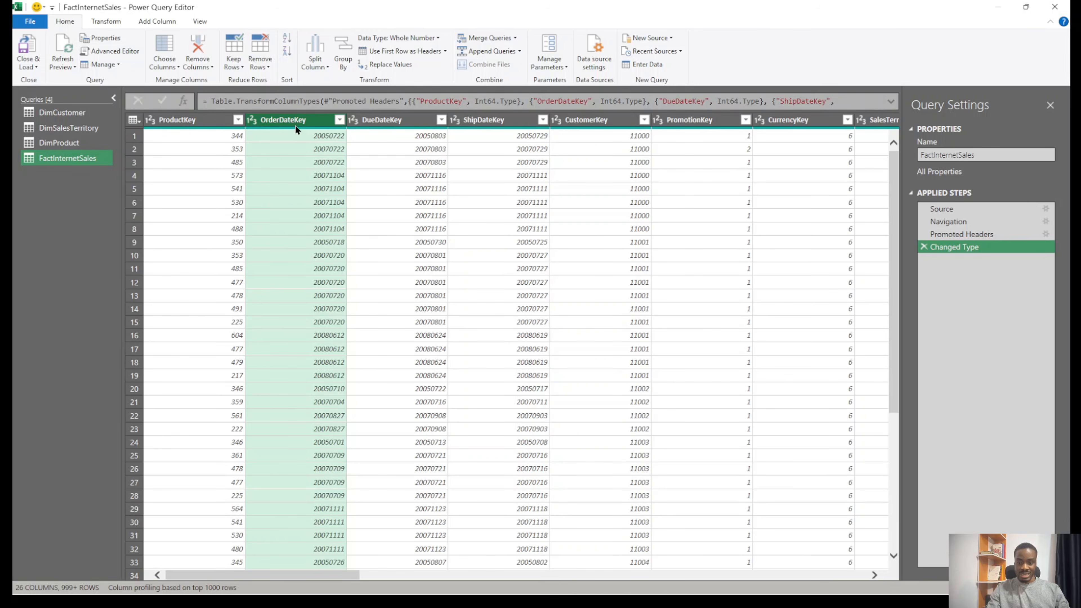
ctrl+click(483, 118)
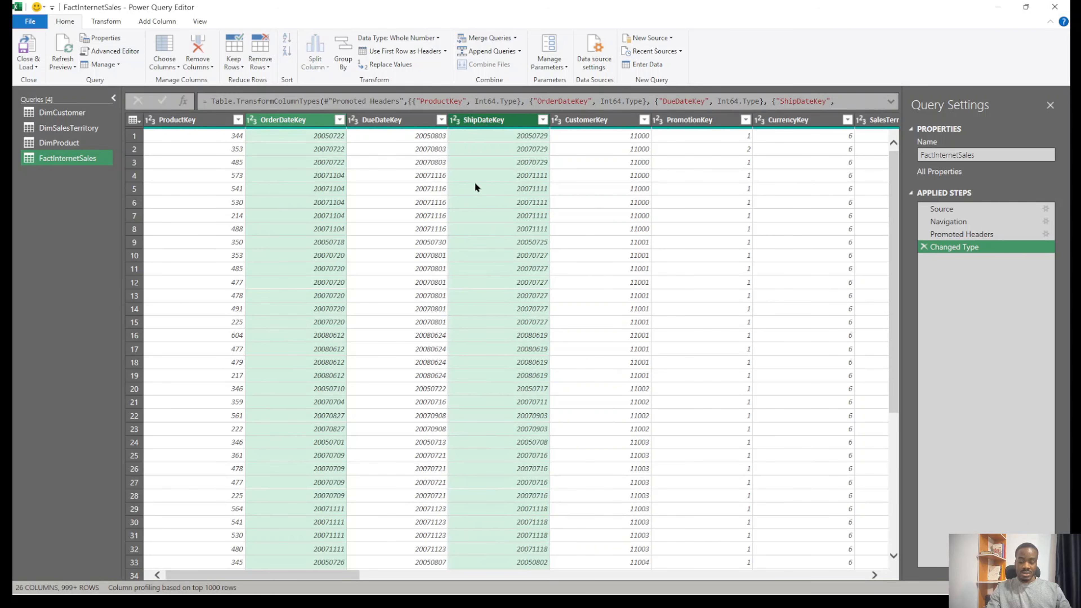
ctrl+click(390, 123)
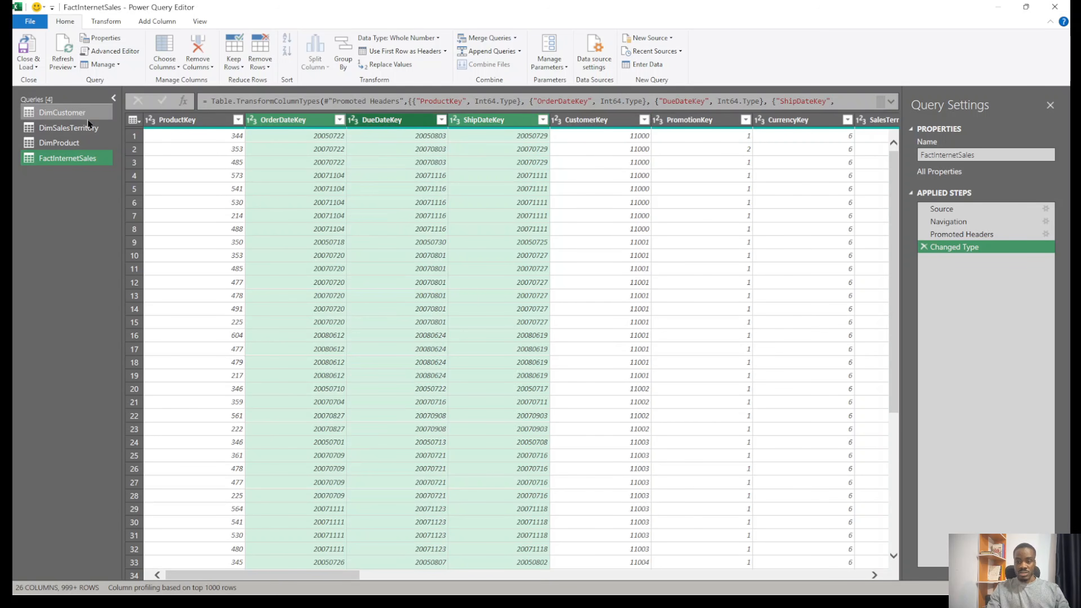
ctrl+click(708, 121)
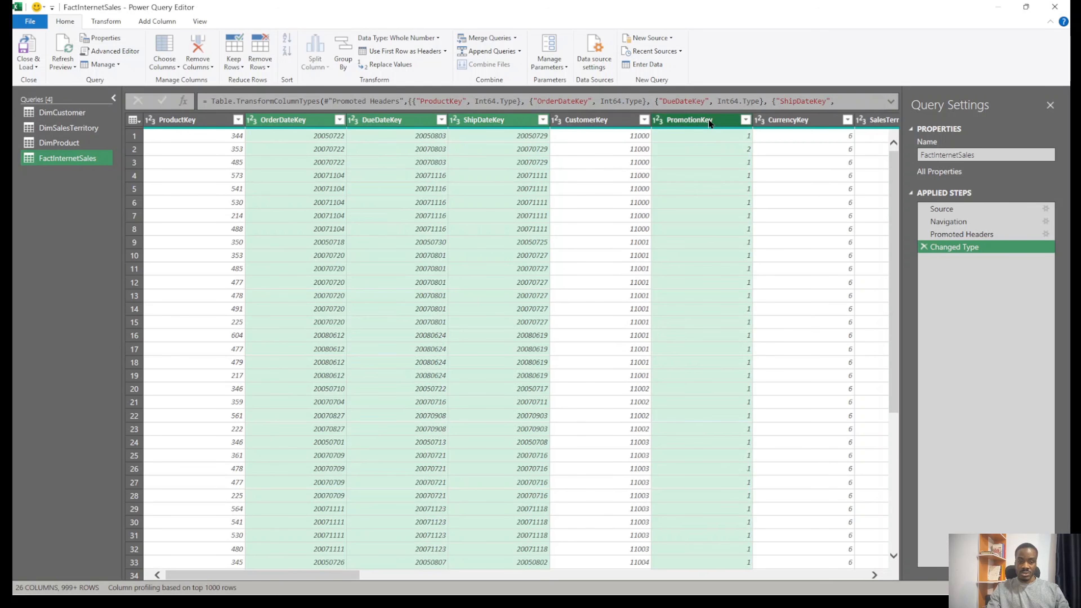
ctrl+click(791, 124)
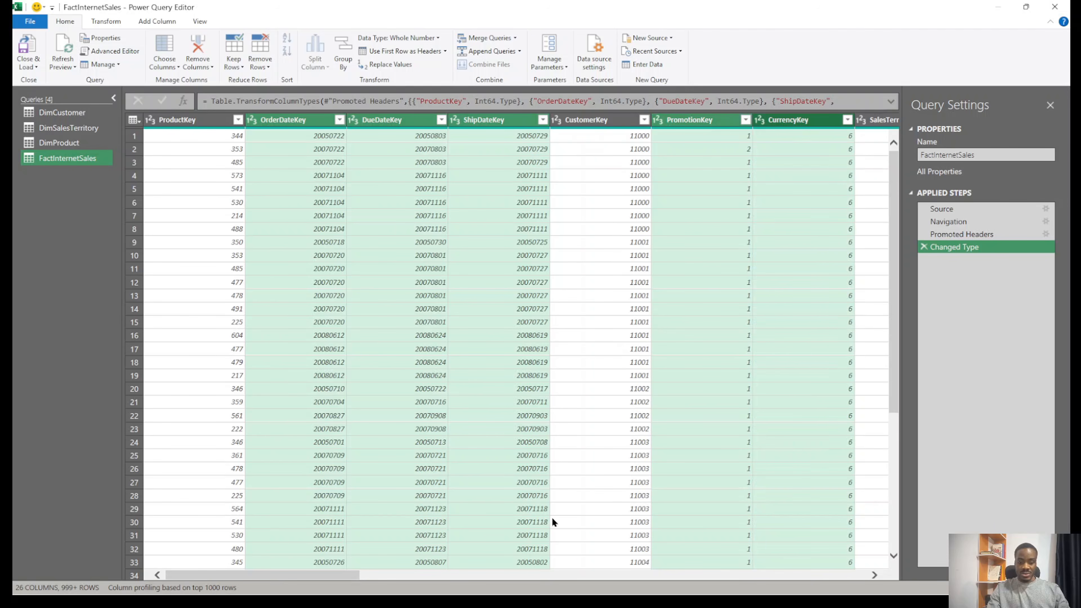
drag(347, 574, 479, 575)
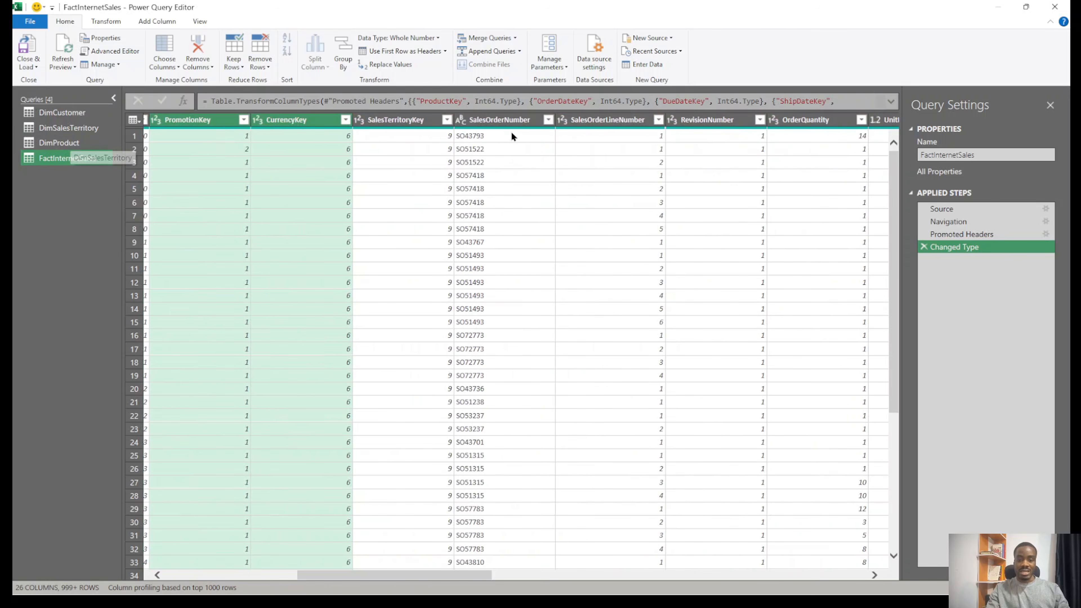
mouse_move(505, 128)
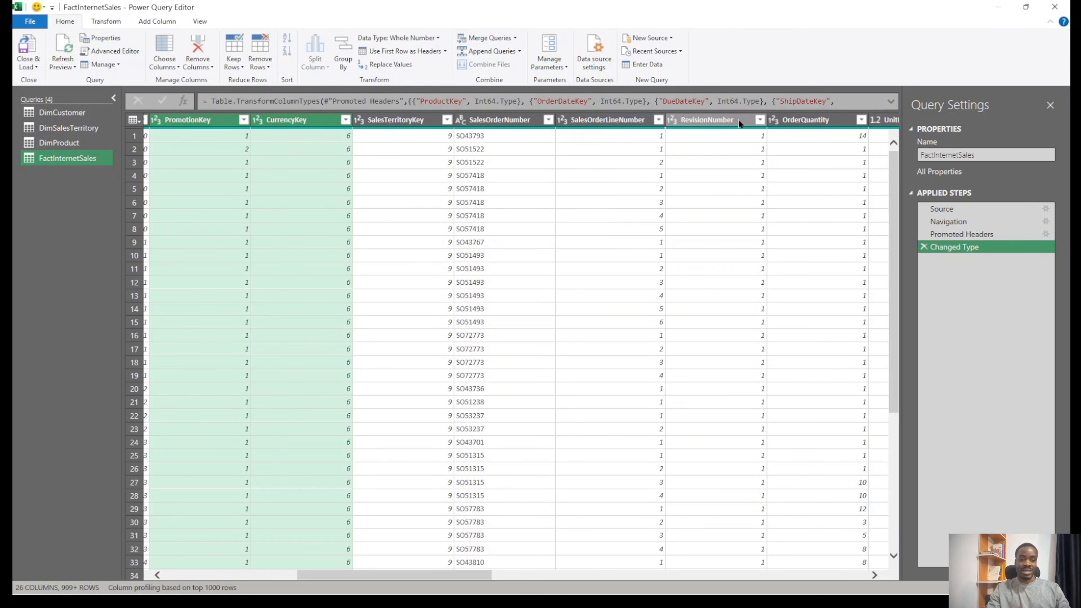
ctrl+click(508, 120)
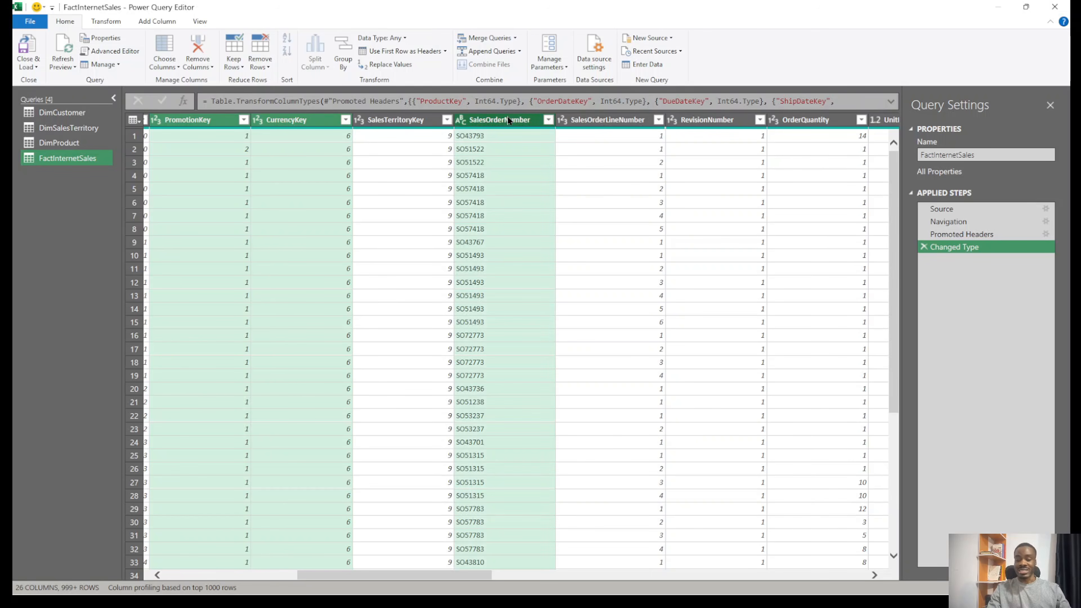
ctrl+click(613, 120)
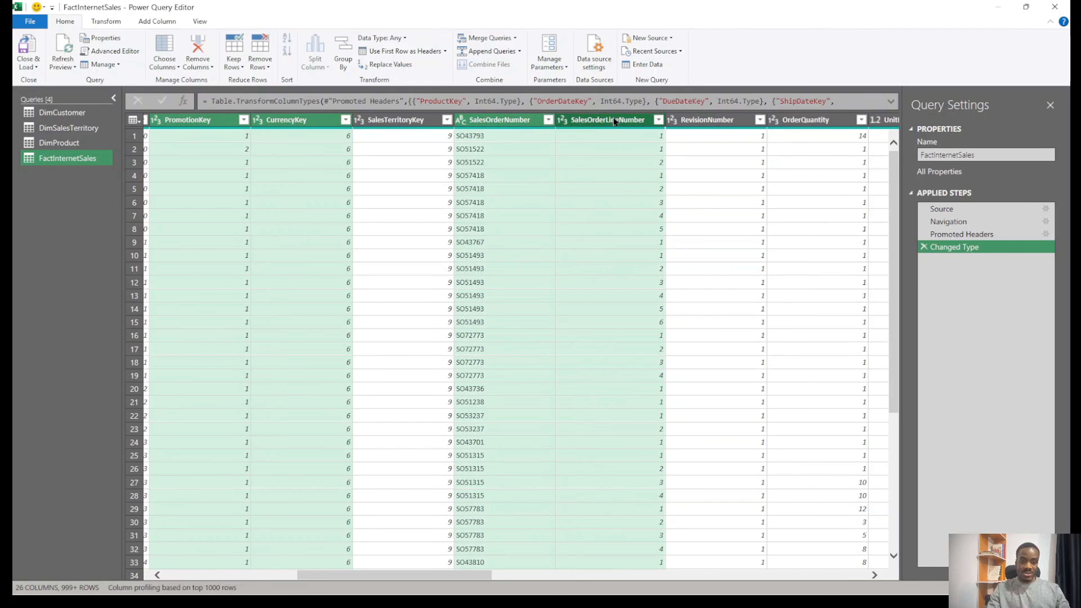
ctrl+click(727, 121)
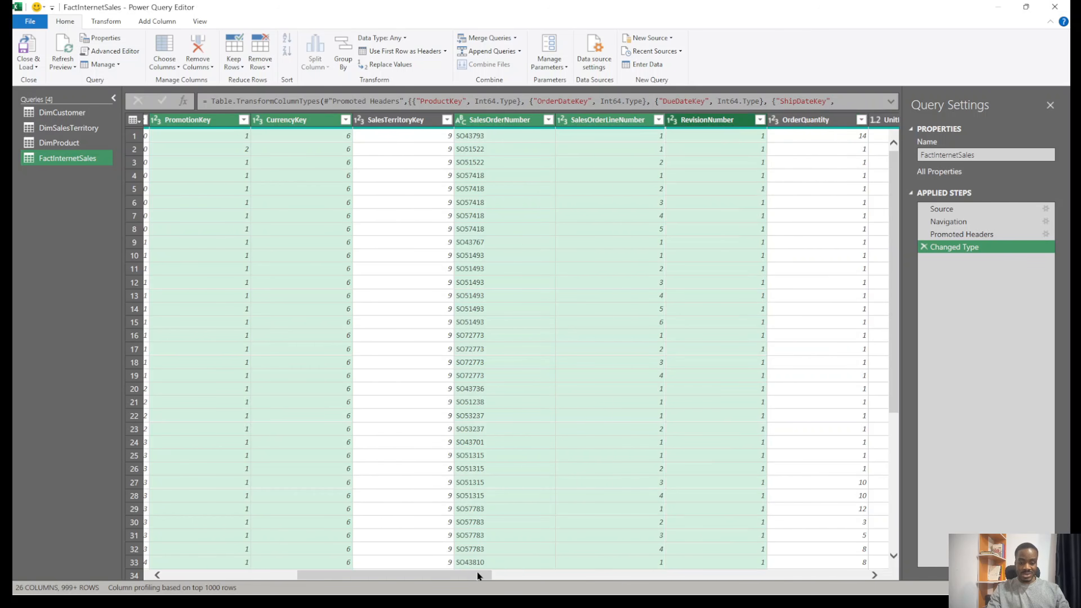
drag(477, 575, 619, 568)
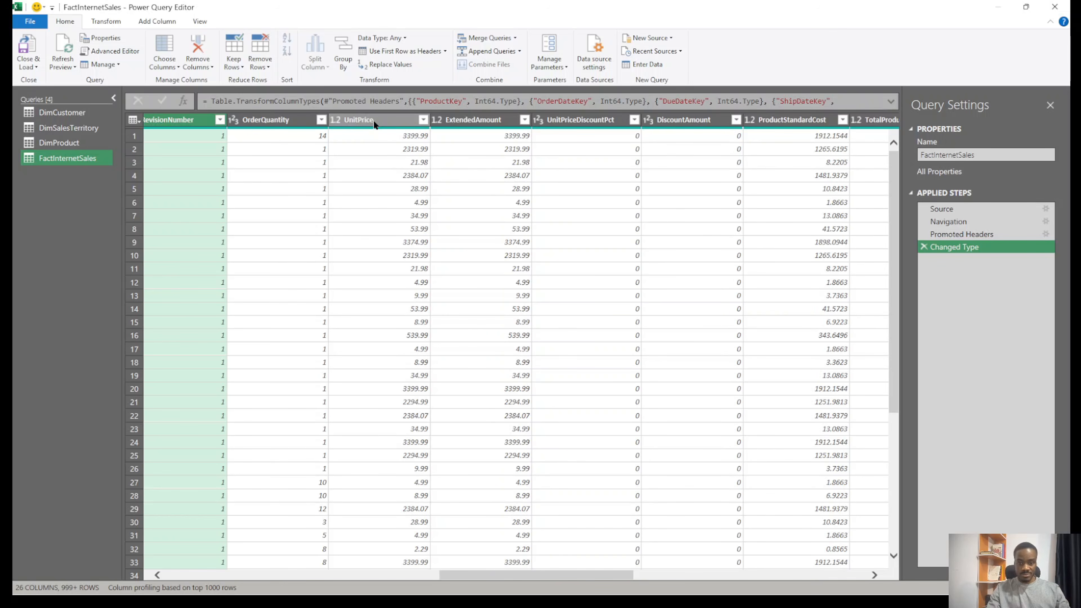
click(483, 125)
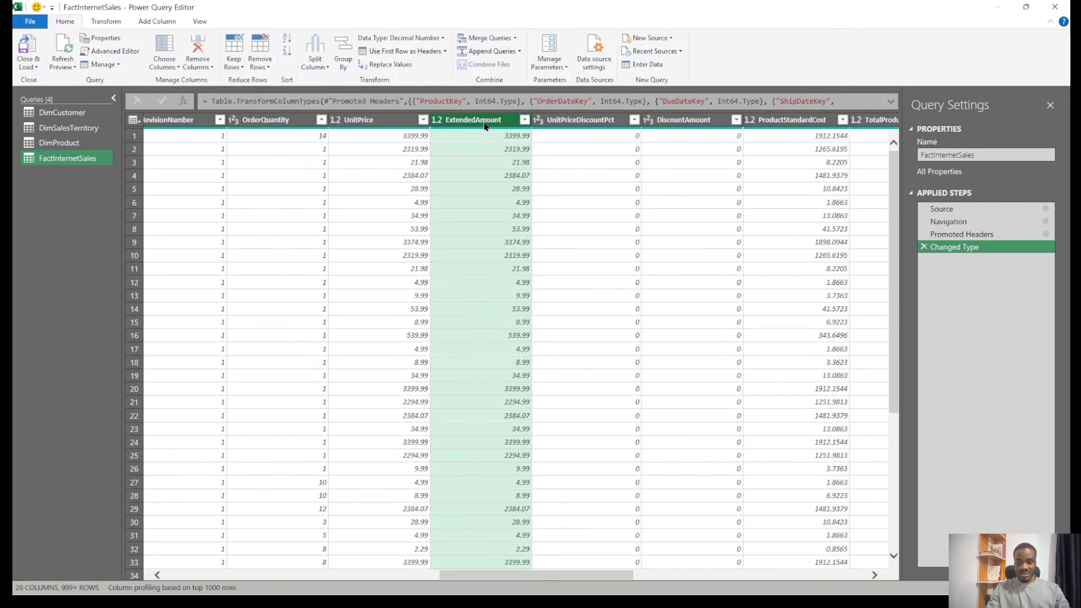
Keep only the ProductKey, DueDateKey, CustomerKey, SalesTerritoryKey, OrderQuantity, UnitPrice and TotalProductCost columns in FactInternetSales, removing all other columns
drag(531, 572, 184, 521)
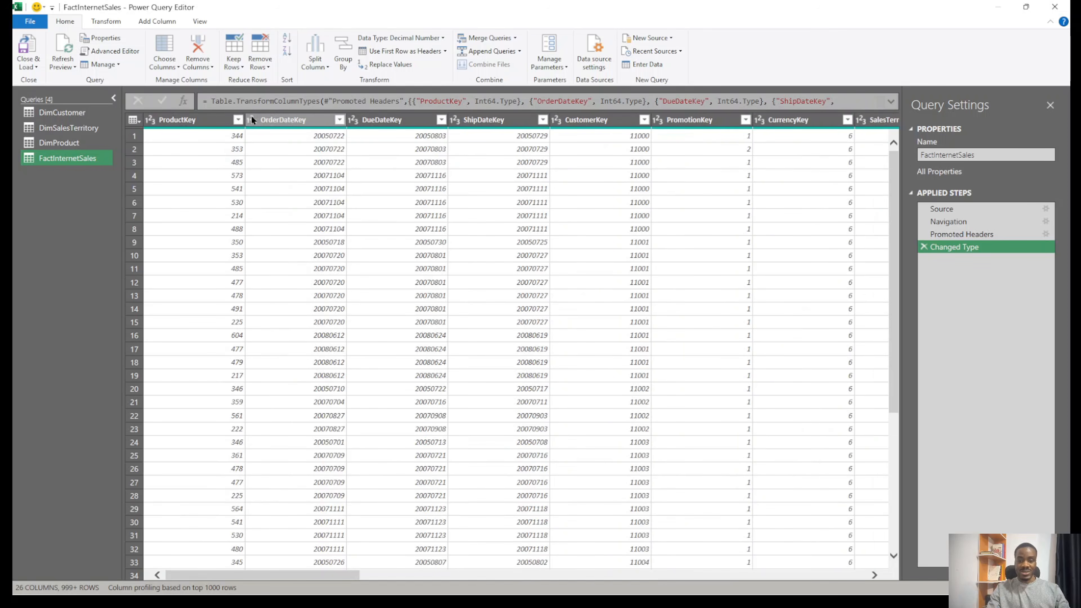
click(187, 119)
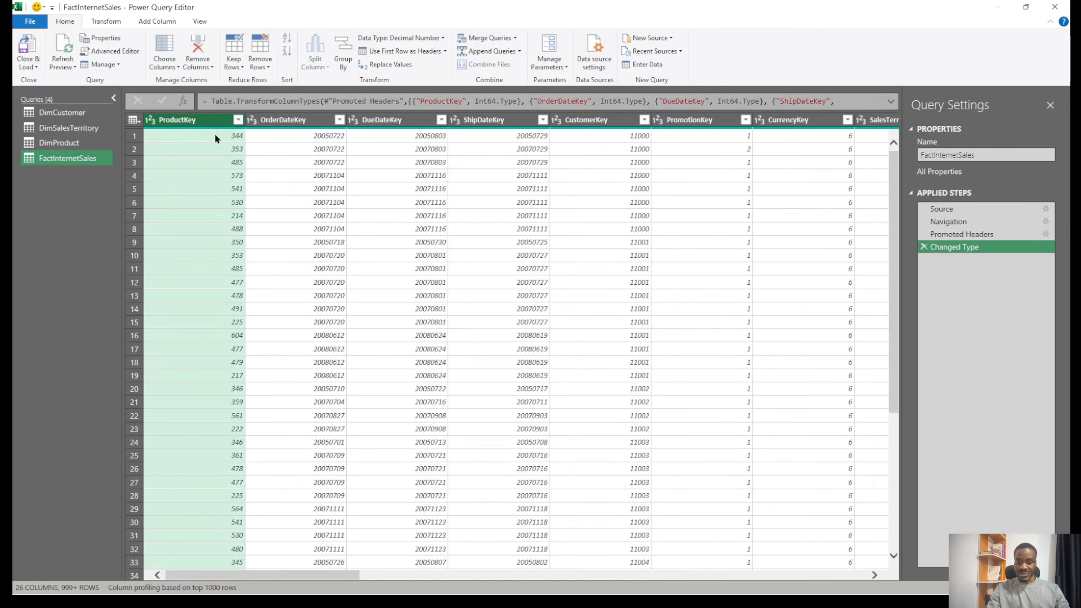
ctrl+click(392, 122)
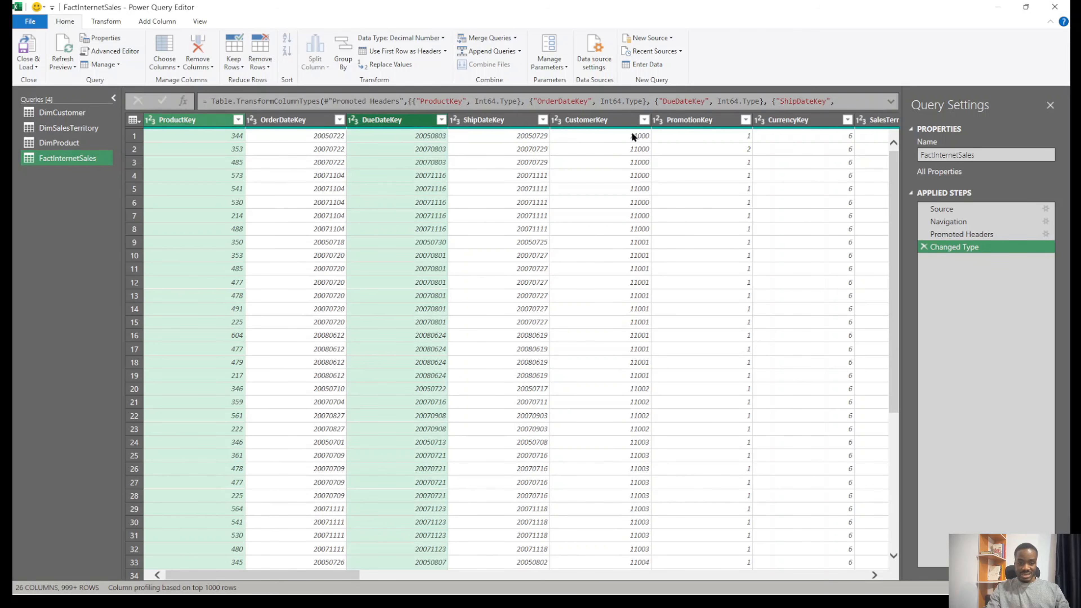
ctrl+click(612, 123)
ctrl+click(877, 126)
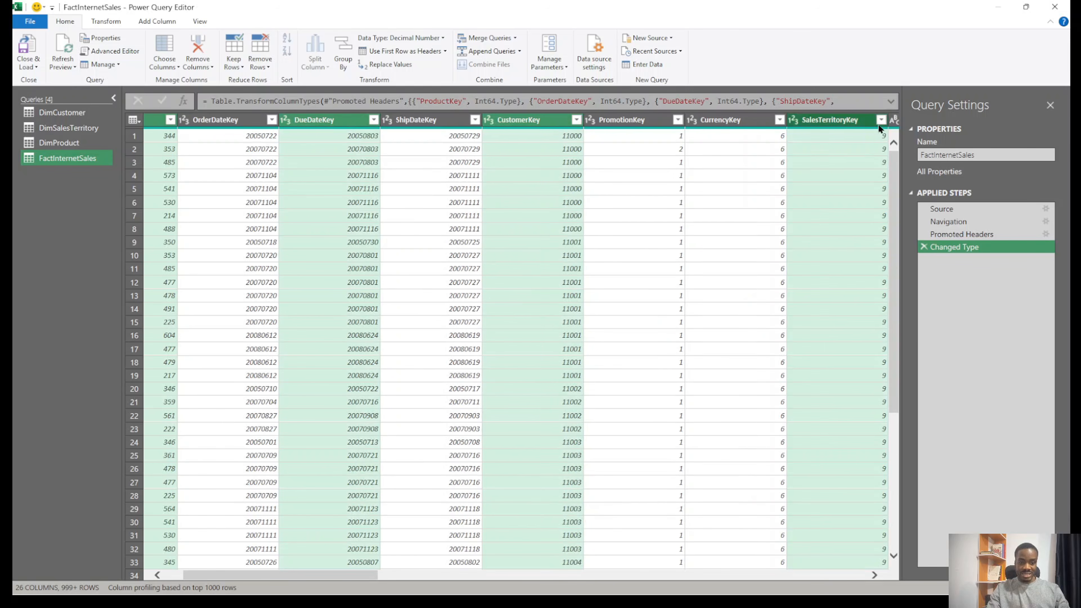
drag(344, 572, 539, 562)
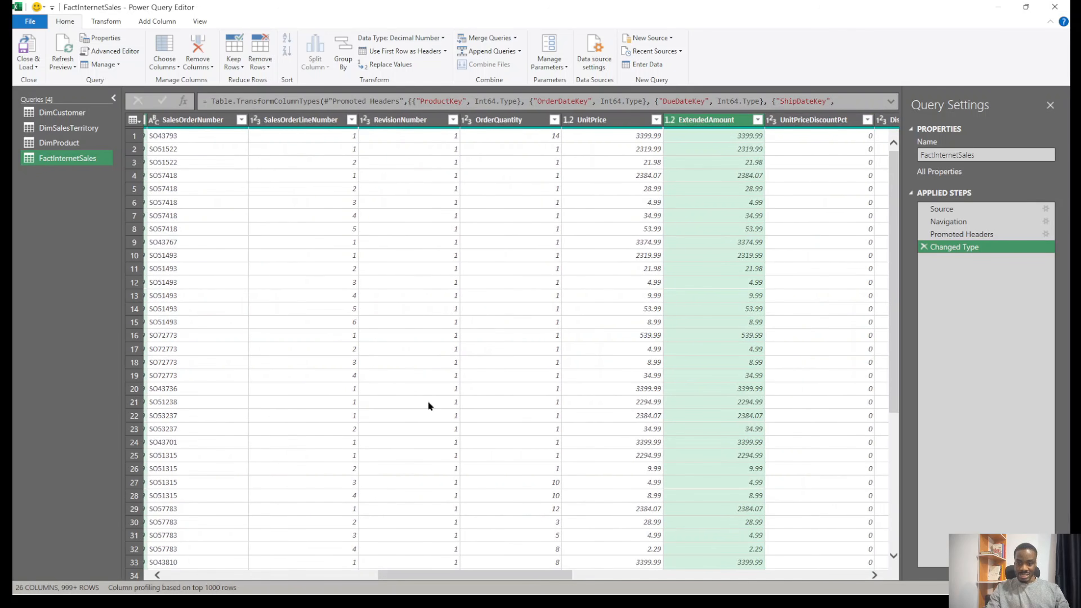
ctrl+click(508, 123)
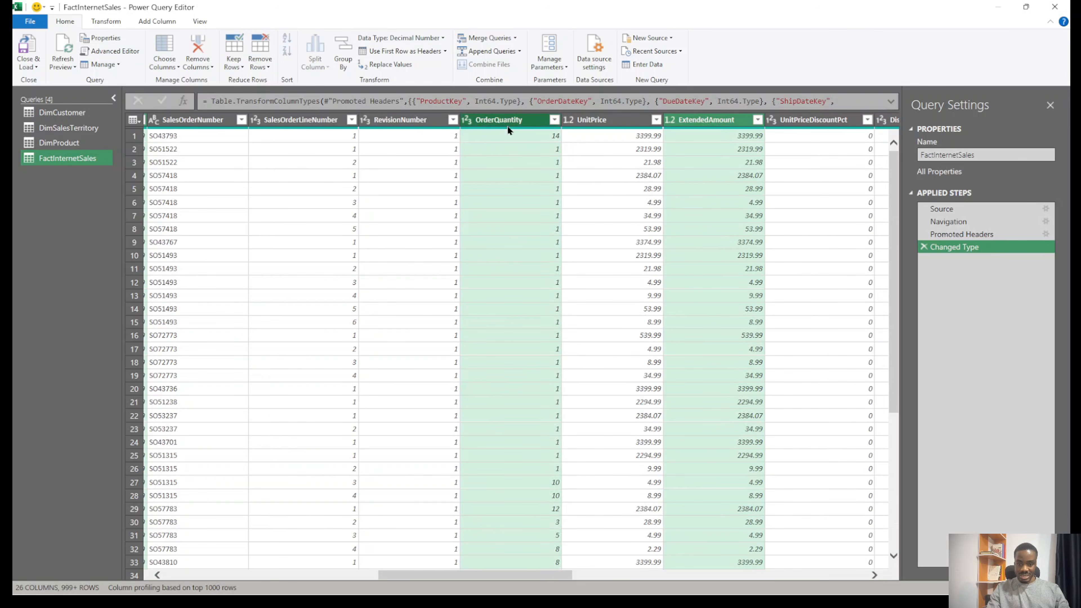
ctrl+click(594, 123)
ctrl+click(709, 123)
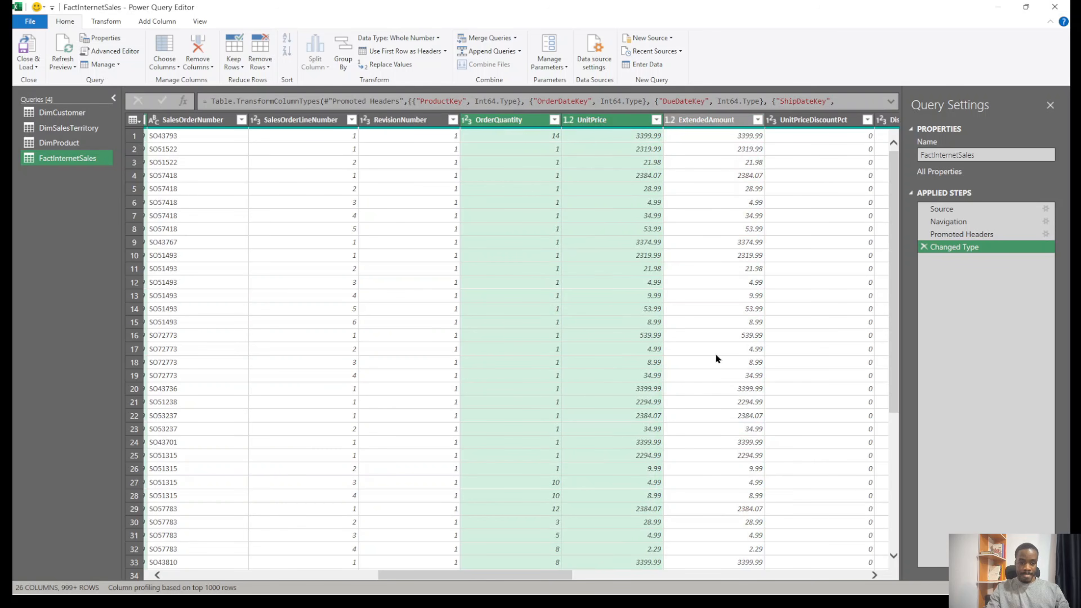
drag(475, 579, 595, 575)
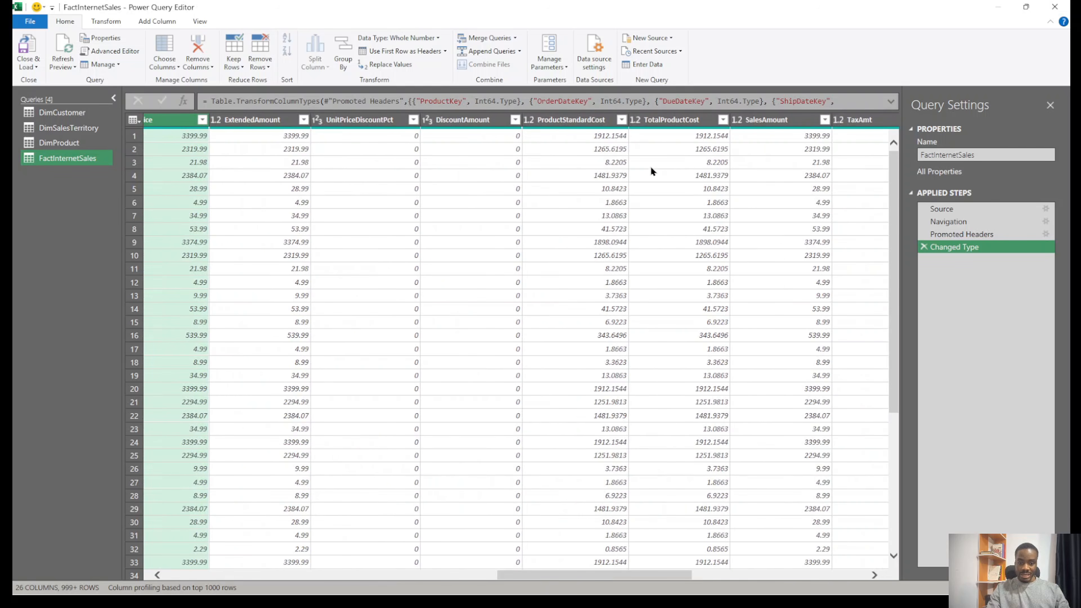
ctrl+click(676, 121)
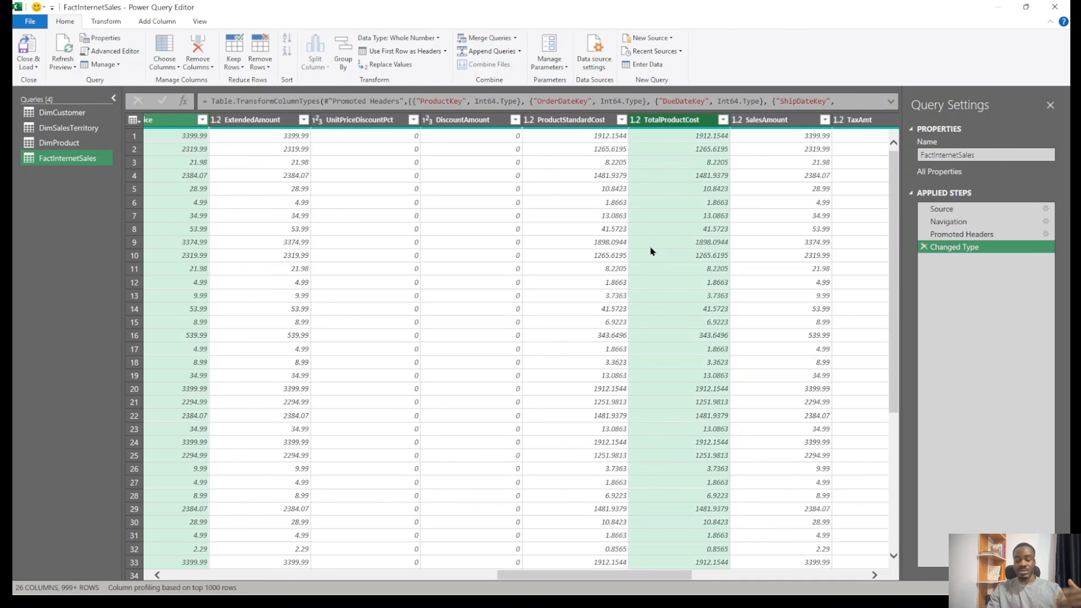
ctrl+click(780, 121)
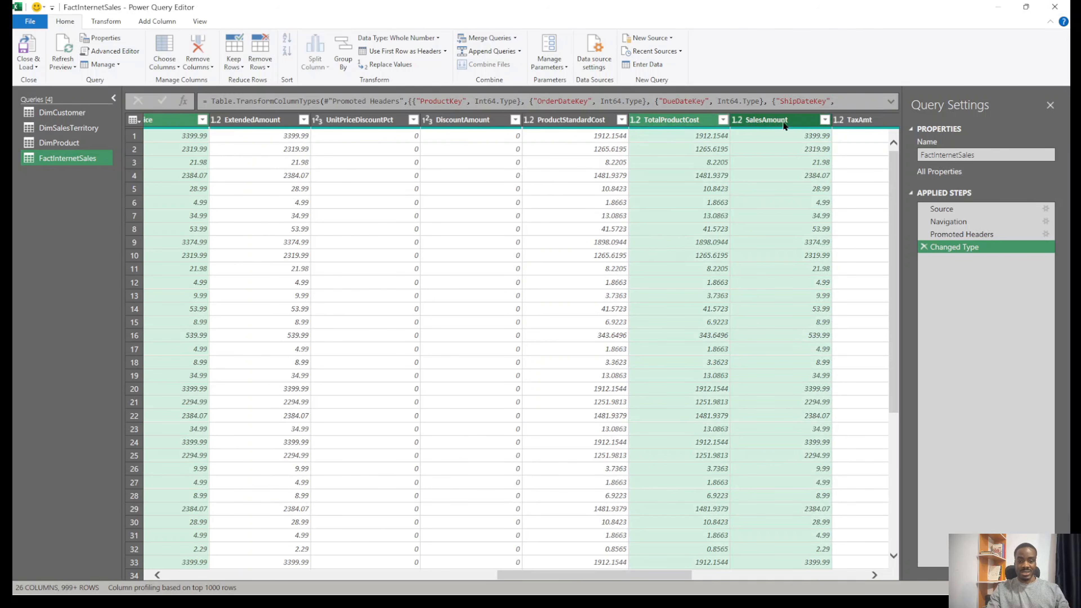
ctrl+click(770, 117)
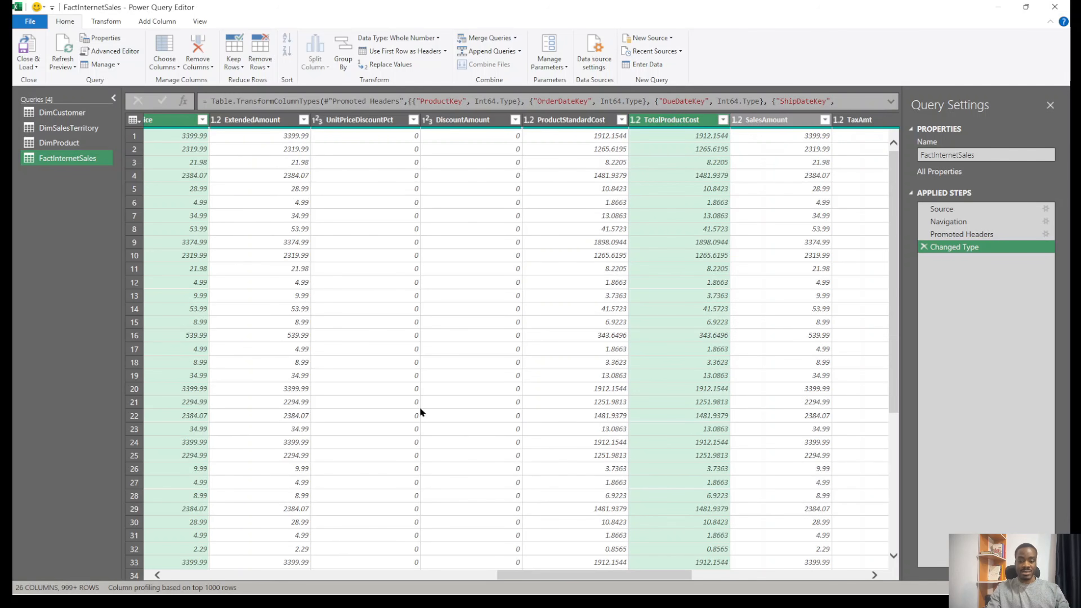
drag(562, 572, 719, 543)
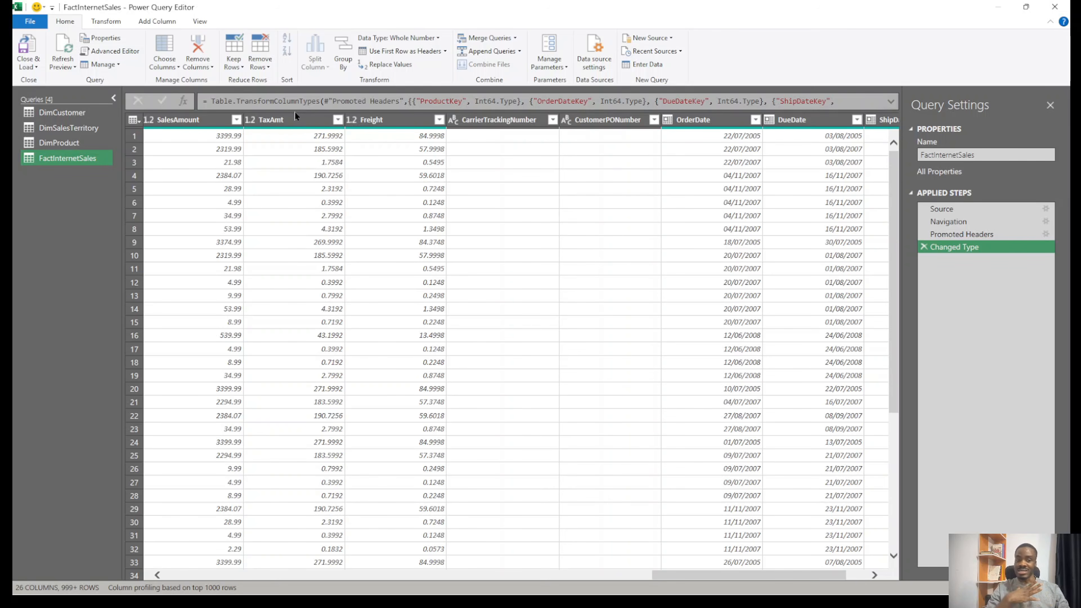
drag(729, 573, 617, 543)
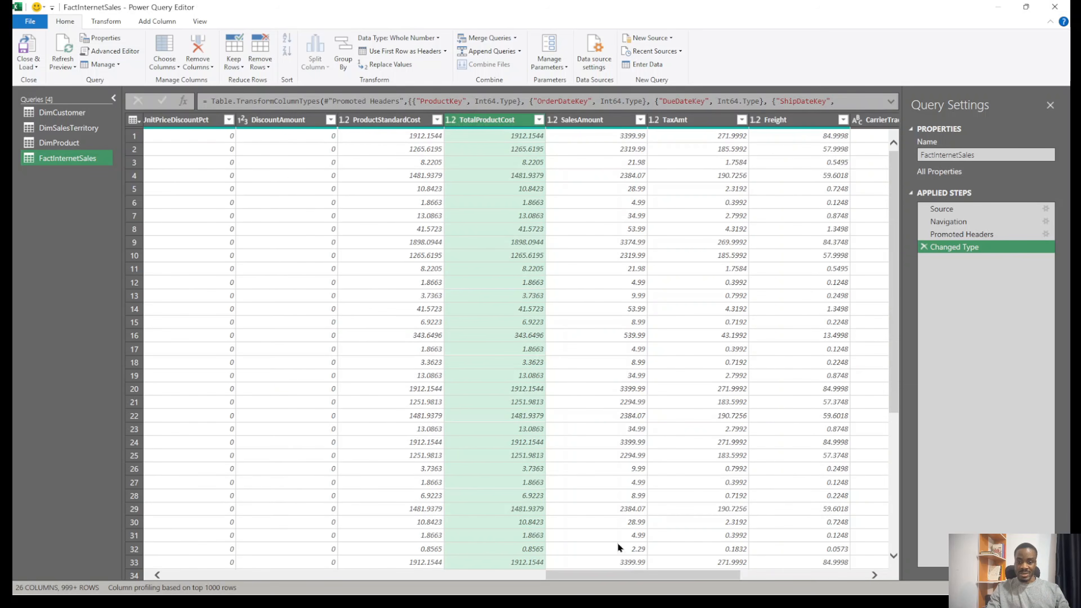
right_click(504, 119)
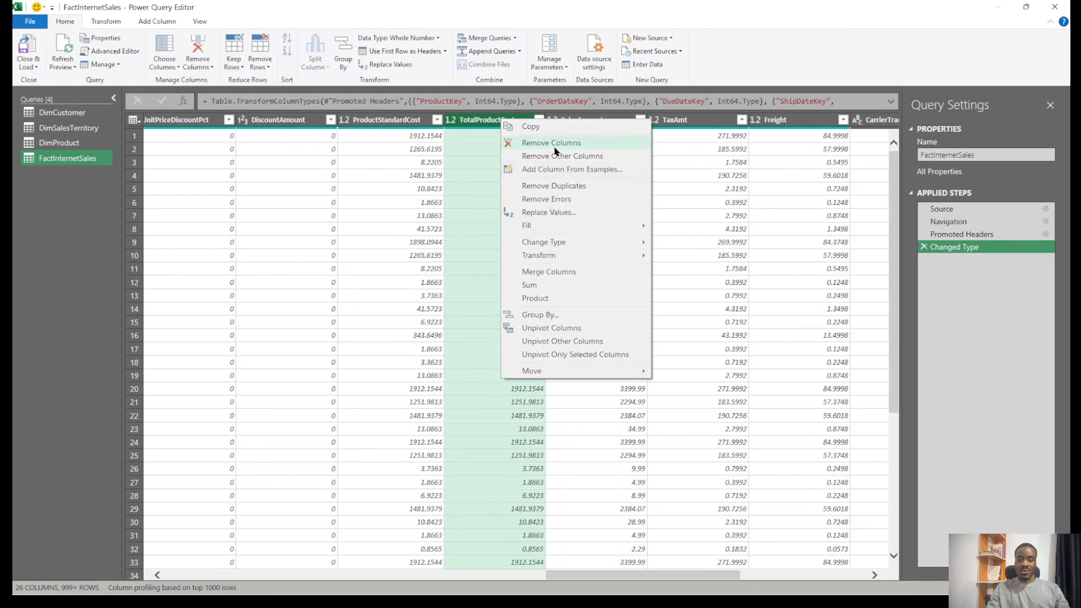
click(577, 156)
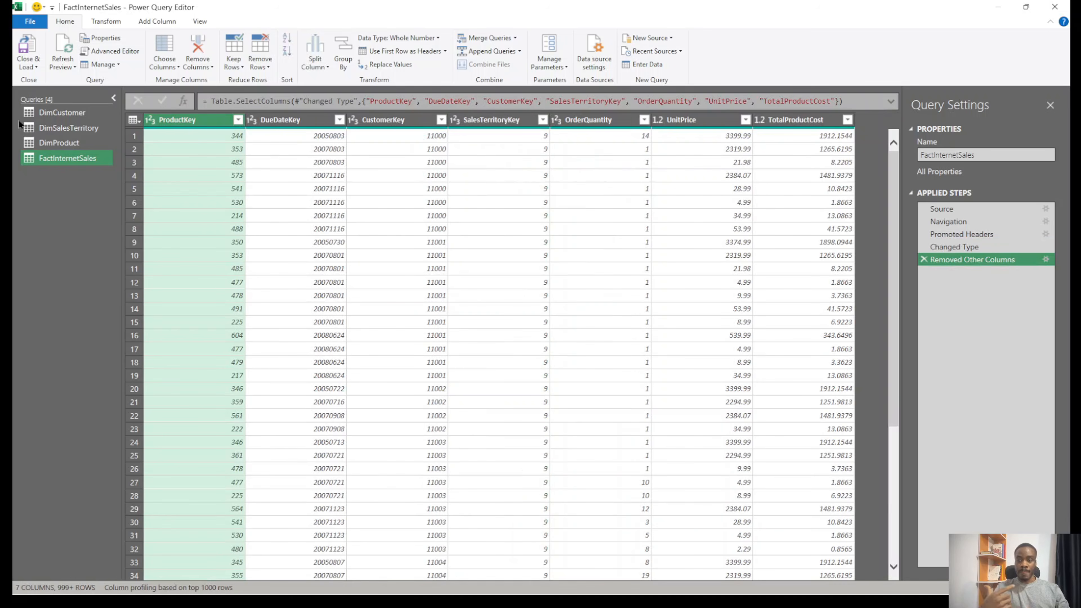
Keep only the ProductKey and EnglishProductName columns in the DimProduct query, removing all other columns
click(70, 143)
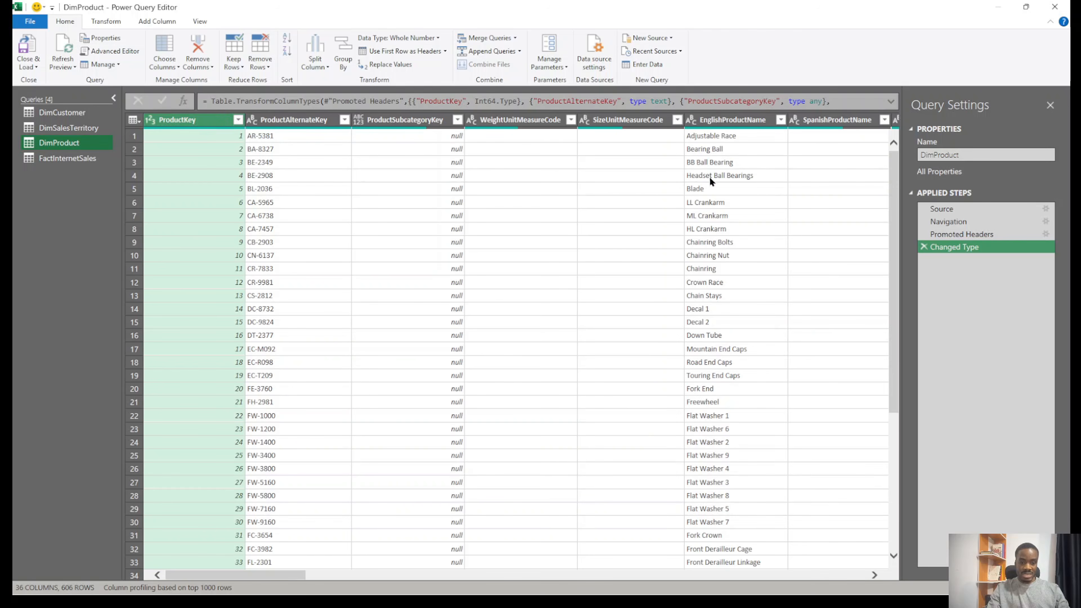
ctrl+click(745, 123)
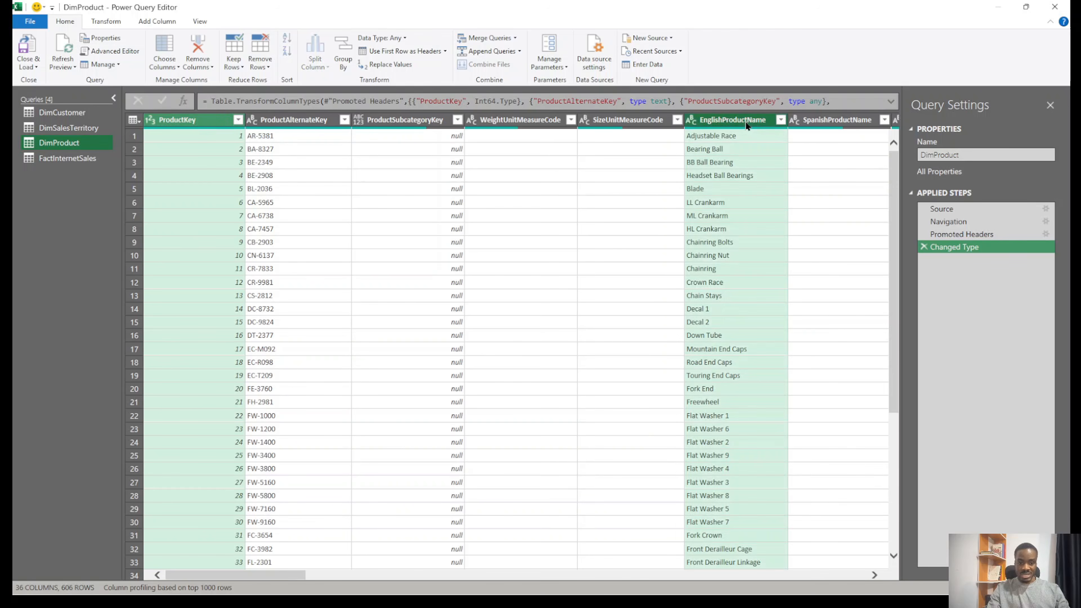
right_click(745, 125)
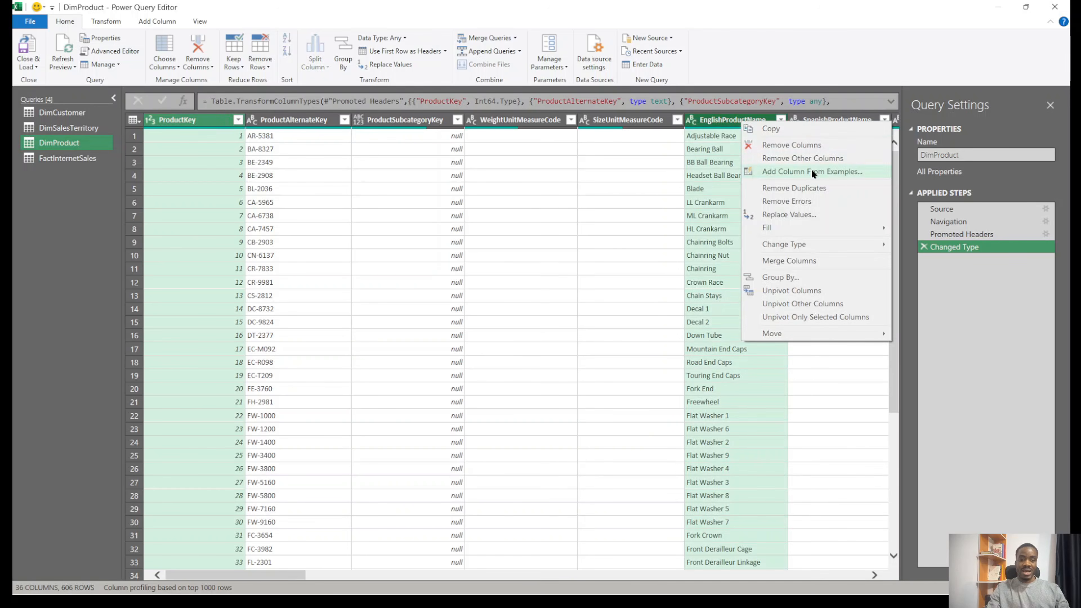
click(815, 160)
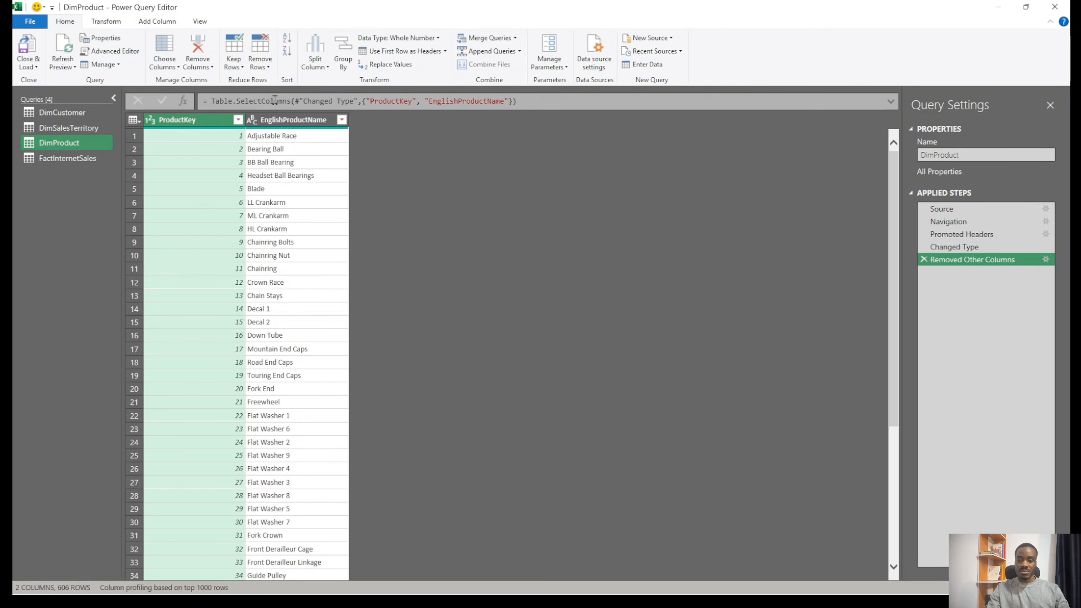
Open the DimSalesTerritory query
click(61, 127)
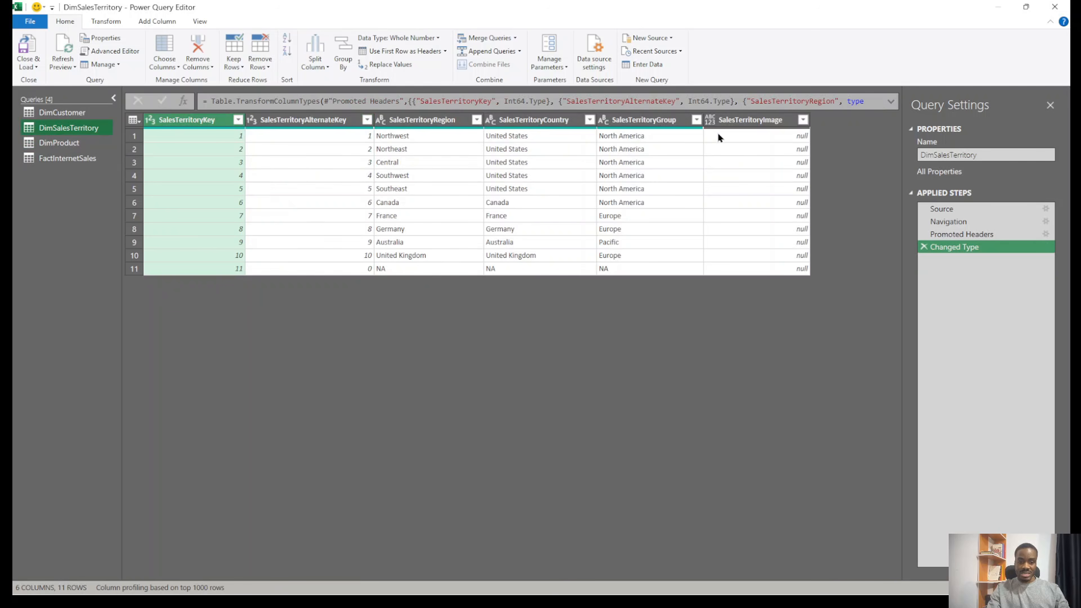
click(766, 119)
right_click(757, 125)
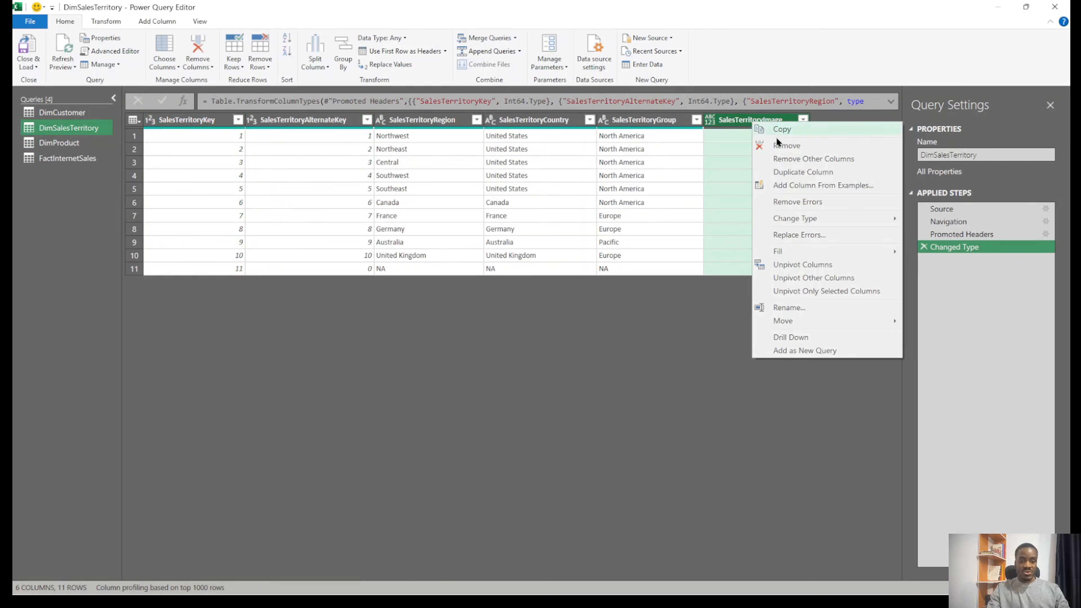
click(803, 158)
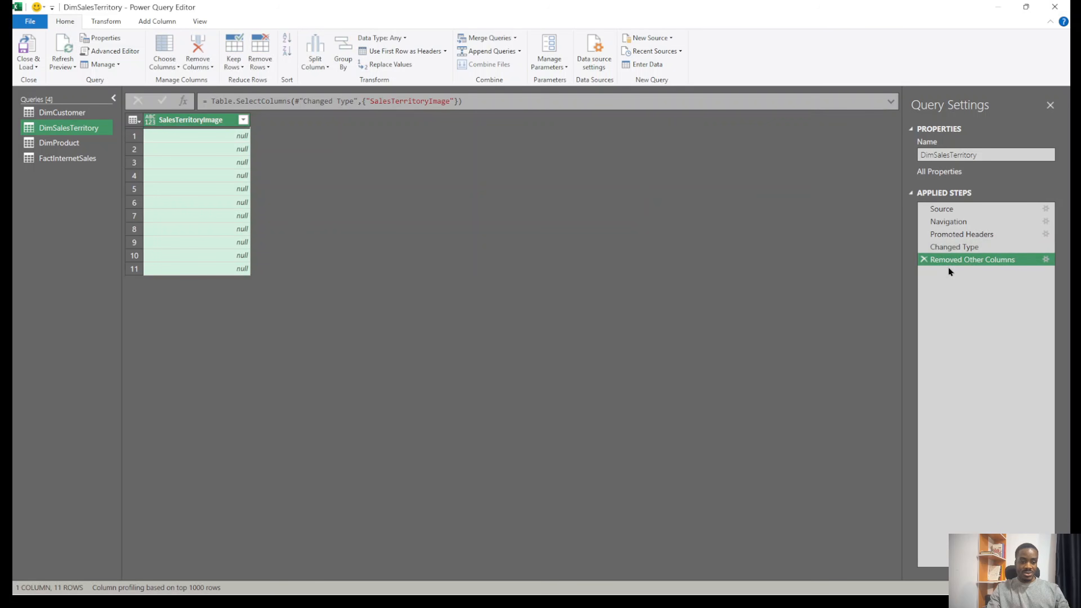
click(923, 259)
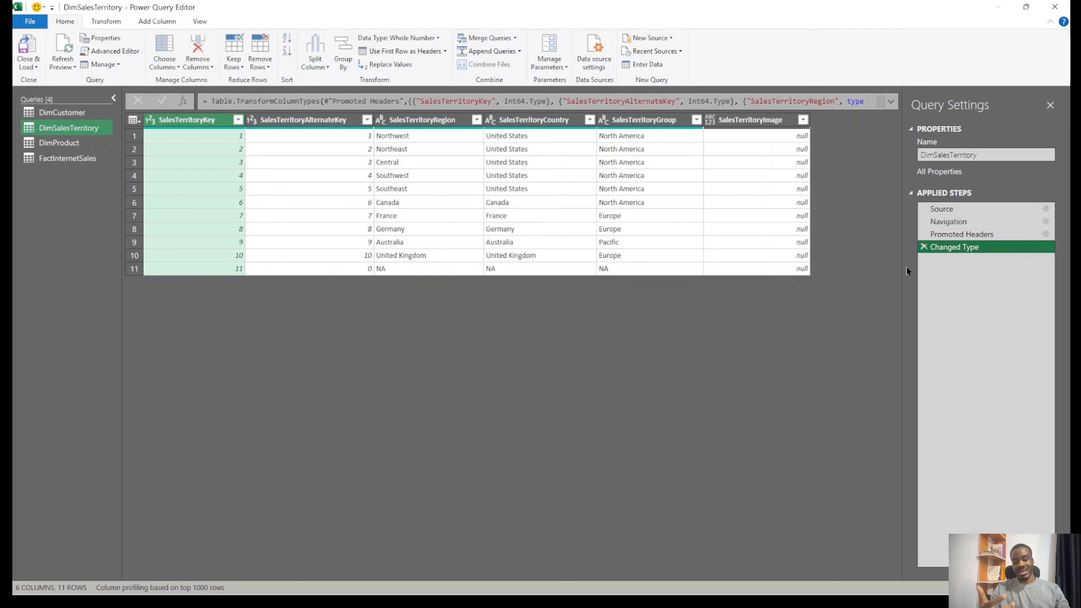
Remove the SalesTerritoryImage column from the DimSalesTerritory query
click(784, 130)
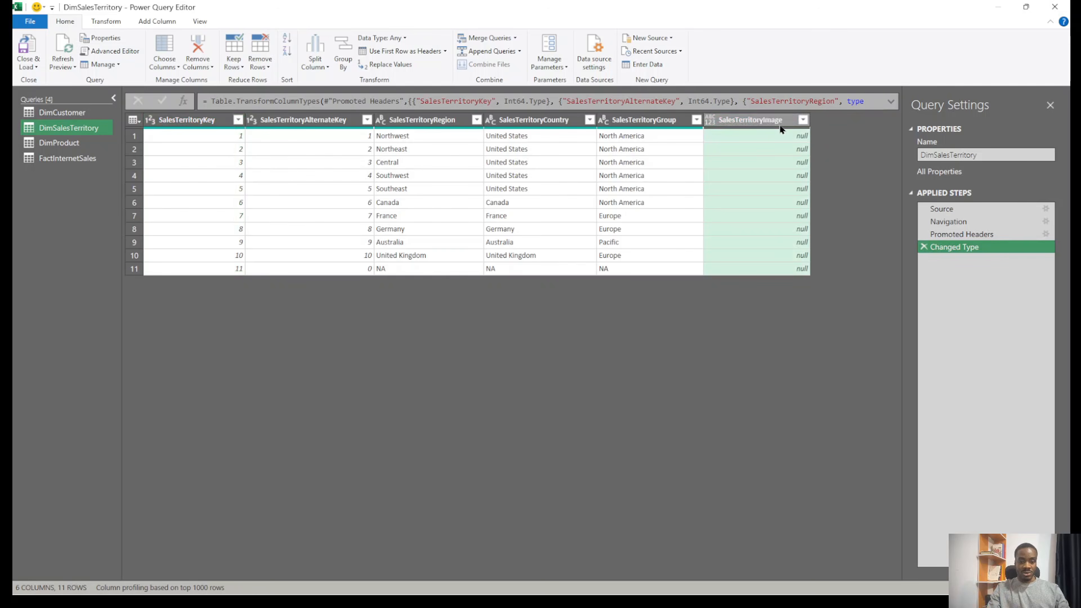
right_click(776, 122)
click(834, 148)
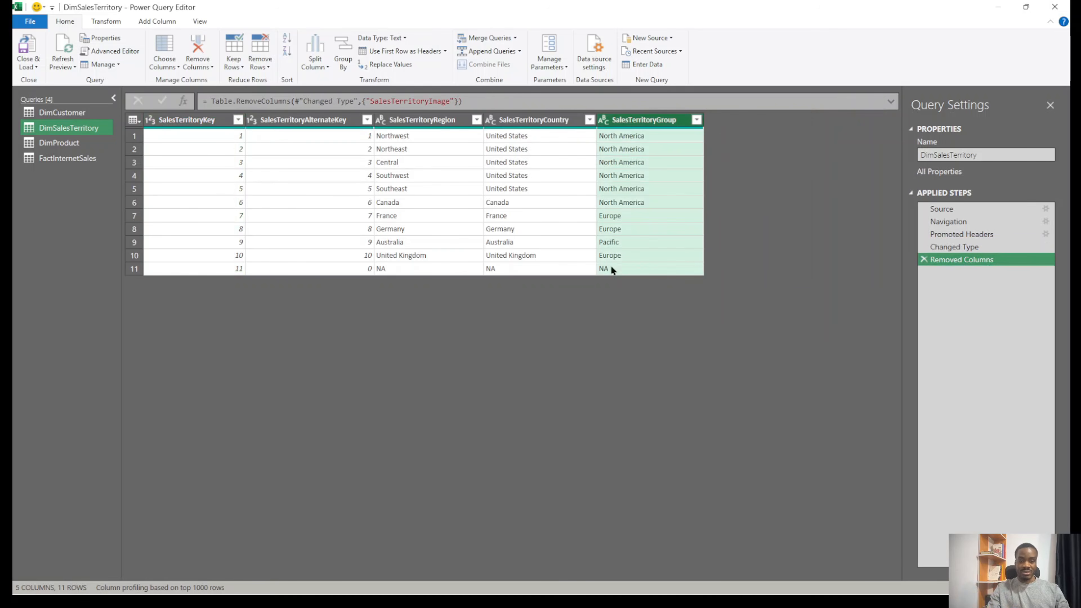
Remove 1 row from the bottom of the DimSalesTerritory query, dropping the NA territory
click(138, 267)
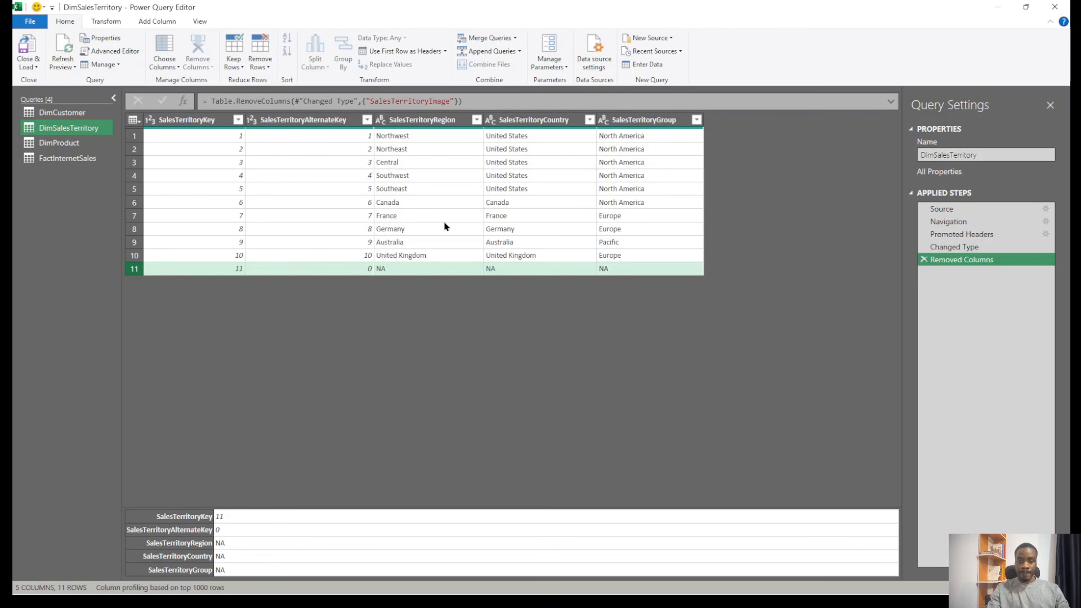
click(260, 57)
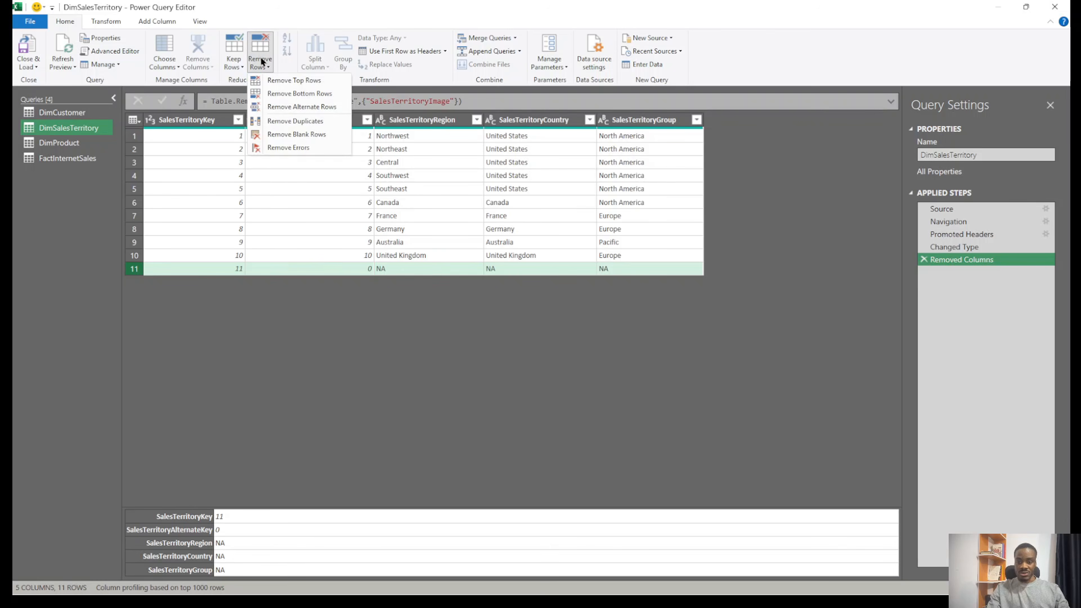
click(329, 93)
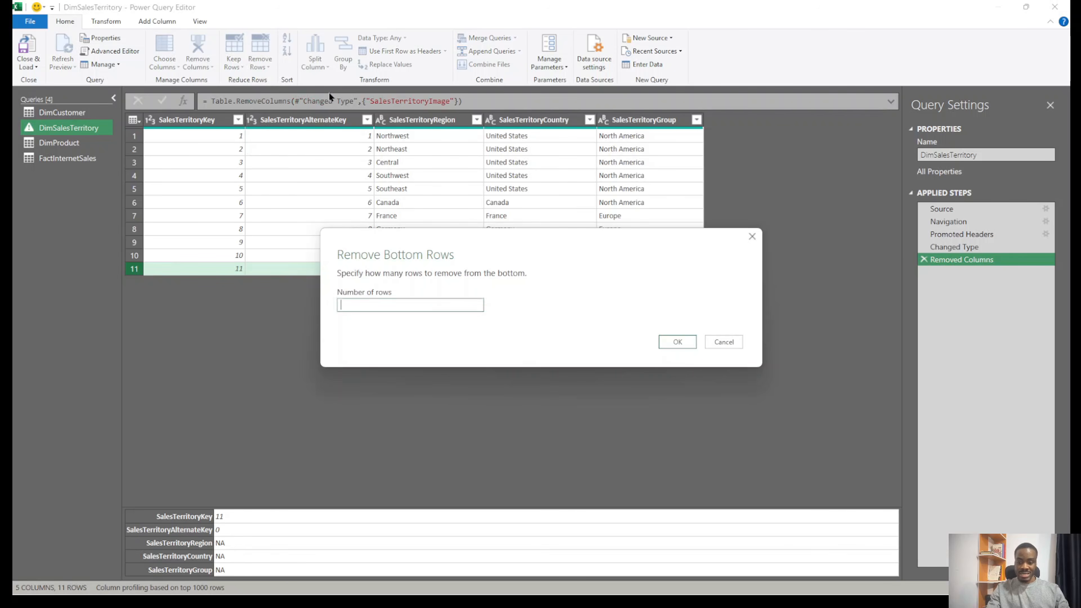
text(1)
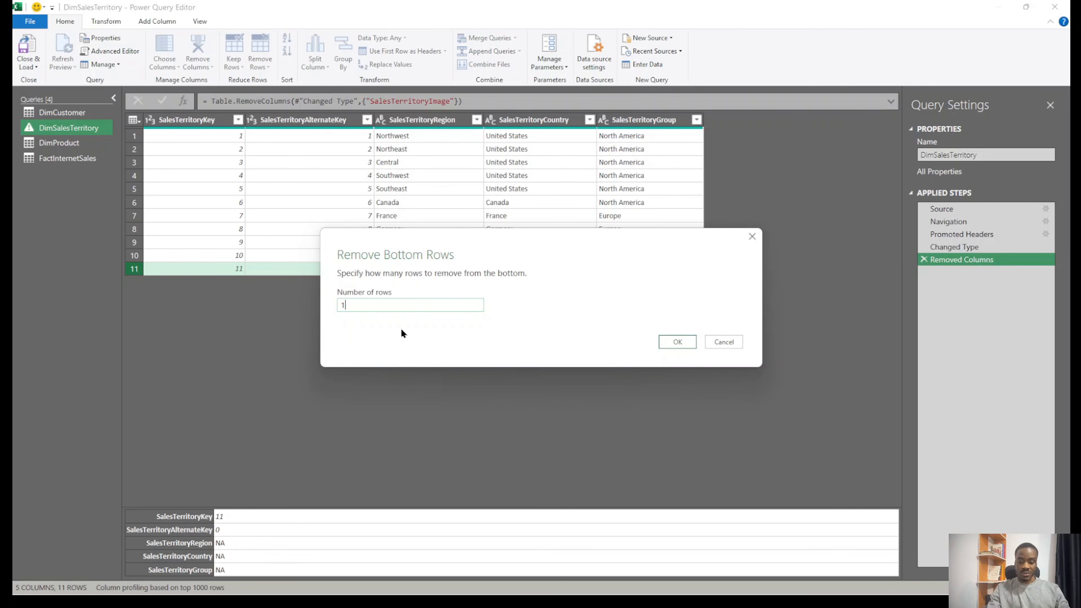
click(677, 342)
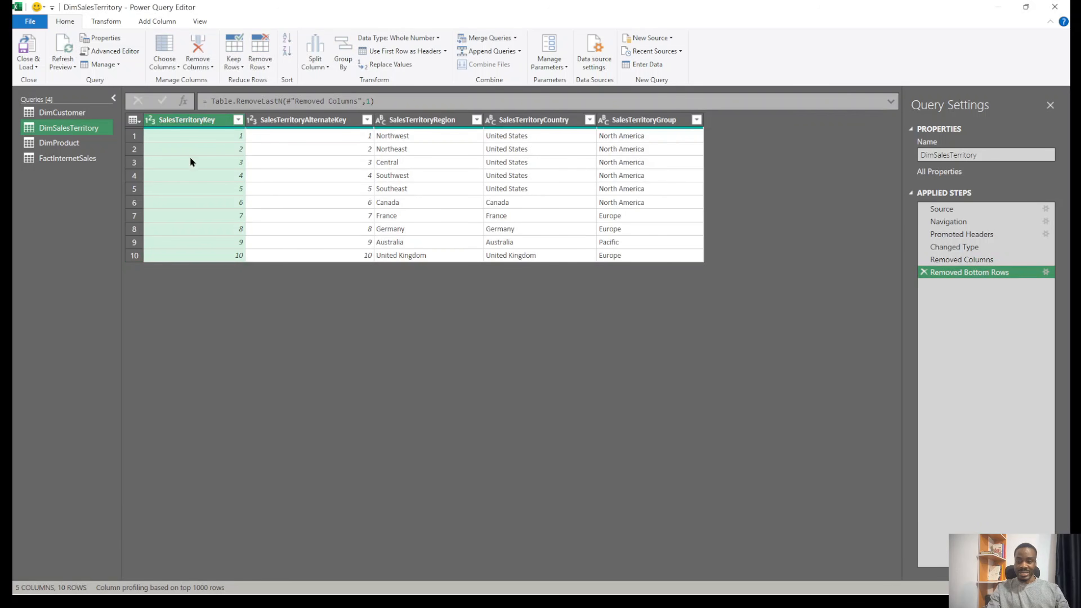
Keep only the CustomerKey, FirstName, LastName, MaritalStatus, Gender, YearlyIncome, EnglishEducation and EnglishOccupation columns in the DimCustomer query, removing all other columns
click(65, 113)
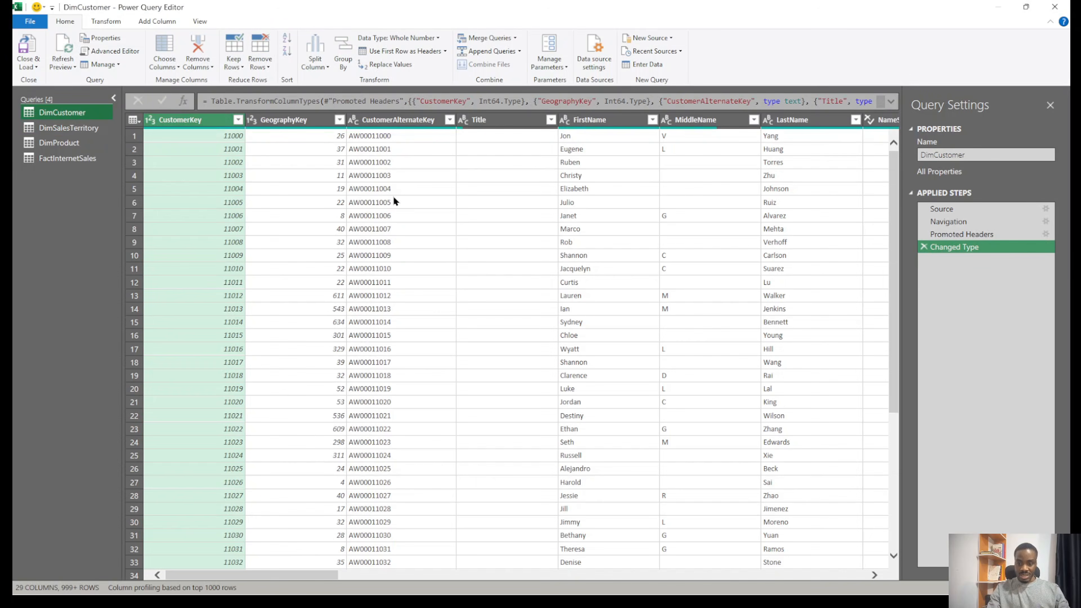
mouse_move(216, 128)
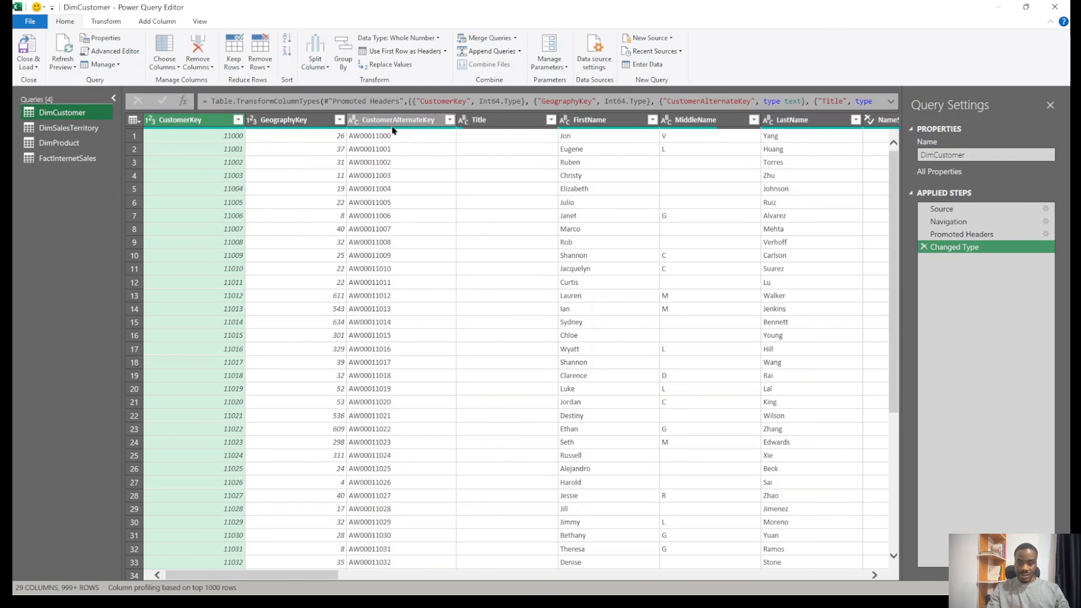
ctrl+click(591, 120)
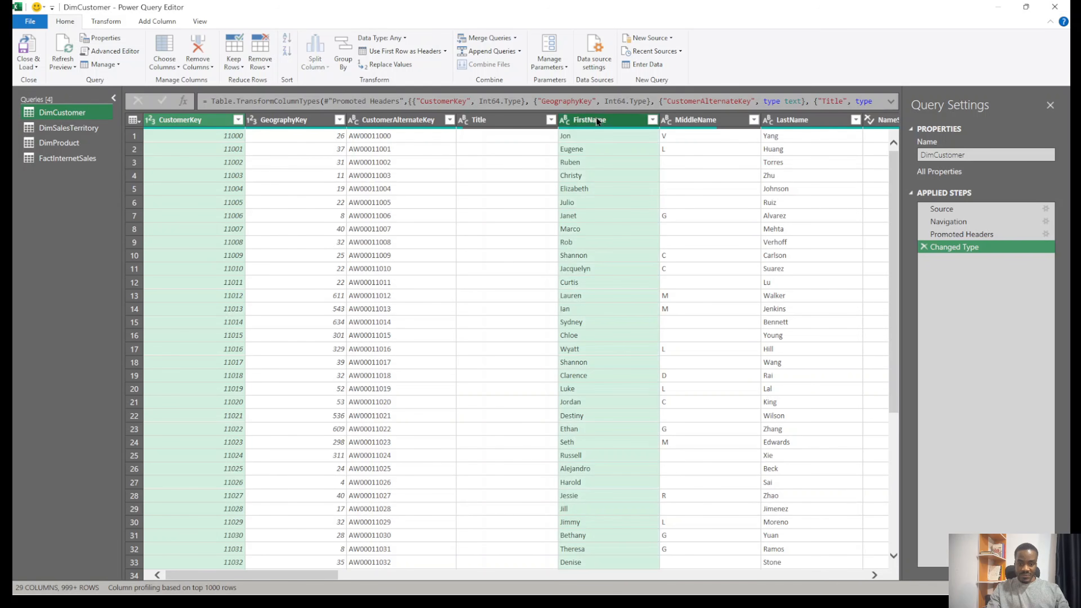
ctrl+click(795, 119)
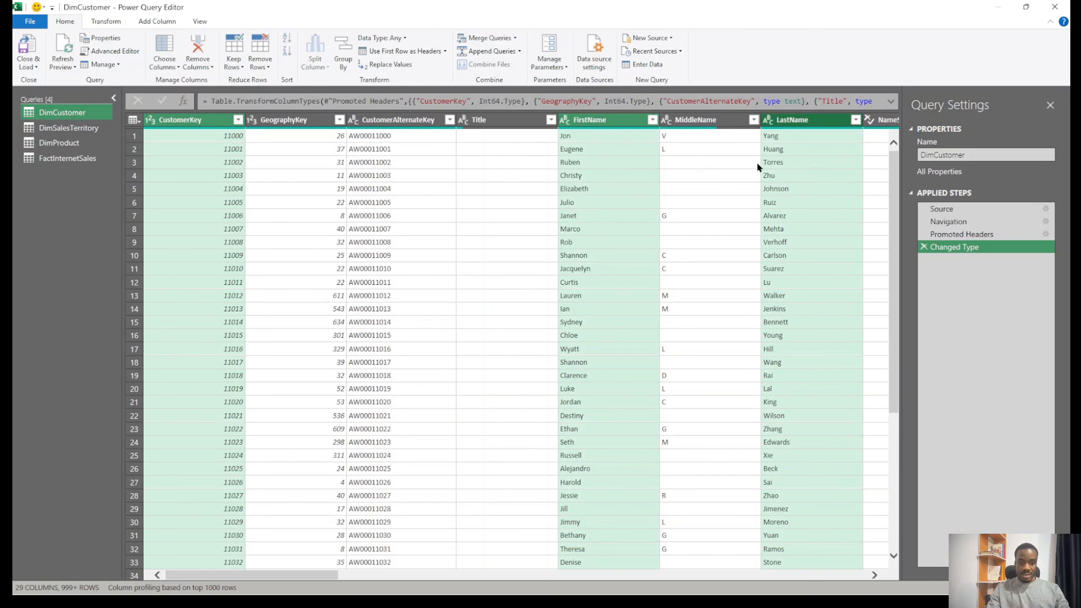
drag(318, 574, 468, 568)
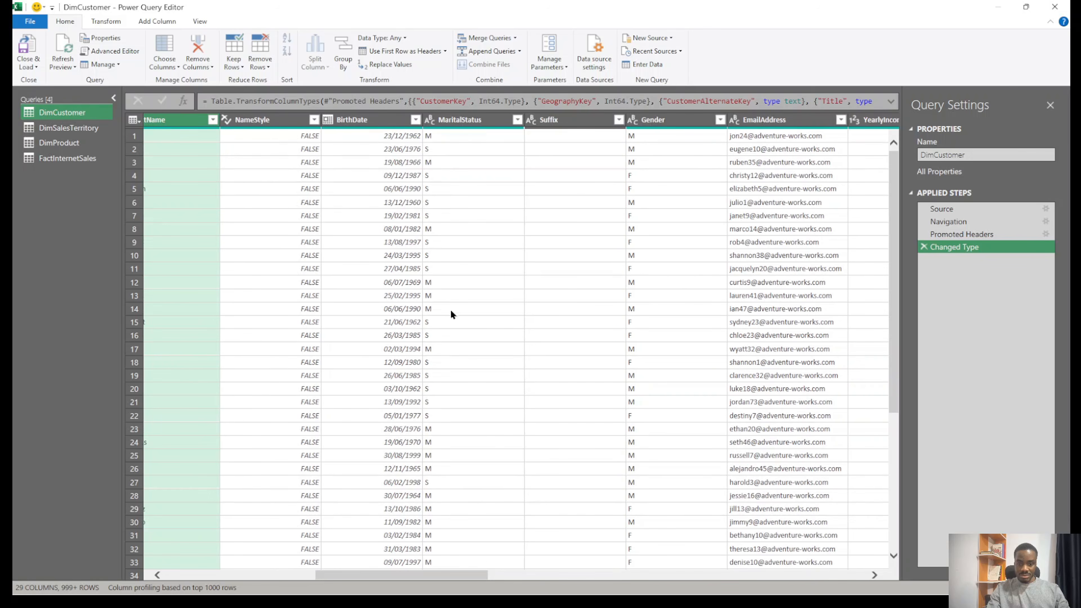
click(481, 123)
ctrl+click(657, 123)
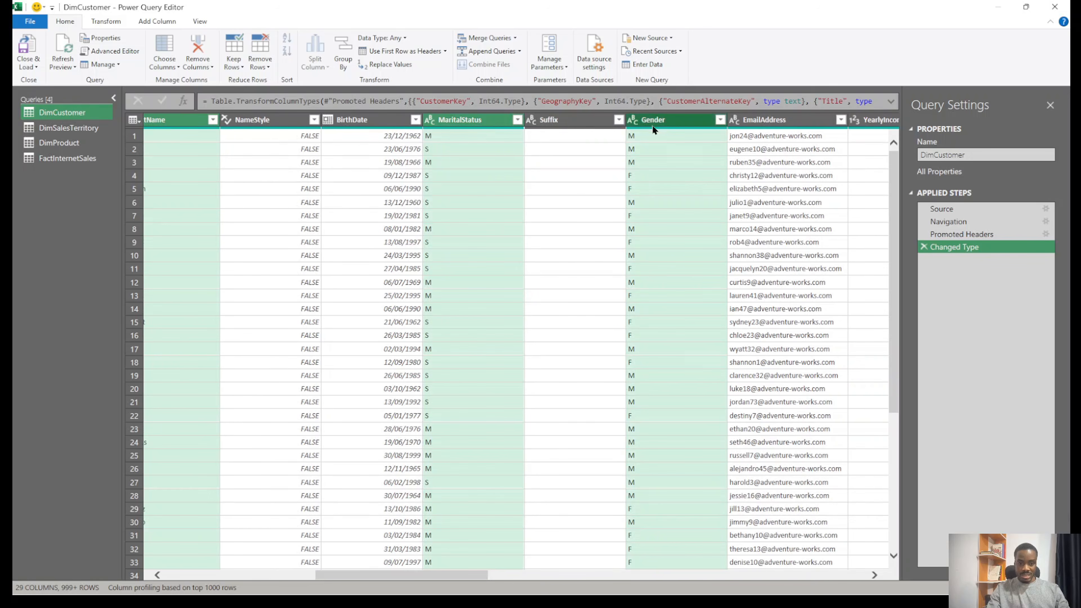
ctrl+click(884, 120)
drag(484, 575, 641, 547)
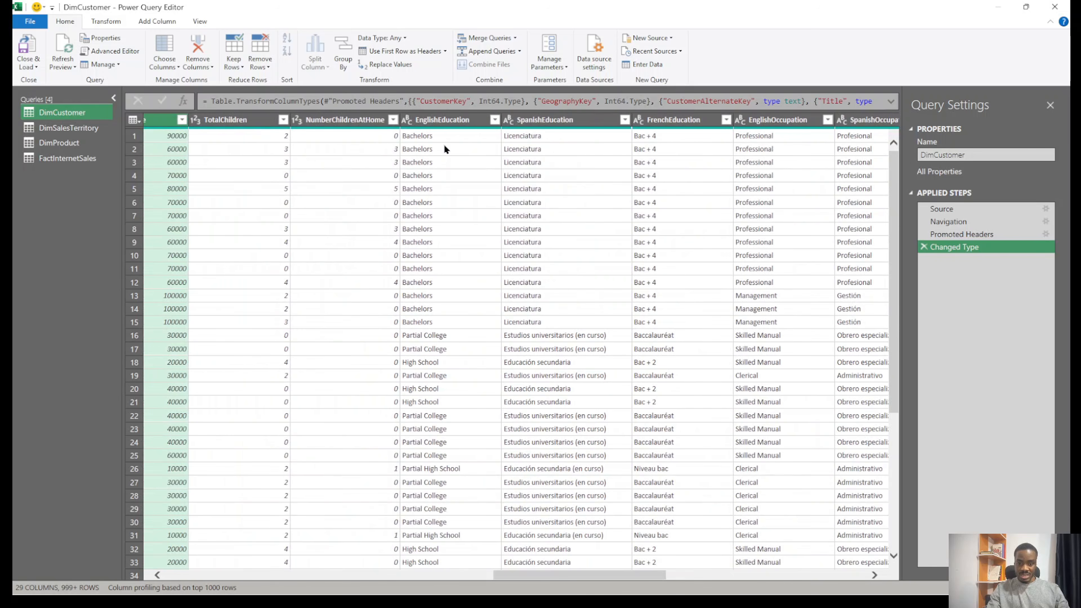
click(447, 121)
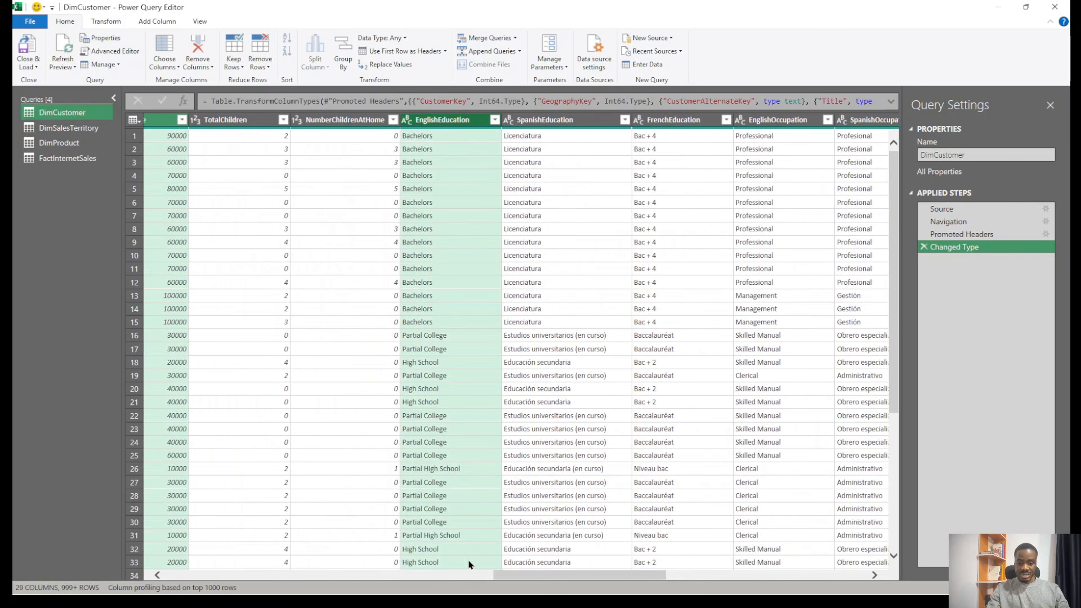
drag(504, 575, 606, 553)
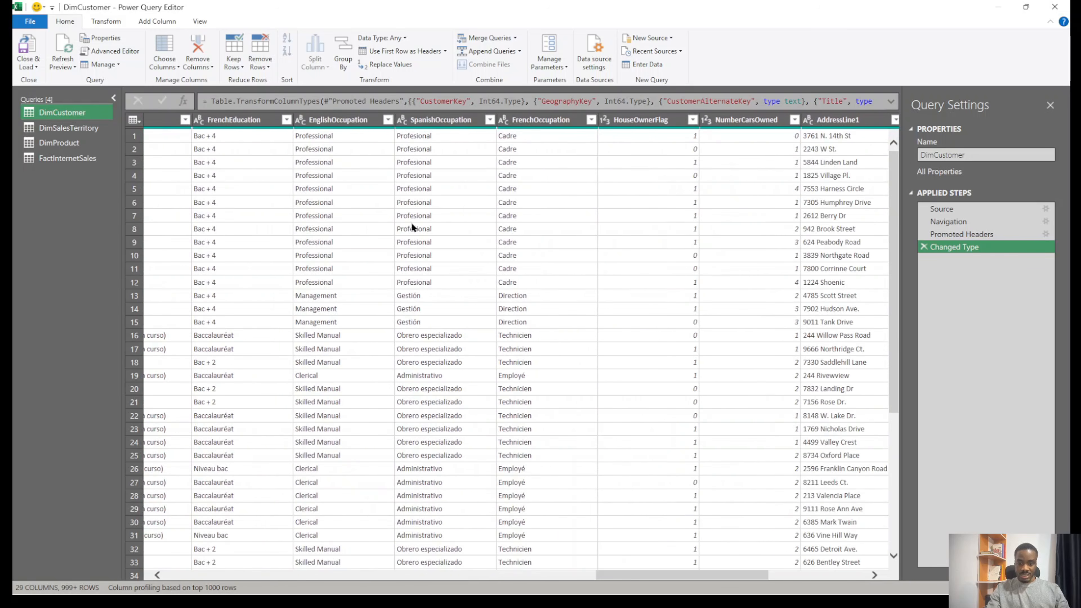
click(333, 122)
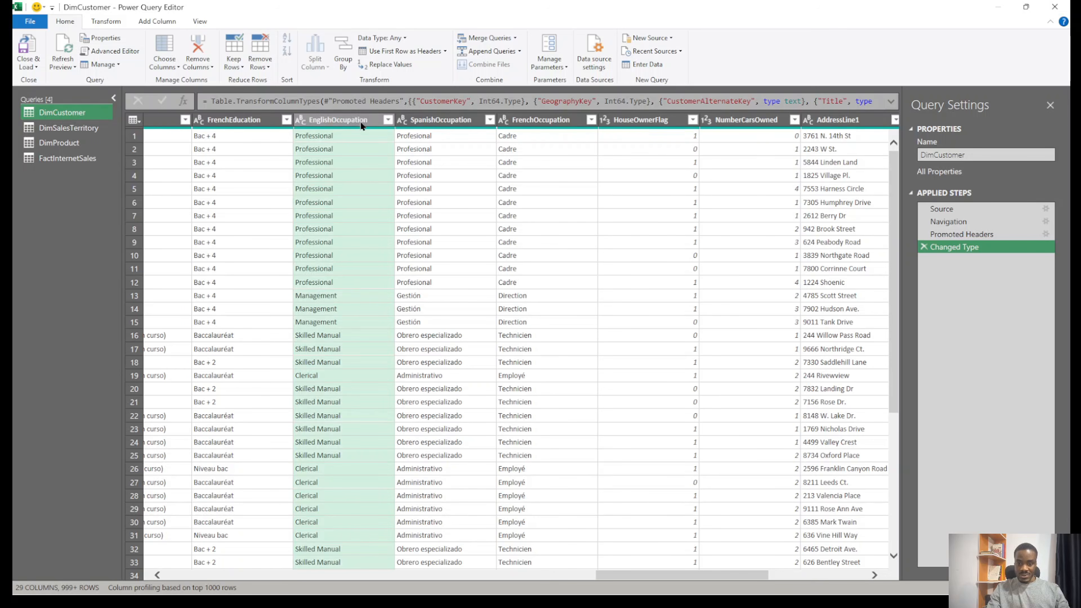
right_click(360, 123)
click(444, 160)
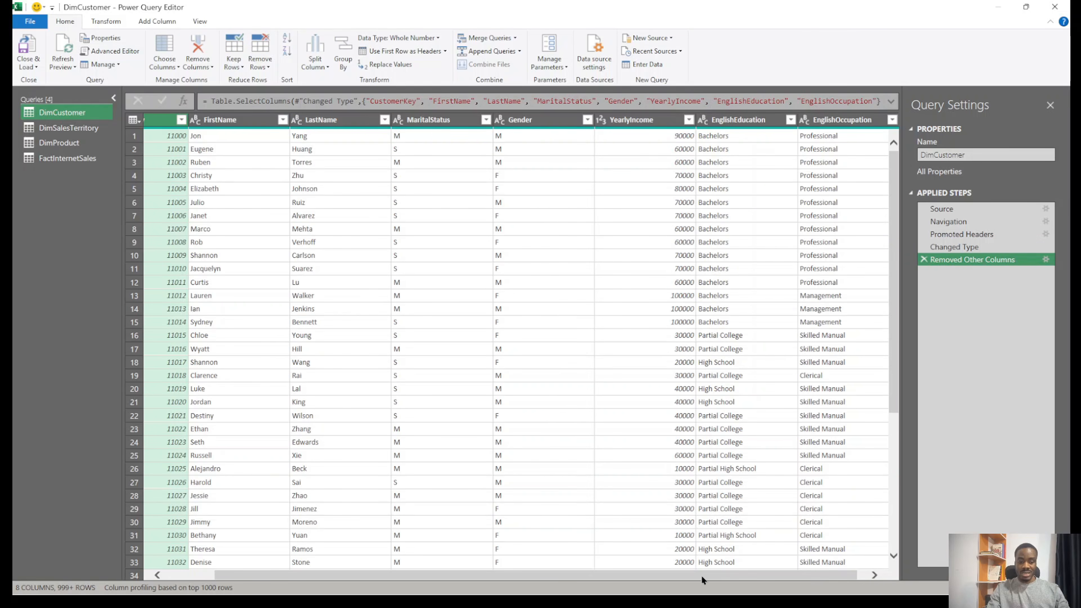
scroll(701, 575, left, 3)
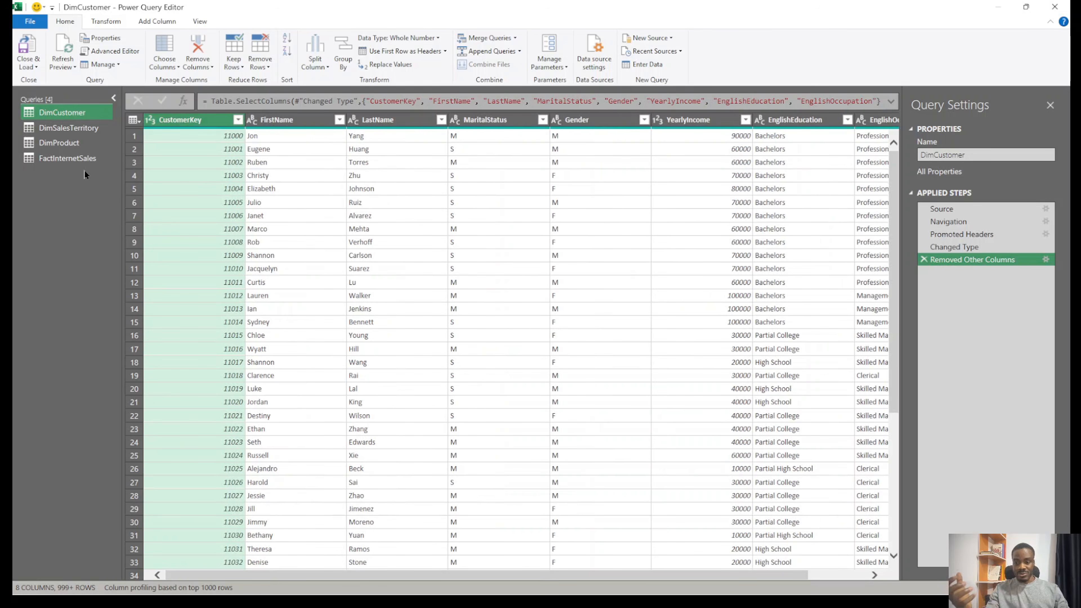
Review the remaining columns of all four queries, including UnitPrice, OrderQuantity and TotalProductCost in FactInternetSales
click(67, 157)
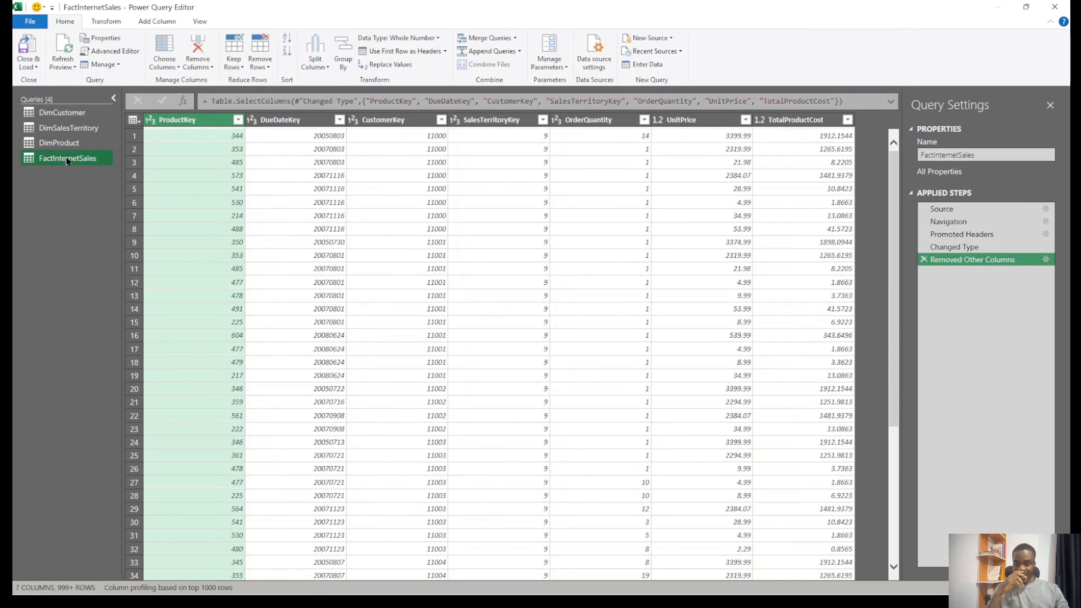
click(61, 141)
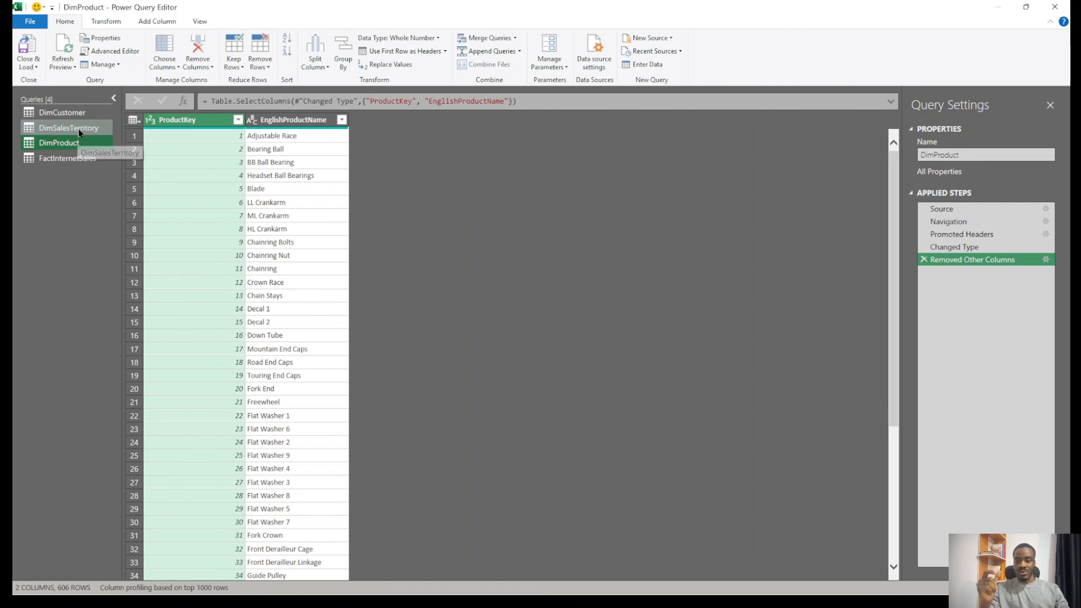
click(79, 129)
click(70, 114)
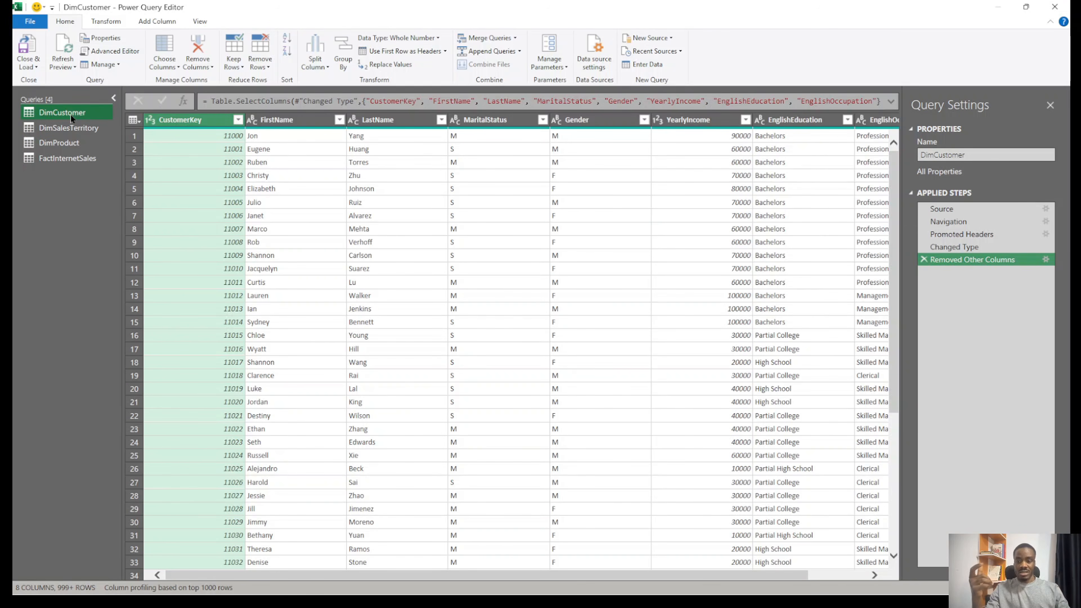
click(73, 160)
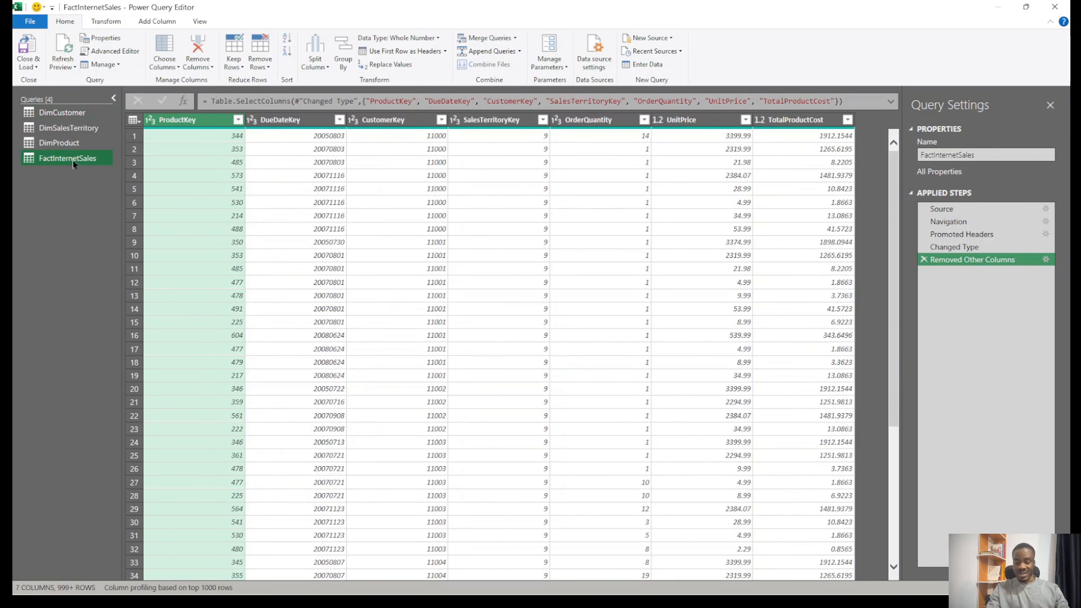
click(695, 118)
click(599, 121)
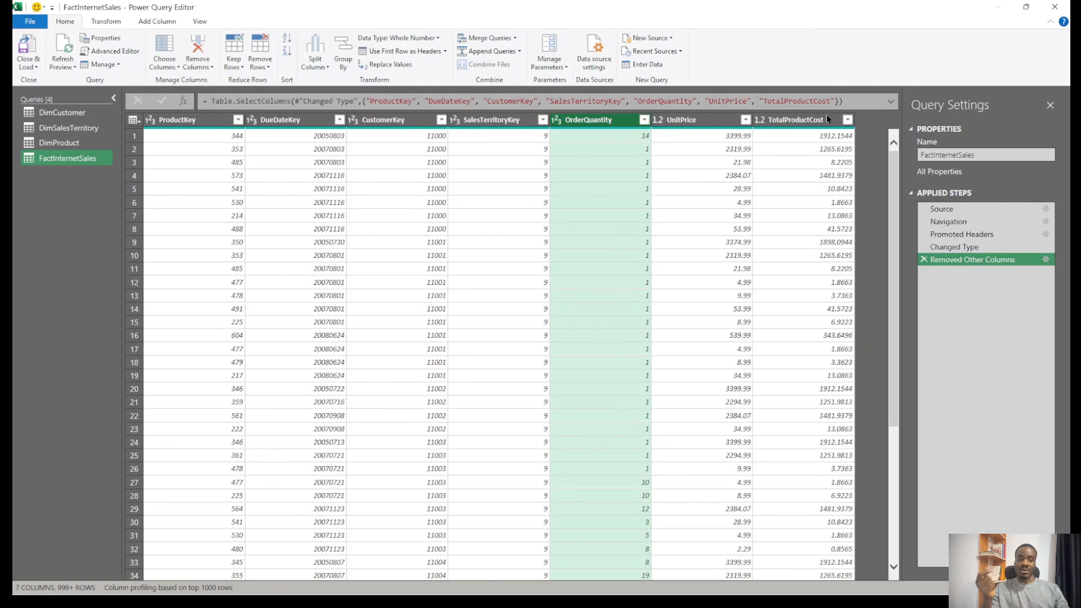
click(814, 121)
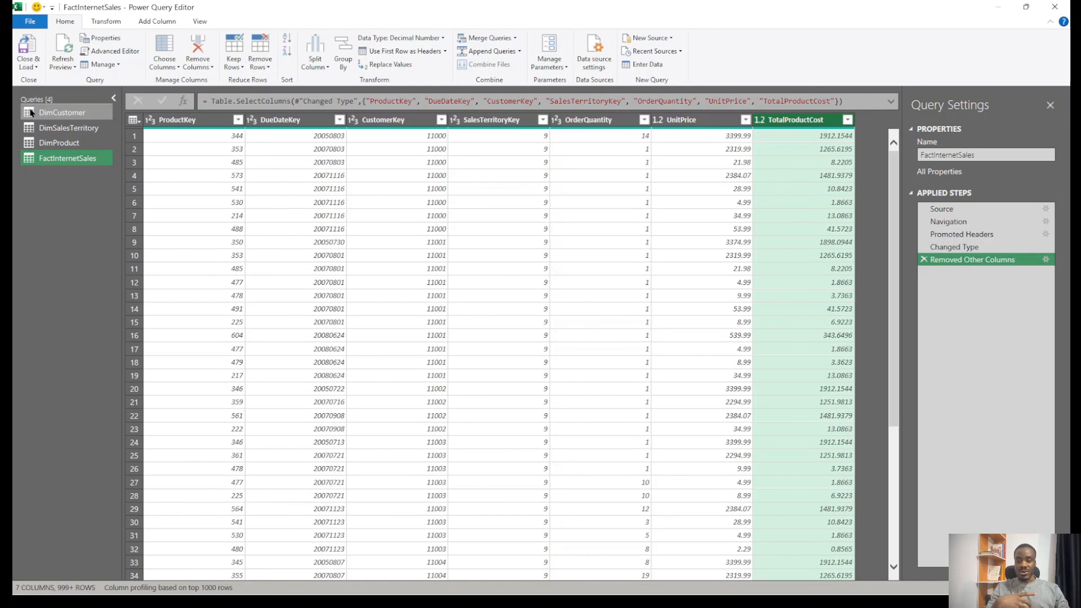
click(66, 108)
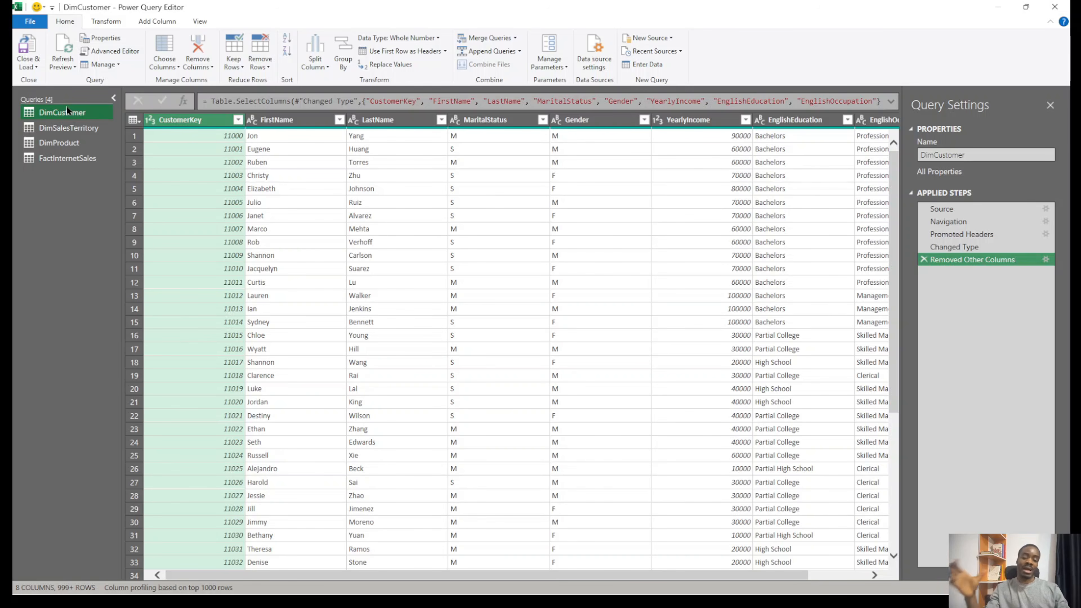
click(84, 165)
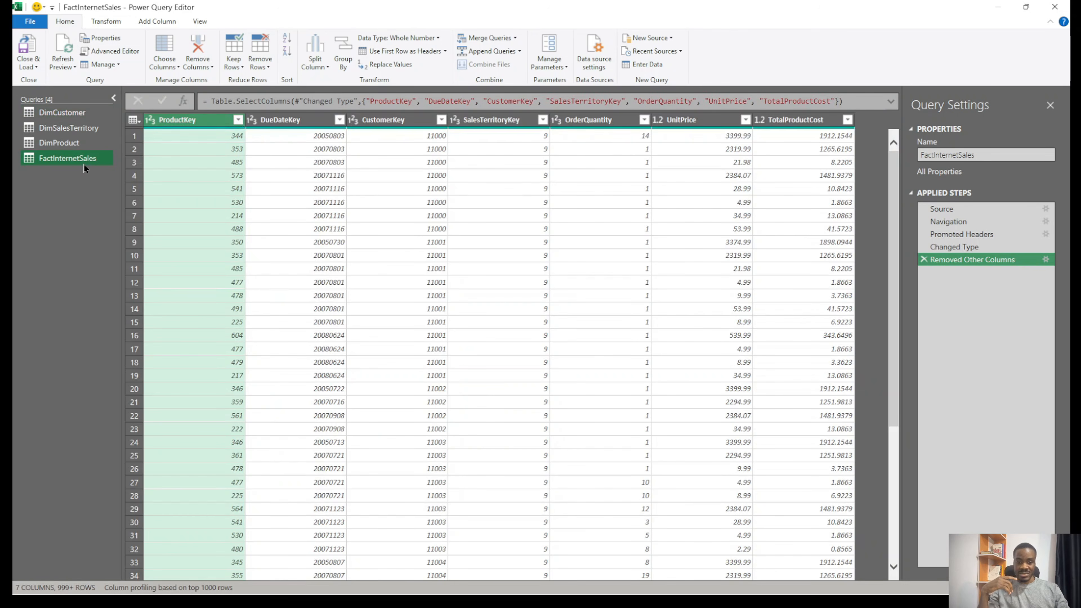
click(53, 107)
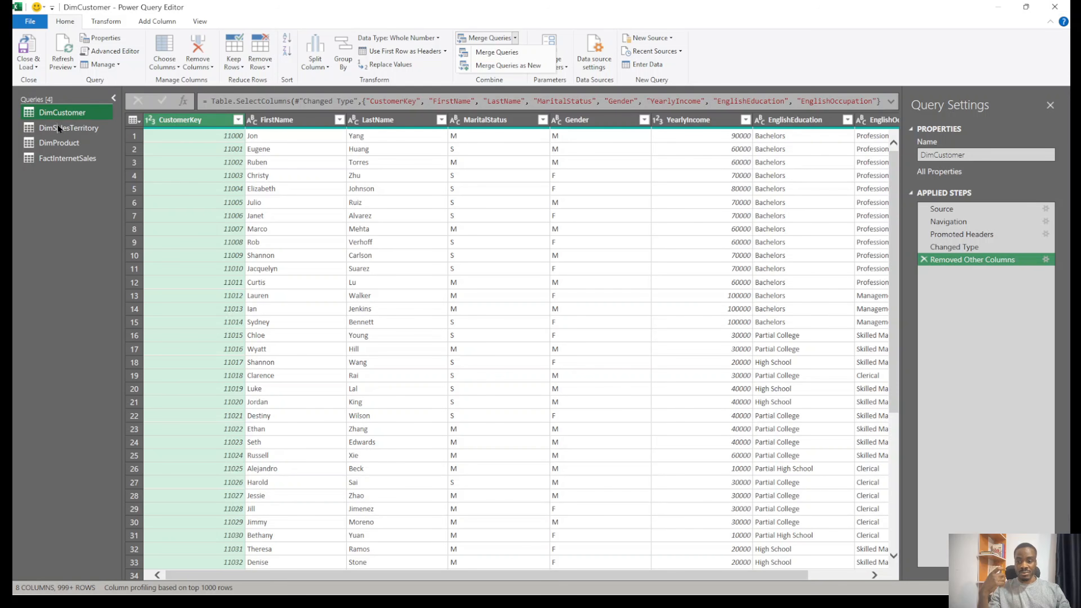
Set up a merge as a new query with FactInternetSales as the first table and DimProduct as the second
click(78, 153)
click(79, 154)
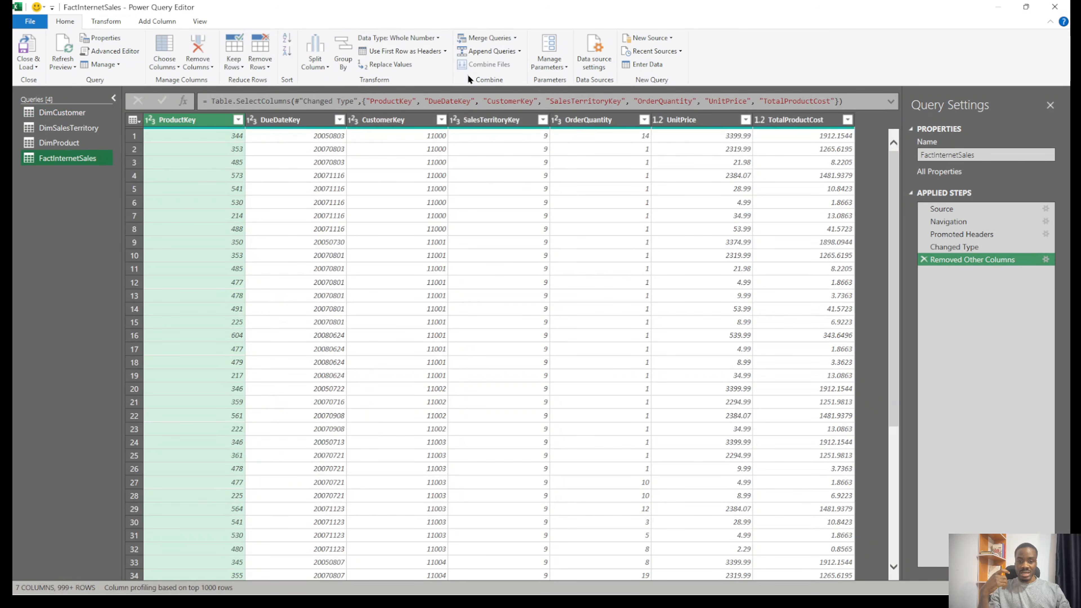
click(515, 37)
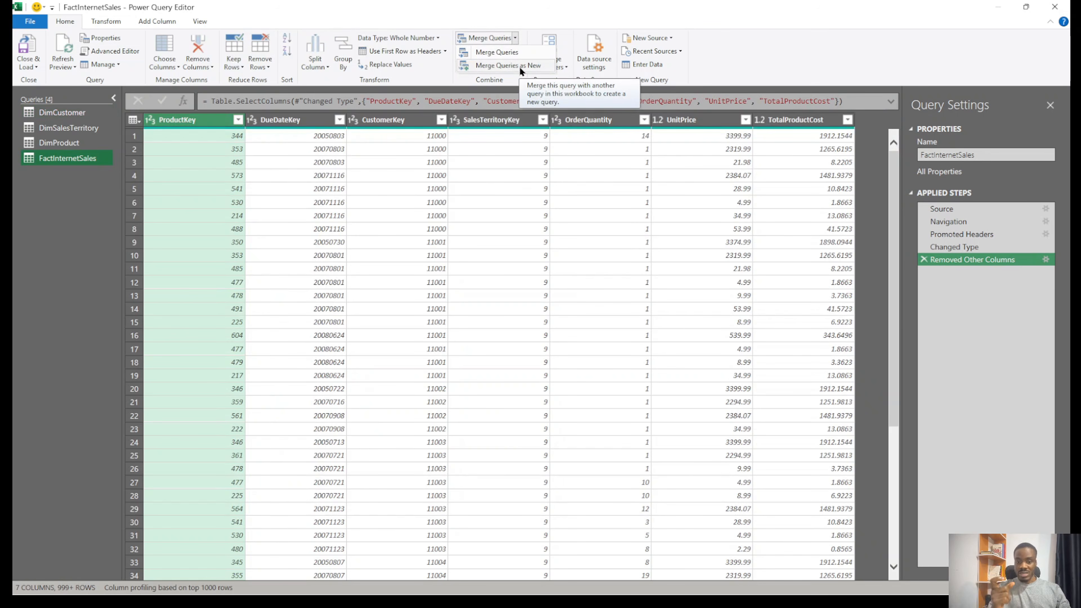
click(518, 66)
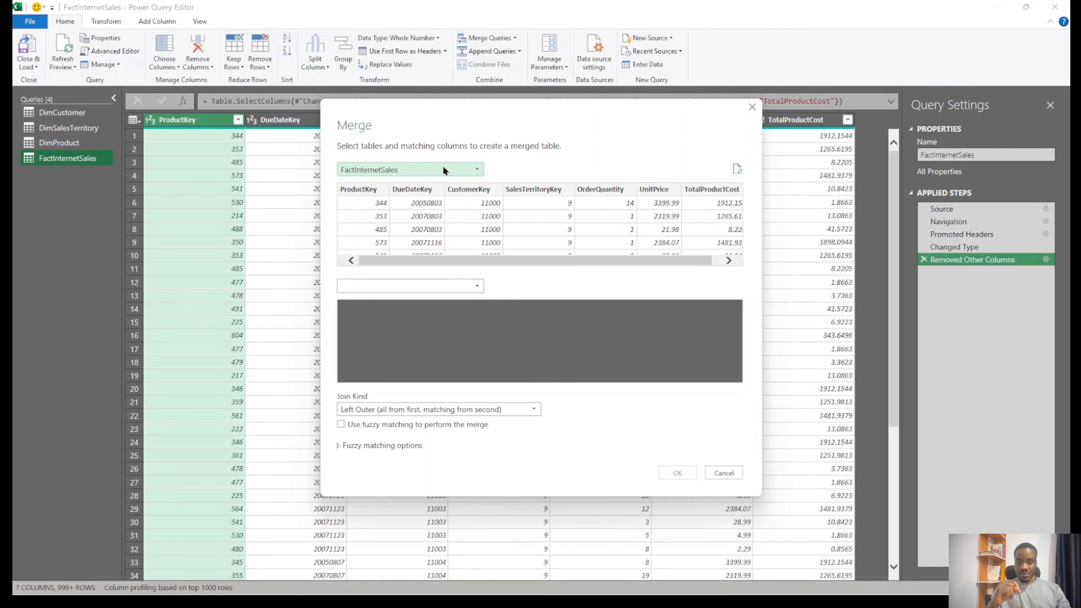
click(409, 285)
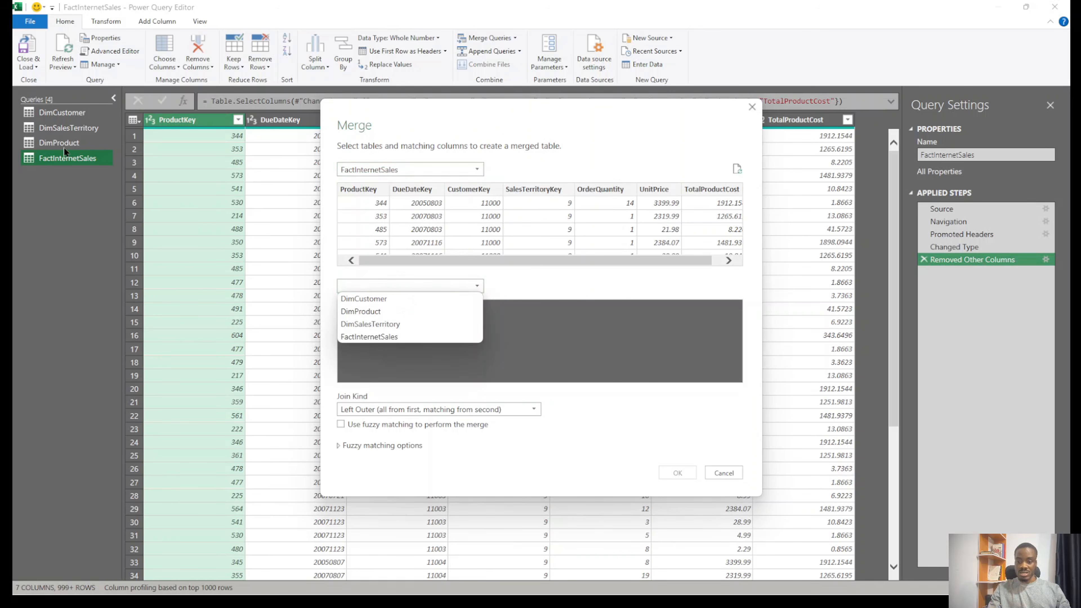
click(385, 309)
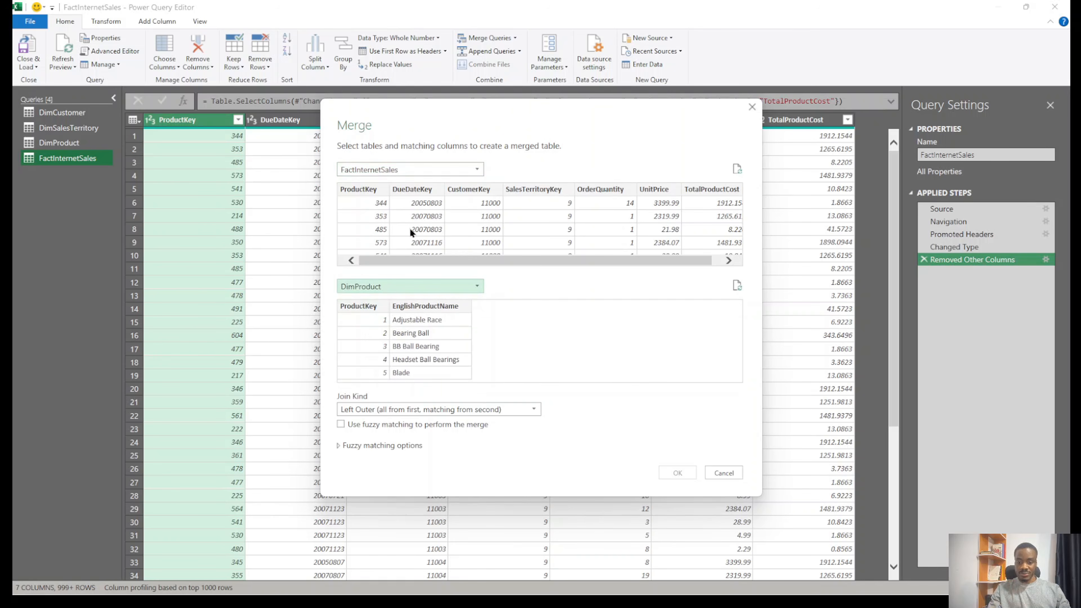
Try the Right Outer join kind for the merge, then return it to Left Outer (all from first, matching from second)
click(410, 409)
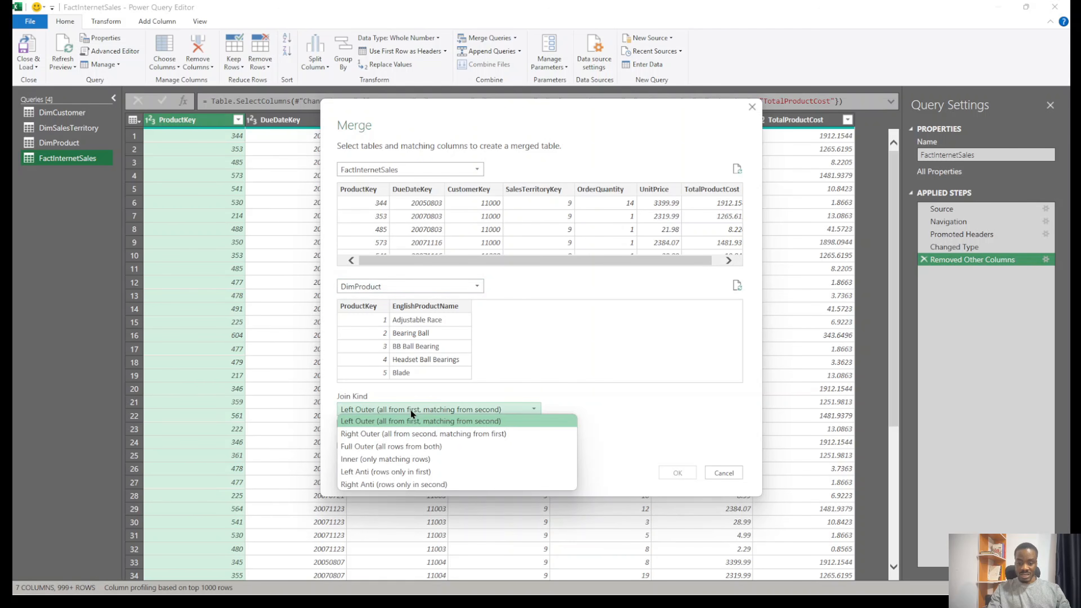
click(411, 434)
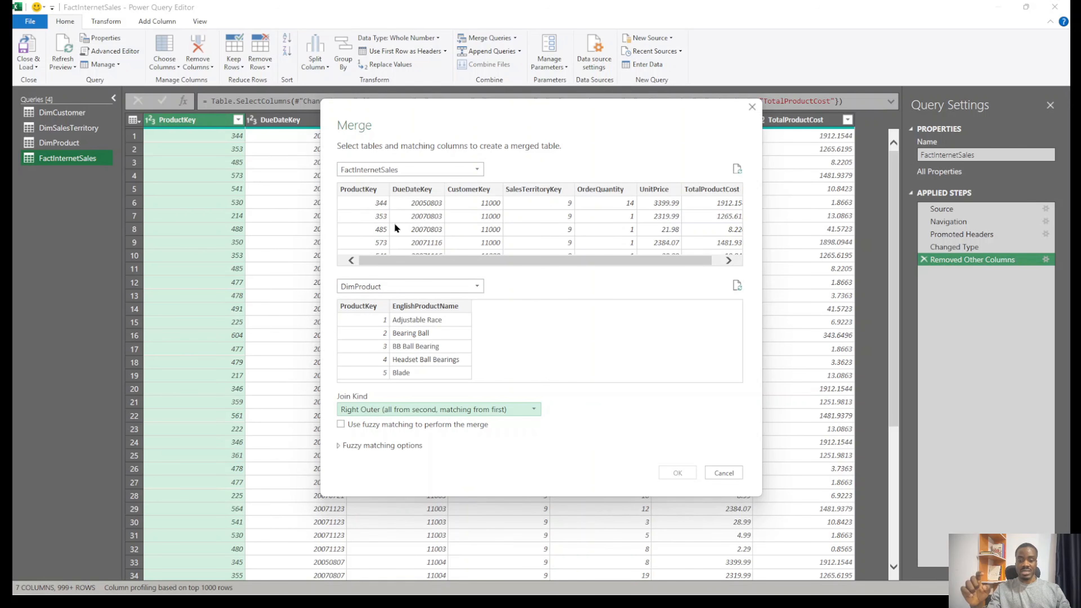
click(400, 404)
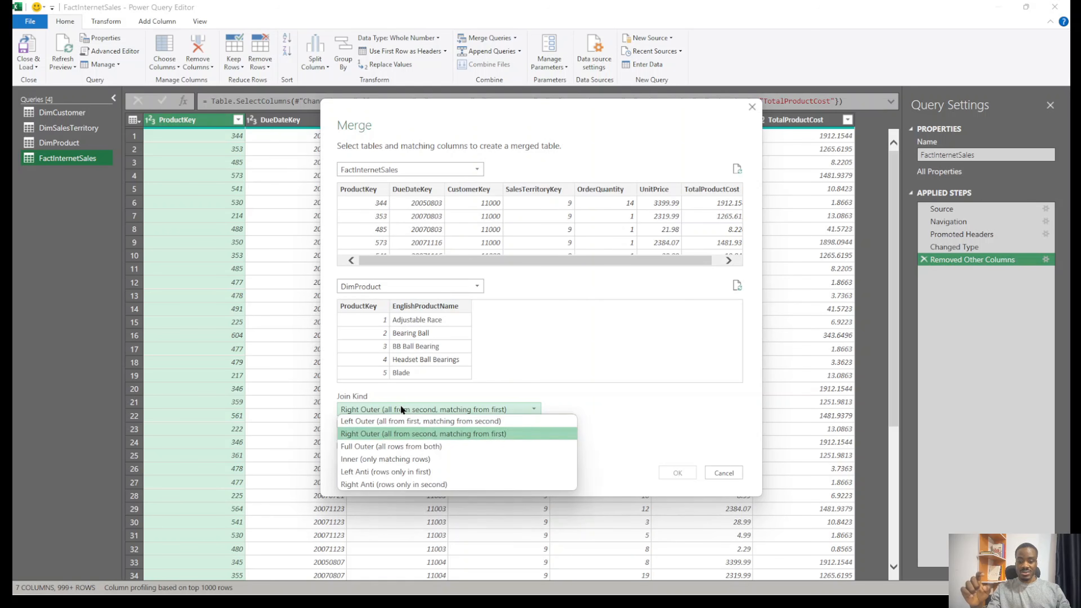
click(404, 421)
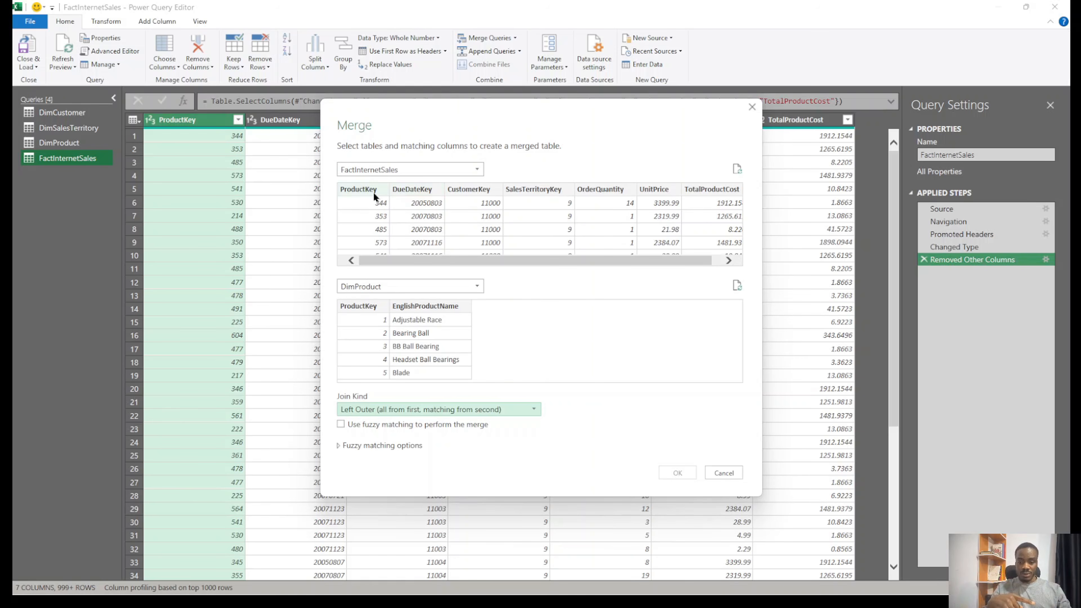
Match FactInternetSales and DimProduct on their ProductKey columns and create the merged query
click(363, 189)
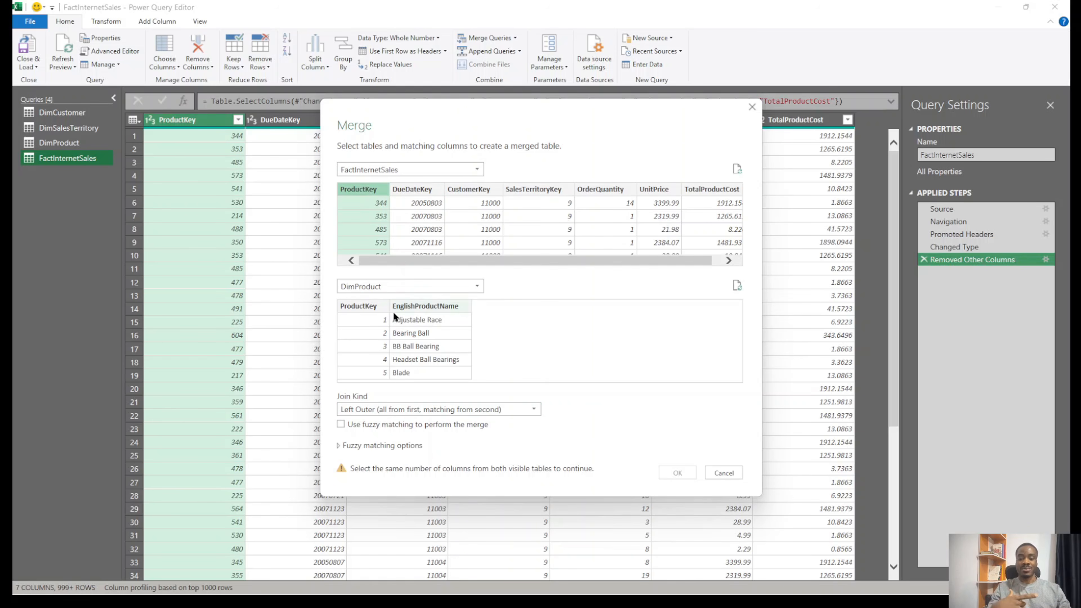
click(373, 307)
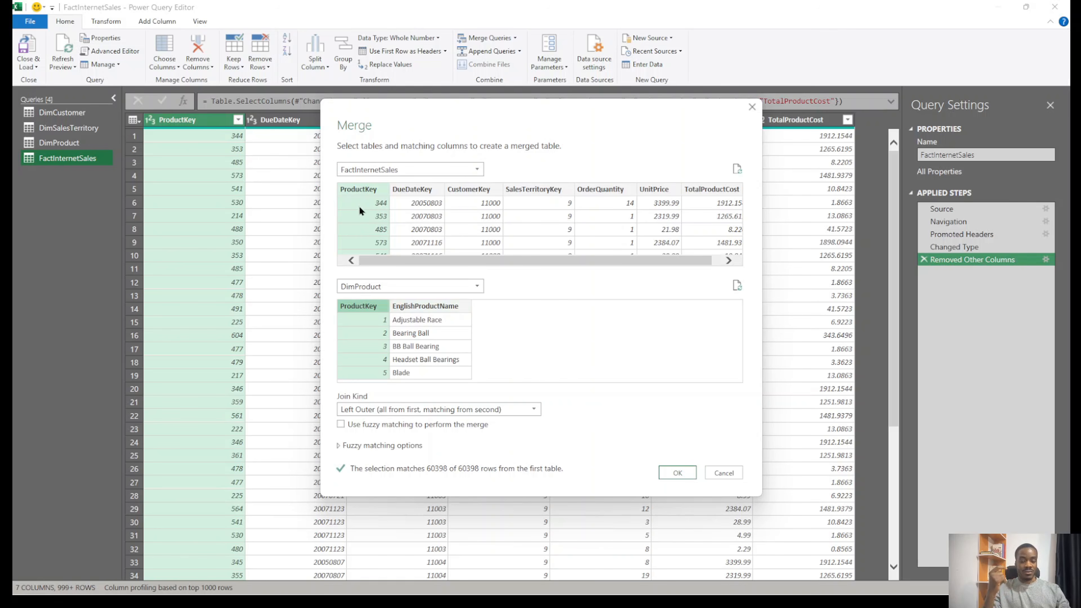
click(676, 472)
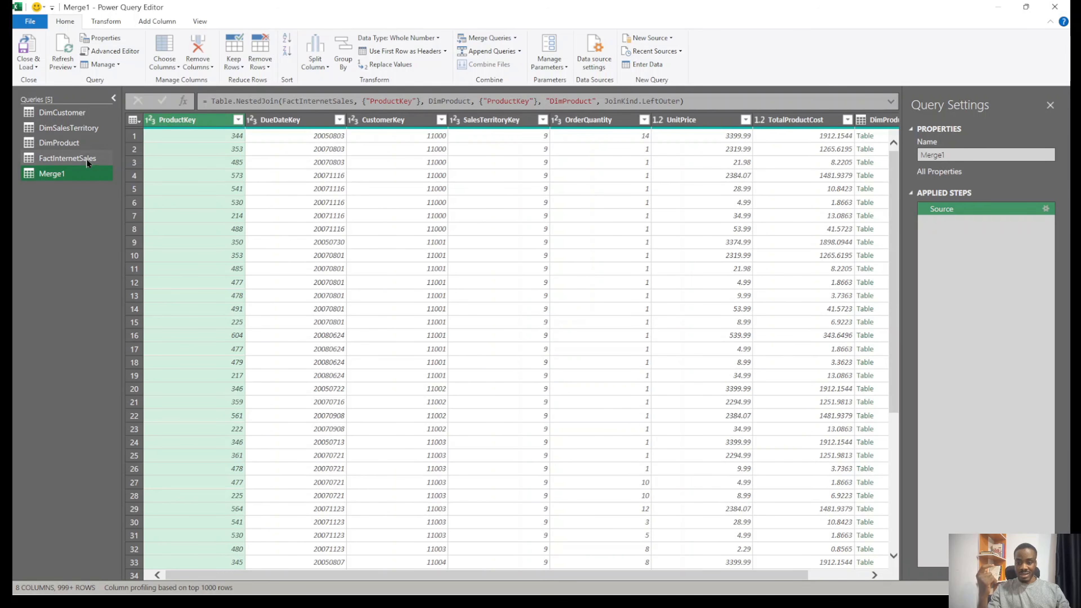
Expand the DimProduct column in Merge1 into ProductKey and EnglishProductName, using the original column name as prefix
click(79, 159)
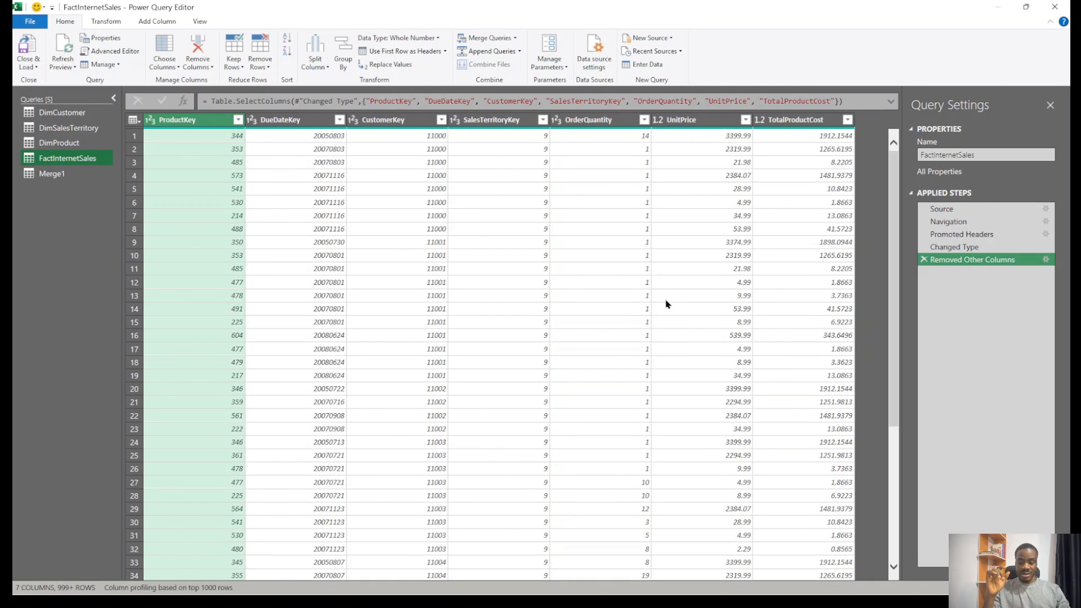
click(65, 142)
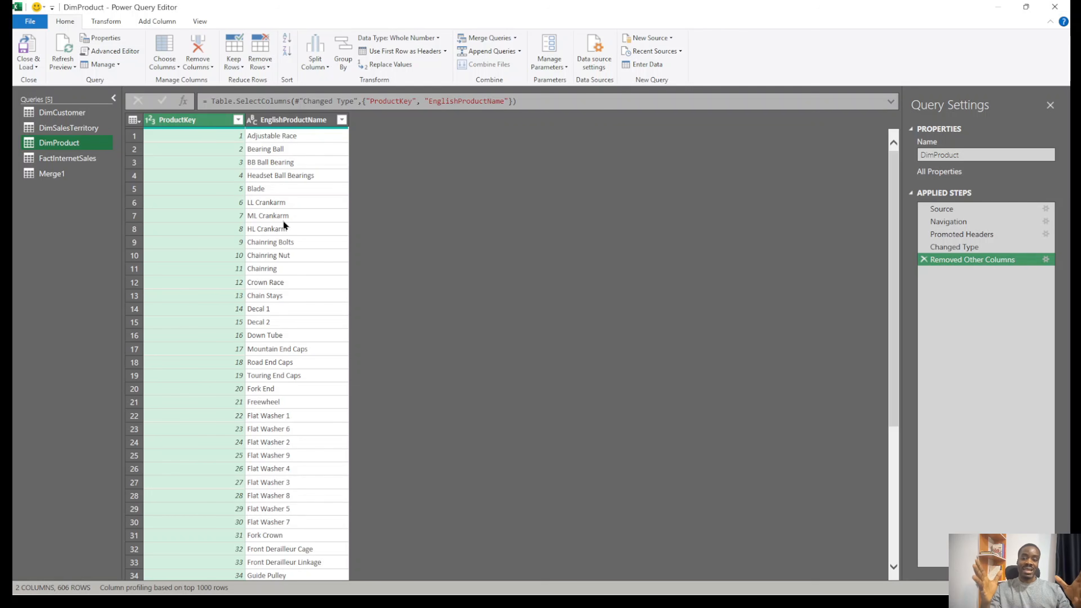
click(52, 170)
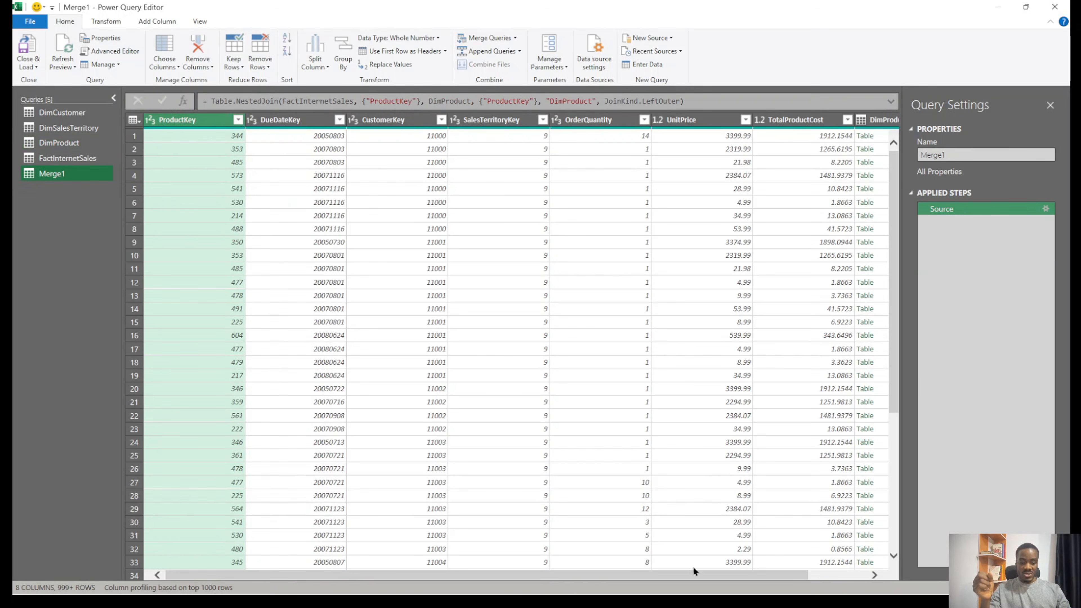
drag(692, 573, 770, 572)
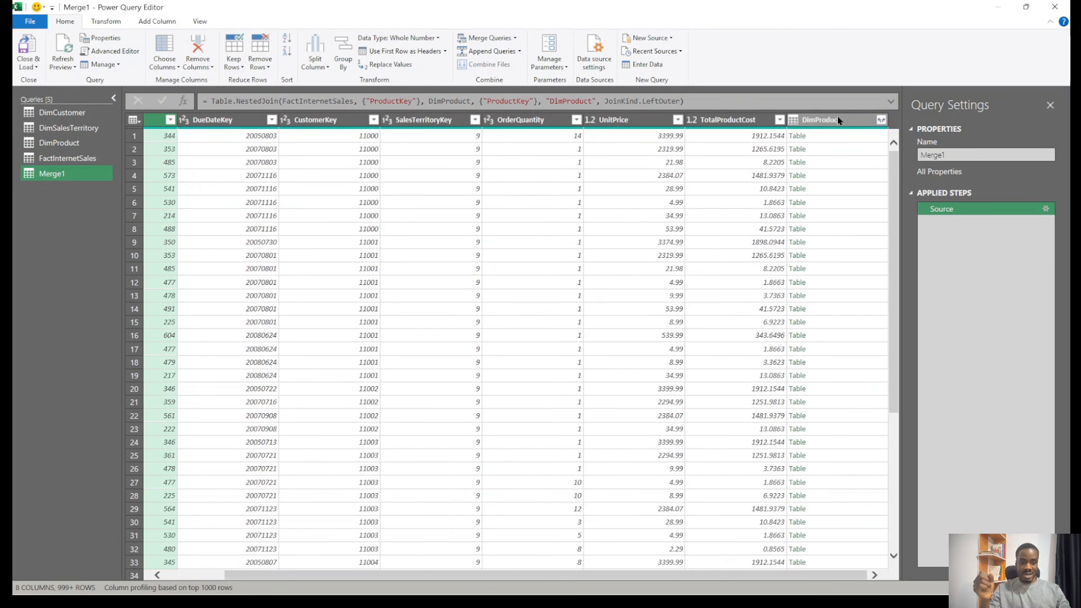
click(879, 120)
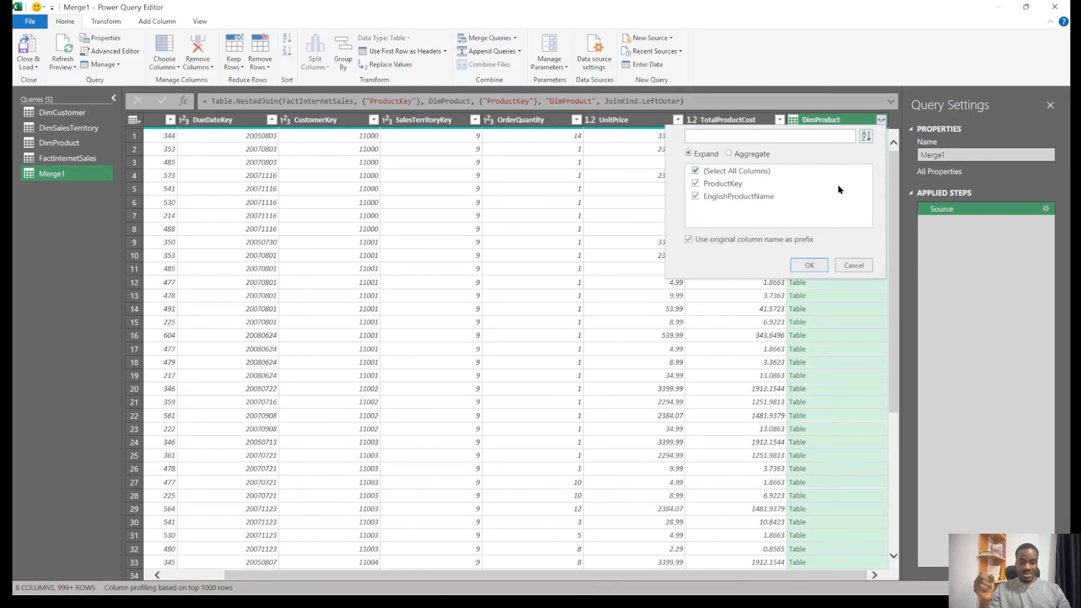
click(808, 265)
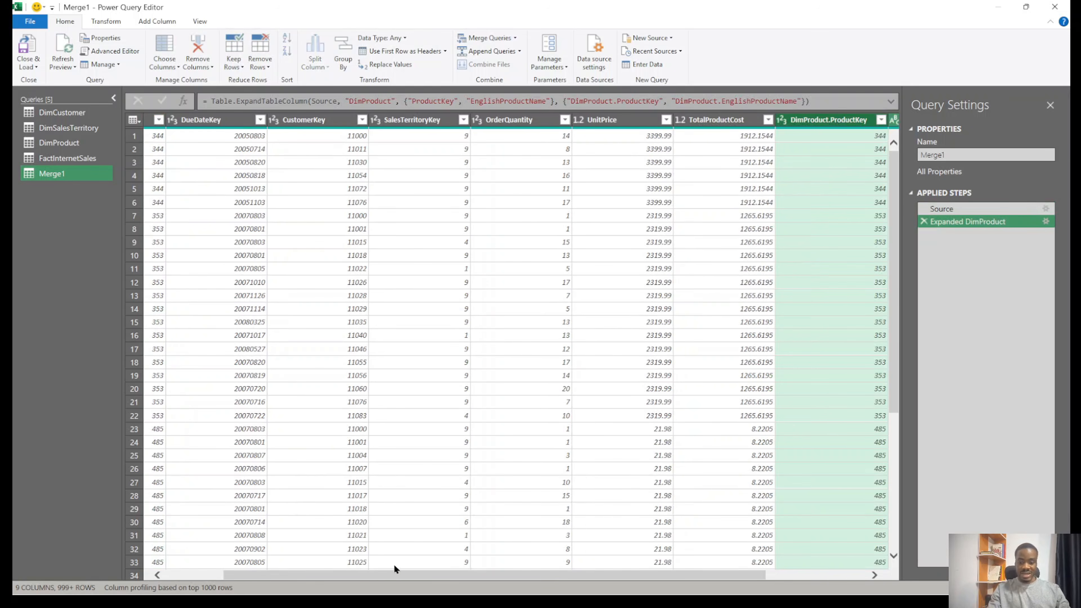
Review the columns of Merge1 from ProductKey through to the expanded DimProduct.EnglishProductName
drag(391, 575, 215, 480)
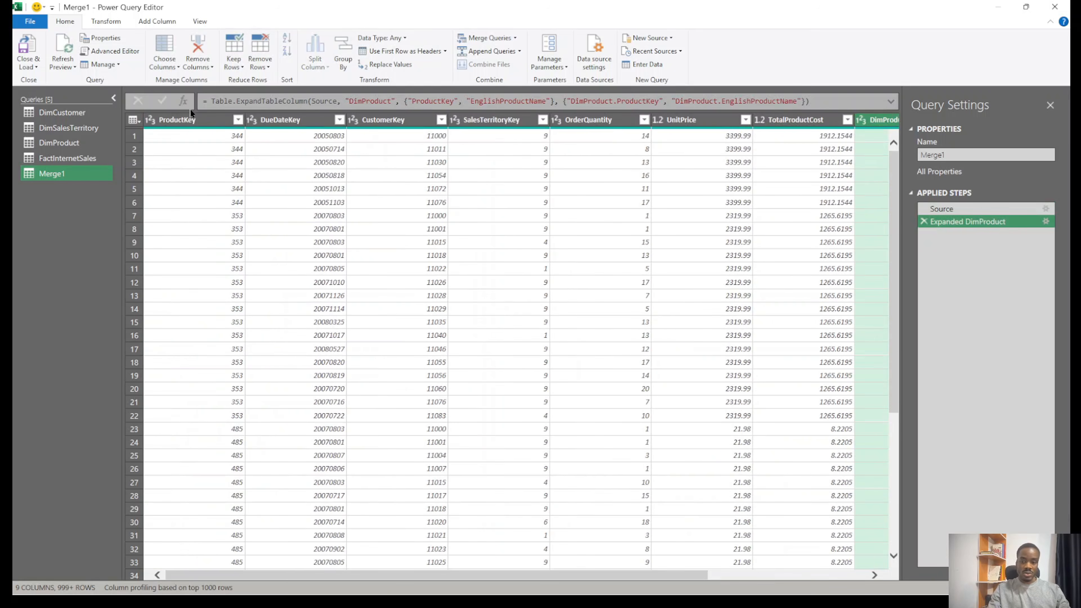
click(207, 122)
click(279, 119)
click(383, 120)
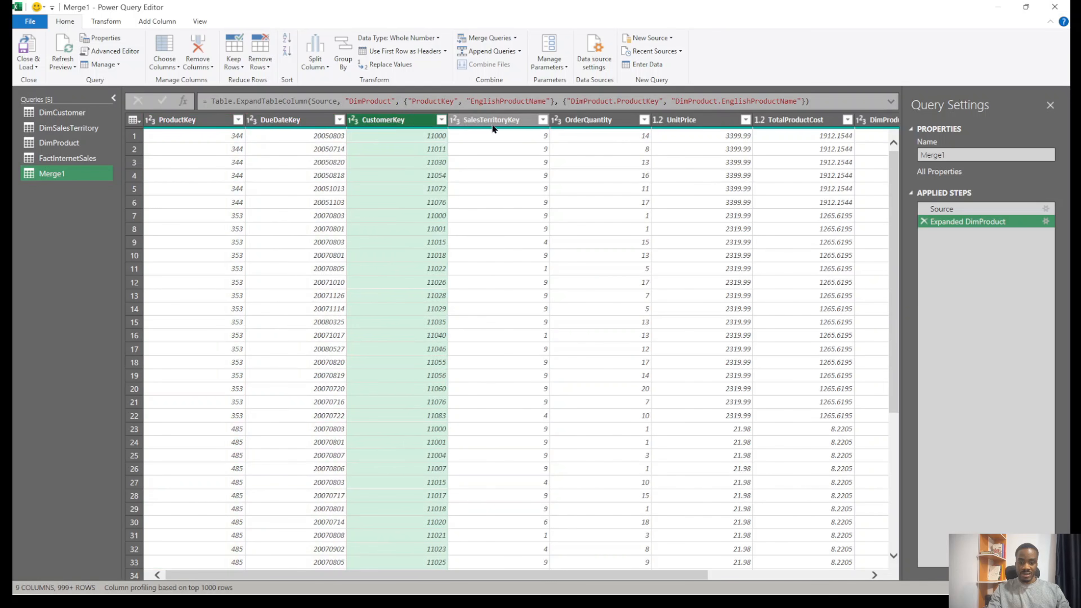
click(492, 124)
click(583, 117)
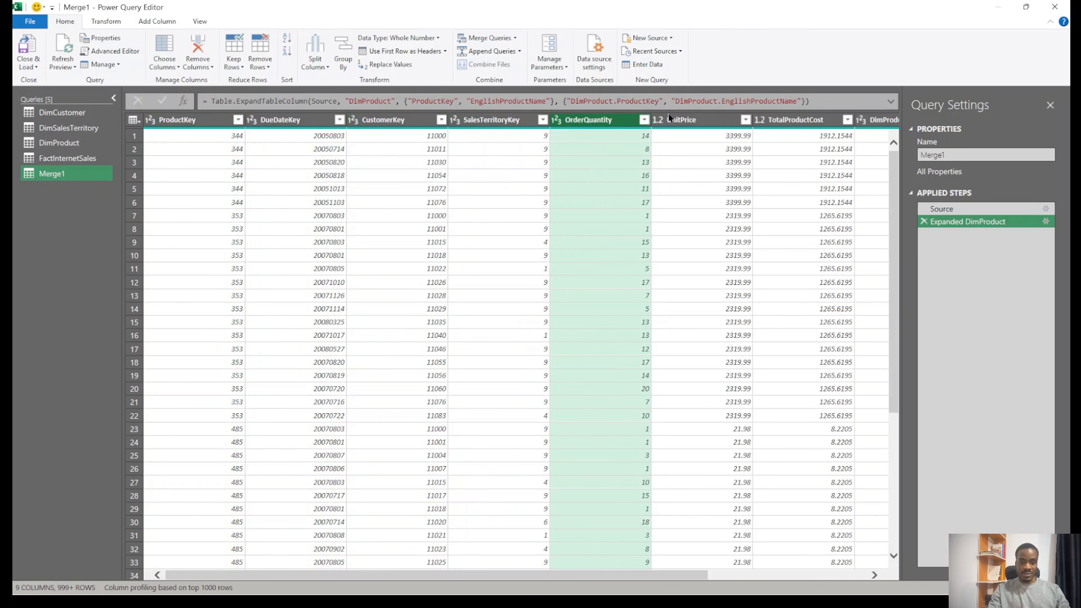
click(723, 121)
click(800, 120)
click(876, 120)
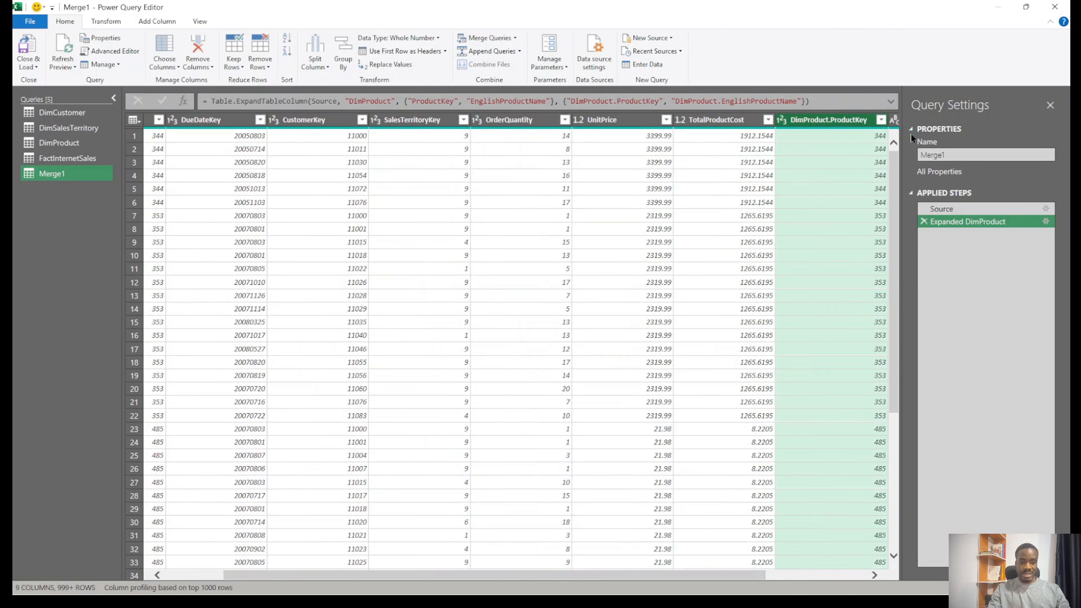
drag(630, 577, 716, 577)
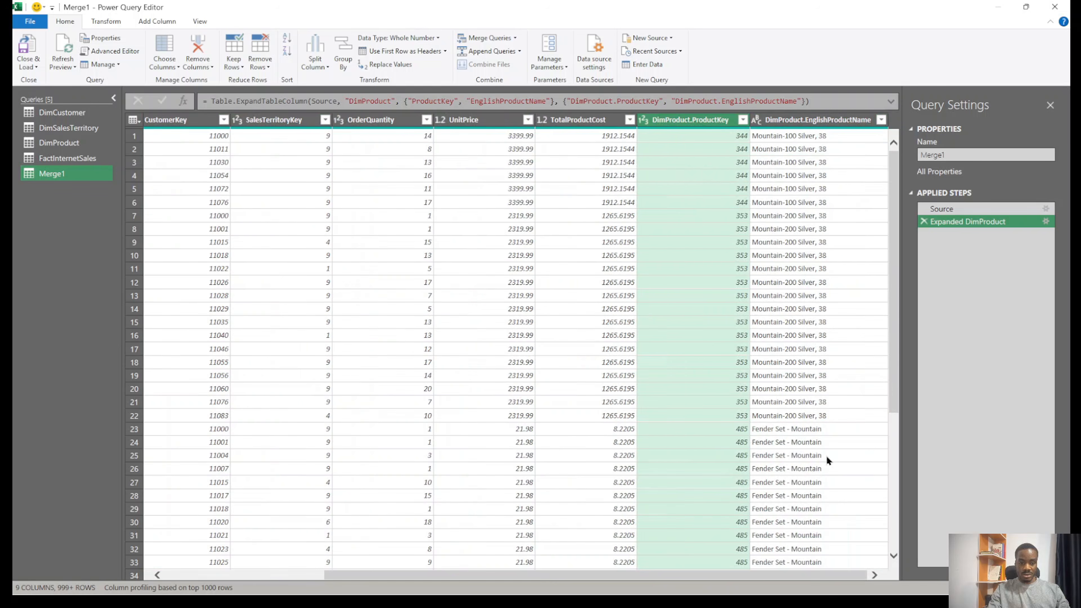
click(822, 121)
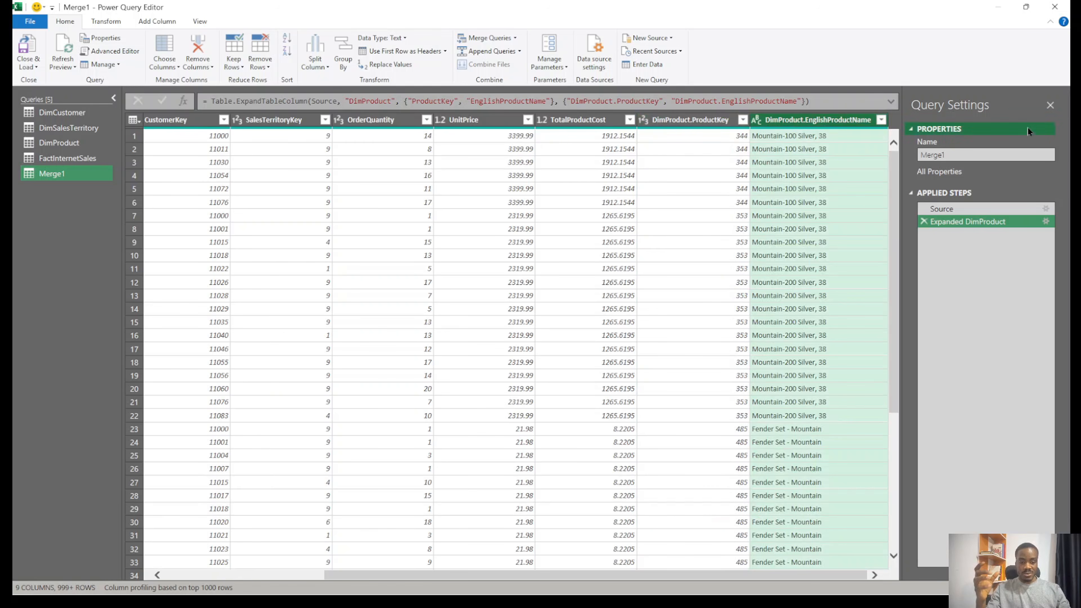
mouse_move(893, 194)
mouse_down()
mouse_move(879, 280)
mouse_move(889, 493)
mouse_move(905, 193)
mouse_up()
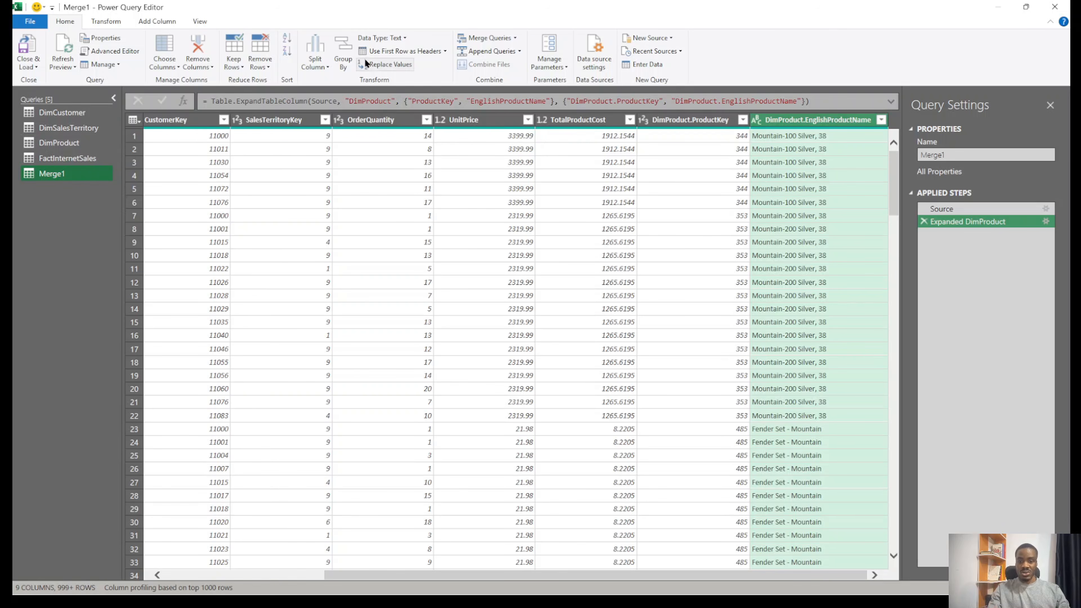
Merge Merge1 with DimSalesTerritory as a new query, matching on SalesTerritoryKey with a Left Outer join
click(515, 37)
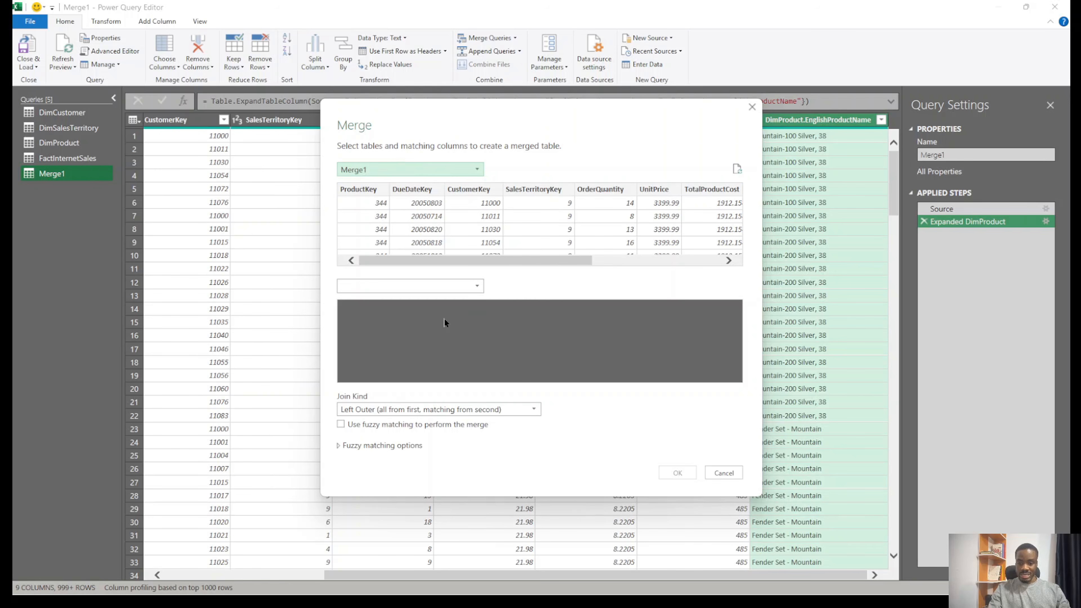
click(418, 284)
click(391, 326)
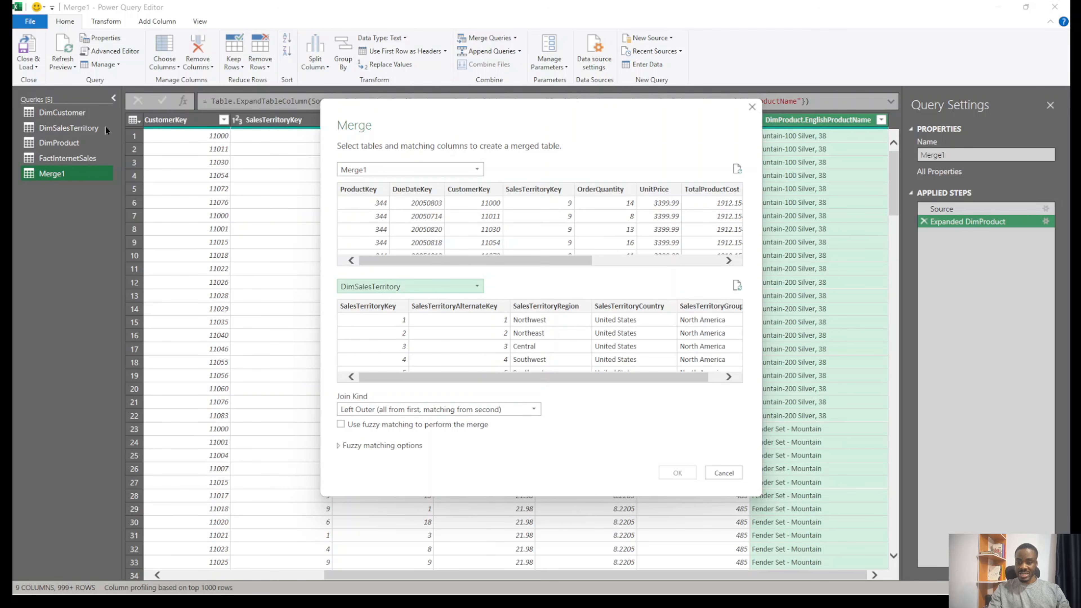
click(363, 307)
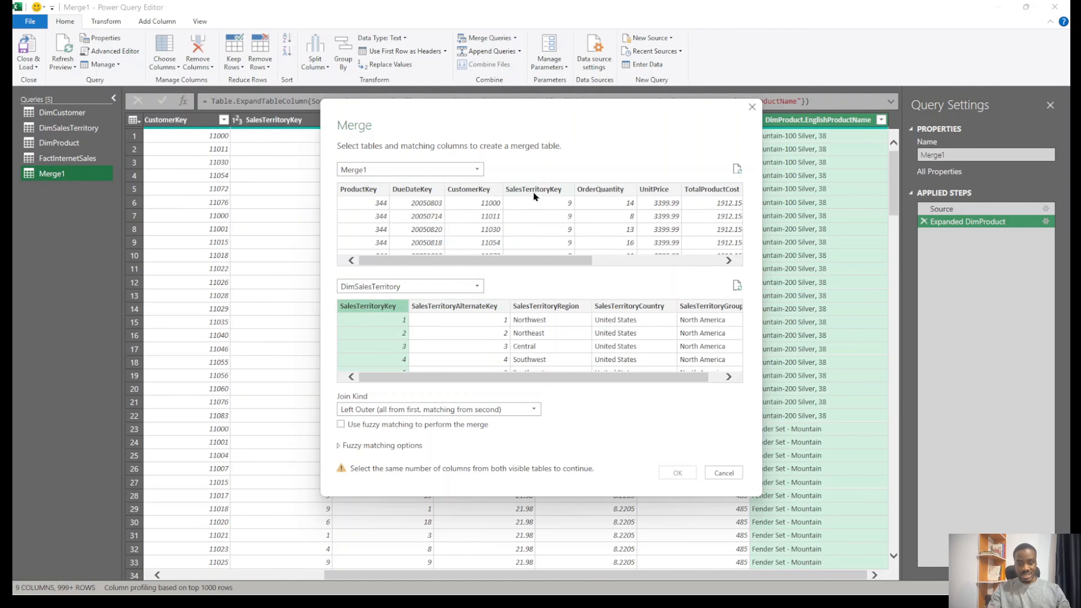
click(542, 191)
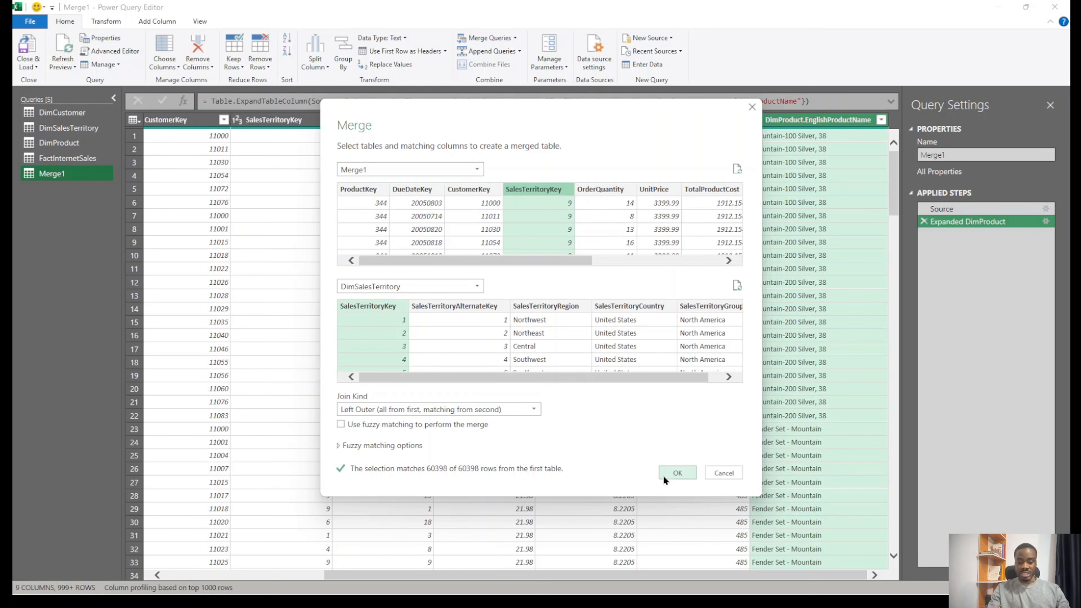
click(677, 473)
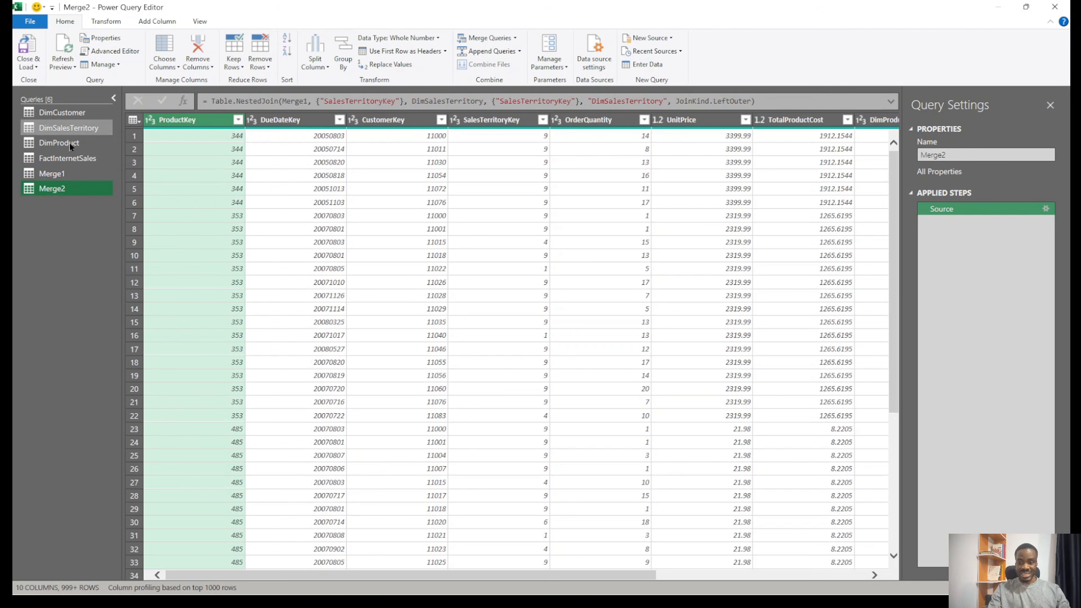
Examine each column of the DimSalesTerritory query and the nested DimSalesTerritory column in Merge2
click(72, 127)
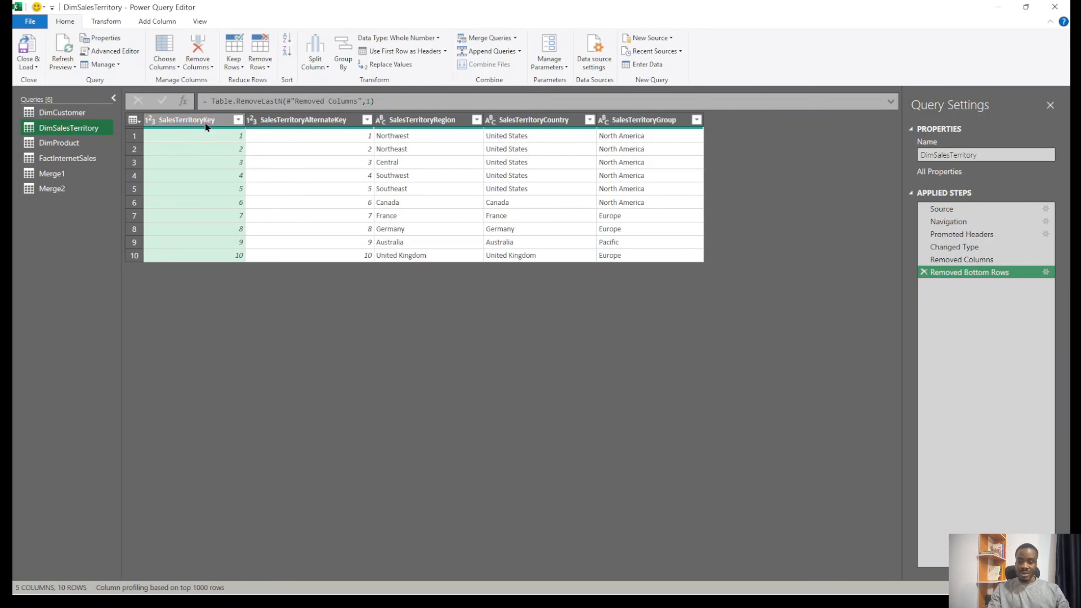
click(306, 121)
click(426, 121)
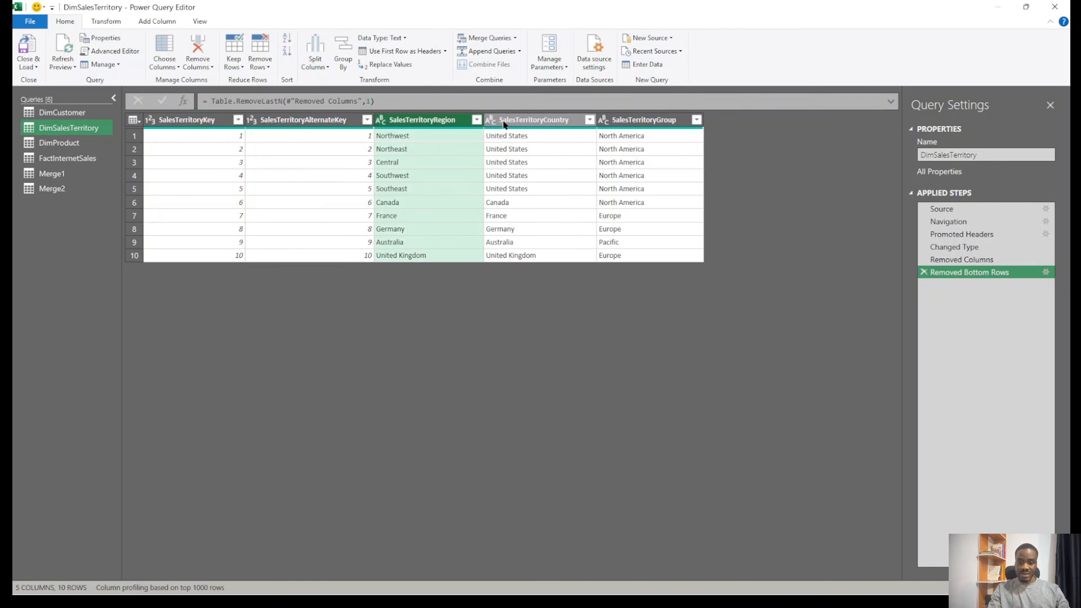
click(503, 123)
click(636, 123)
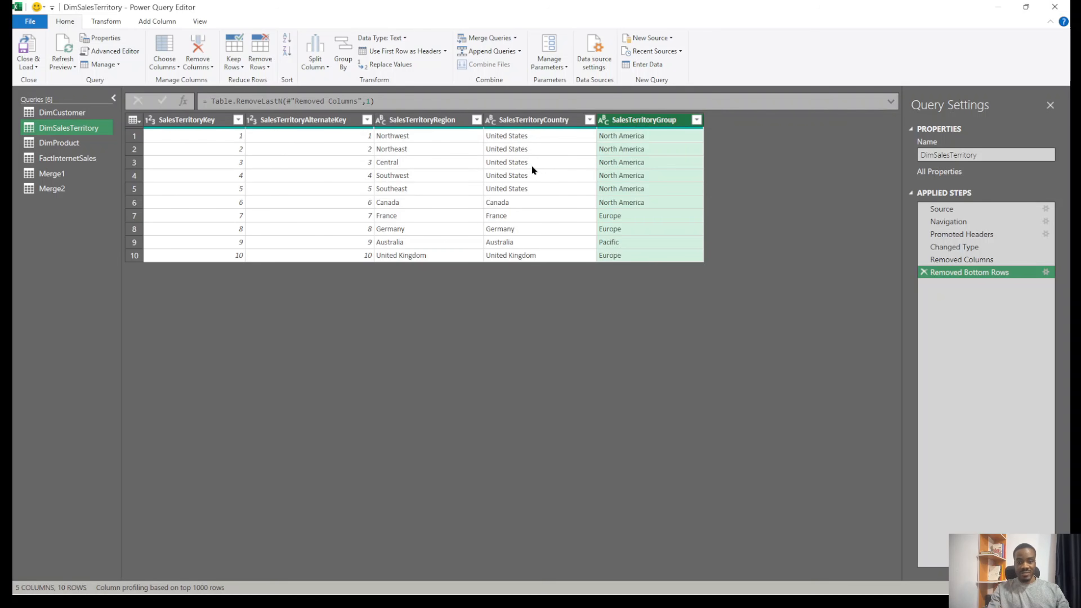
click(69, 186)
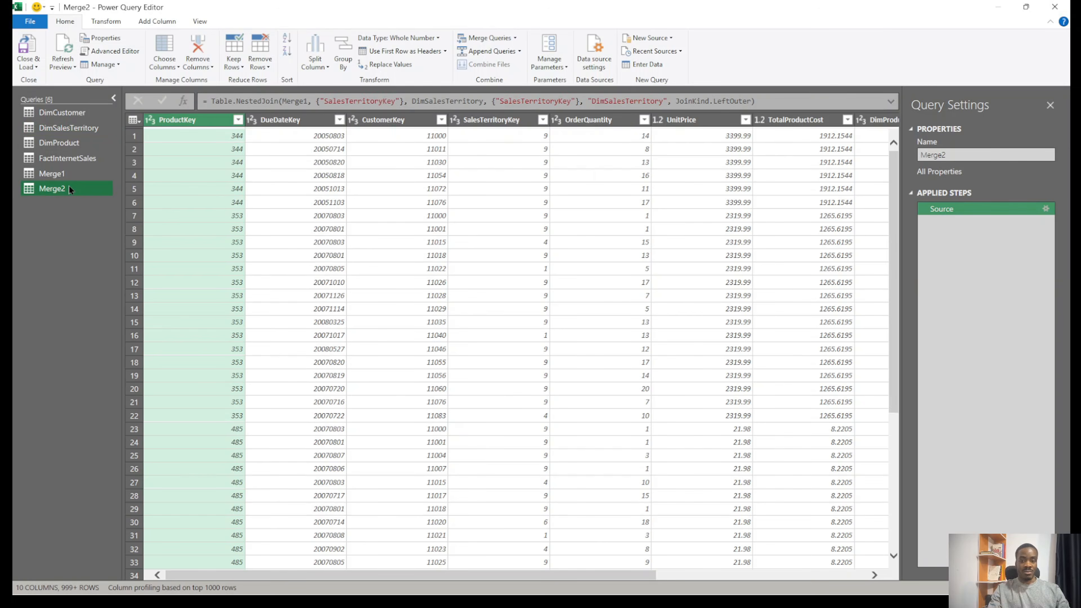
drag(648, 573, 858, 572)
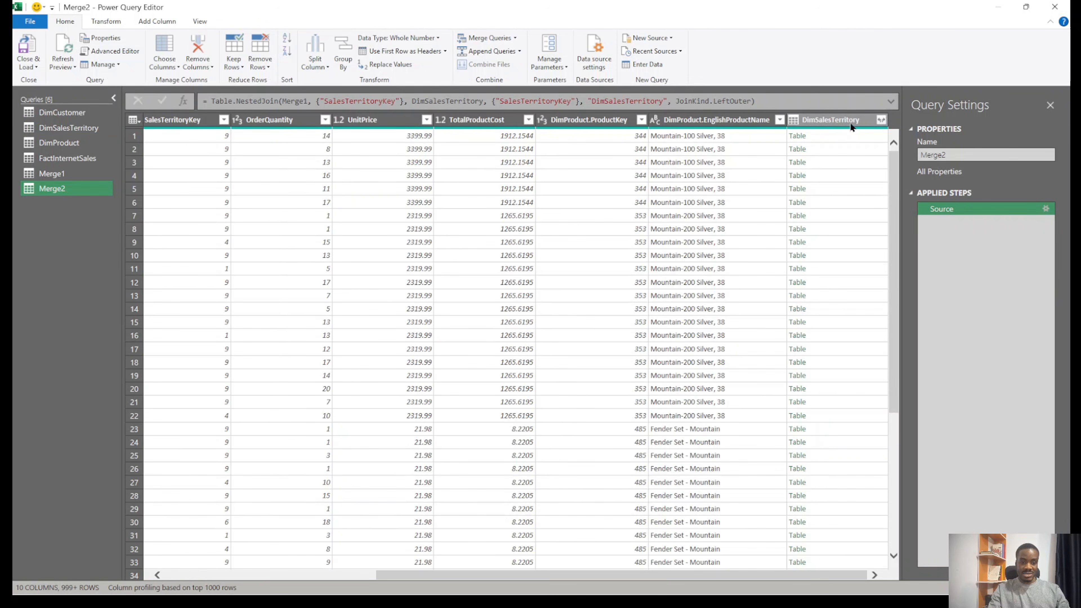
Expand the DimSalesTerritory column in Merge2 into all of its columns, using the original column name as prefix
click(880, 121)
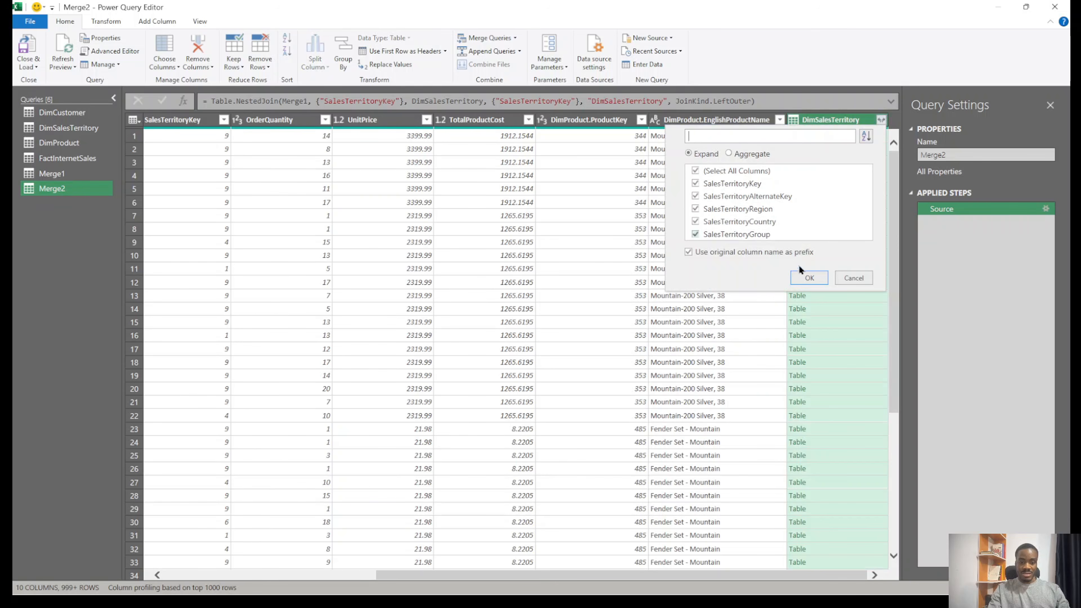
click(808, 277)
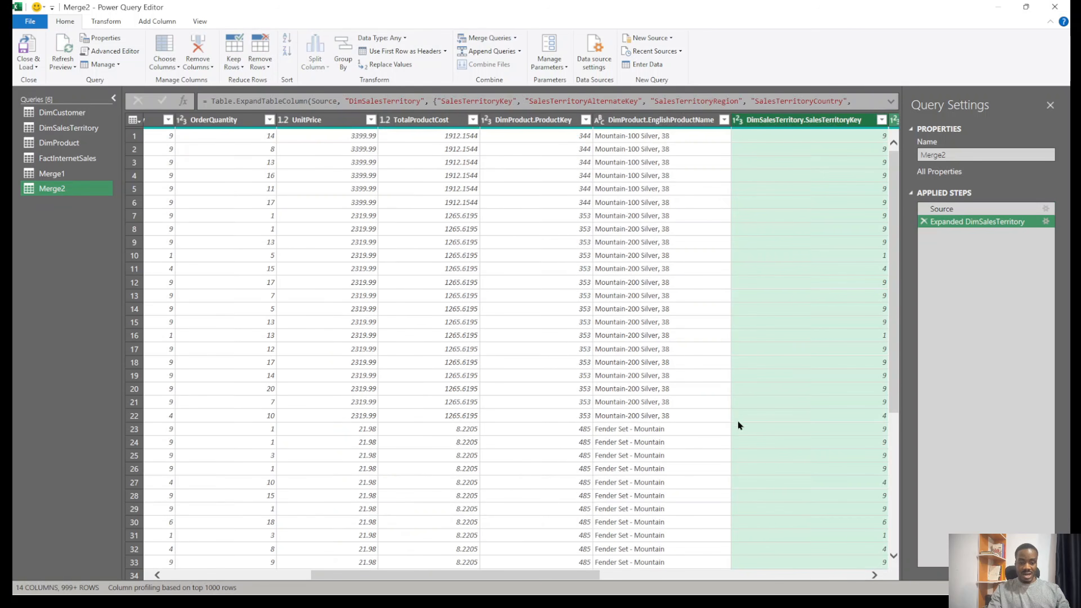
Review the columns of Merge2 from ProductKey through to the expanded DimSalesTerritory.SalesTerritoryGroup
drag(580, 576, 332, 549)
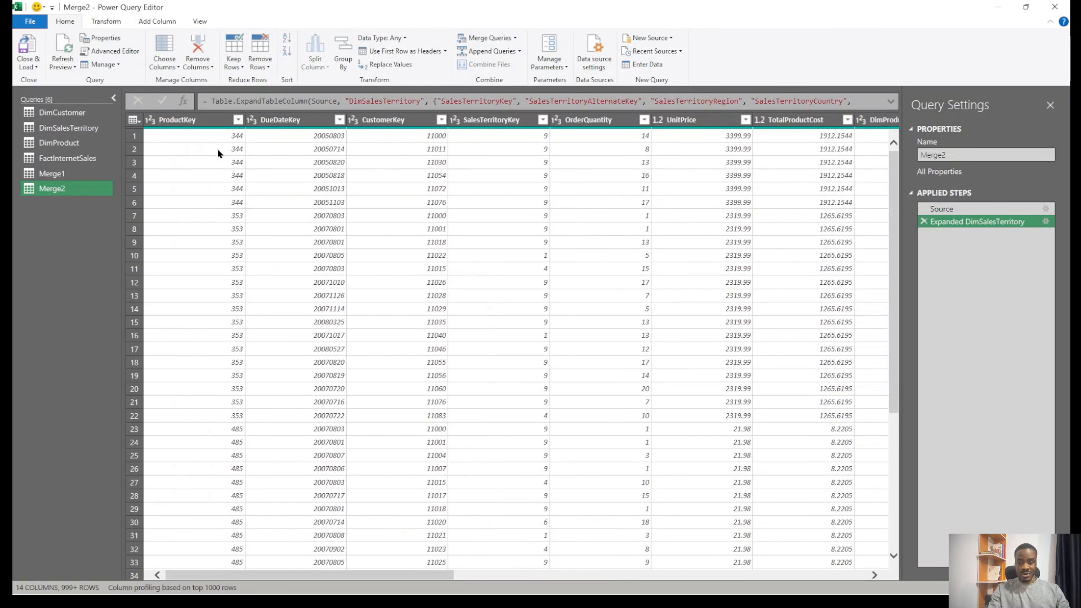
click(197, 121)
click(290, 119)
click(404, 118)
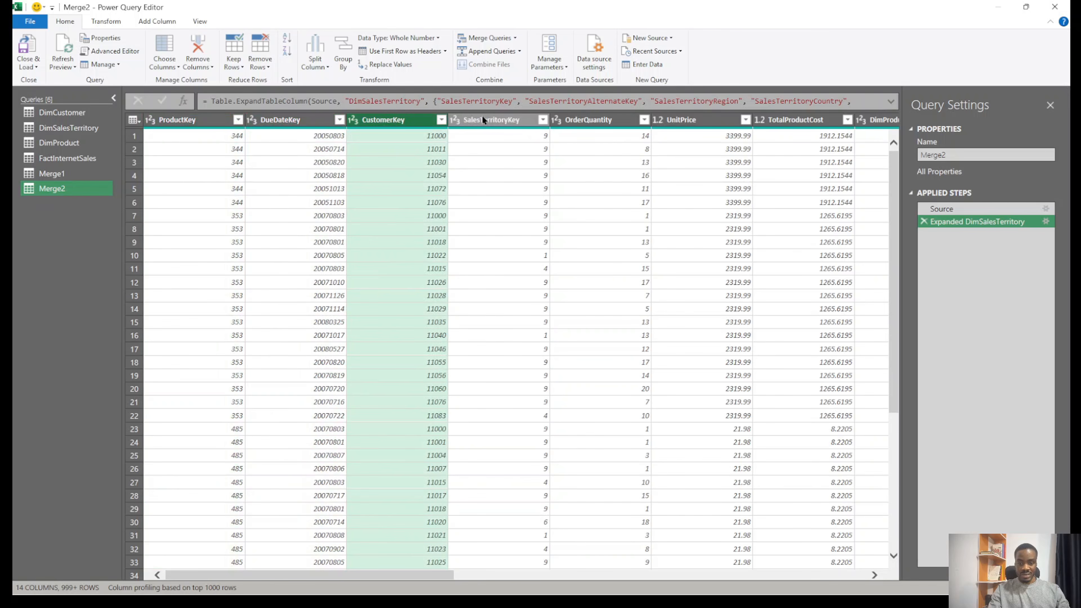
click(489, 119)
click(596, 119)
click(678, 118)
click(769, 118)
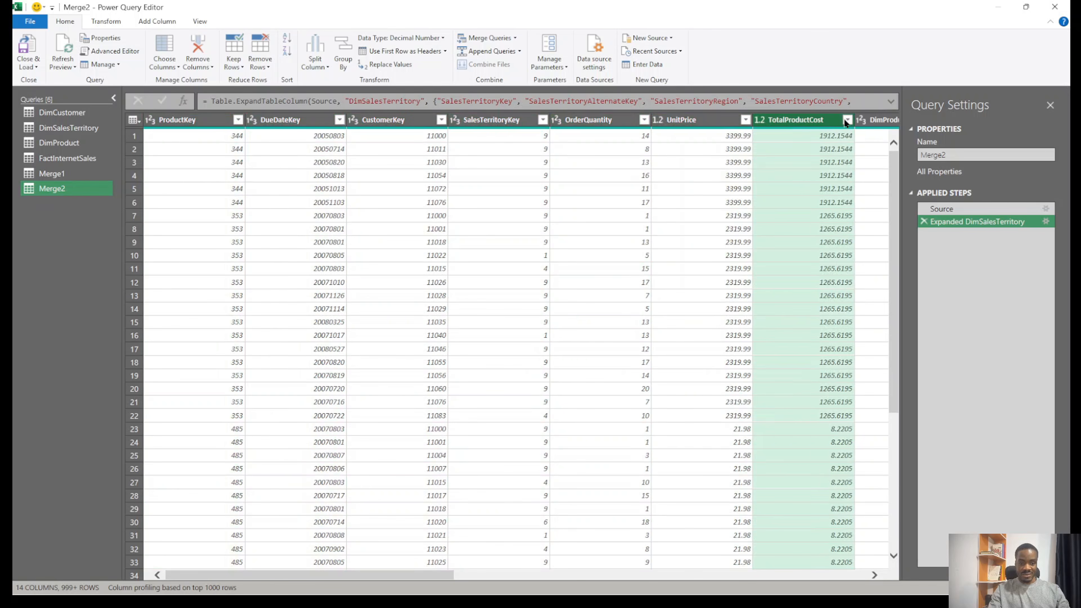
click(874, 121)
drag(355, 578, 591, 577)
click(321, 119)
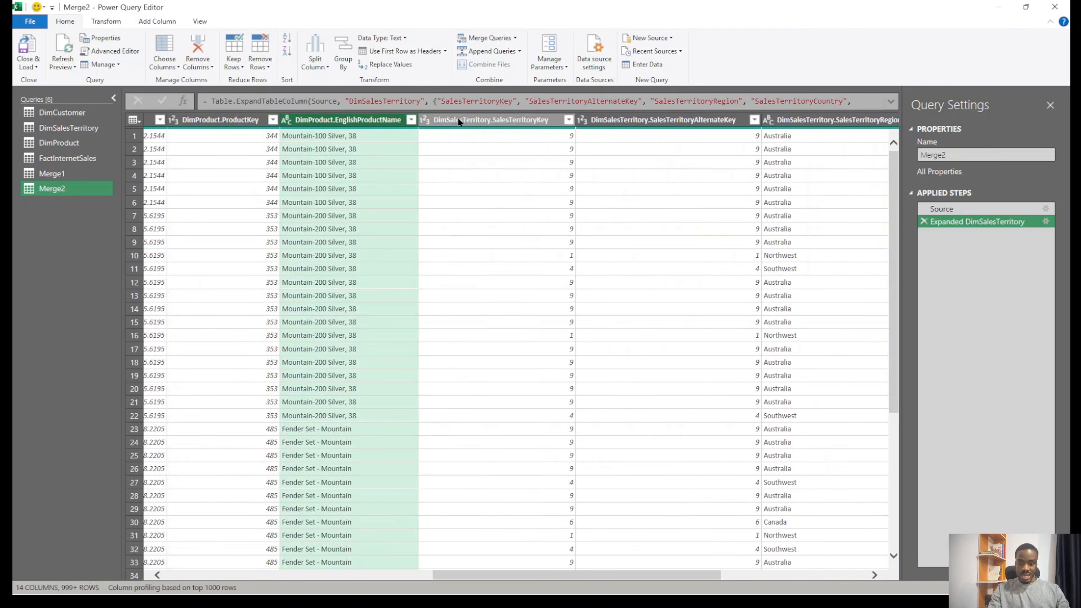
click(458, 119)
click(613, 118)
click(772, 119)
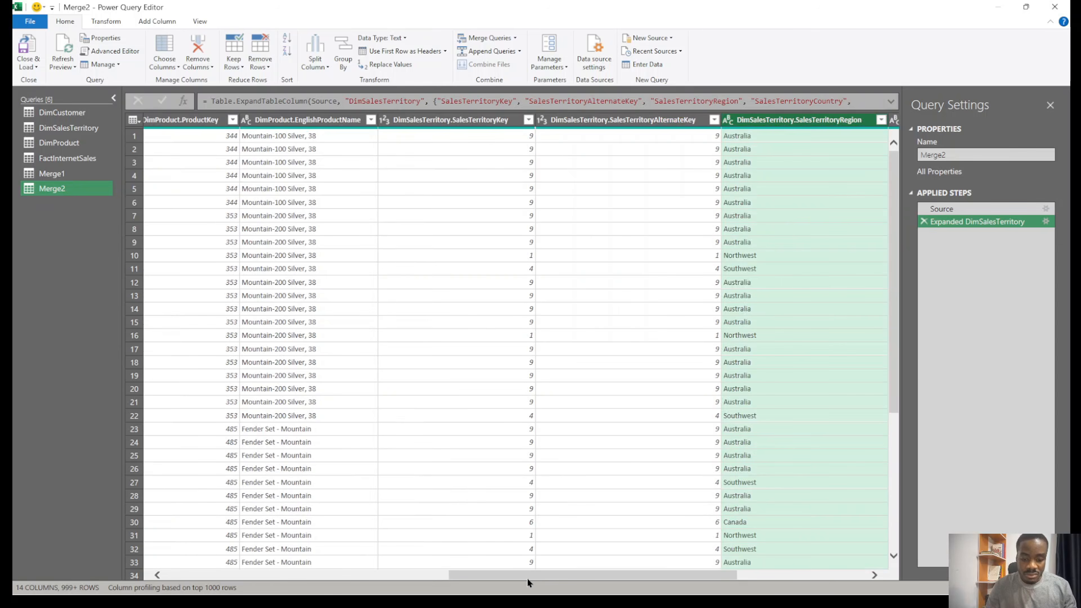
drag(527, 578, 659, 572)
click(636, 120)
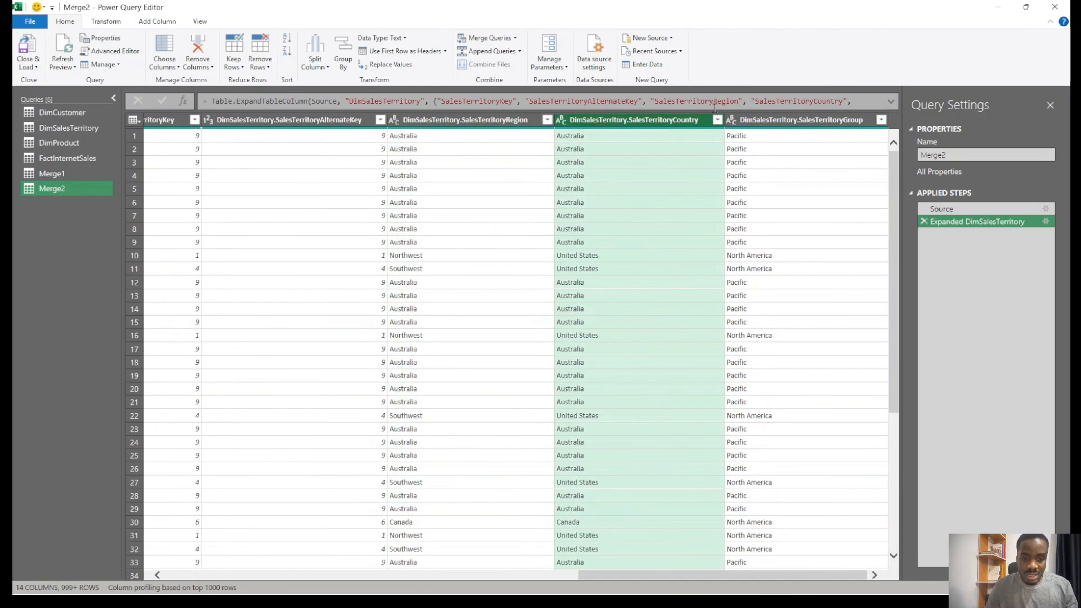
click(781, 119)
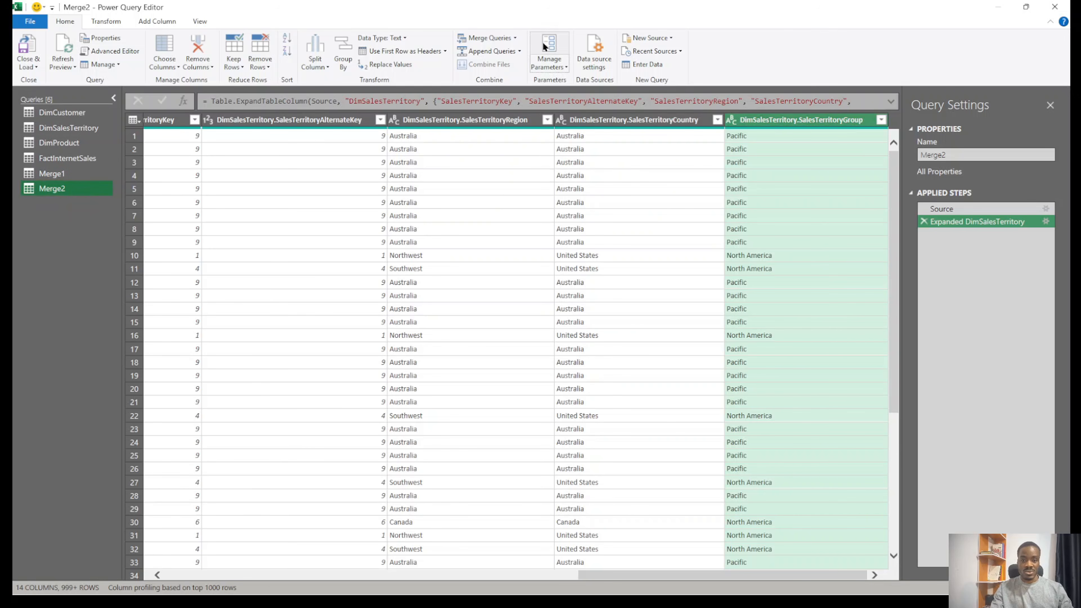
Merge Merge2 with DimCustomer as a new query, matching on CustomerKey with a Left Outer join
click(515, 38)
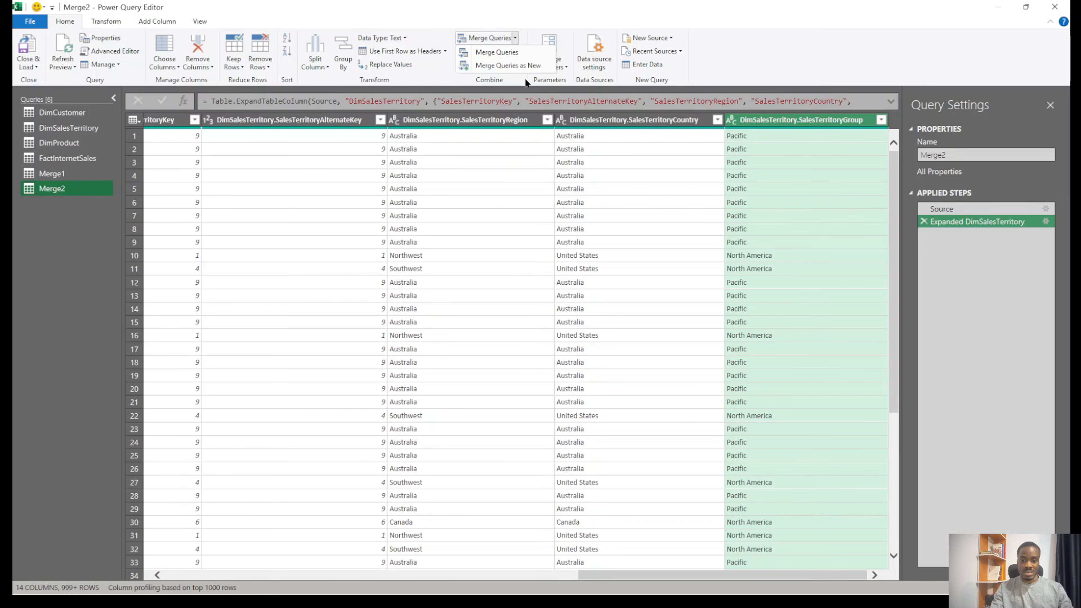
click(535, 66)
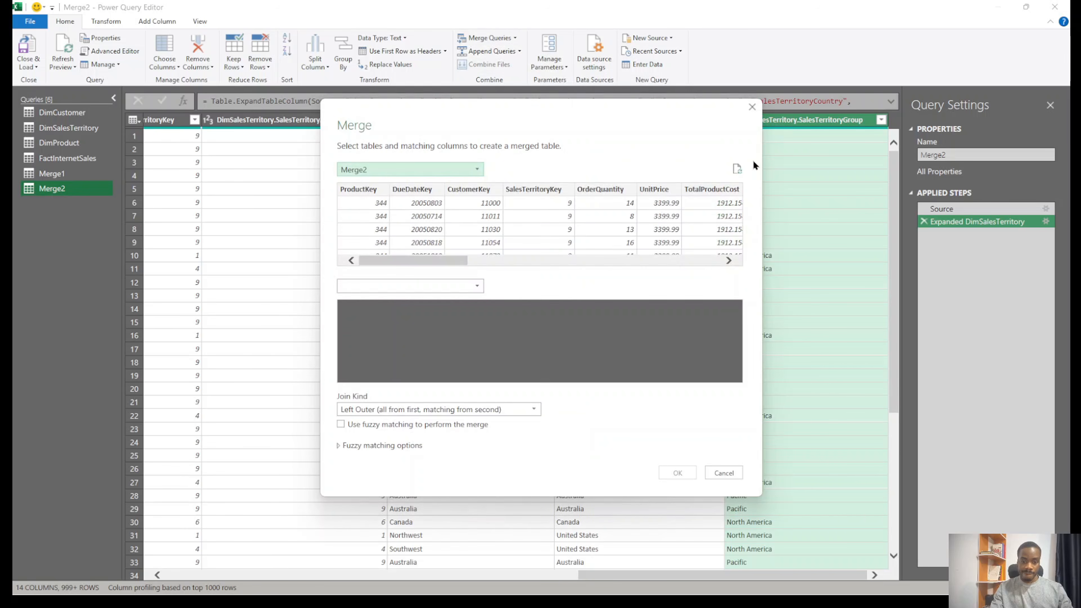
click(457, 287)
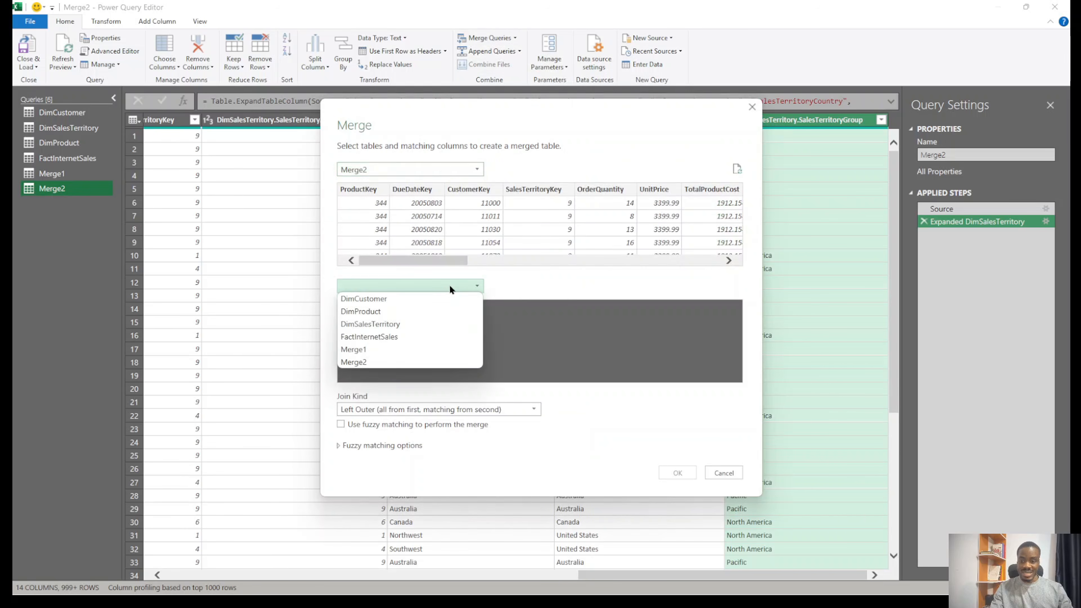
click(374, 298)
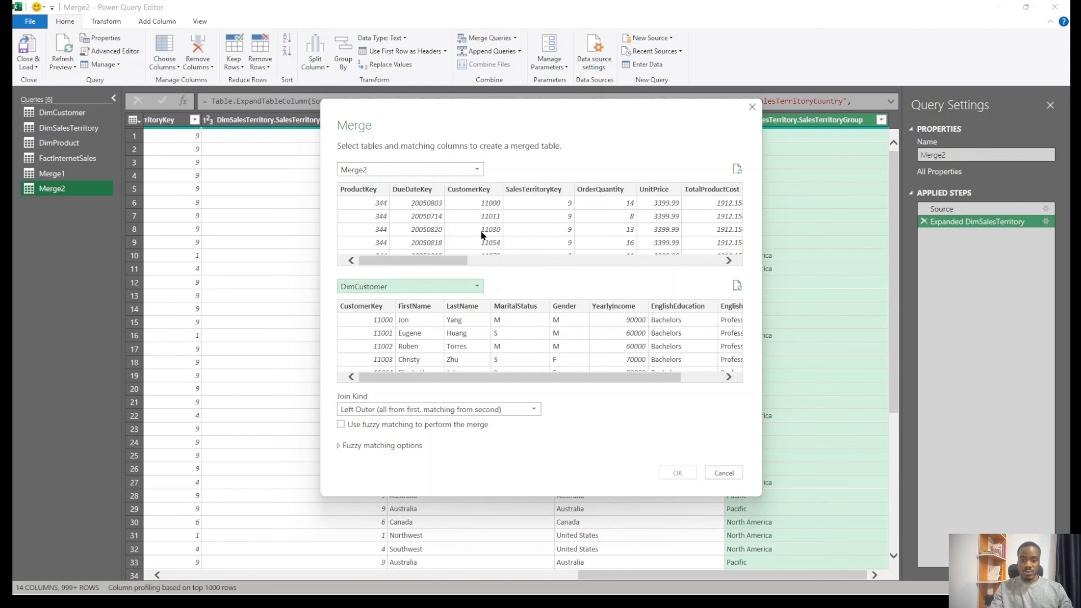
click(475, 190)
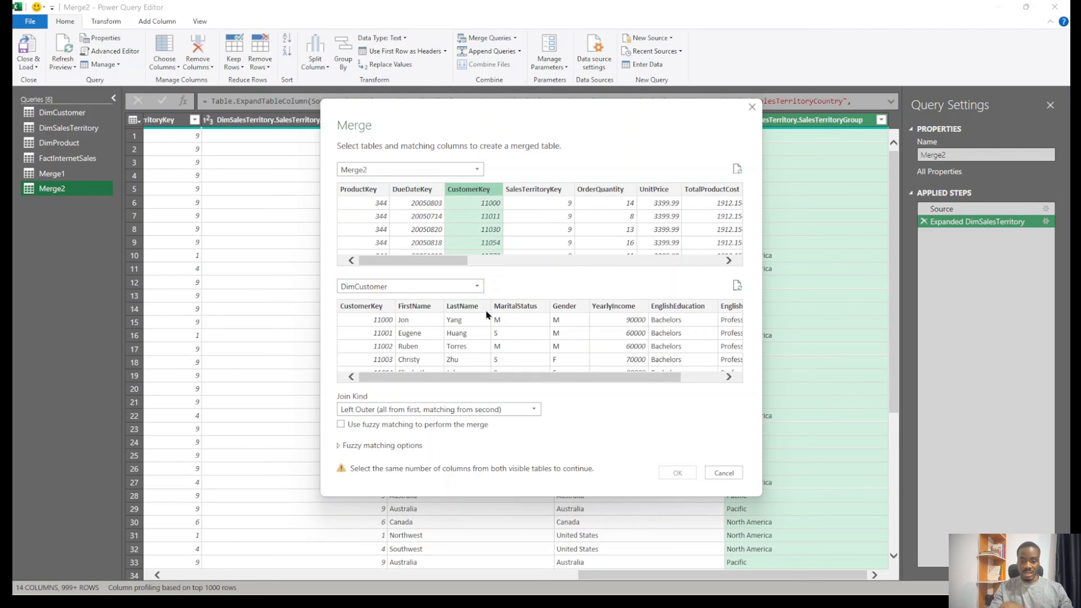
click(369, 305)
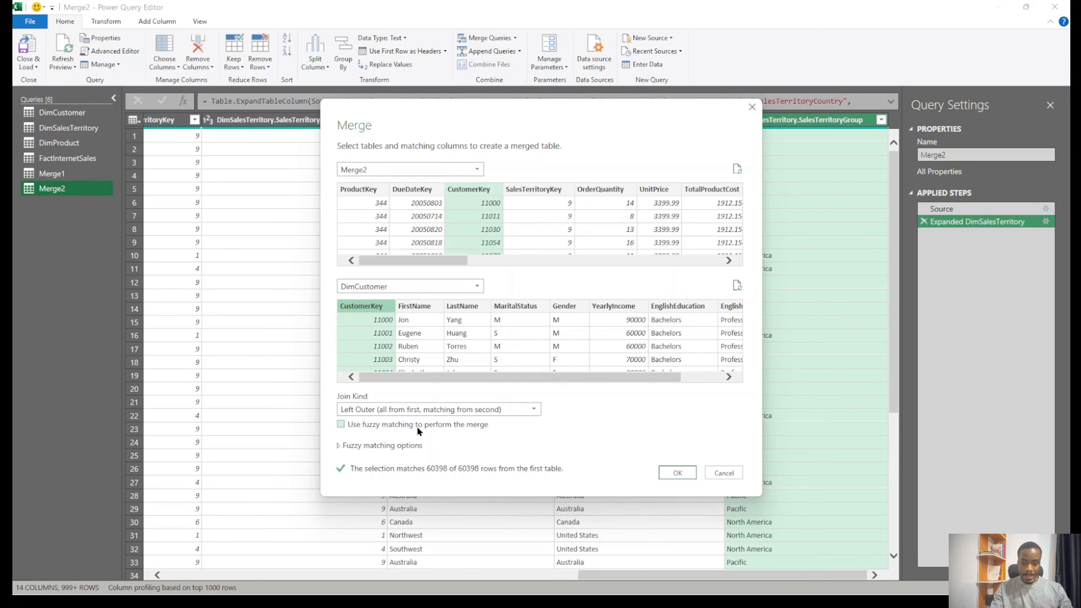
click(676, 472)
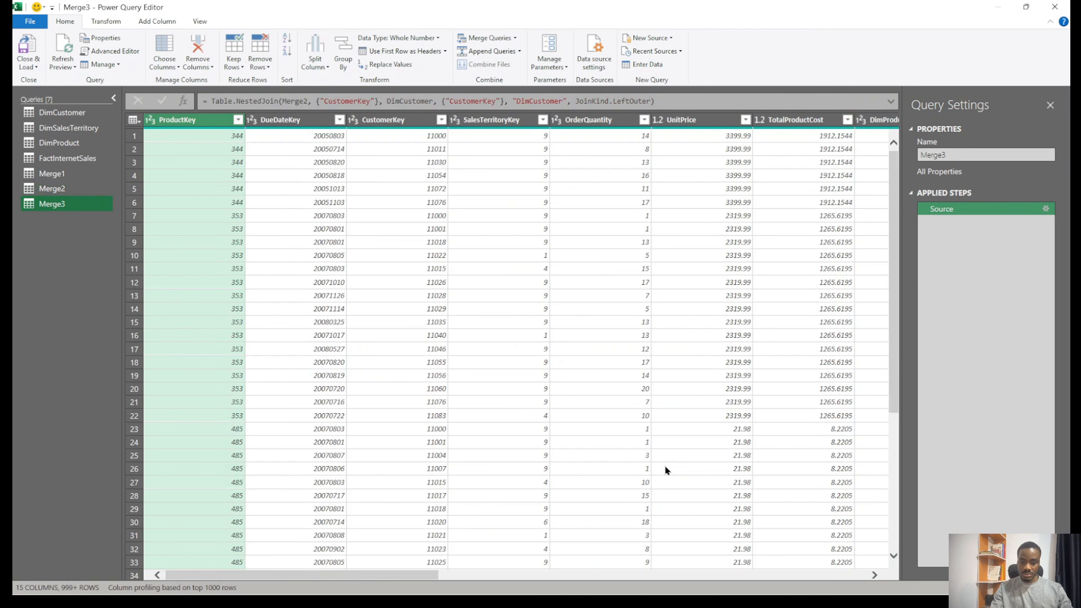
Expand the DimCustomer column in Merge3 into all of its columns, using the original column name as prefix
drag(426, 573, 892, 431)
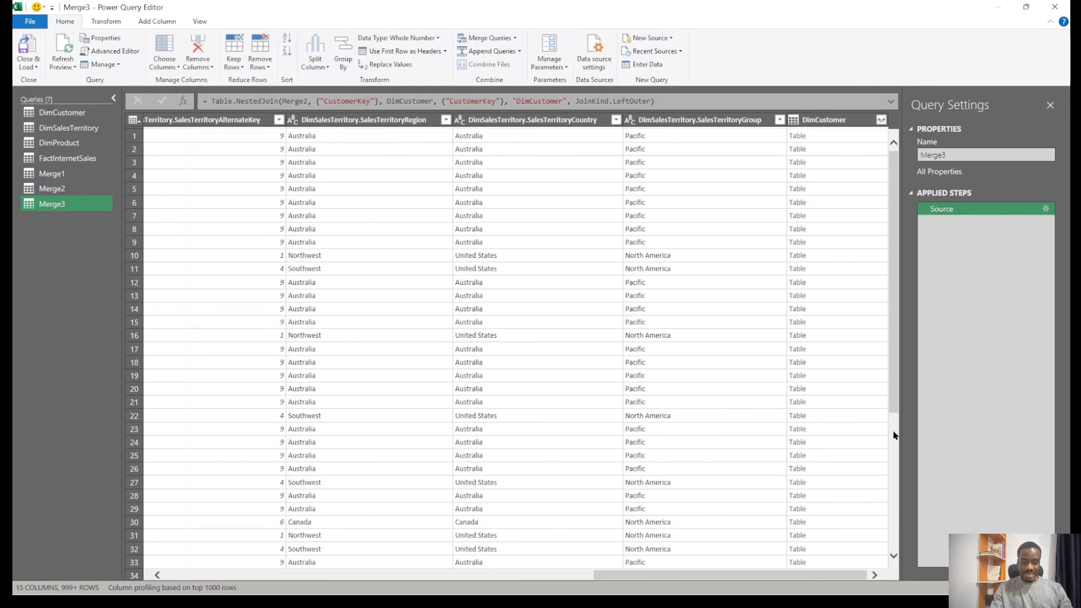
click(880, 120)
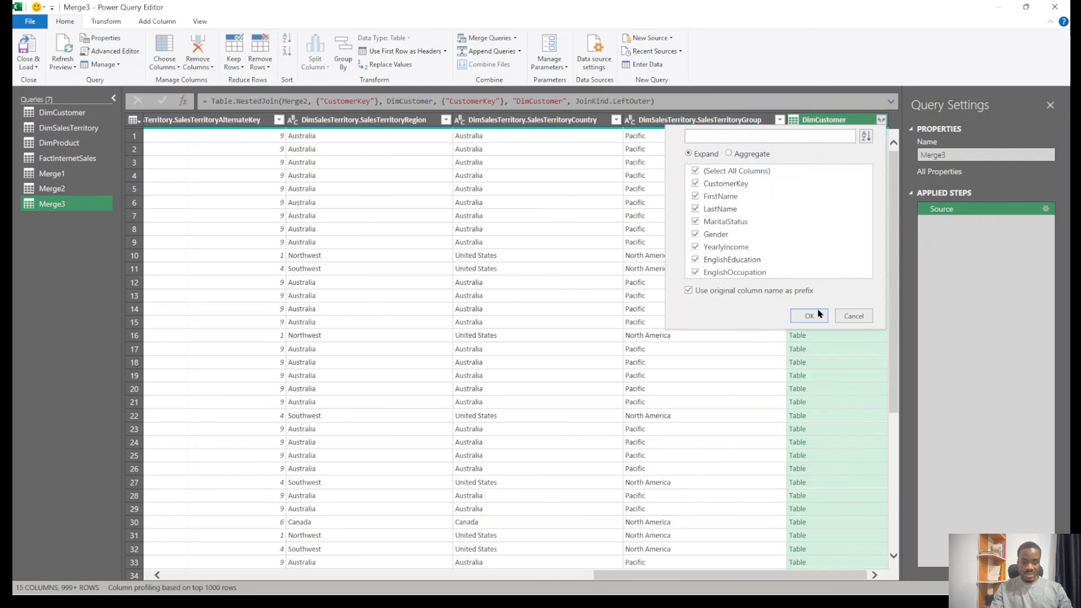
click(810, 315)
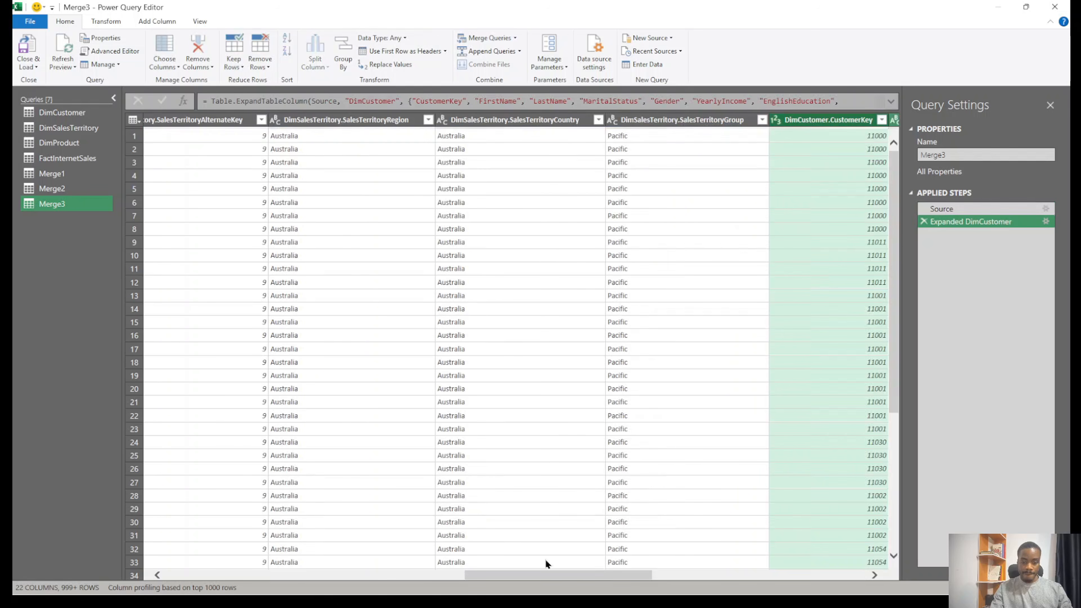
Compare the columns of the DimCustomer and DimProduct queries with the expanded columns in Merge3
click(79, 113)
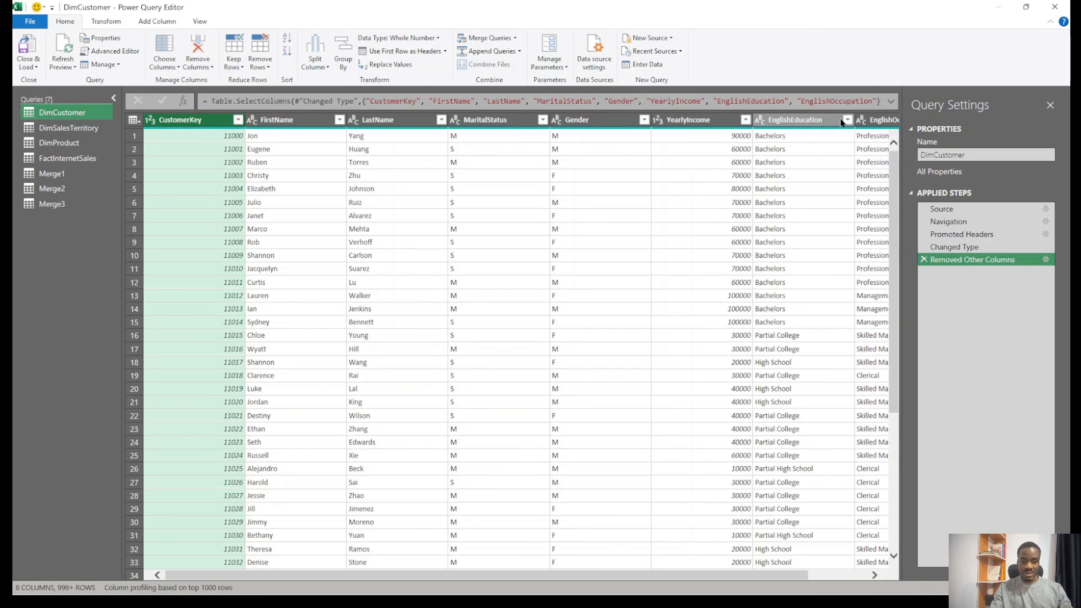
click(882, 120)
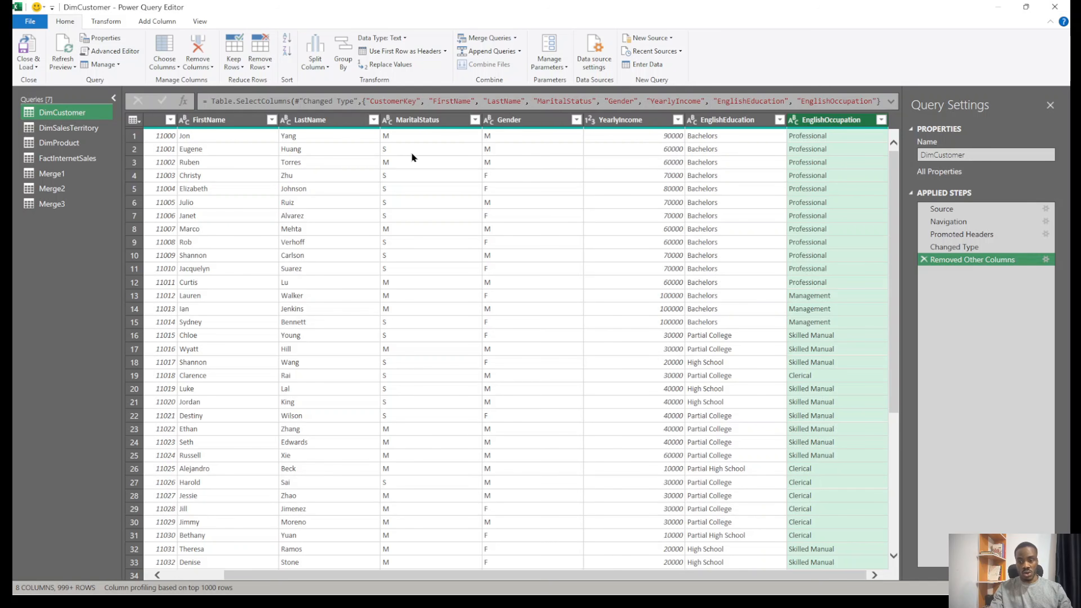
click(67, 207)
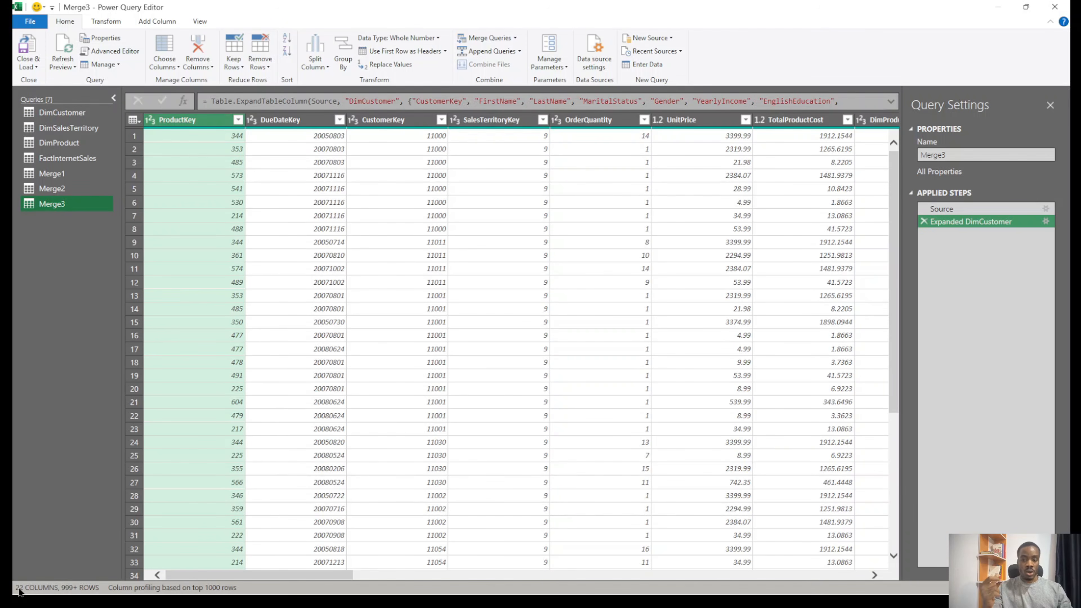
drag(87, 112, 54, 137)
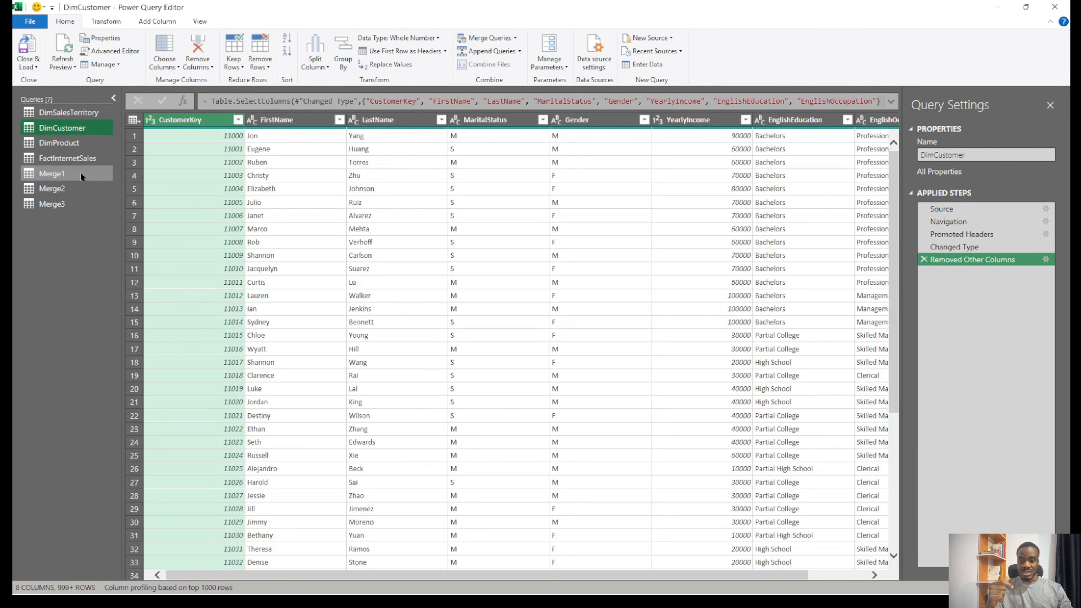
click(70, 206)
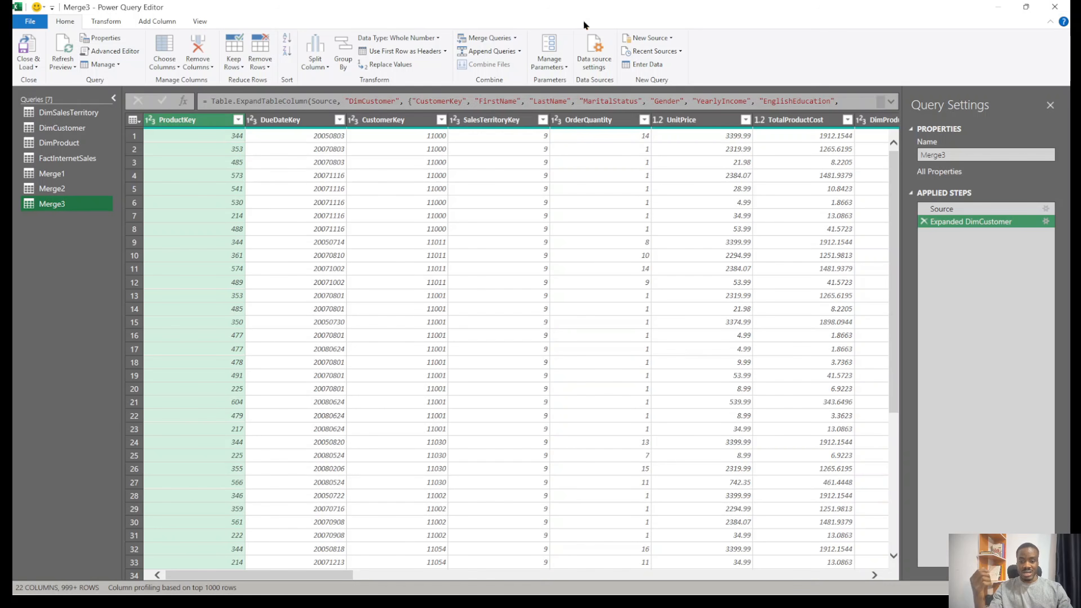
click(61, 135)
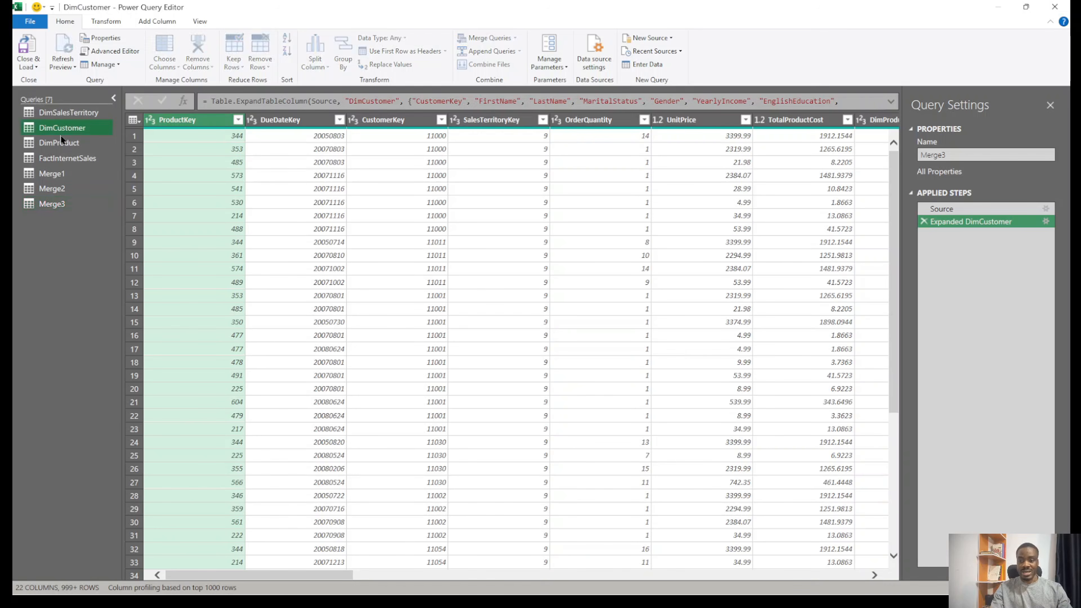
click(65, 141)
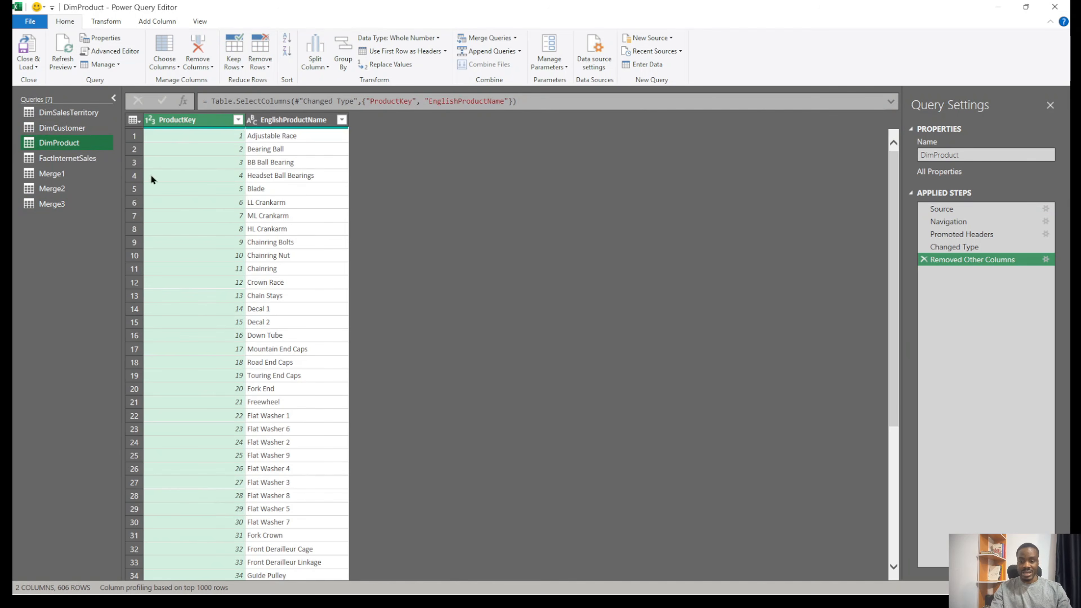
click(60, 207)
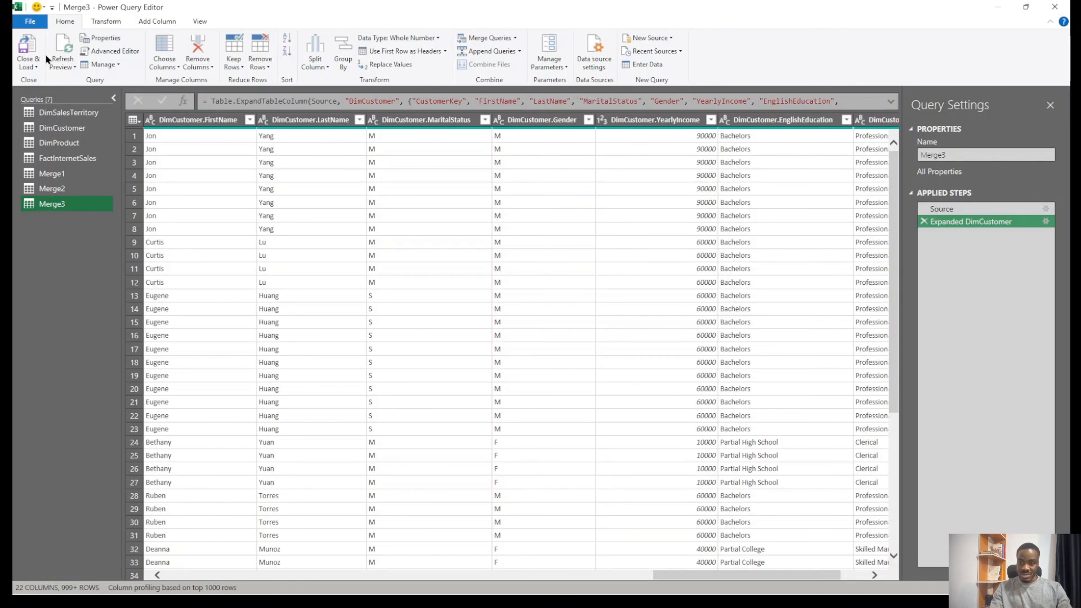
Close the query editor, load all queries into the Excel workbook, and hide the Queries & Connections list
click(34, 50)
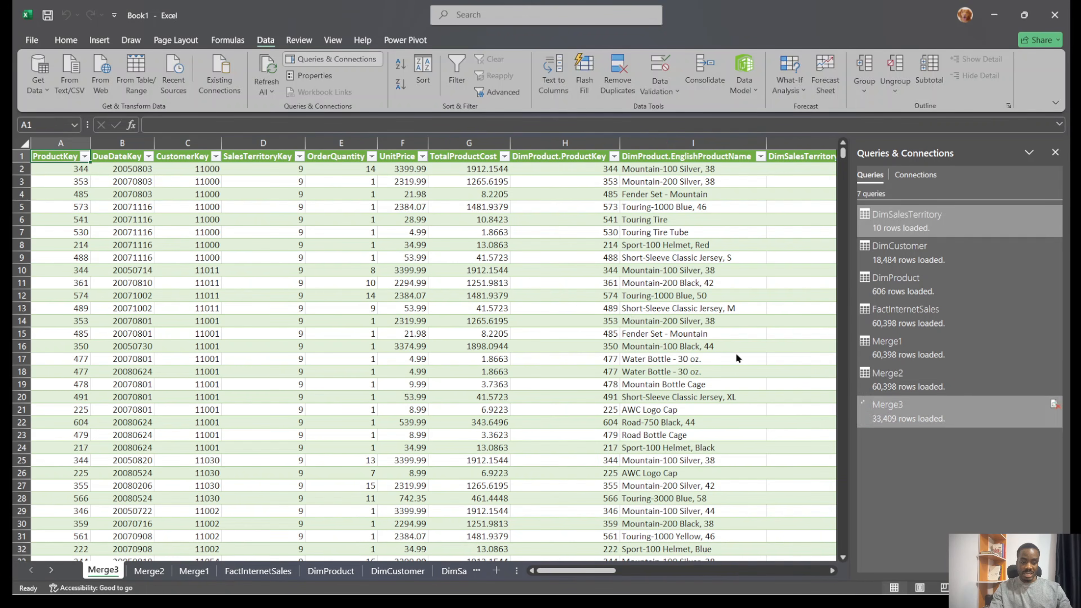
click(1054, 153)
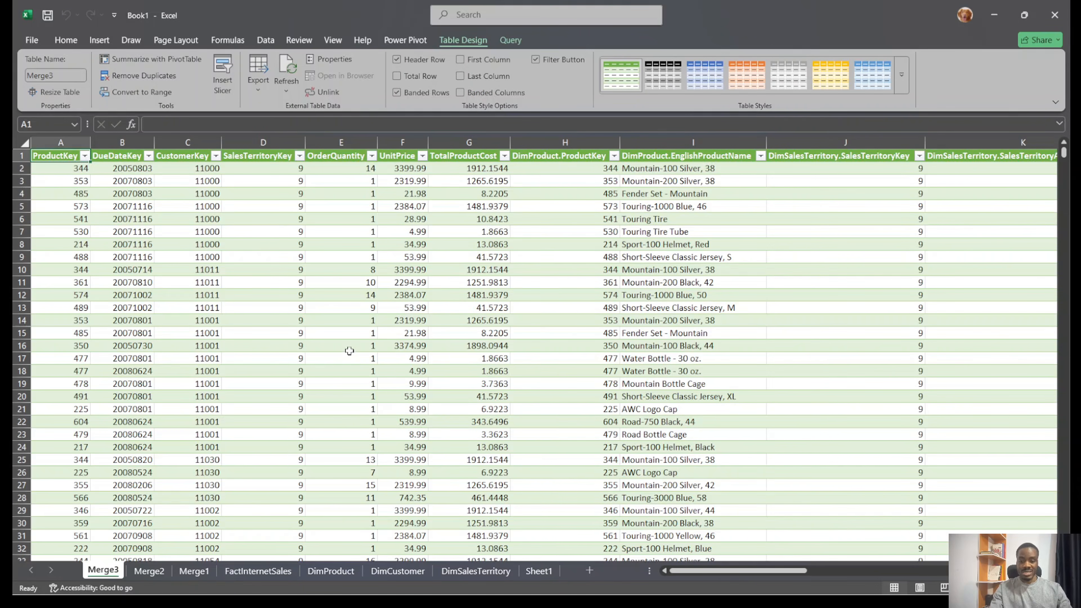
Look through the workbook's sheets, from Sheet1 and DimSalesTerritory to FactInternetSales, Merge1 and Merge2
click(482, 571)
click(536, 571)
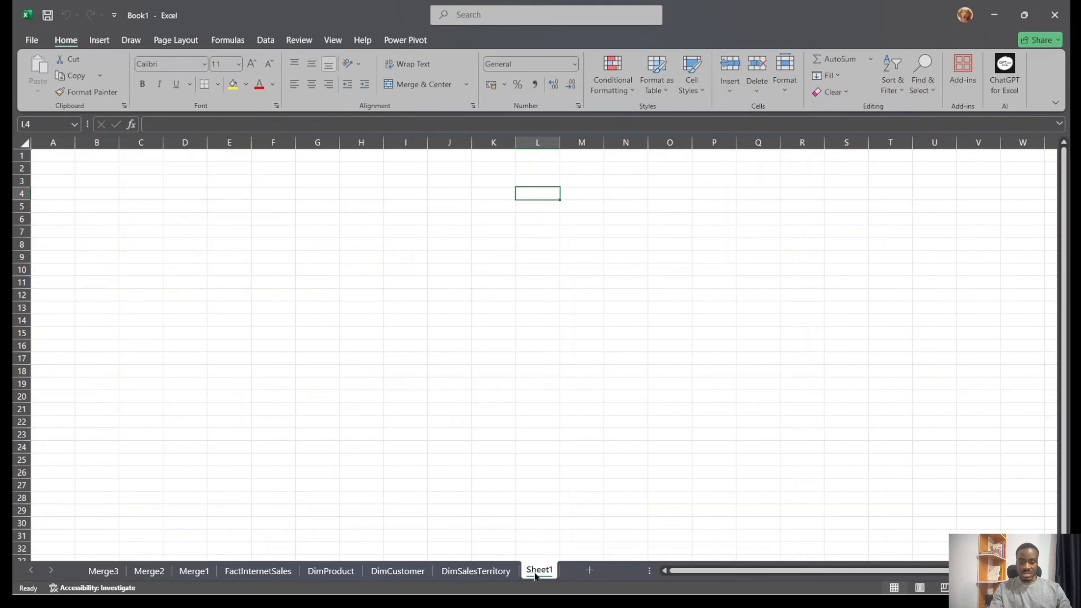
click(459, 571)
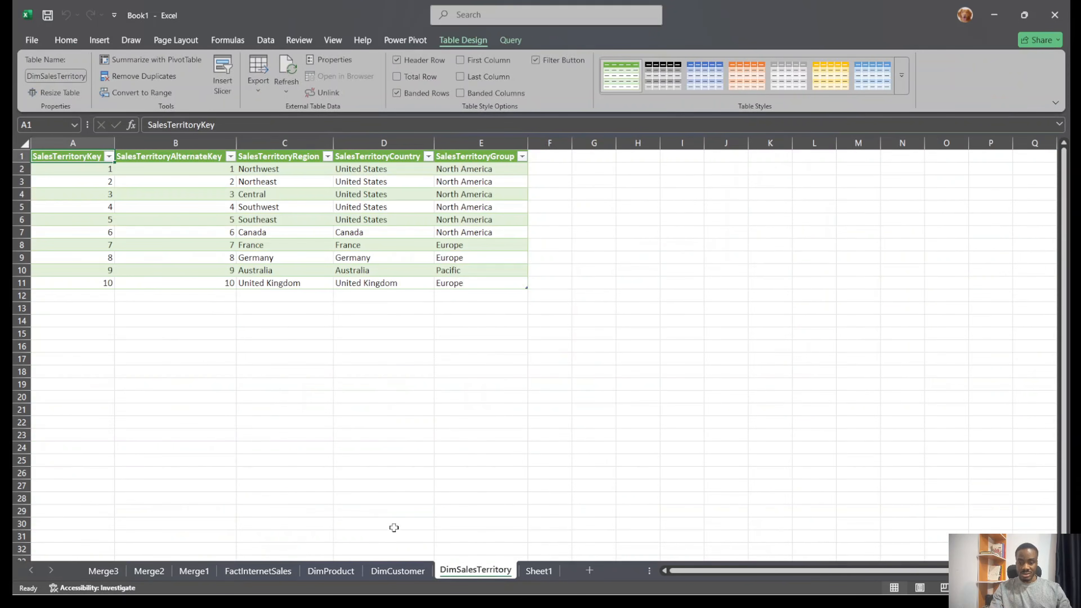
click(400, 570)
click(336, 571)
click(255, 570)
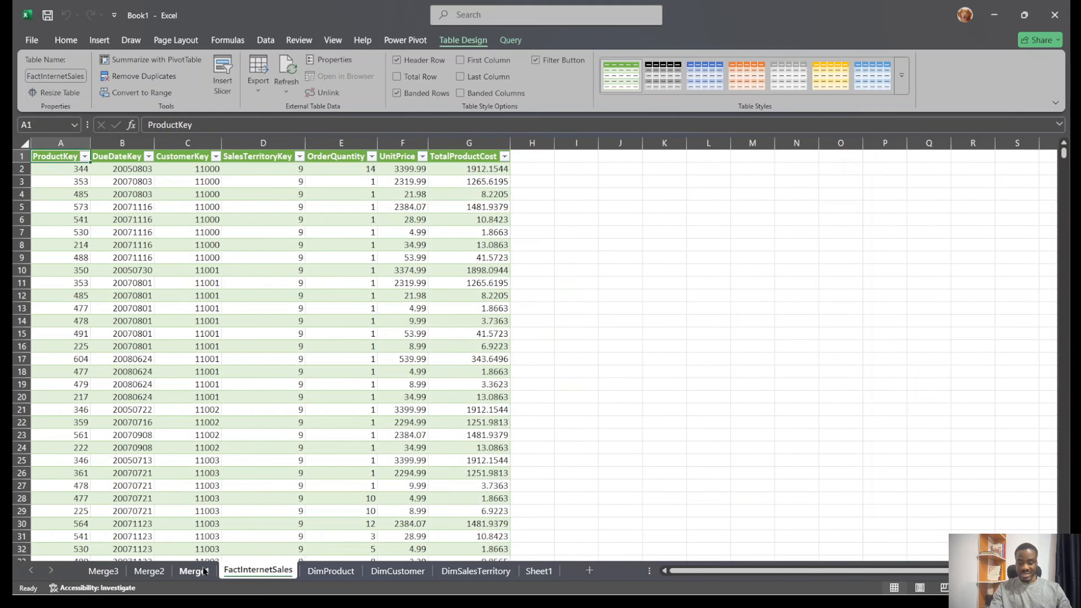
click(203, 571)
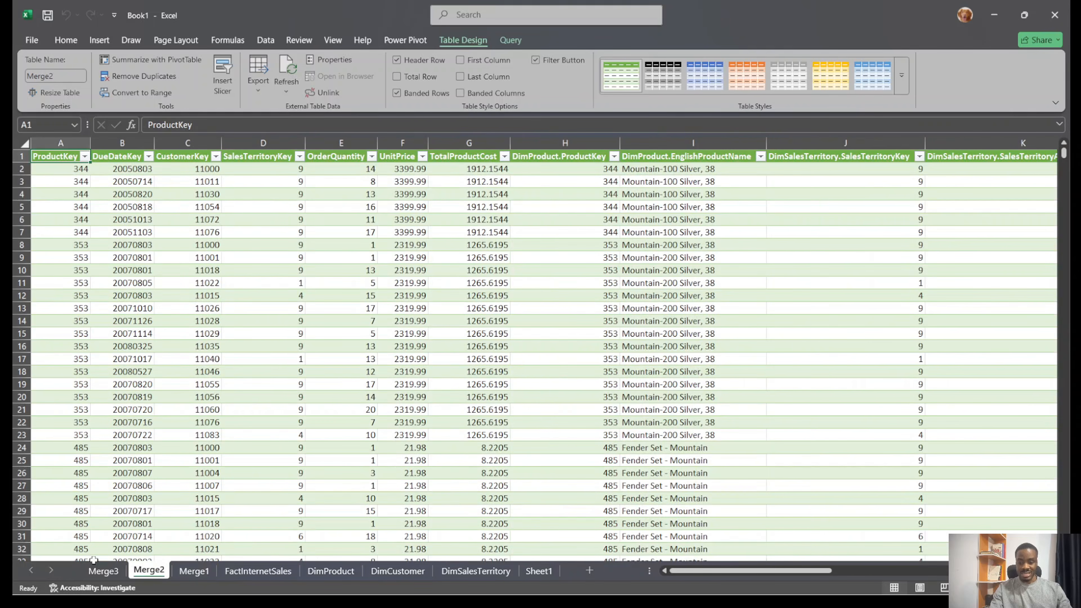
Rename the Merge3 sheet as Main
click(102, 570)
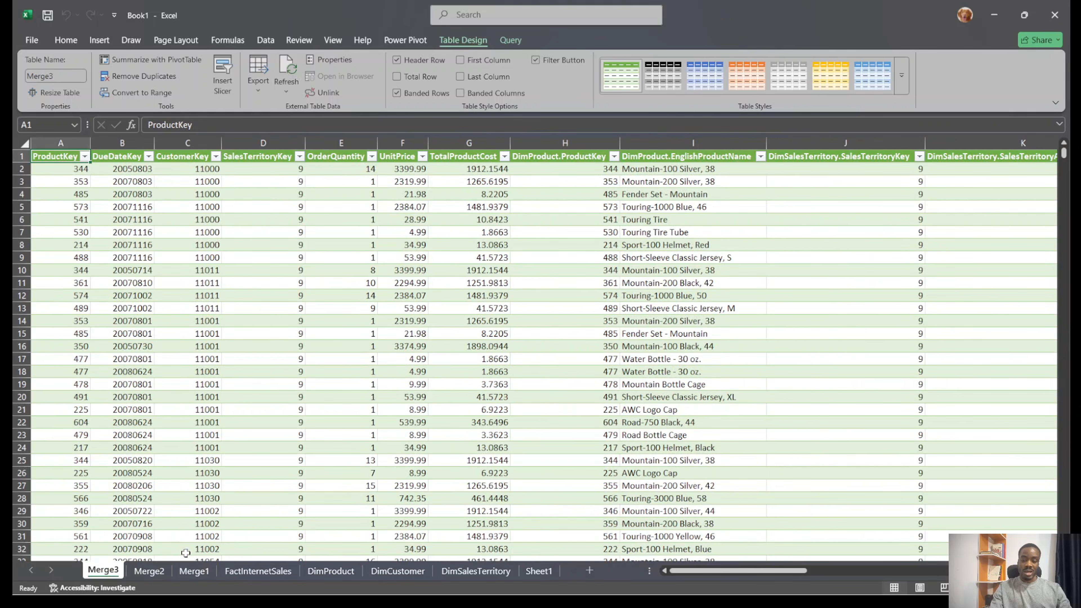
double_click(111, 570)
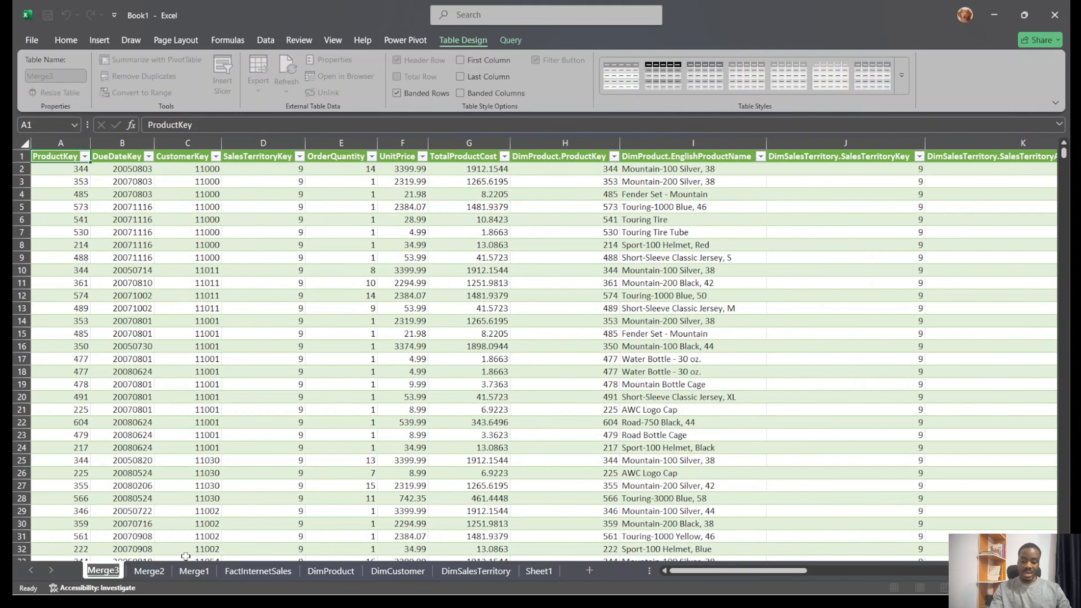
text(Main)
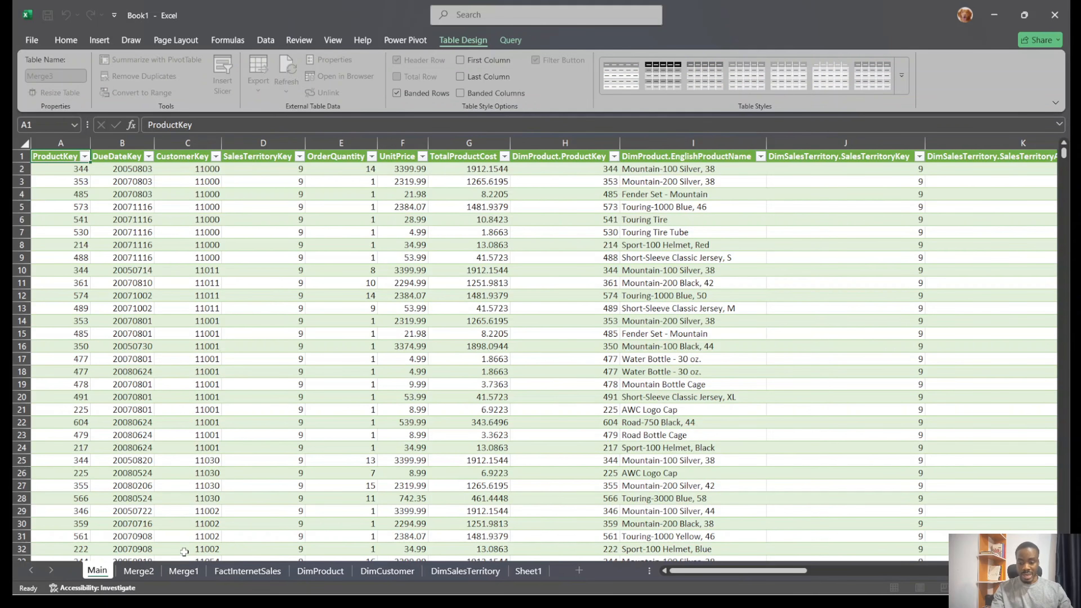
click(792, 332)
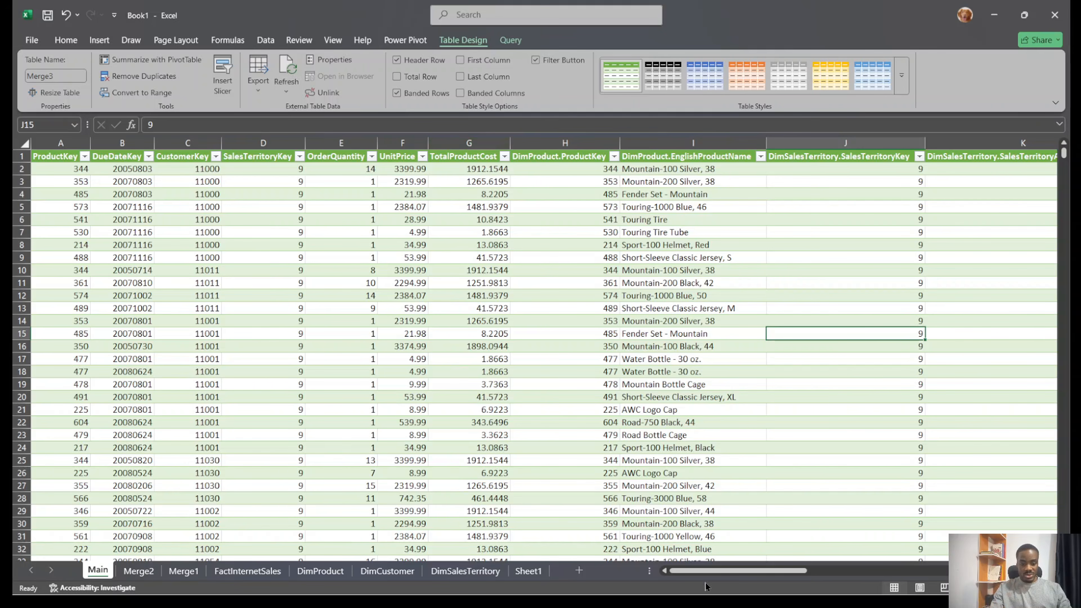
Review the sales columns in the Main sheet, from ProductKey through TotalProductCost
drag(693, 574, 693, 573)
drag(60, 143, 481, 154)
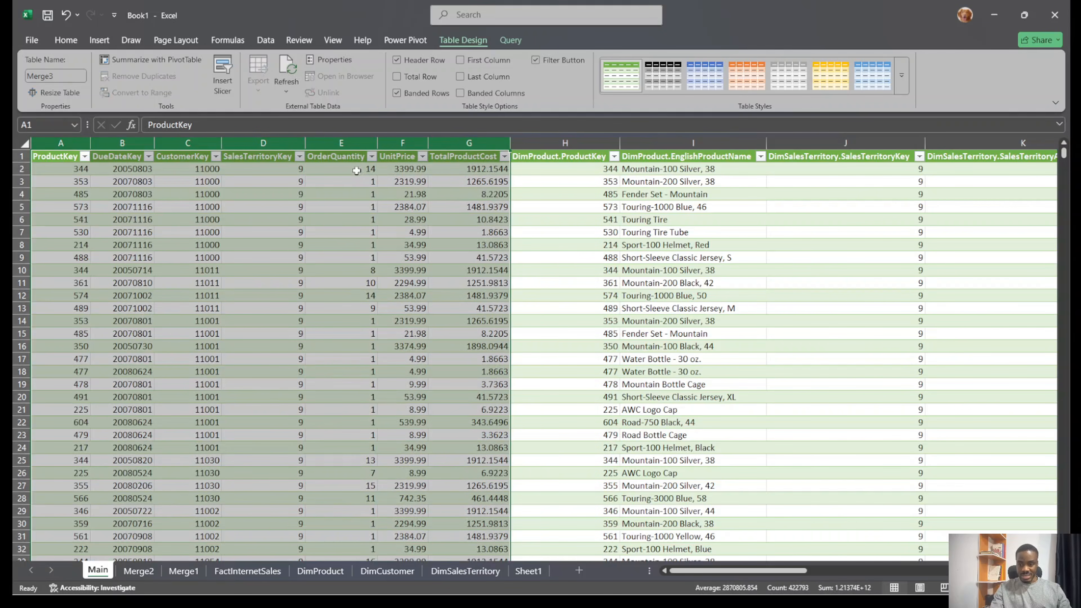
click(130, 144)
click(166, 143)
click(264, 143)
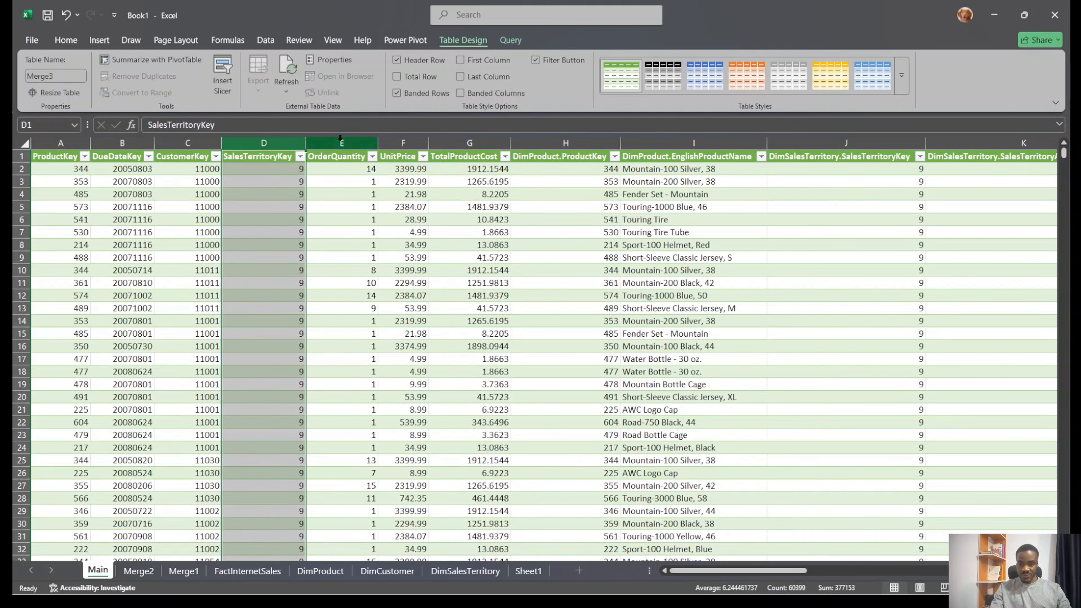
click(407, 142)
click(447, 139)
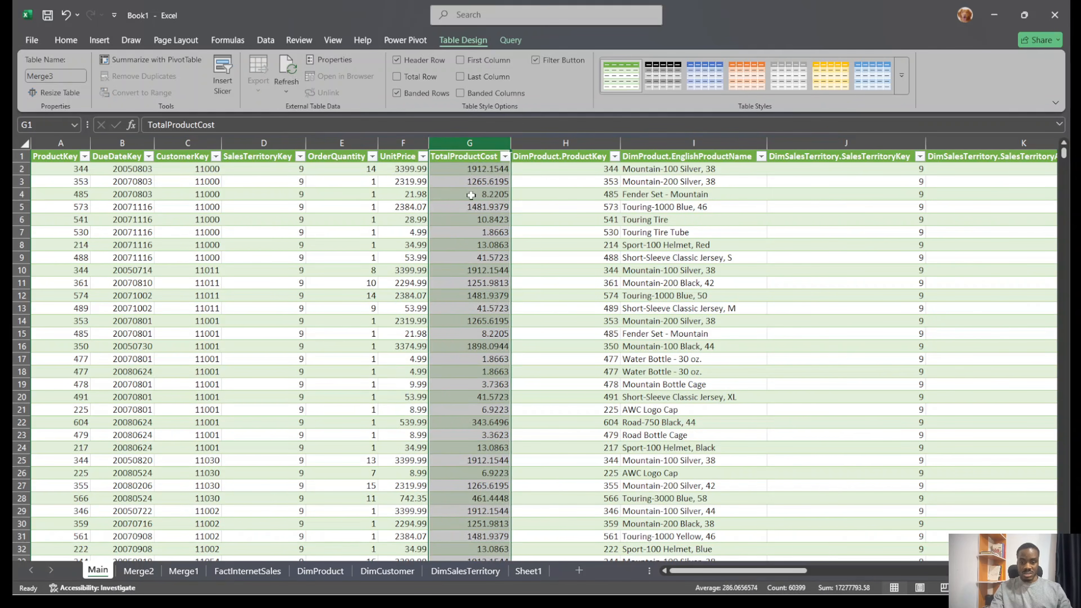
click(456, 192)
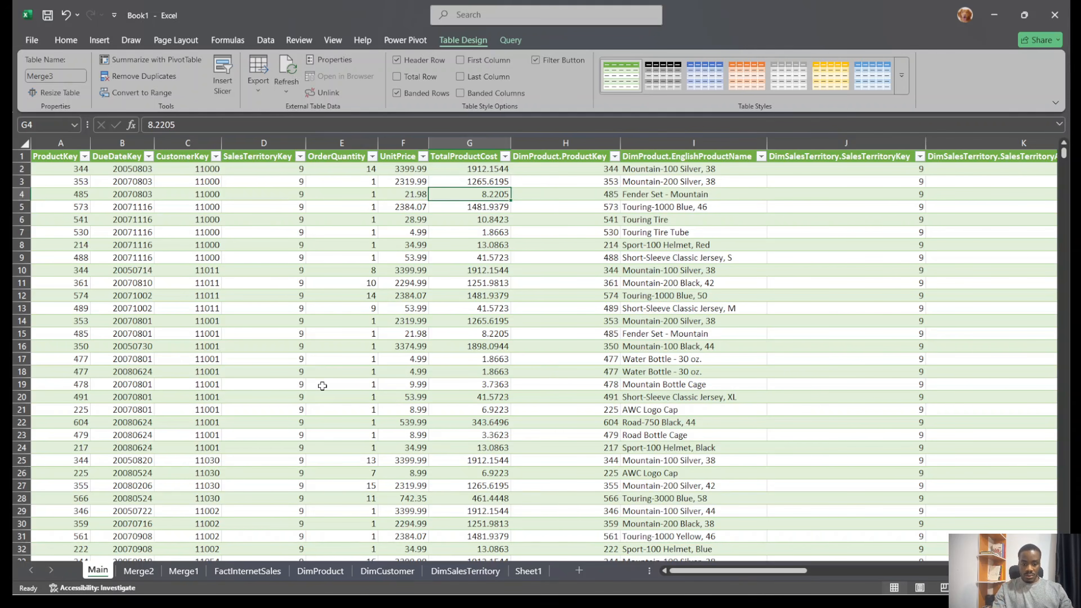
click(826, 230)
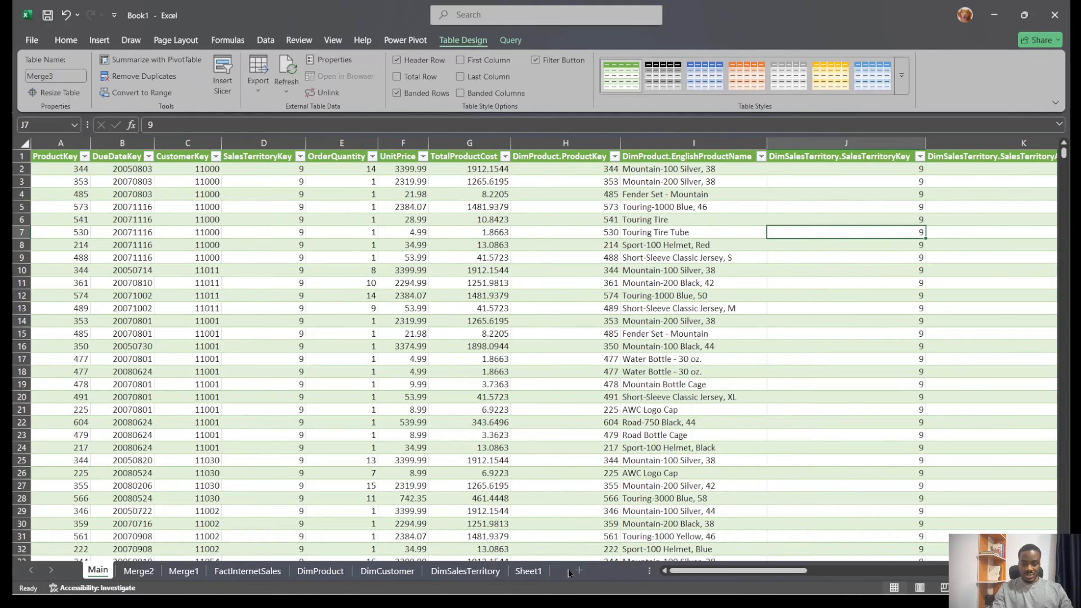
On Sheet1, widen column A to several times its default width and enter Revenue in cell A1
click(537, 575)
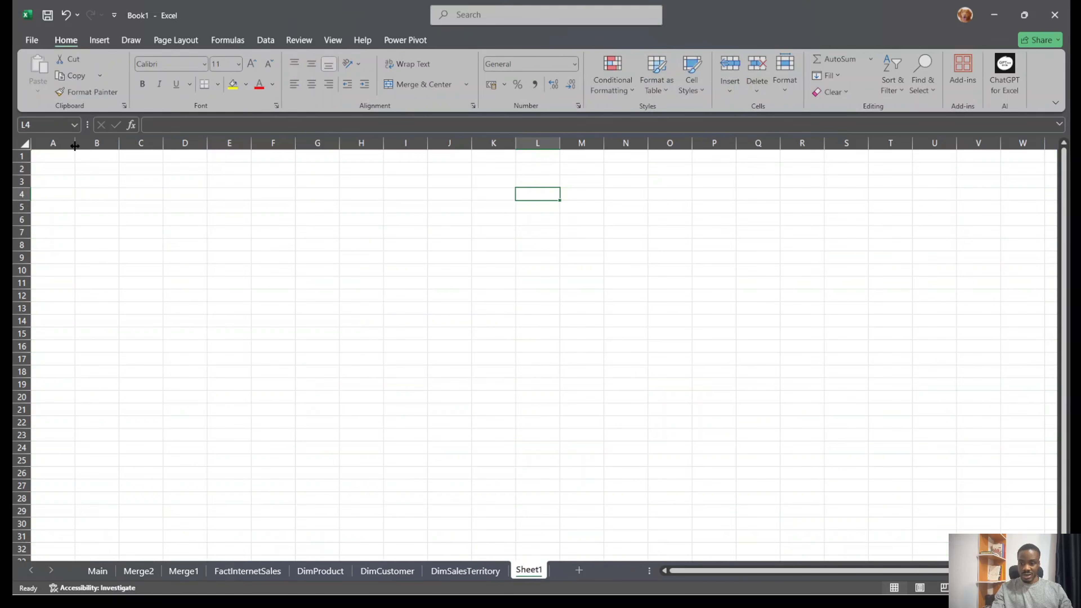
drag(76, 143, 455, 143)
click(106, 154)
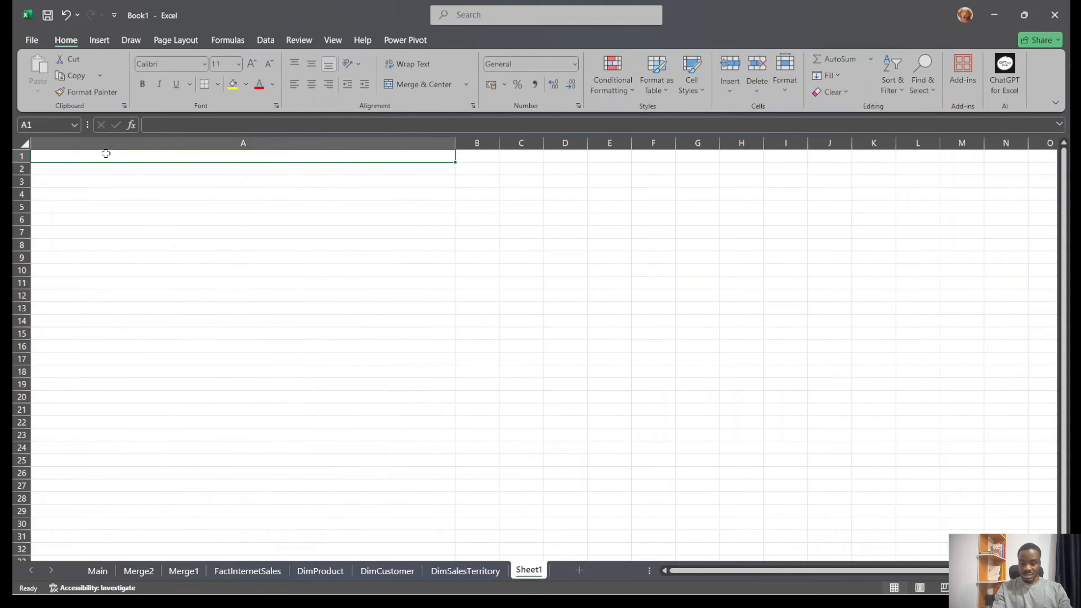
text(Revenue)
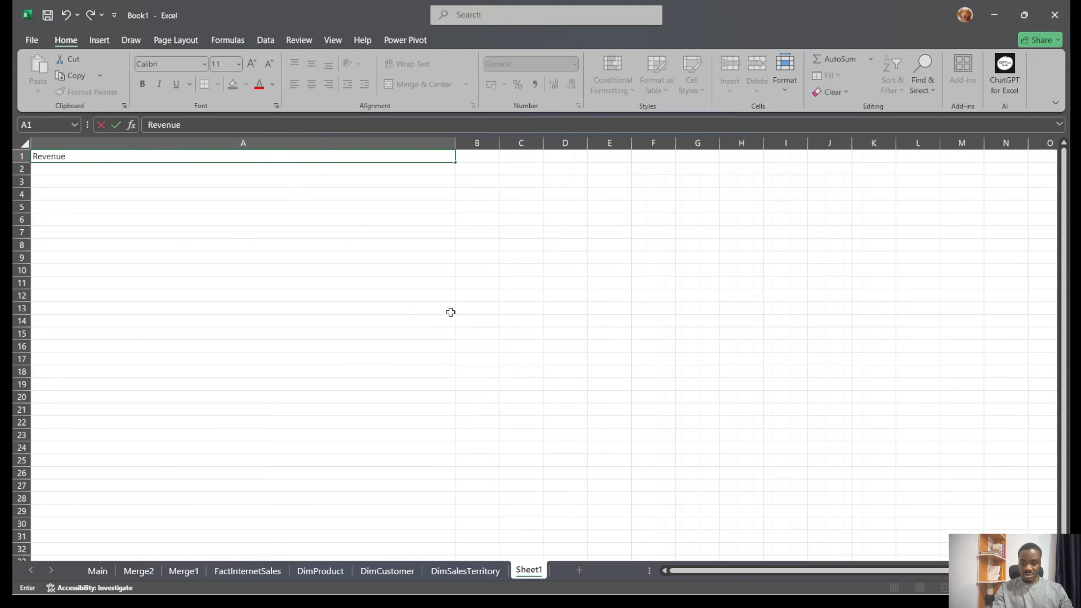
click(829, 384)
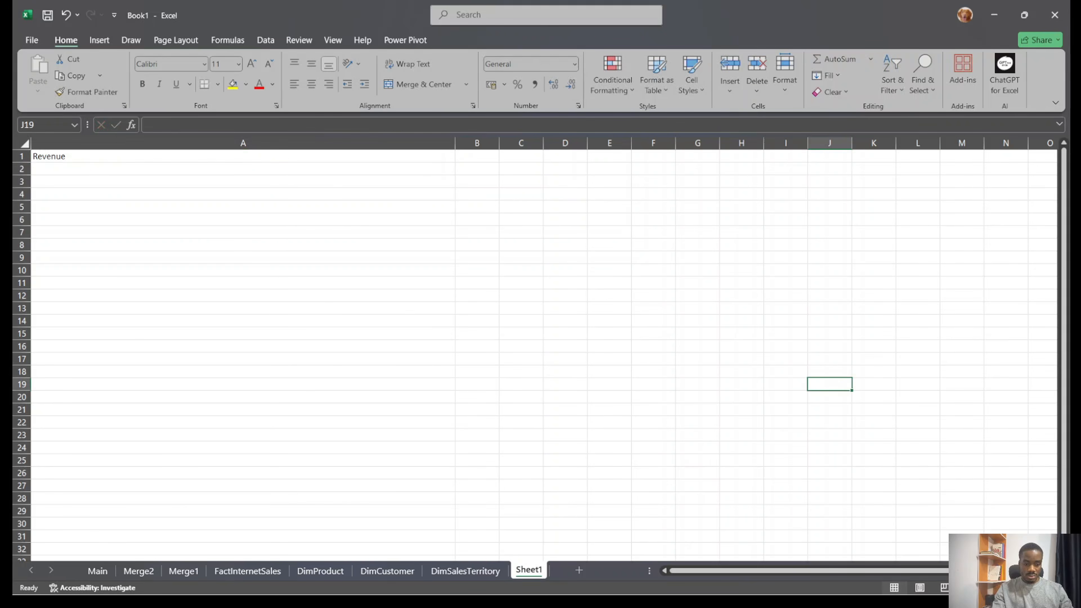
Enlarge the view of Sheet1 and enter COGS in cell A2
scroll(830, 383, up, 3)
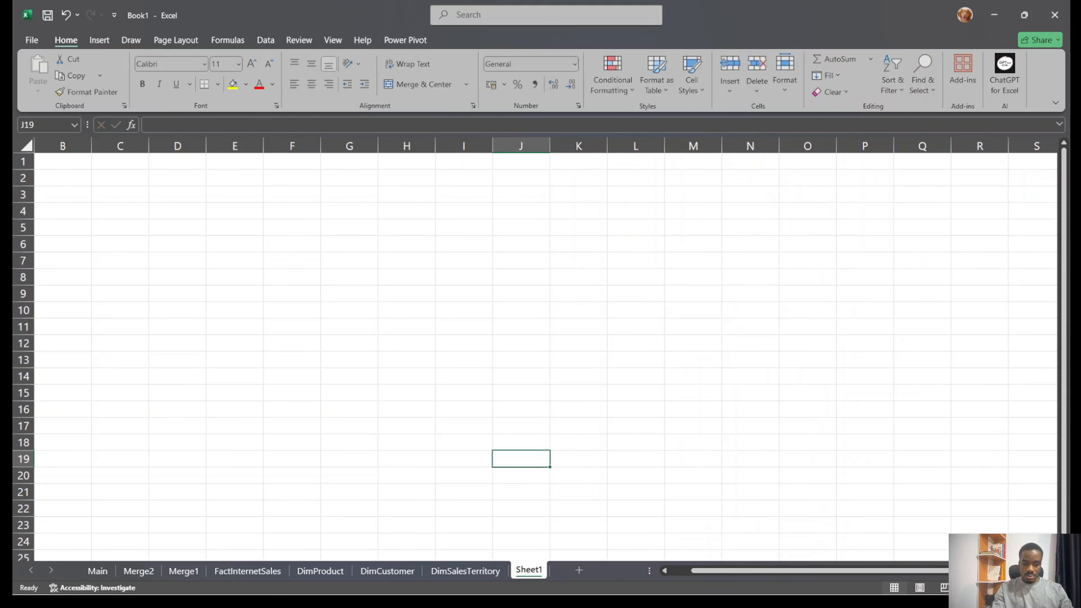
scroll(534, 349, up, 1)
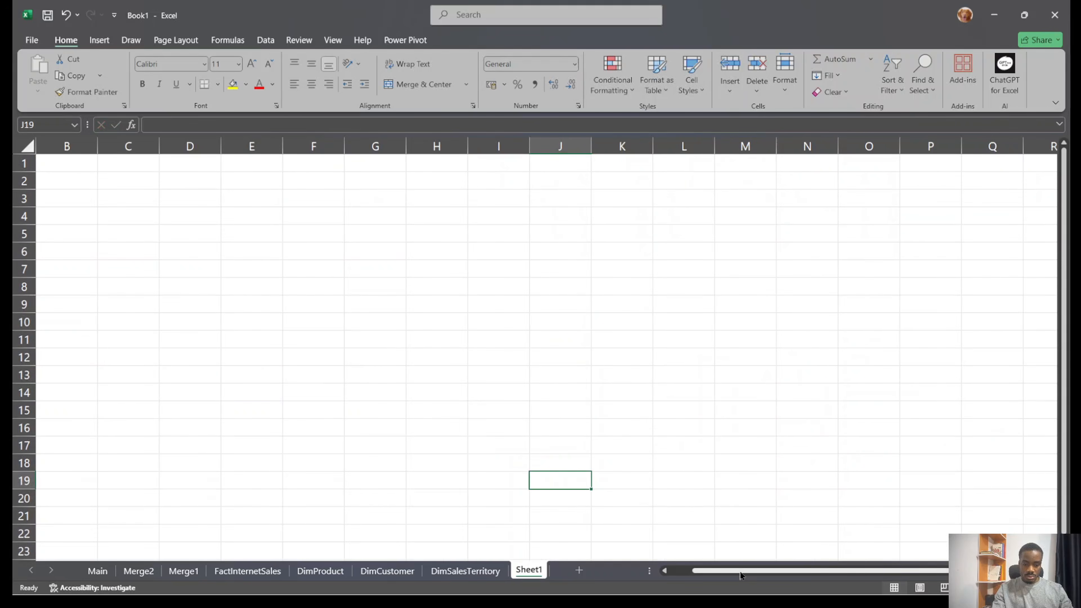
scroll(748, 569, left, 1)
click(102, 186)
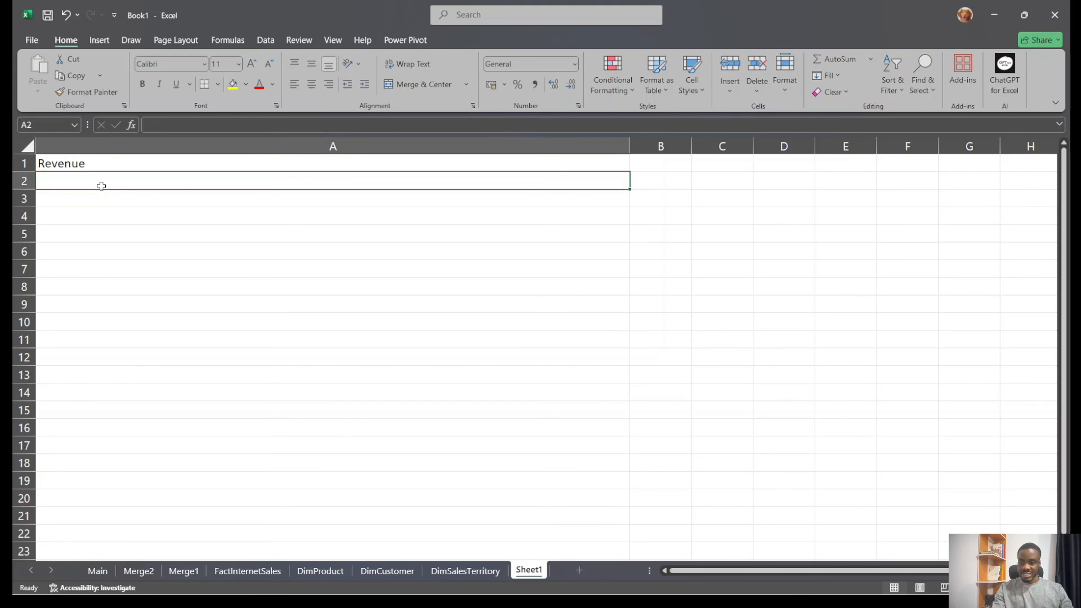
text(COGS)
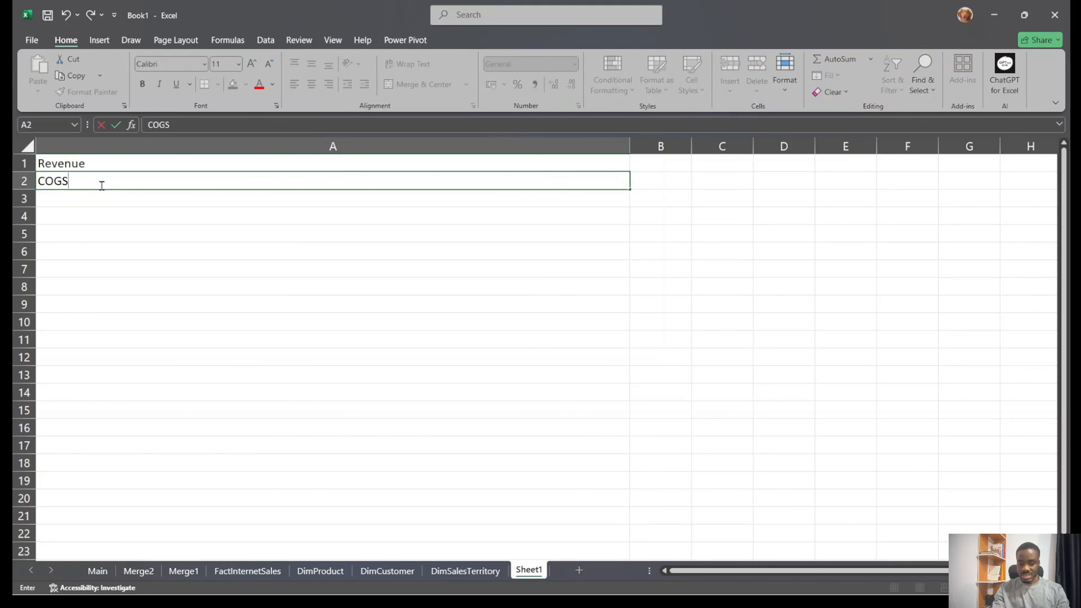
key(Return)
Enter TotalCustomer in cell A3 and TotalOrder in cell A4 of Sheet1
text(TO)
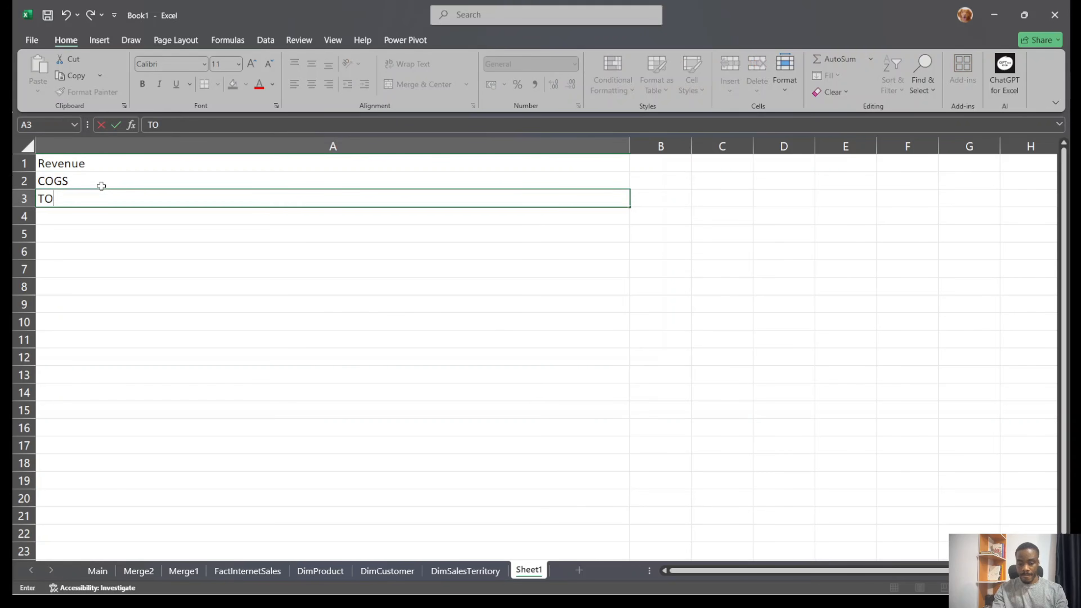
key(BackSpace)
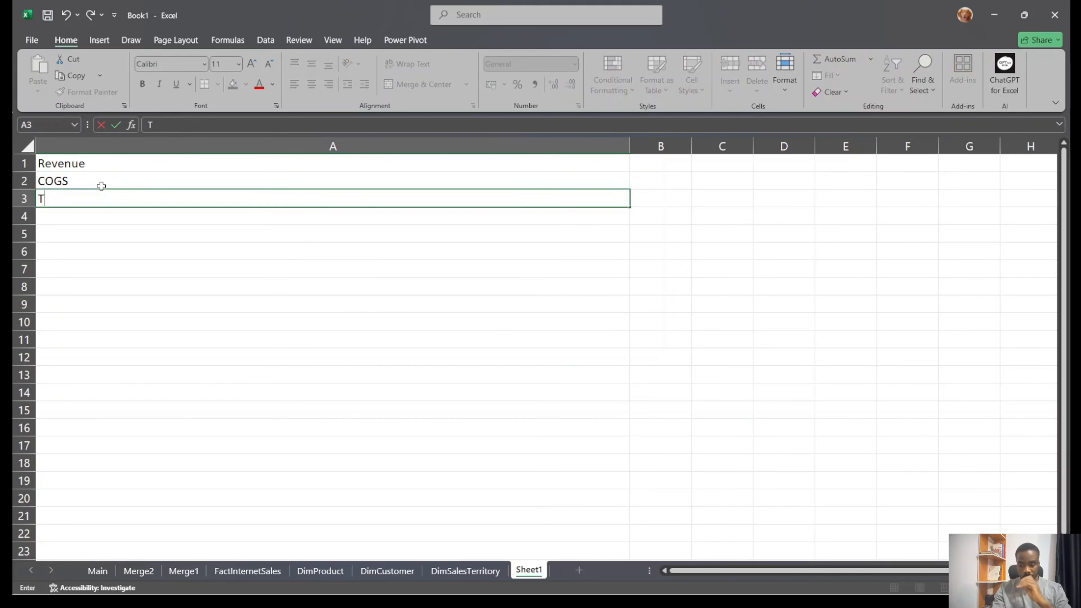
text(otal)
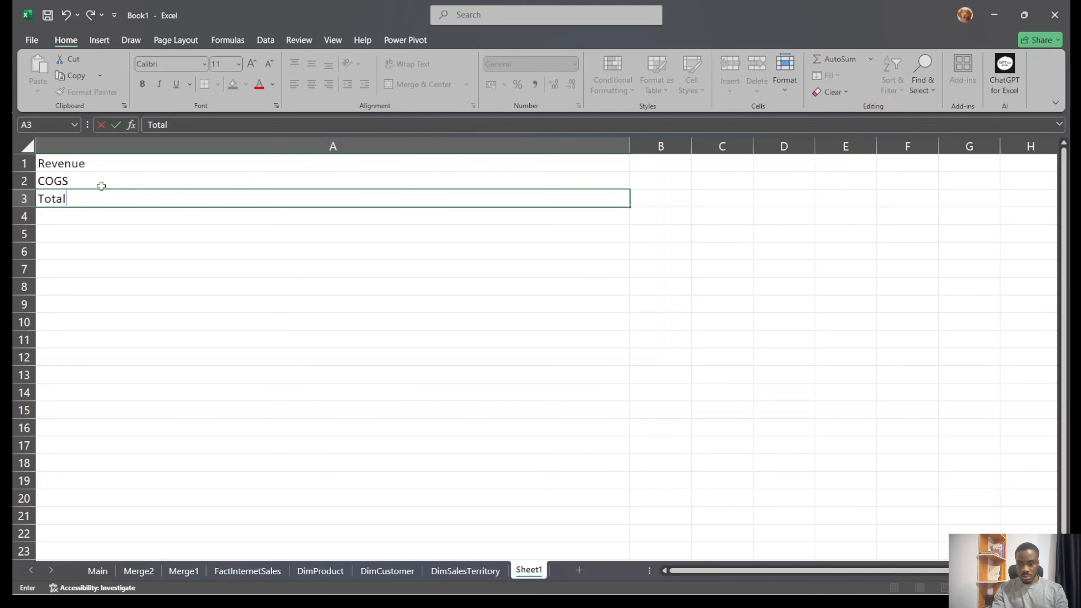
text(Customer)
key(Return)
text(T)
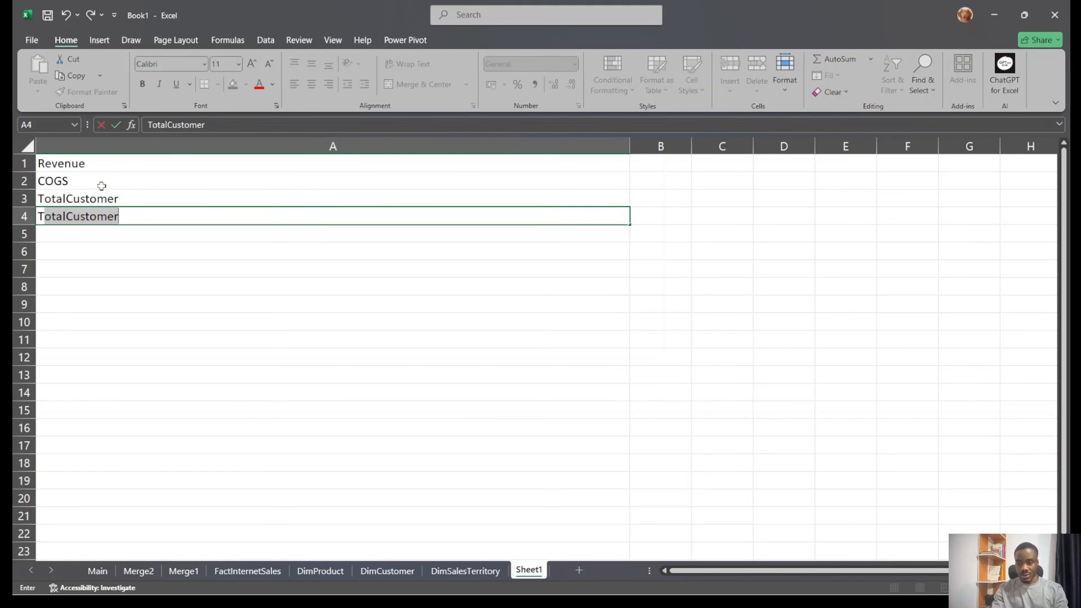
text(otal)
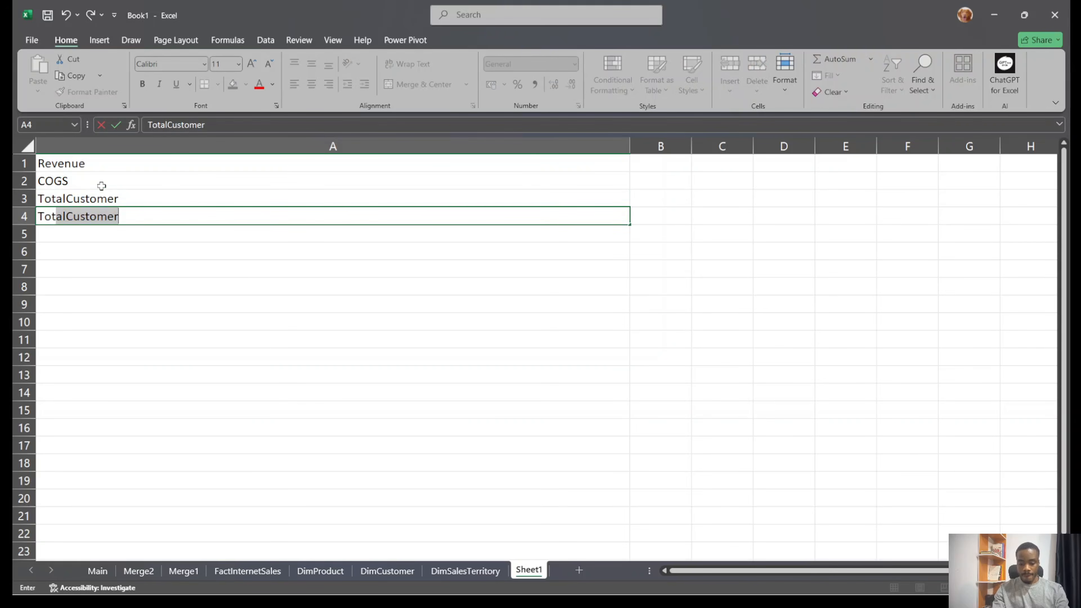
text(Order)
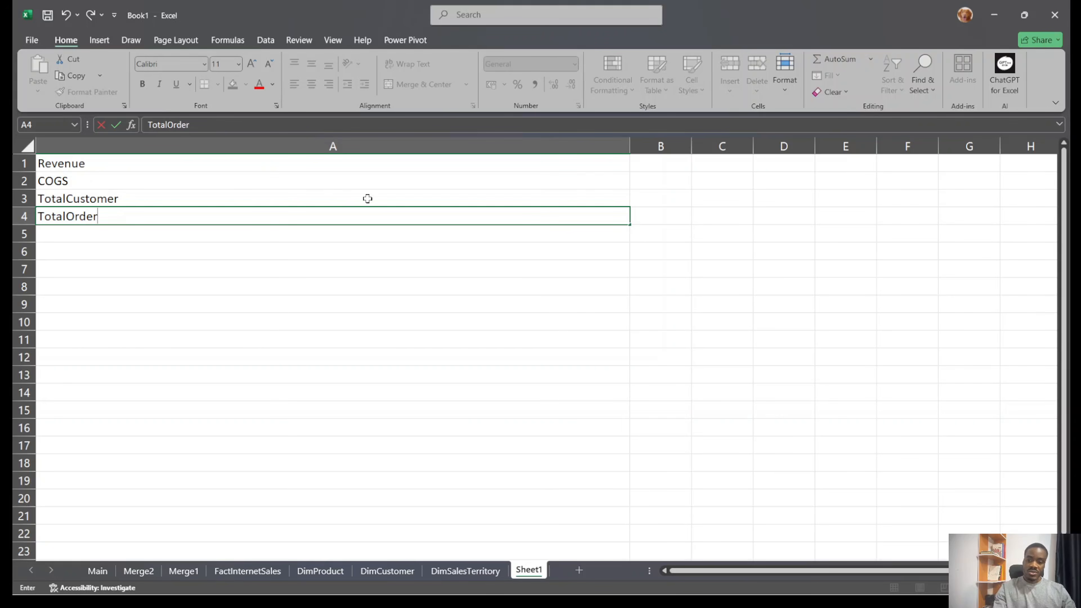
click(278, 305)
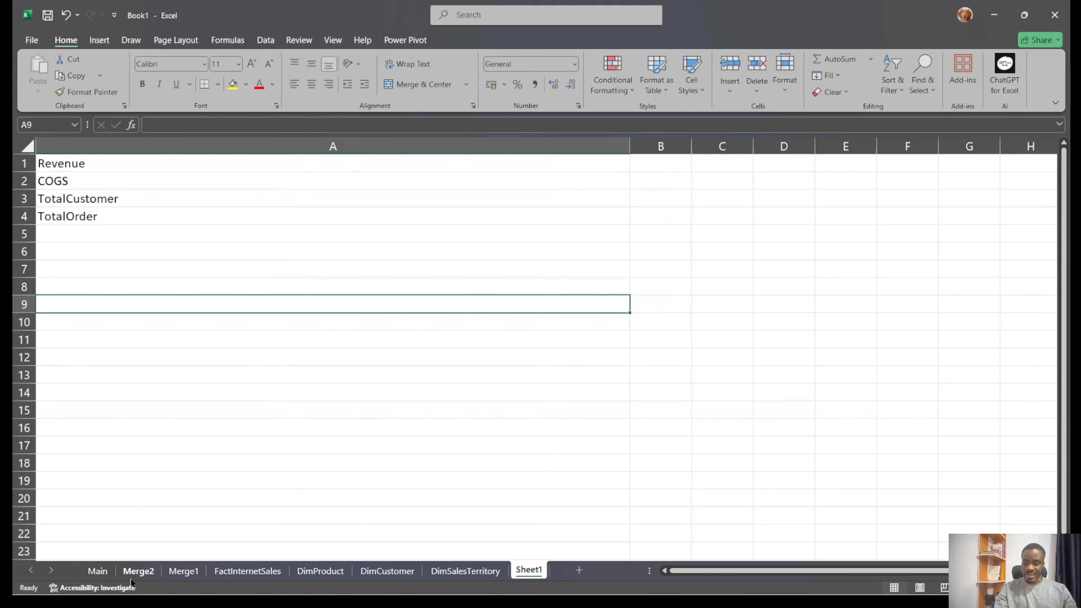
Return to the Main sheet, check its product name column, and open the sheet's query in the Power Query Editor
click(102, 571)
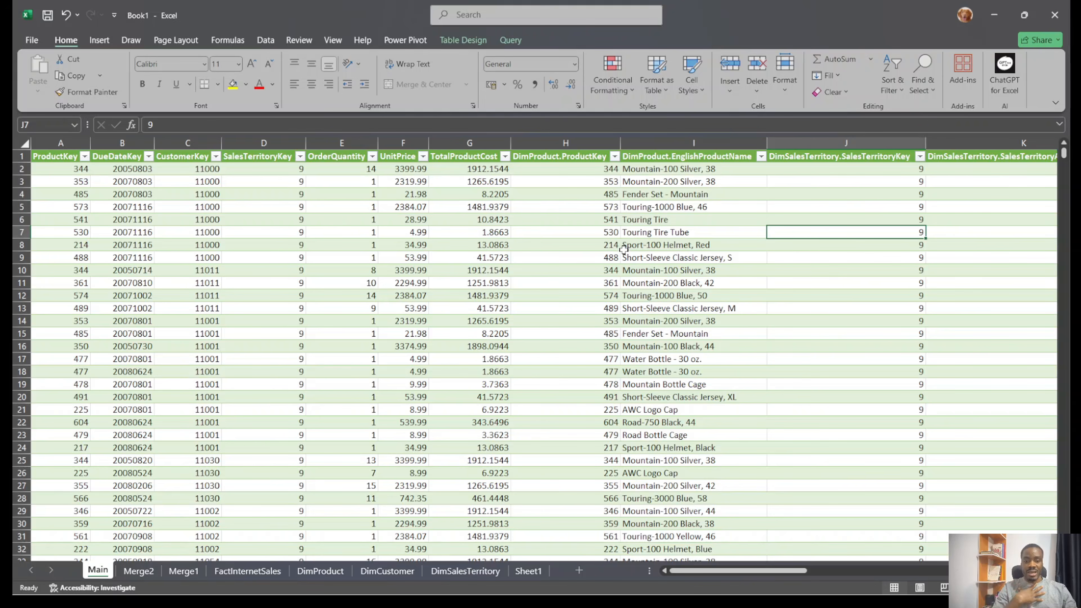
click(725, 158)
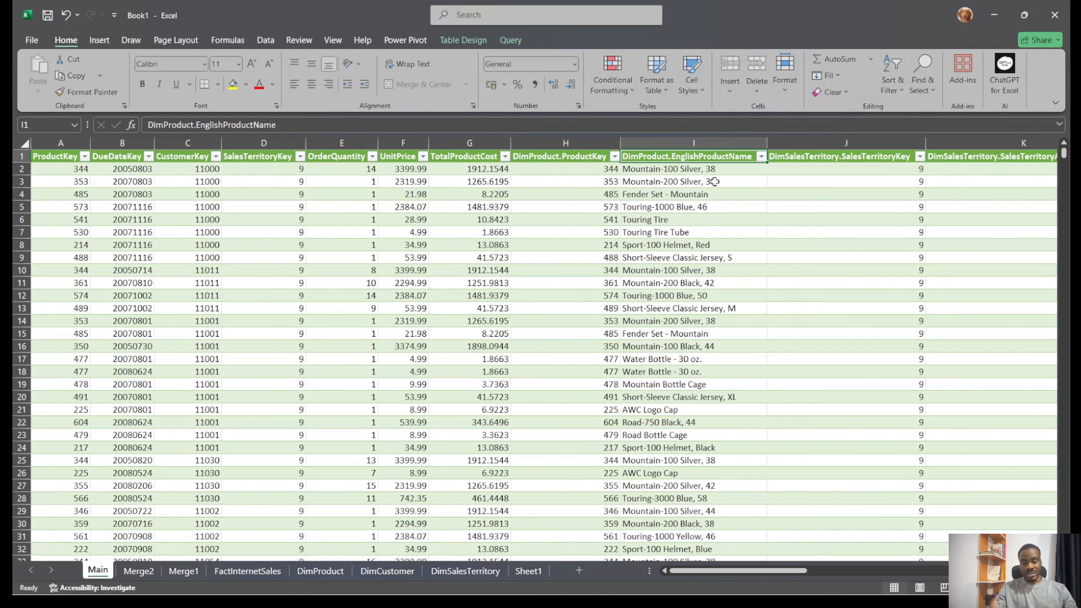
click(692, 294)
click(760, 242)
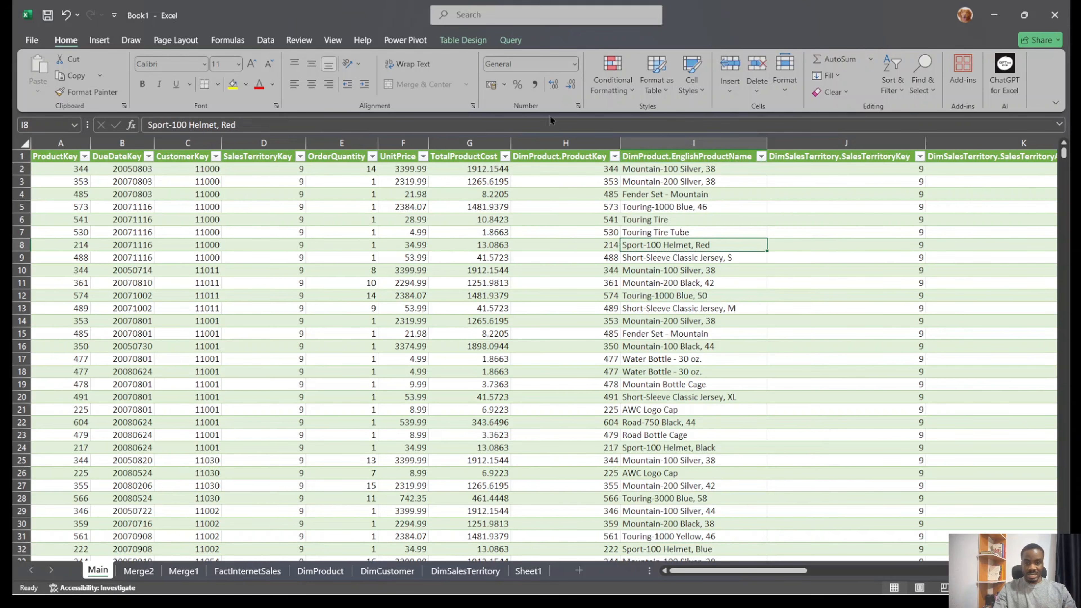
click(509, 41)
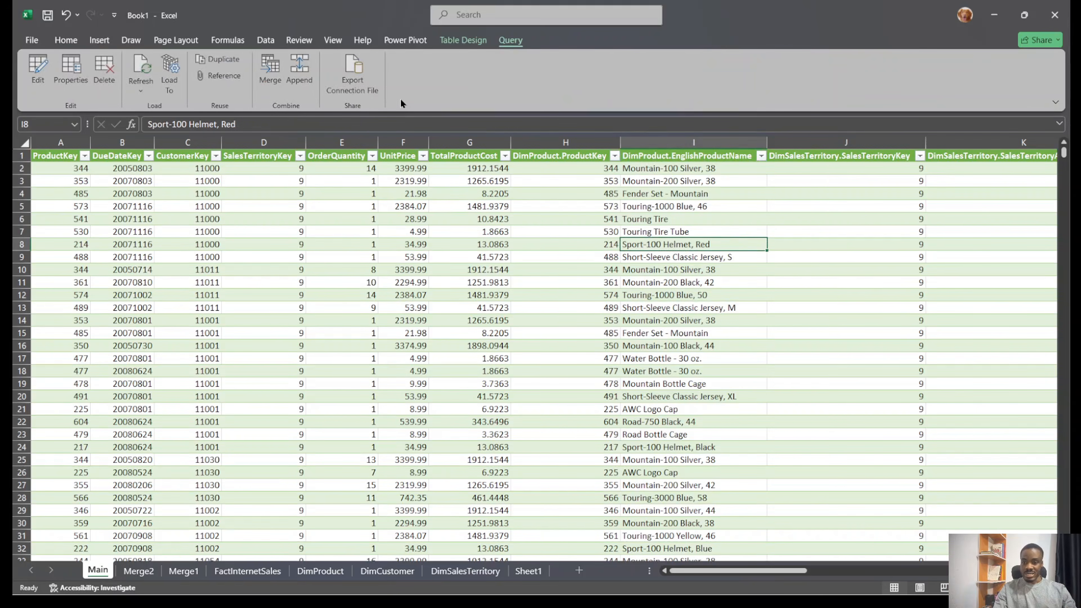
click(38, 68)
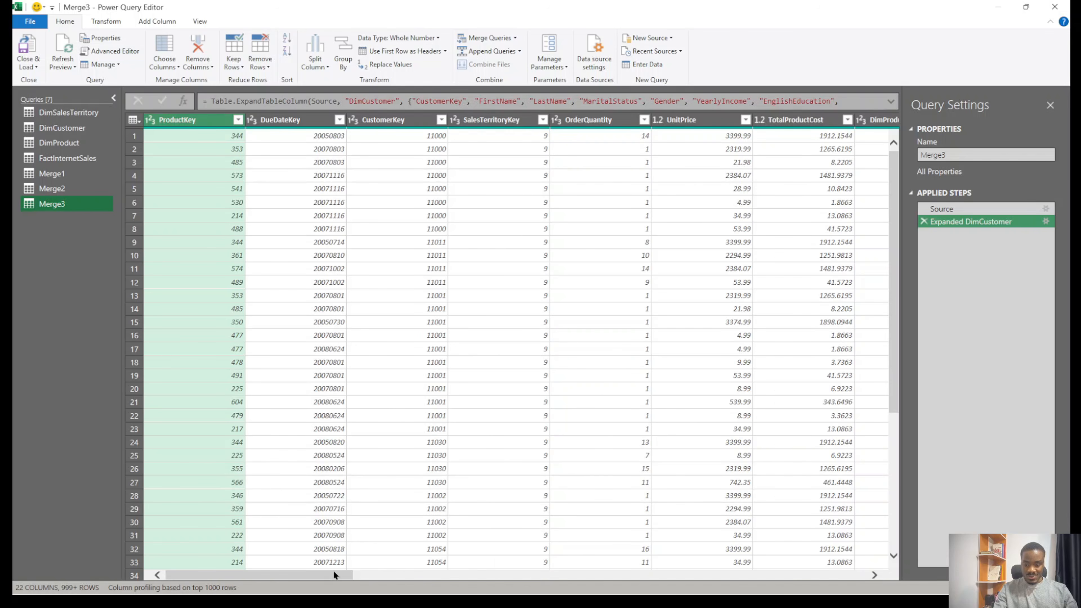
Try to rename the DimProduct.ProductKey column in Merge3 as ProductKey
drag(334, 572, 417, 581)
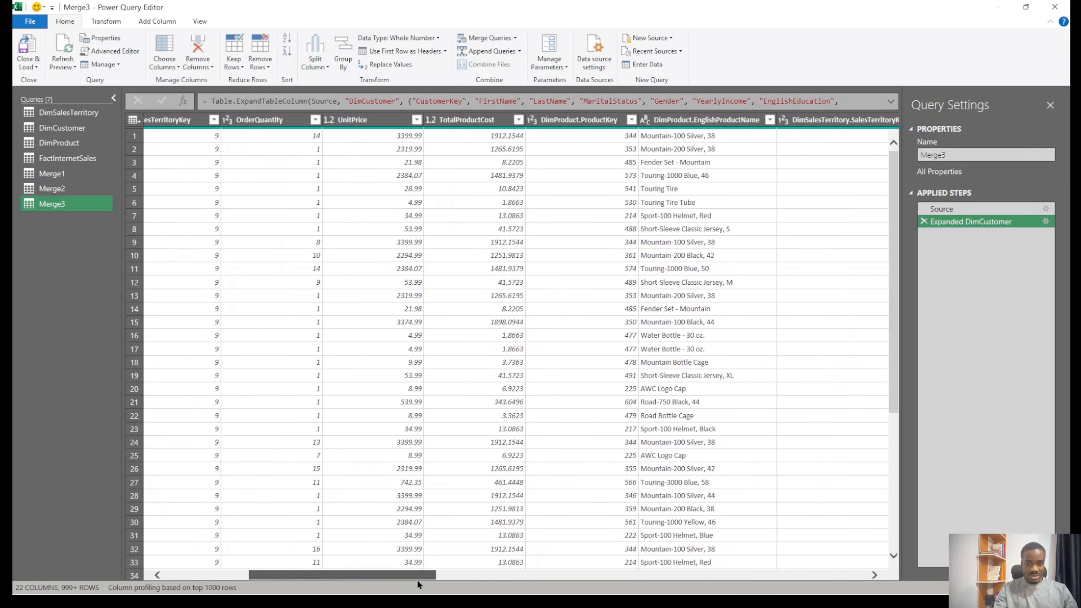
double_click(586, 124)
double_click(592, 120)
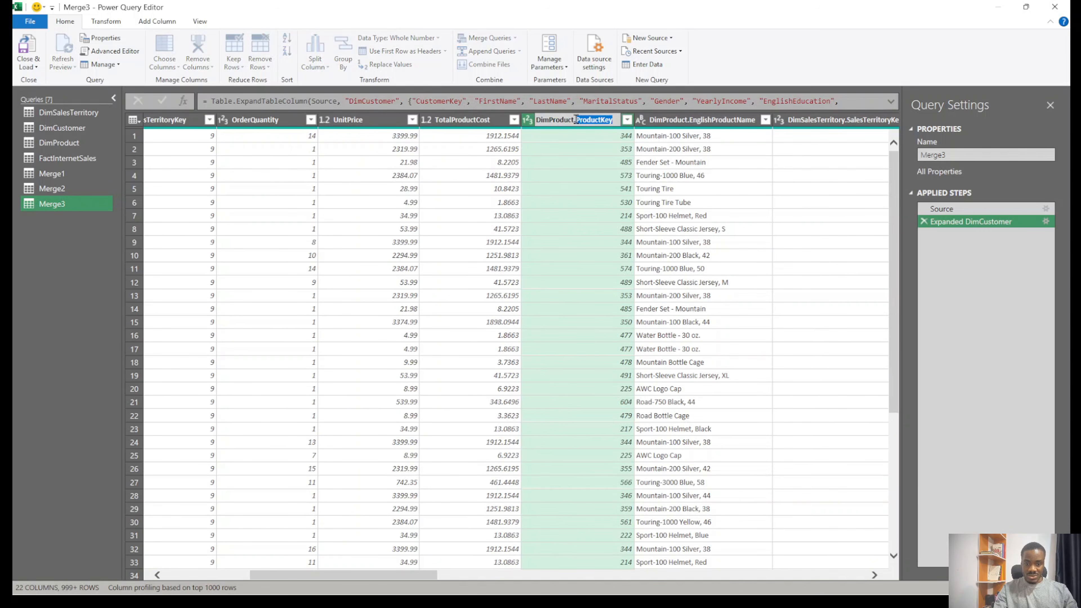
double_click(553, 119)
key(Delete)
key(Delete)
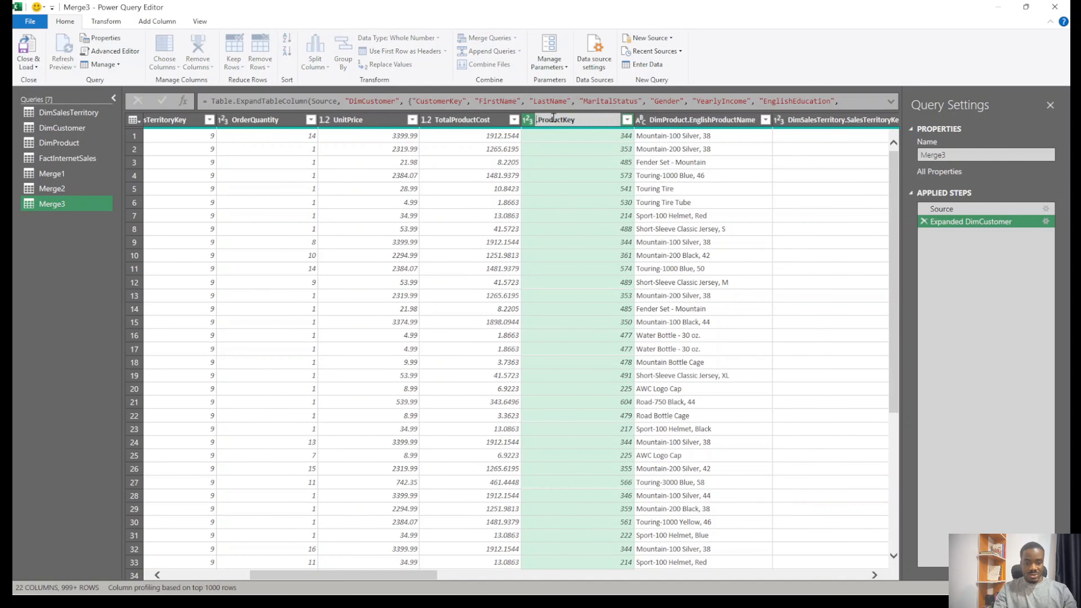
key(Return)
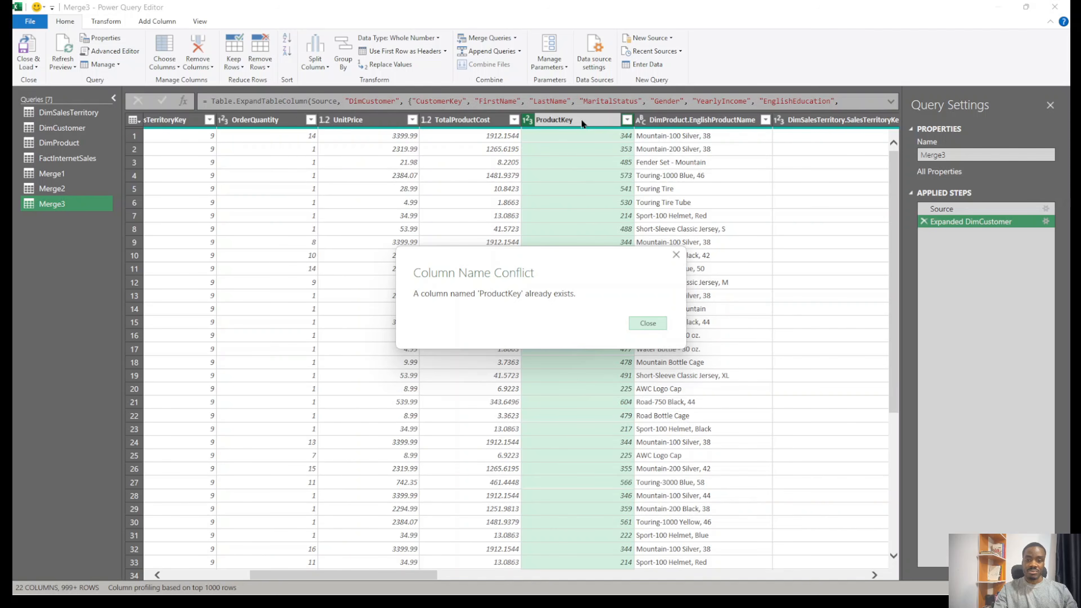
click(649, 327)
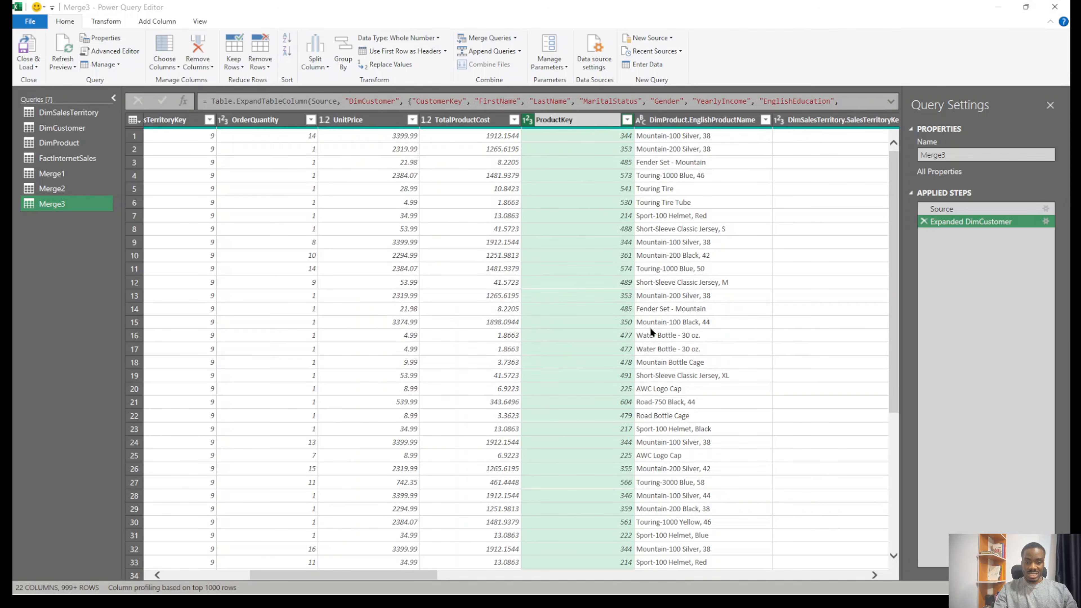
Remove the DimProduct.ProductKey column from Merge3 and rename DimProduct.EnglishProductName as EnglishProductName
right_click(585, 123)
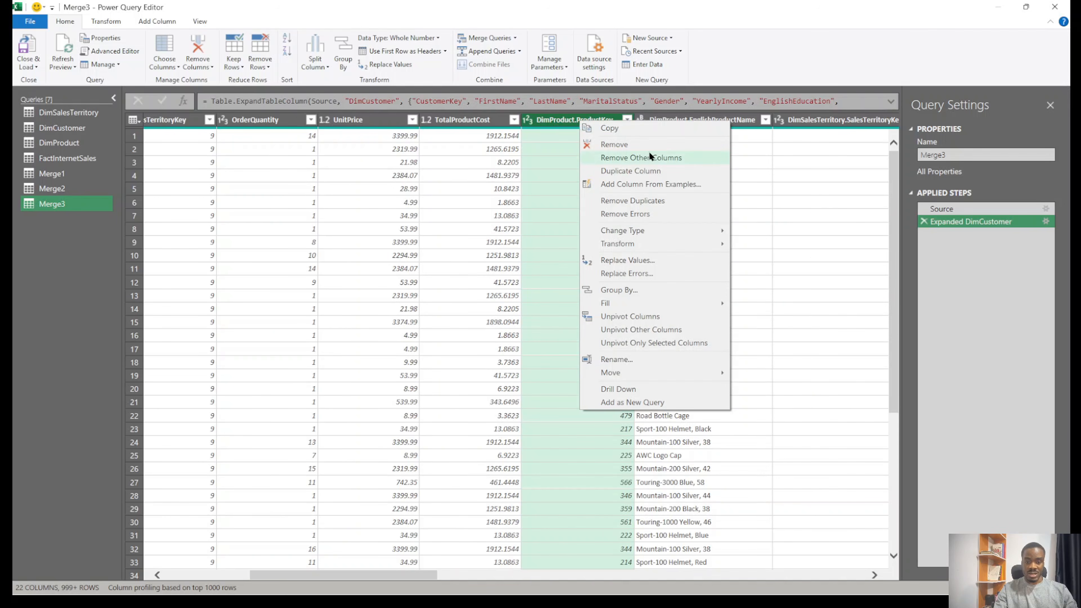
click(644, 145)
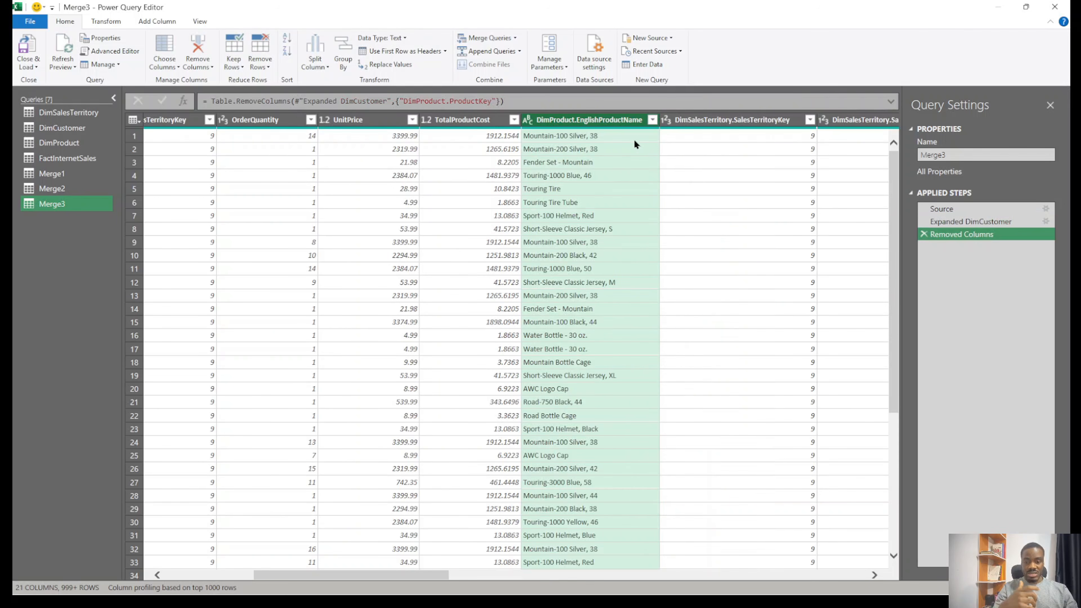
double_click(598, 120)
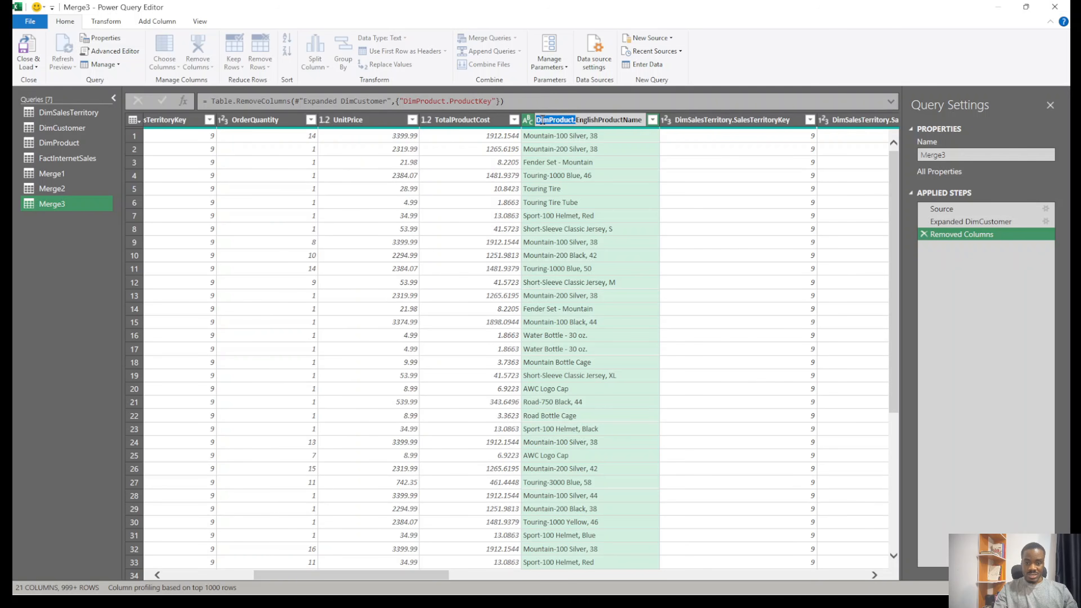
key(BackSpace)
key(Return)
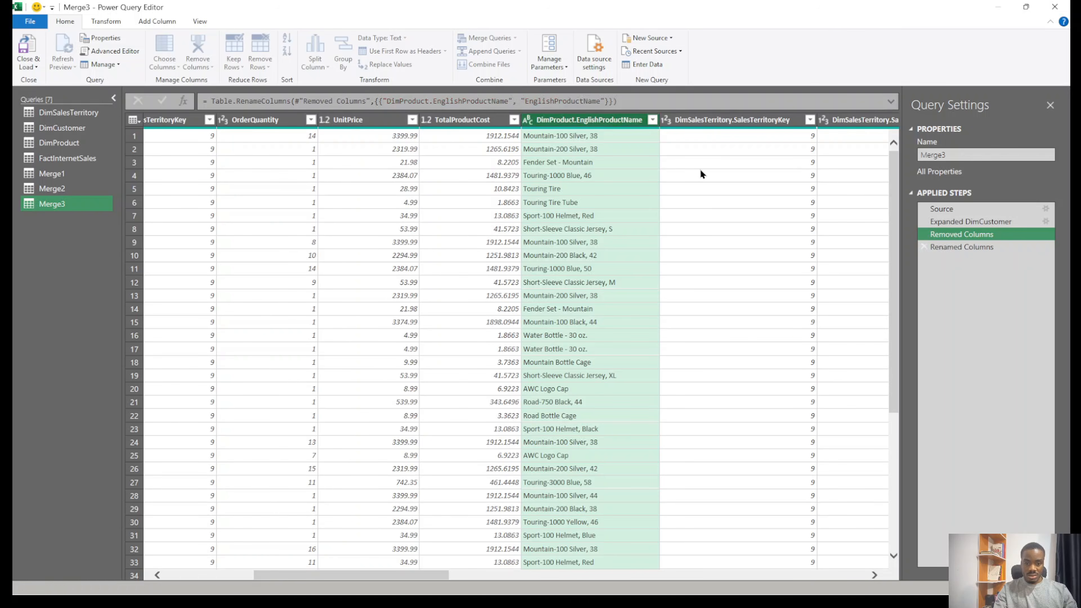
Remove the DimSalesTerritory.SalesTerritoryKey and DimSalesTerritory.SalesTerritoryAlternateKey columns from Merge3
click(738, 124)
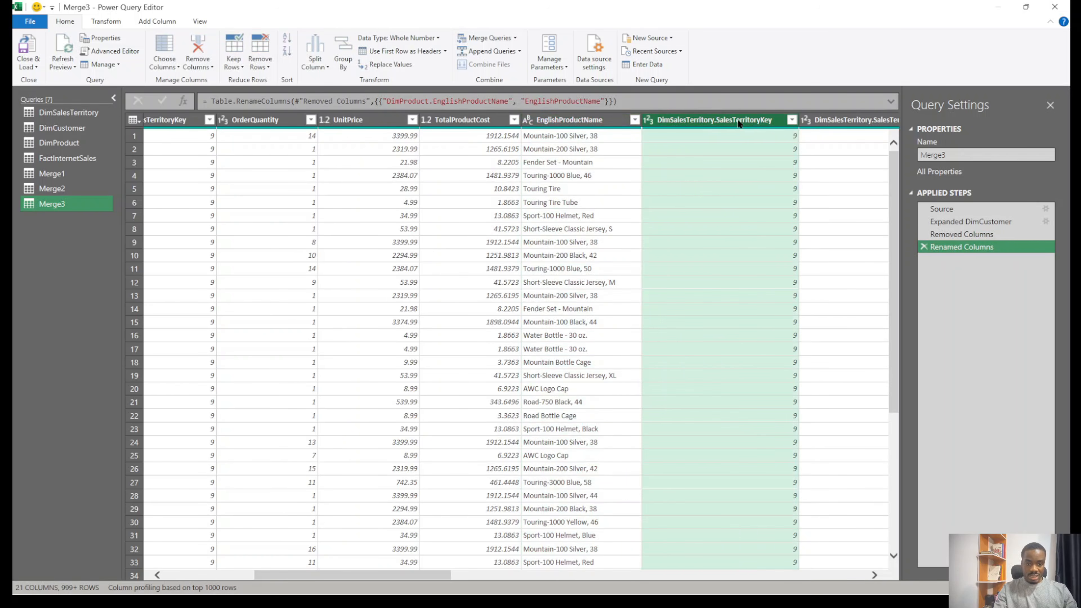
right_click(753, 123)
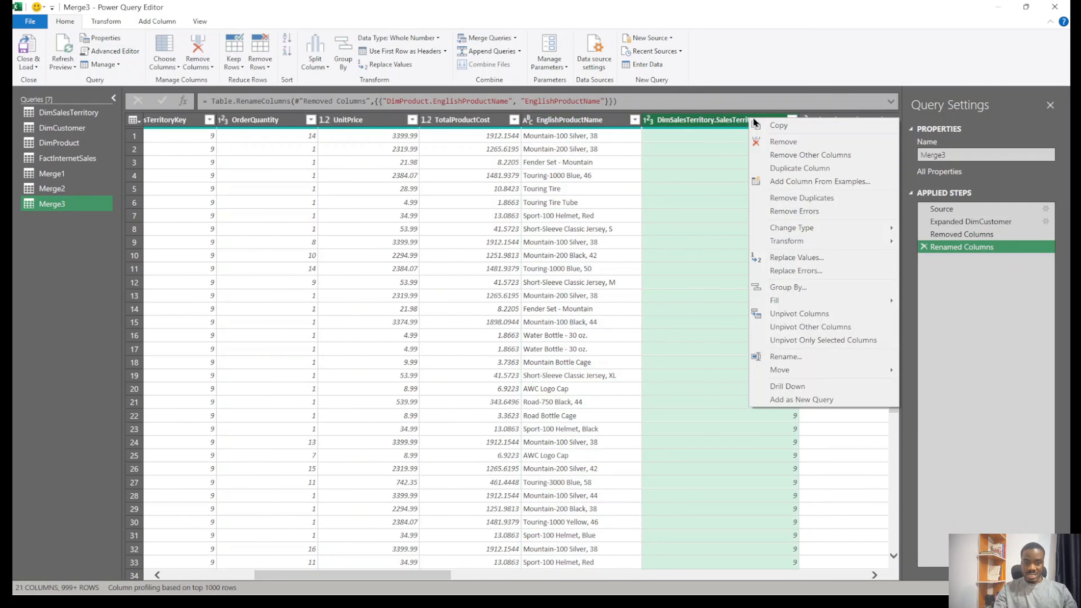
click(772, 145)
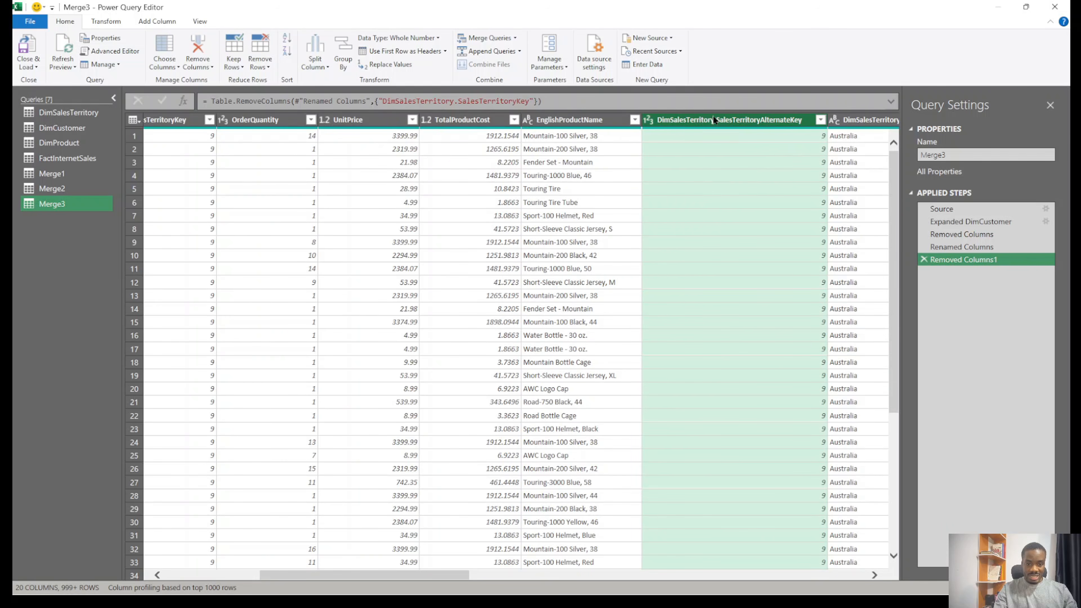
double_click(744, 124)
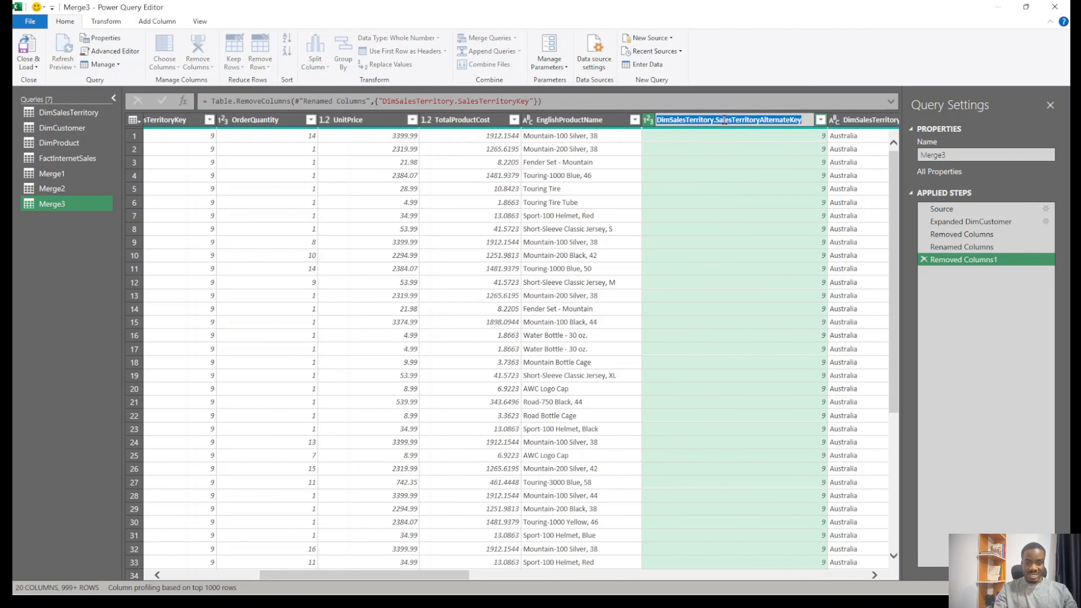
click(751, 129)
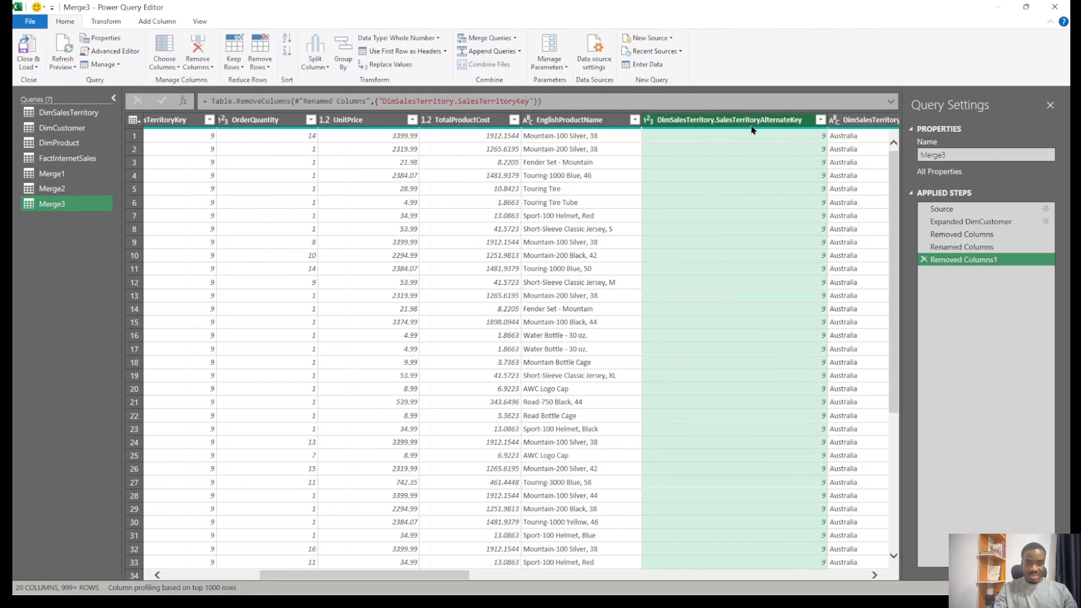
right_click(750, 125)
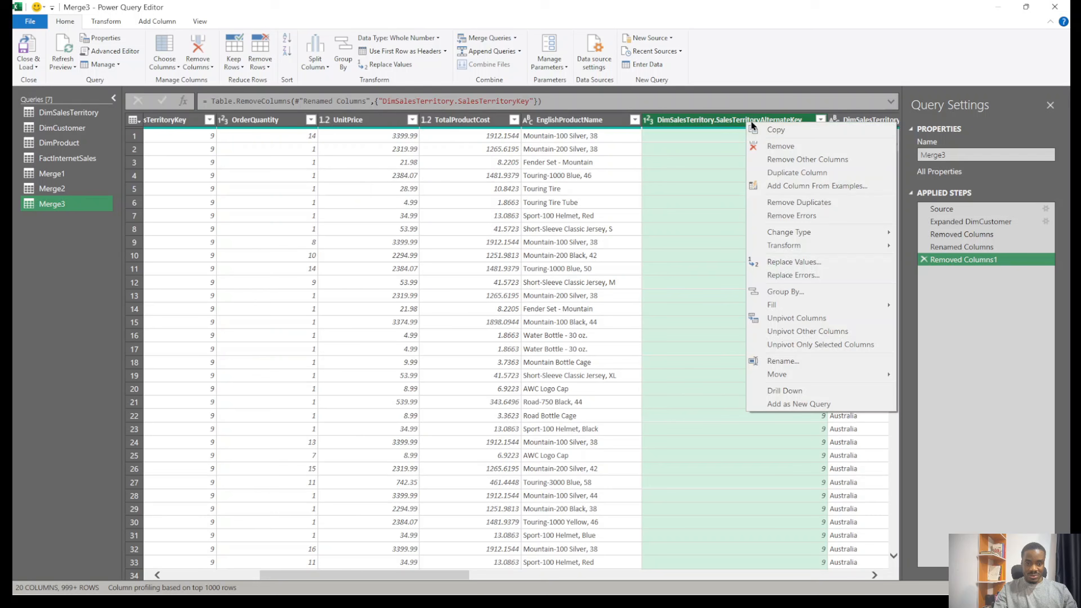
click(792, 144)
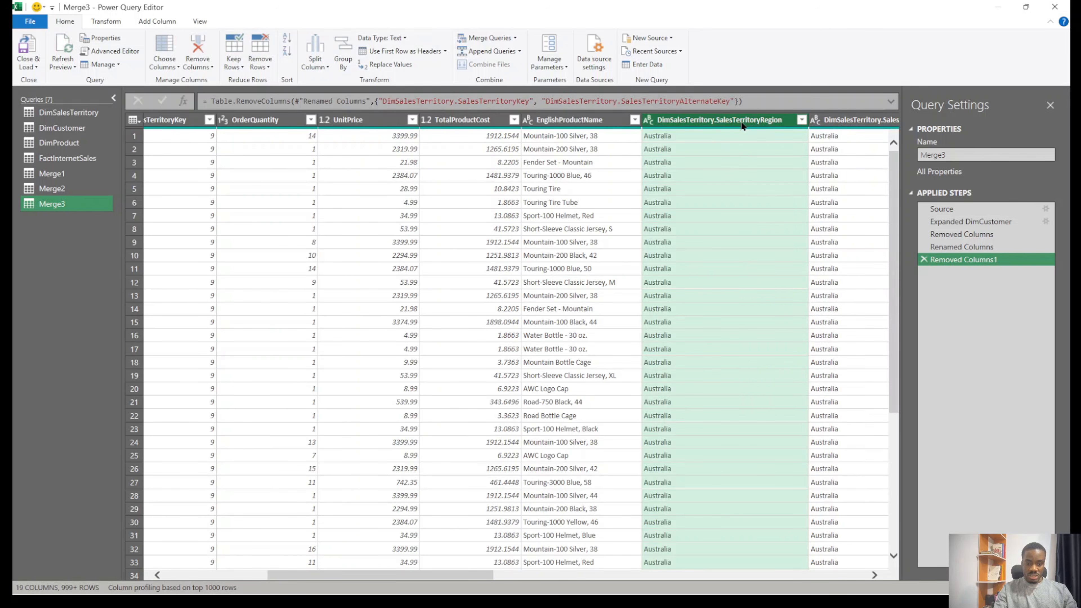
Remove the DimSalesTerritory.SalesTerritoryRegion column and rename DimSalesTerritory.SalesTerritoryCountry as Country
click(802, 121)
click(802, 122)
right_click(773, 124)
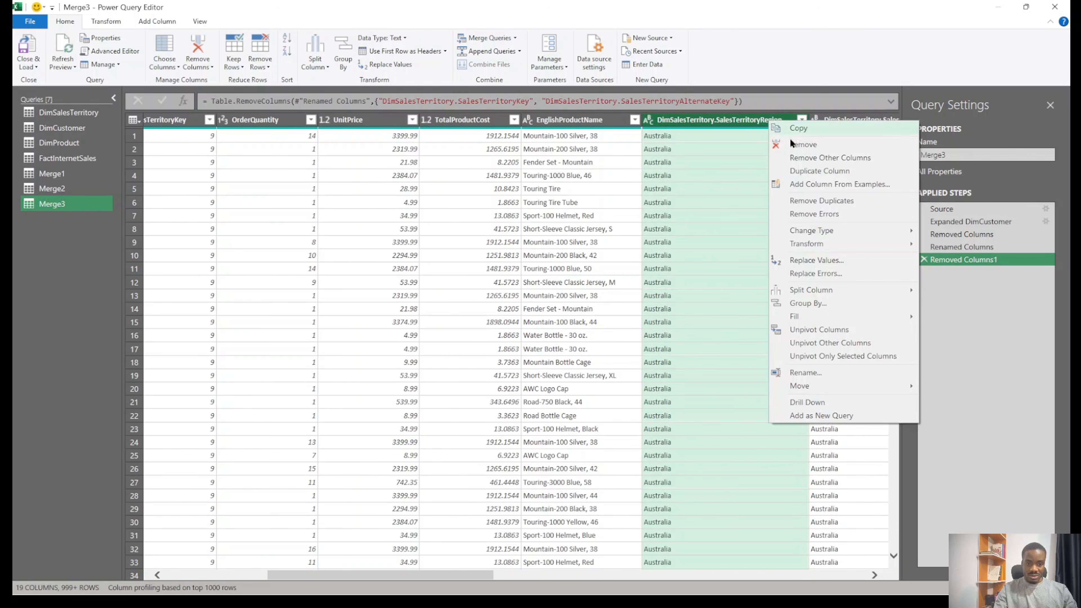
click(806, 143)
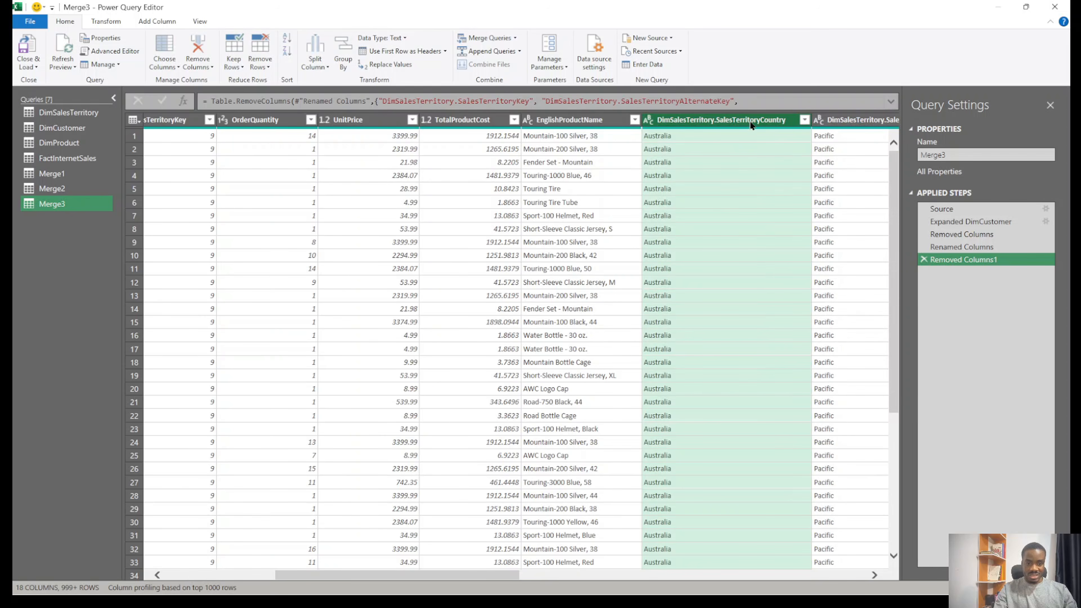
double_click(783, 124)
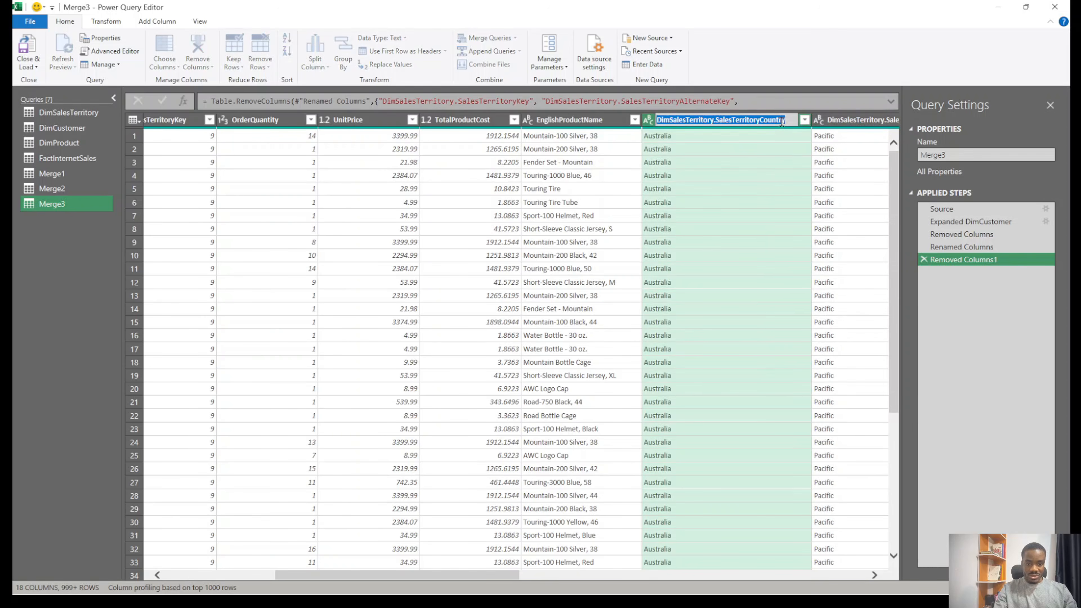
text(Country)
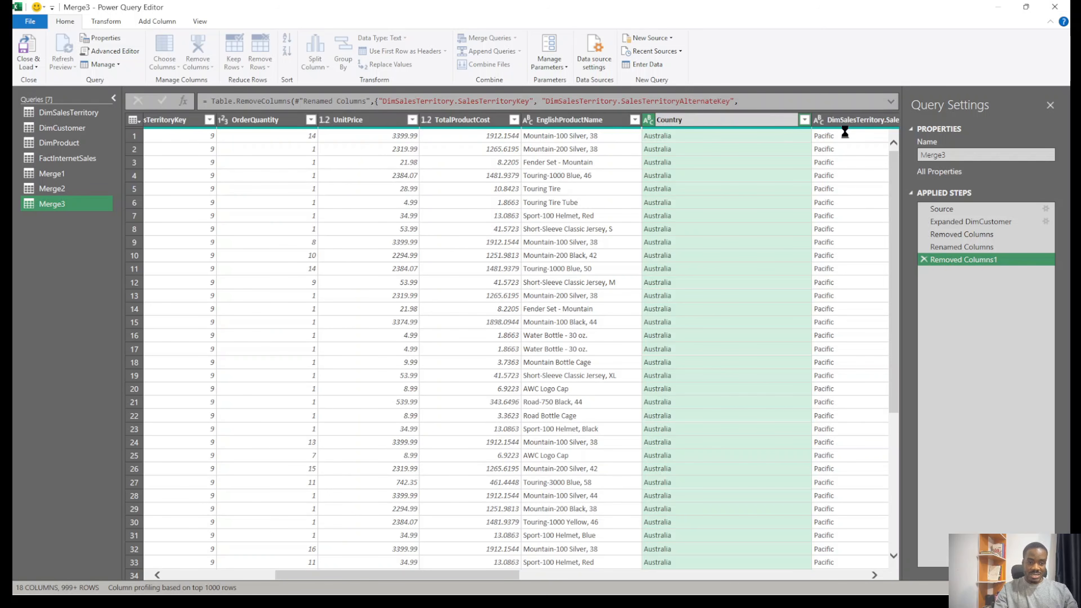
key(Return)
Remove the DimSalesTerritory.SalesTerritoryGroup column from Merge3
click(835, 124)
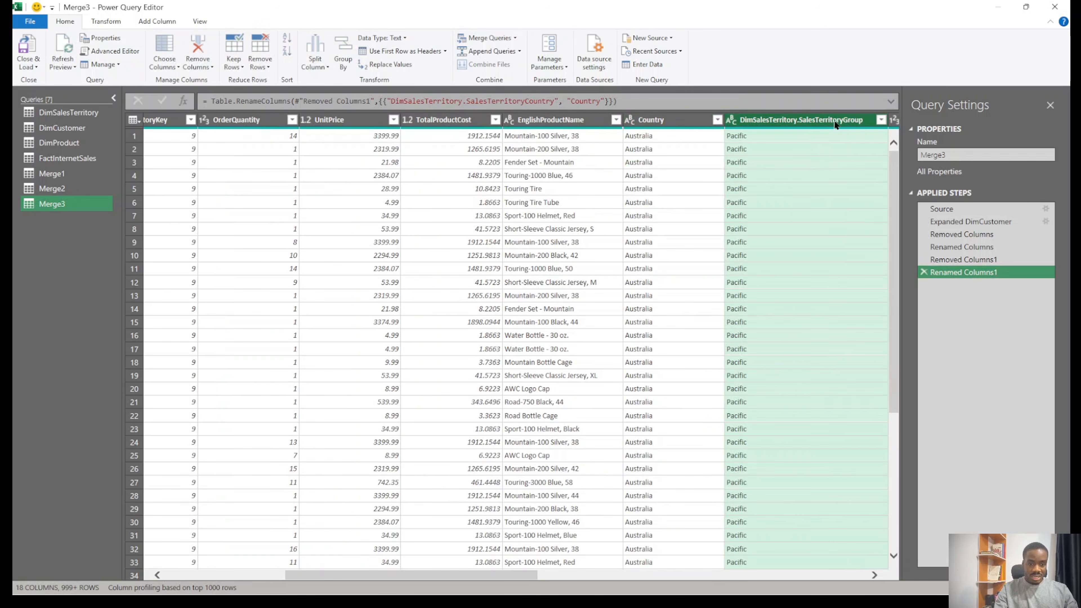
right_click(823, 126)
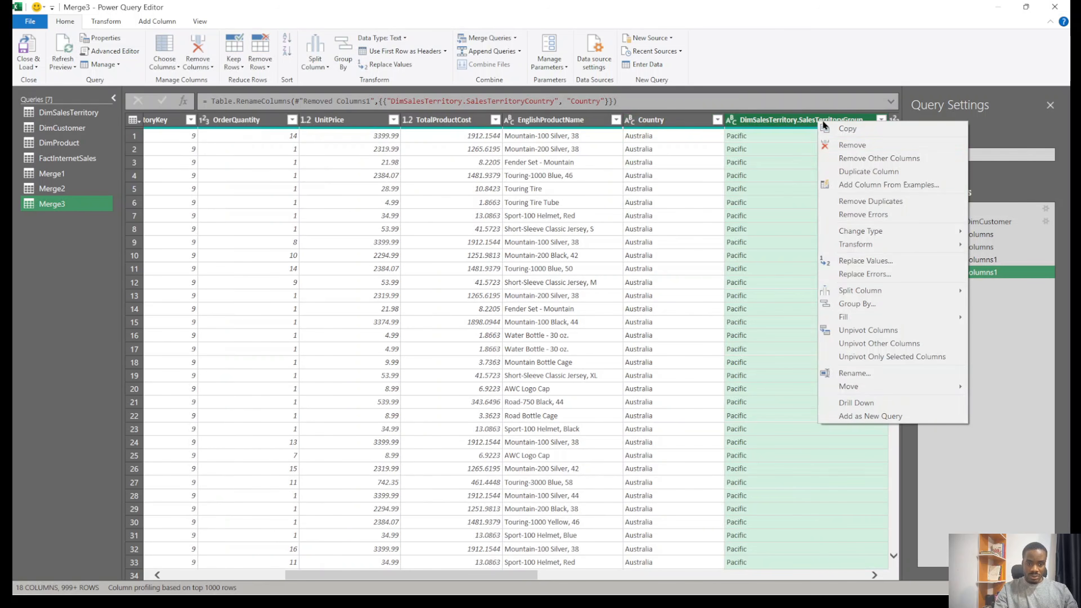
click(861, 147)
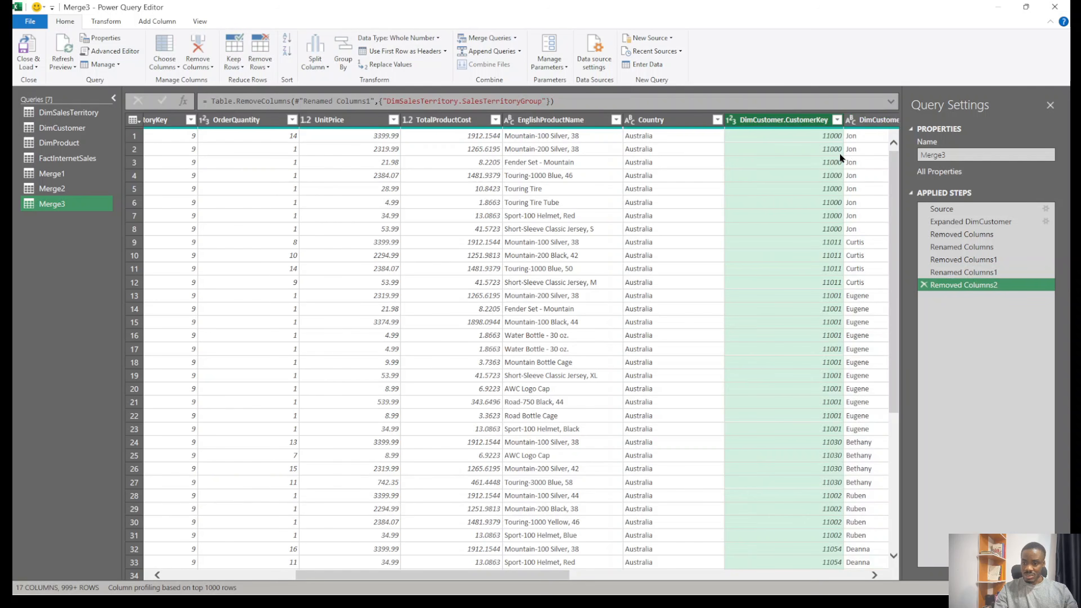
Check the DimSalesTerritory query's columns, return to Merge3 and remove its DimCustomer.CustomerKey column
click(88, 116)
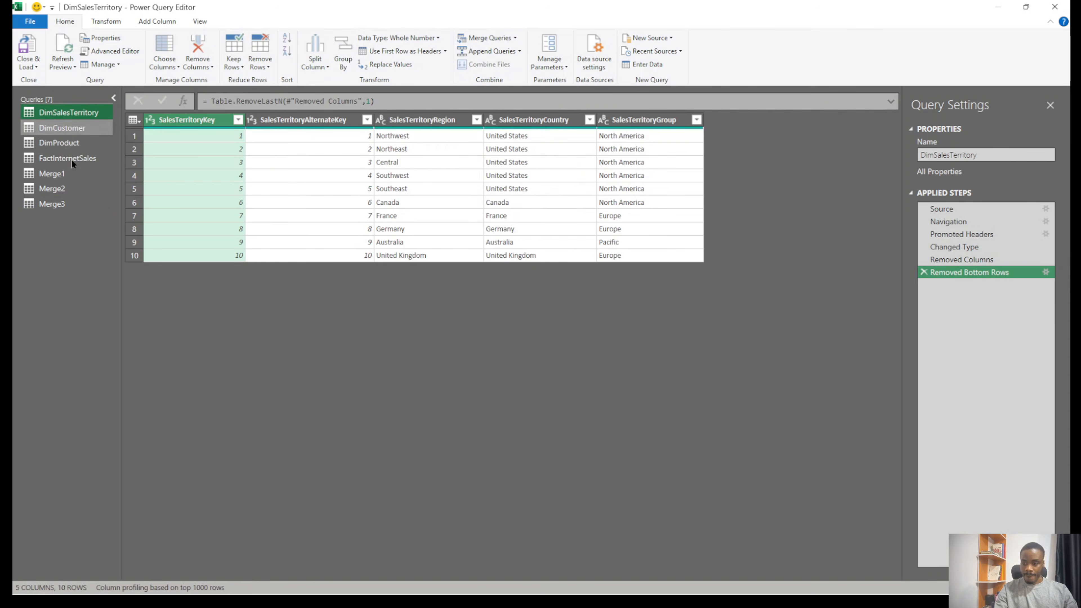
click(70, 203)
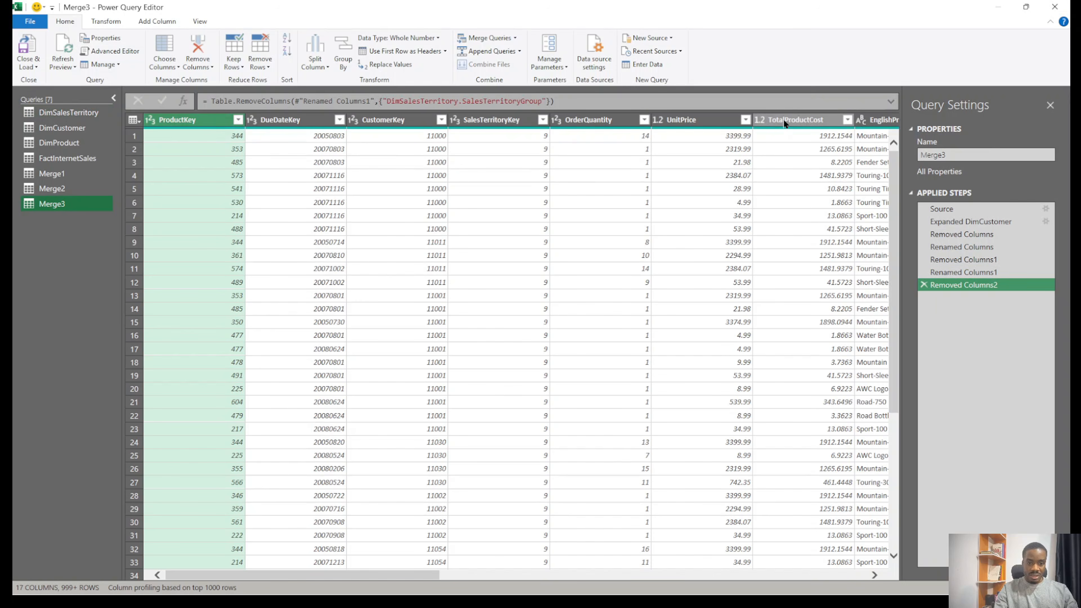
drag(426, 577, 654, 569)
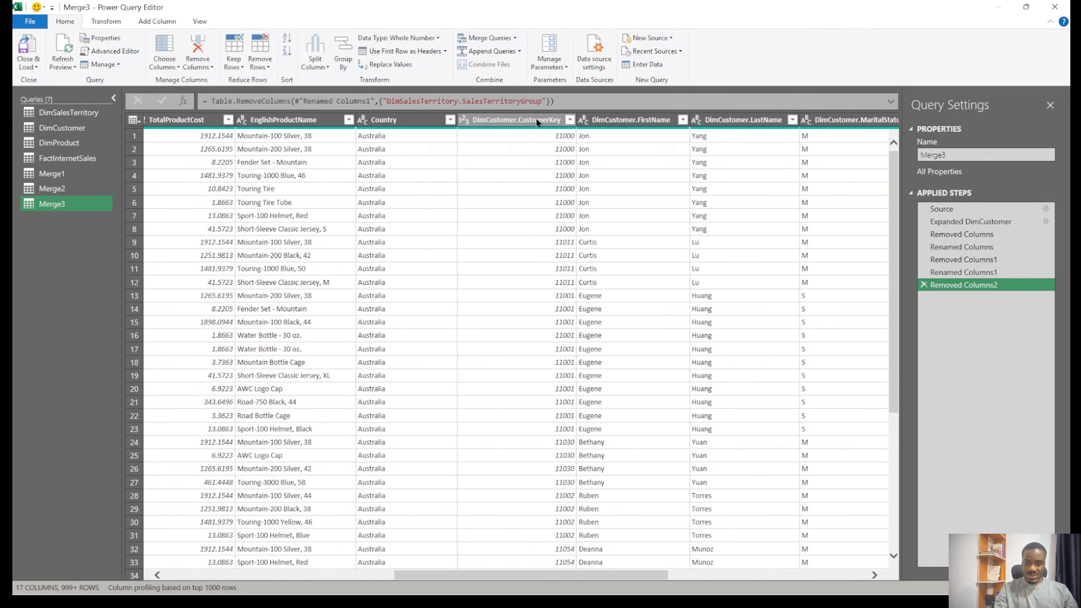
right_click(517, 119)
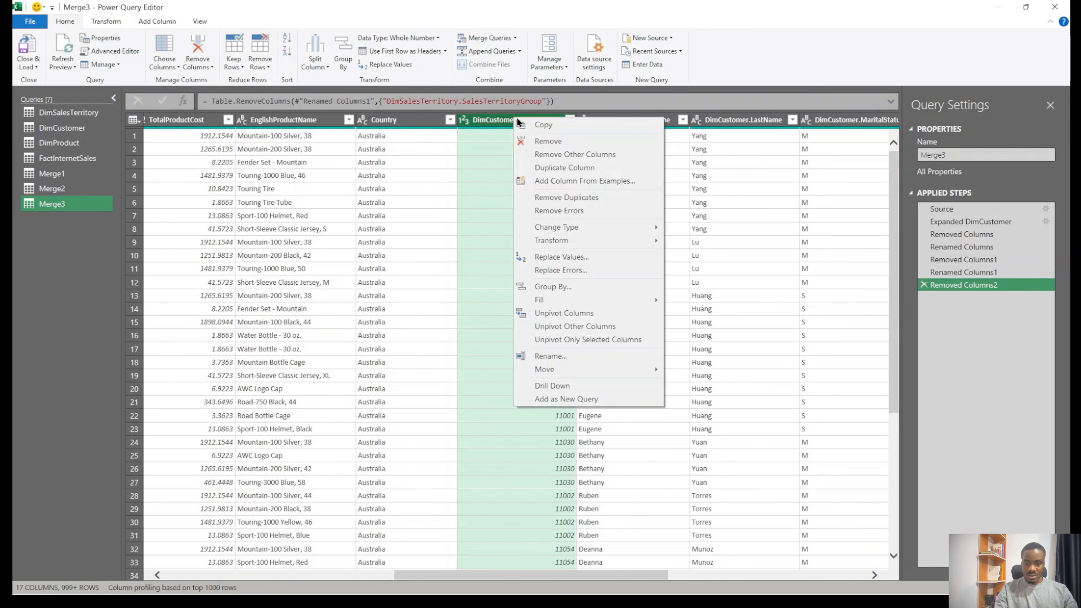
click(494, 120)
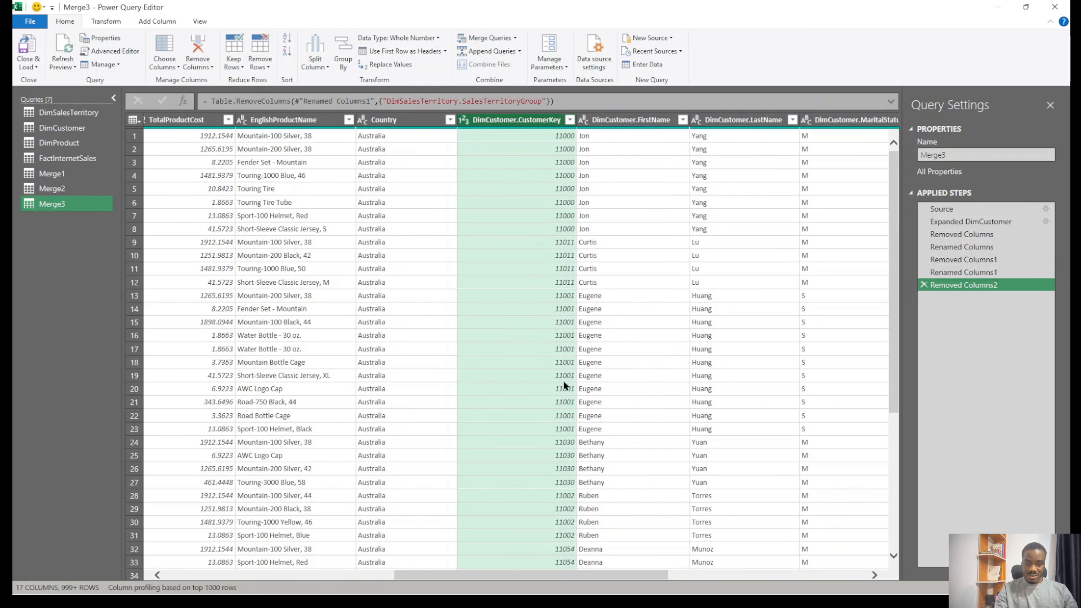
right_click(533, 119)
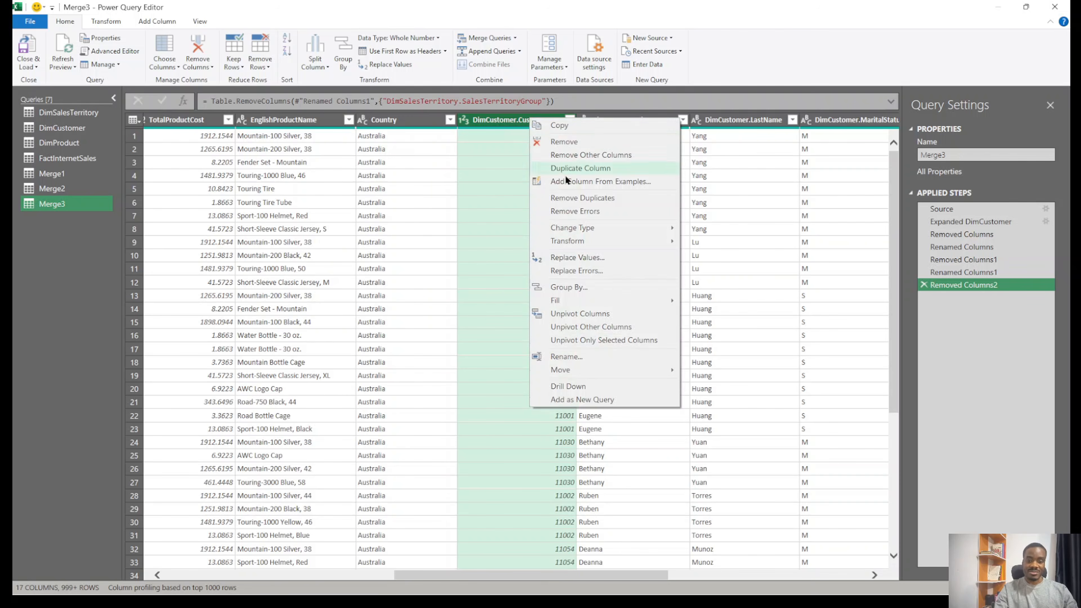
click(581, 145)
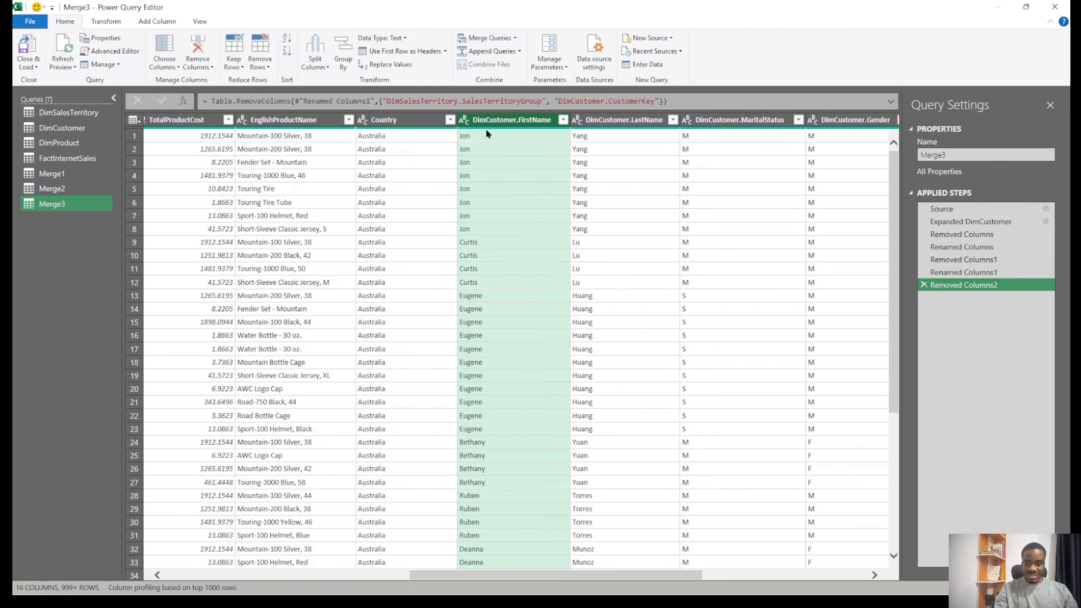
Rename the DimCustomer.FirstName column as FirstName
double_click(532, 120)
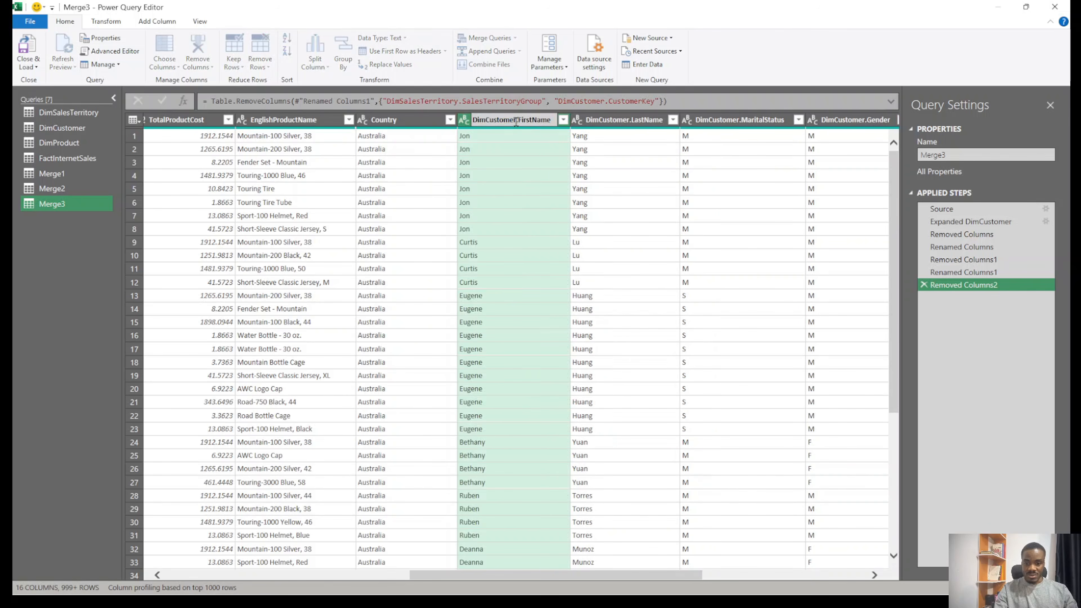
drag(518, 122, 463, 121)
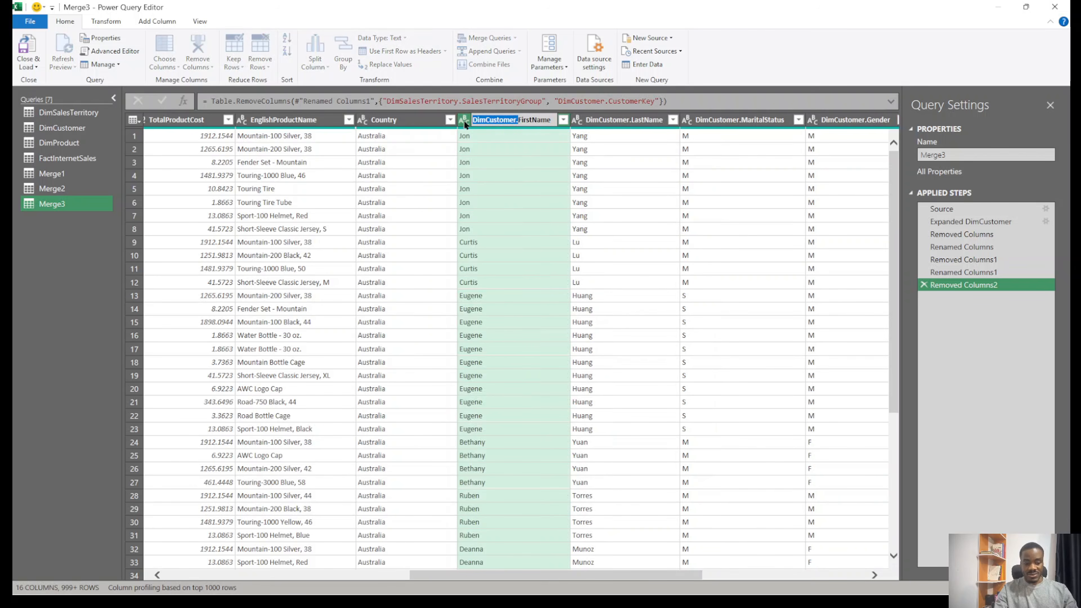
key(BackSpace)
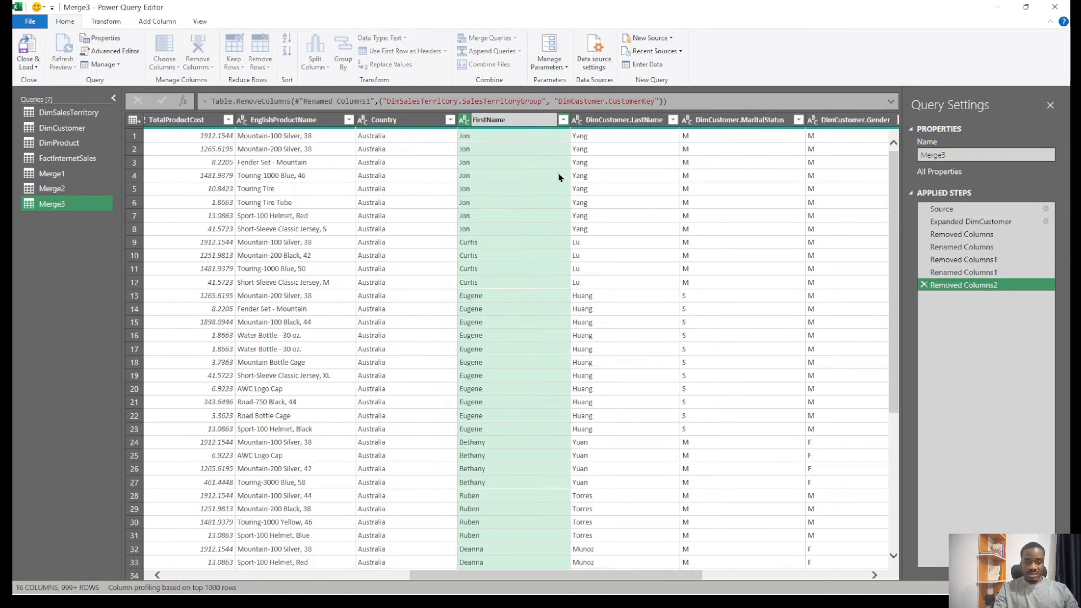
key(Return)
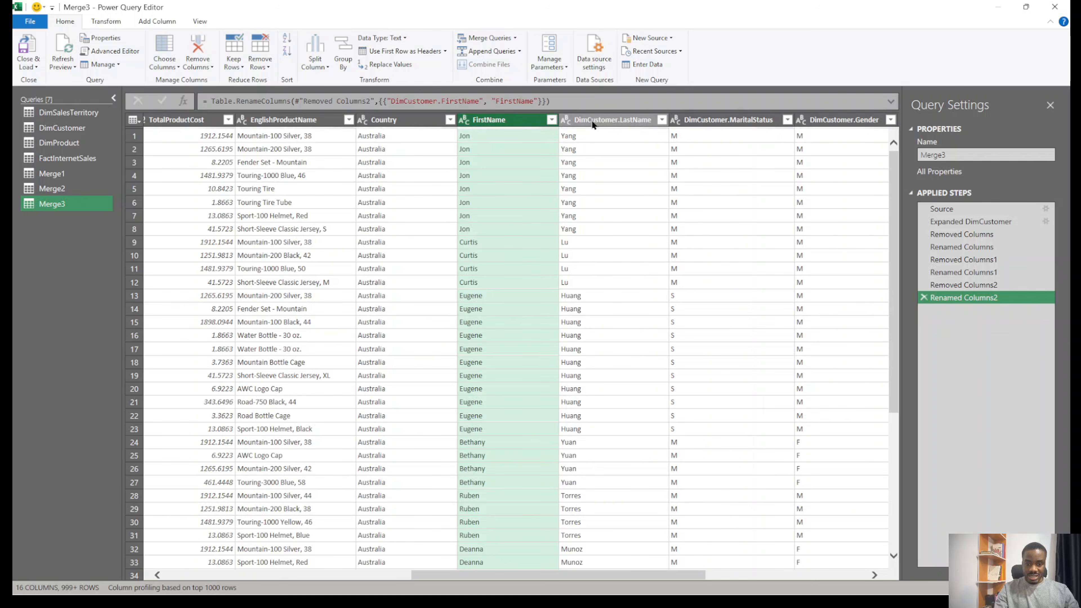
Rename the DimCustomer.LastName column as LastName
click(605, 123)
double_click(608, 121)
drag(574, 119, 613, 120)
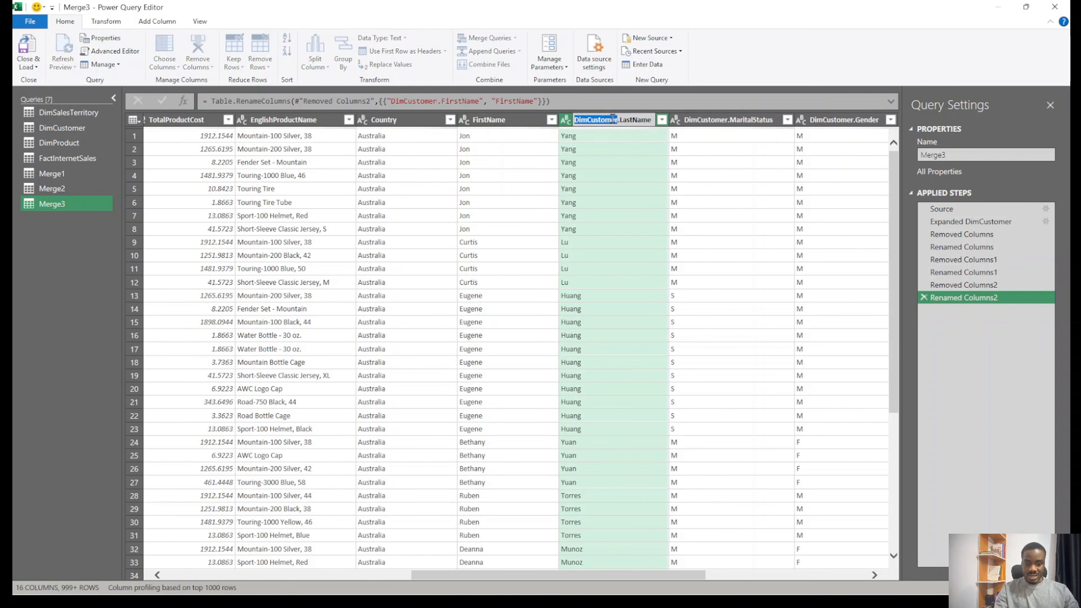
key(BackSpace)
key(Return)
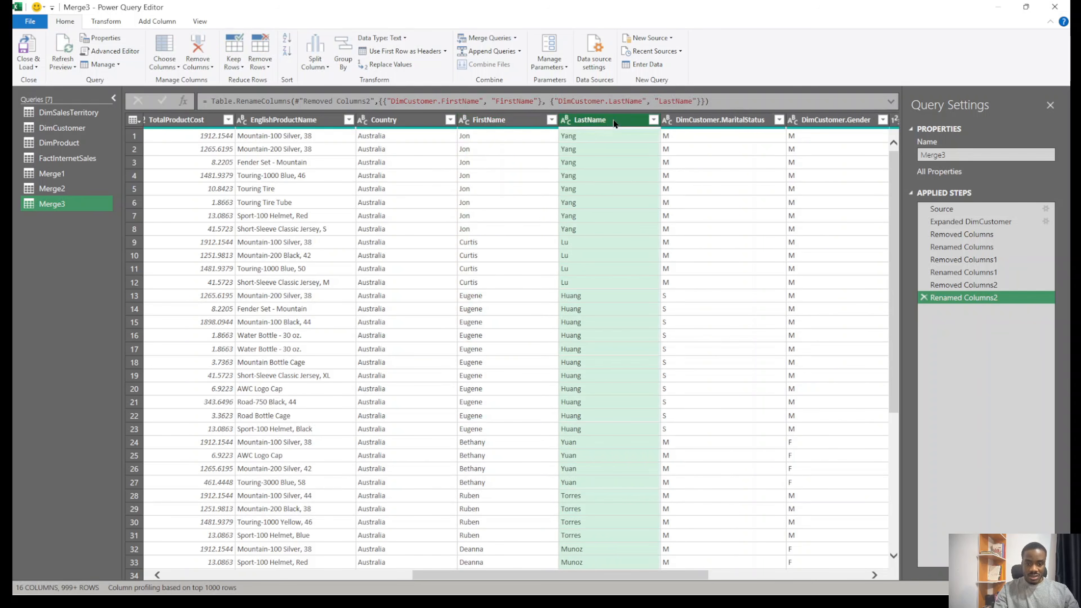
Rename the DimCustomer.MaritalStatus column as MaritalStatus
click(730, 119)
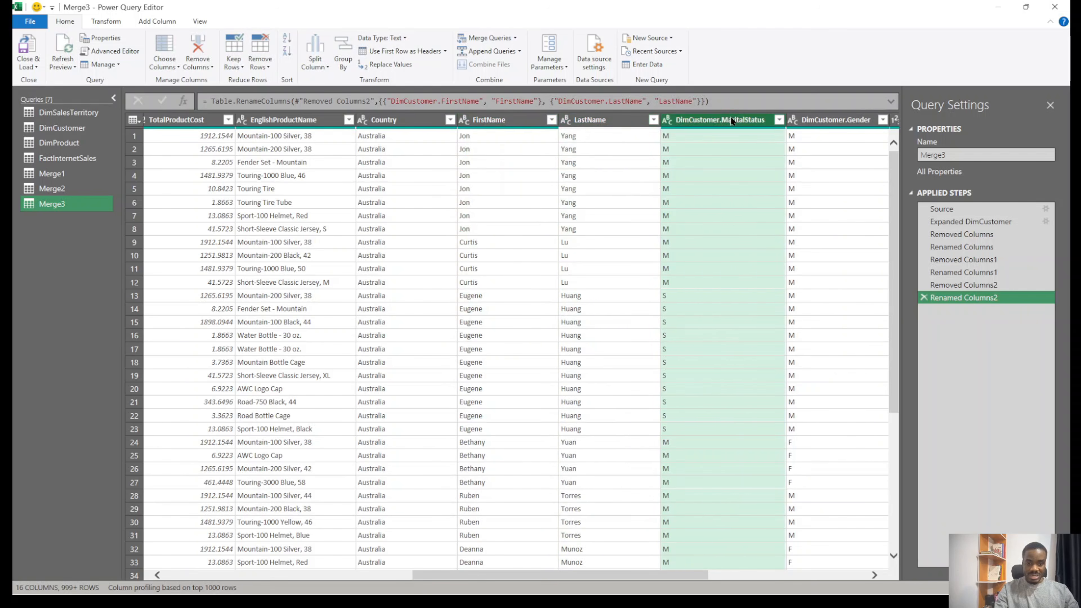
double_click(730, 120)
drag(677, 120, 718, 120)
key(BackSpace)
key(Return)
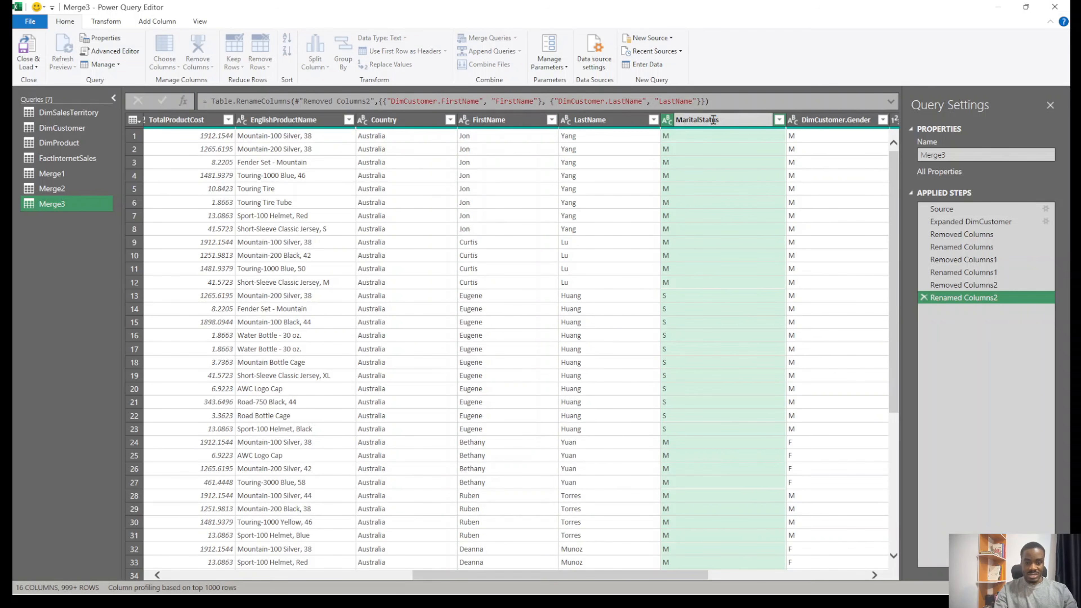
Rename the DimCustomer.Gender column as Gender
click(801, 123)
double_click(801, 122)
double_click(800, 119)
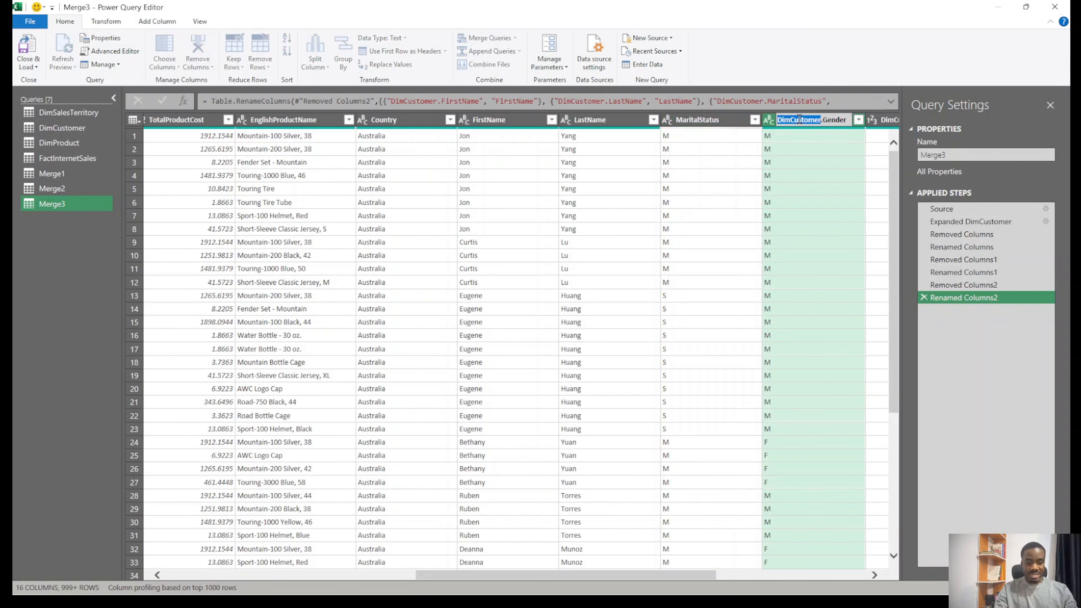
key(Delete)
key(Delete)
key(Return)
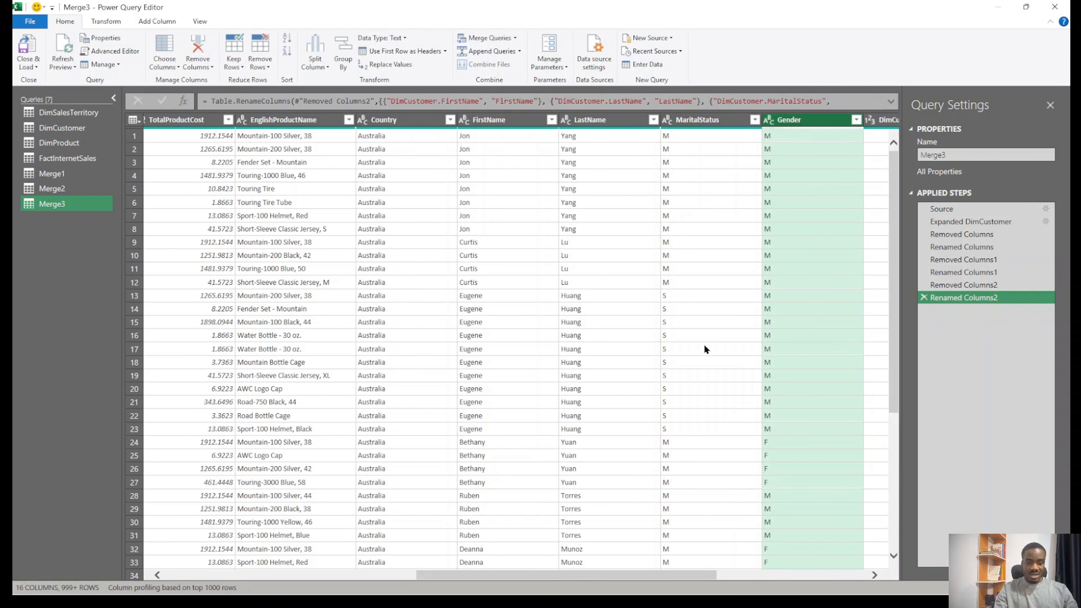
Rename the DimCustomer.YearlyIncome column as YearlyIncome
drag(698, 577, 848, 576)
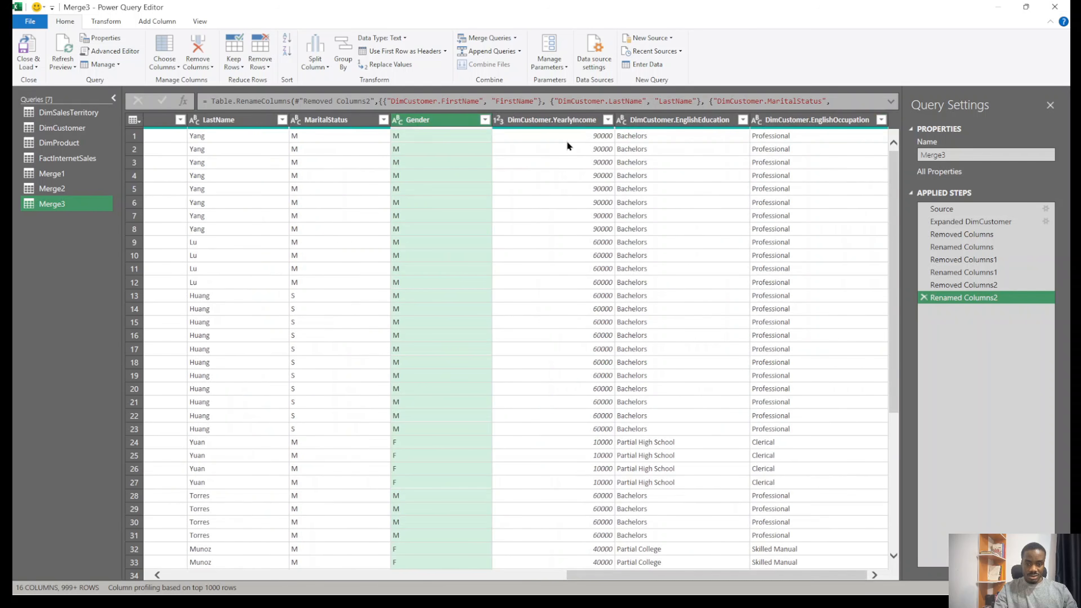
double_click(539, 119)
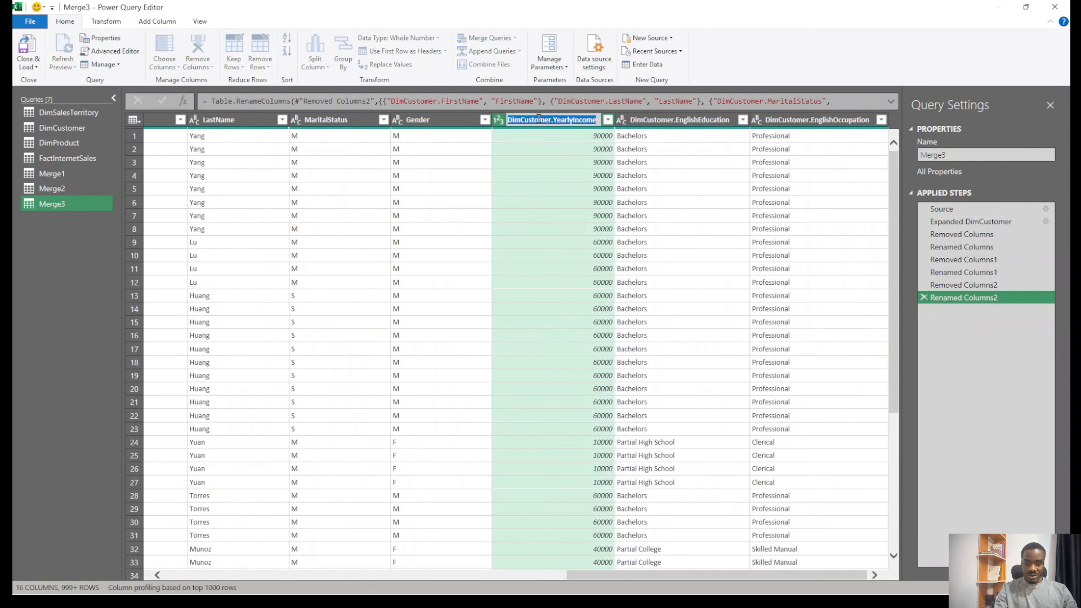
double_click(520, 121)
key(Delete)
key(Delete)
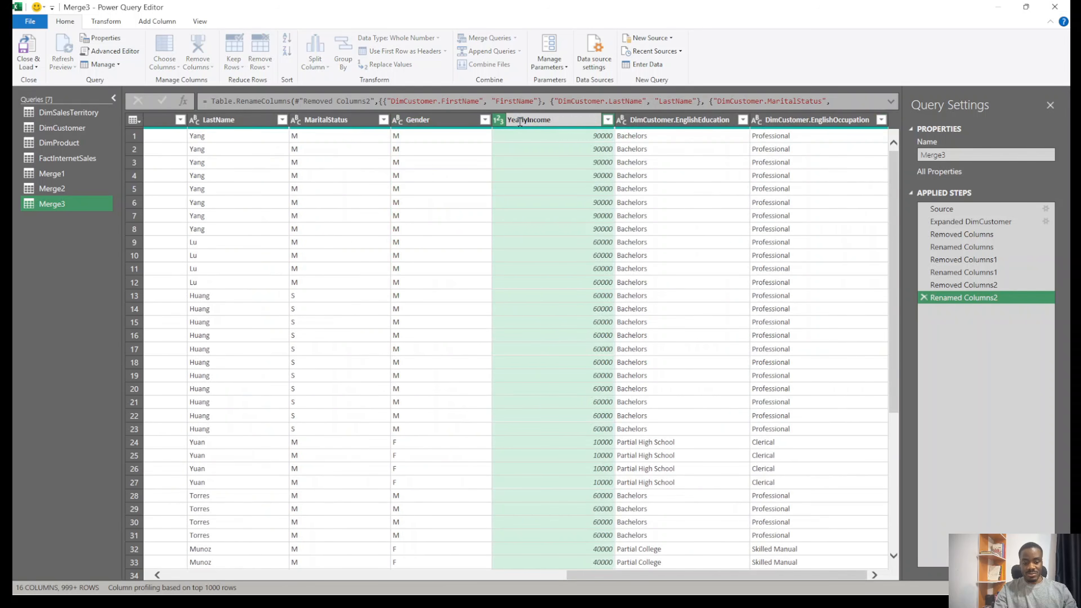
key(Return)
Rename the DimCustomer.EnglishEducation column as EnglishEducation
double_click(680, 119)
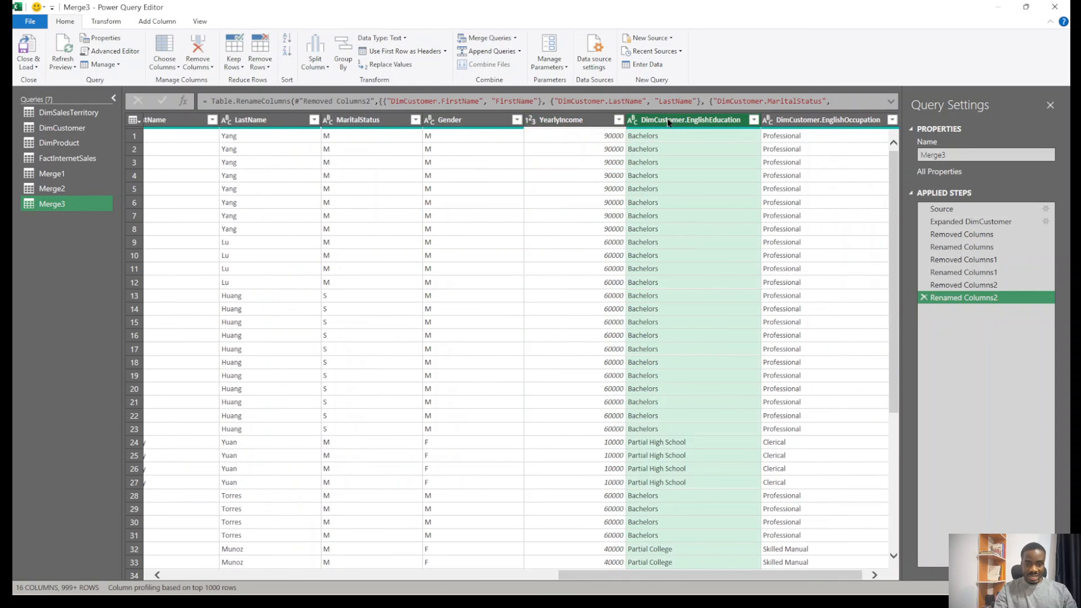
double_click(666, 119)
key(Delete)
key(Delete)
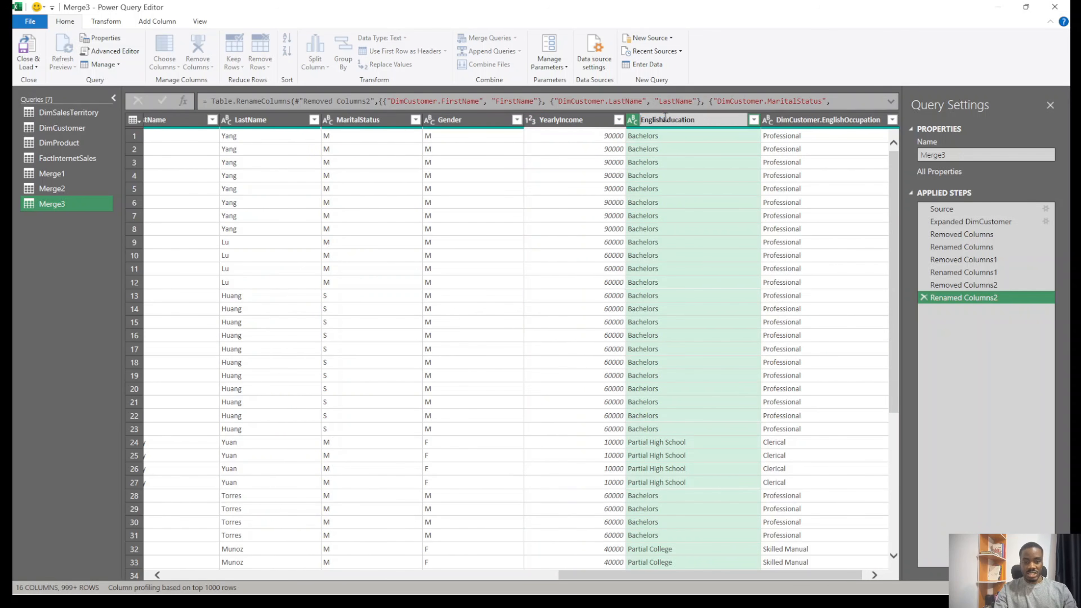
key(Return)
Rename the DimCustomer.EnglishOccupation column as Occupation, dropping both the table prefix and the word English
double_click(807, 119)
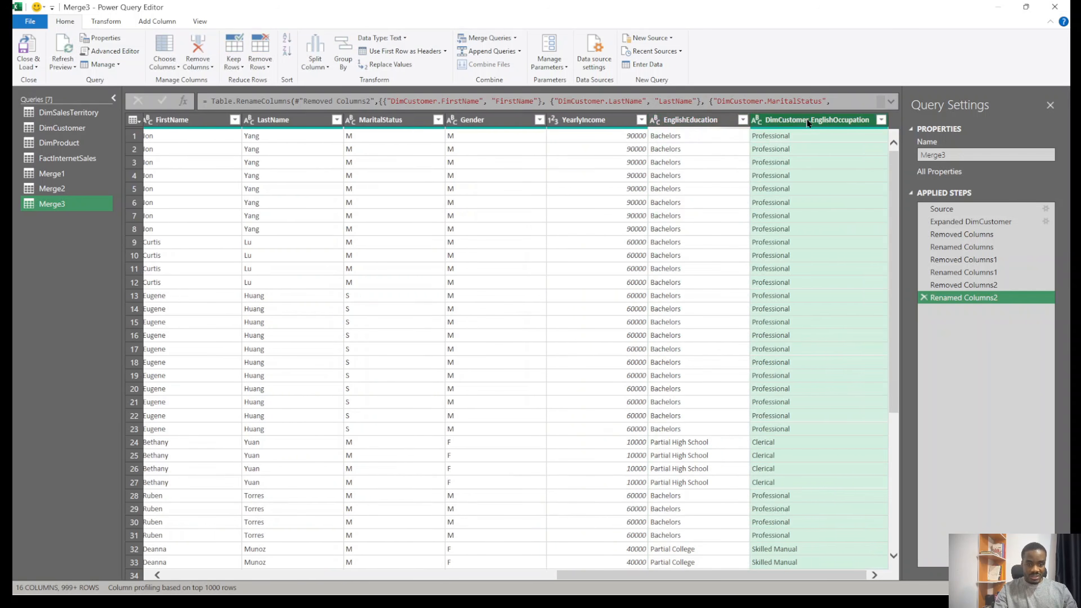
double_click(781, 120)
key(Delete)
key(Delete)
key(Delete)
key(Delete)
key(Delete)
key(Delete)
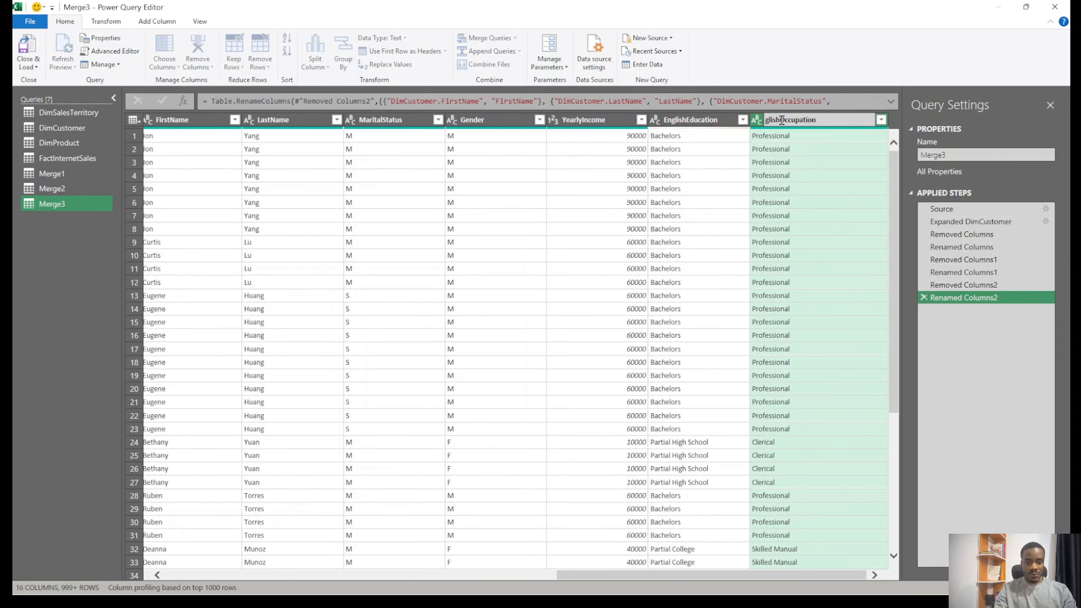
key(Delete)
key(Delete)
key(Delete)
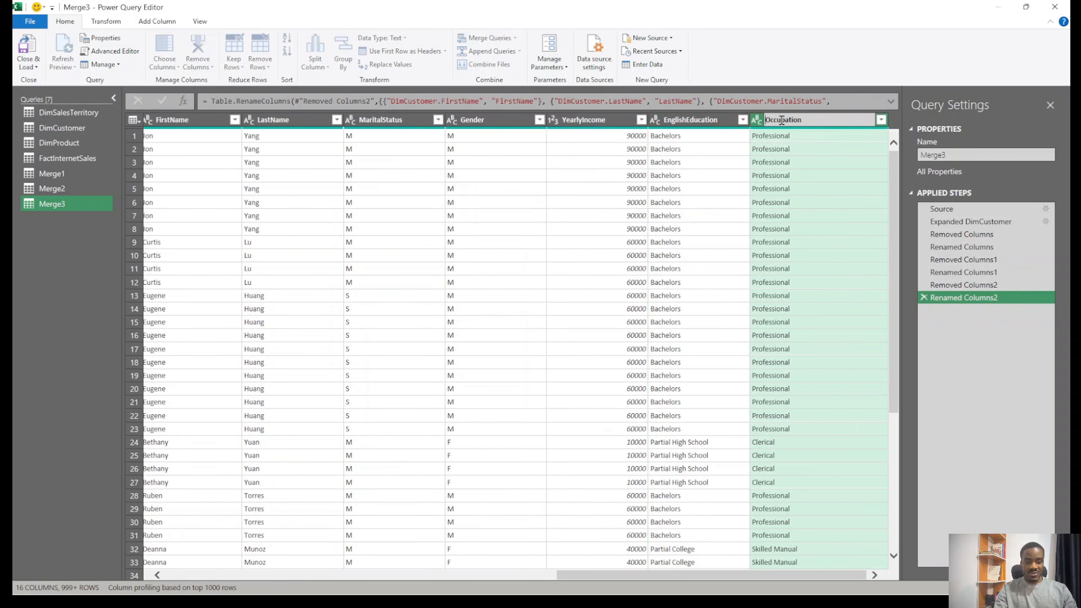
key(Return)
Shorten the EnglishEducation column name to Education, and close the query editor, loading the edited Merge3 query into the workbook
double_click(721, 119)
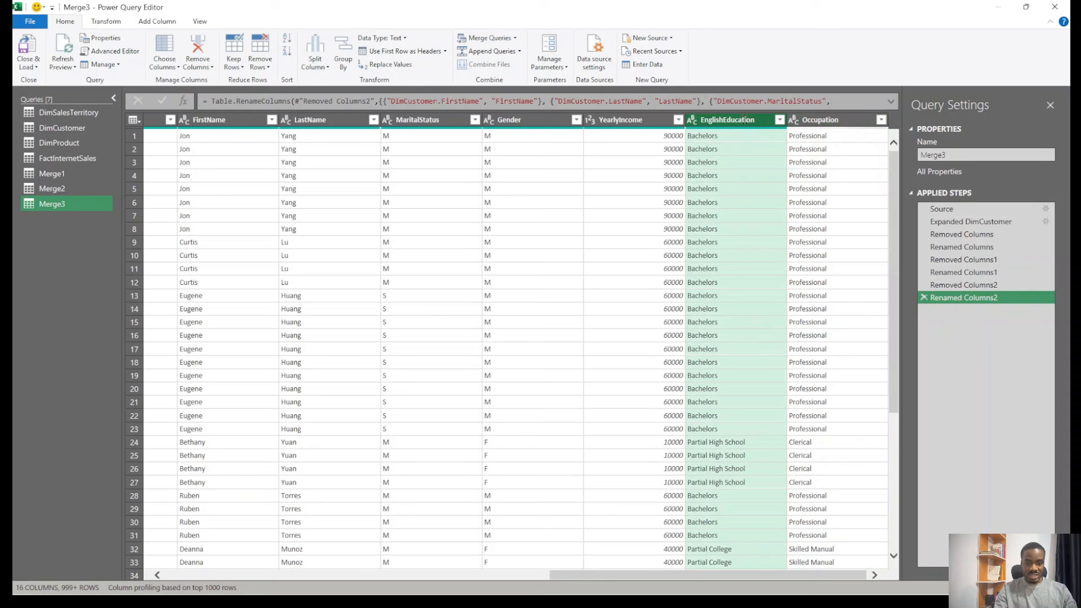
click(722, 120)
drag(723, 120, 702, 119)
key(BackSpace)
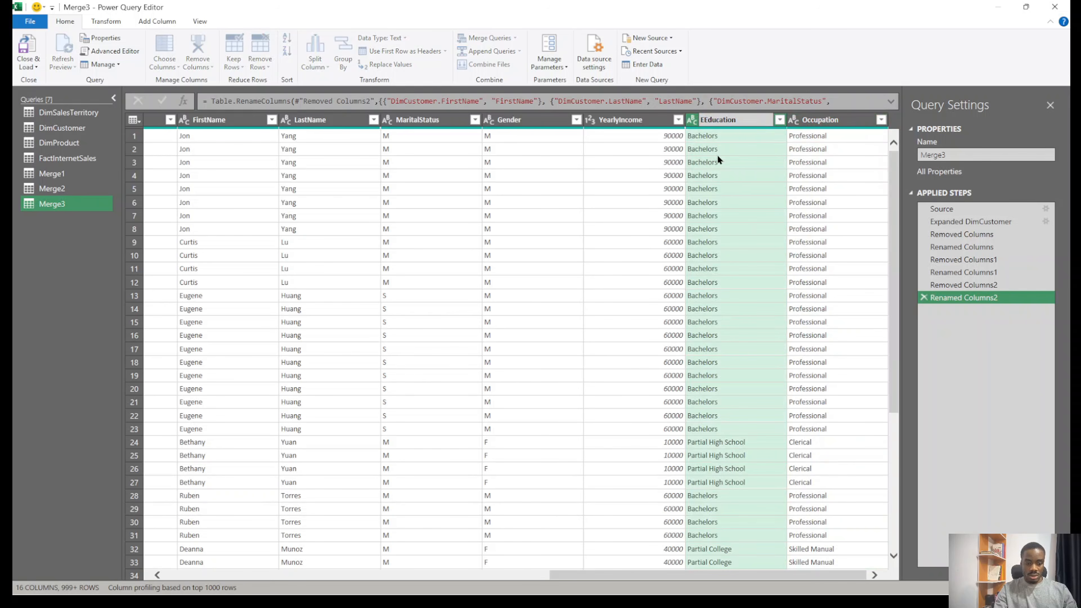
key(BackSpace)
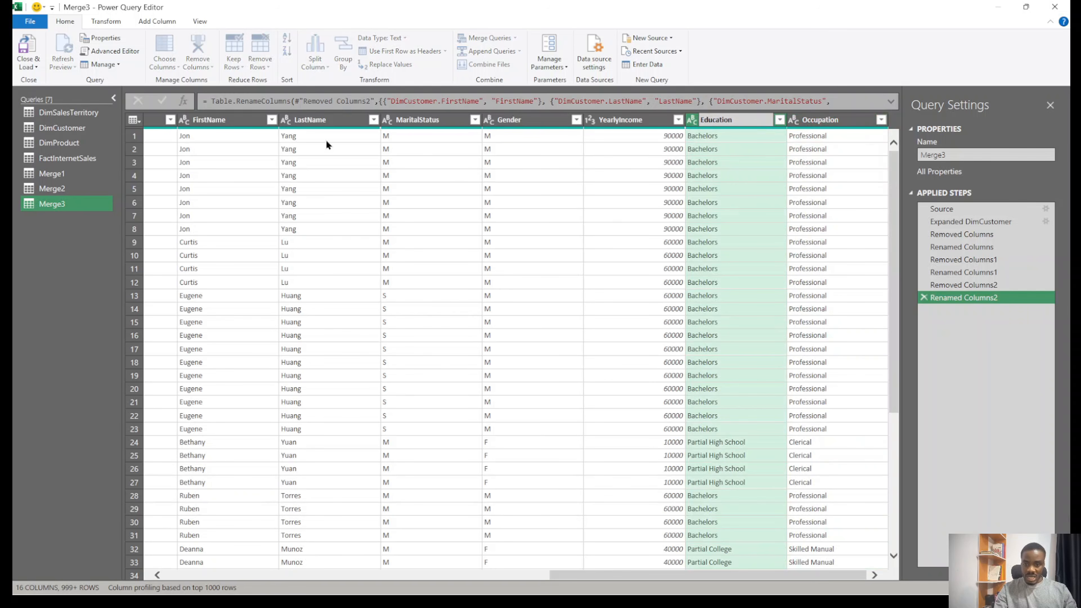
click(769, 242)
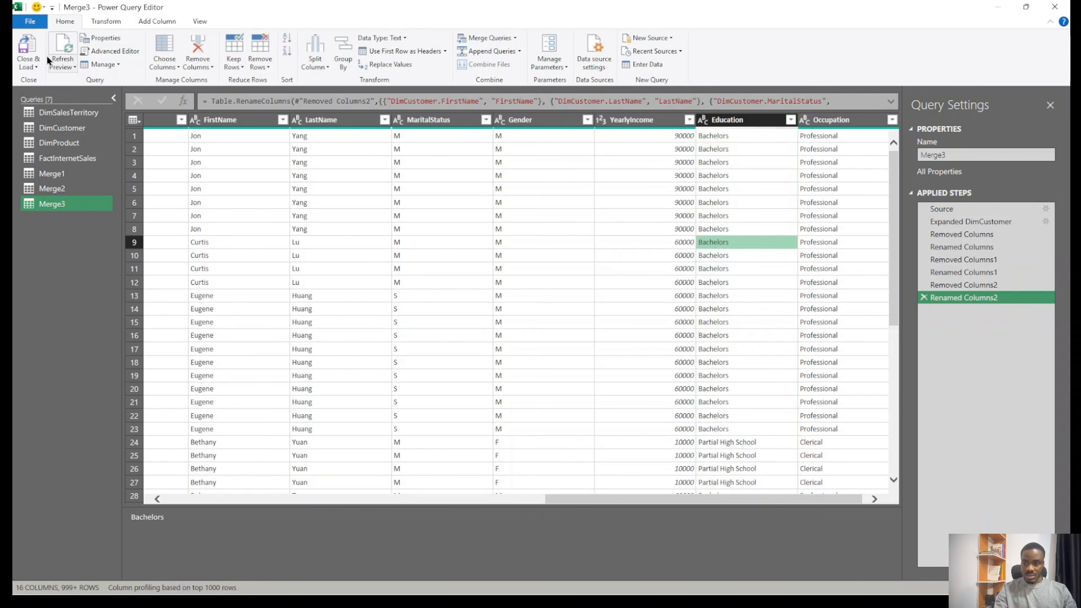
click(26, 45)
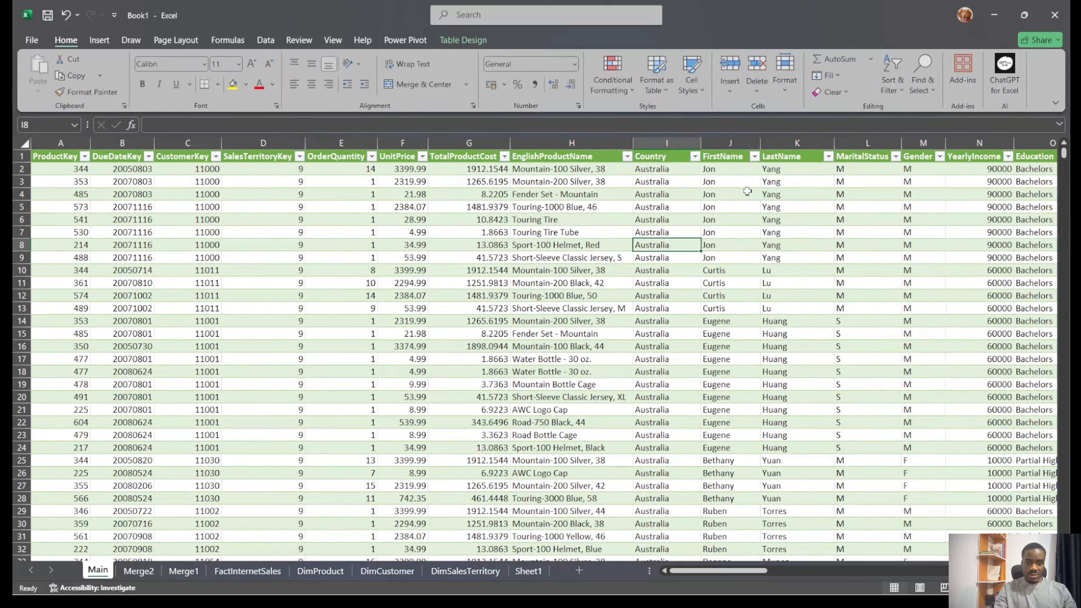
click(647, 220)
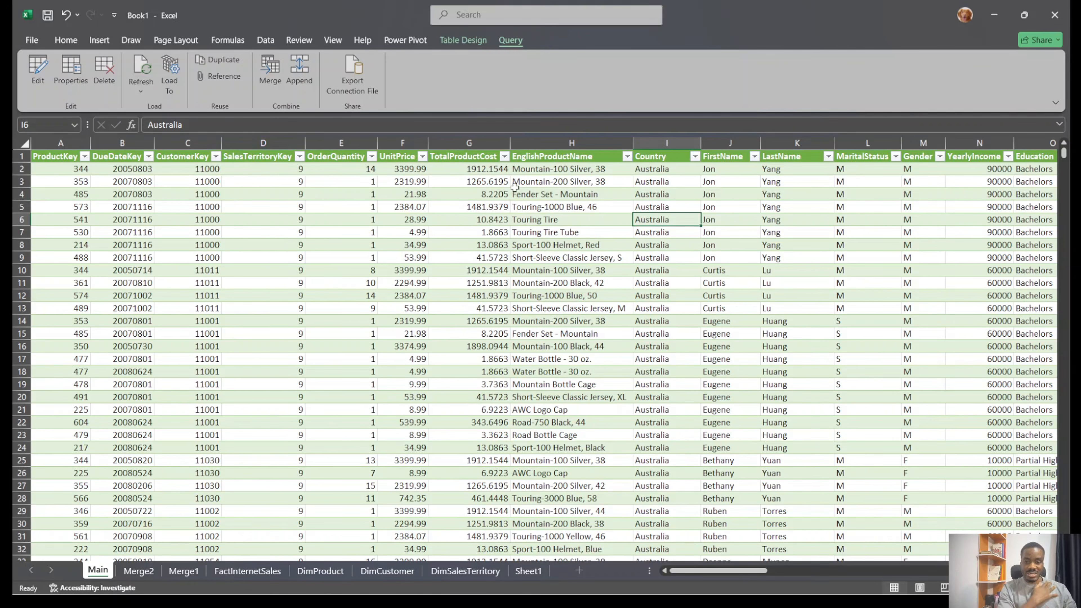
Insert two blank columns before the TotalProductCost column in the Main sheet
click(489, 145)
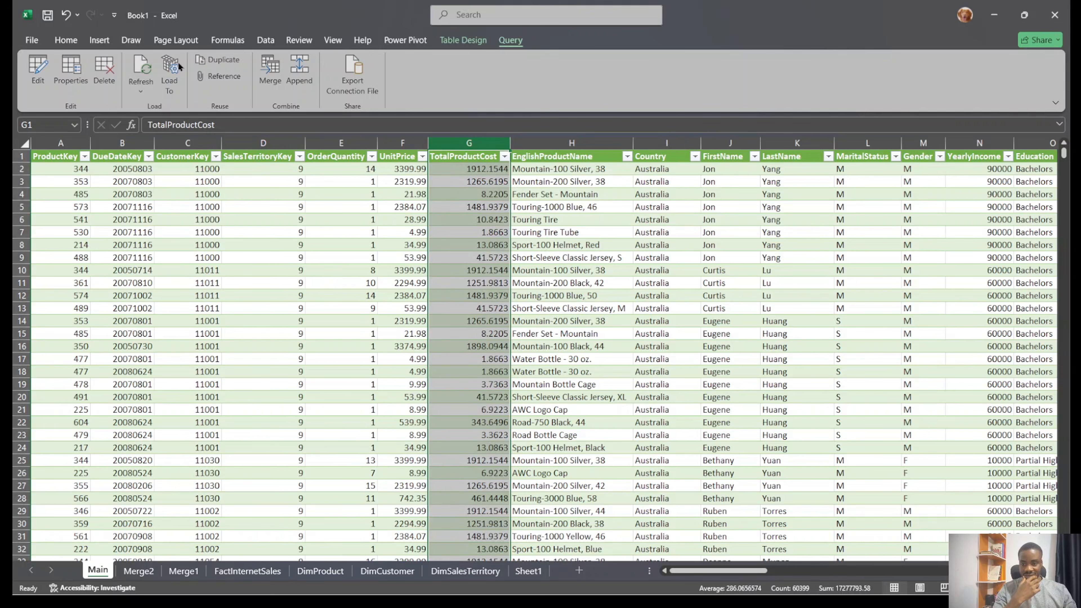
click(53, 38)
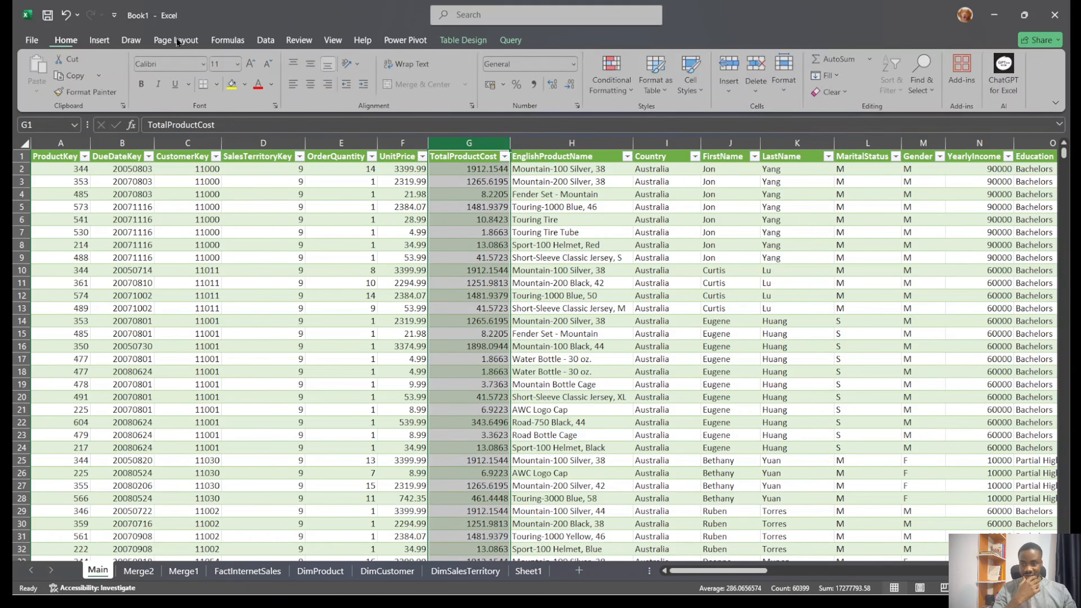
click(729, 64)
click(729, 64)
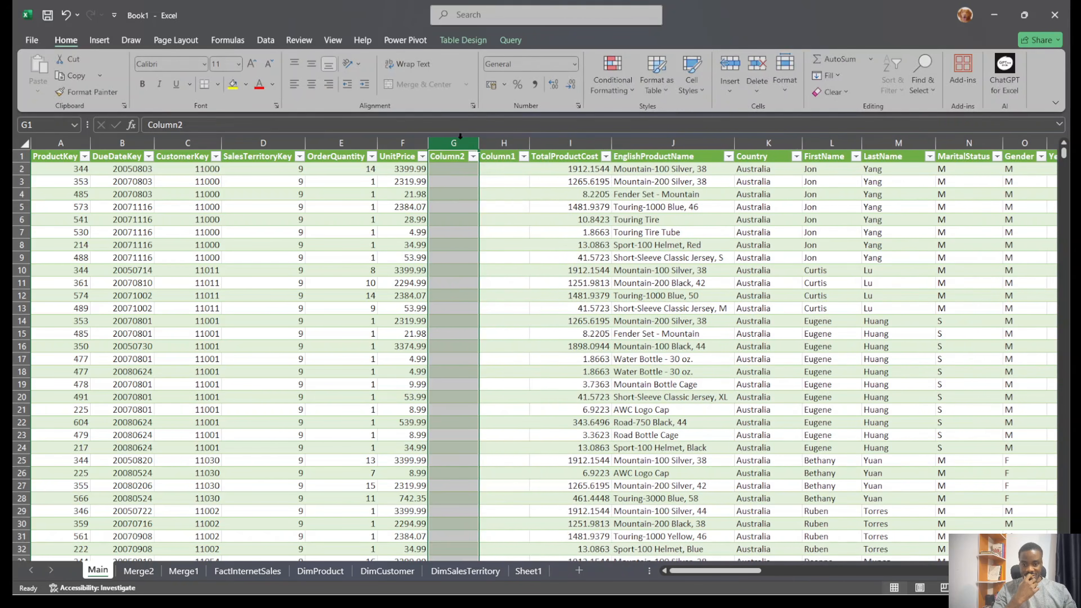
Name the two blank columns after UnitPrice Revenue and COGS
click(452, 157)
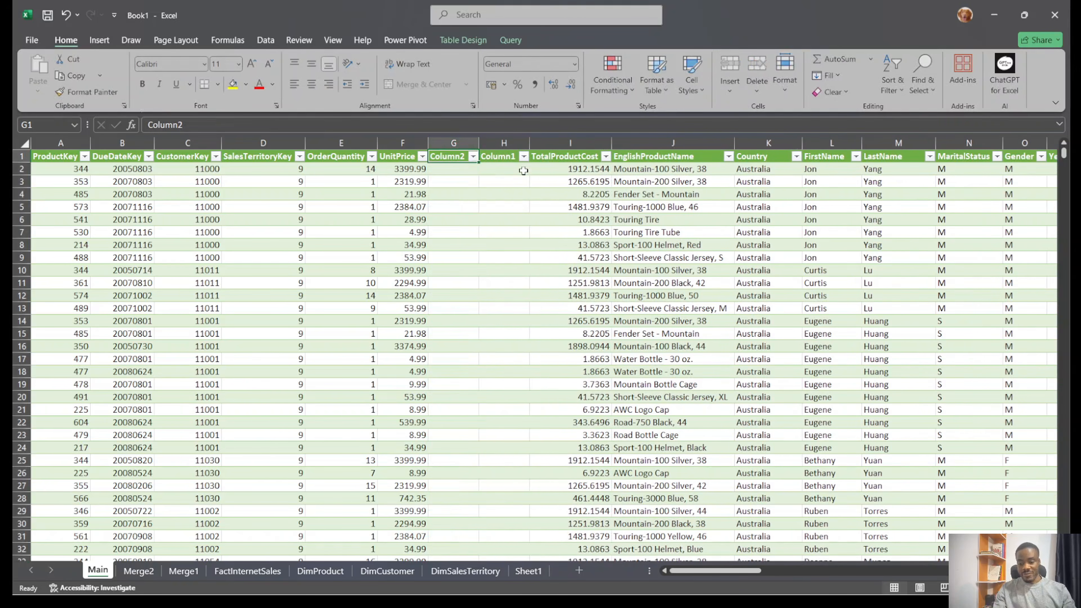
text(Reven)
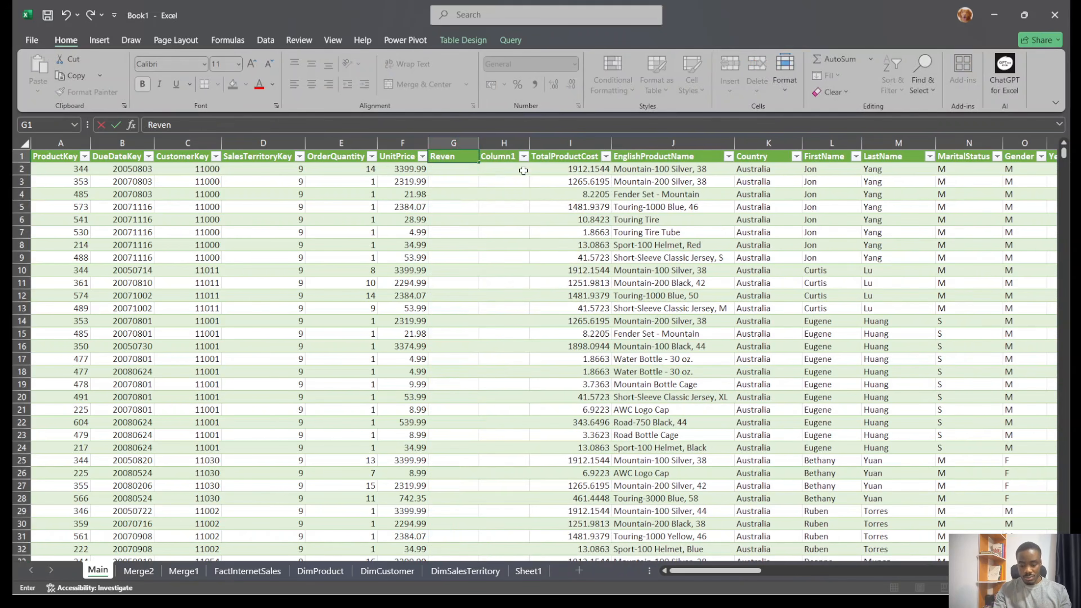
text(ue)
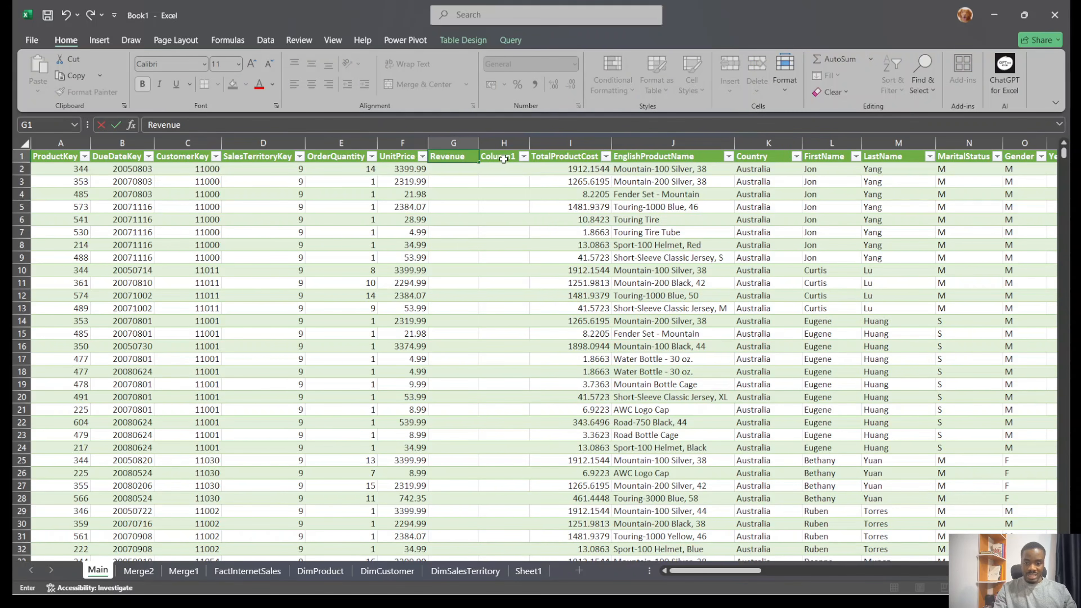
key(Tab)
text(C)
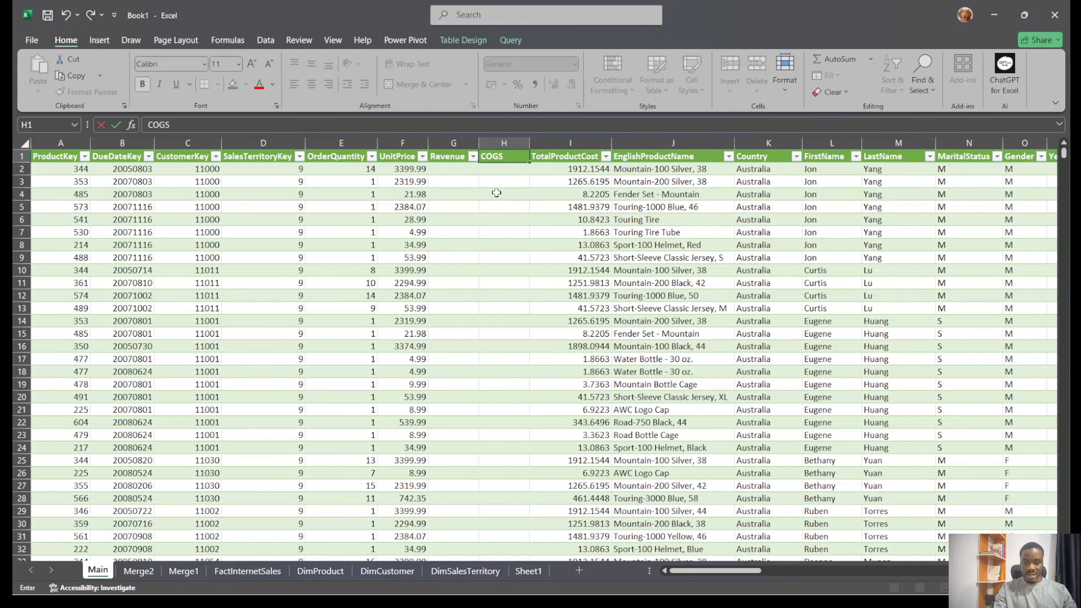
key(Return)
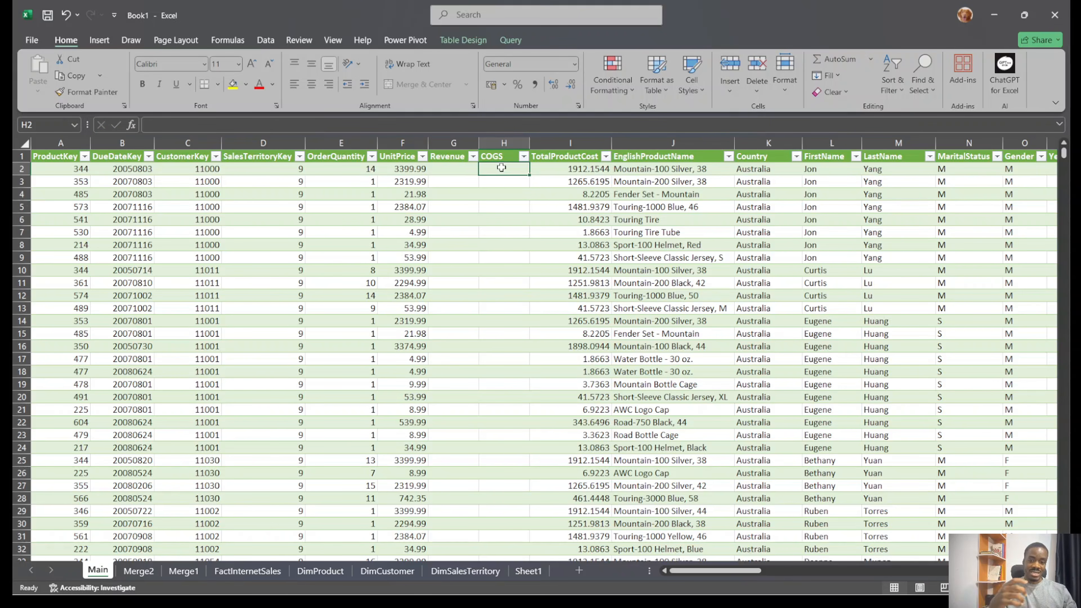
click(454, 169)
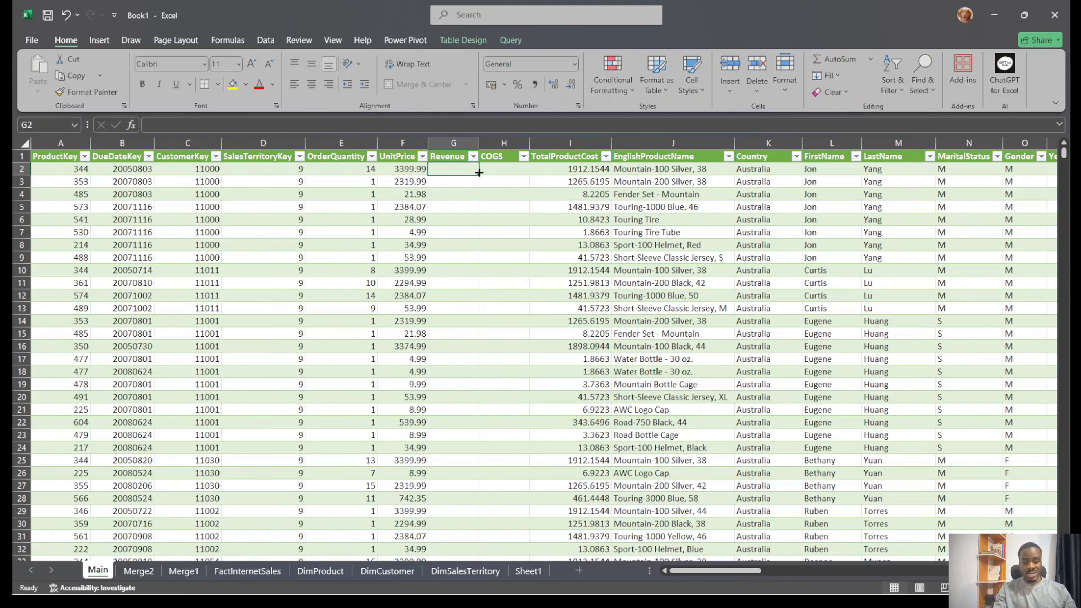
text(=)
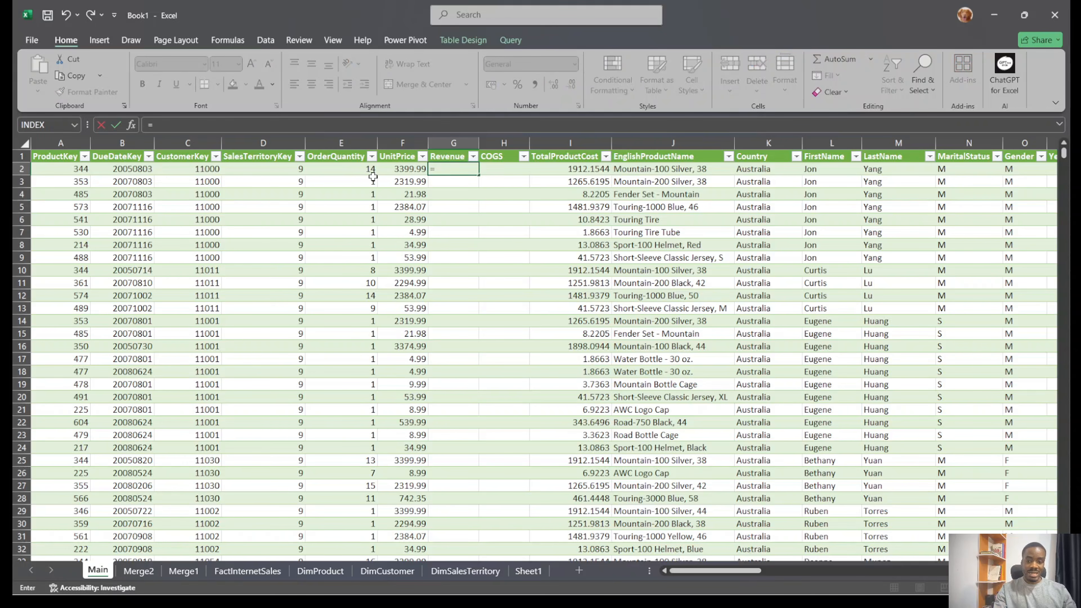
click(358, 174)
text(*)
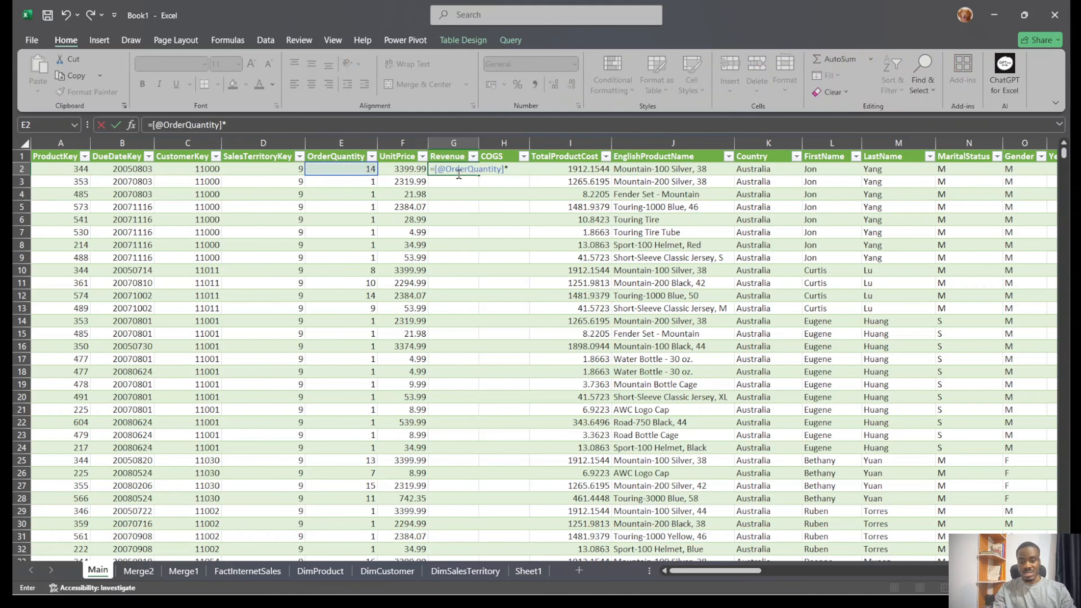
click(404, 170)
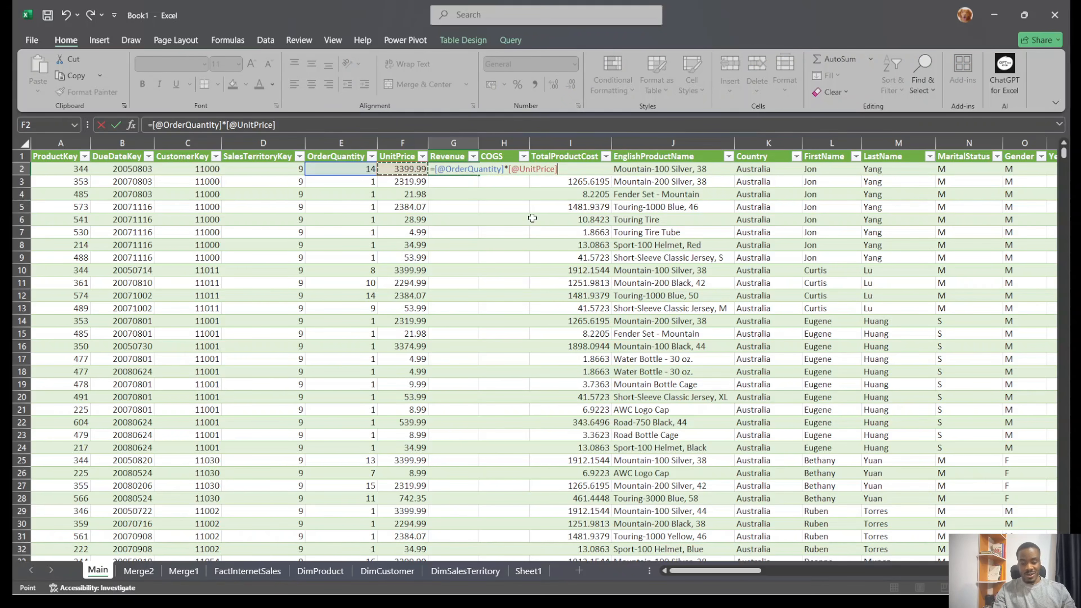
key(Return)
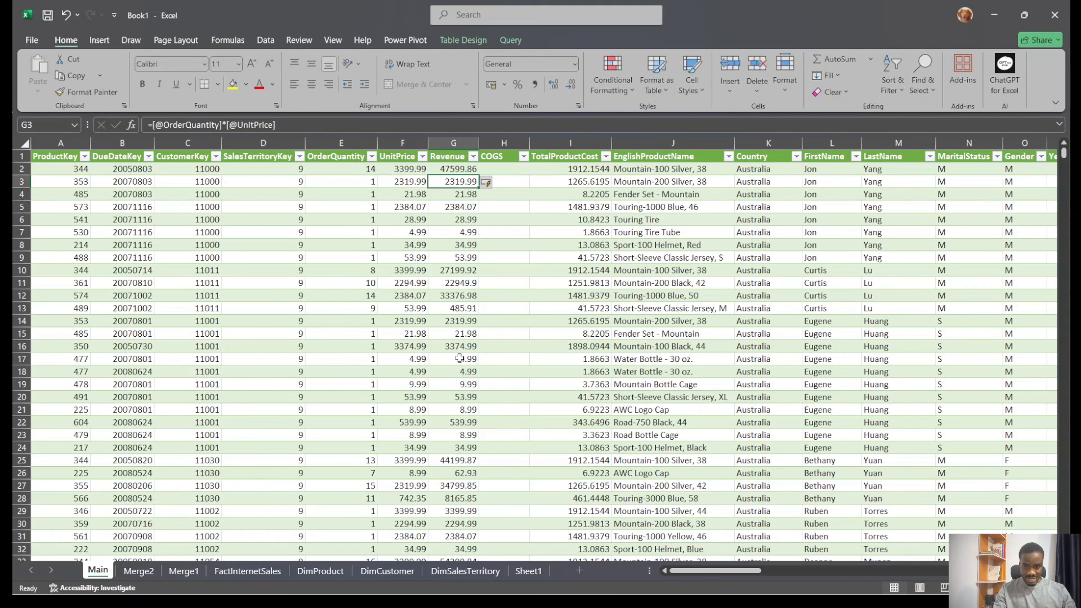
click(510, 169)
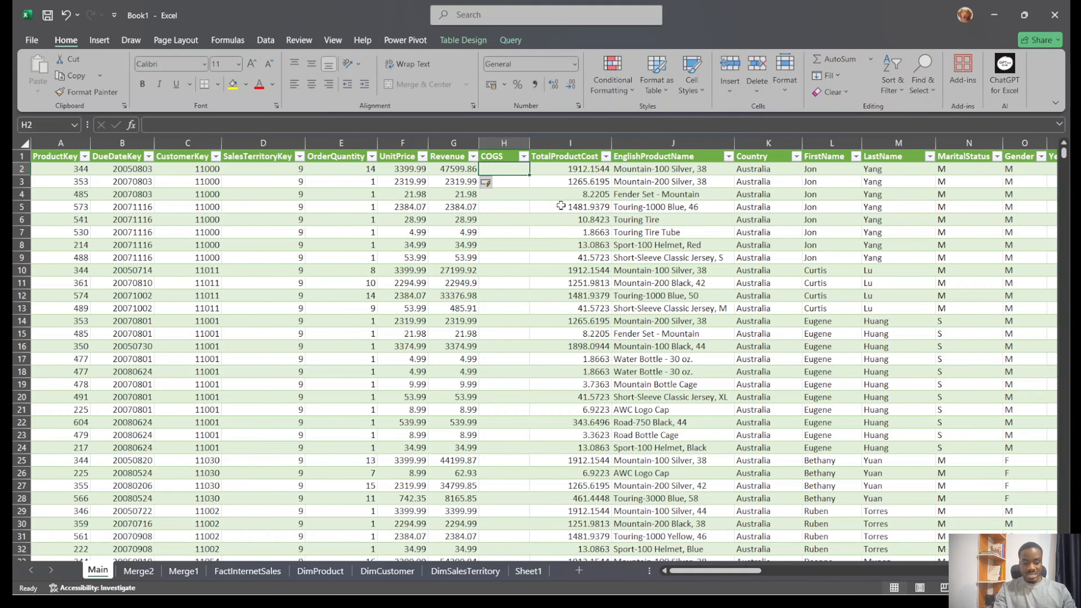
text(=)
click(361, 170)
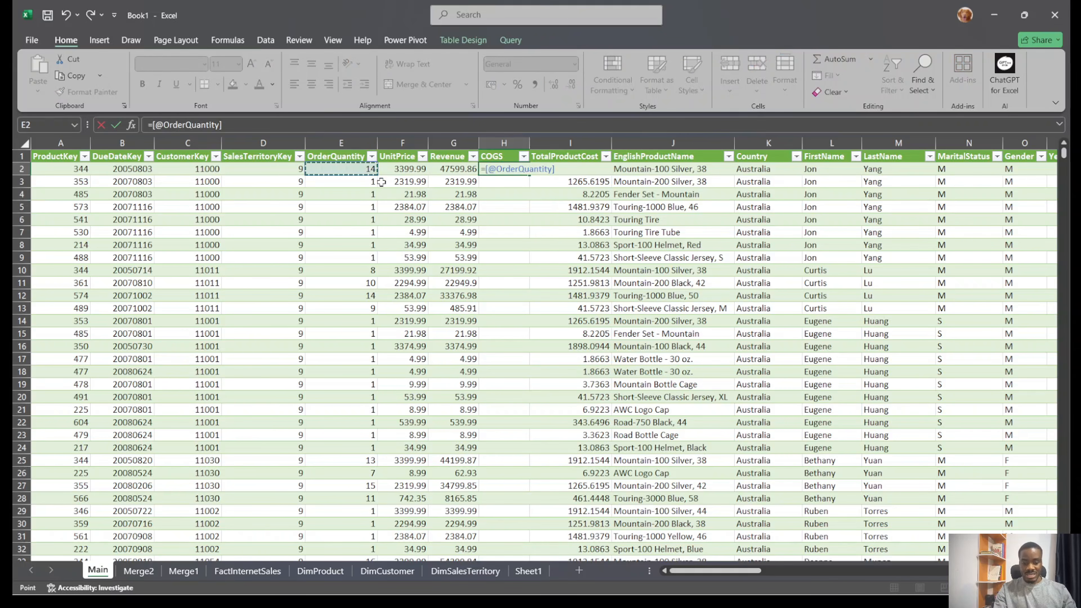
text(*)
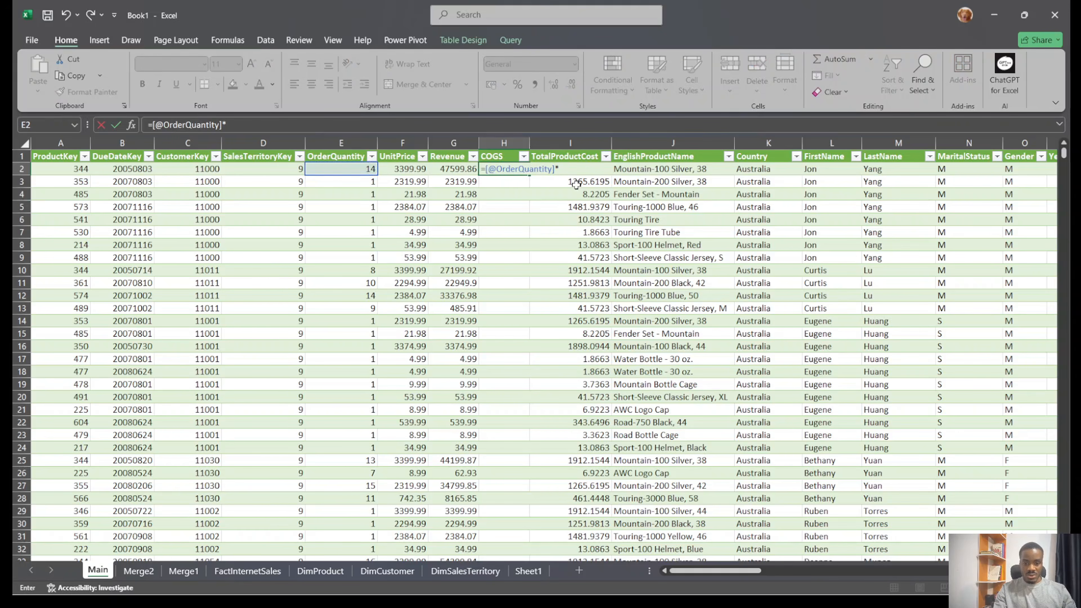
key(Escape)
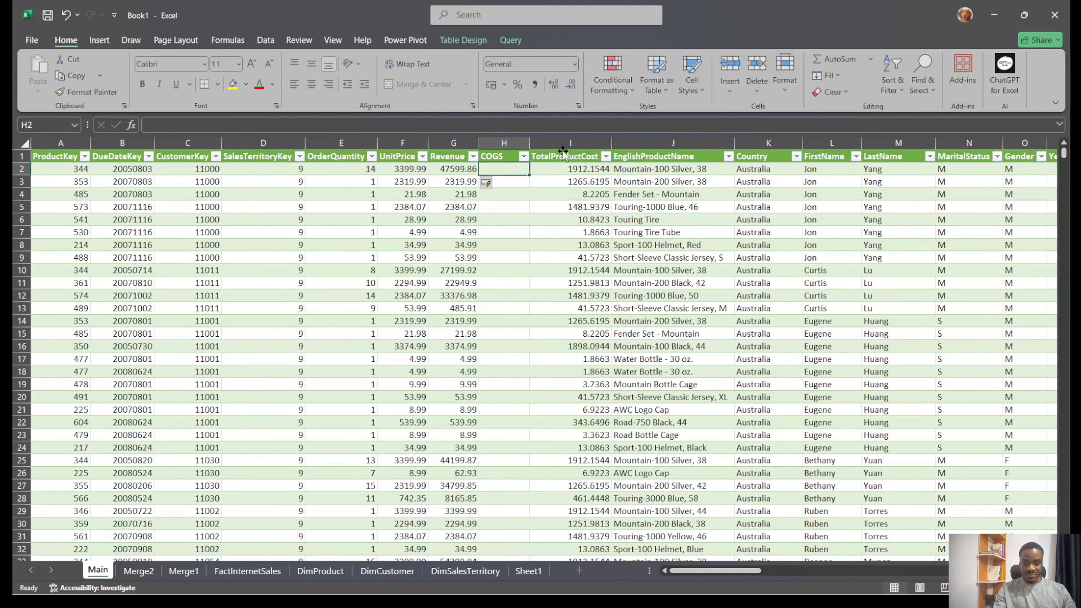
drag(532, 146, 618, 146)
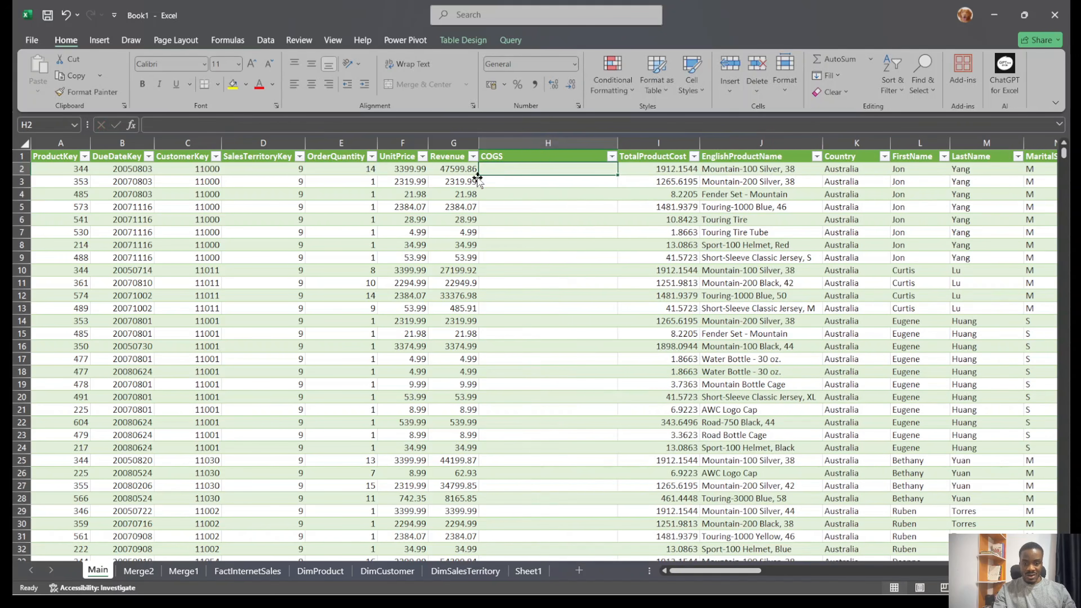
text(=)
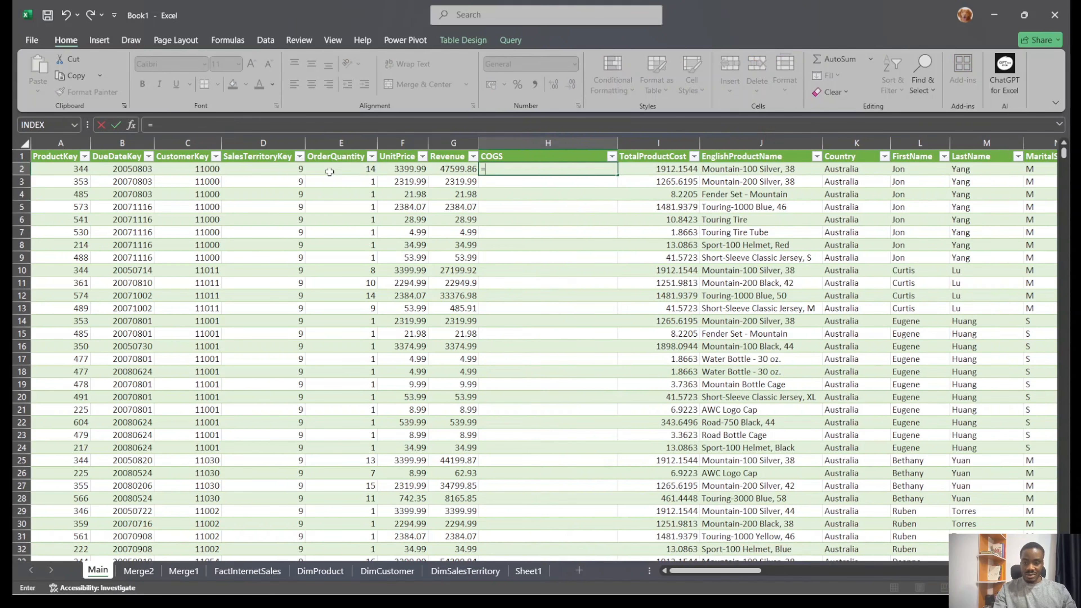
click(339, 169)
text(*)
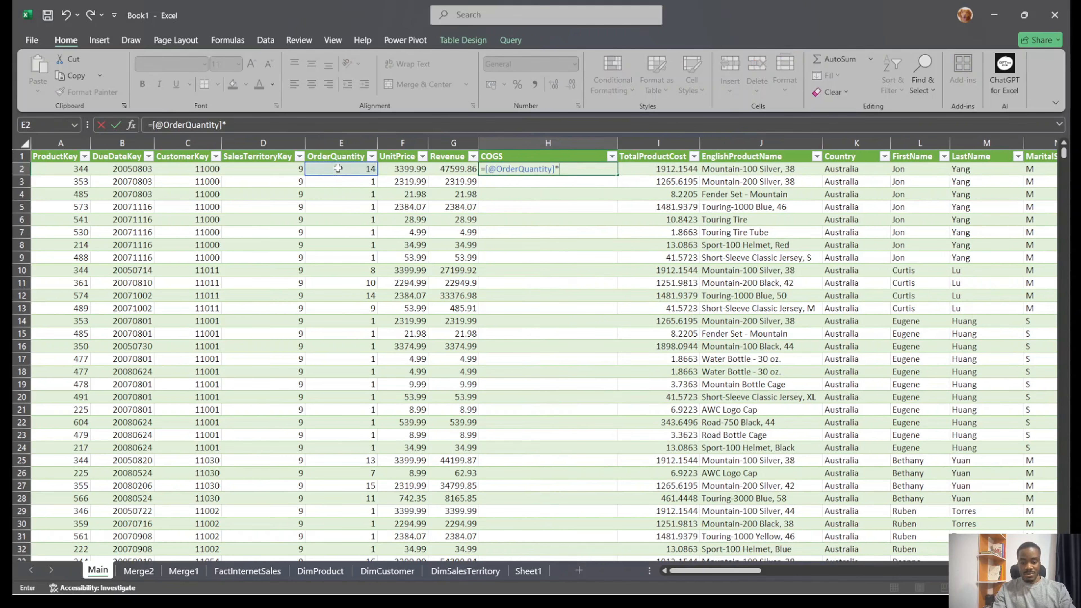
click(681, 169)
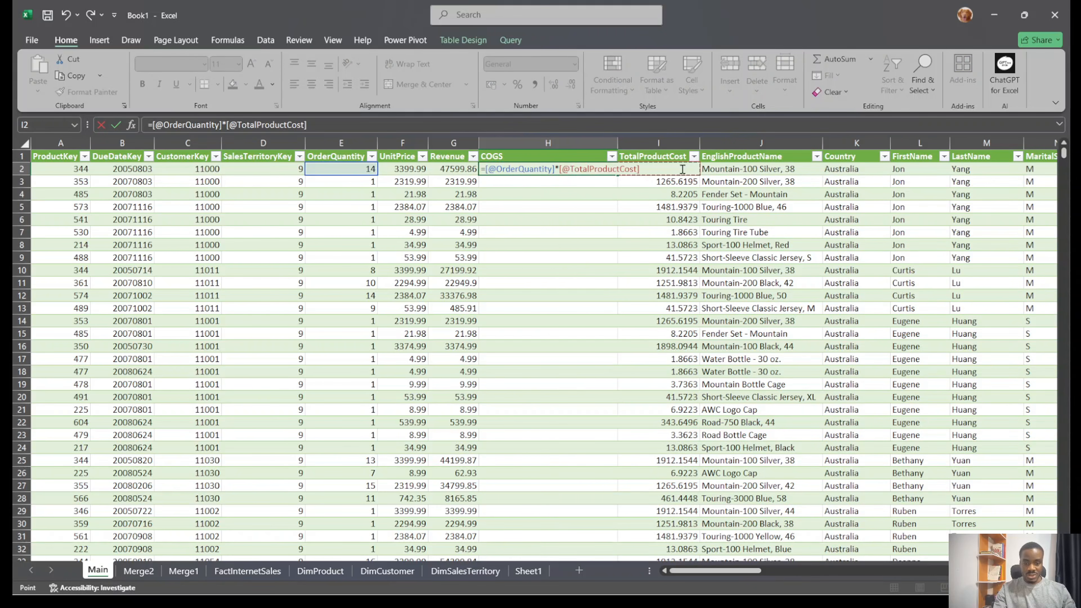
key(Return)
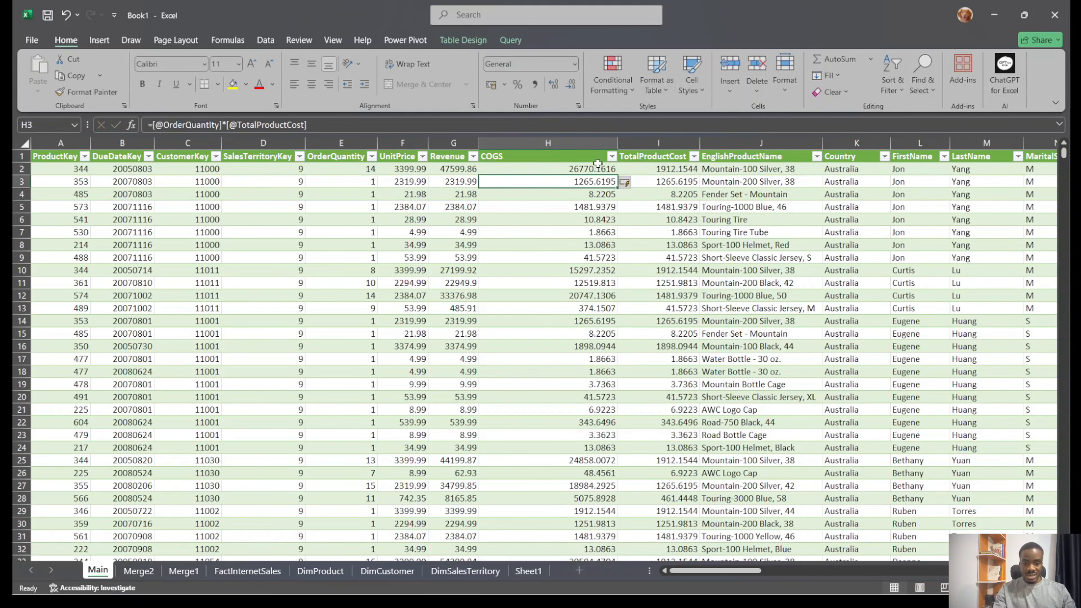
drag(616, 142, 544, 142)
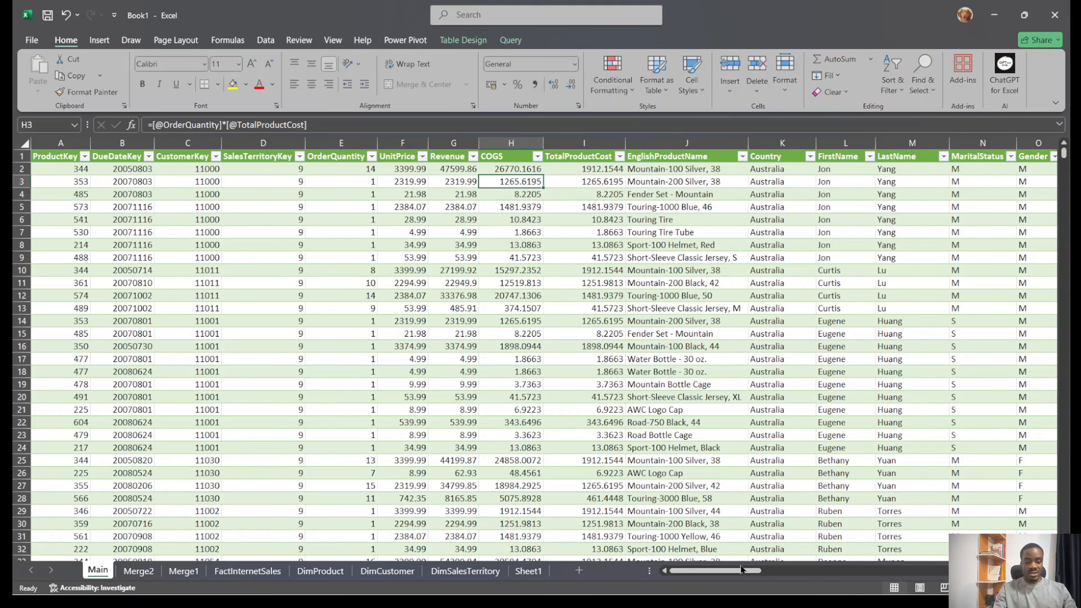
Rename the EnglishProductName column header in the Main sheet to Product
drag(734, 570, 784, 574)
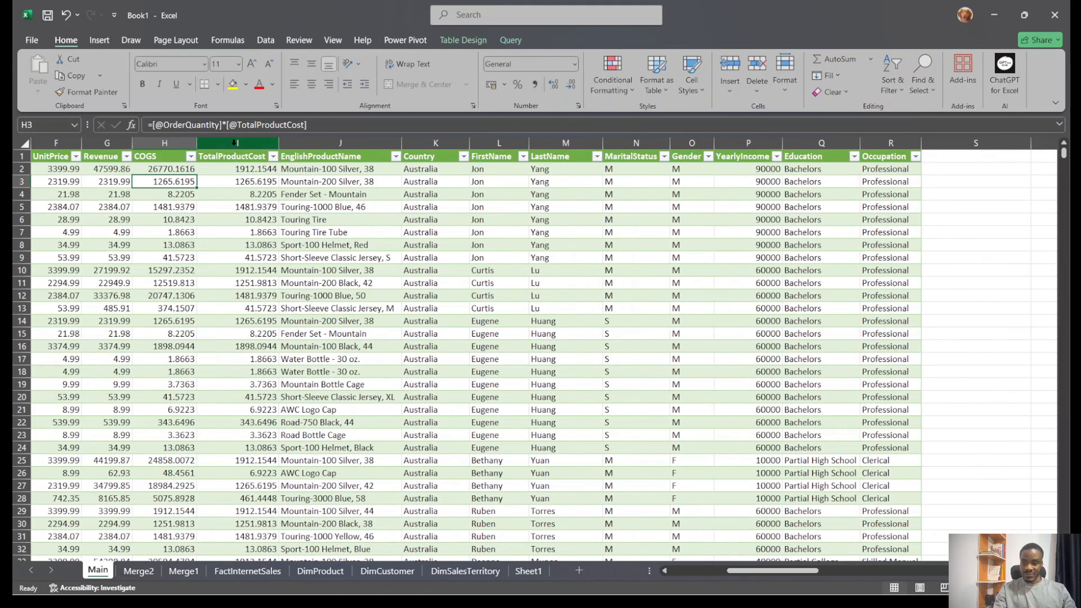
drag(329, 142, 894, 144)
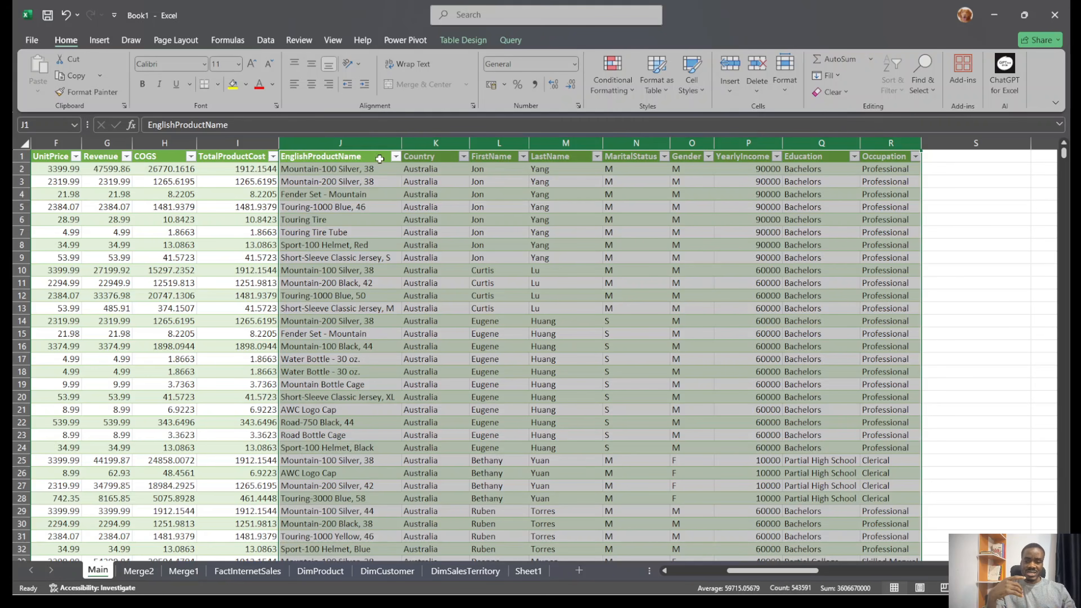
click(372, 144)
double_click(348, 157)
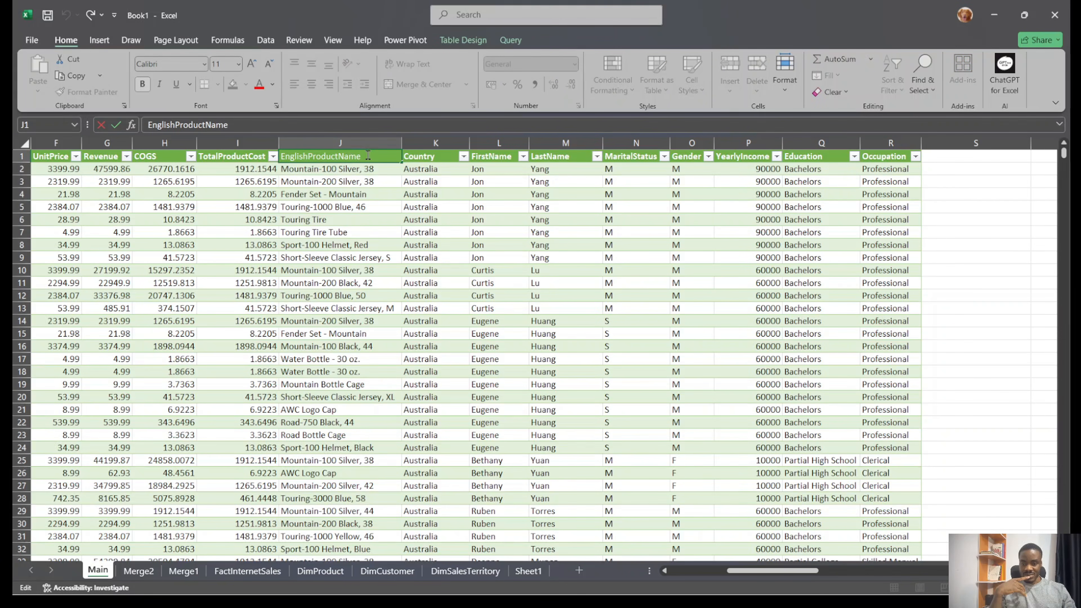
drag(368, 155, 273, 157)
text(Pr)
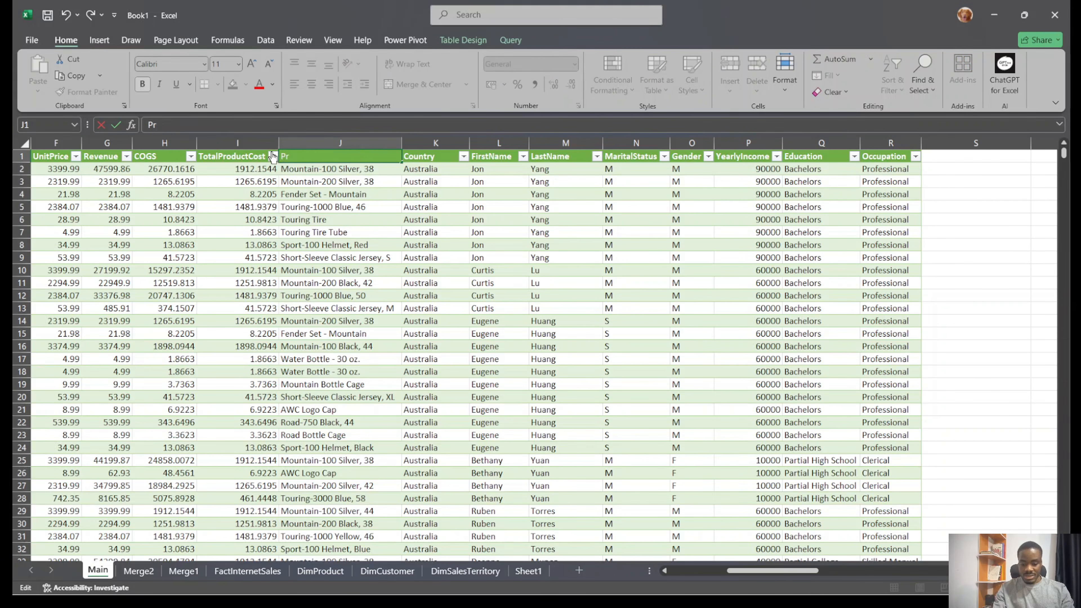
text(oduct)
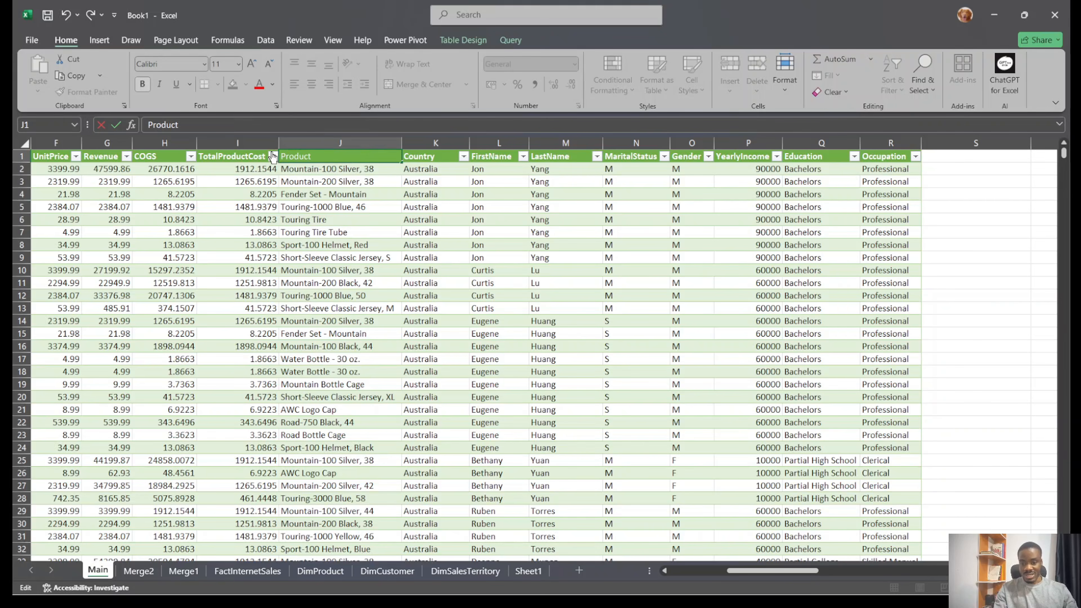
key(Return)
click(637, 222)
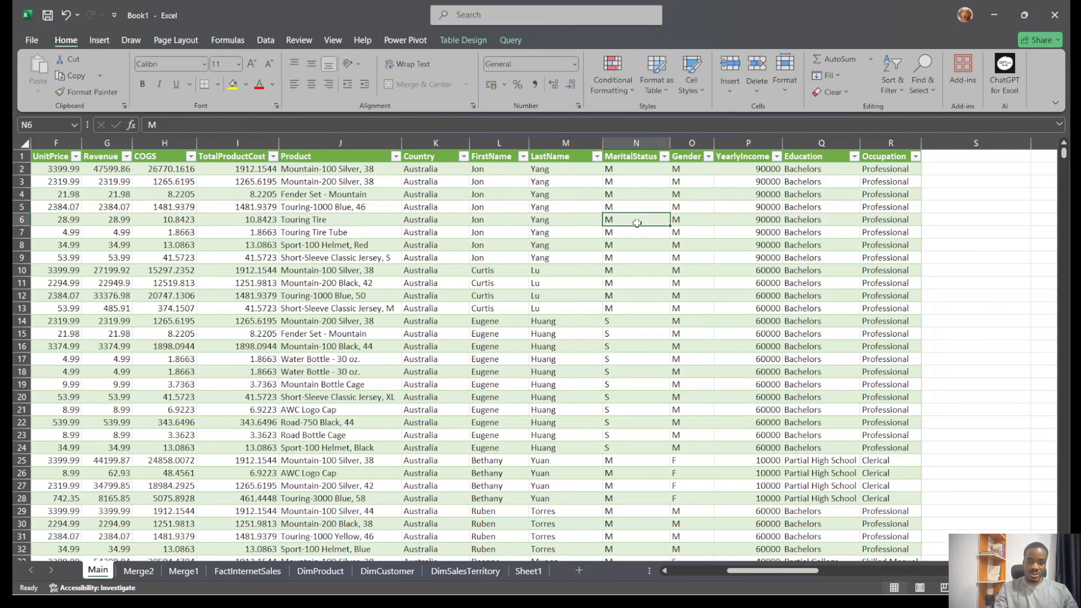
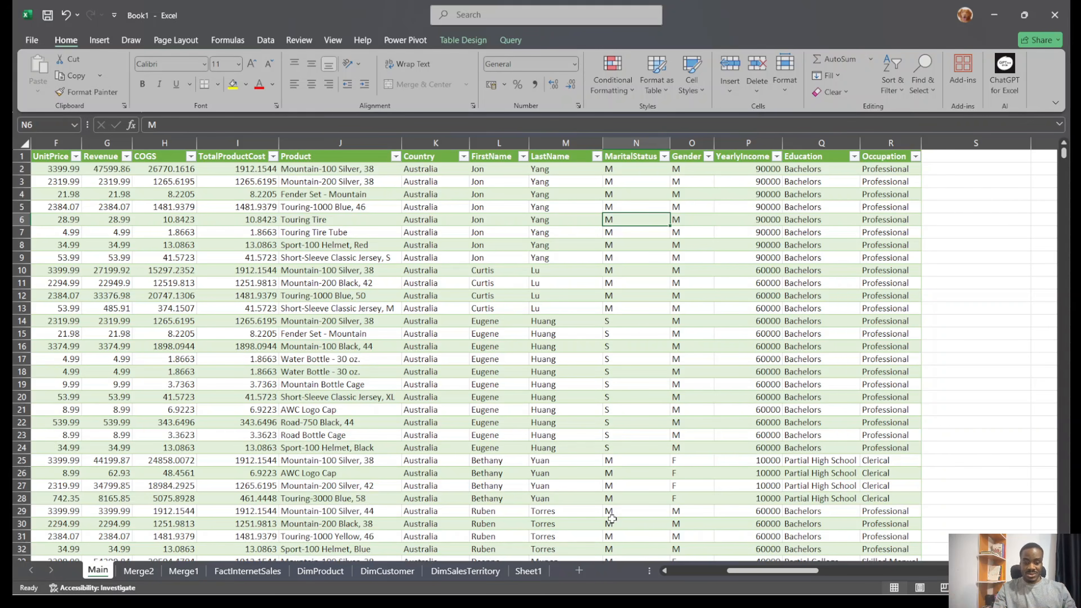
Add Product by Revenue to the list of metrics on Sheet1, in cell A5 below TotalOrder
click(432, 143)
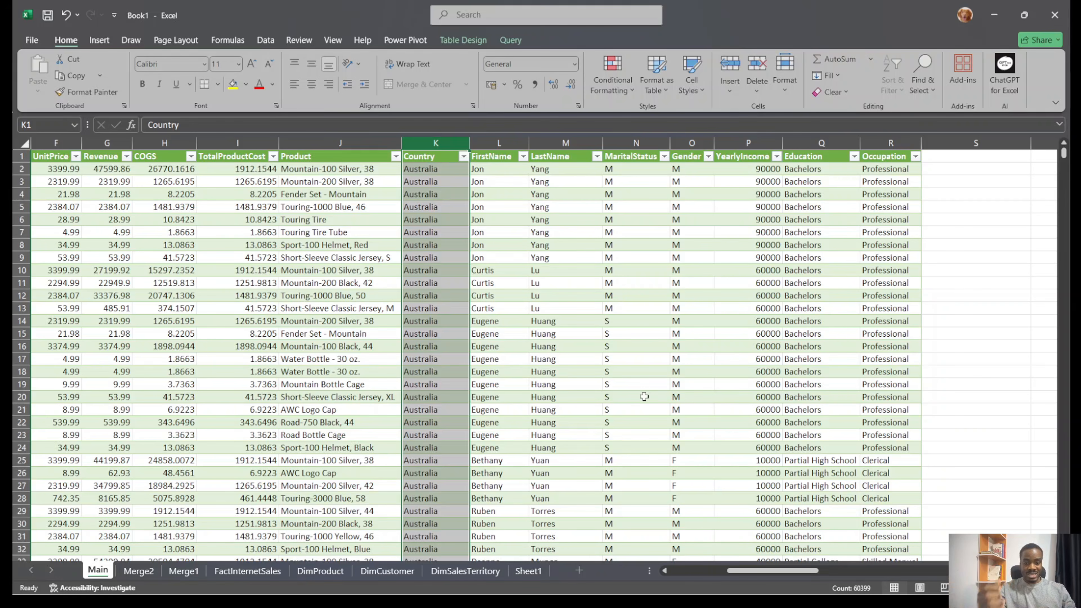
click(527, 570)
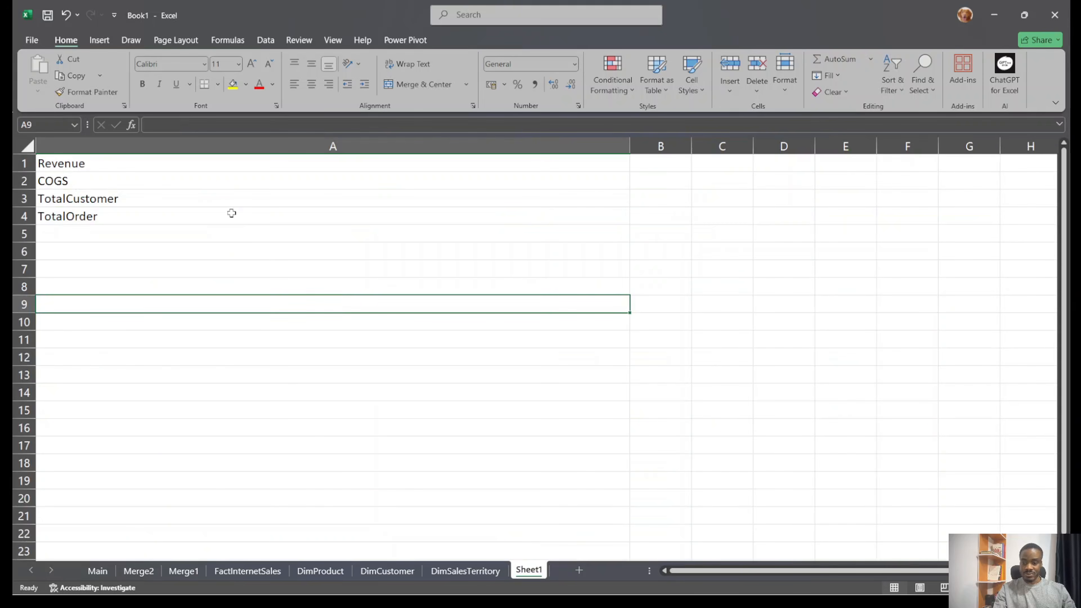
click(87, 228)
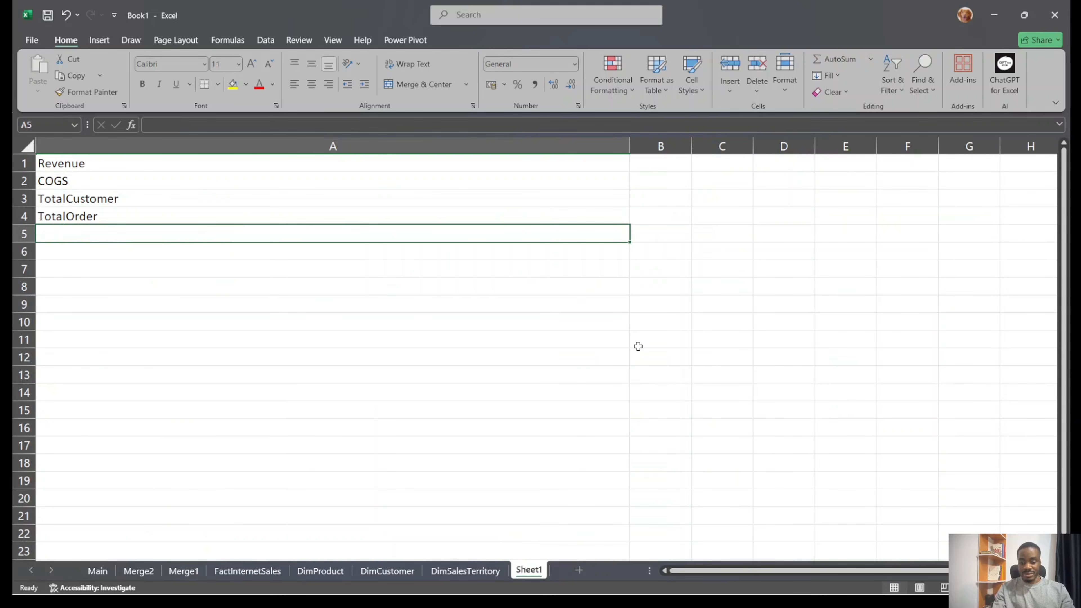
text(Product b)
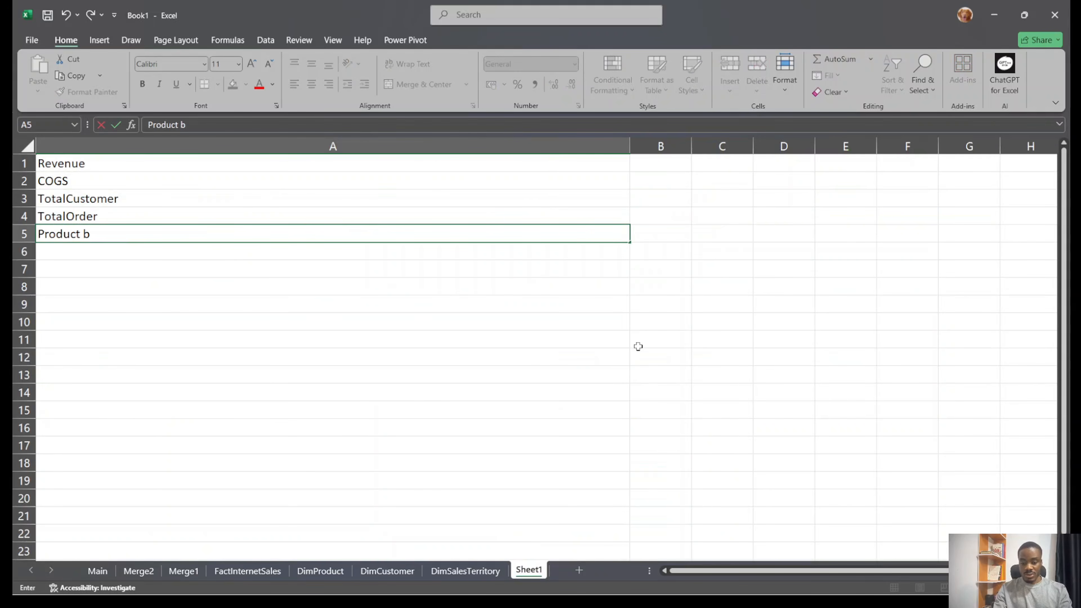
text(y Rev)
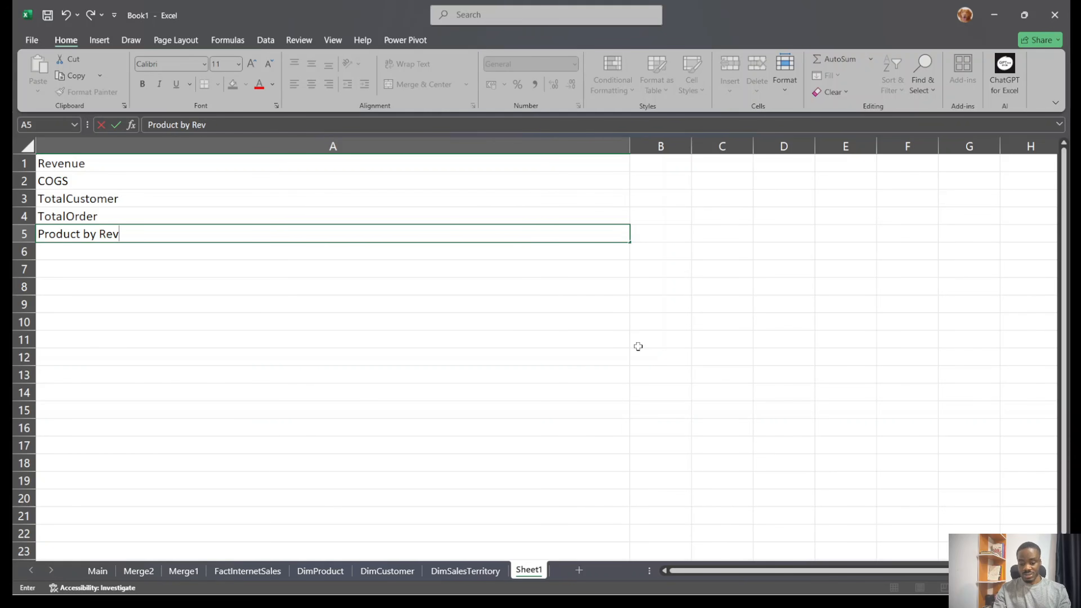
text(nu)
key(BackSpace)
key(BackSpace)
text(en)
text(nue)
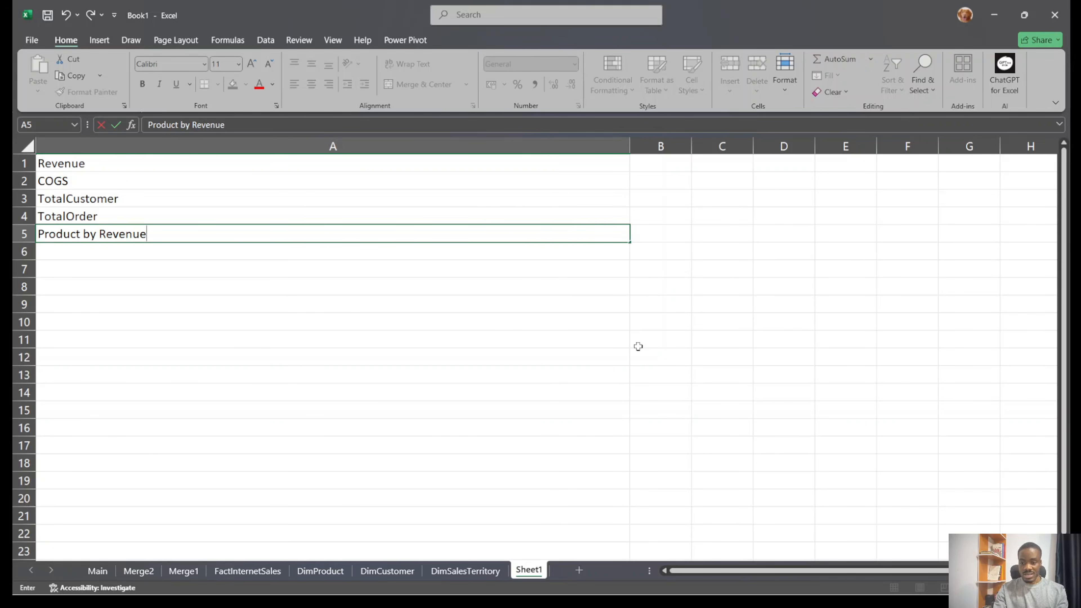
click(480, 216)
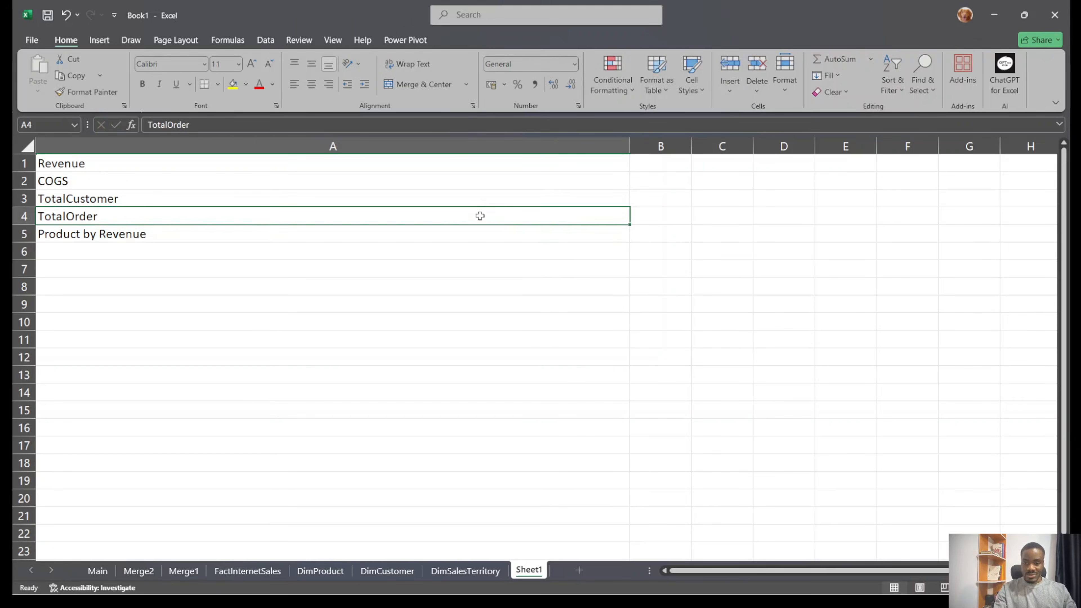
key(Down)
key(Down)
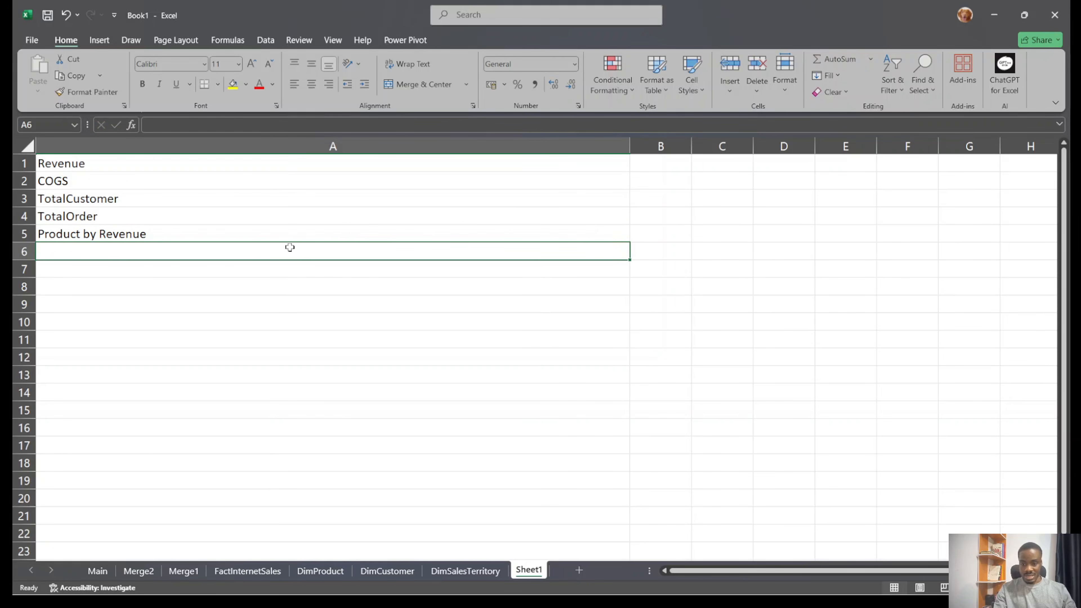
Insert two blank cells at A5, above the "Product by Revenue" entry
click(290, 229)
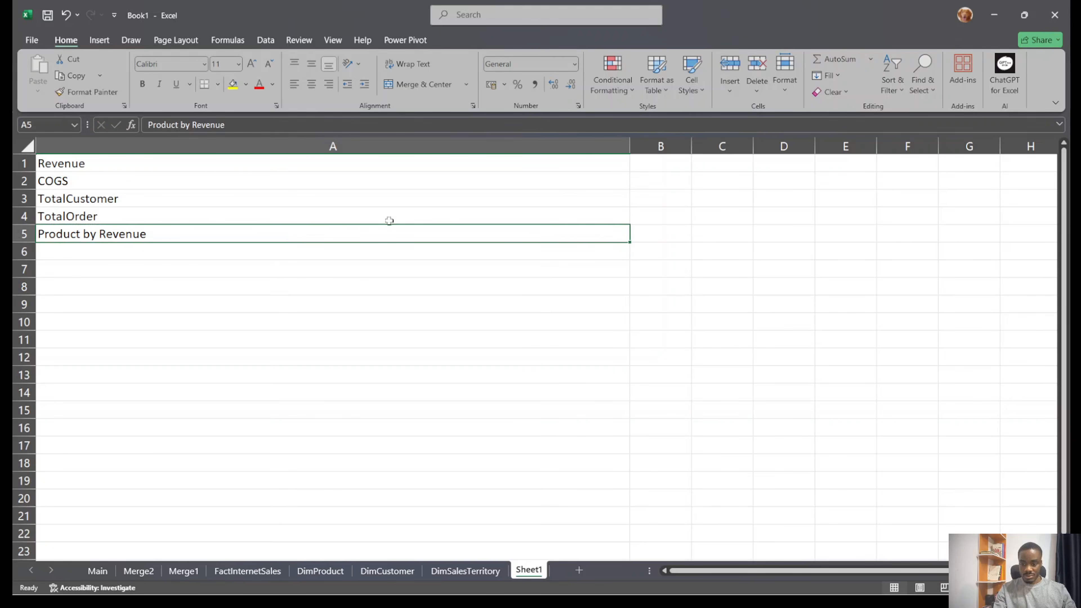
click(729, 68)
text(In)
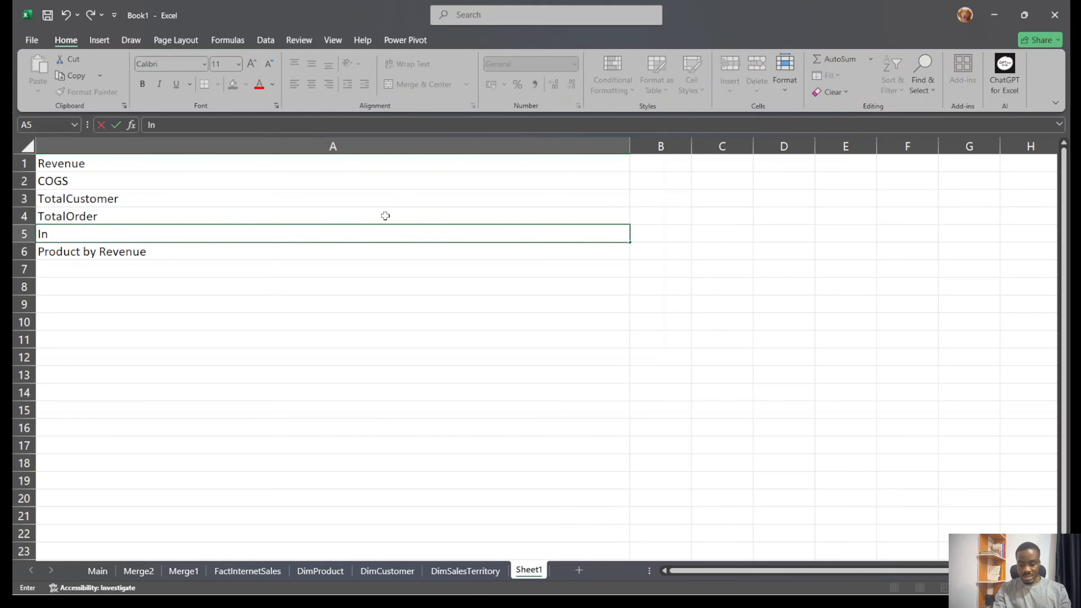
key(BackSpace)
key(BackSpace)
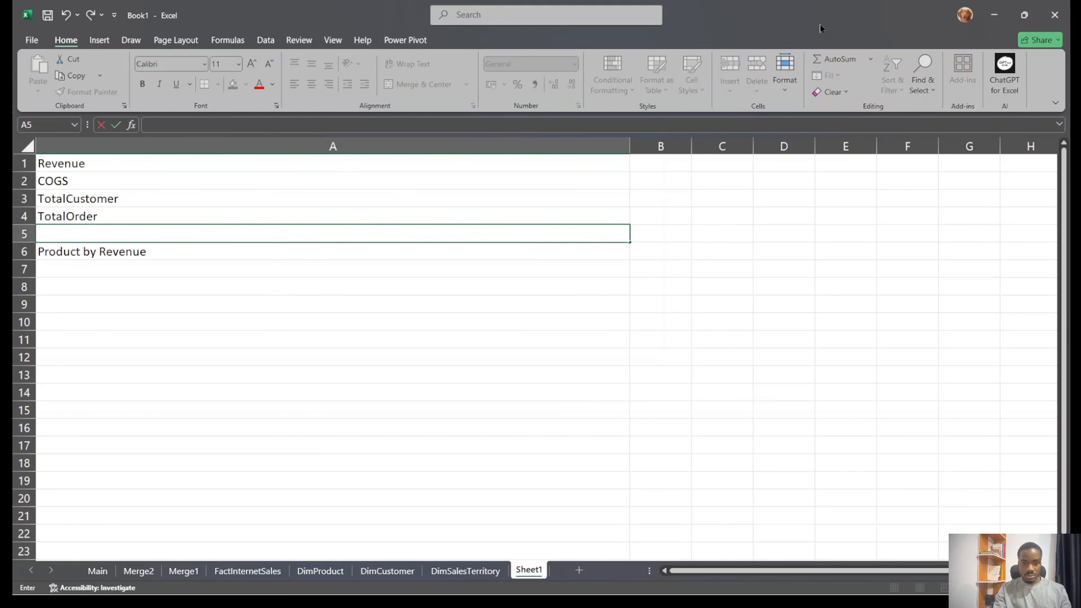
click(728, 337)
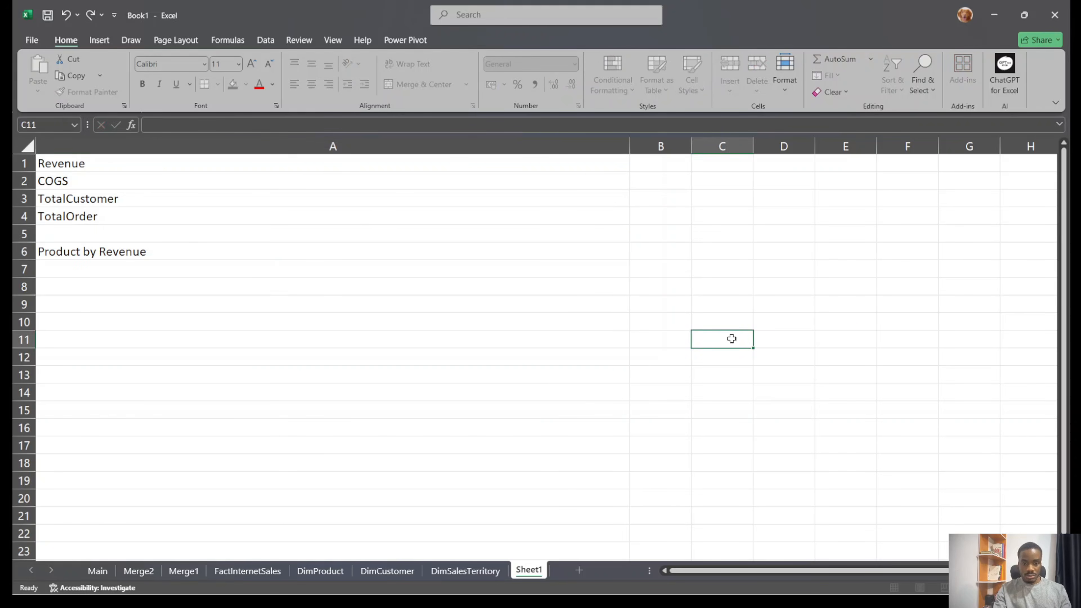
click(240, 233)
click(736, 64)
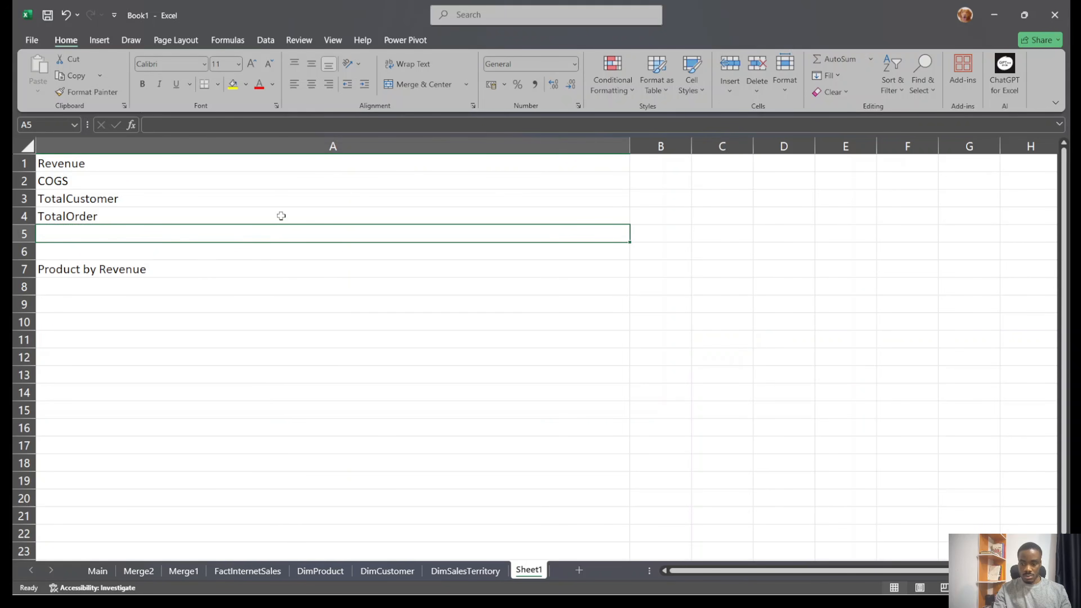
Enter the heading INSIGHTS in cell A6, directly above "Product by Revenue"
key(Down)
text(INSO)
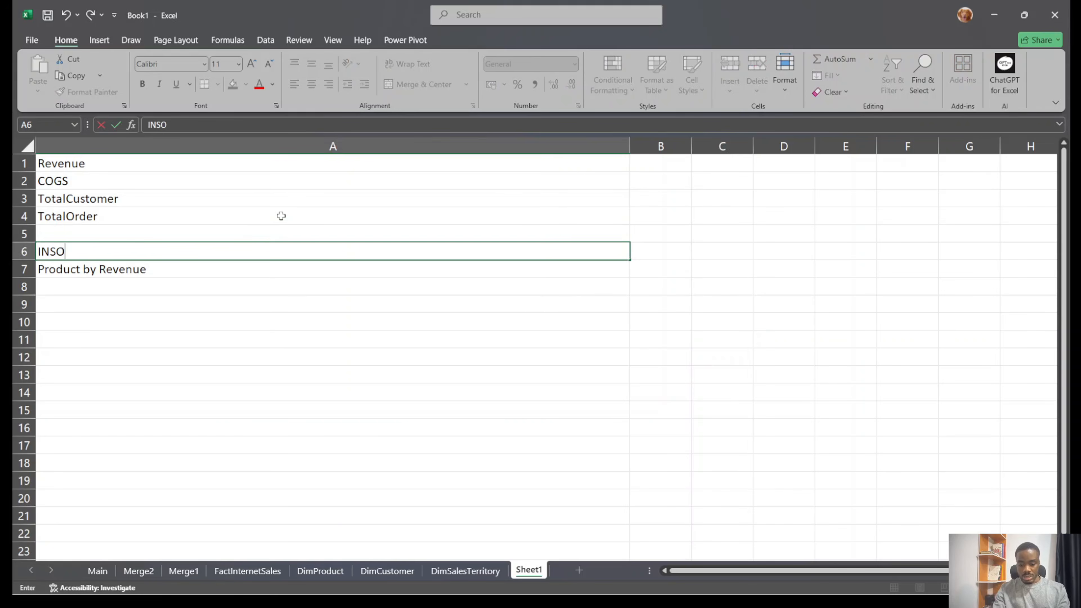
key(BackSpace)
text(IGH)
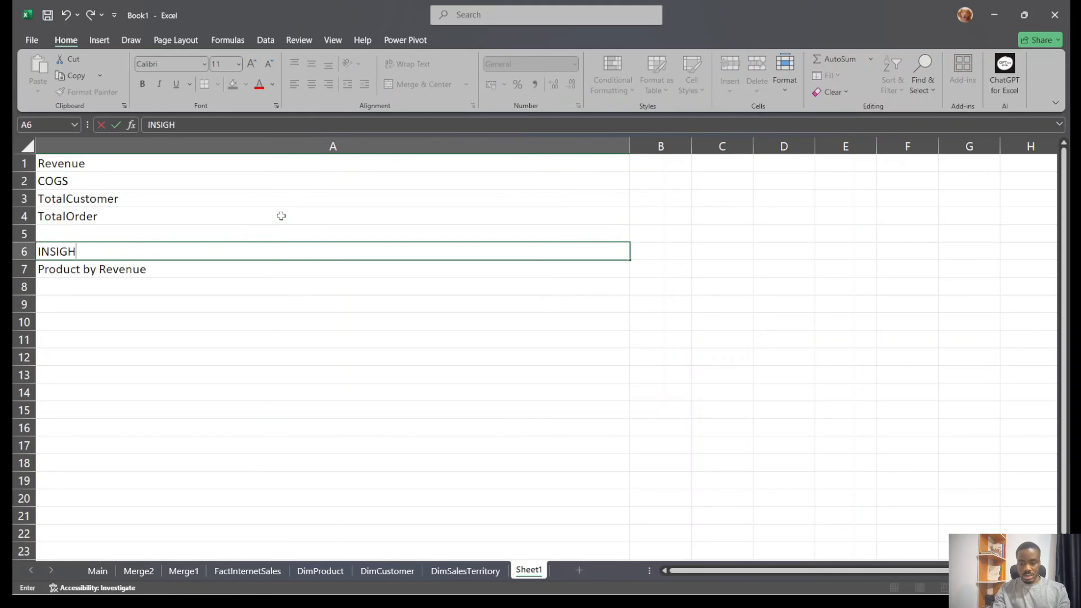
text(TS)
click(225, 284)
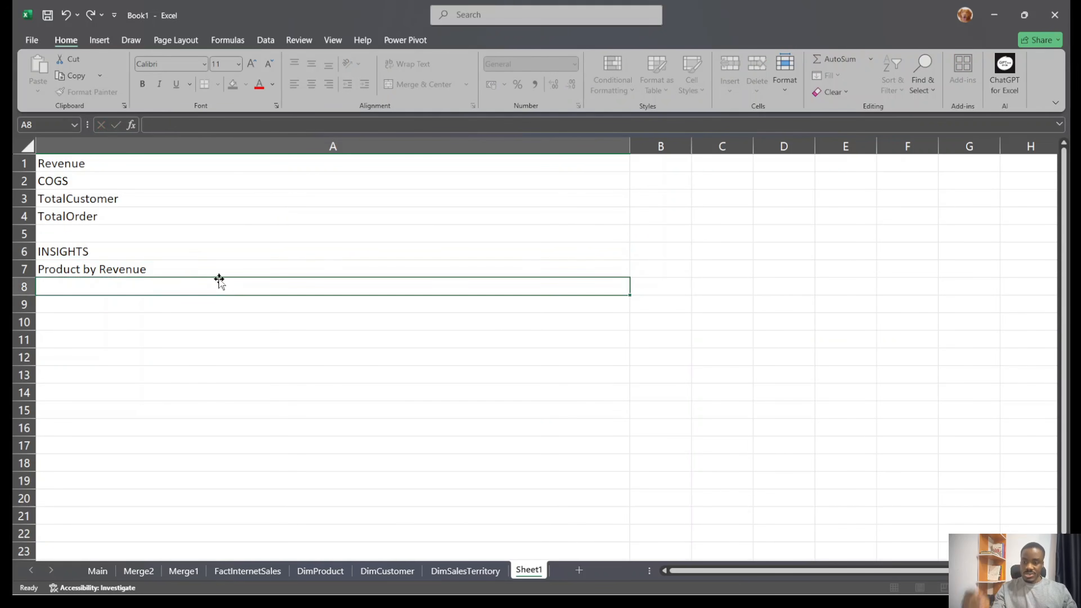
Enter "Product by COGS" in cell A8 beneath the "Product by Revenue" insight
click(150, 273)
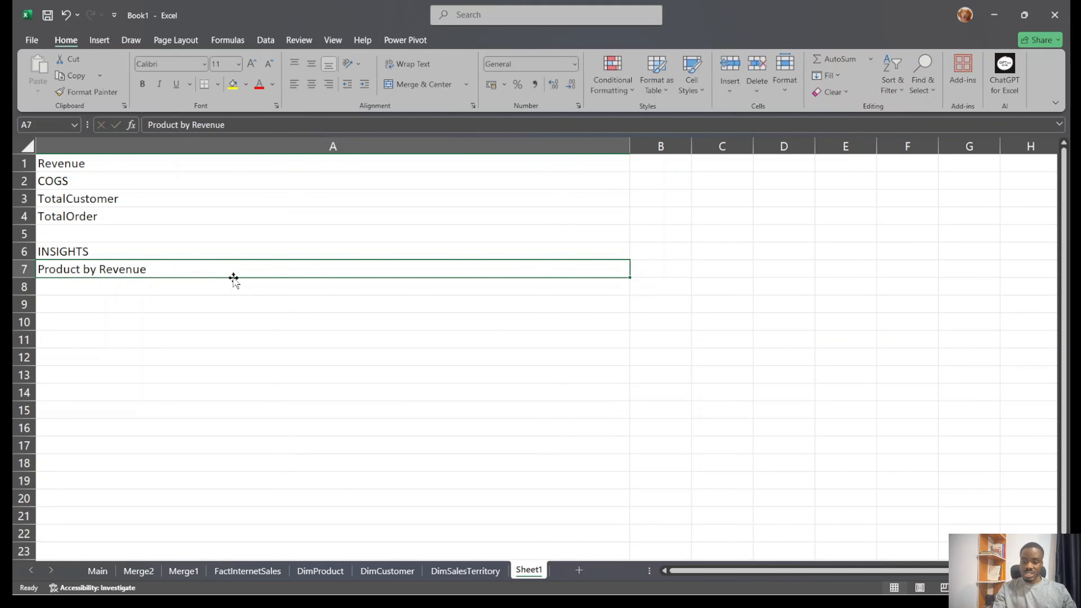
click(256, 281)
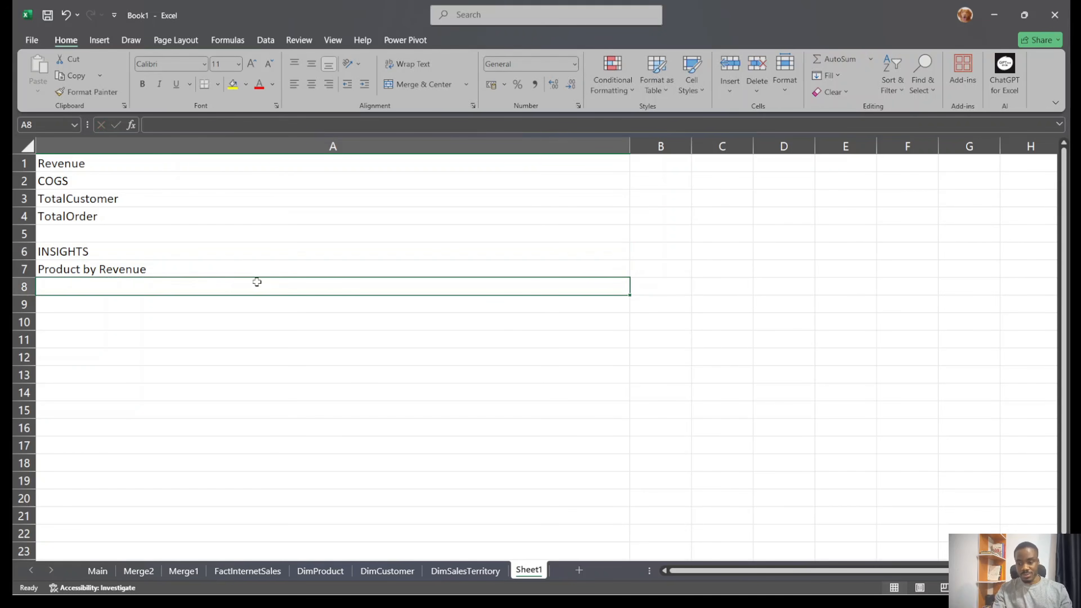
text(product by Revenue)
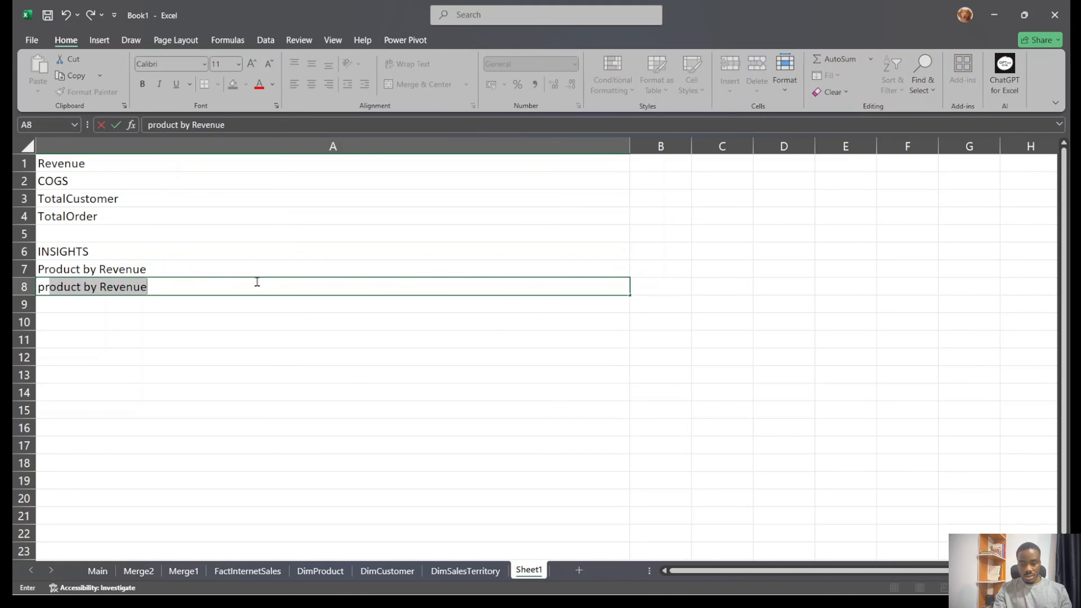
key(Tab)
double_click(219, 287)
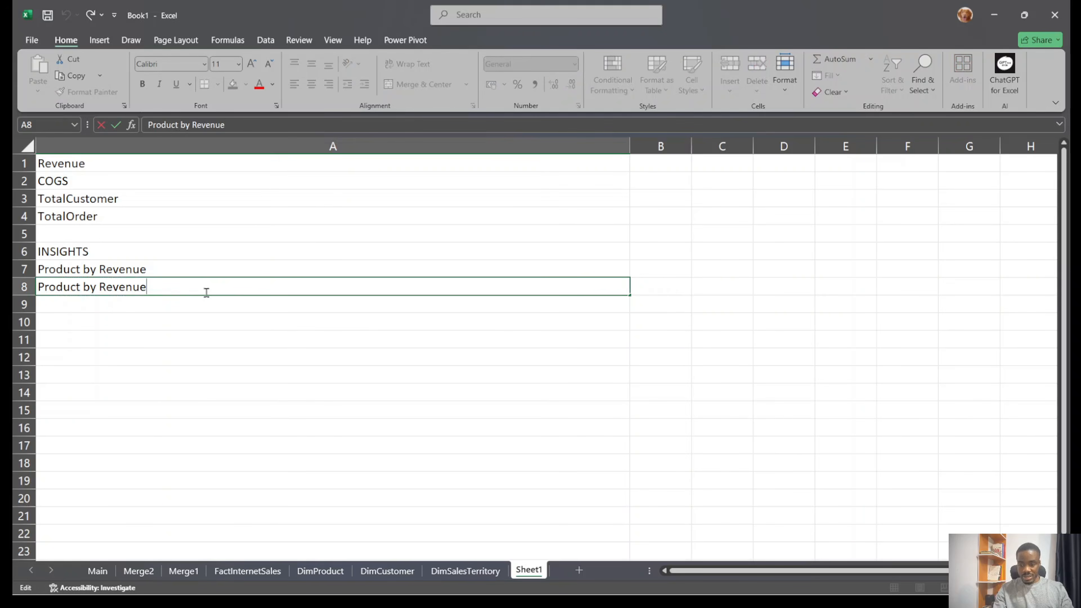
double_click(128, 288)
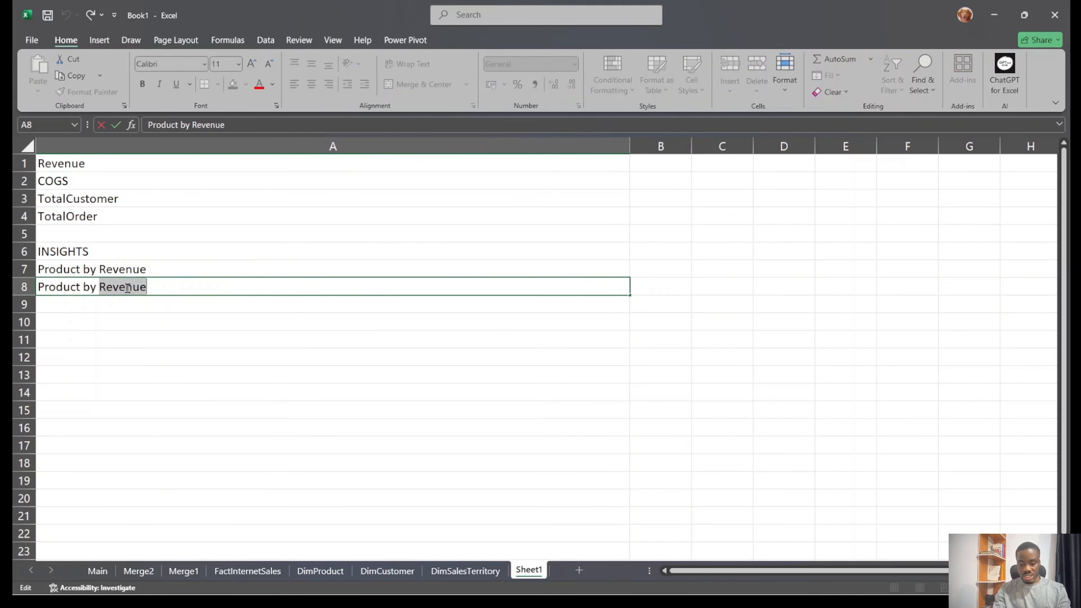
text(COGS)
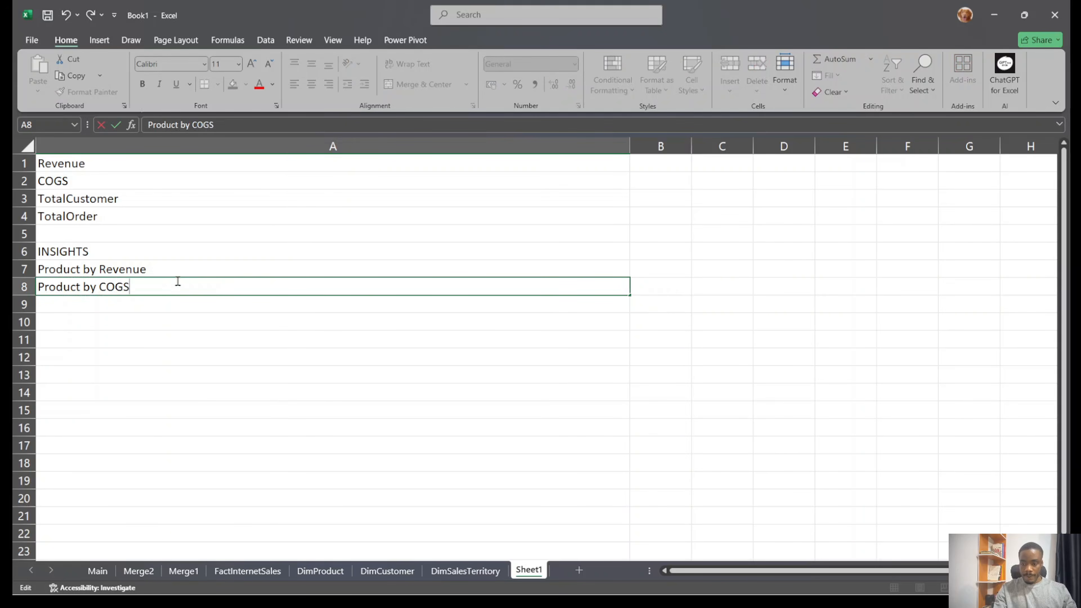
click(45, 271)
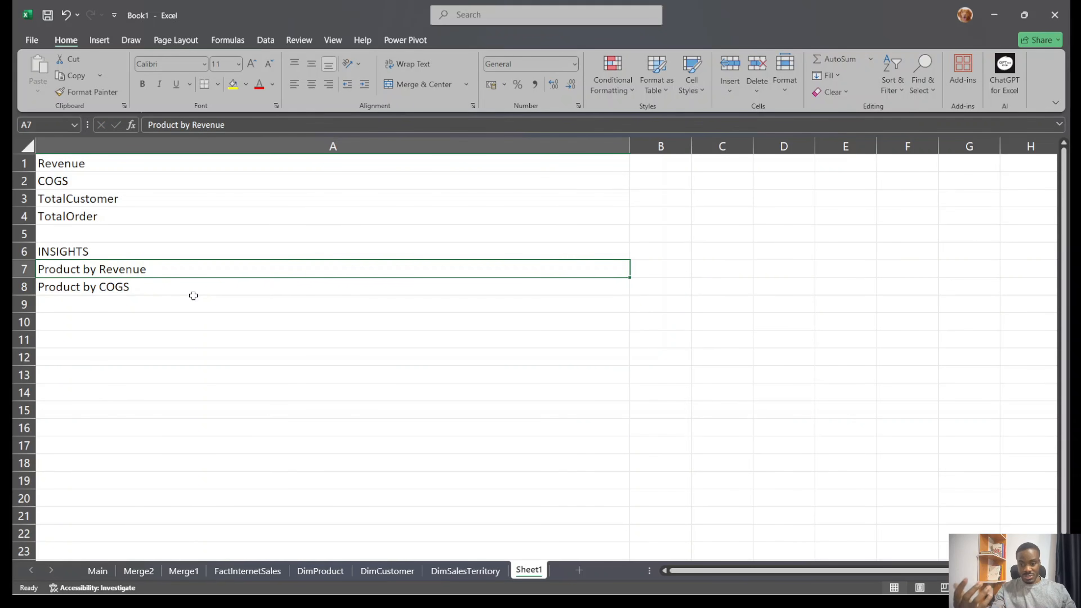
Enter "Product by TotalOrder" in cell A9 as the third insight
click(194, 298)
click(202, 285)
click(192, 304)
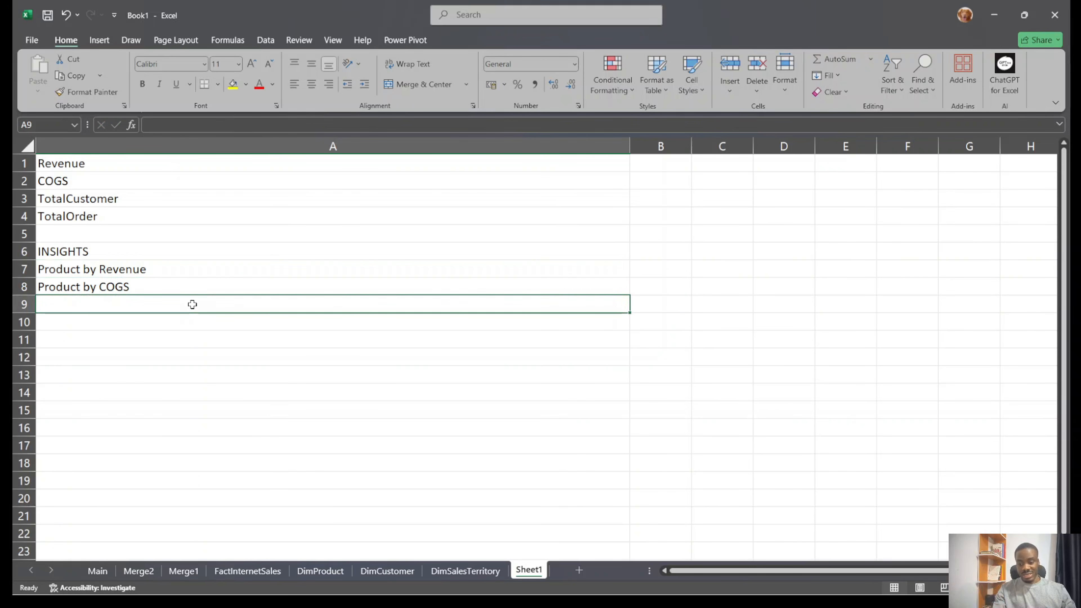
text(Pro)
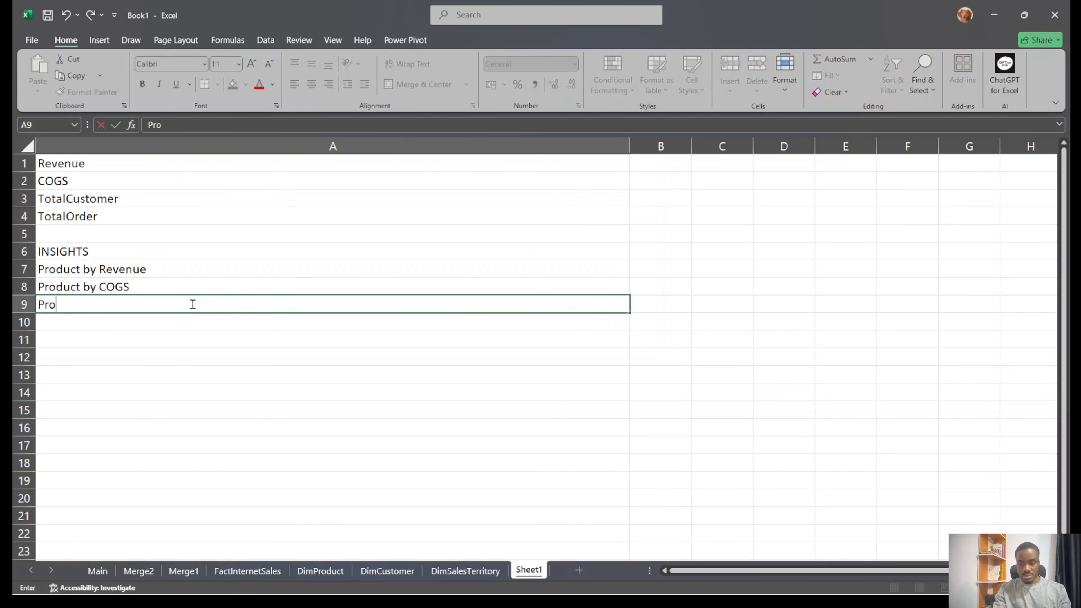
text(duct by To)
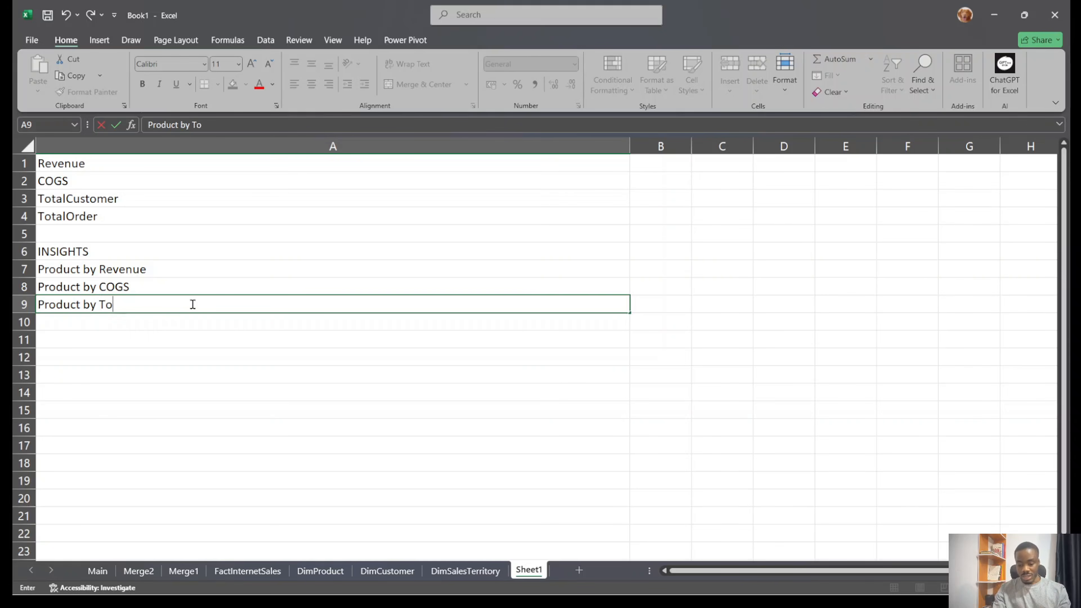
text(t)
text(alOrder)
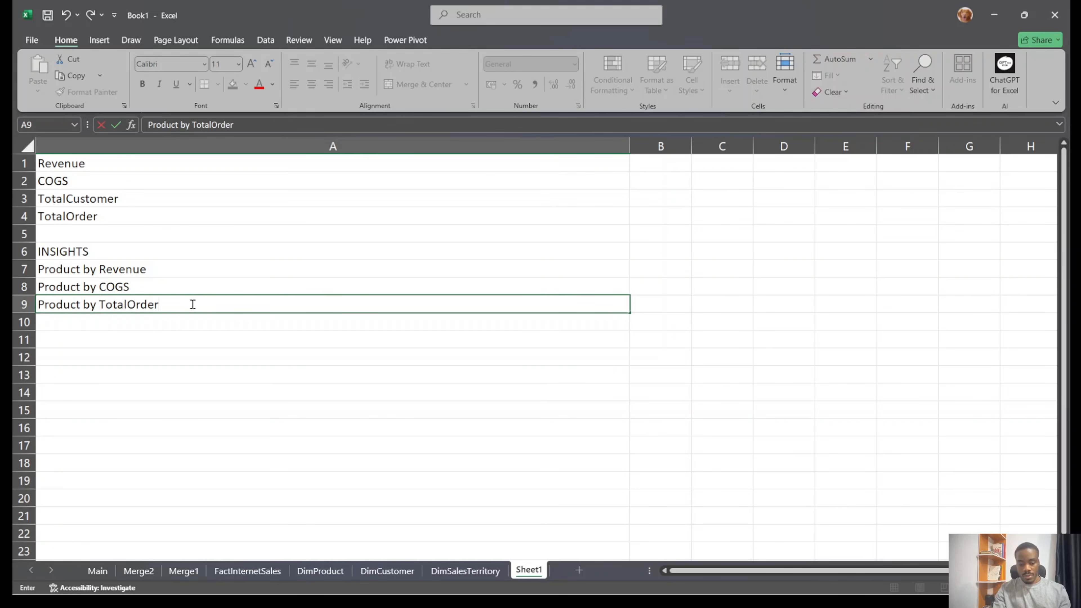
key(Return)
Enter "Product by TotalCustomer" in cell A10 as the fourth insight
text(P)
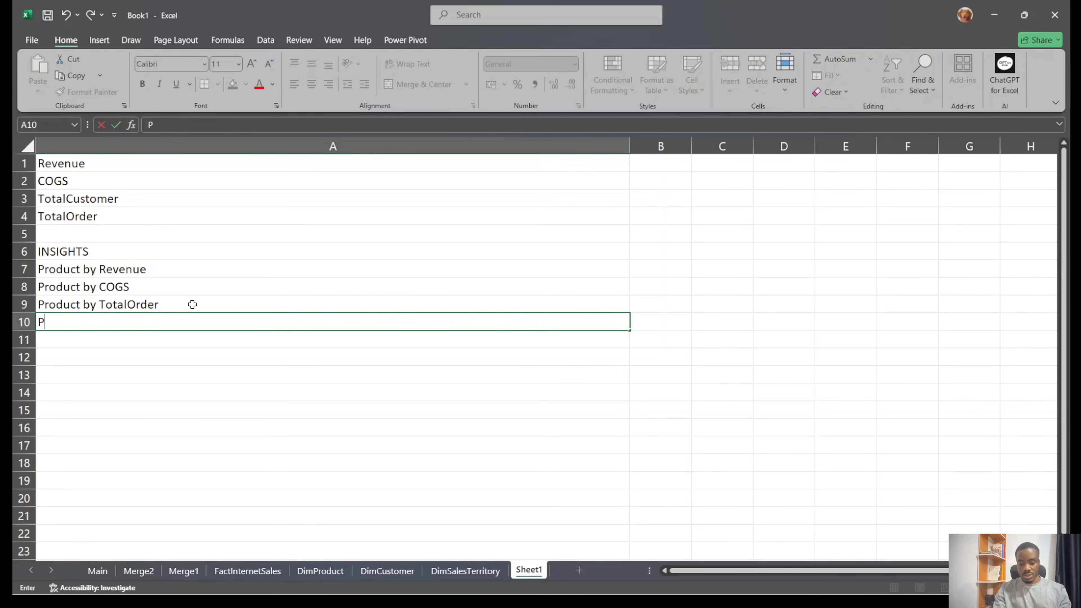
text(roduct by T)
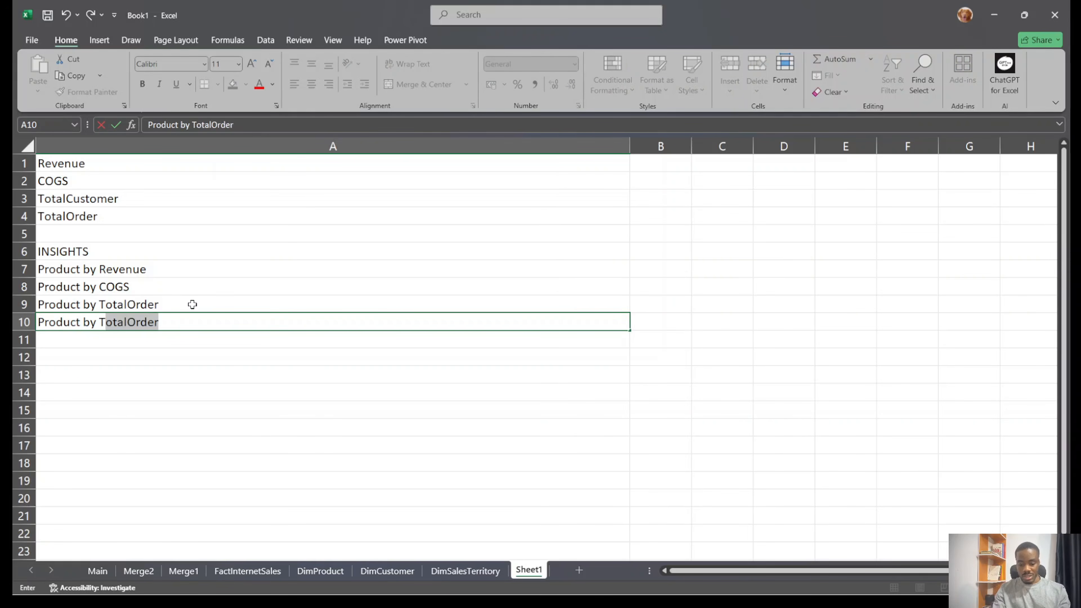
text(otalC)
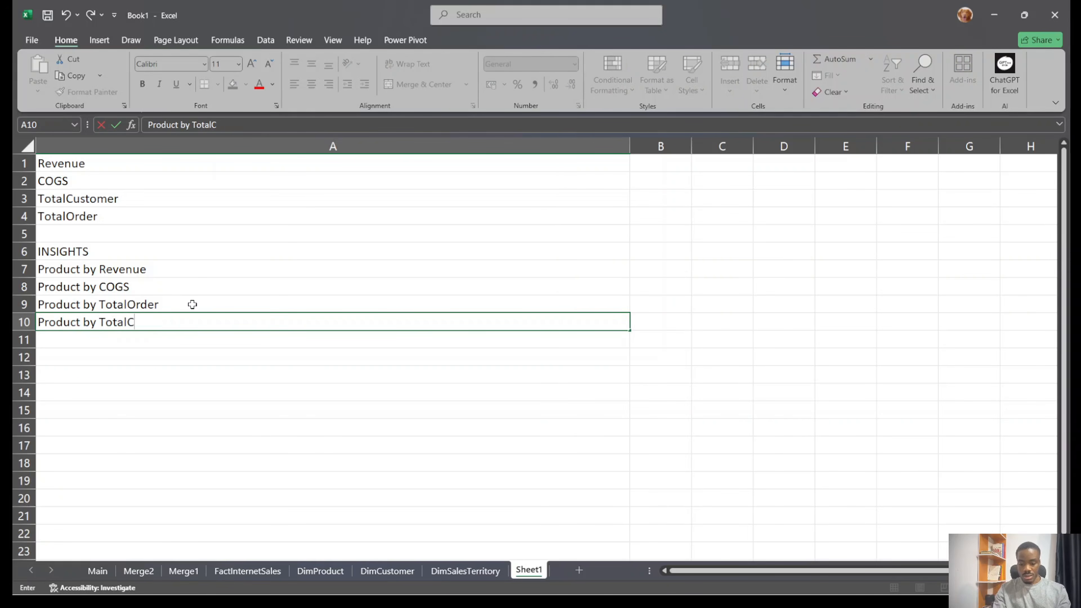
text(ustomer)
key(Return)
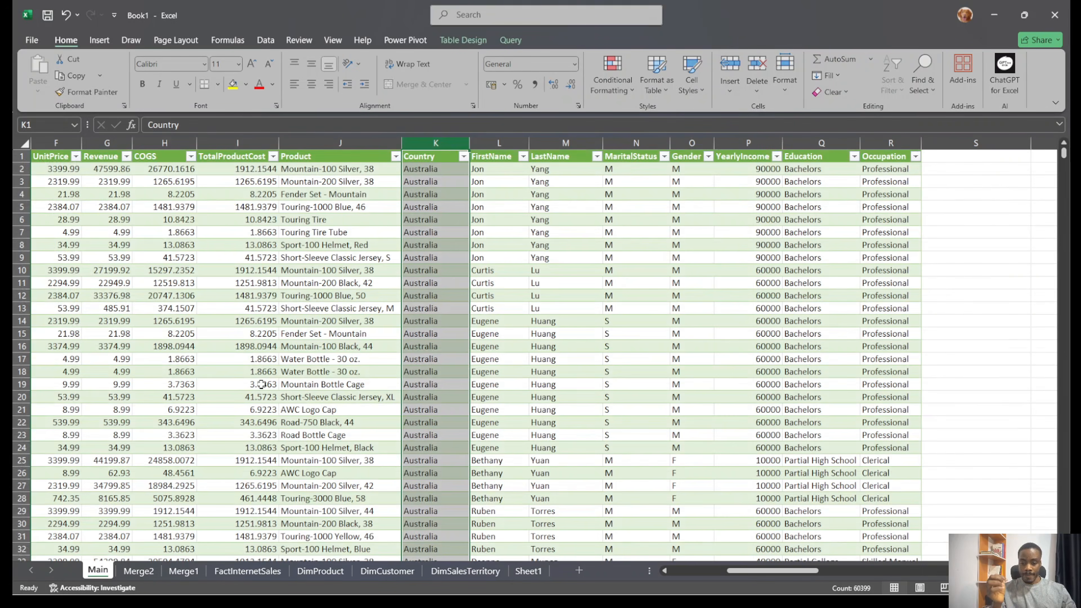
Examine the Main sheet's columns from Product to Occupation as possible insight dimensions, and return to Sheet1
click(97, 570)
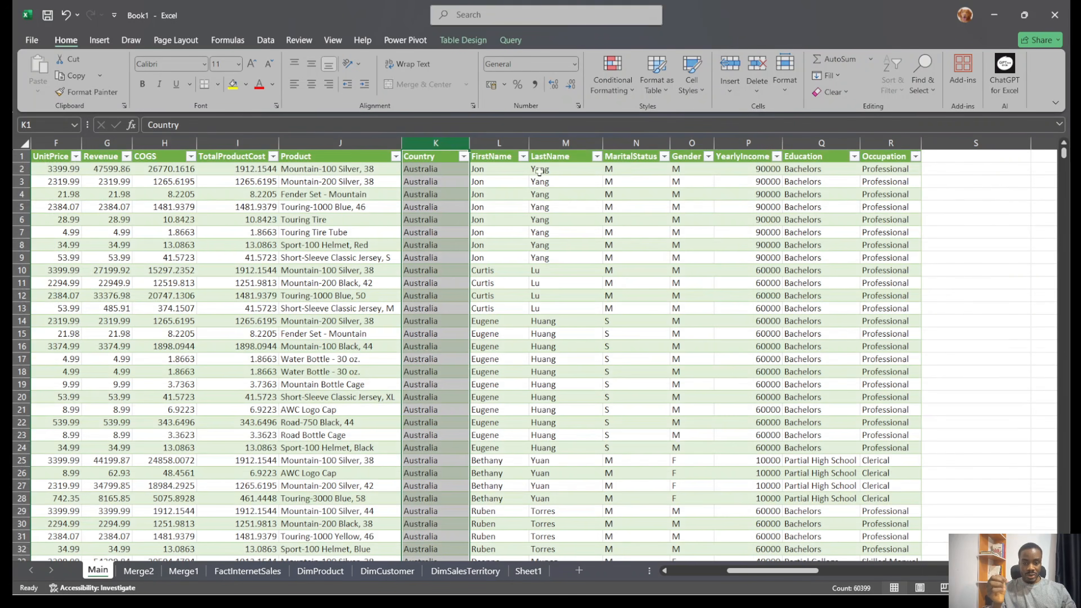
click(369, 145)
click(438, 146)
click(492, 144)
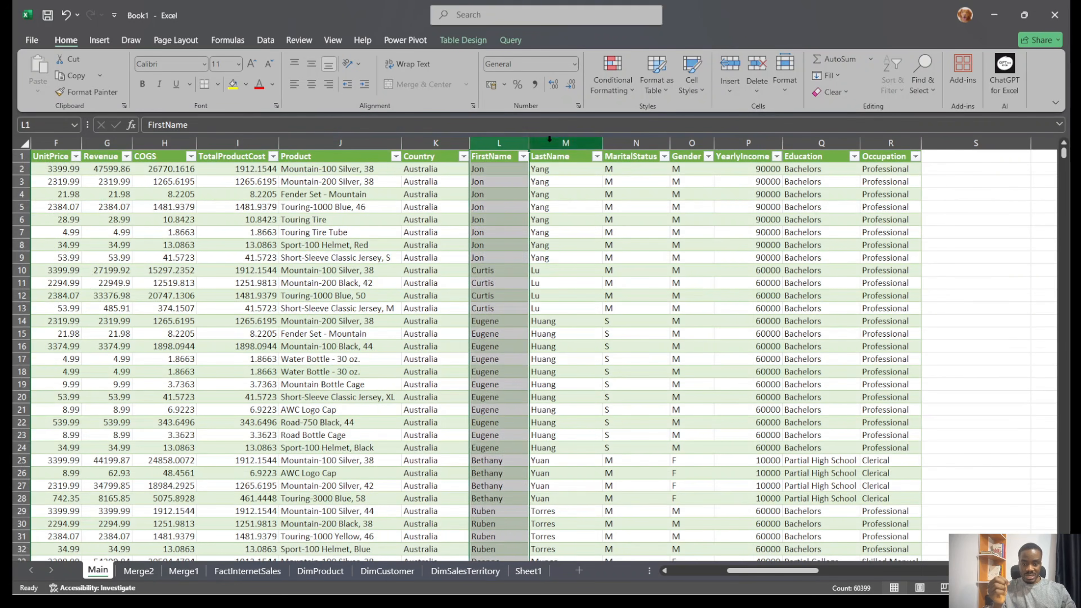
click(564, 144)
click(636, 144)
click(692, 144)
click(748, 143)
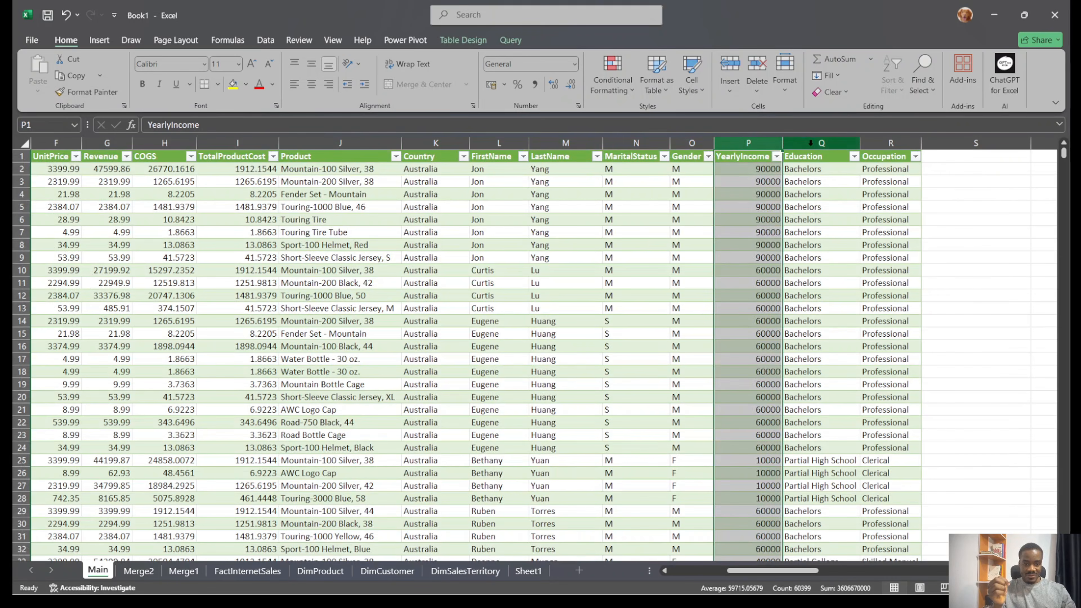
click(821, 144)
click(893, 144)
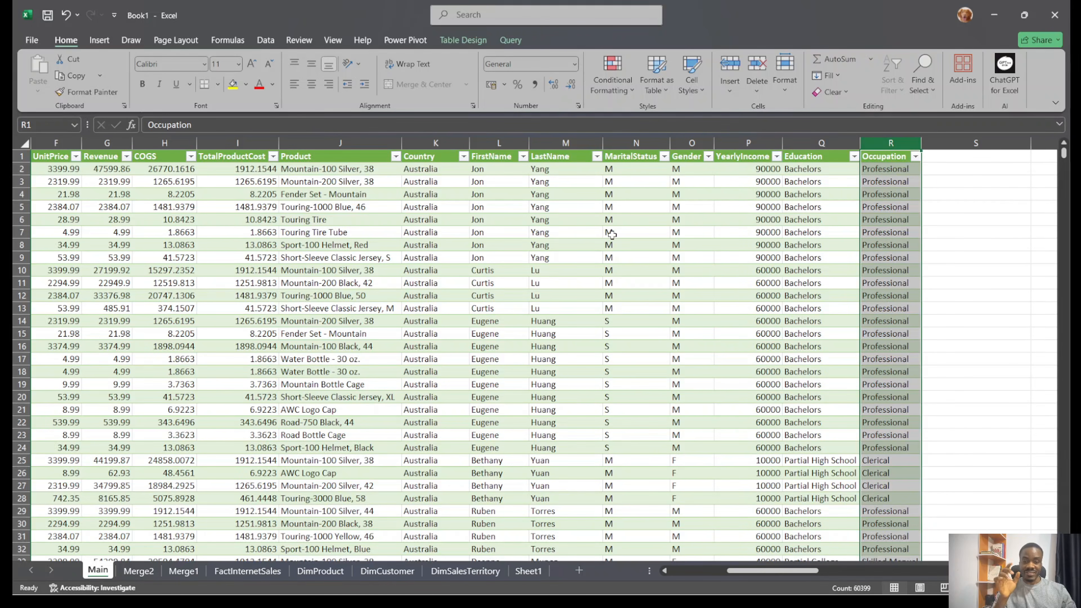
click(749, 144)
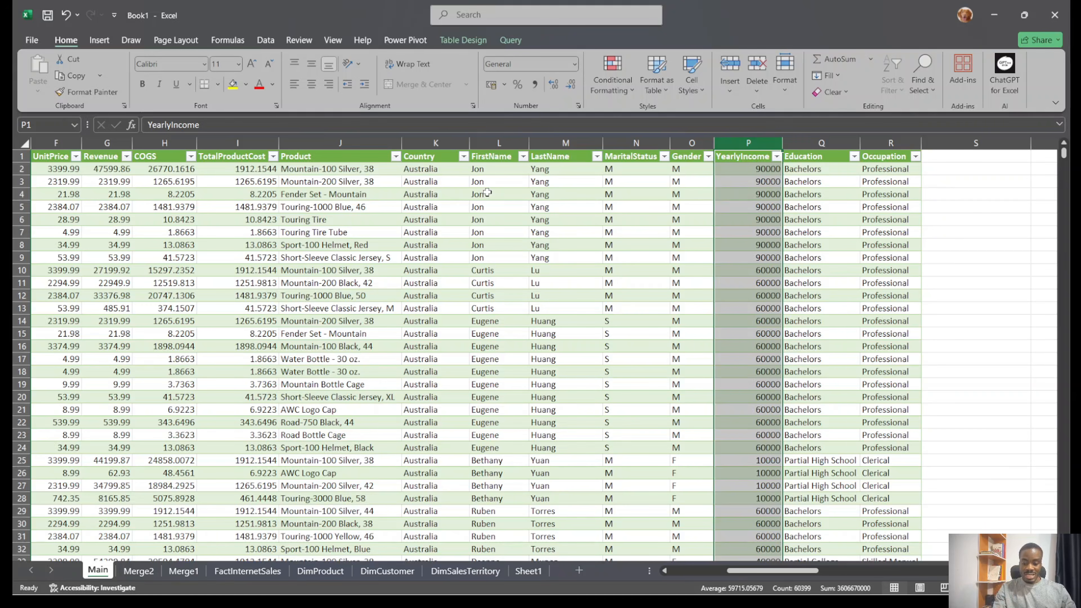
click(527, 572)
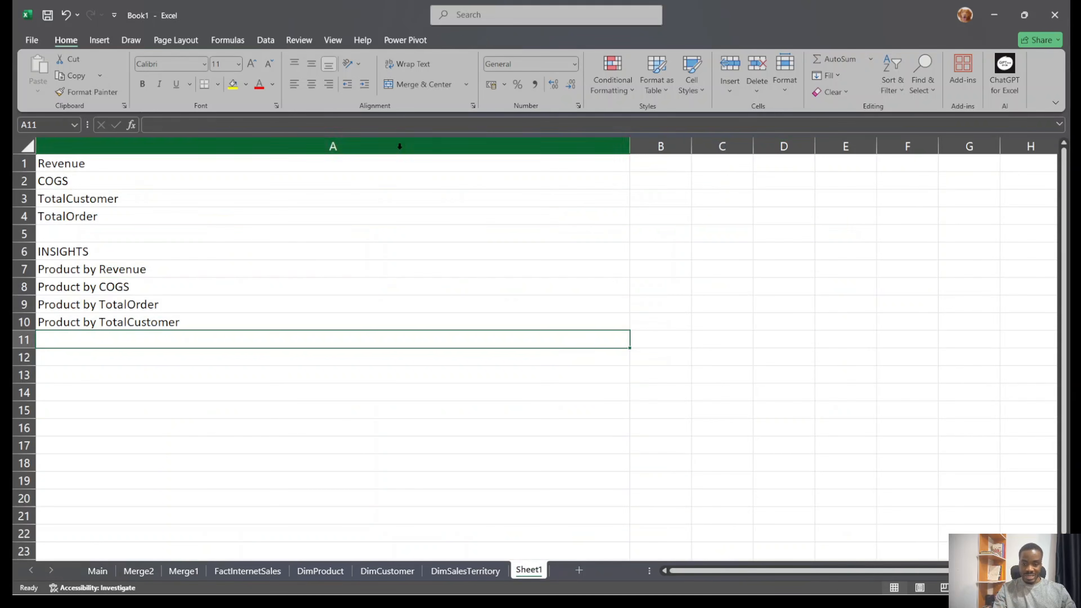
drag(130, 270, 209, 330)
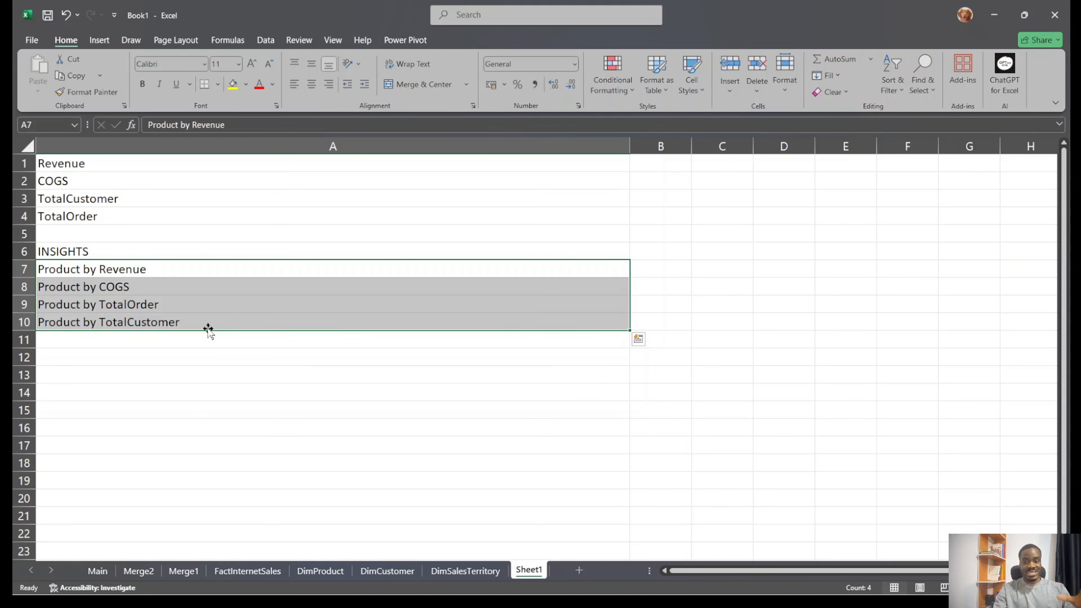
key(alt+Tab)
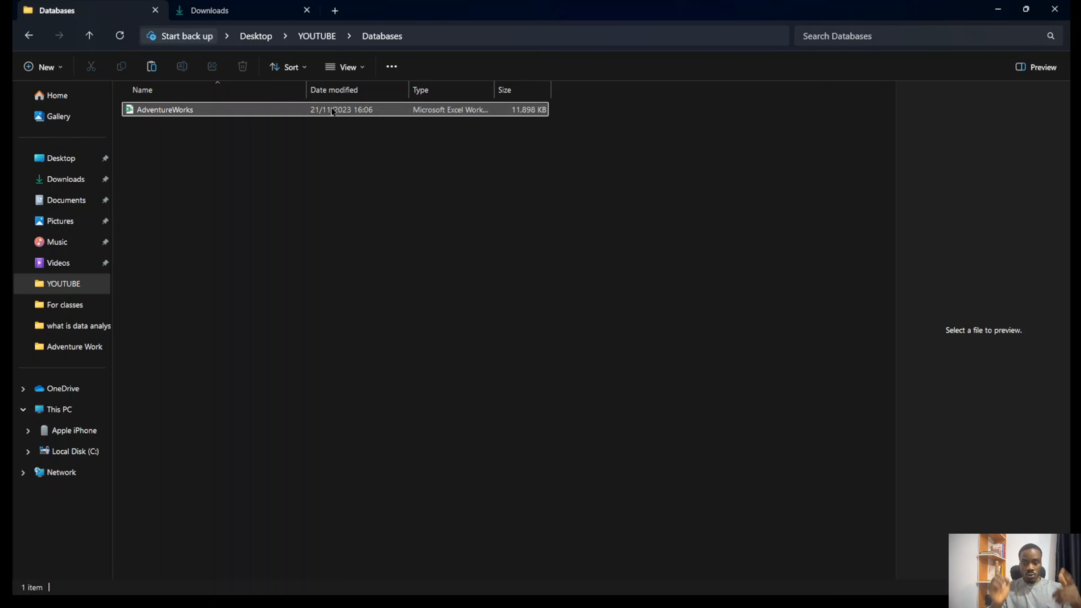
key(alt+Tab)
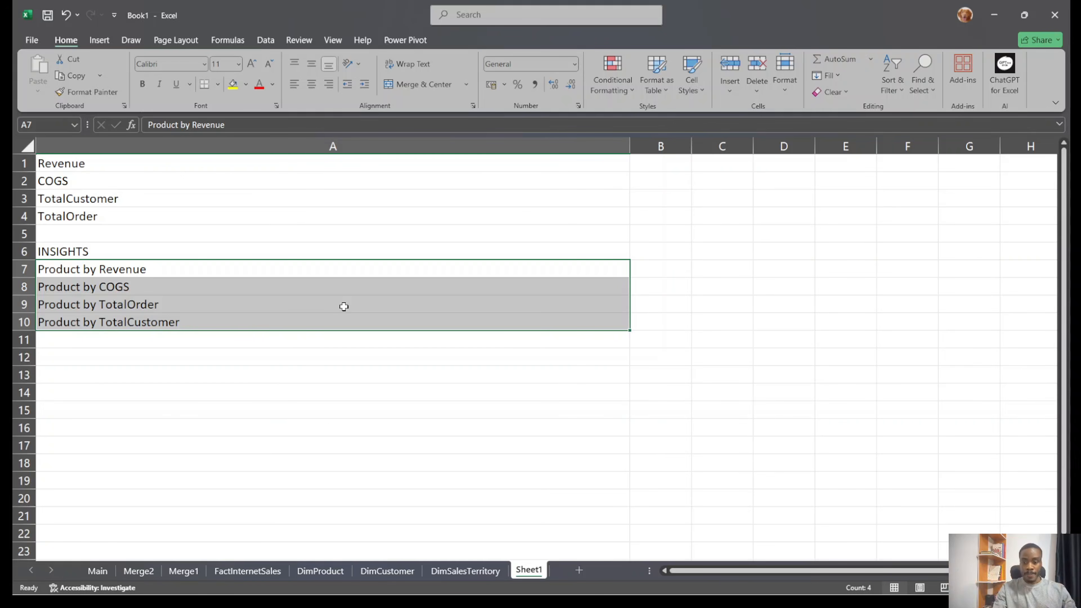
click(330, 305)
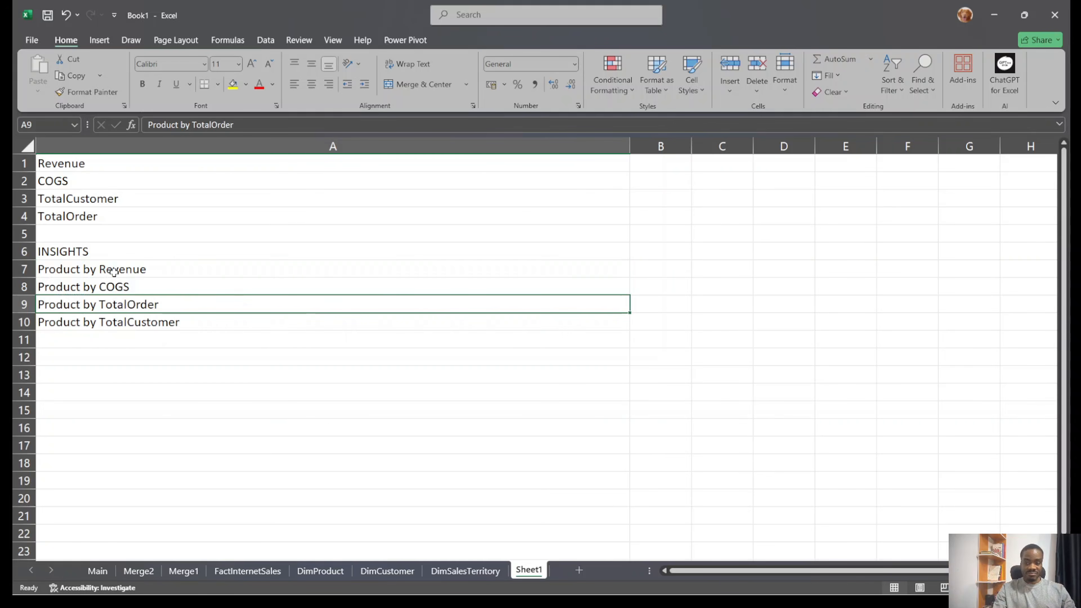
Copy the four Product insights in A7:A10 and paste them into A12:A15
drag(111, 269, 145, 317)
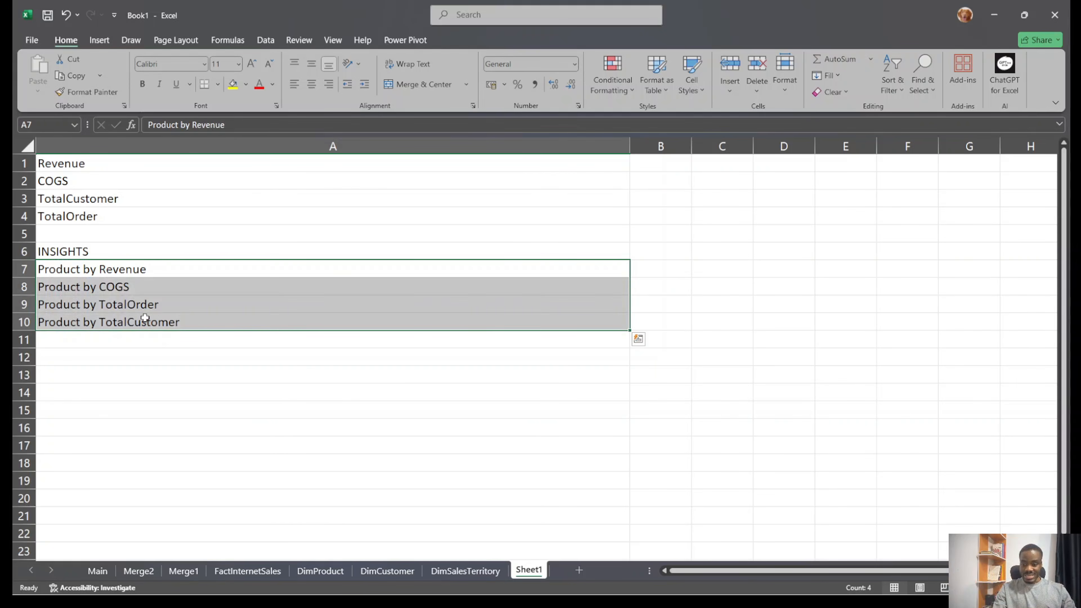
key(ctrl+c)
click(135, 356)
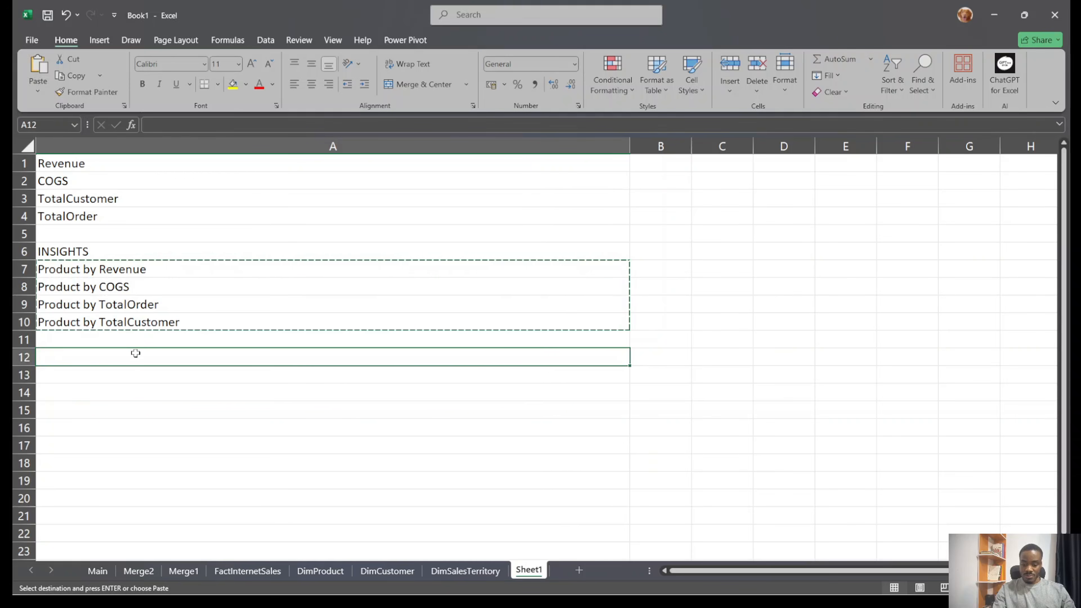
key(ctrl+v)
Check the Main sheet's columns for the next dimension and change cell A12 in Sheet1 to "Country by Revenue"
click(43, 358)
double_click(43, 357)
double_click(47, 357)
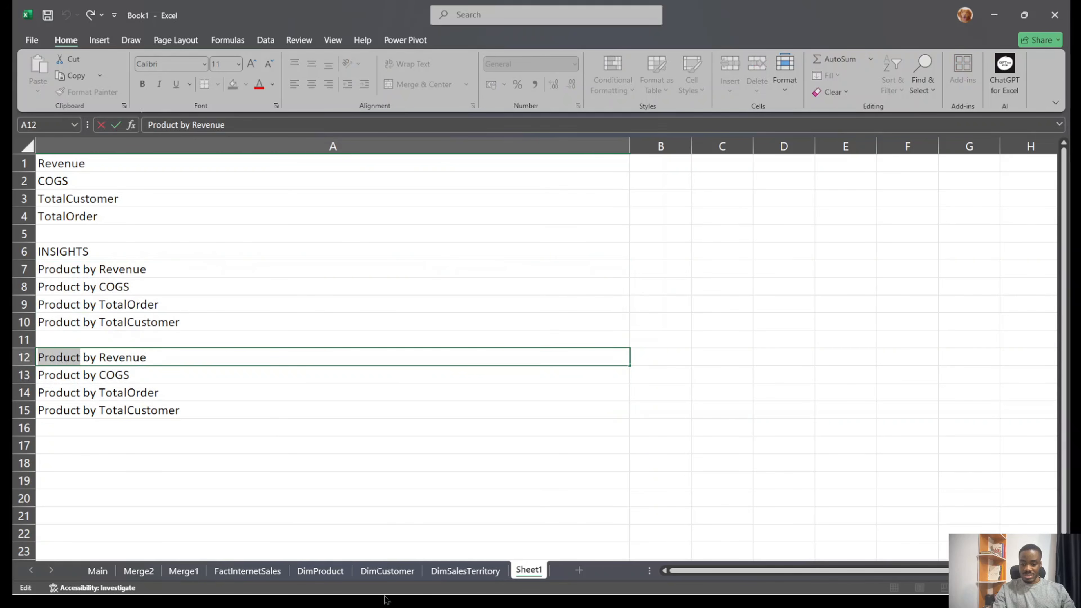
click(105, 569)
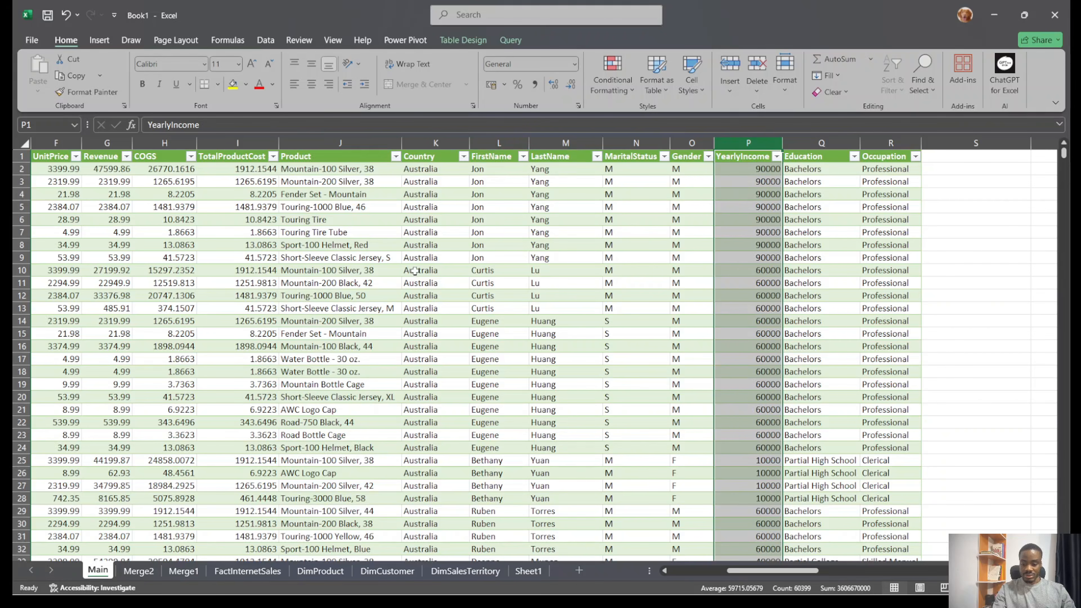
click(527, 571)
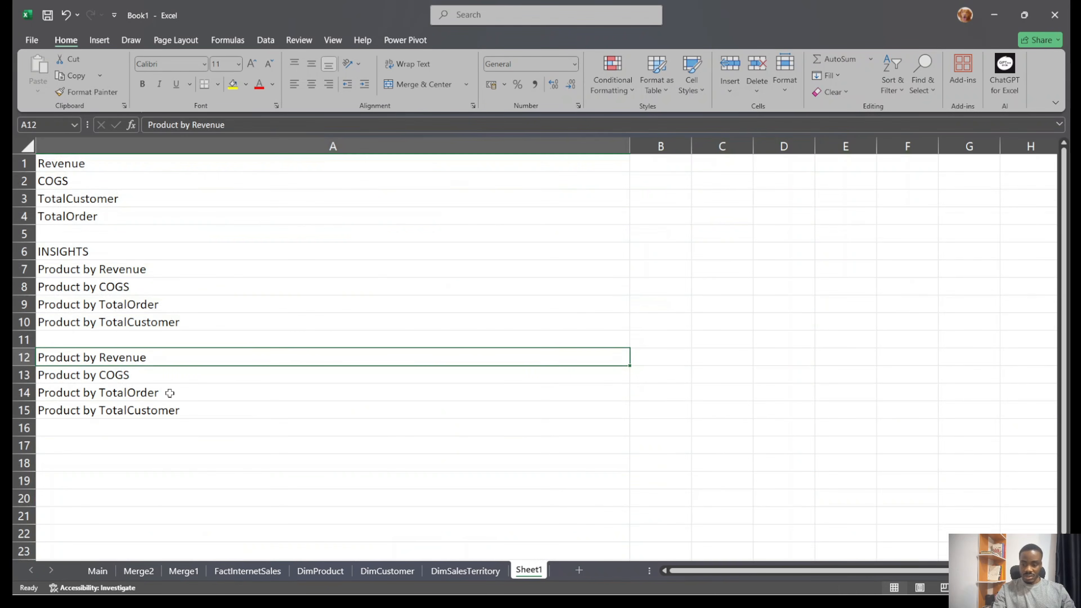
triple_click(75, 359)
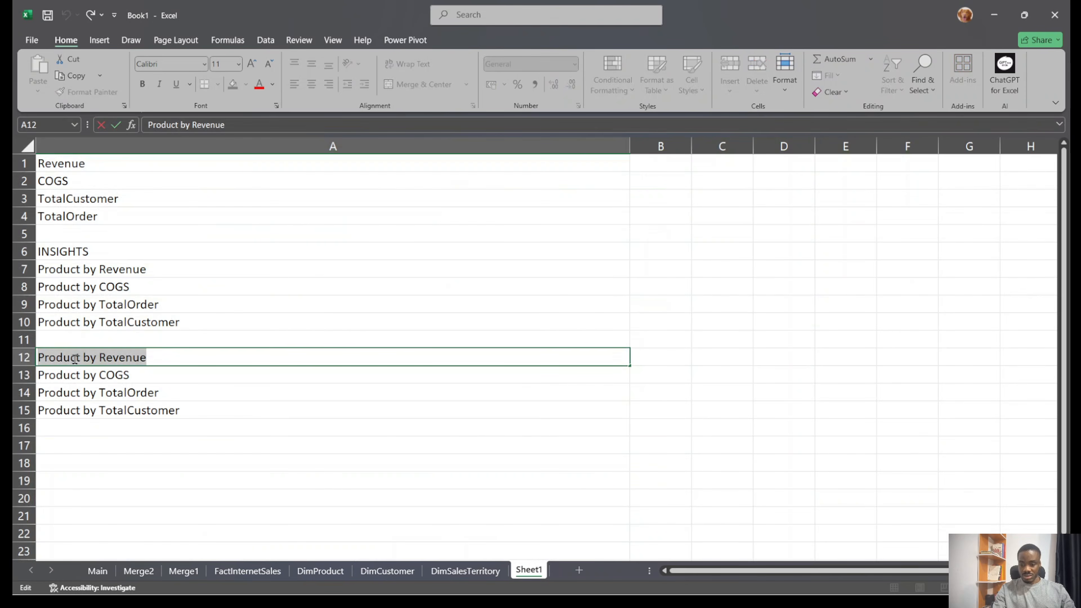
click(75, 359)
double_click(75, 358)
click(75, 359)
double_click(75, 359)
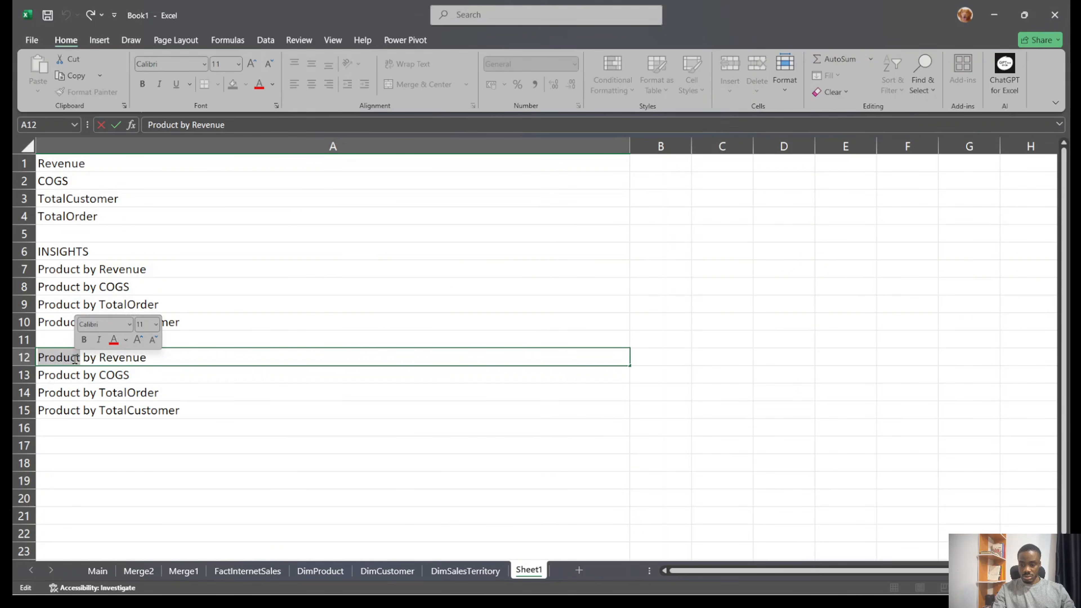
text(Country)
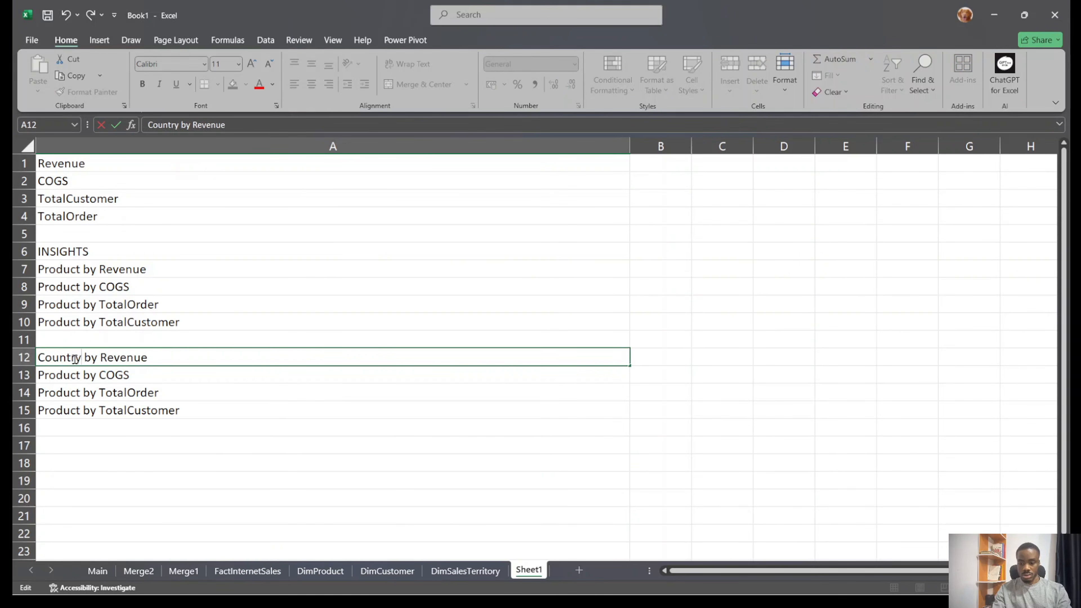
Replace "Product" with "Country" in cell A13 so that it reads "Country by COGS"
double_click(59, 373)
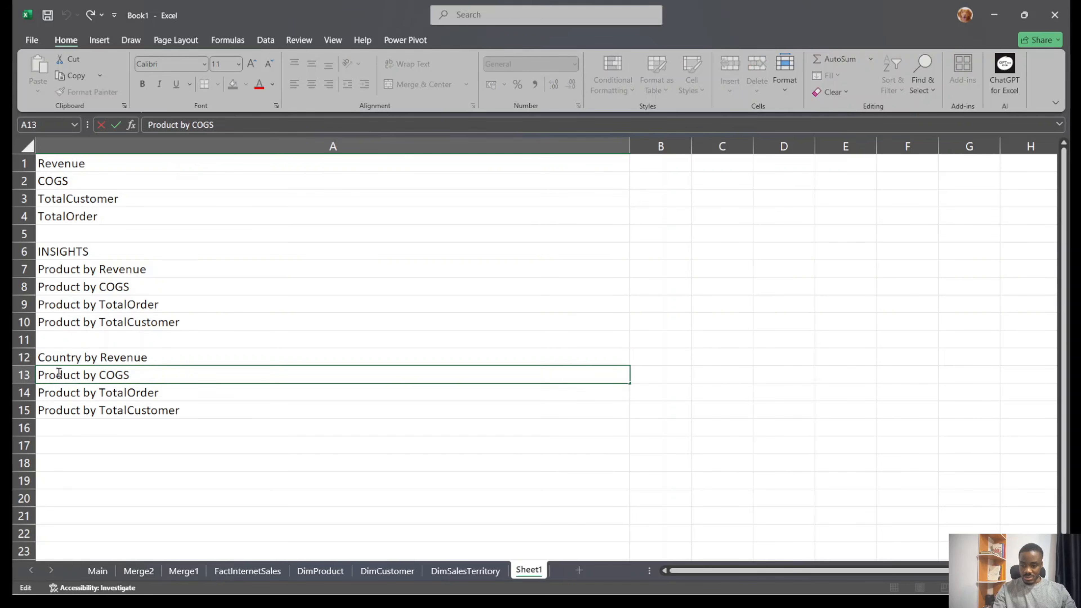
double_click(58, 372)
text(Cou)
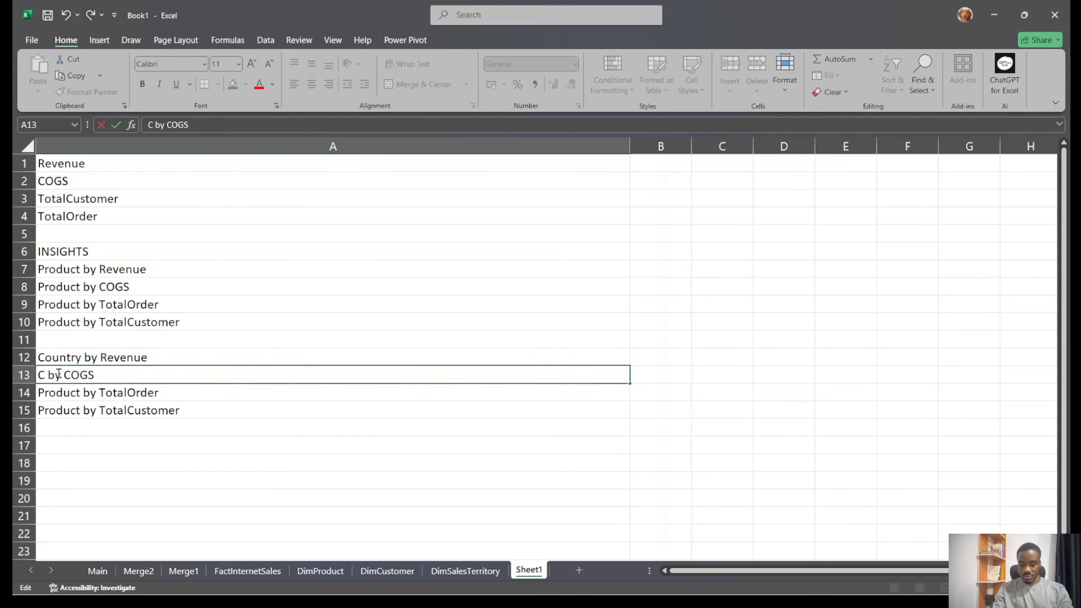
text(ntr)
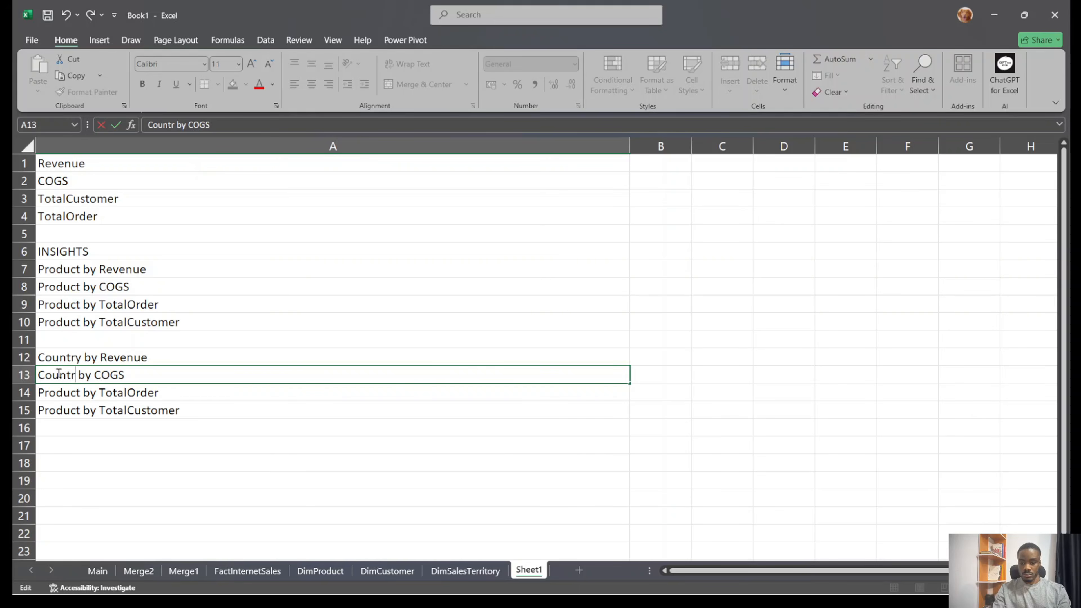
text(ey)
key(BackSpace)
key(BackSpace)
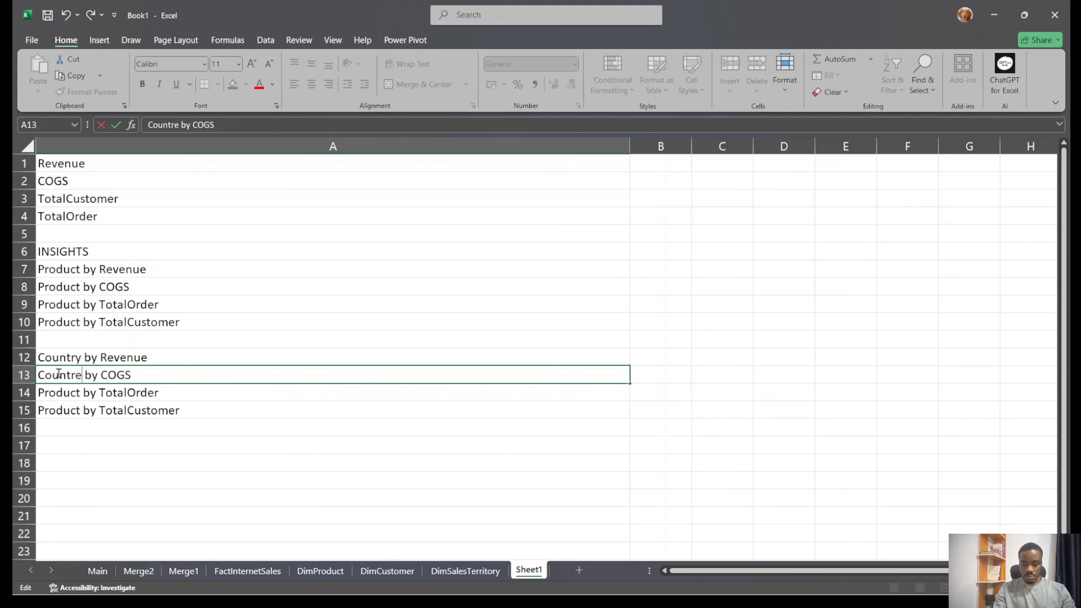
text(t)
key(BackSpace)
text(y)
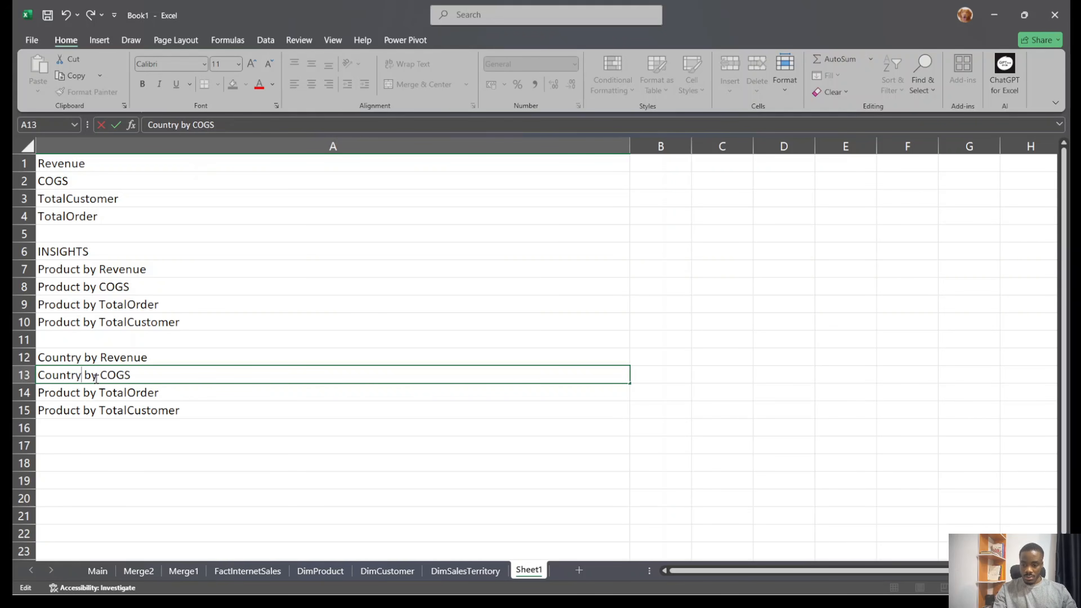
key(Return)
Change cell A14 to "Country by TotalOrder" and cell A15 to "Country by TotalCustomer"
double_click(66, 392)
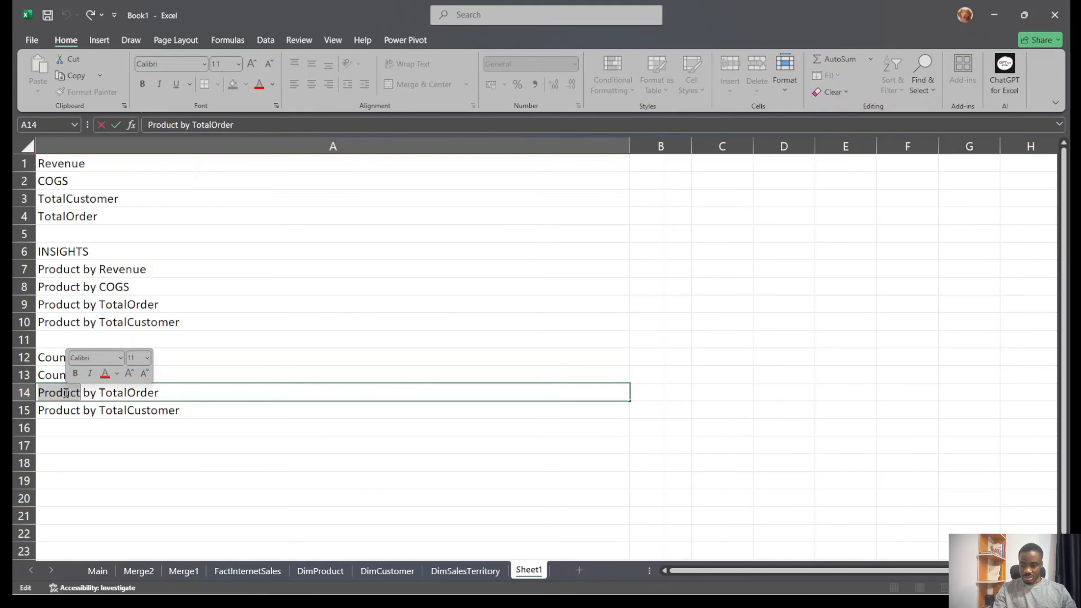
double_click(66, 393)
text(Co)
text(untry)
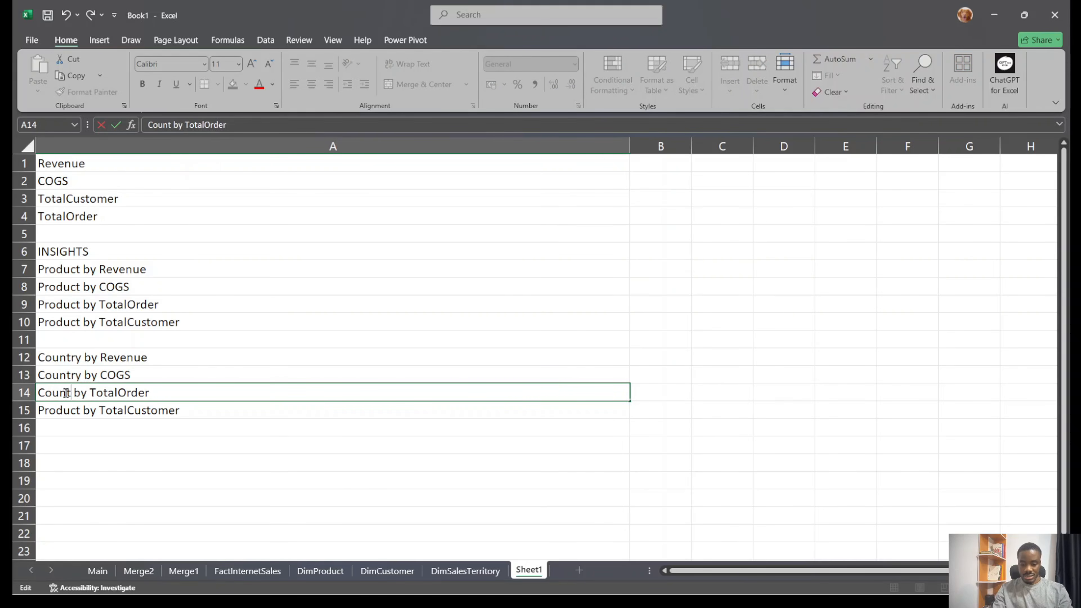
click(58, 411)
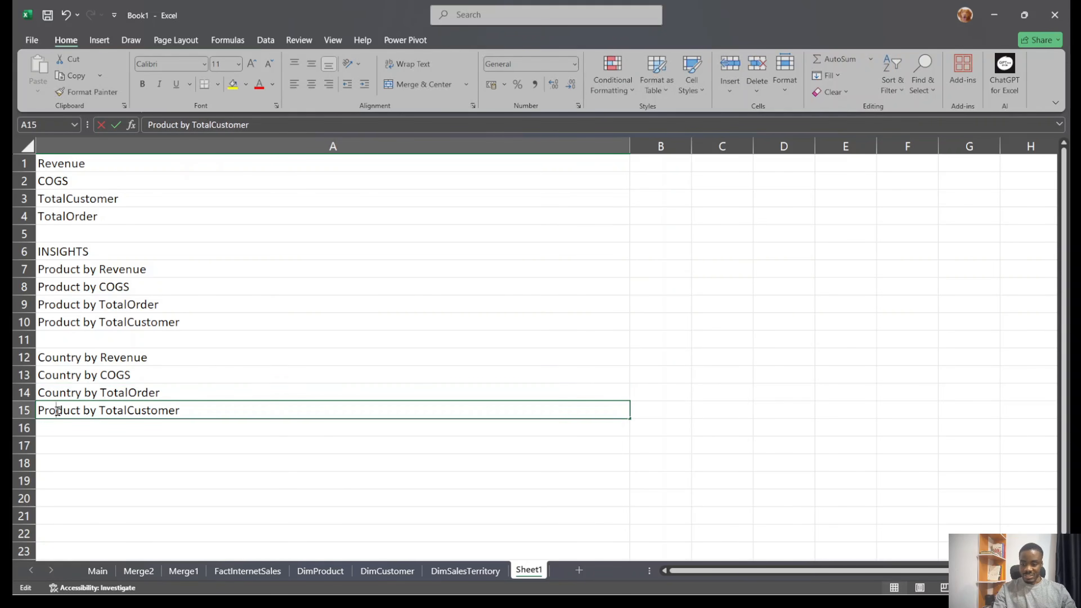
double_click(57, 410)
text(Cou)
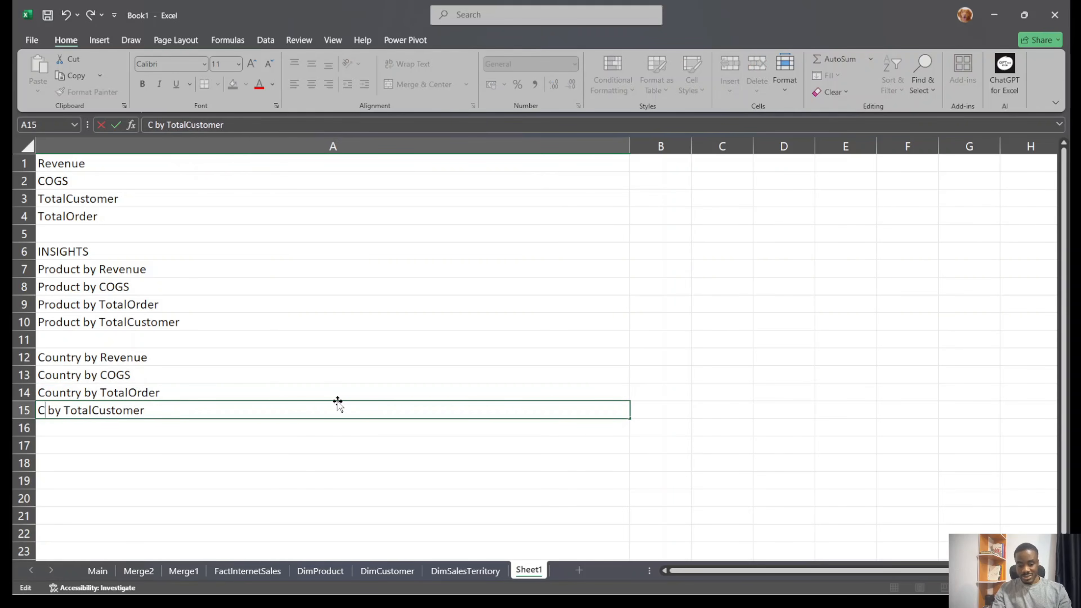
text(ntry)
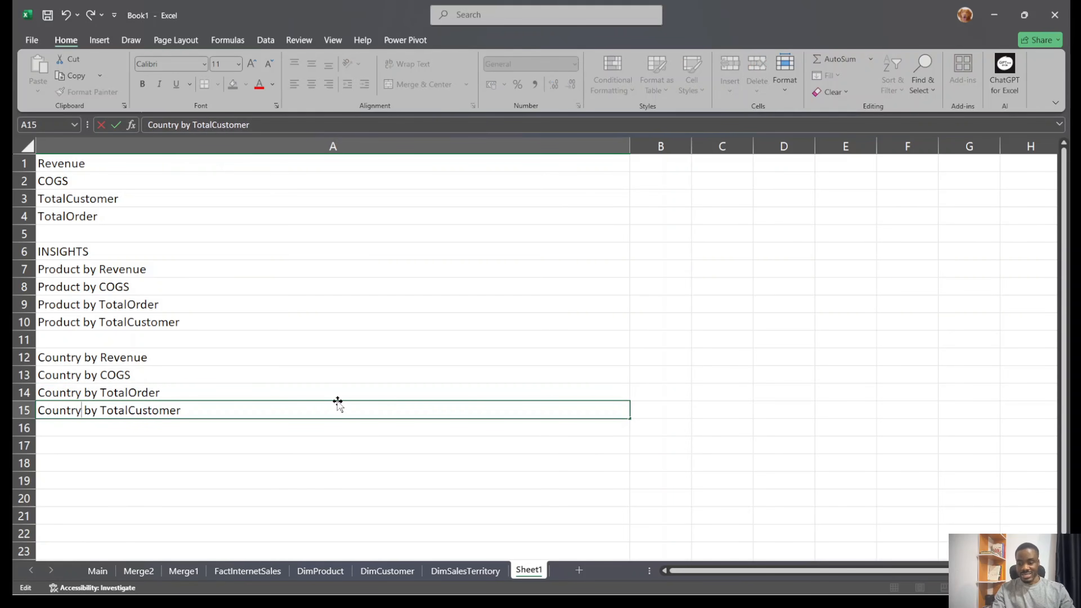
click(203, 445)
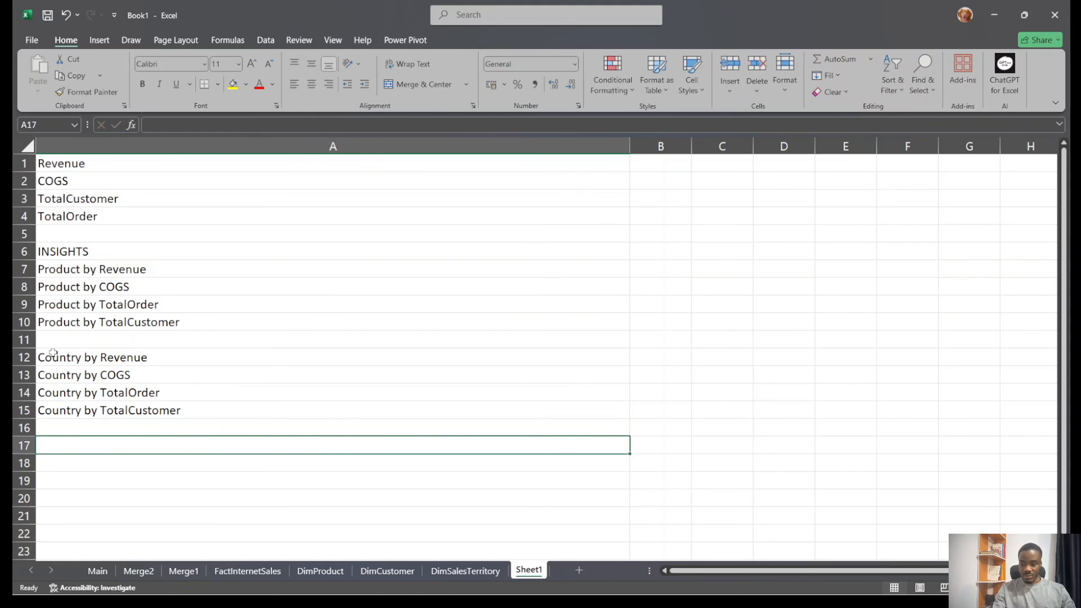
Copy the four Country insights in A12:A15 and paste them into A17:A20
drag(54, 357, 144, 402)
key(ctrl+c)
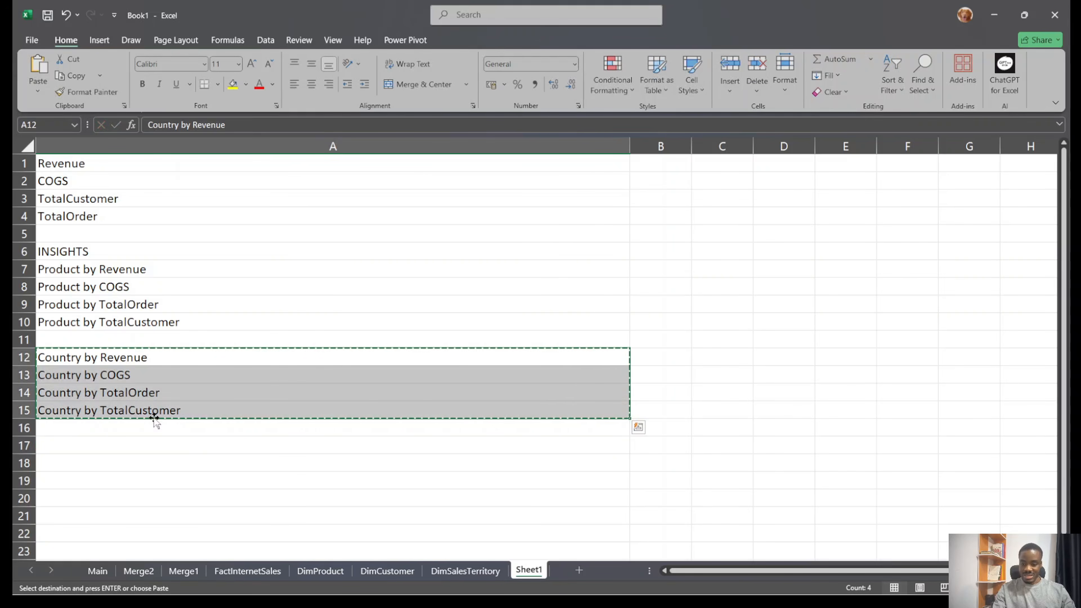
click(150, 446)
key(ctrl+v)
click(177, 464)
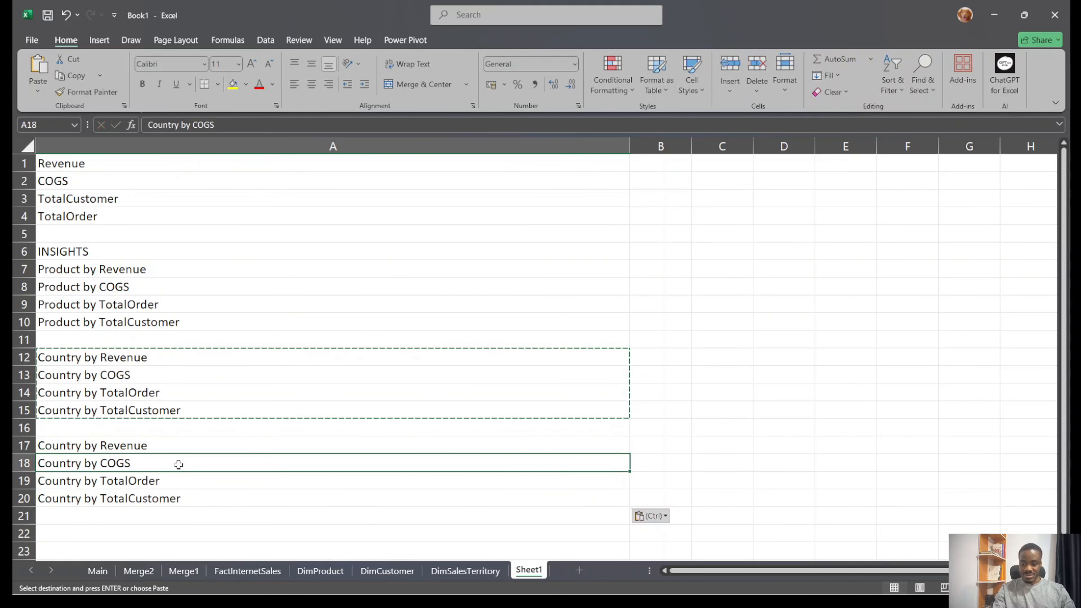
Consult the Main sheet's columns for another dimension and change cell A17 in Sheet1 to "Gender by Revenue"
key(alt+Tab)
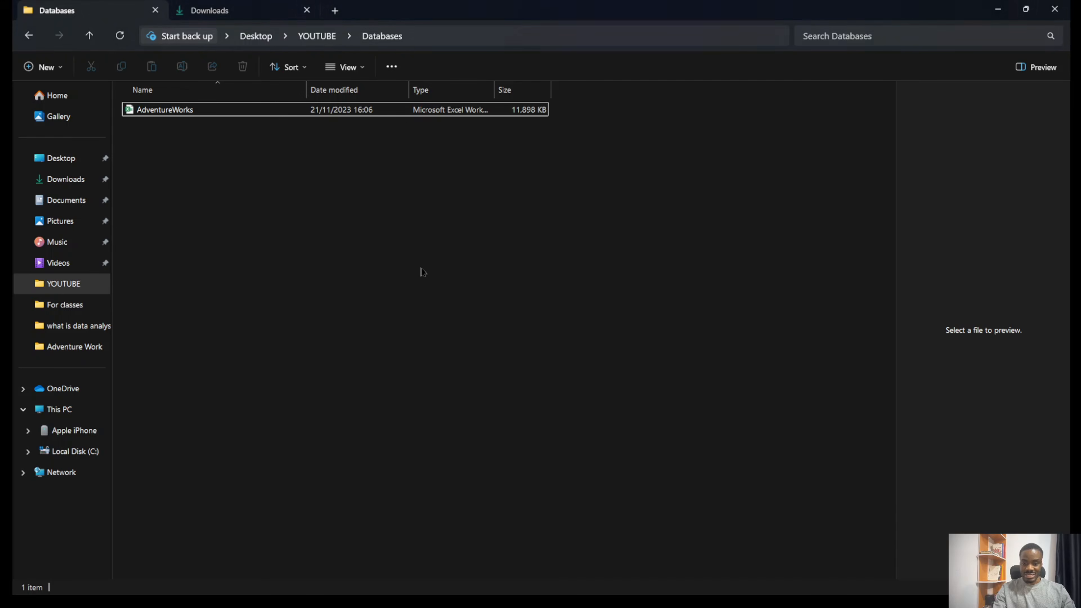
key(alt+Tab)
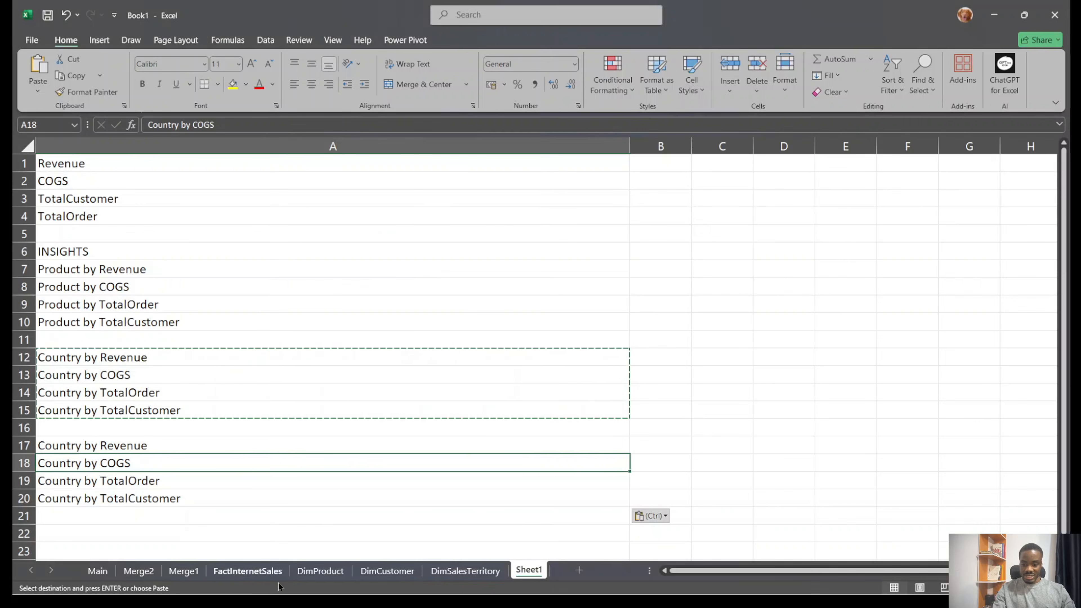
click(97, 571)
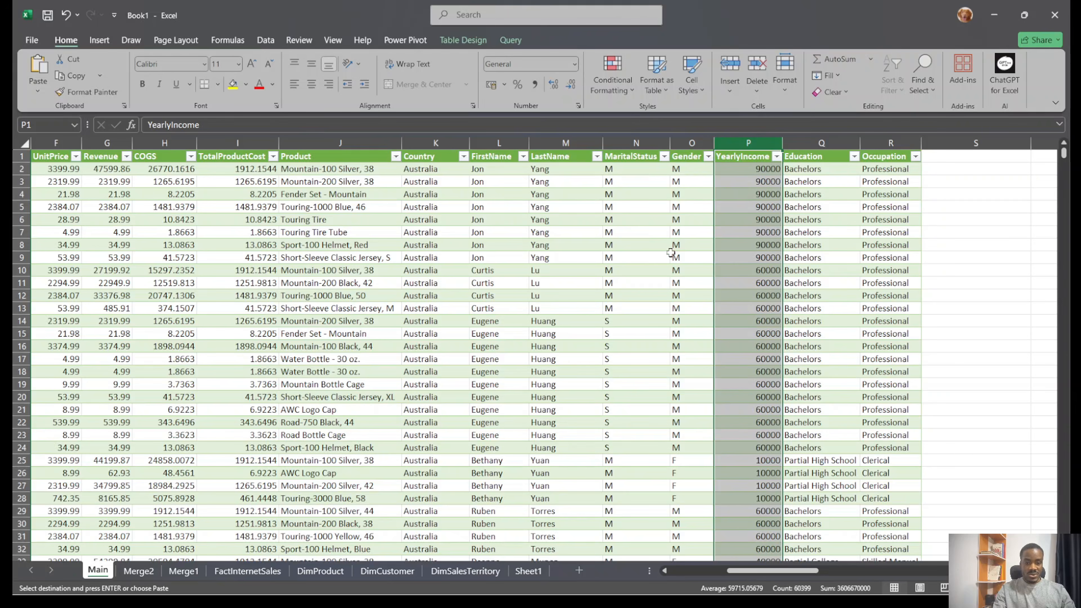
key(alt+Tab)
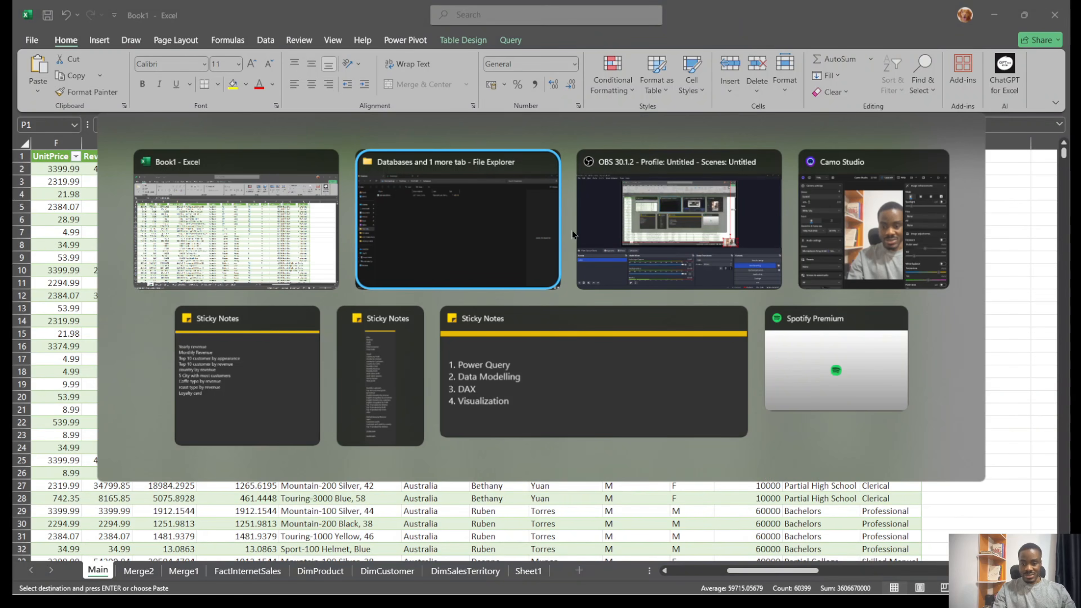
click(267, 230)
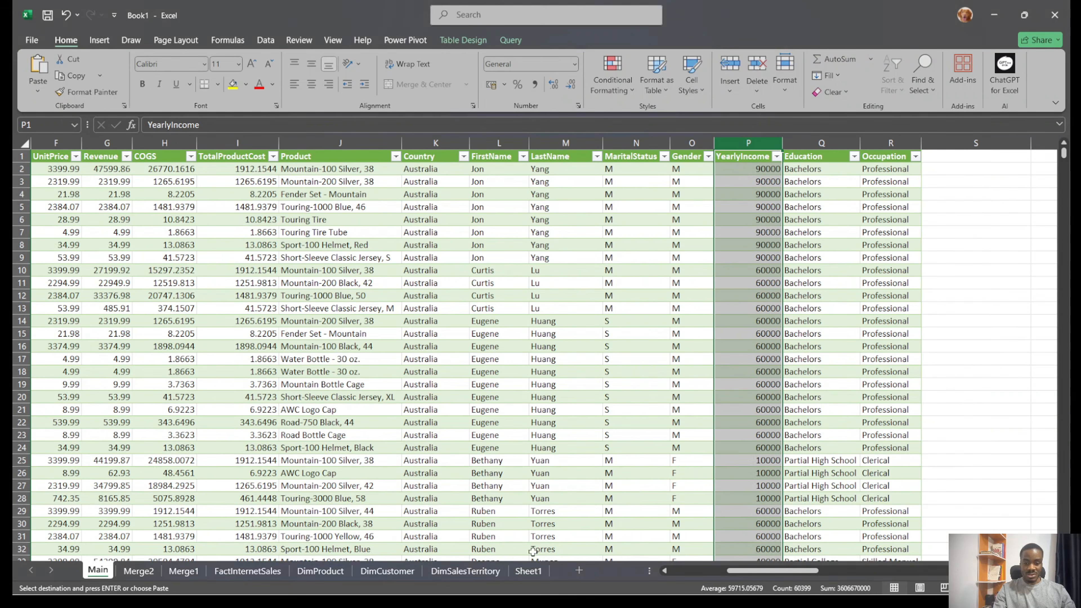
click(527, 570)
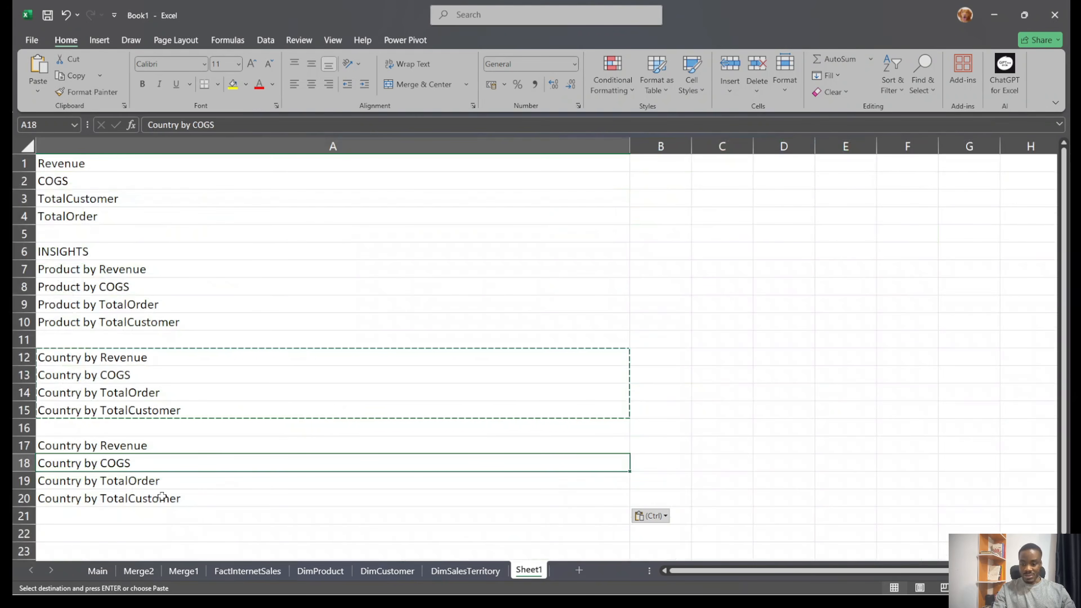
click(65, 445)
double_click(65, 445)
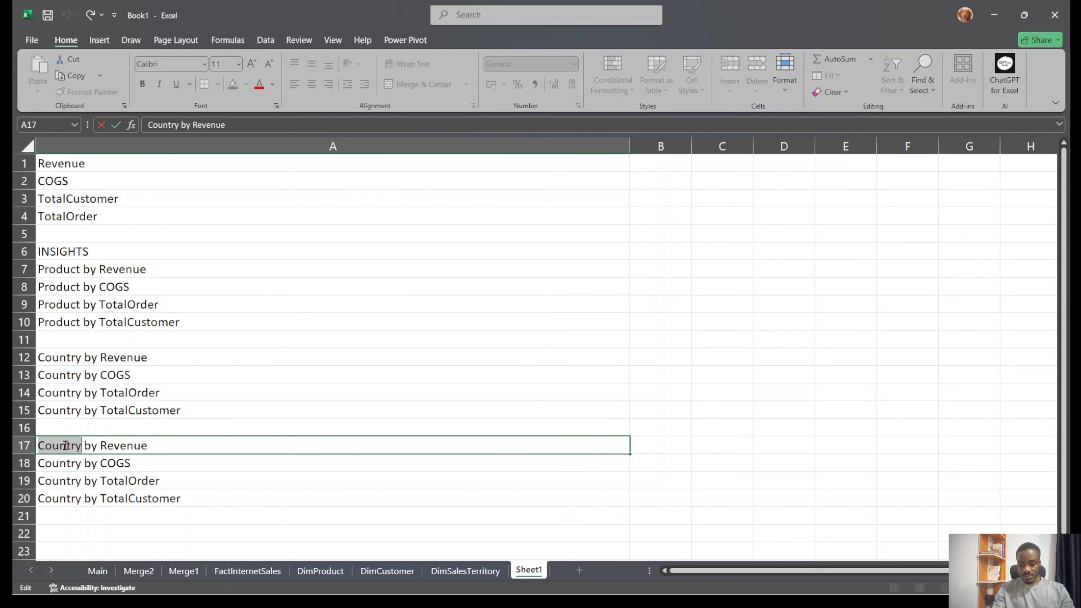
text(Gender)
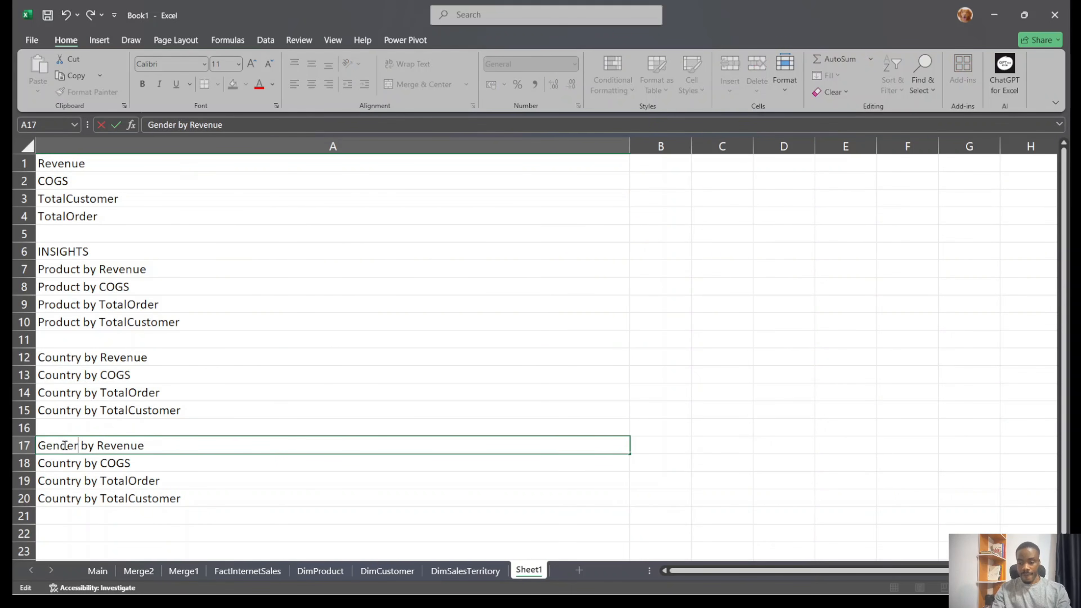
Change cell A18 to "Gender by COGS" and cell A19 to "Gender by TotalOrder"
click(54, 461)
double_click(55, 460)
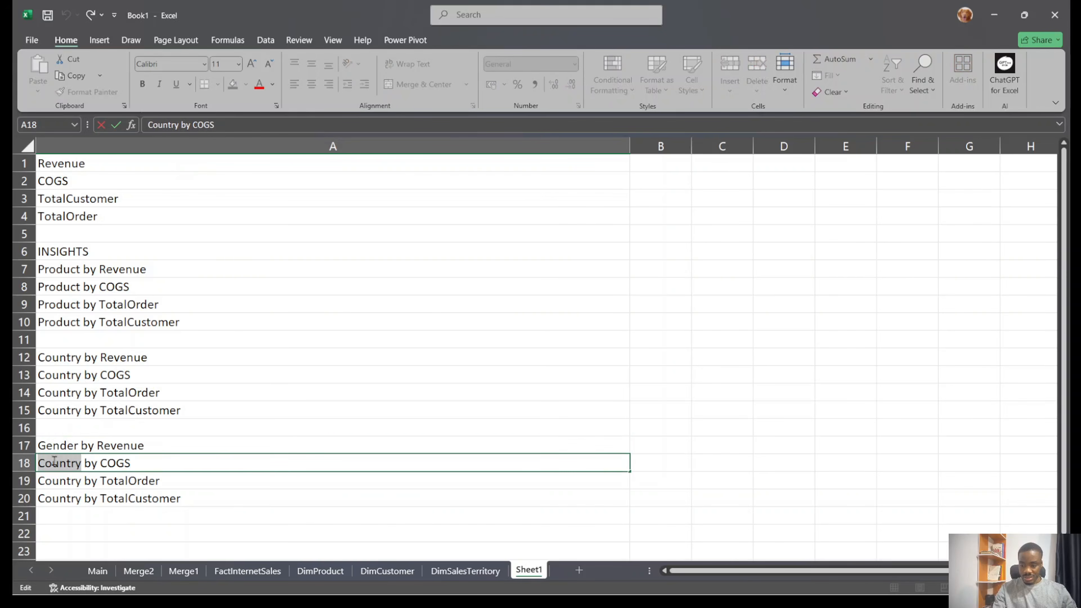
text(Gender)
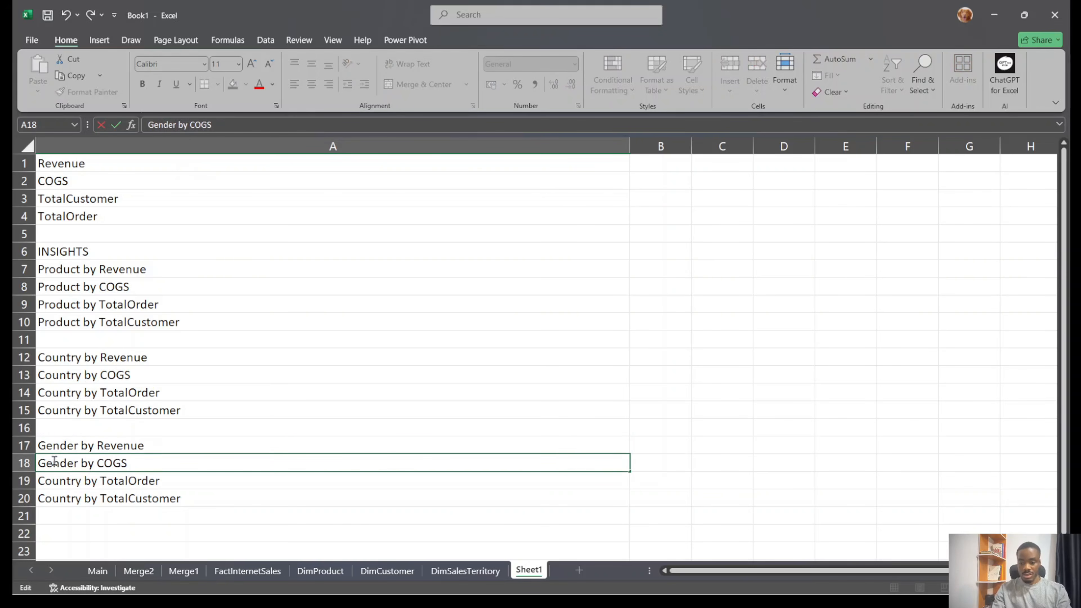
click(56, 482)
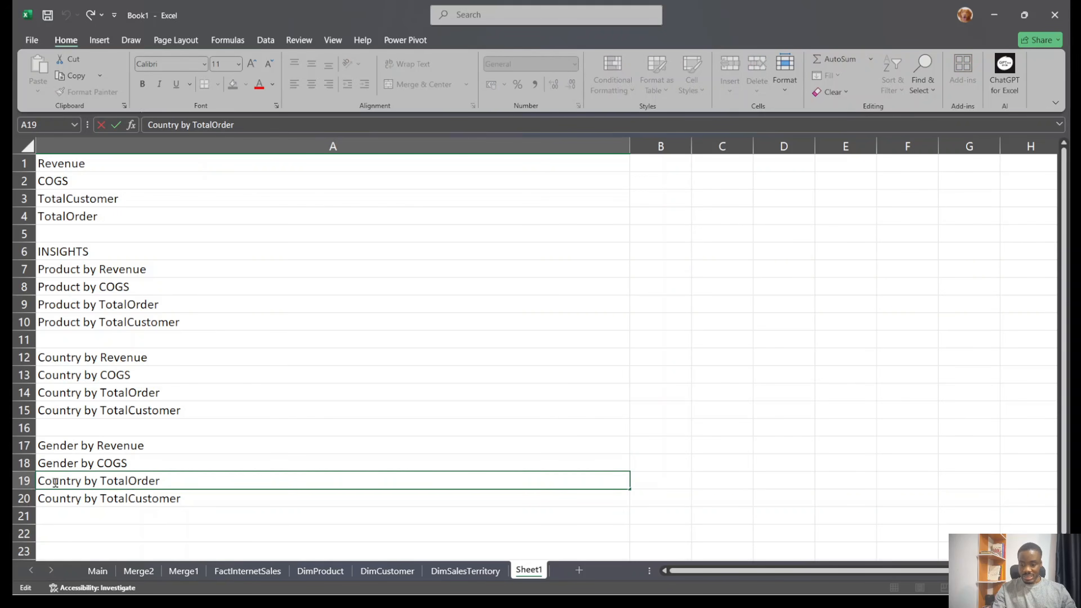
double_click(55, 482)
text(Gender)
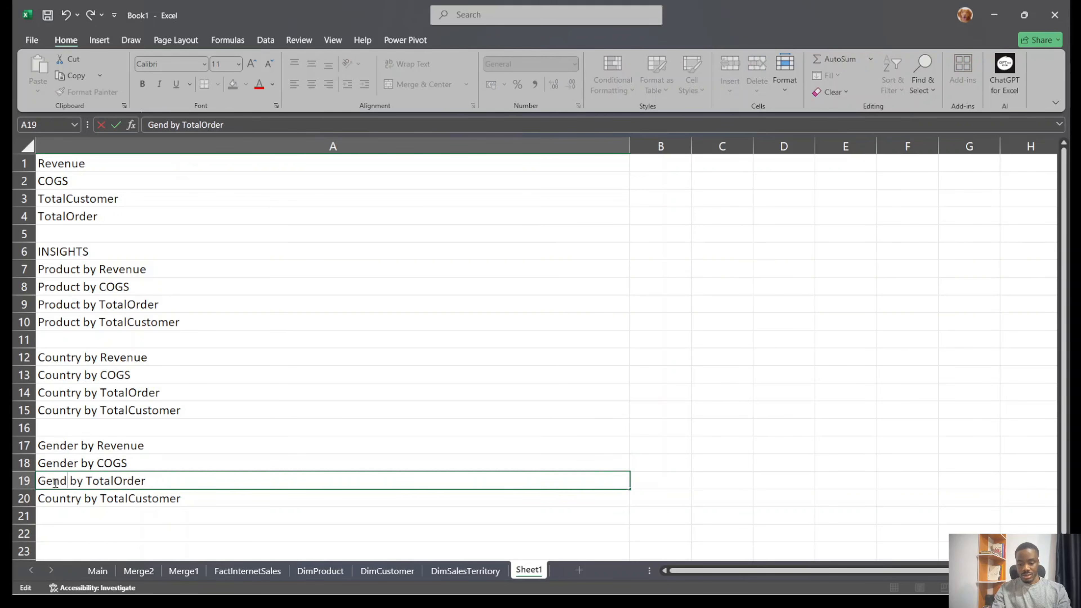
Replace "Country" with "Gender" in cell A20 so that it reads "Gender by TotalCustomer"
click(59, 496)
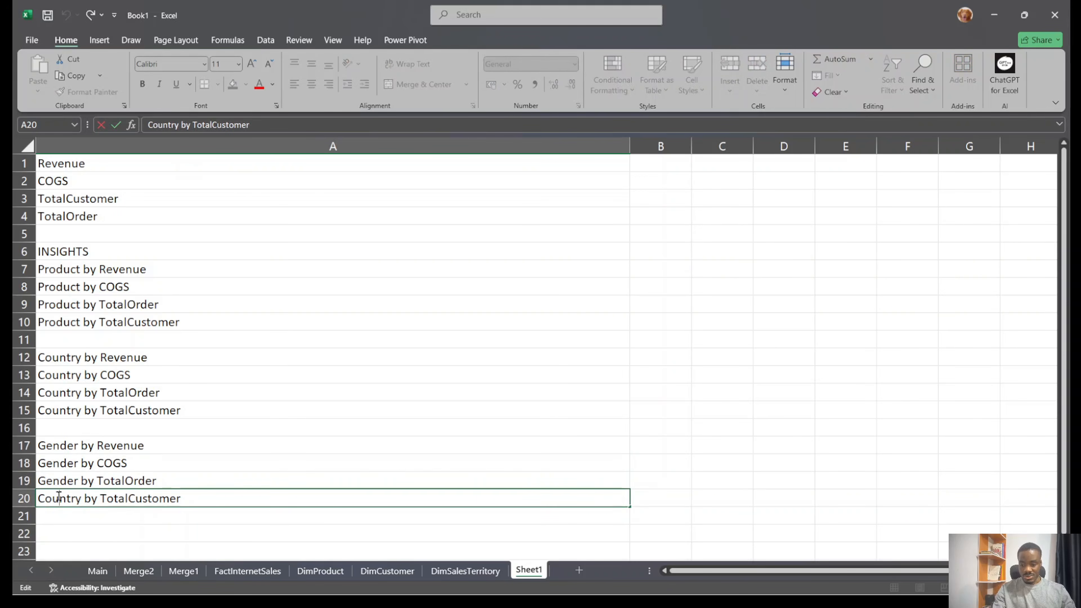
double_click(59, 496)
text(Gender)
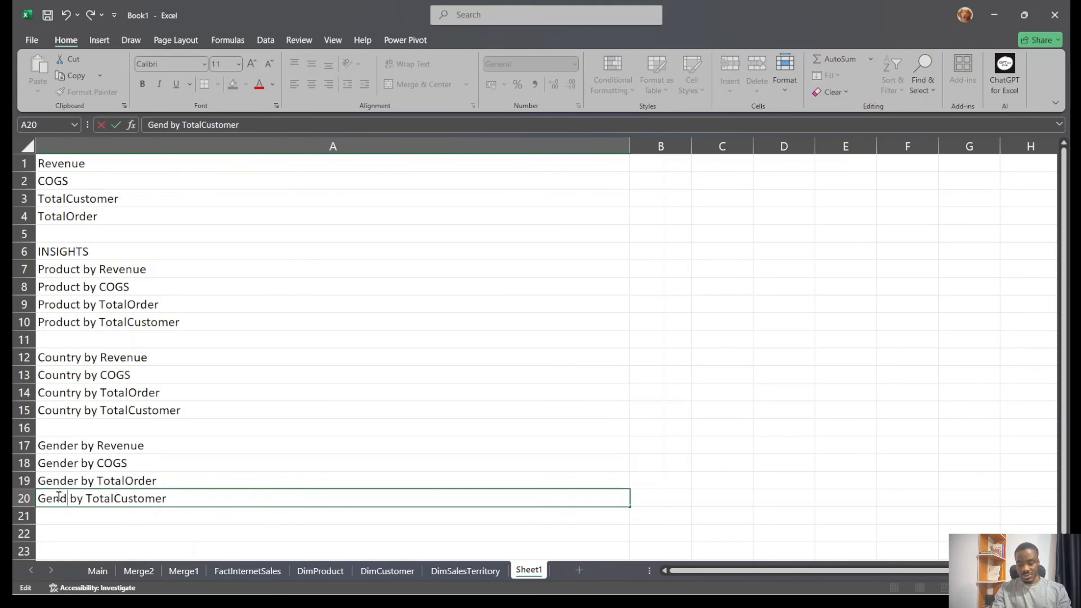
Review the insights list in Sheet1 and the Education, Occupation, FirstName and LastName columns in the Main sheet
click(511, 377)
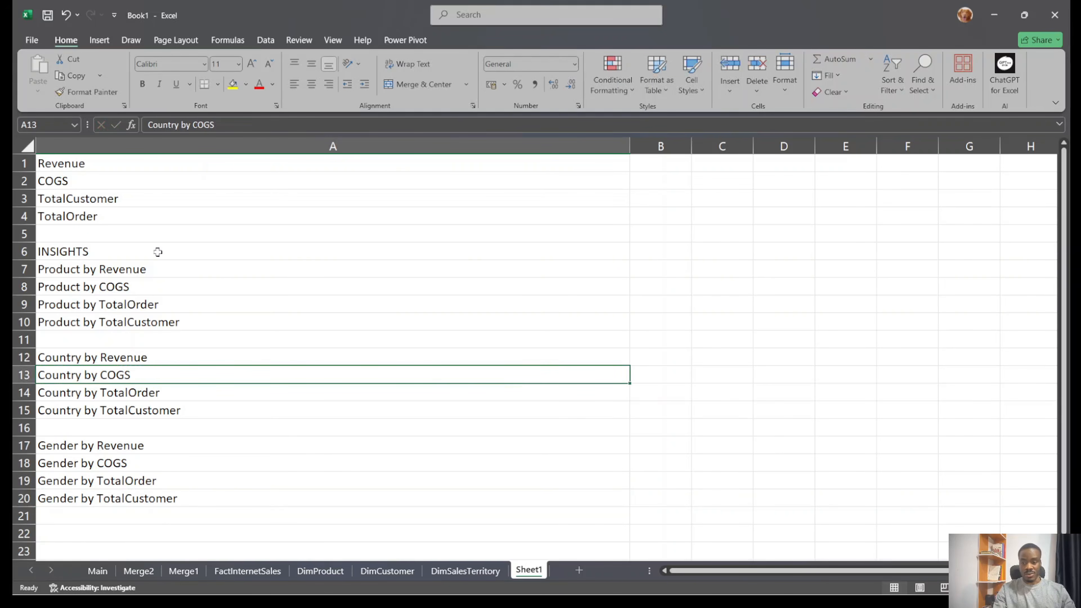
click(86, 251)
drag(109, 266, 163, 323)
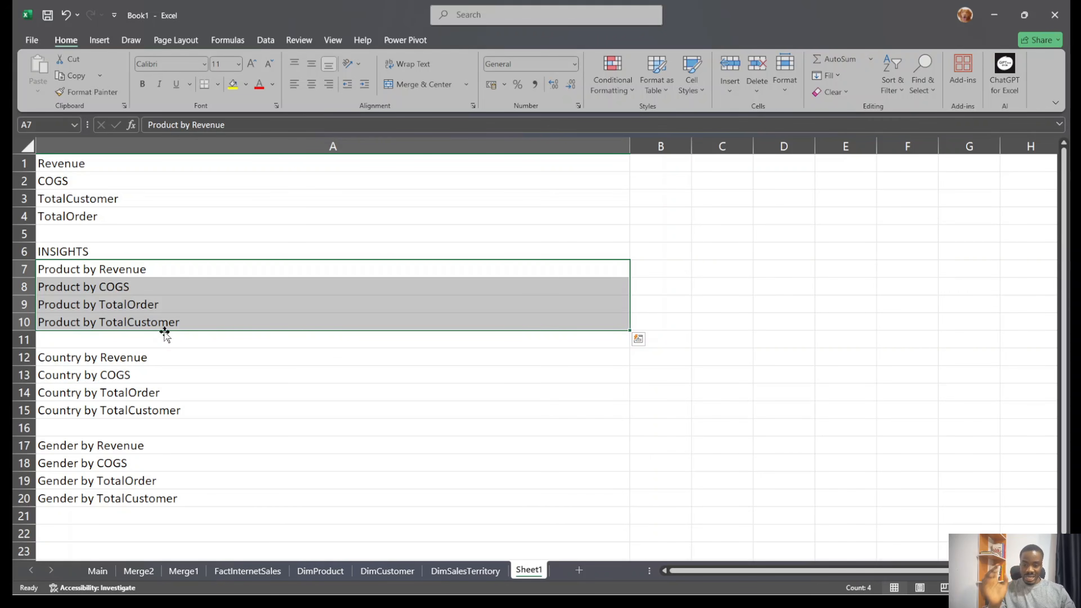
click(96, 569)
click(830, 138)
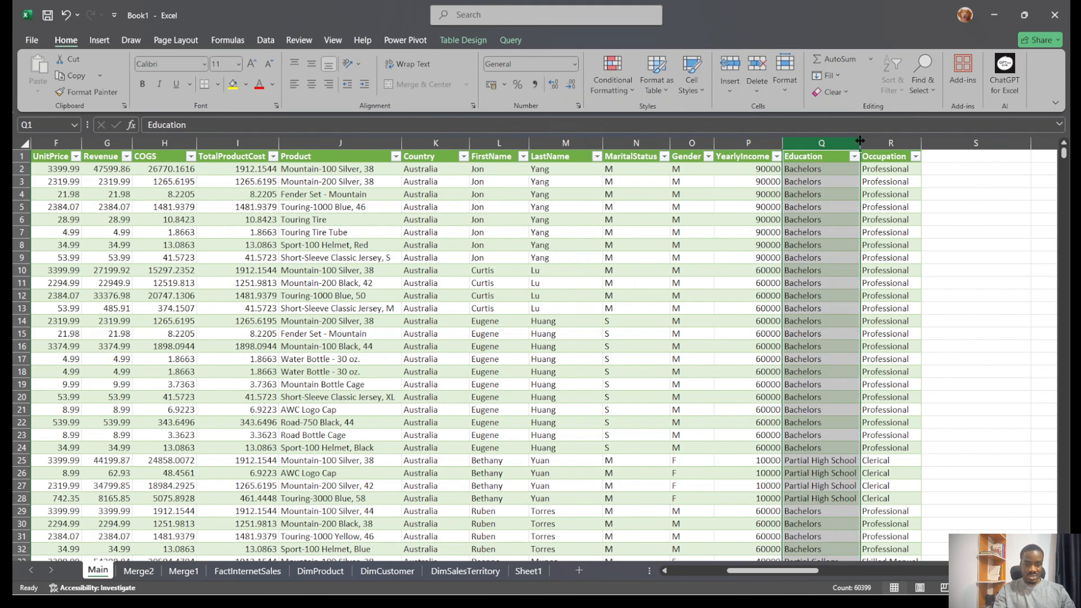
click(889, 135)
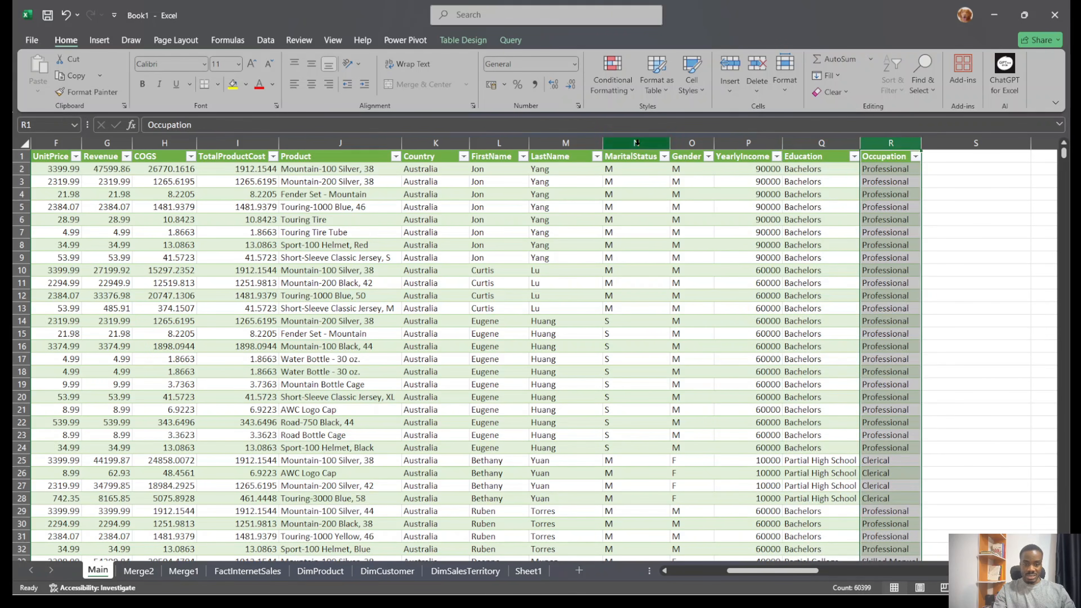
drag(501, 143, 563, 143)
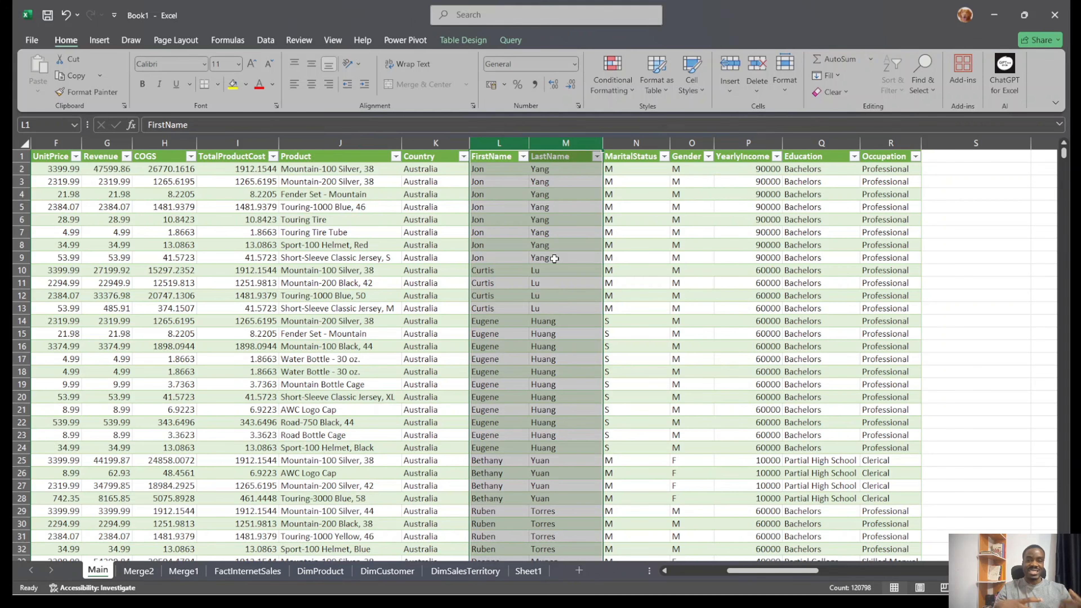
Create a PivotTable from the Merge3 table in the Main sheet and place it on a new worksheet
click(681, 246)
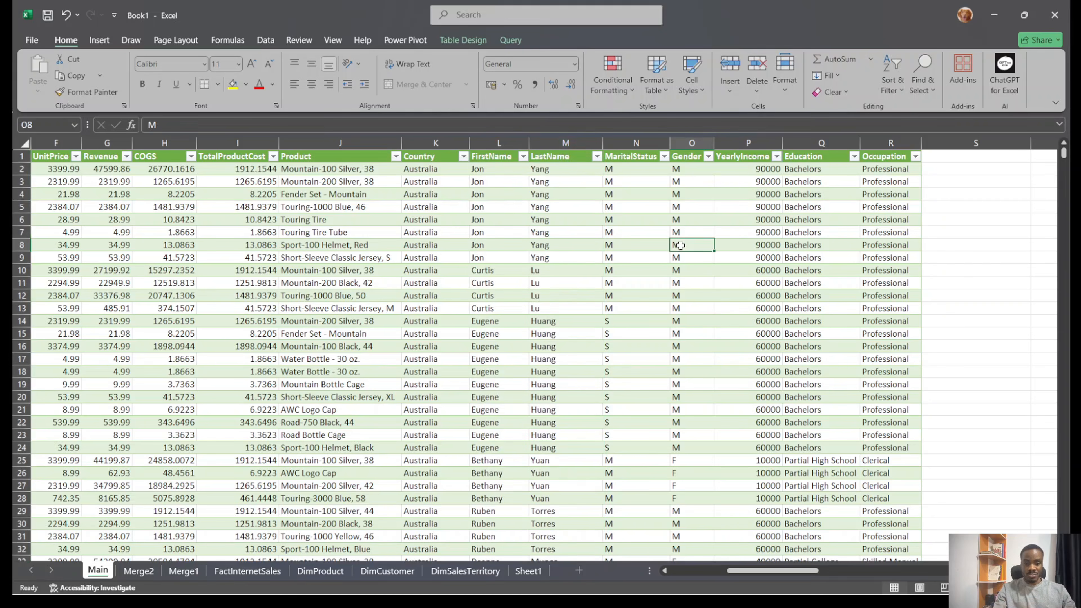
click(468, 41)
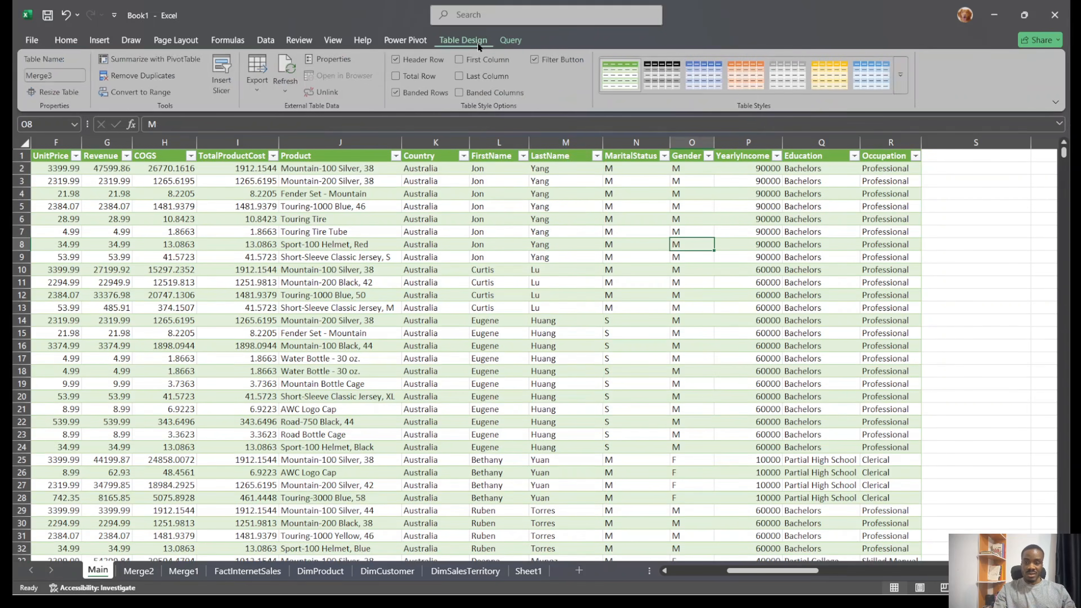
click(166, 58)
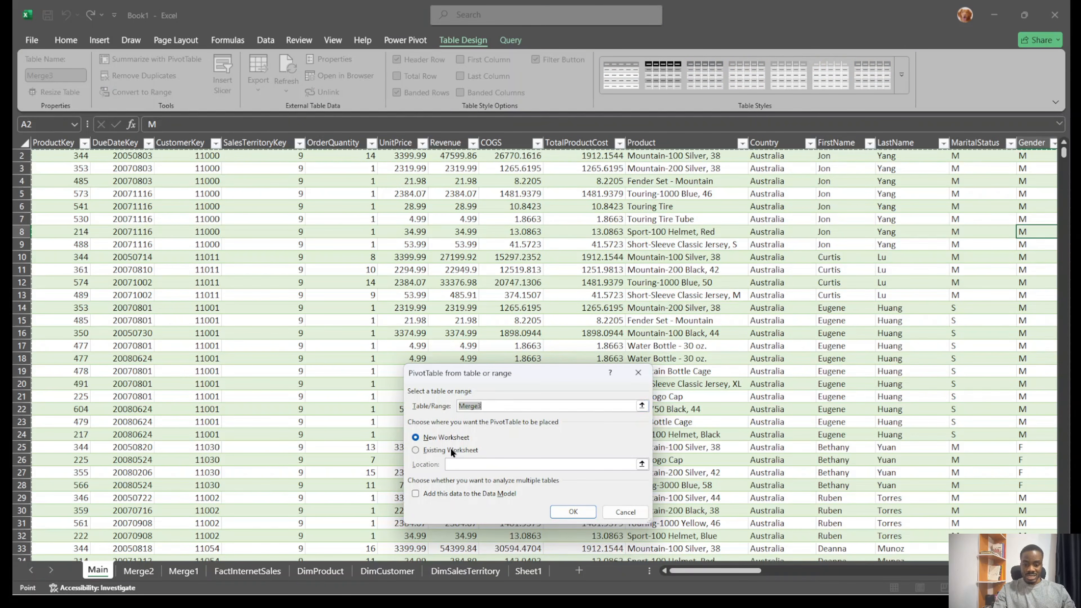
click(584, 516)
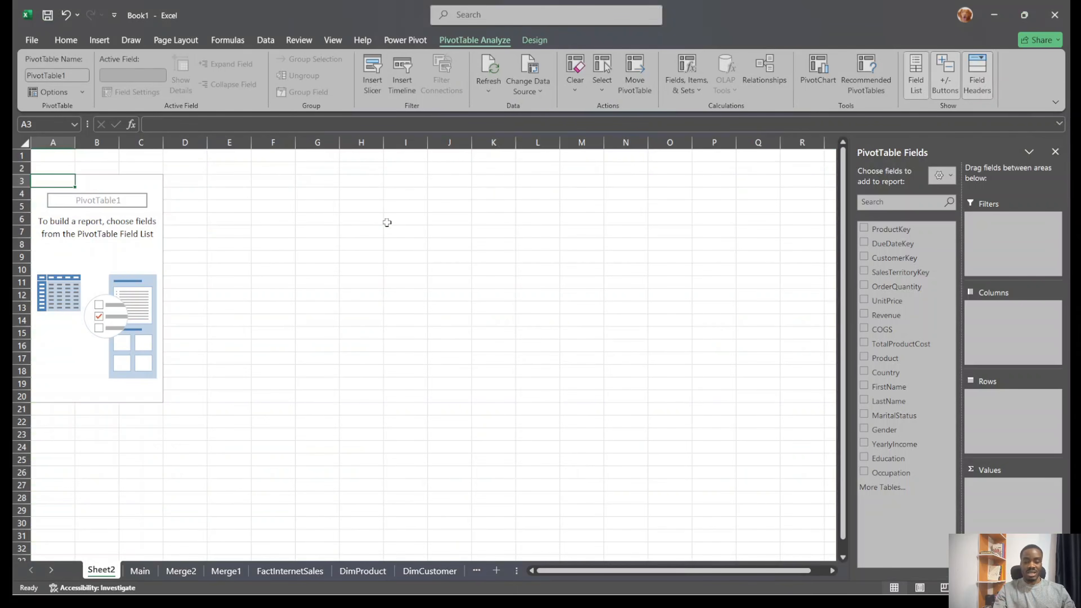
Add the Revenue field to the PivotTable's values as Sum of Revenue, leaving the rows area empty
click(361, 269)
click(132, 244)
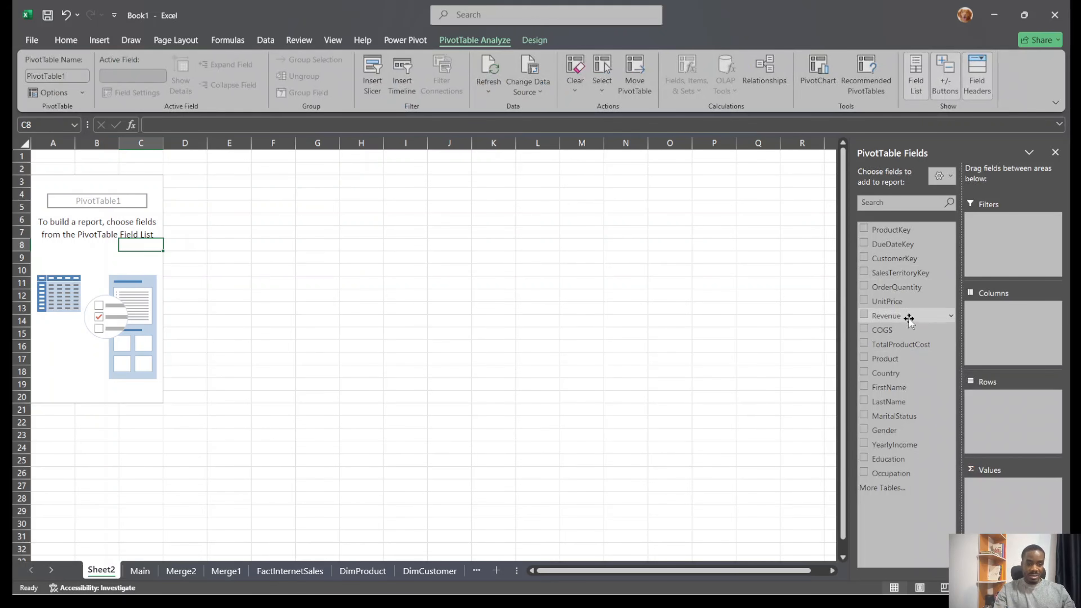
drag(909, 316, 1004, 415)
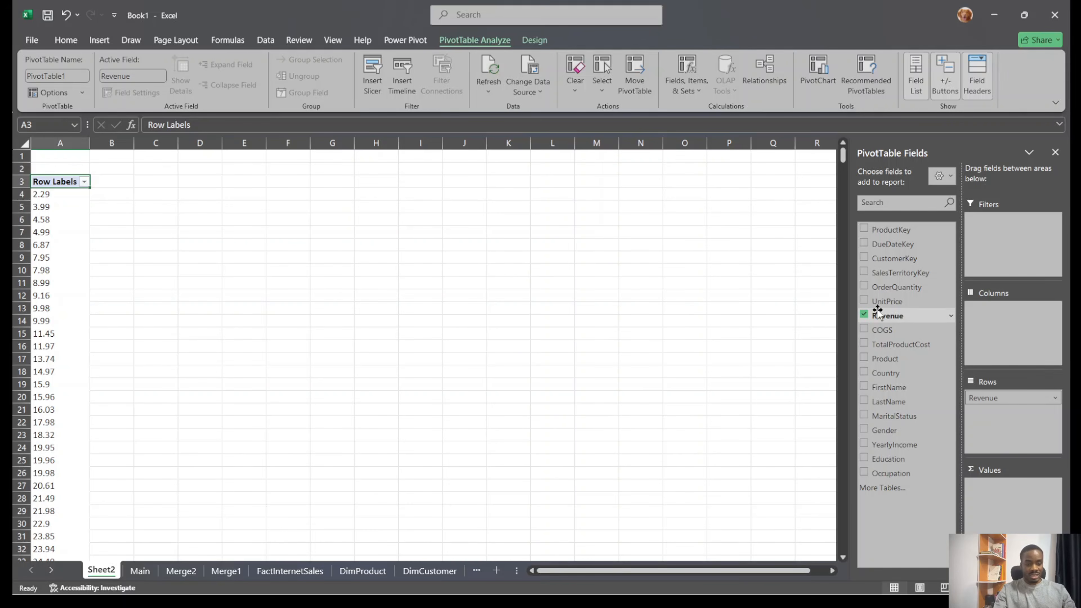
drag(1030, 393, 1020, 500)
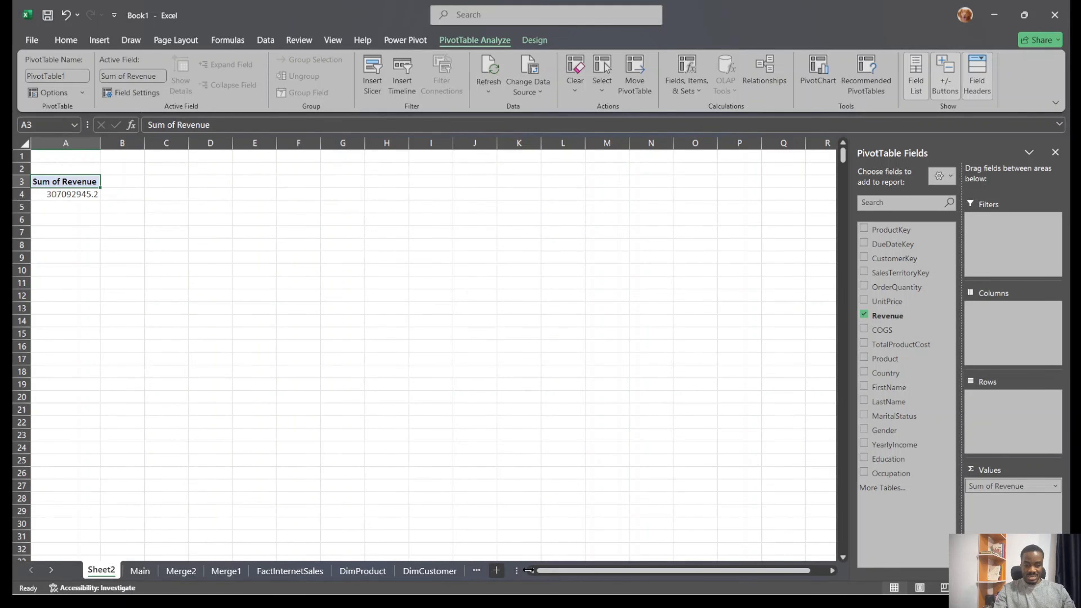
Consult the insights in Sheet1 and the Main data, and rename the PivotTable's worksheet as PT
drag(527, 571, 746, 570)
click(571, 570)
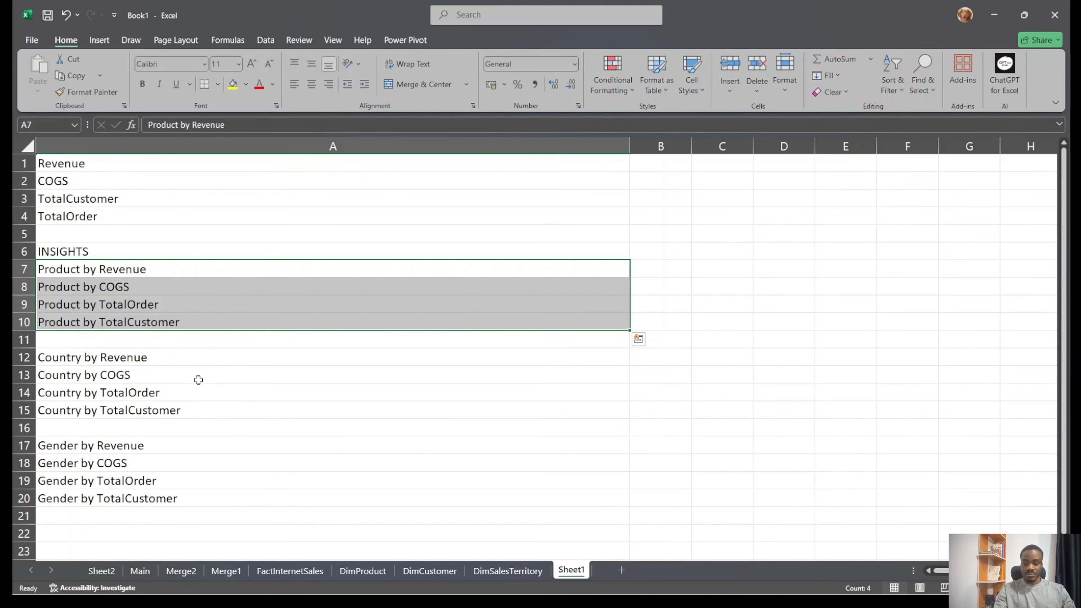
click(142, 569)
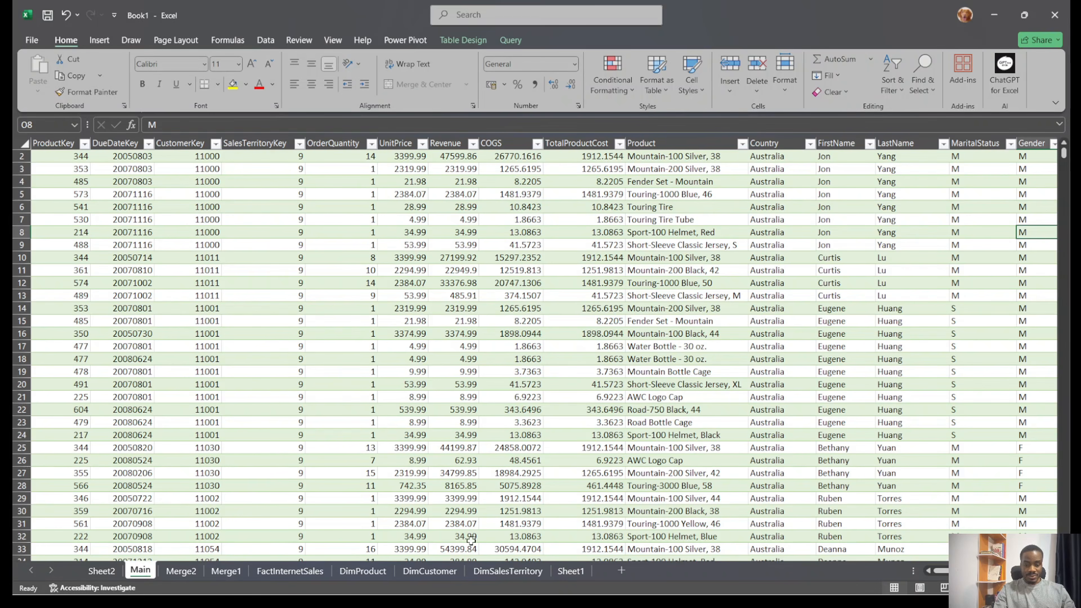
click(102, 571)
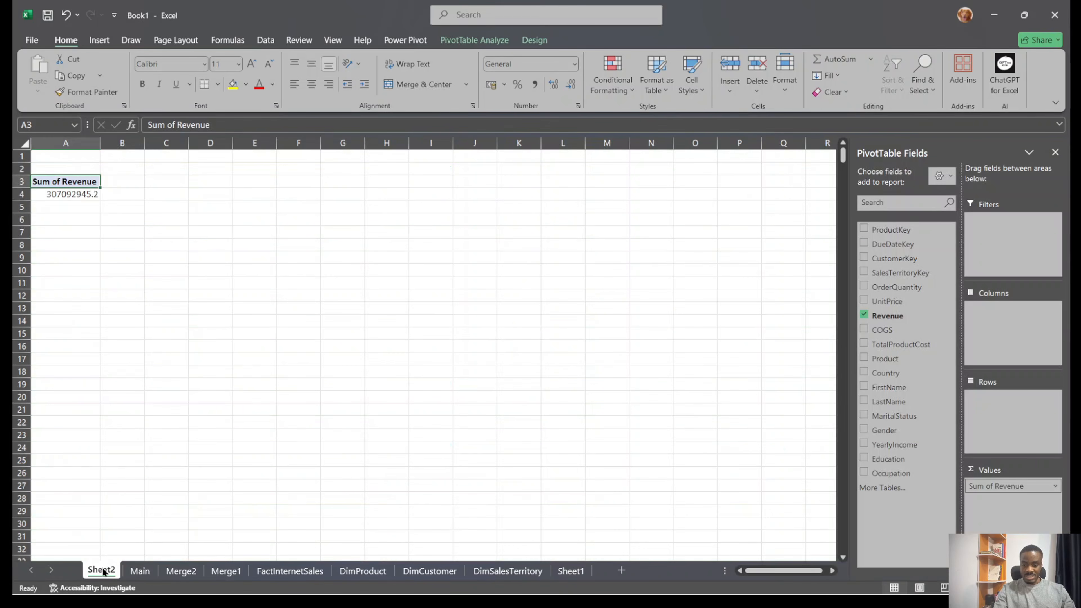
double_click(102, 570)
text(PT)
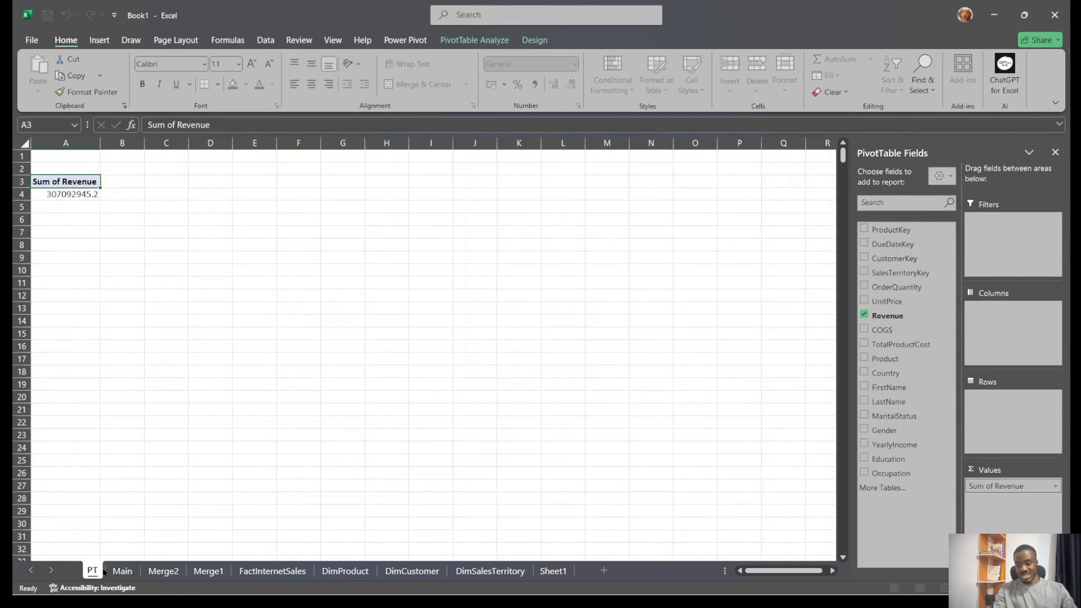
key(Return)
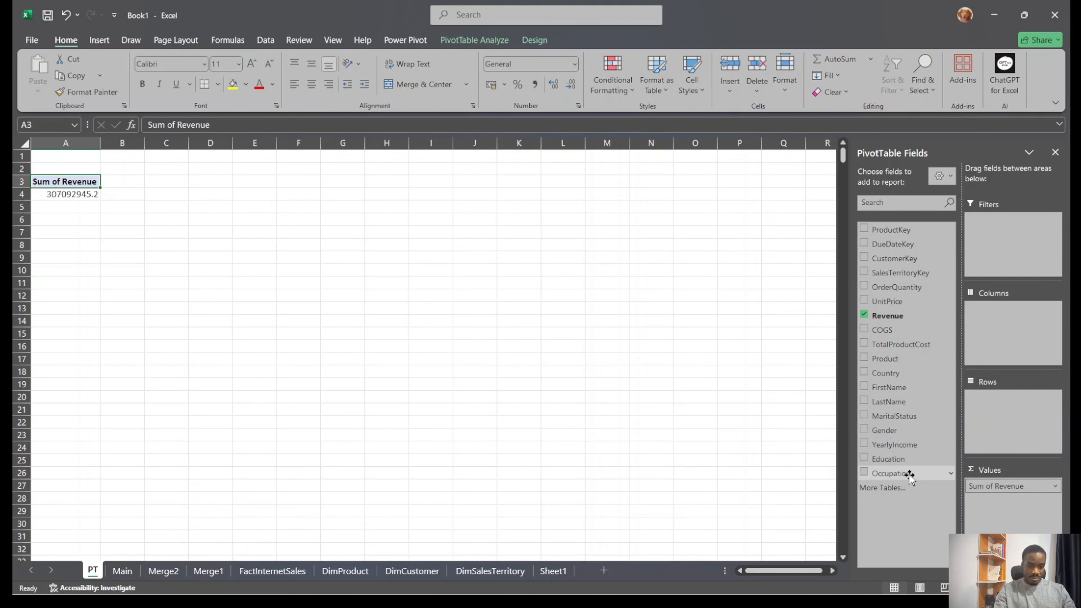
Add the Product field to the PivotTable's rows and look through the revenue per product down to the grand total
drag(898, 360, 973, 420)
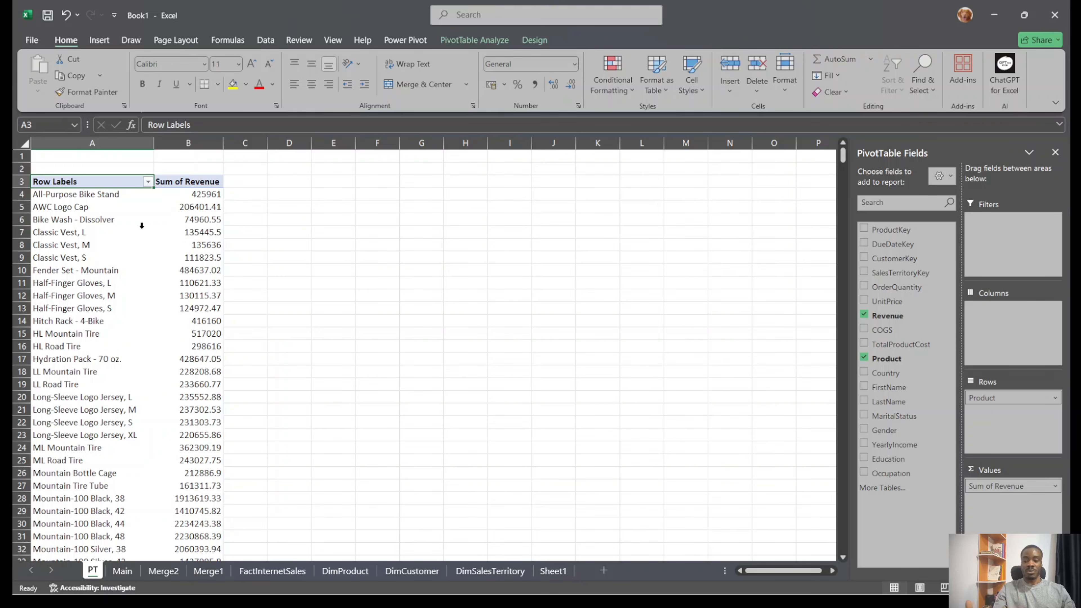
scroll(145, 288, down, 10)
scroll(146, 288, down, 20)
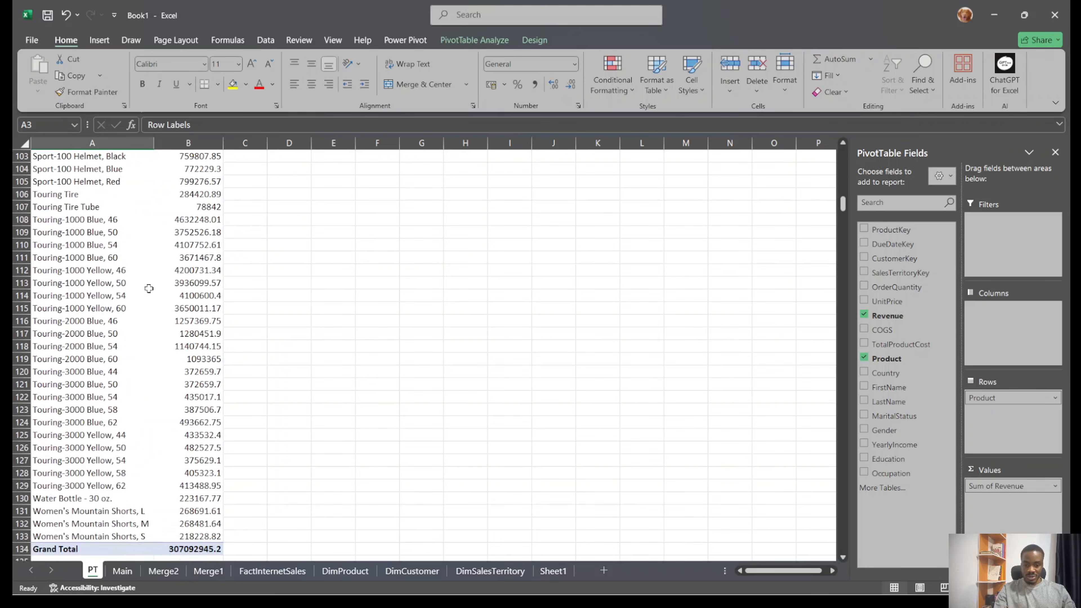
scroll(153, 283, up, 10)
scroll(153, 283, up, 20)
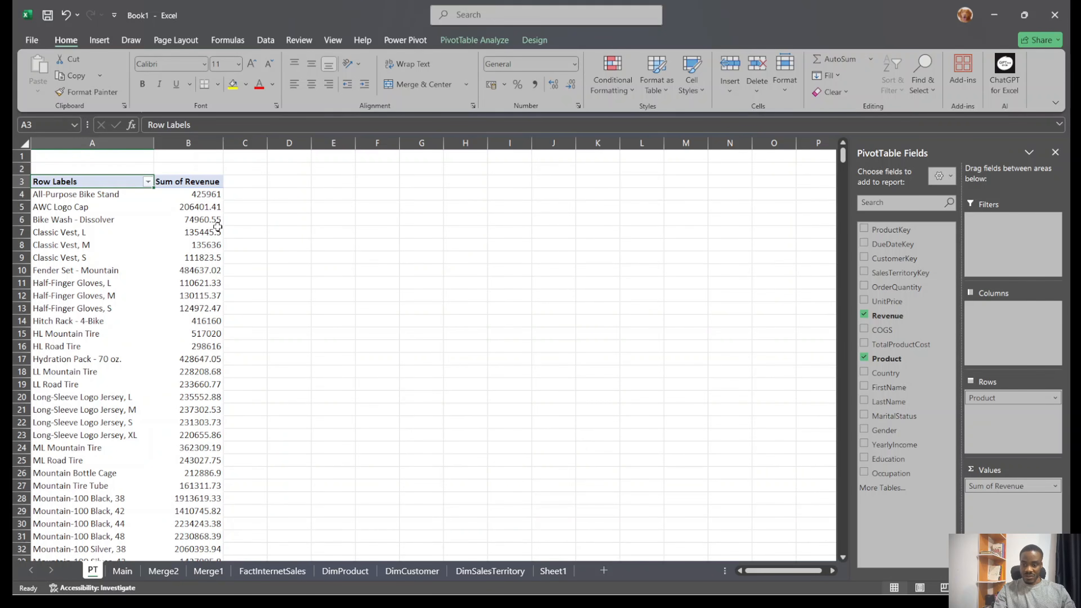
click(210, 184)
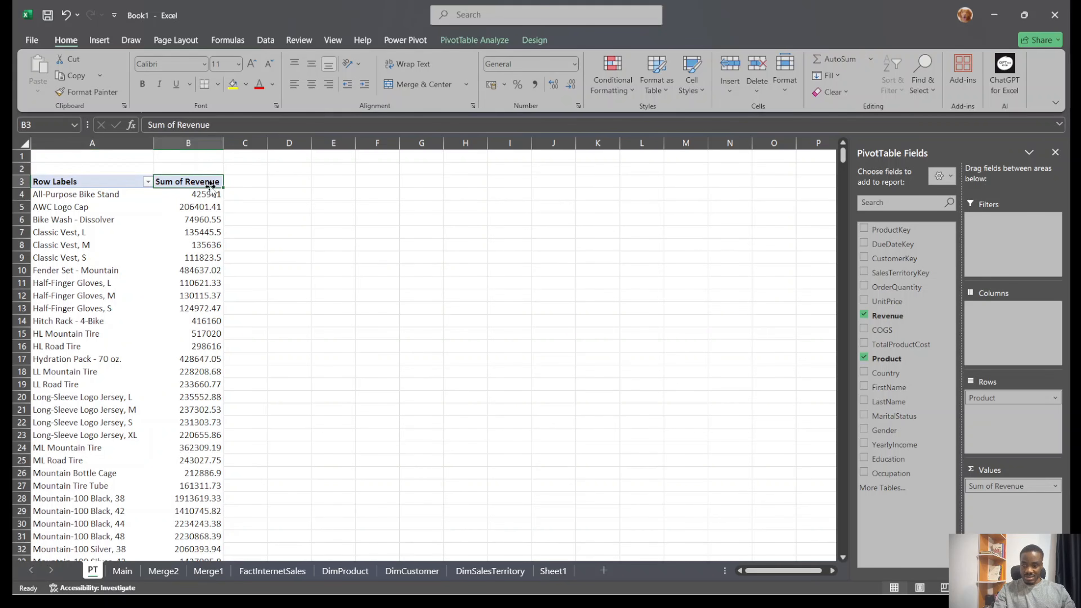
click(148, 183)
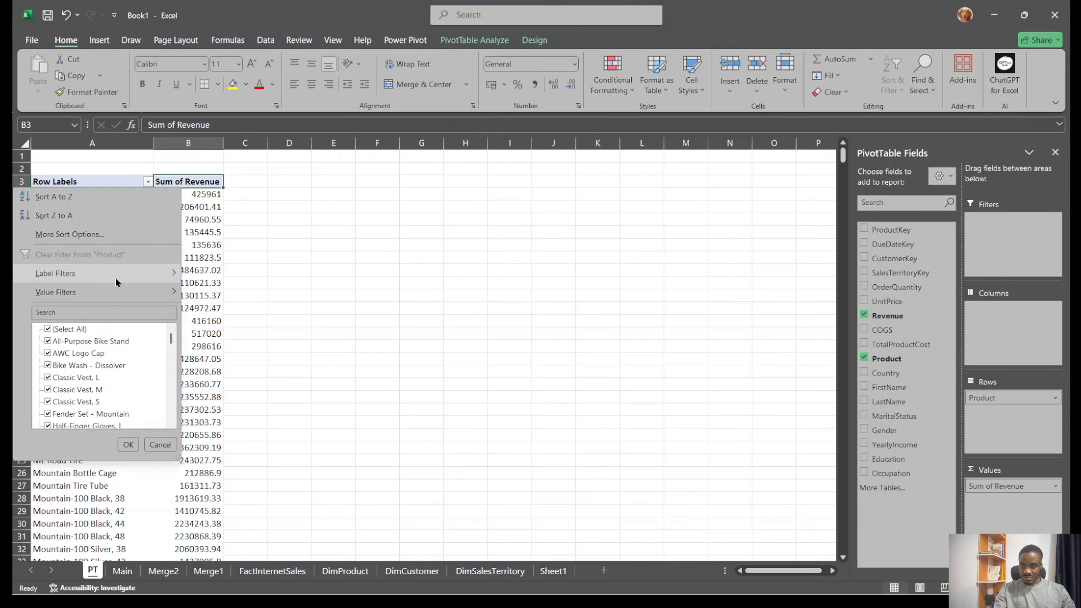
mouse_move(119, 292)
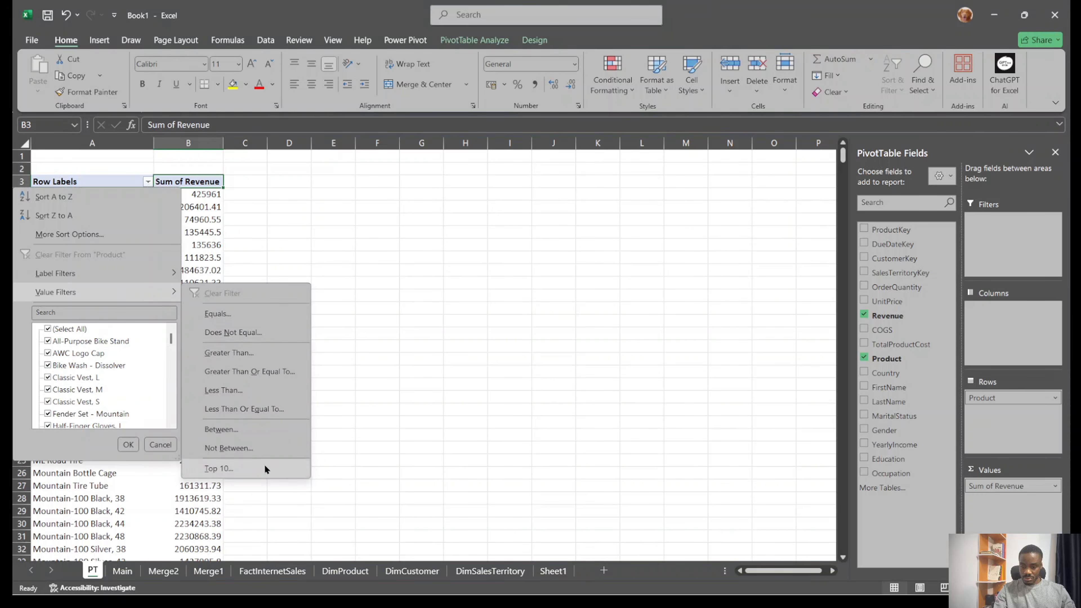
click(452, 382)
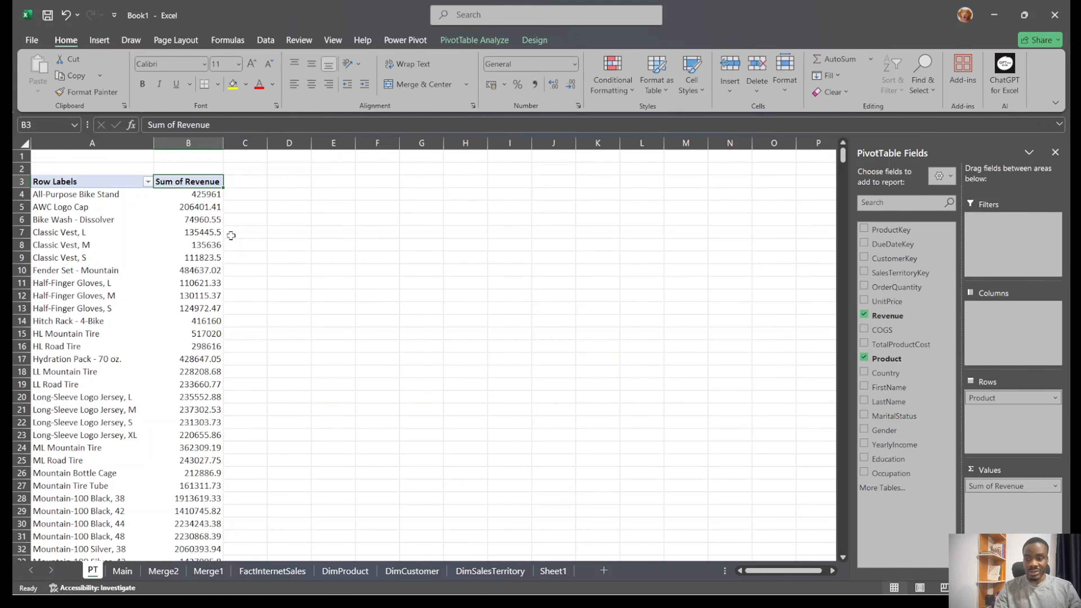
Filter the PivotTable's products to the top 10 items by Sum of Revenue
click(147, 182)
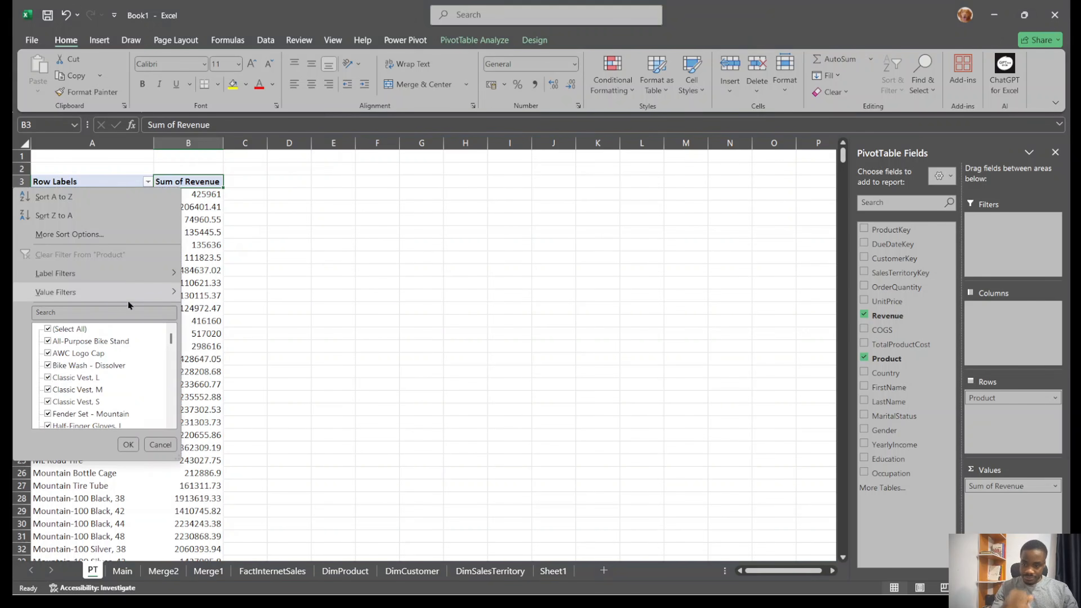
mouse_move(99, 289)
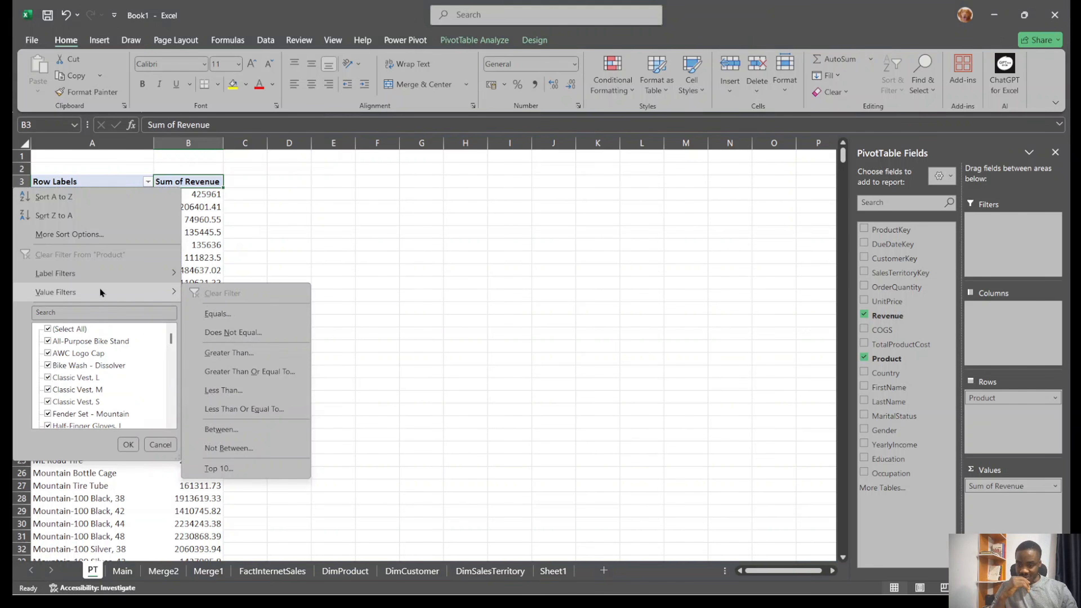
click(249, 474)
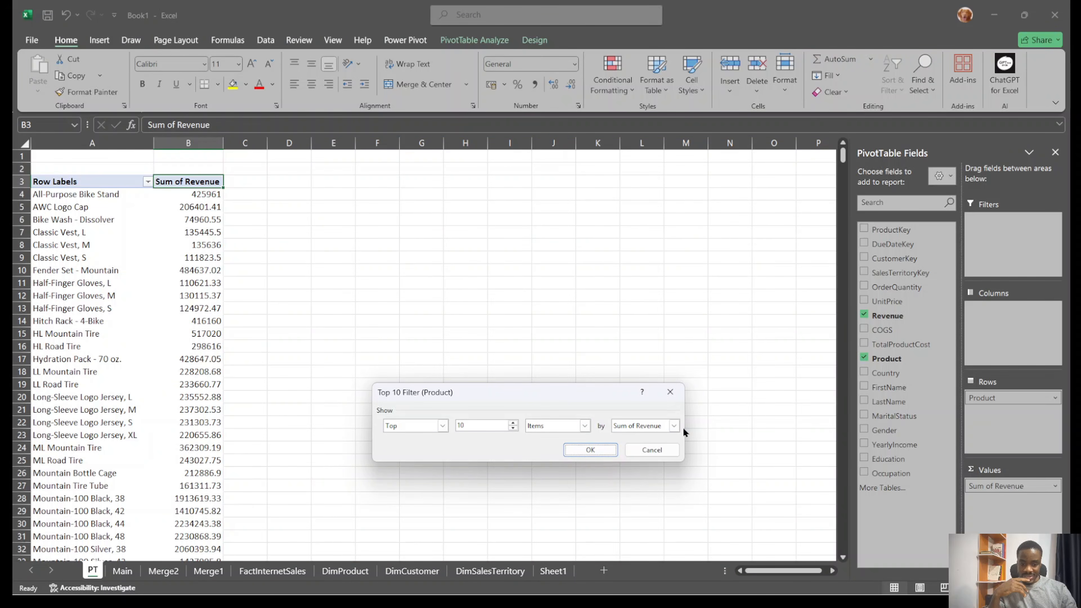
click(590, 449)
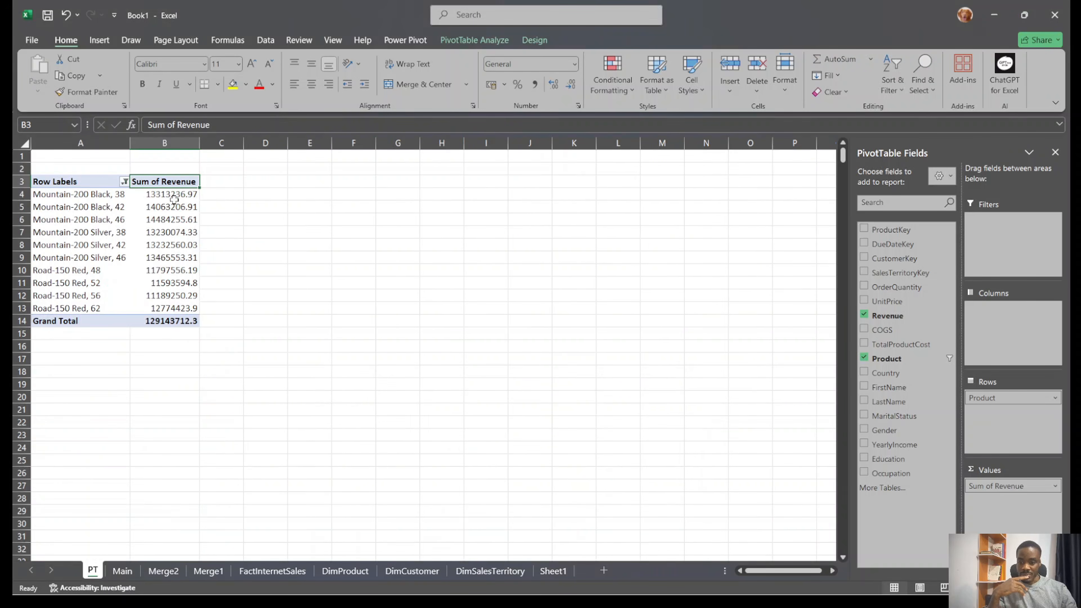
Sort the filtered products by Sum of Revenue from largest to smallest
click(184, 220)
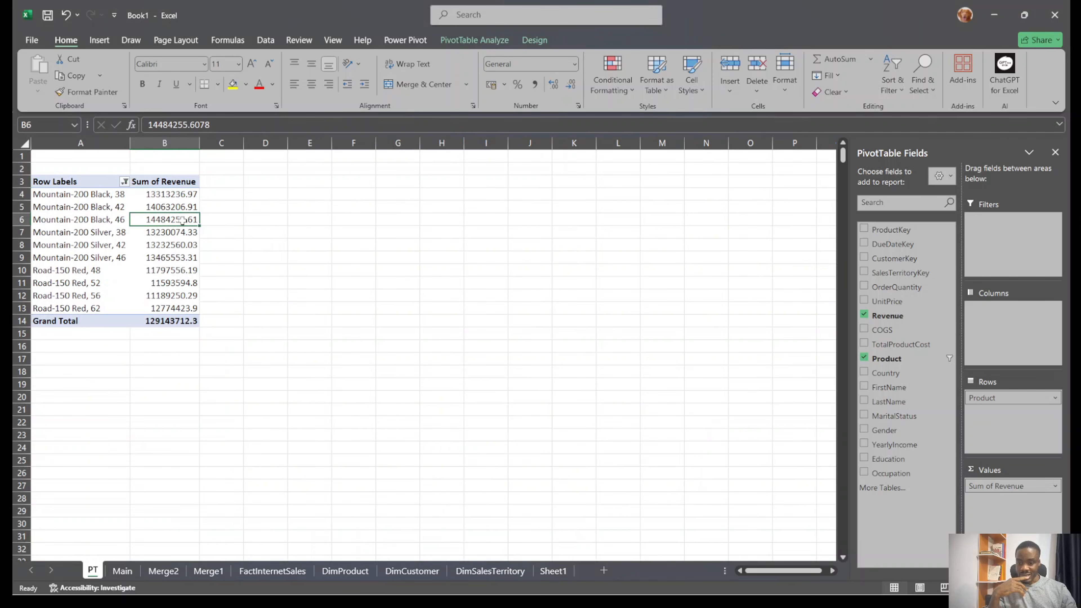
right_click(180, 220)
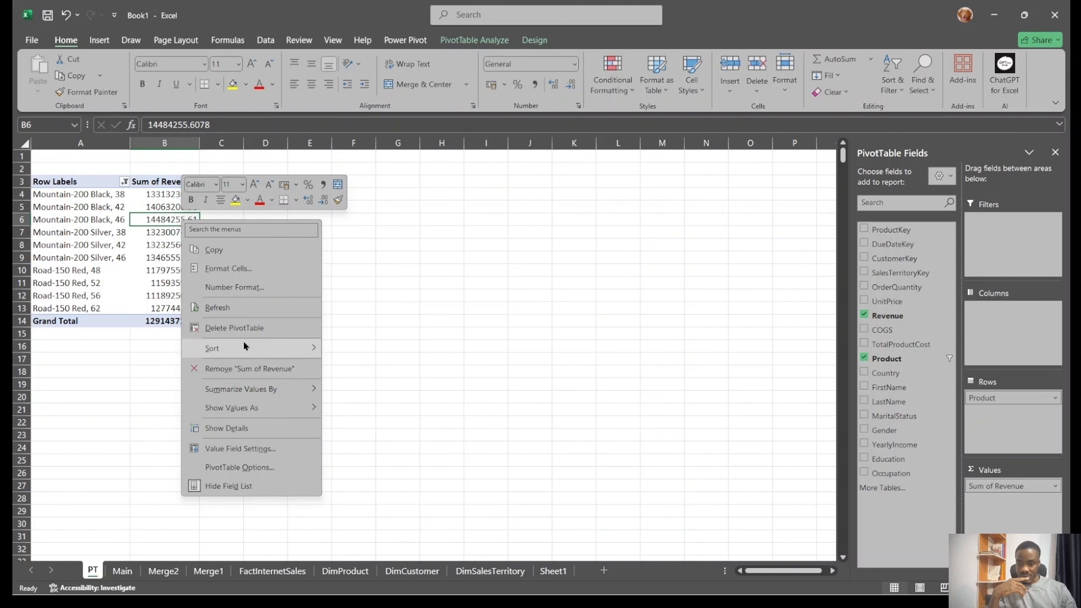
mouse_move(278, 343)
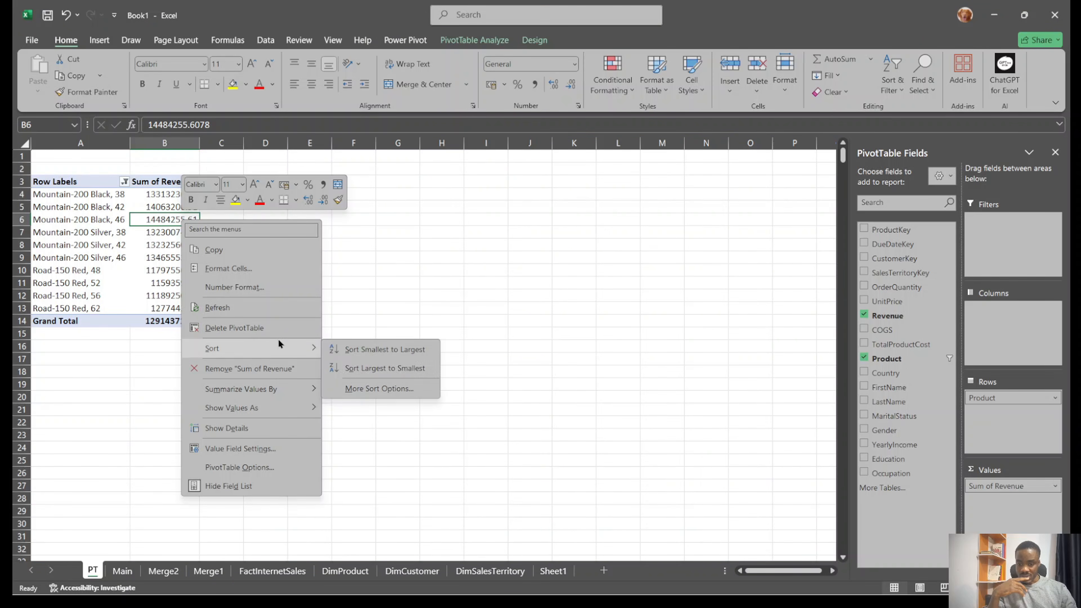
click(395, 369)
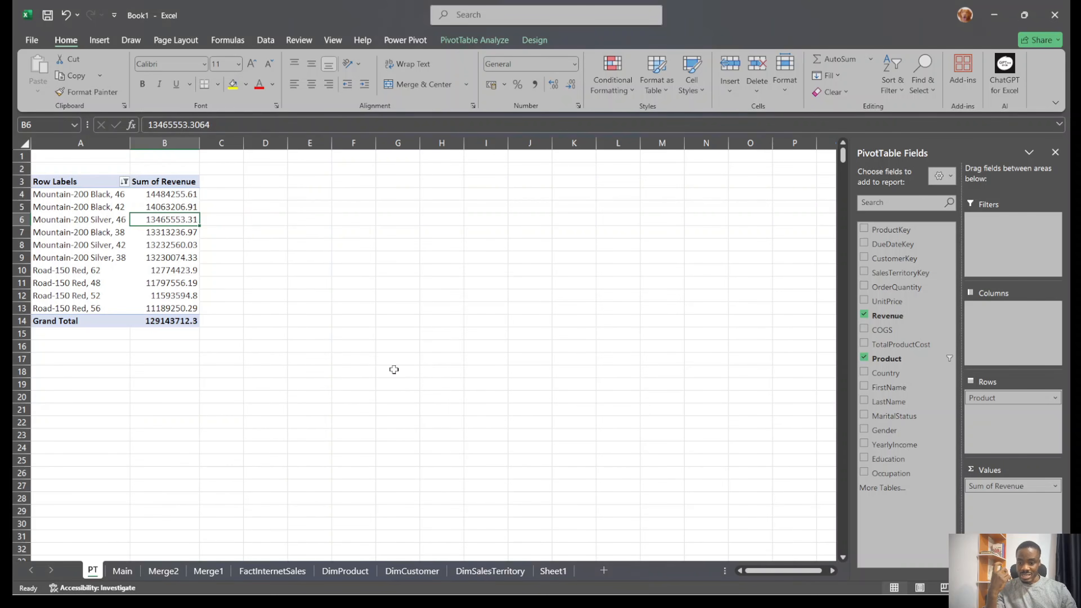
Apply the comma number format to the product revenue values in B4:B13
drag(160, 197, 187, 303)
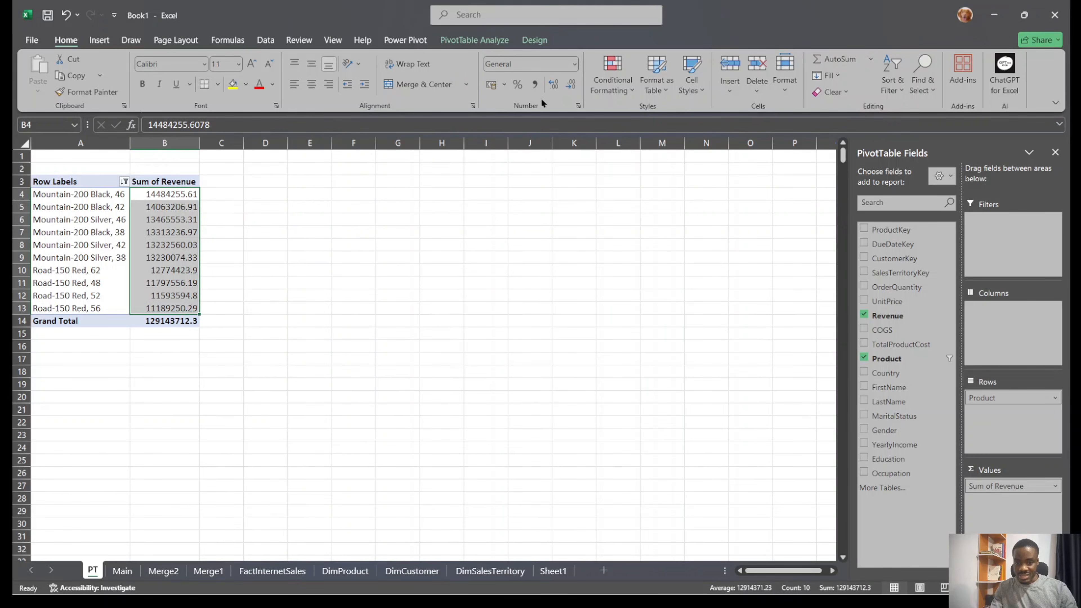
click(535, 85)
click(318, 329)
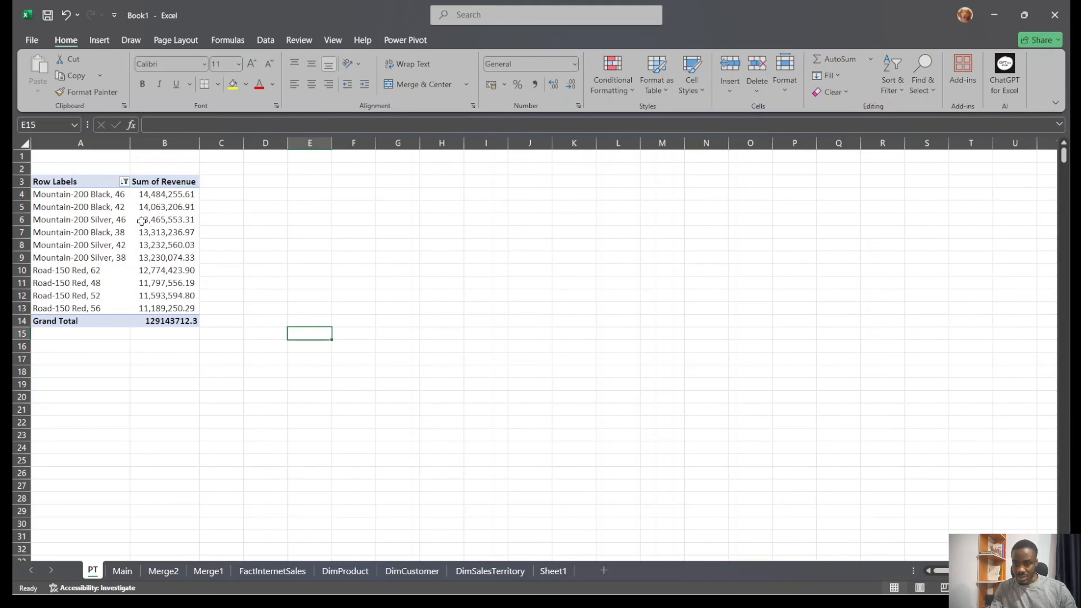
drag(165, 195, 171, 305)
click(333, 293)
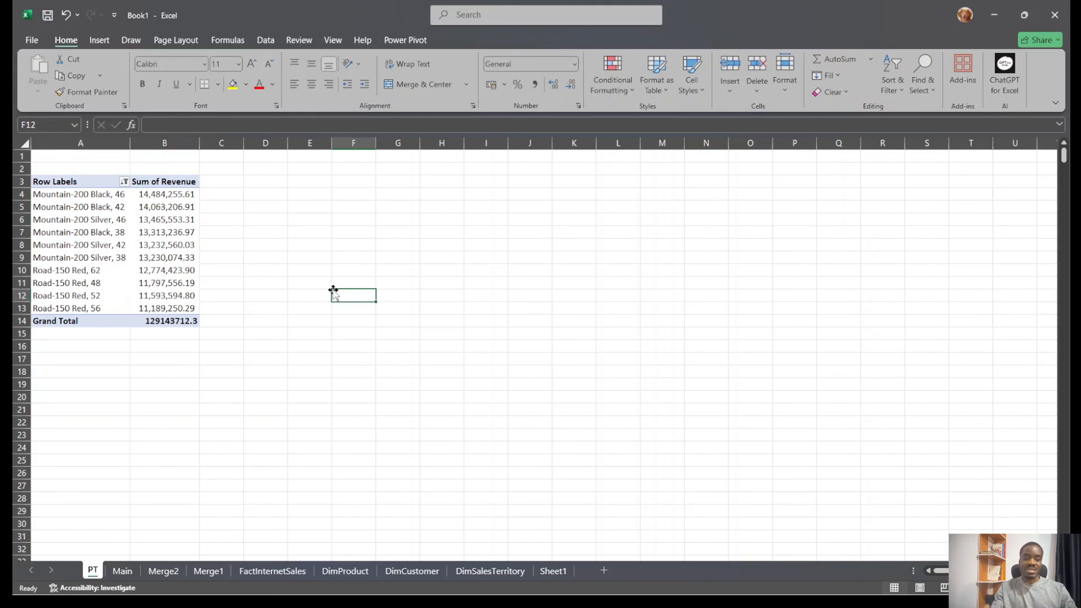
Copy the top 10 revenue PivotTable in A3:B14 and paste the duplicate at A18
click(293, 347)
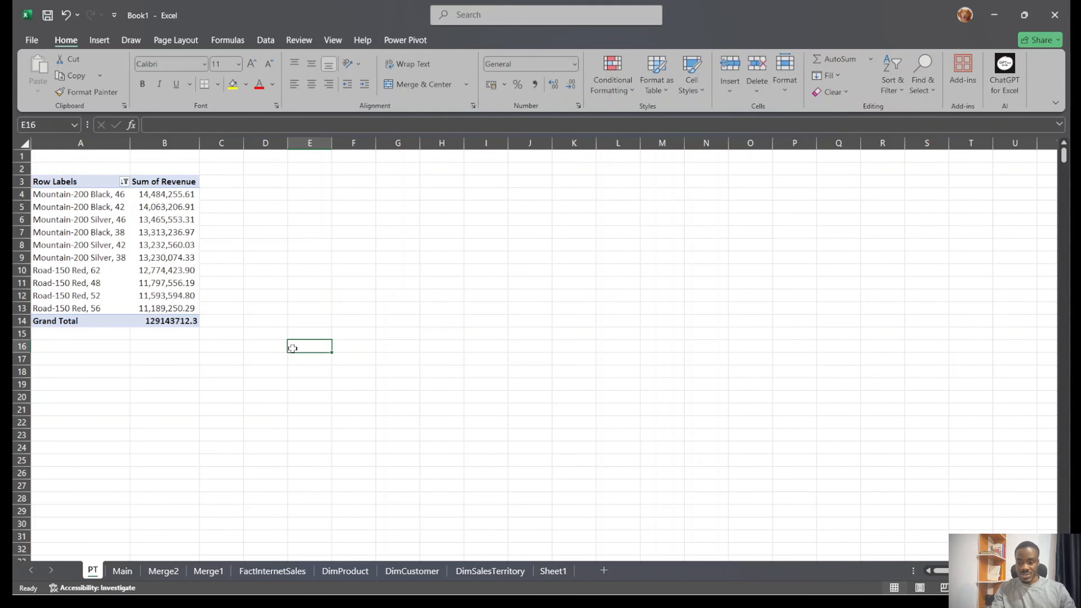
drag(63, 183, 171, 319)
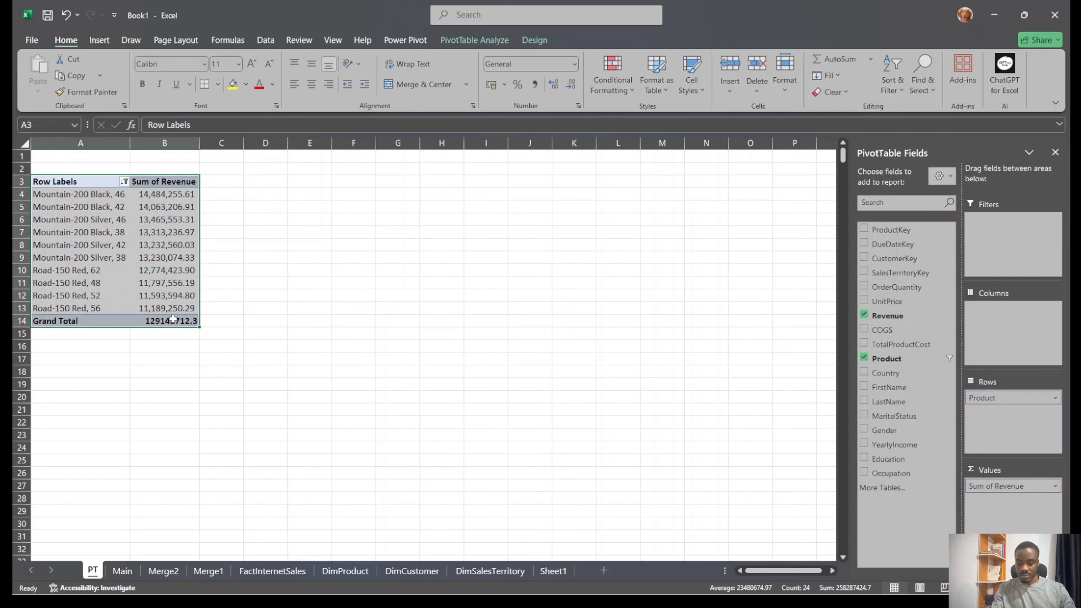
key(ctrl+c)
click(97, 369)
key(ctrl+v)
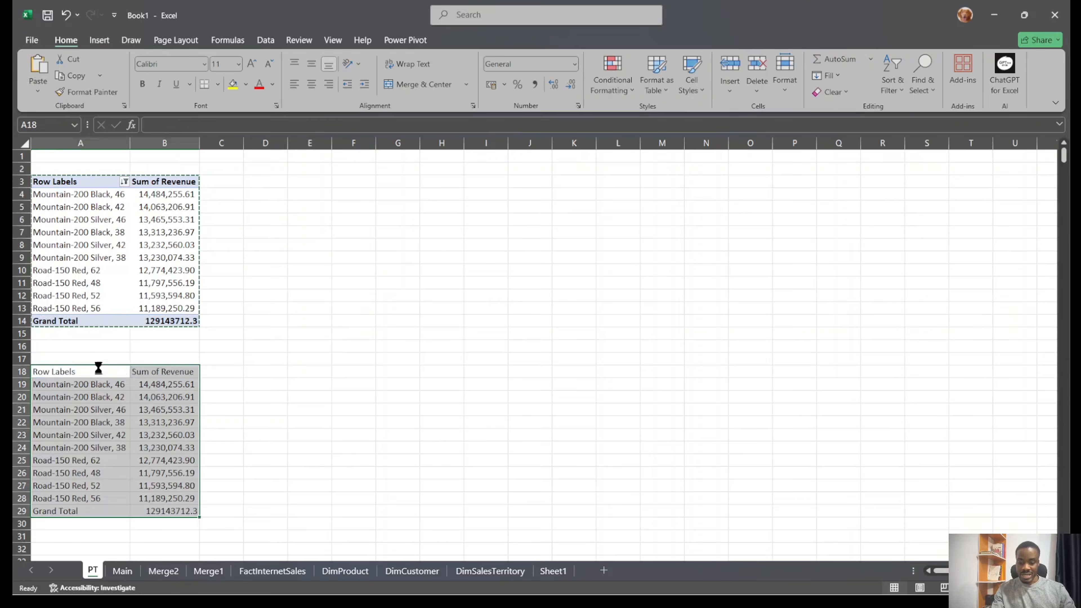
Following the Sheet1 insights list, replace Sum of Revenue with COGS in the values of the PivotTable at A18 on the PT sheet
click(553, 571)
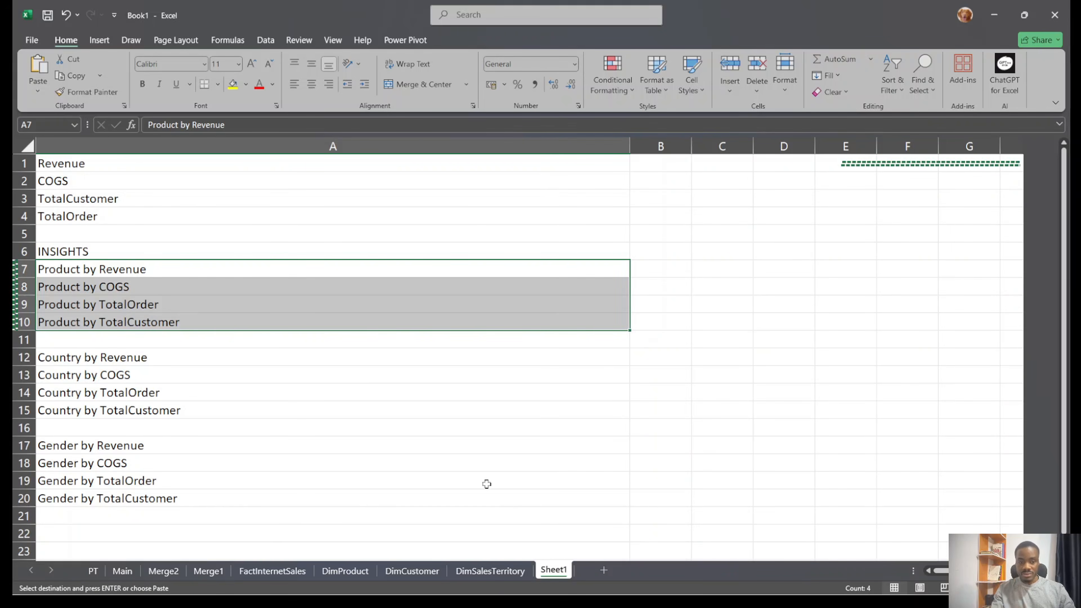
drag(955, 571, 960, 570)
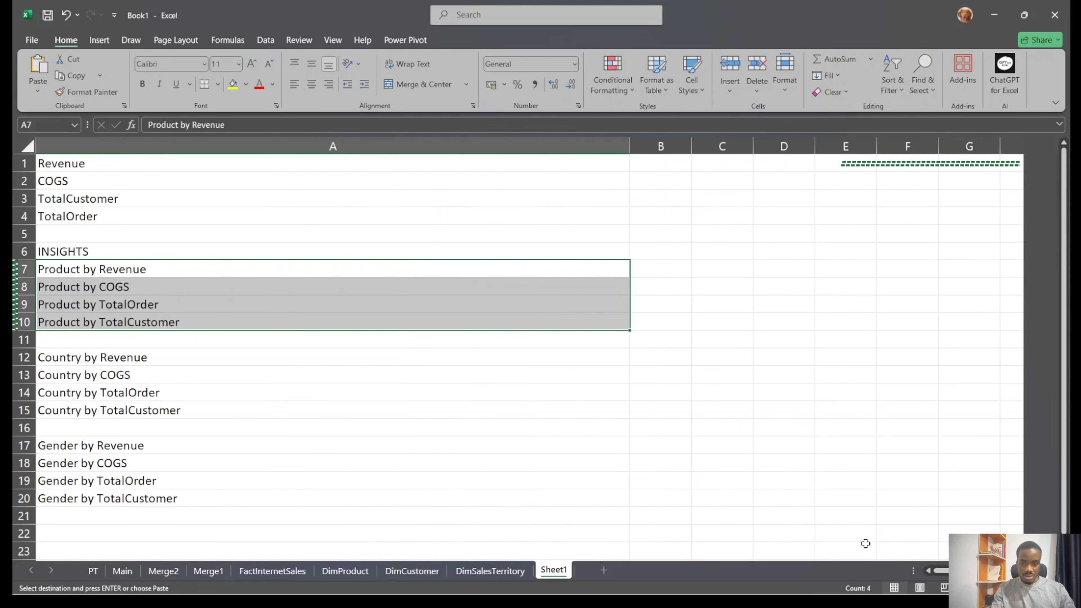
click(477, 401)
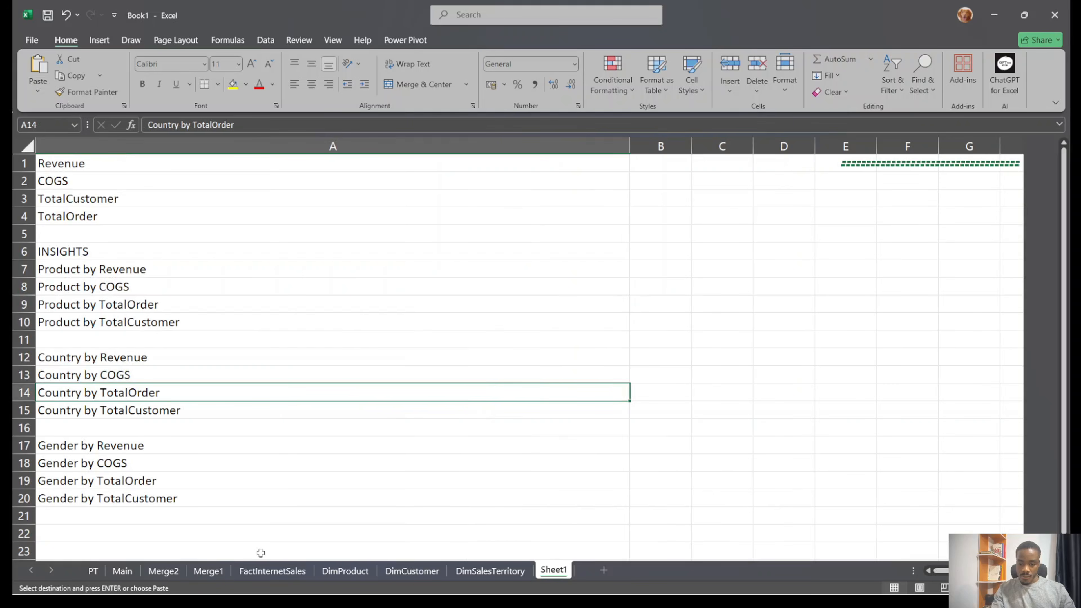
click(94, 571)
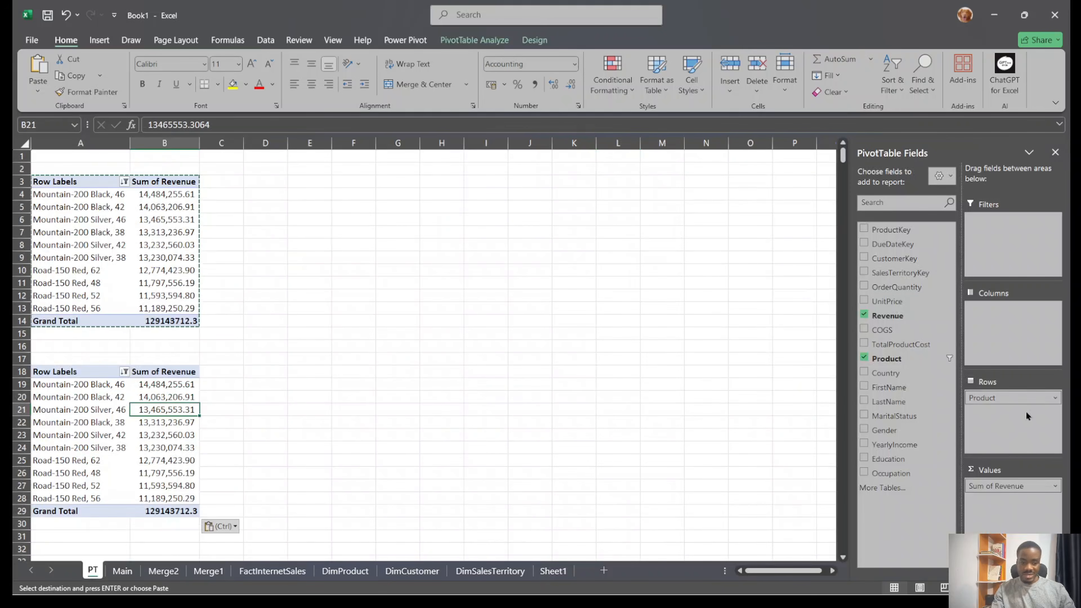
drag(1019, 486, 924, 389)
drag(883, 330, 1006, 494)
Filter the products in the COGS PivotTable to the top 5 items by Sum of COGS
scroll(150, 398, down, 3)
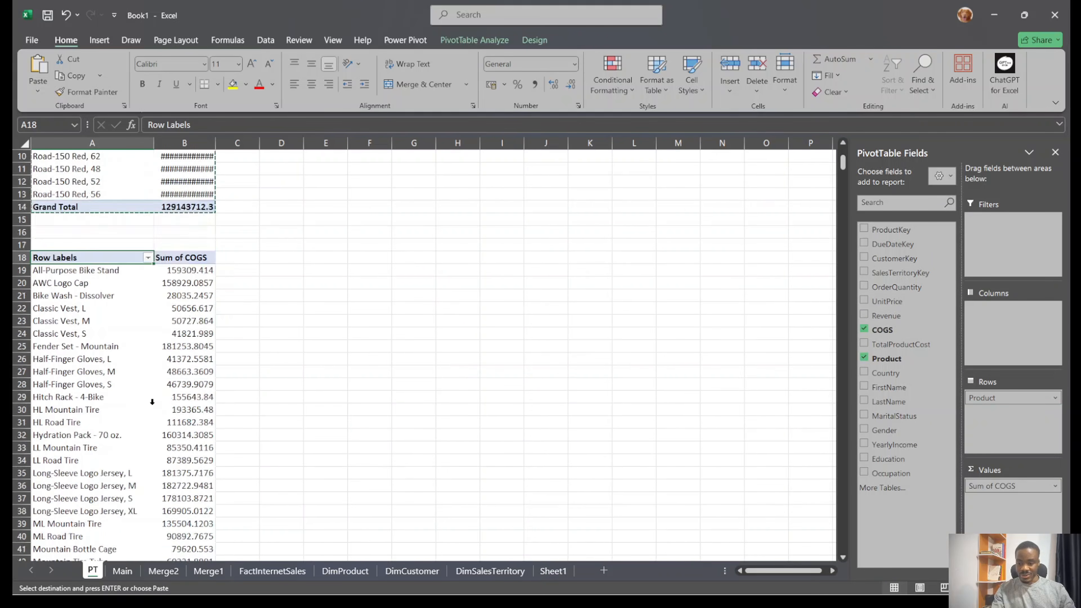
scroll(152, 394, up, 3)
click(147, 372)
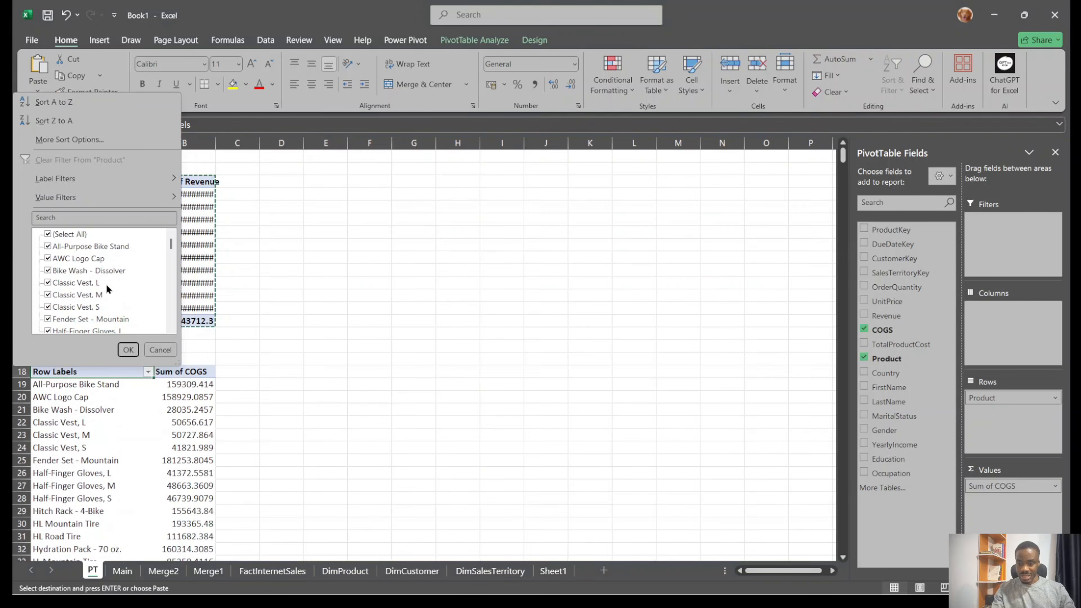
mouse_move(57, 197)
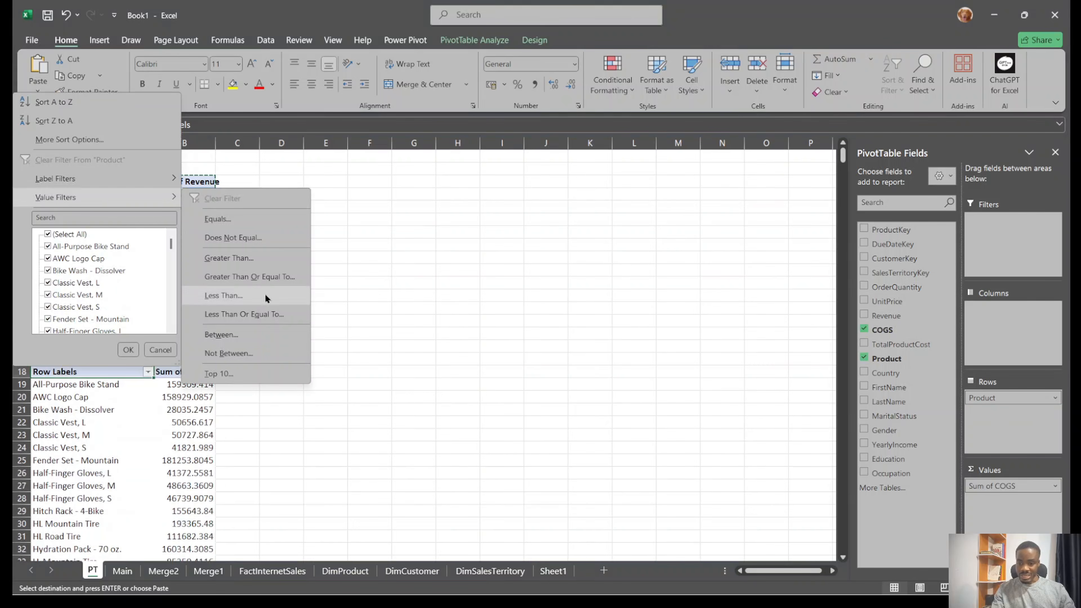
click(236, 373)
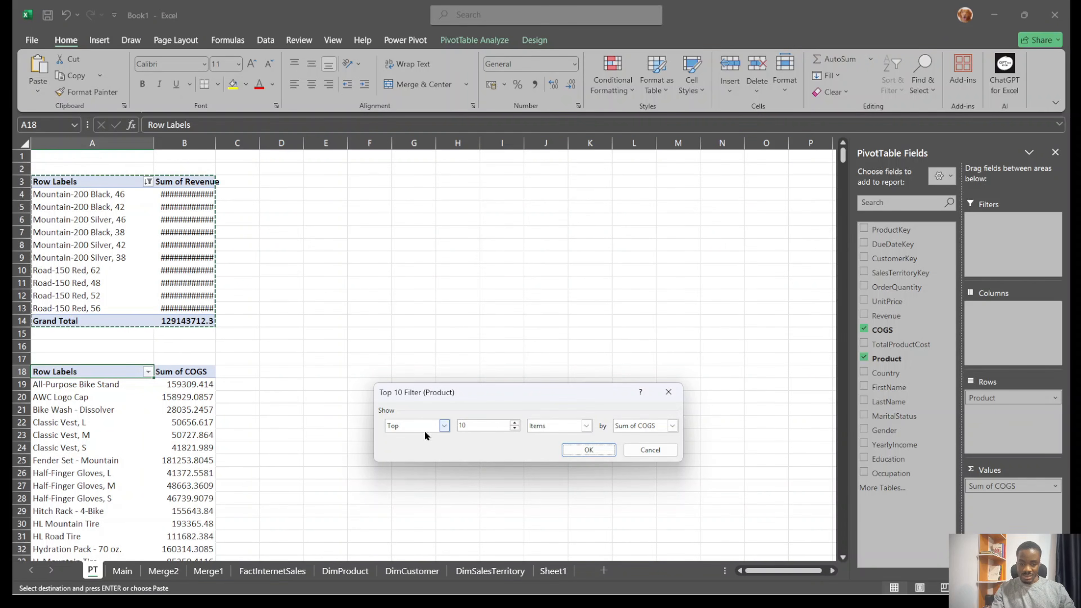
click(483, 427)
key(BackSpace)
key(BackSpace)
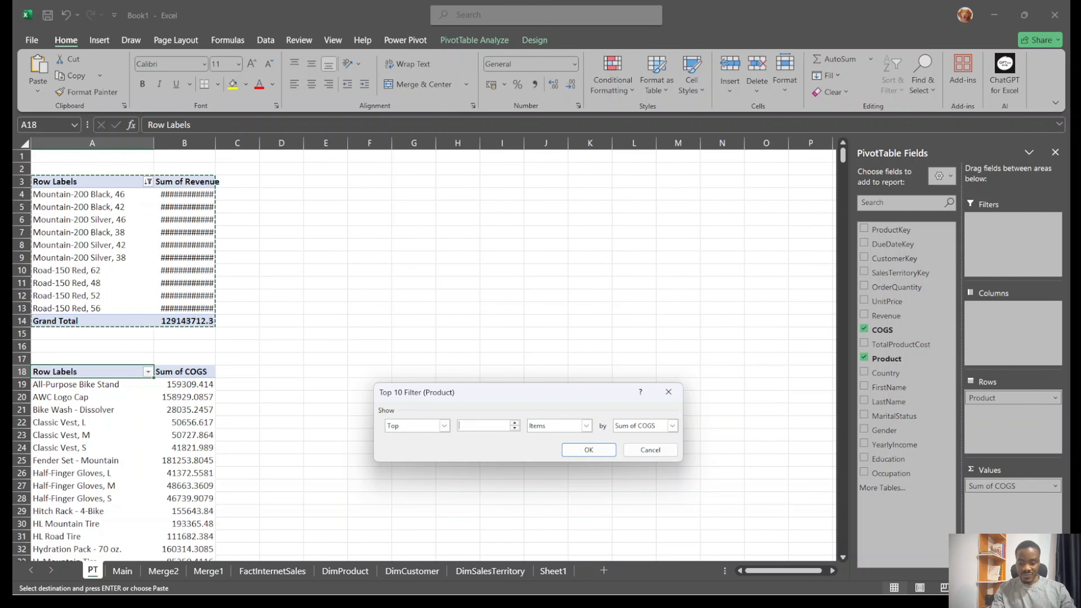
text(5)
click(592, 452)
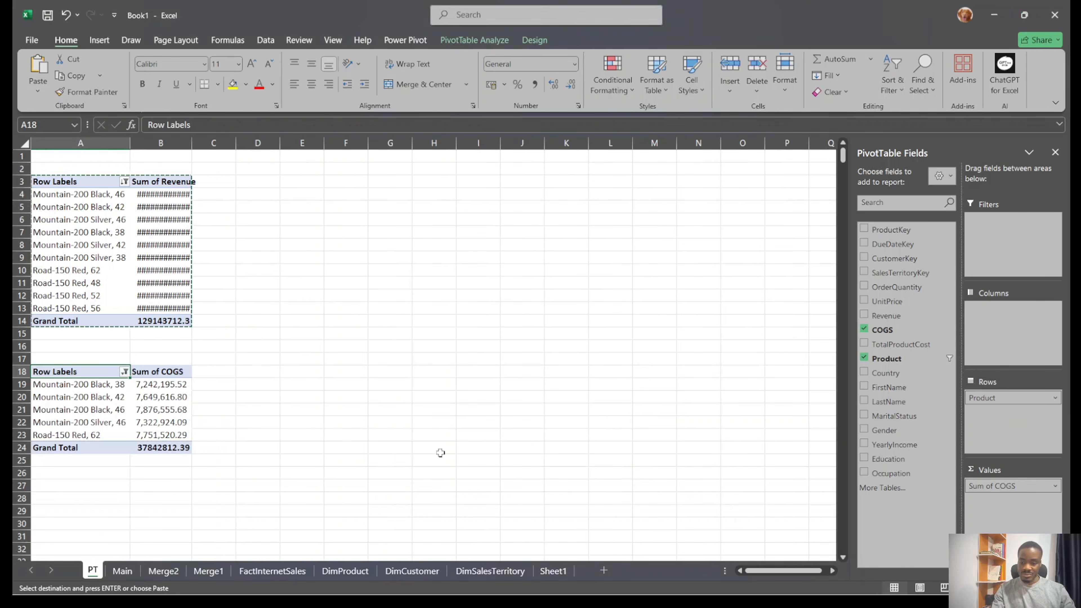
Sort the products in the COGS PivotTable by Sum of COGS from largest to smallest
right_click(157, 401)
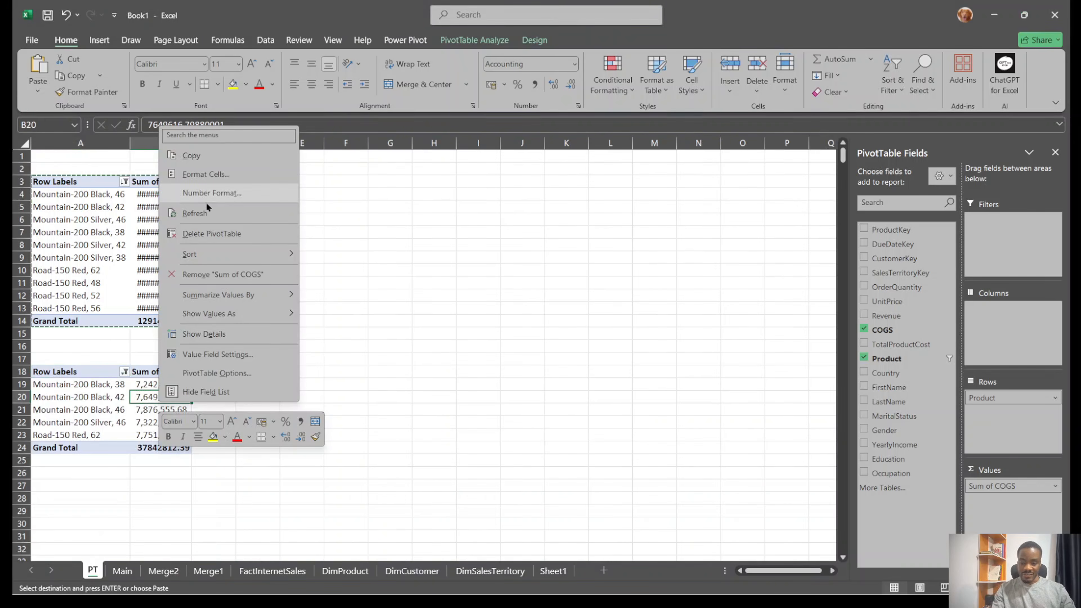
mouse_move(227, 255)
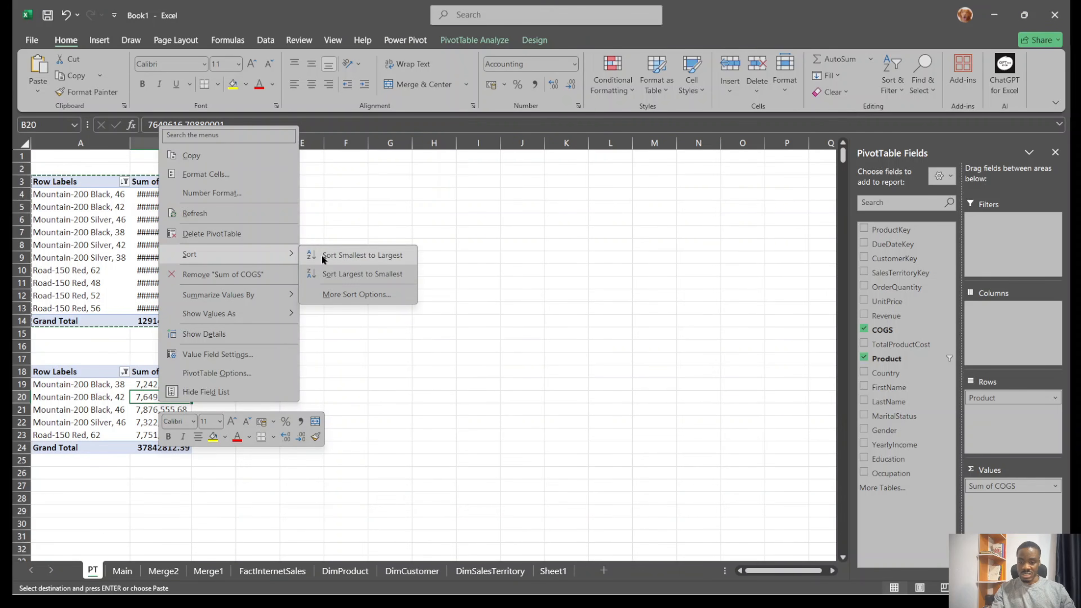
click(378, 275)
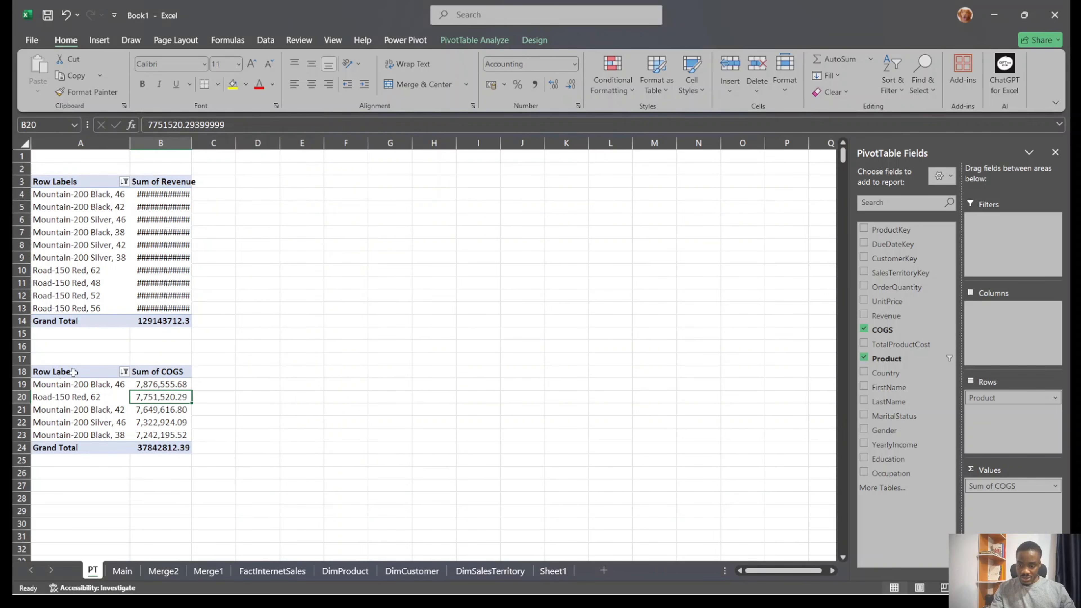
Copy the COGS PivotTable in A18:B24 and paste the duplicate at A27
drag(73, 372, 159, 447)
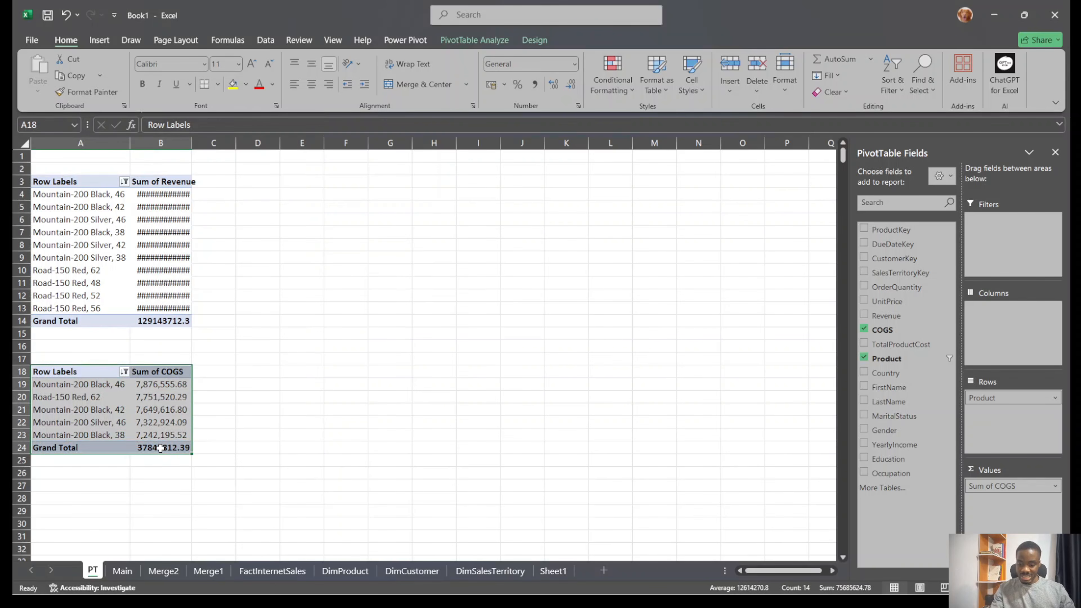
key(ctrl+c)
click(83, 487)
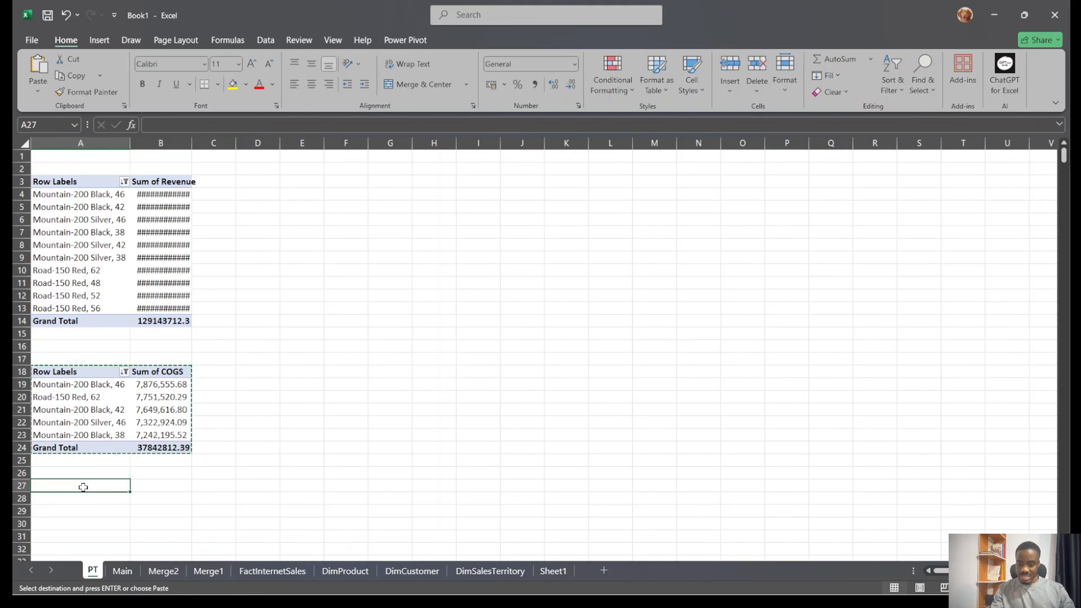
key(ctrl+v)
Replace Sum of COGS with the CustomerKey field in the values of the PivotTable at A27
scroll(231, 451, down, 4)
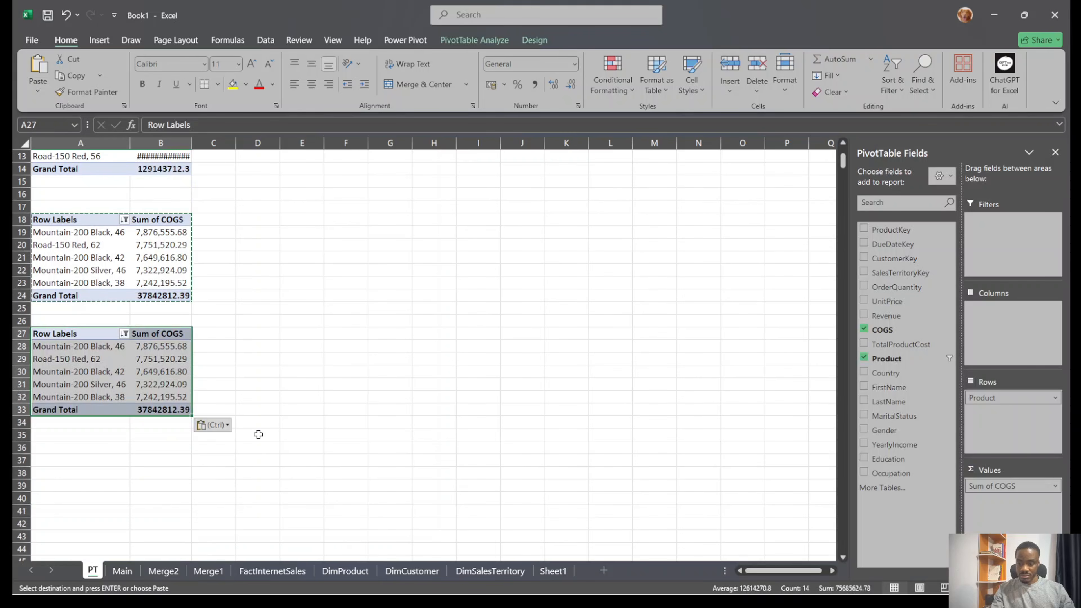
click(156, 358)
click(160, 334)
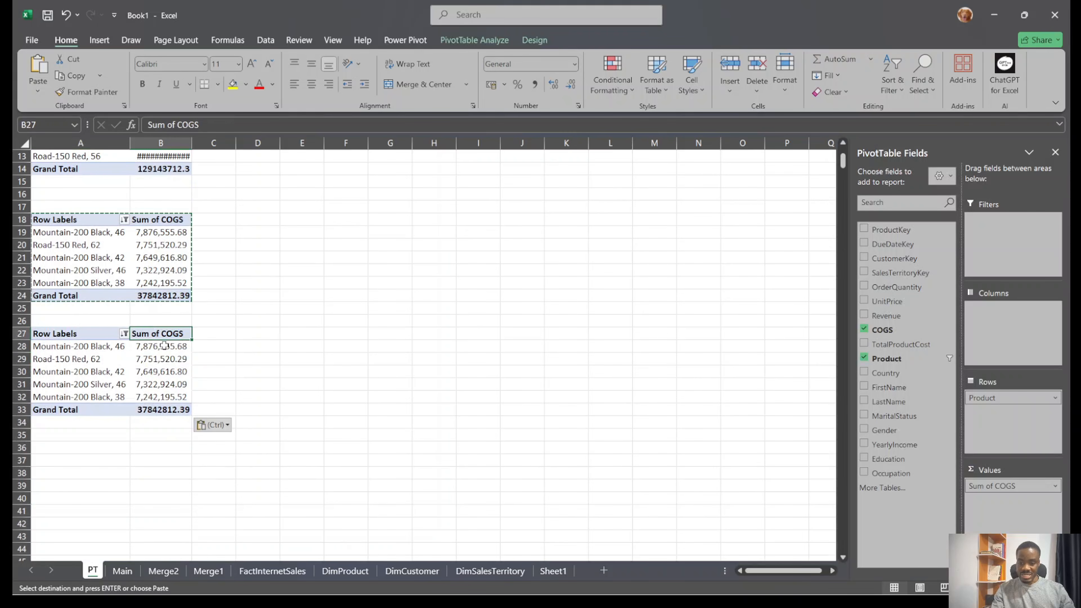
drag(1018, 486, 915, 408)
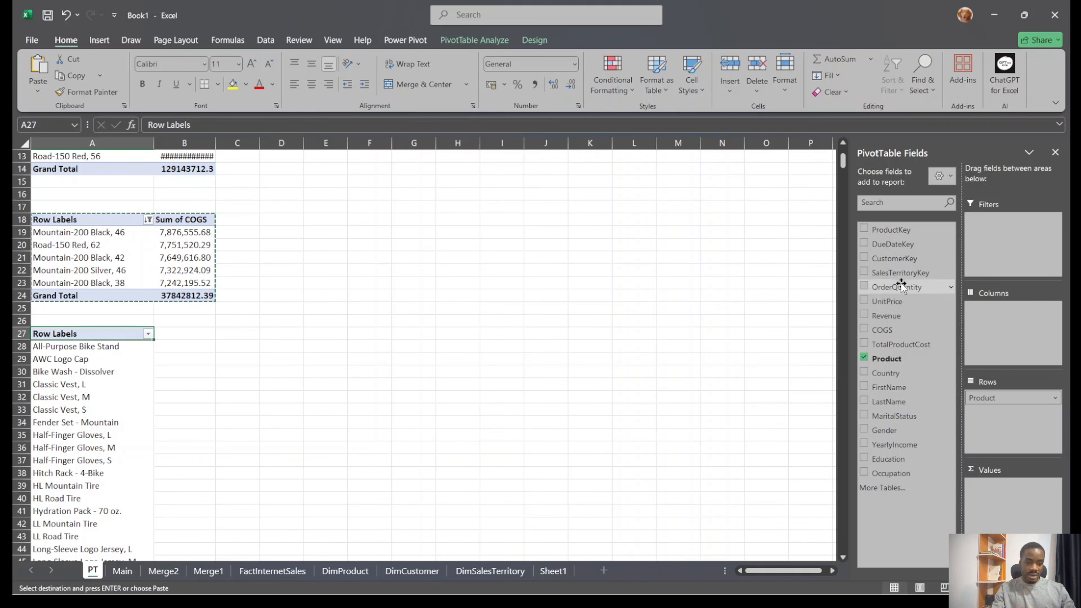
drag(920, 259, 1004, 494)
Summarize the CustomerKey values by Count instead of Sum in the PivotTable at A27
click(203, 367)
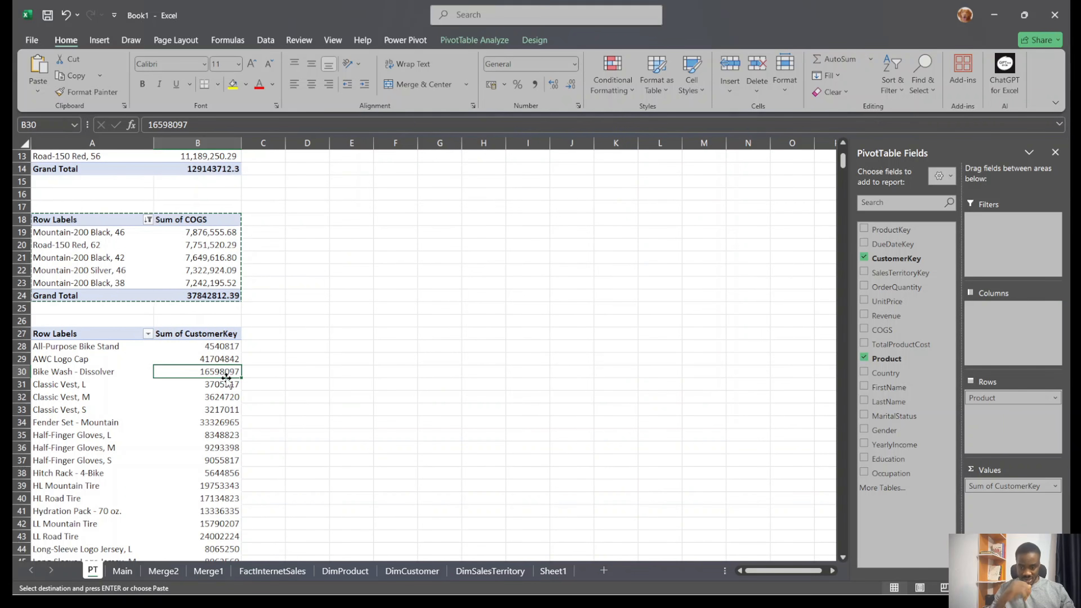
right_click(211, 372)
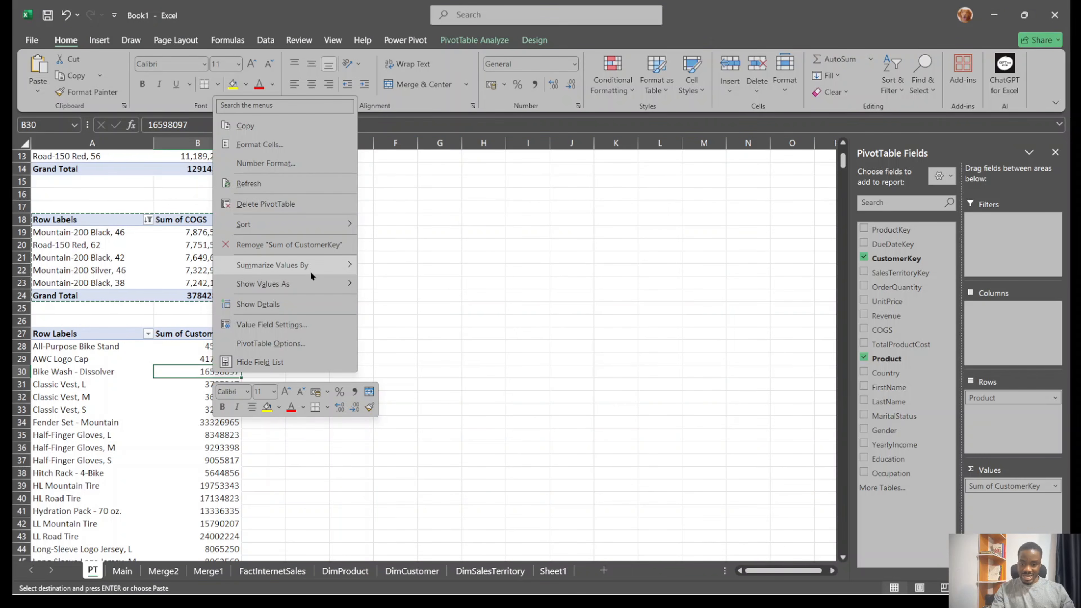
mouse_move(317, 267)
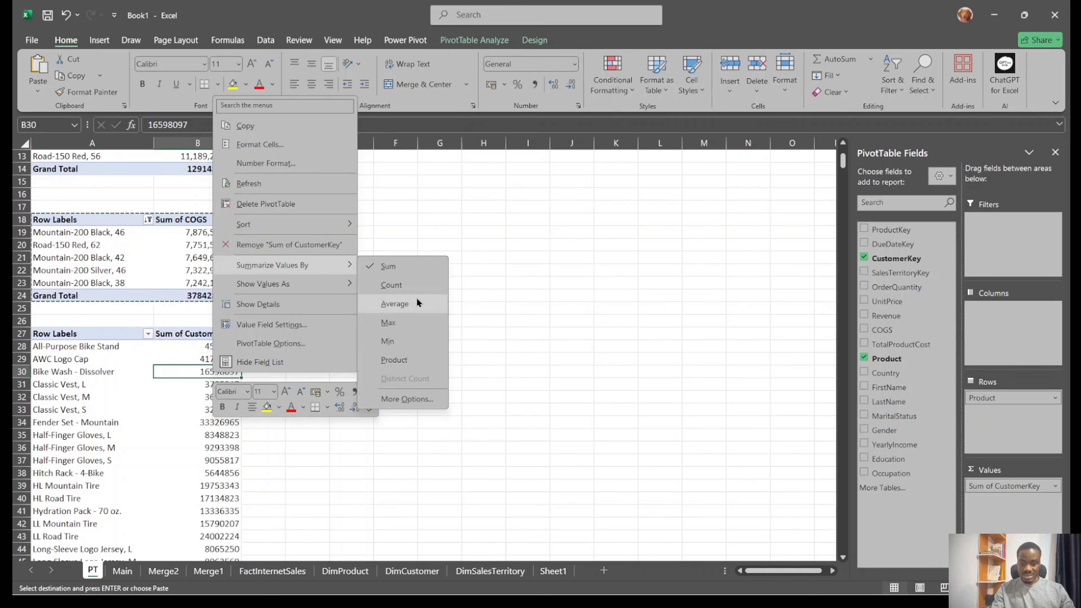
click(421, 284)
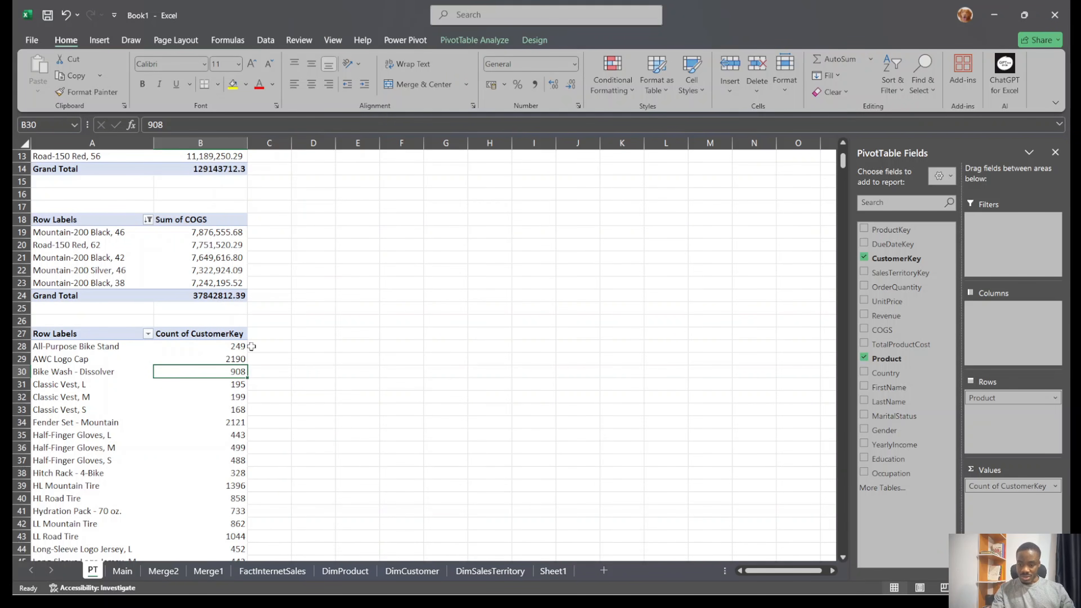
Filter the products in the customer PivotTable to the top 10 items by Count of CustomerKey
click(148, 335)
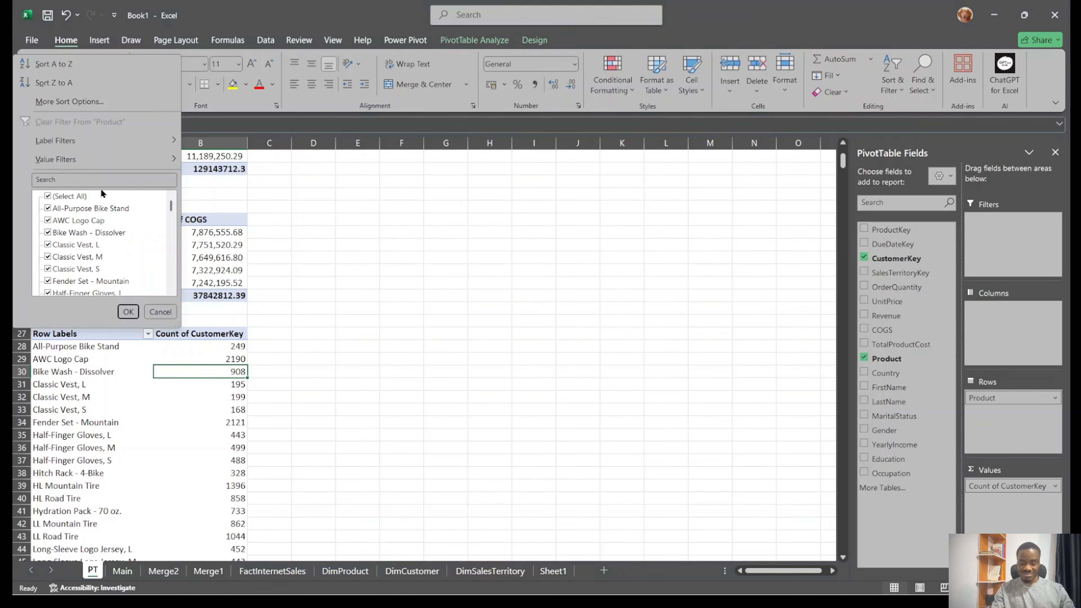
mouse_move(73, 159)
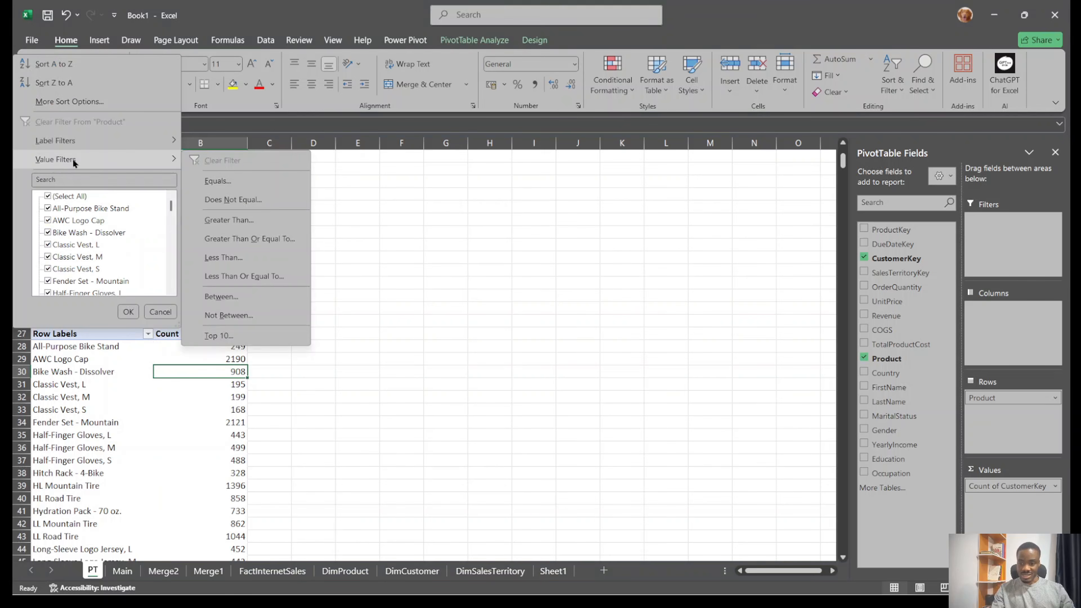
click(226, 336)
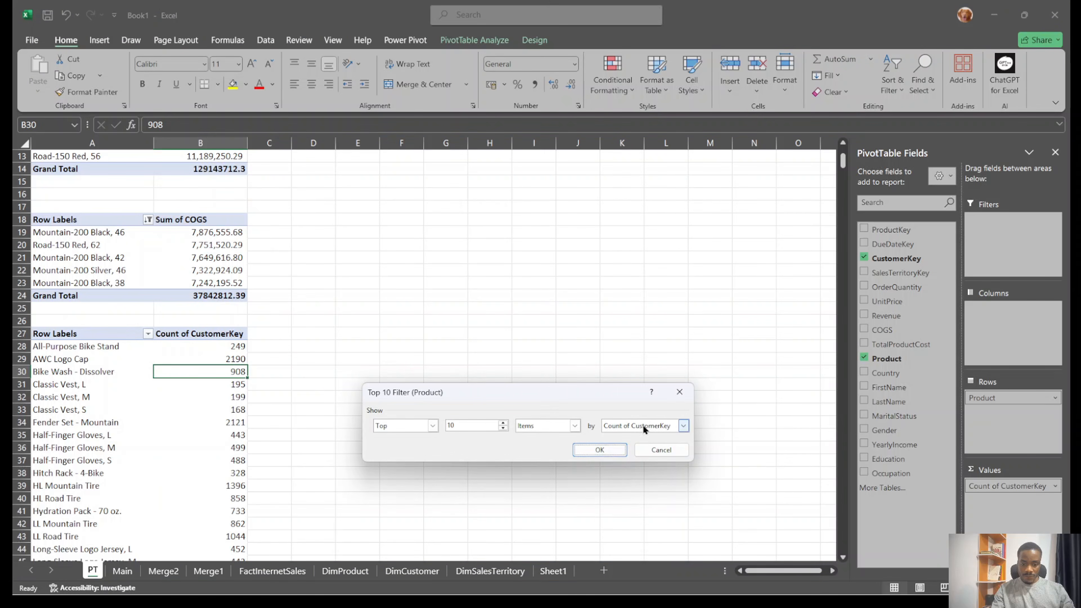
click(599, 450)
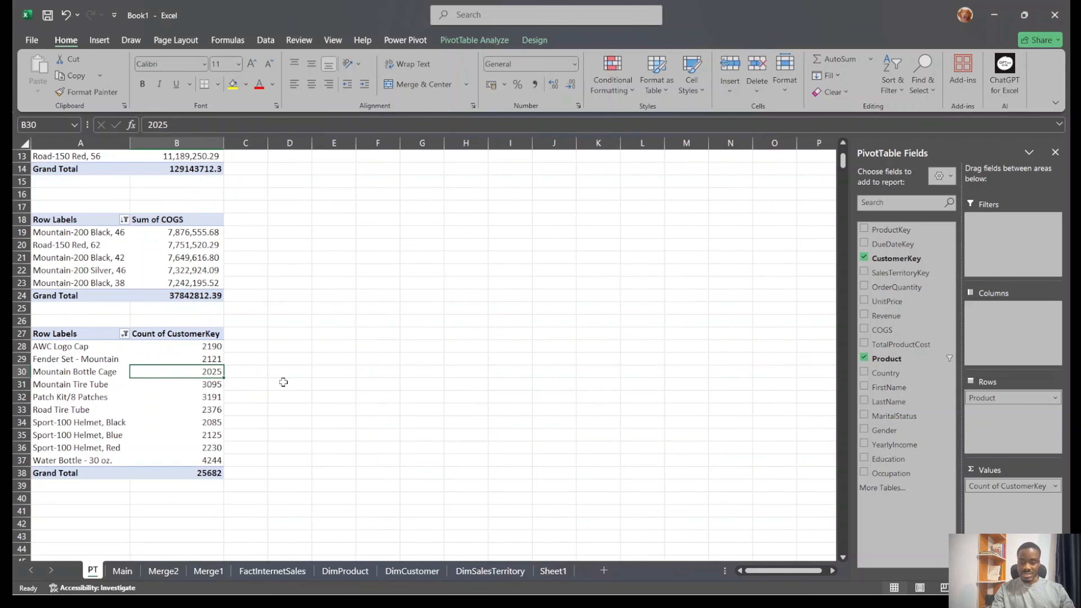
Sort the products in the customer PivotTable by Count of CustomerKey from largest to smallest
right_click(207, 398)
mouse_move(271, 252)
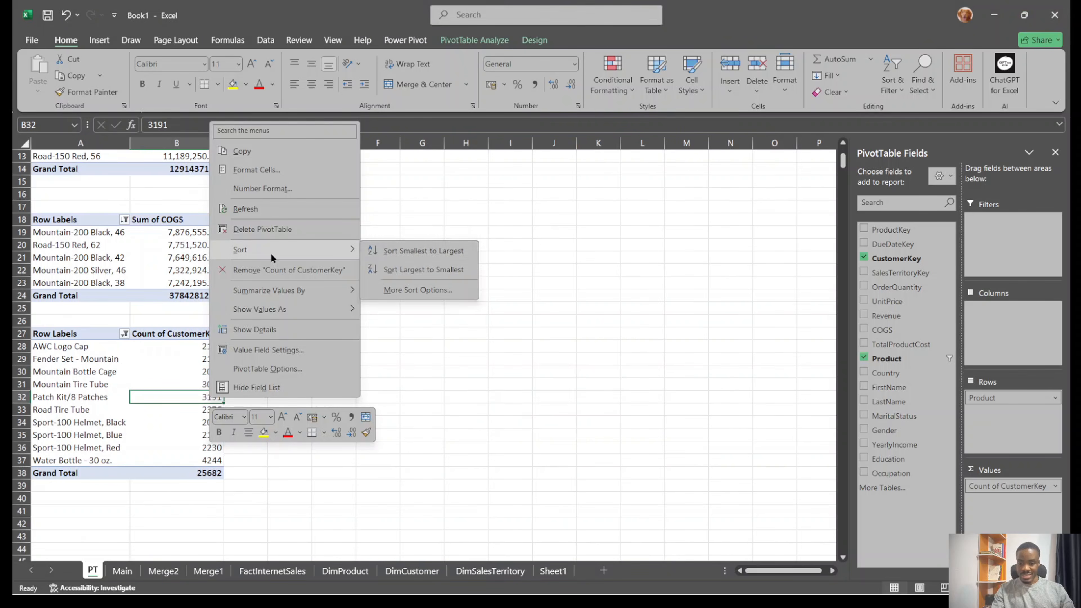
click(424, 269)
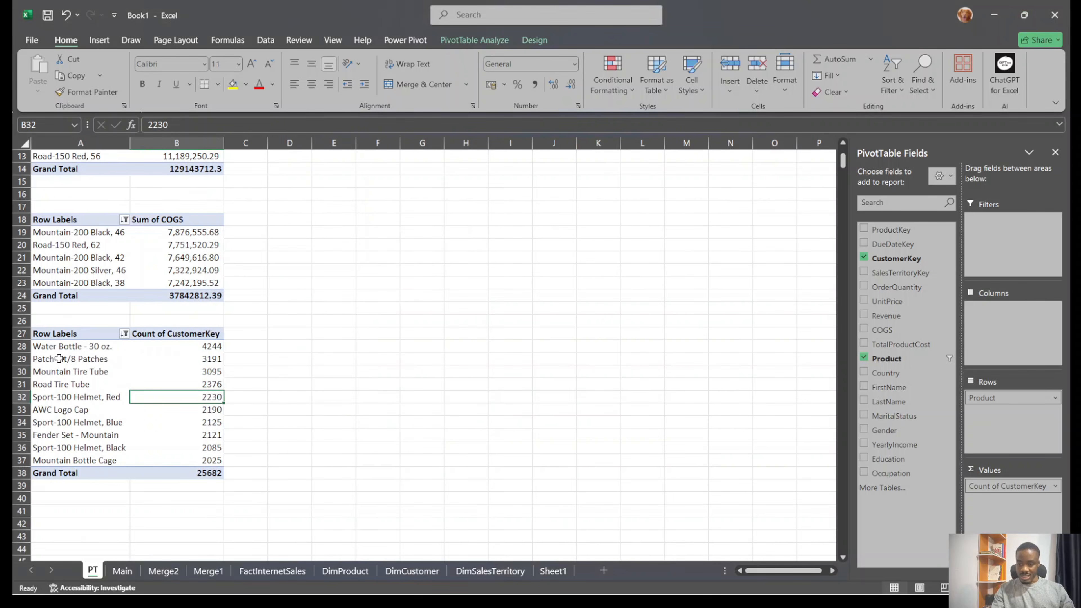
Compare the leading product row across the customer count, COGS and revenue PivotTables
click(31, 345)
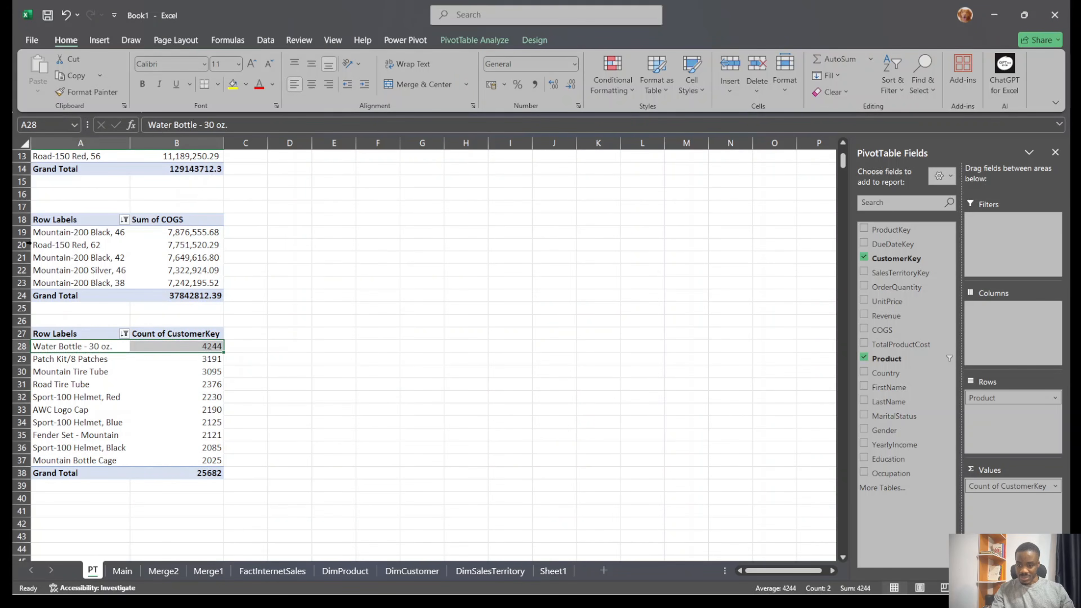
click(29, 234)
scroll(123, 222, up, 4)
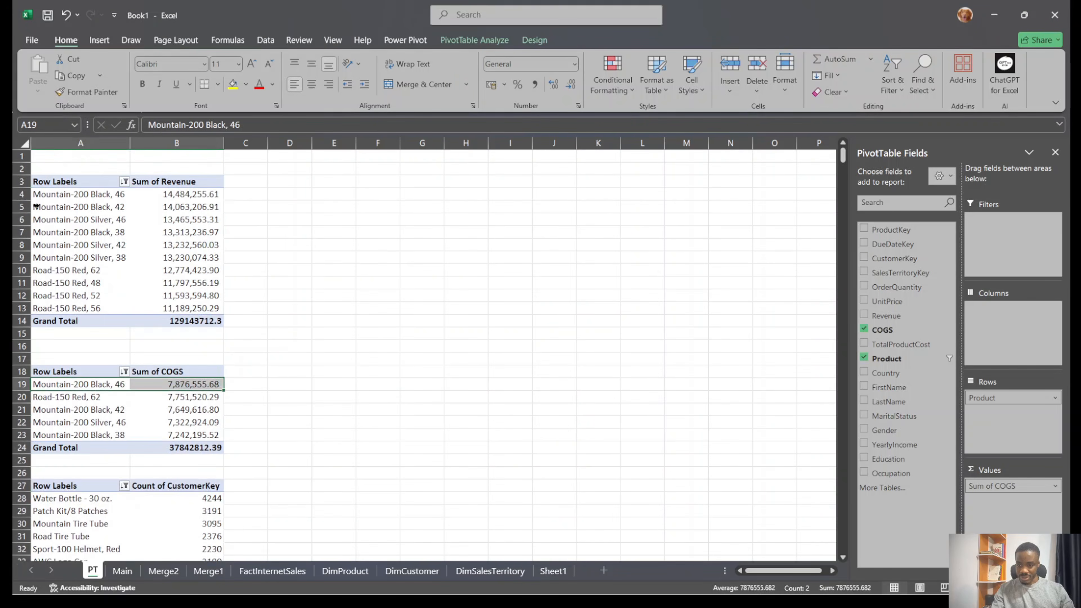
click(31, 194)
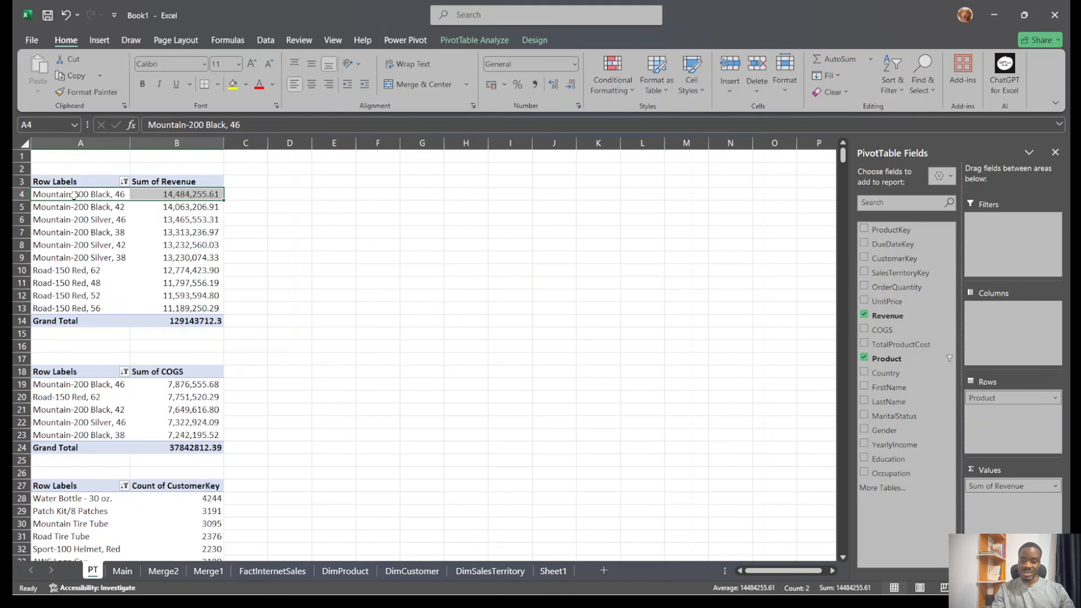
scroll(113, 311, down, 7)
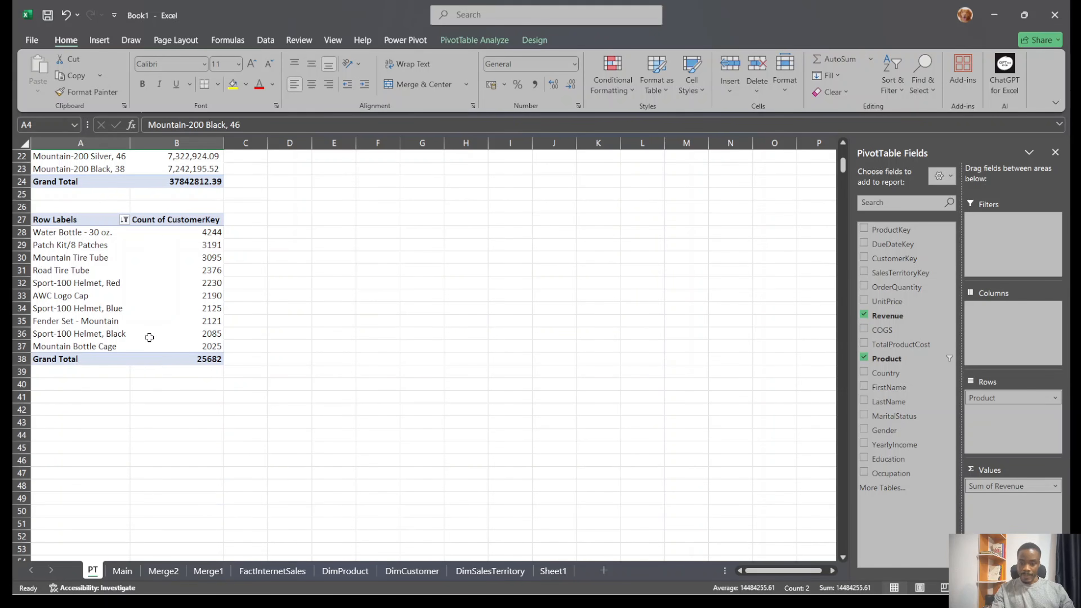
Check the insights list on Sheet1 and duplicate the product customer-count PivotTable at A43 on the PT sheet
scroll(196, 336, up, 6)
scroll(236, 362, down, 7)
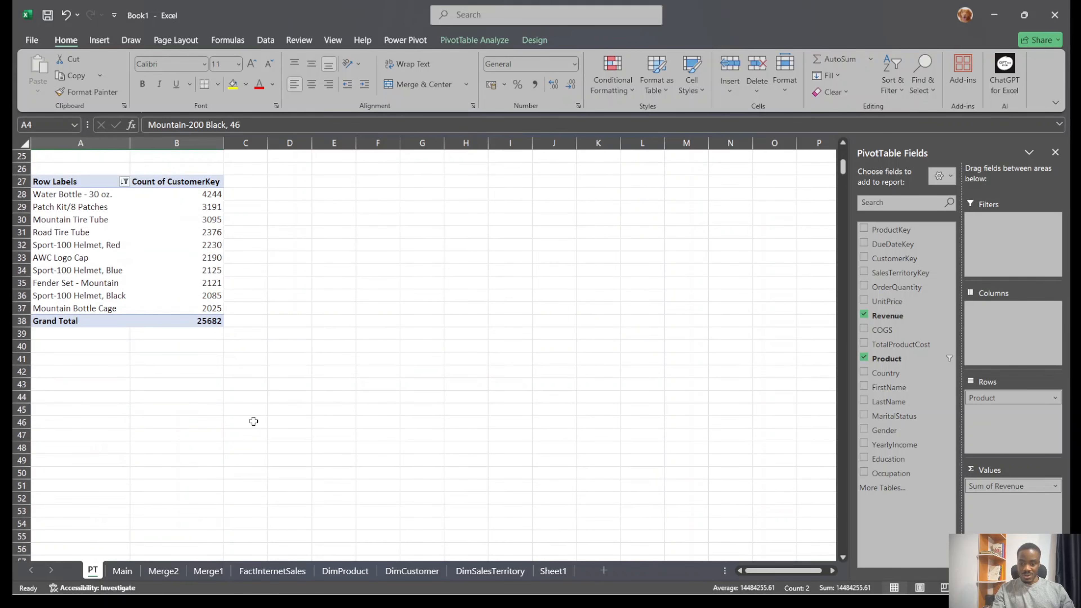
key(alt)
click(548, 571)
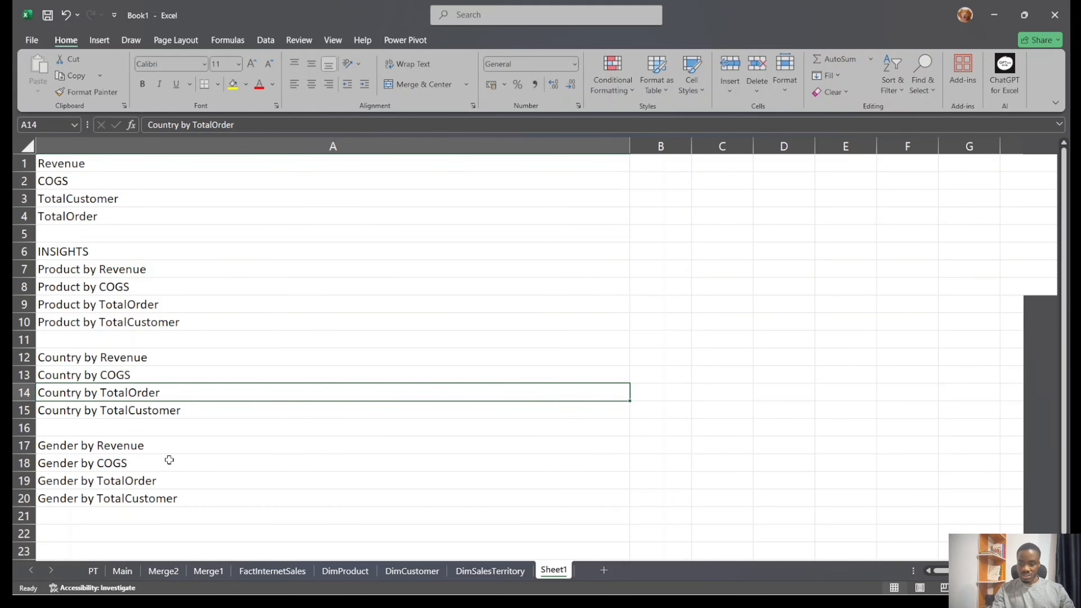
key(alt)
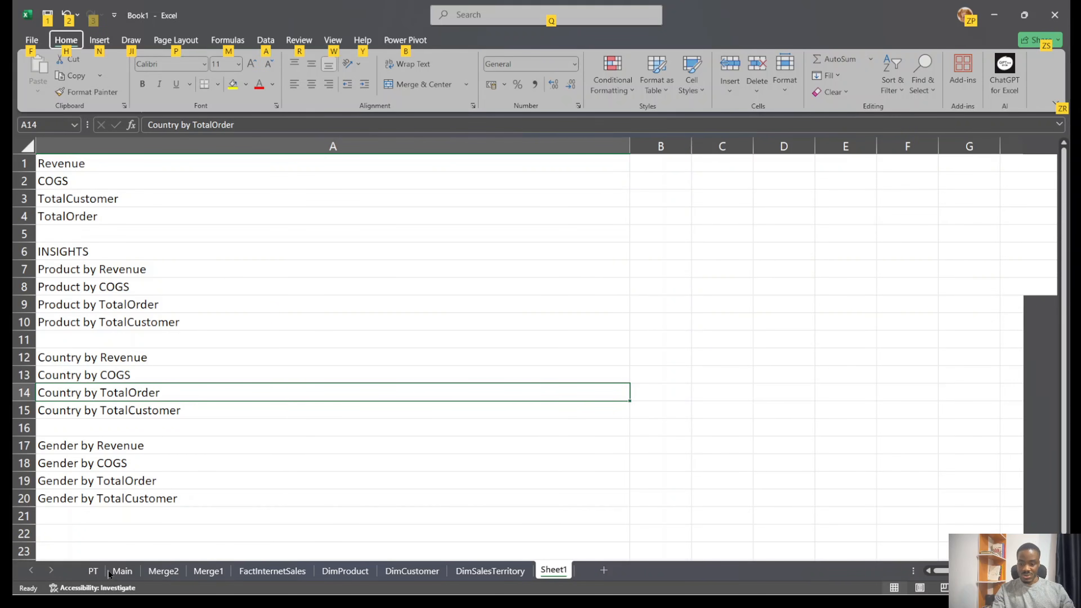
click(98, 570)
drag(68, 183, 209, 313)
key(ctrl+c)
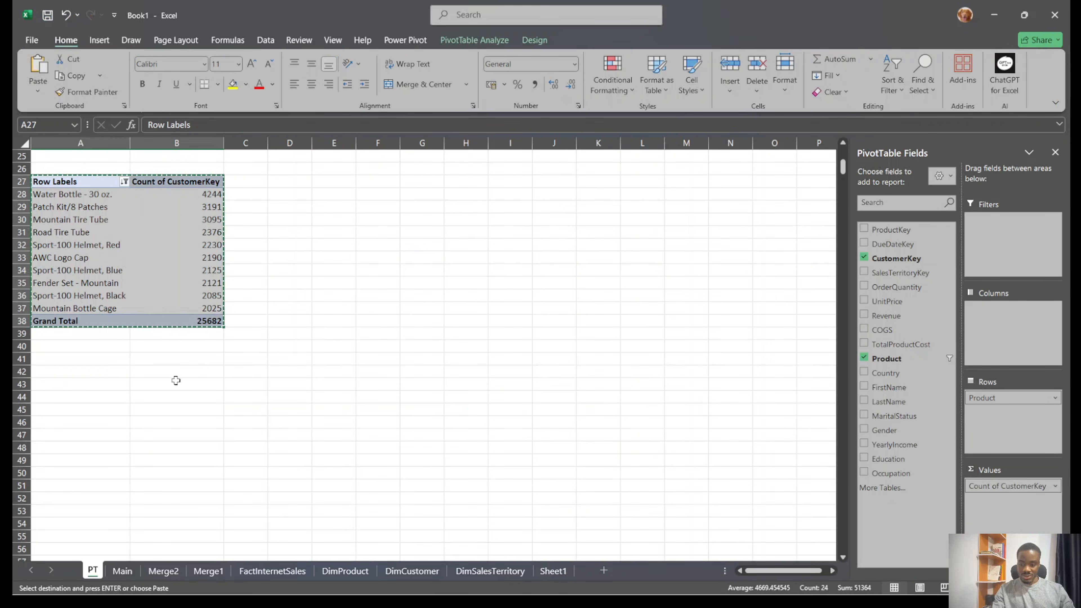
click(72, 381)
key(ctrl+v)
click(188, 407)
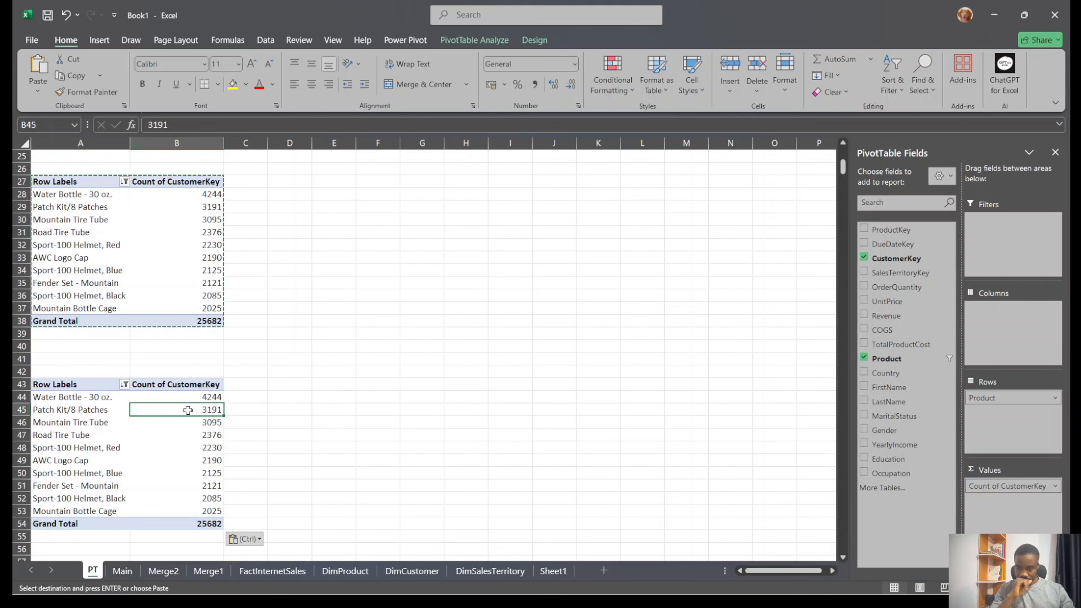
Replace Product with Country as the row field of the customer-count PivotTable at A43
click(124, 407)
drag(1008, 397, 931, 324)
drag(898, 376, 1012, 419)
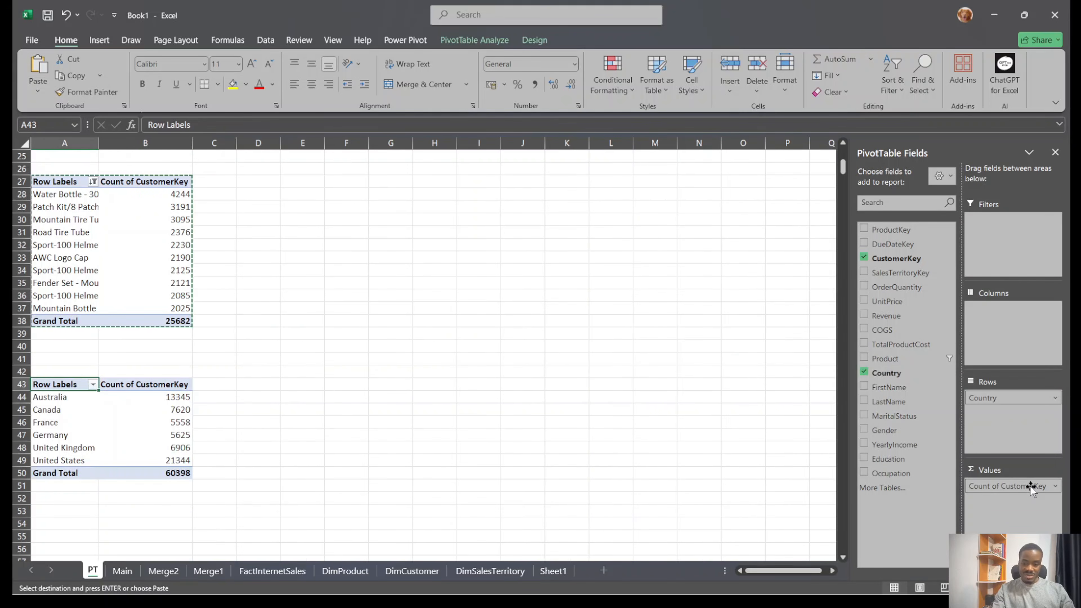
Duplicate the product COGS PivotTable at A53 and replace Product with Country as its row field
scroll(228, 357, up, 6)
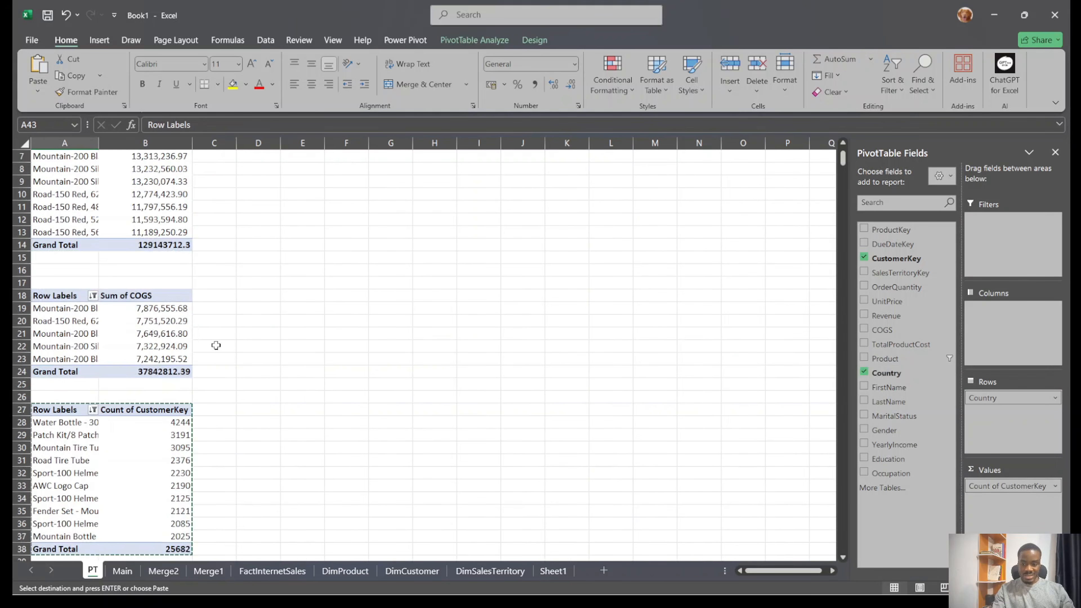
drag(64, 295, 169, 372)
key(ctrl+c)
scroll(164, 395, down, 4)
scroll(145, 431, down, 6)
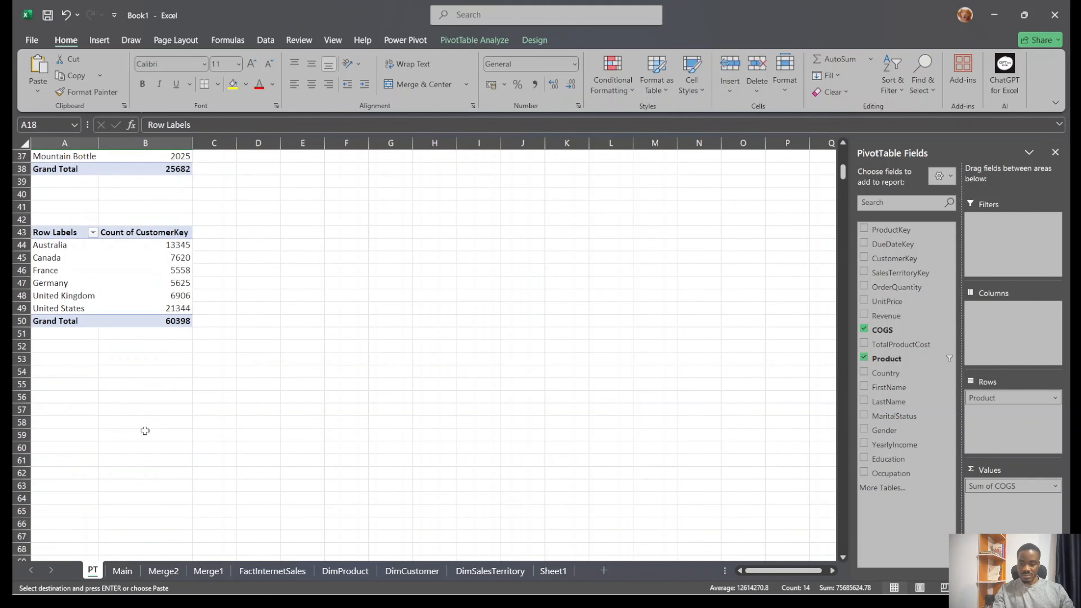
click(72, 360)
key(ctrl+v)
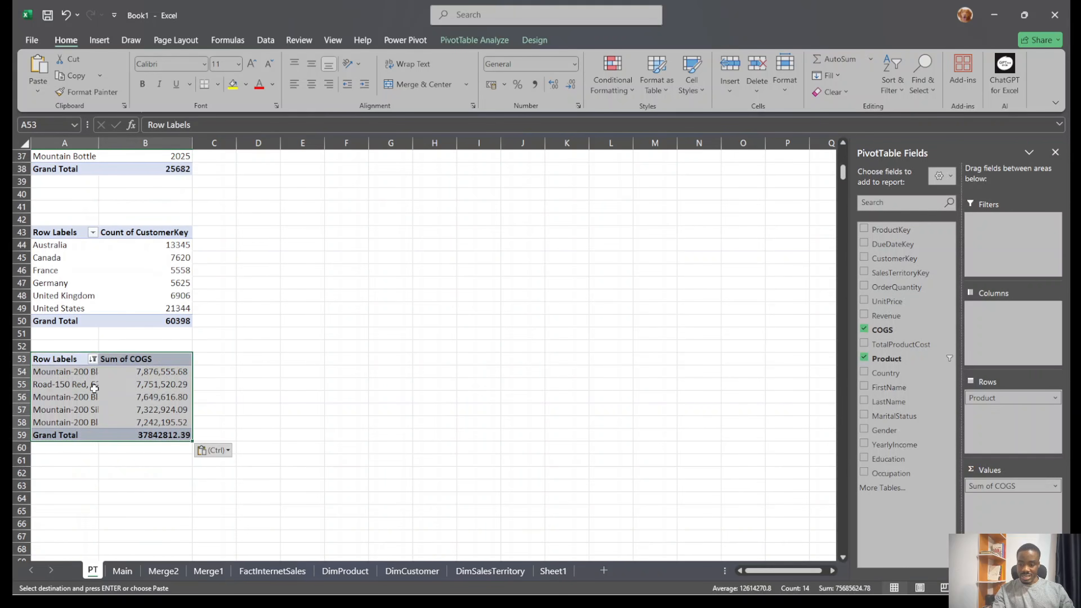
click(81, 378)
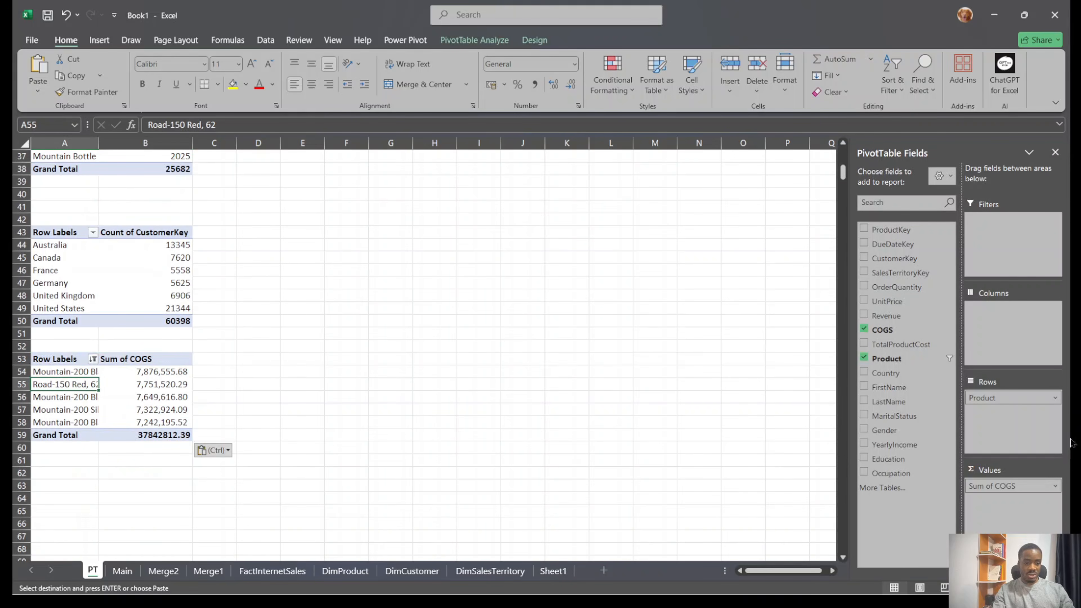
drag(994, 398, 1011, 432)
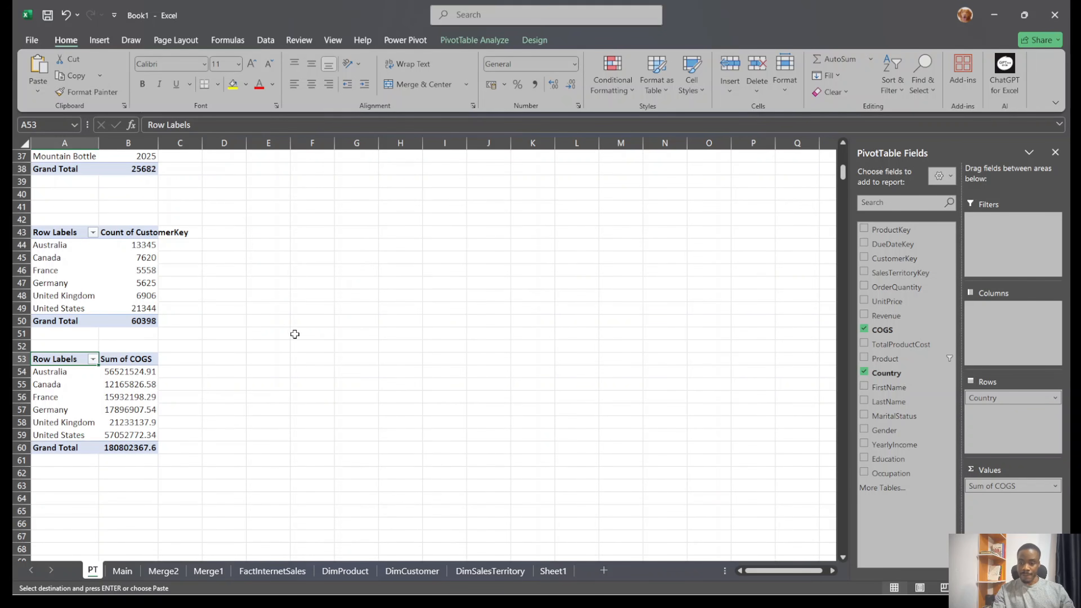
Widen column B and try to copy the product revenue PivotTable from A3 to A63
scroll(100, 298, up, 12)
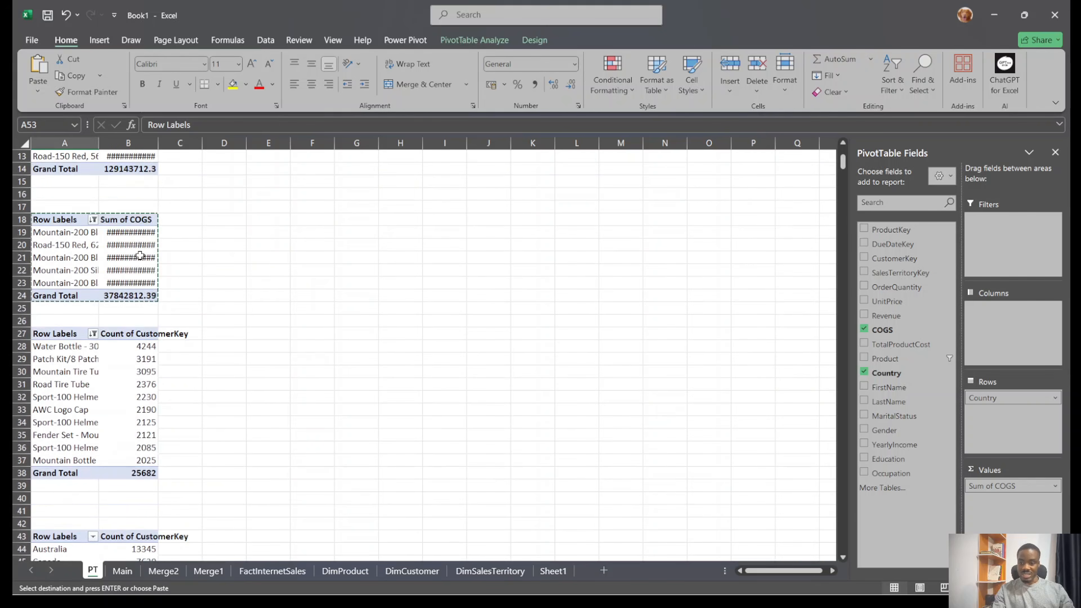
drag(63, 182, 133, 319)
key(ctrl+c)
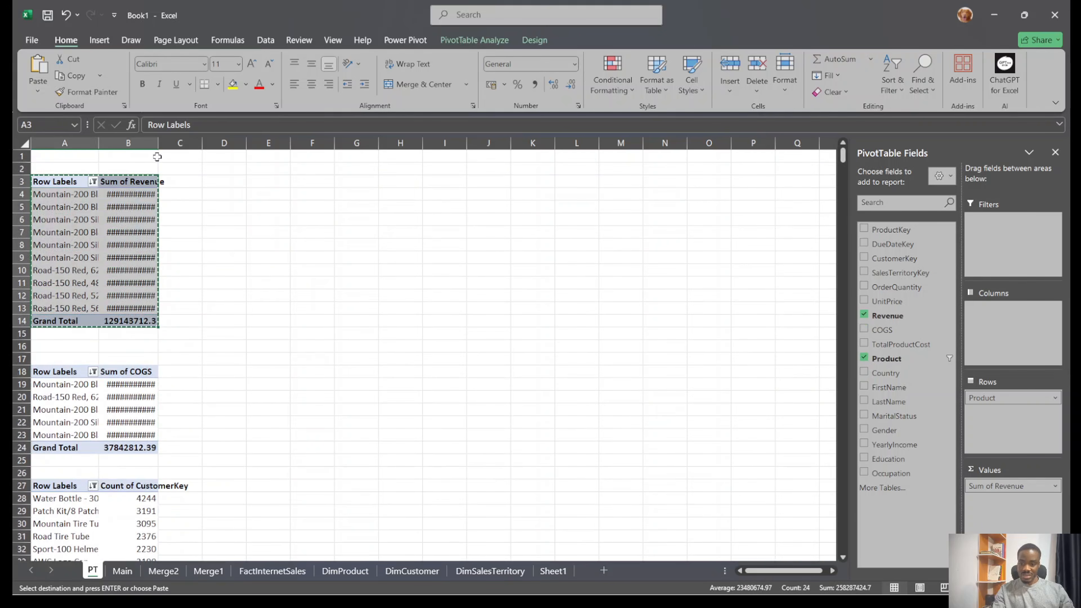
drag(158, 143, 196, 147)
scroll(95, 373, down, 15)
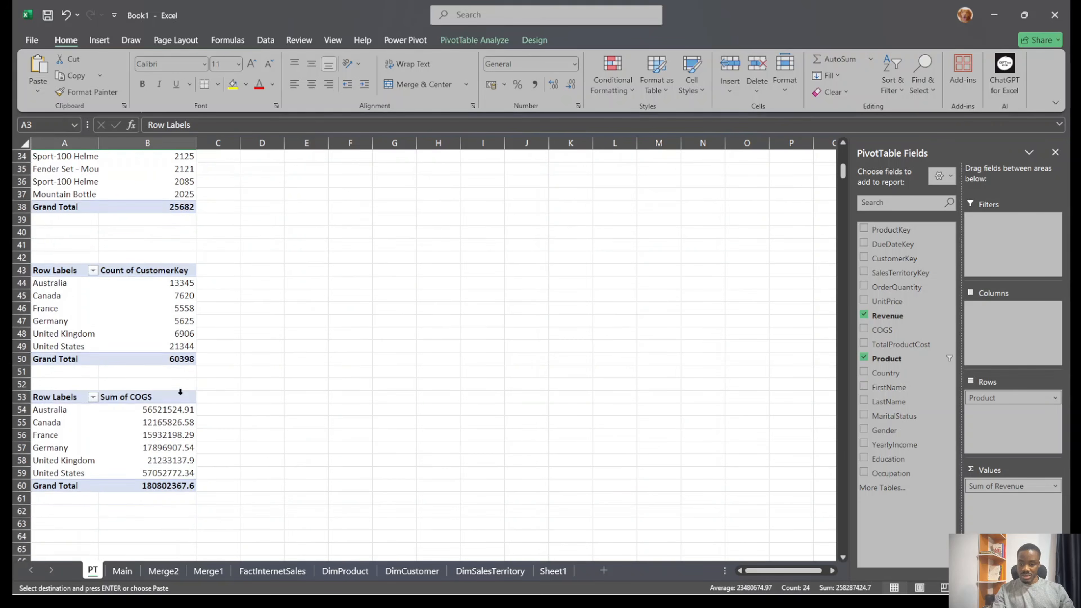
click(76, 373)
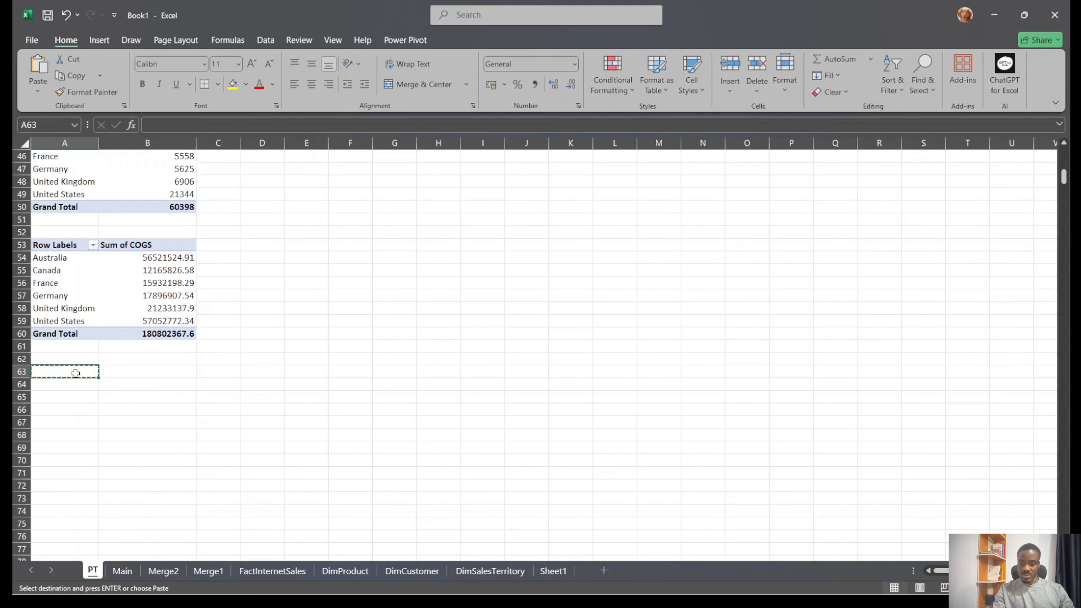
key(ctrl+v)
Duplicate the product revenue PivotTable at A63, below the country COGS PivotTable
scroll(95, 353, up, 15)
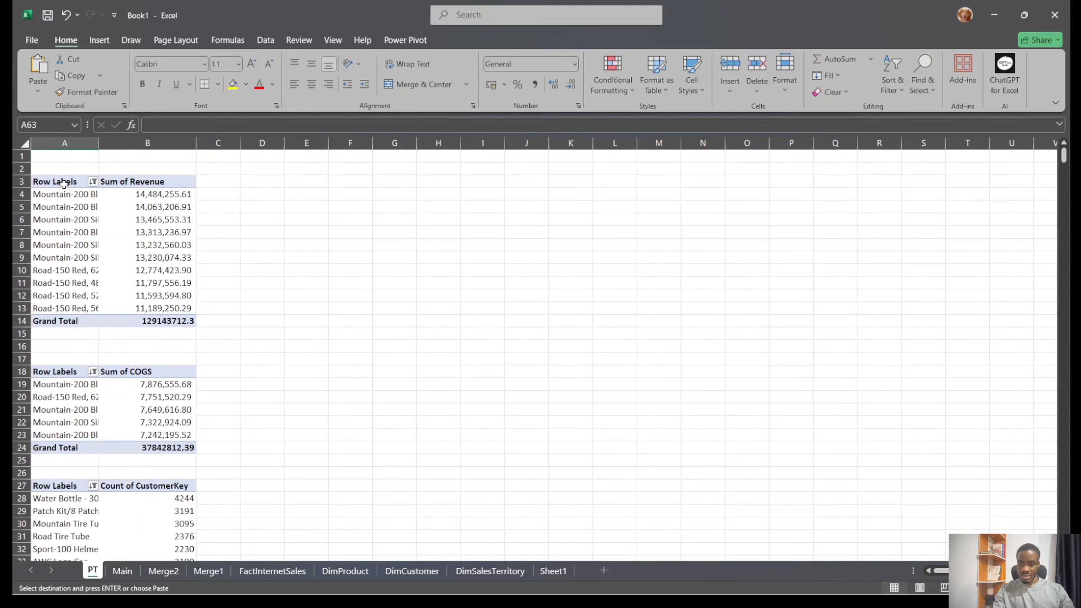
drag(64, 184, 177, 325)
key(ctrl+c)
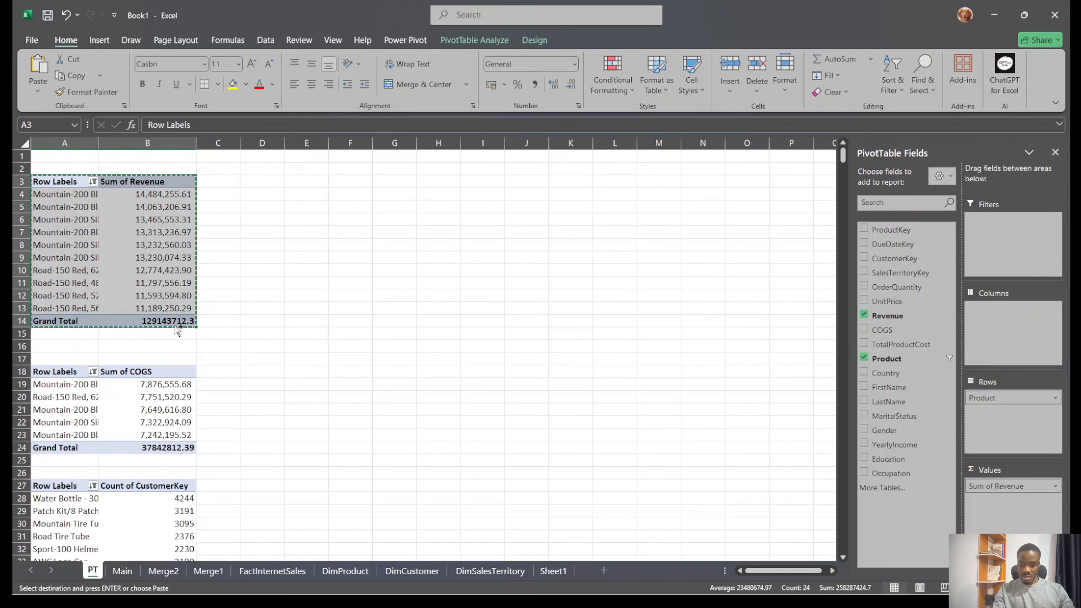
scroll(175, 327, down, 17)
click(62, 295)
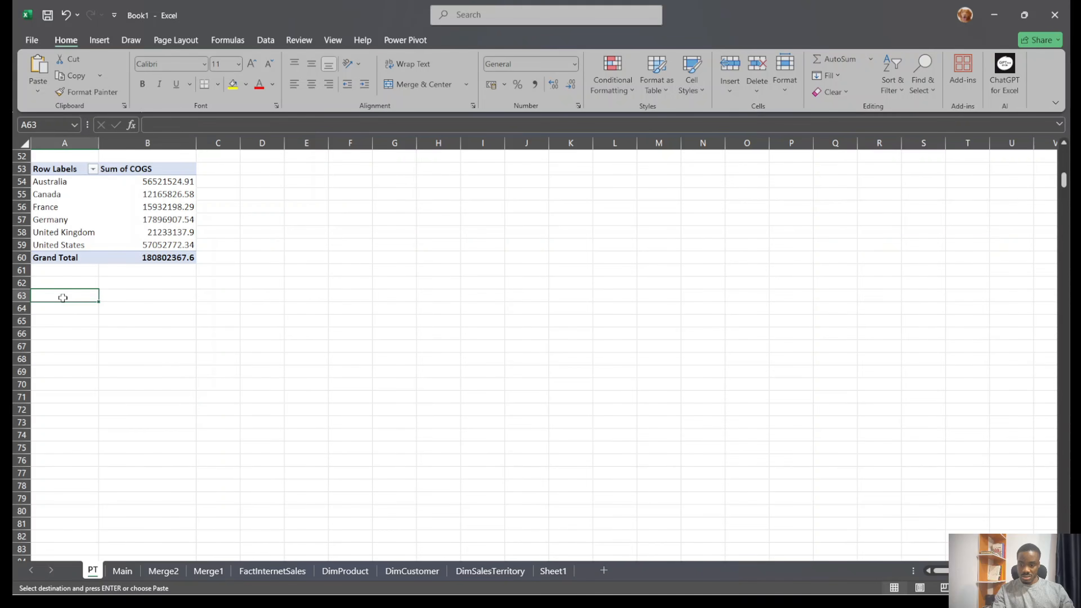
key(ctrl+v)
Replace Product with Country as the row field of the revenue PivotTable at A63
click(178, 350)
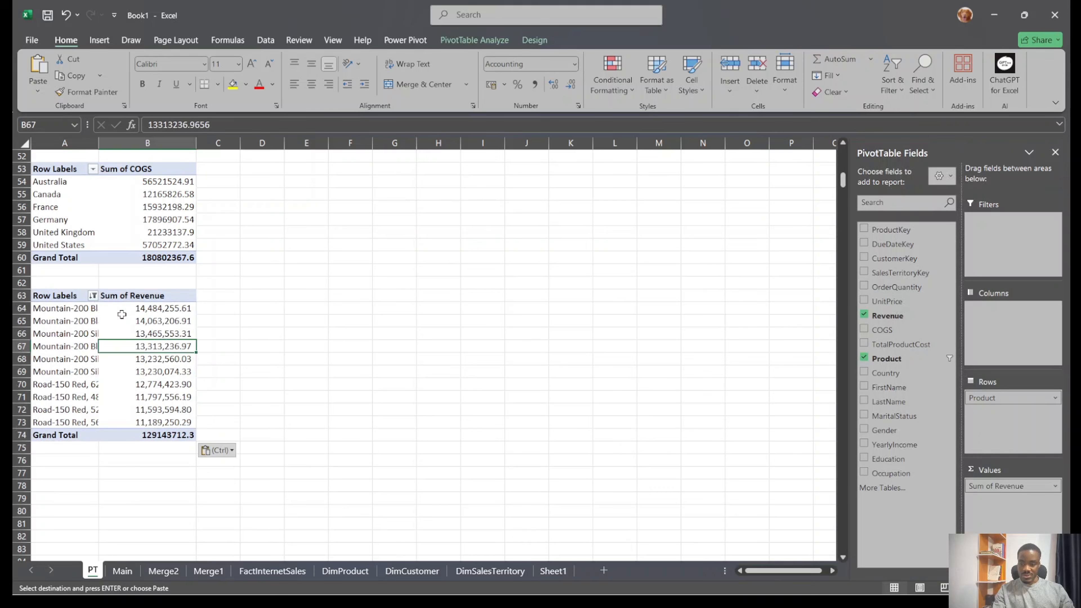
click(78, 297)
drag(992, 398, 897, 277)
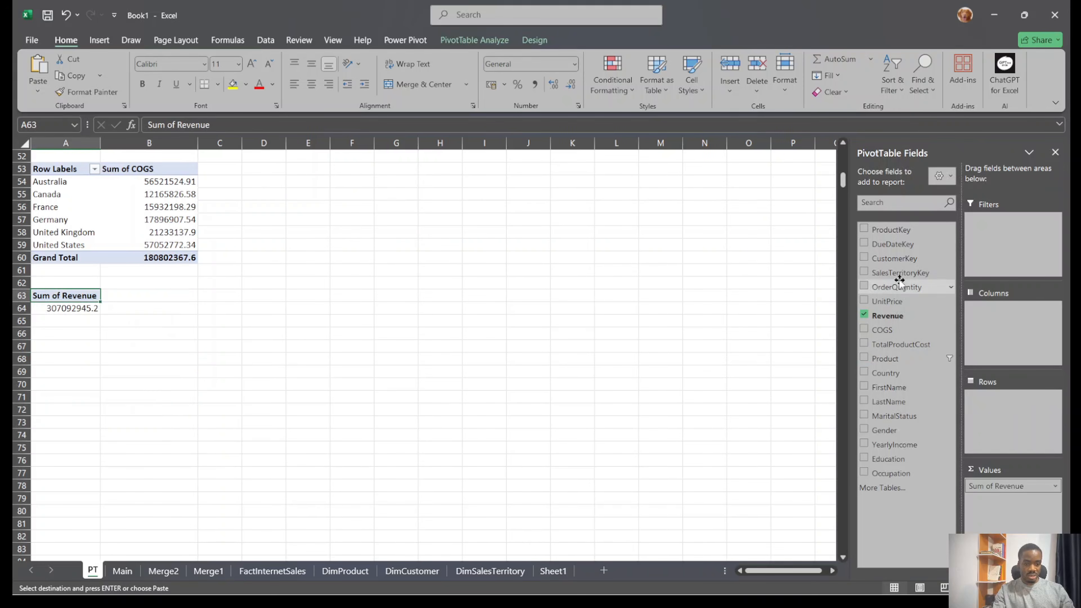
drag(896, 378, 969, 427)
click(123, 341)
click(102, 423)
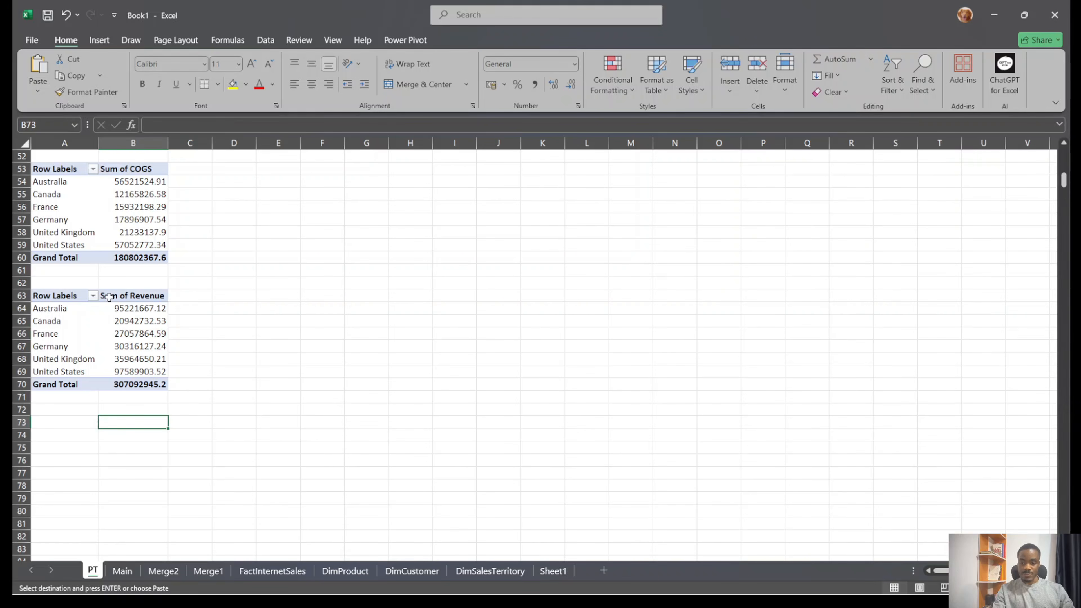
Widen column B to fit the Count of CustomerKey header of the country PivotTable
scroll(109, 297, up, 5)
scroll(241, 374, down, 1)
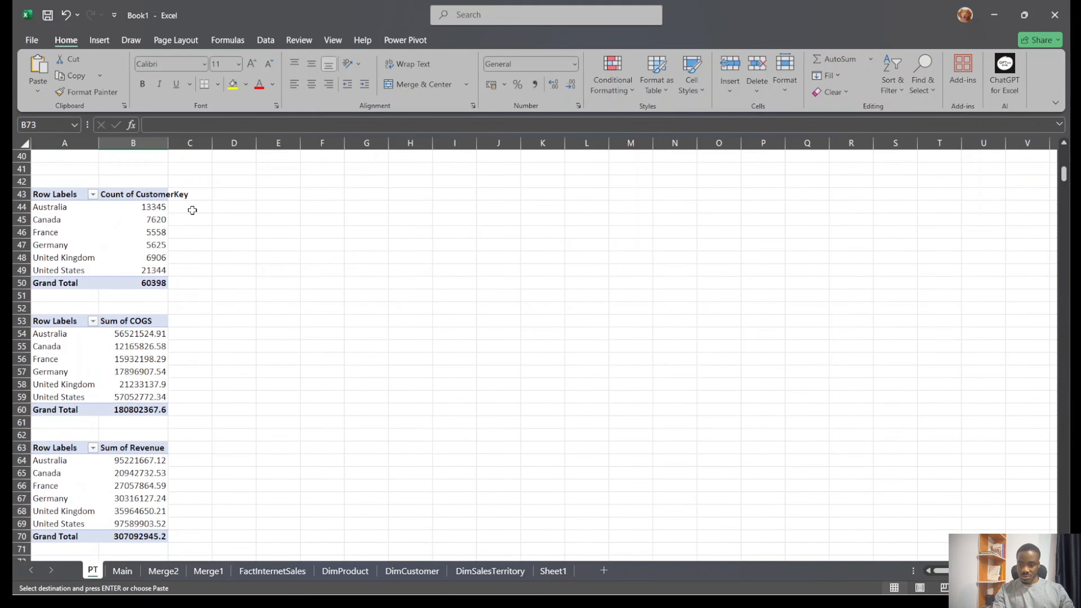
drag(172, 145, 199, 145)
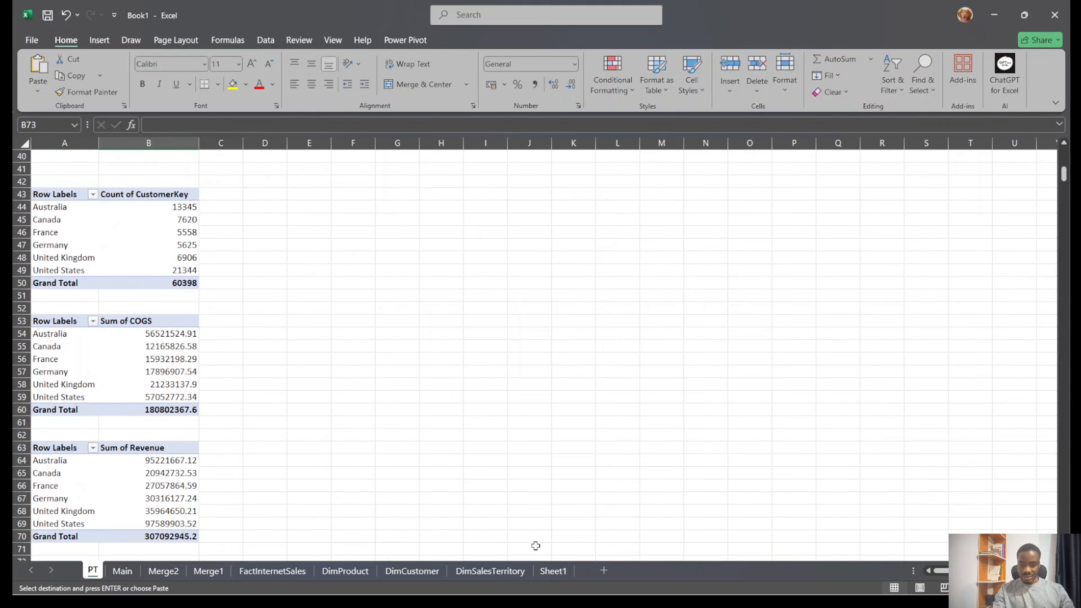
Check the Gender insights on Sheet1 and duplicate the three country PivotTables (A43:B70) at A74 on the PT sheet
click(553, 571)
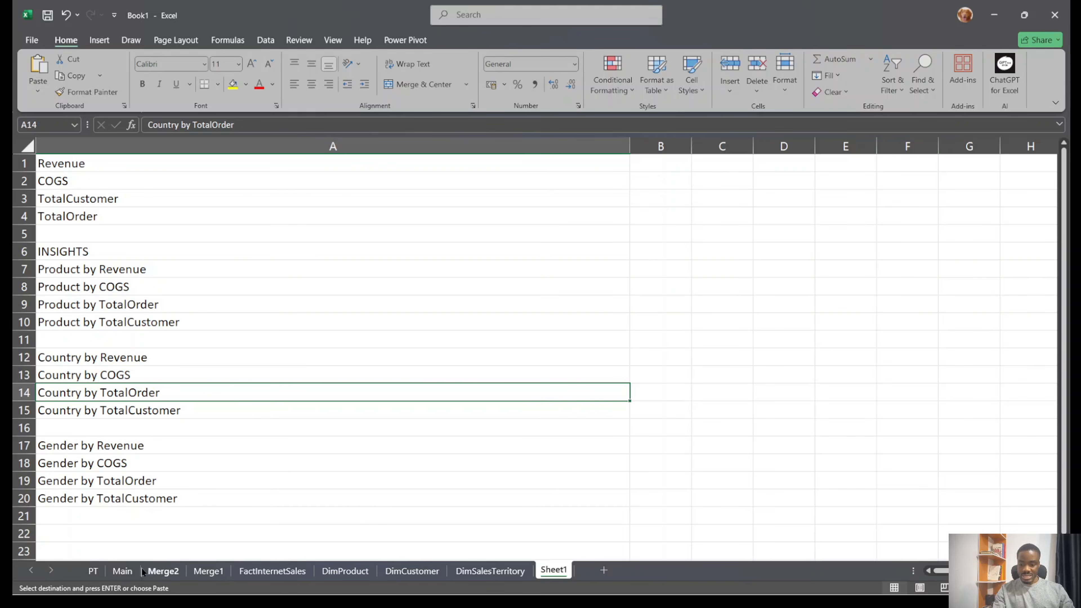
click(93, 571)
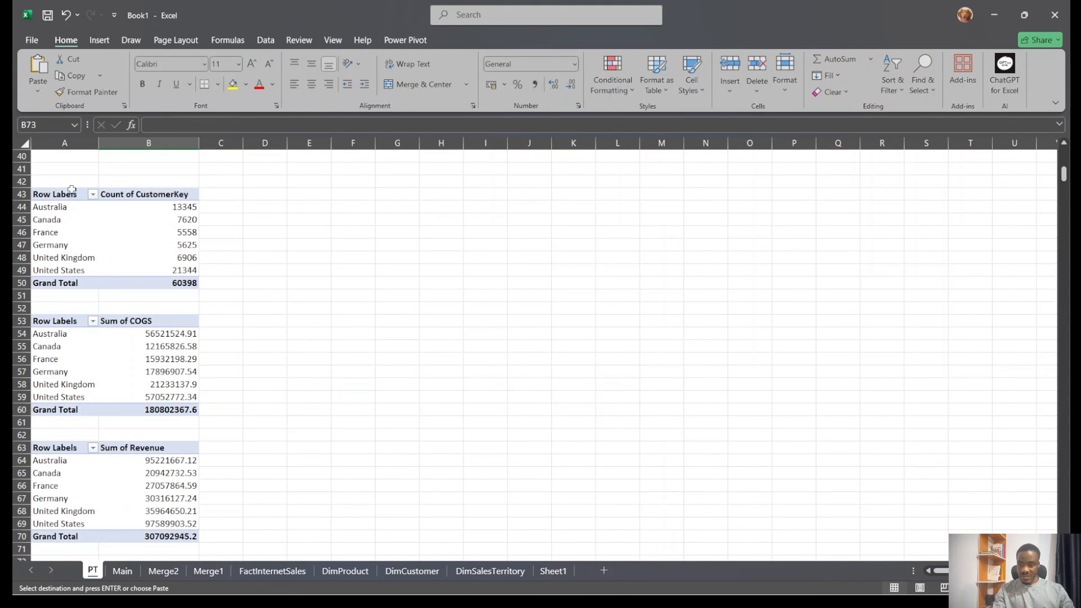
drag(72, 189, 184, 528)
scroll(184, 514, down, 4)
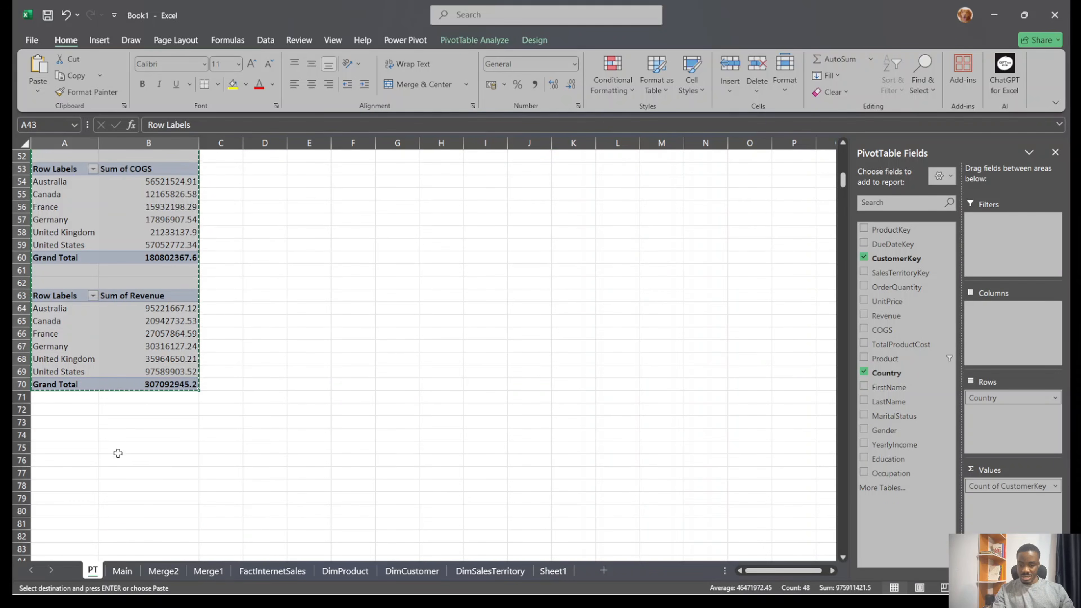
click(72, 437)
key(ctrl+v)
scroll(224, 444, down, 5)
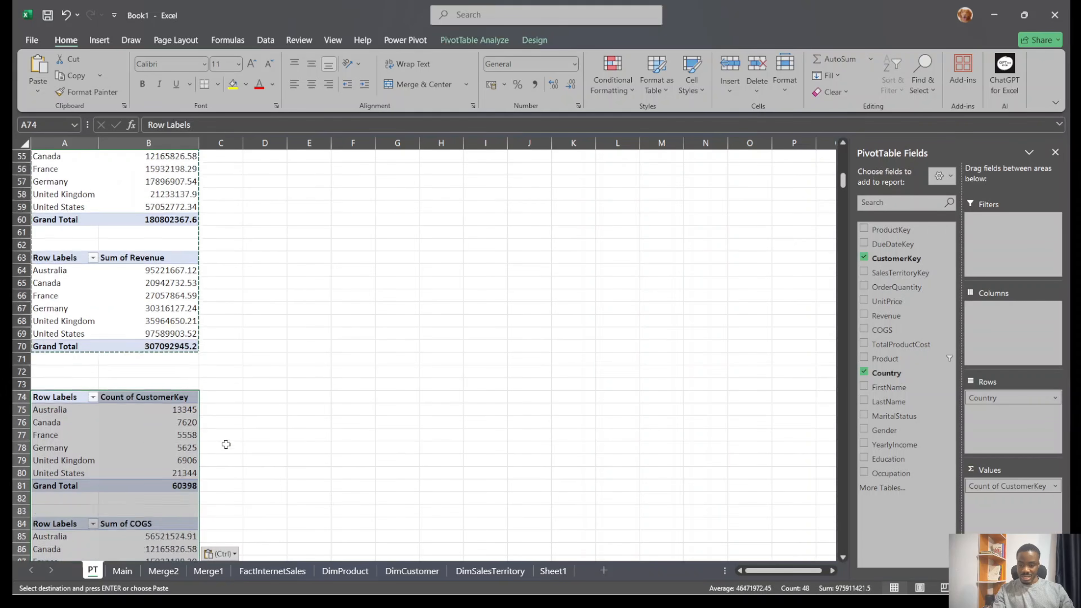
Replace Country with Gender as the row field of the customer-count PivotTable at A74
click(149, 358)
click(140, 296)
click(89, 267)
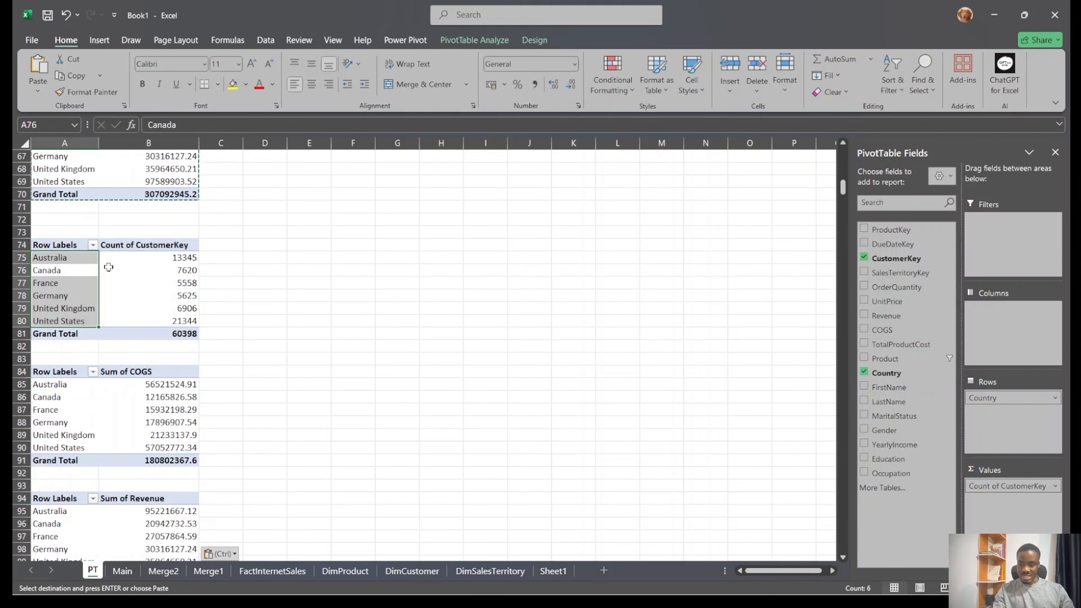
drag(1010, 398, 931, 333)
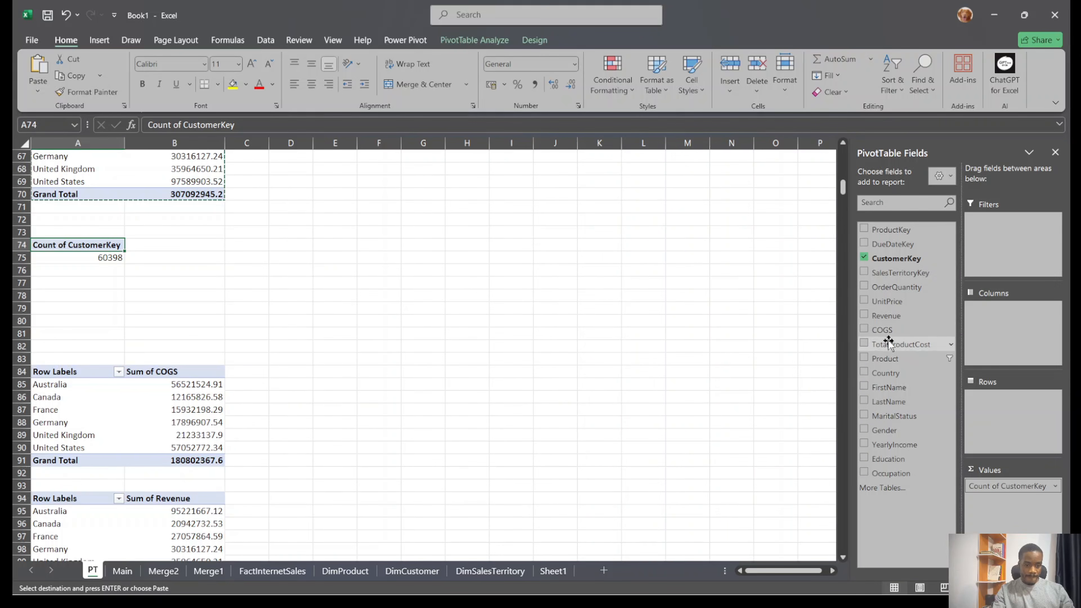
drag(889, 429, 993, 427)
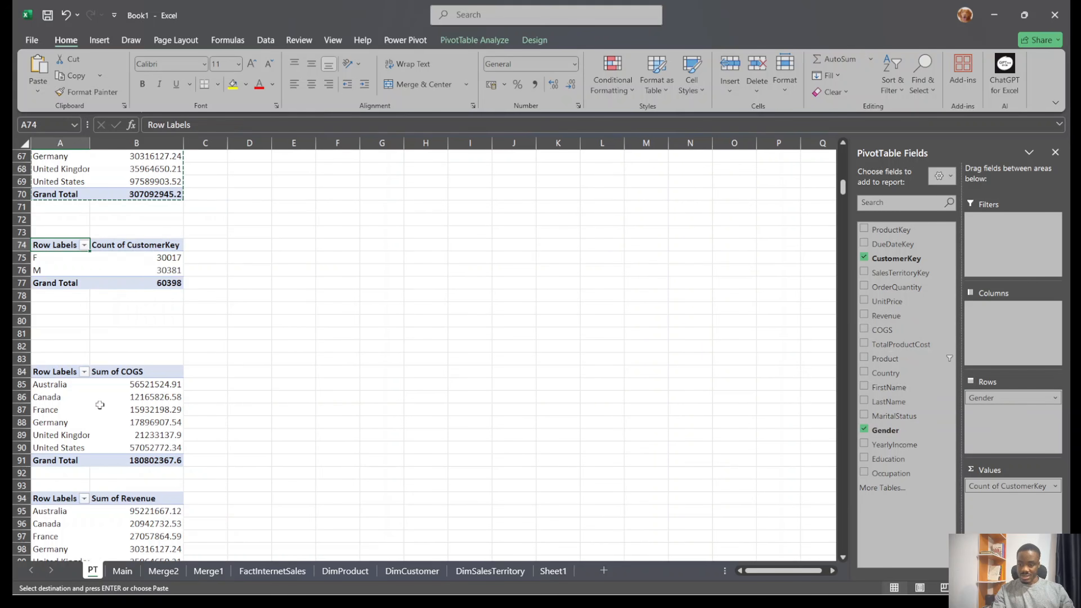
Replace Country with Gender as the row field of the COGS PivotTable at A84
click(136, 410)
drag(988, 397, 949, 371)
drag(885, 430, 1002, 436)
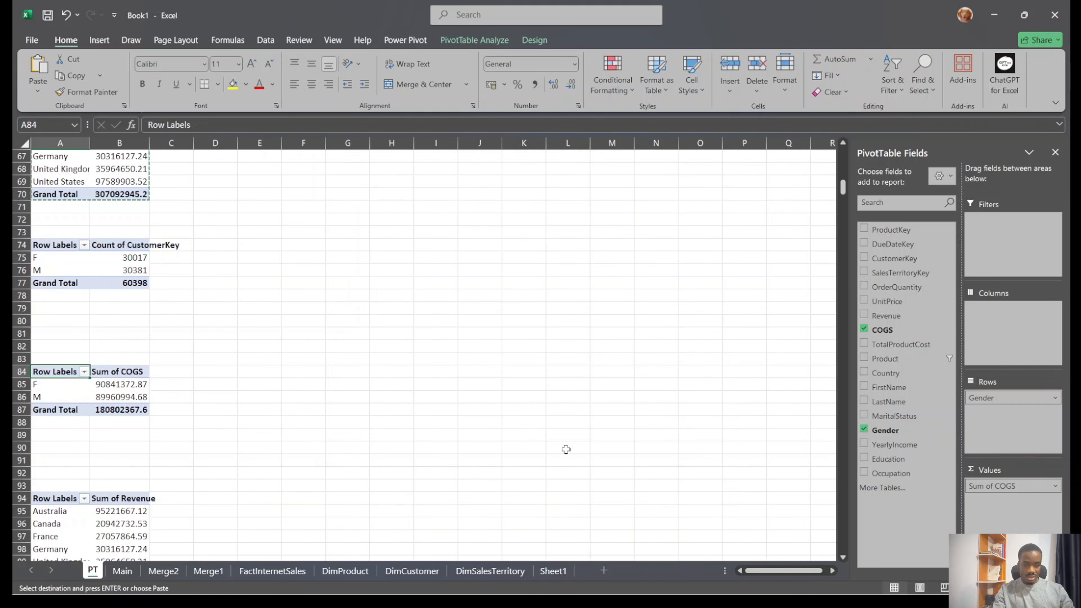
Replace Country with Gender as the row field of the revenue PivotTable at A94
click(89, 528)
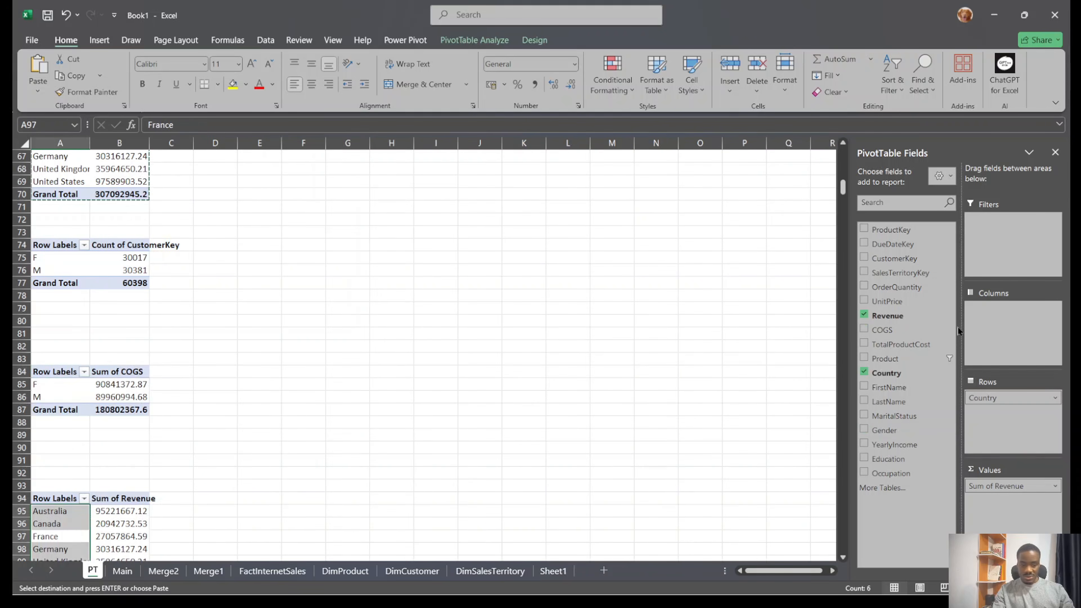
drag(999, 398, 900, 353)
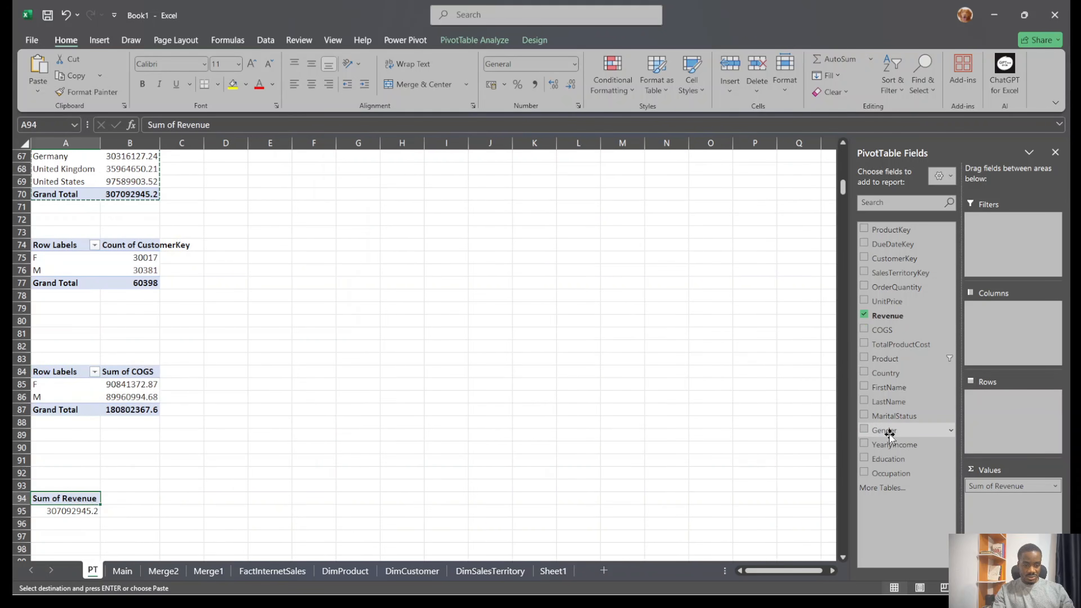
drag(887, 430, 1012, 436)
click(349, 369)
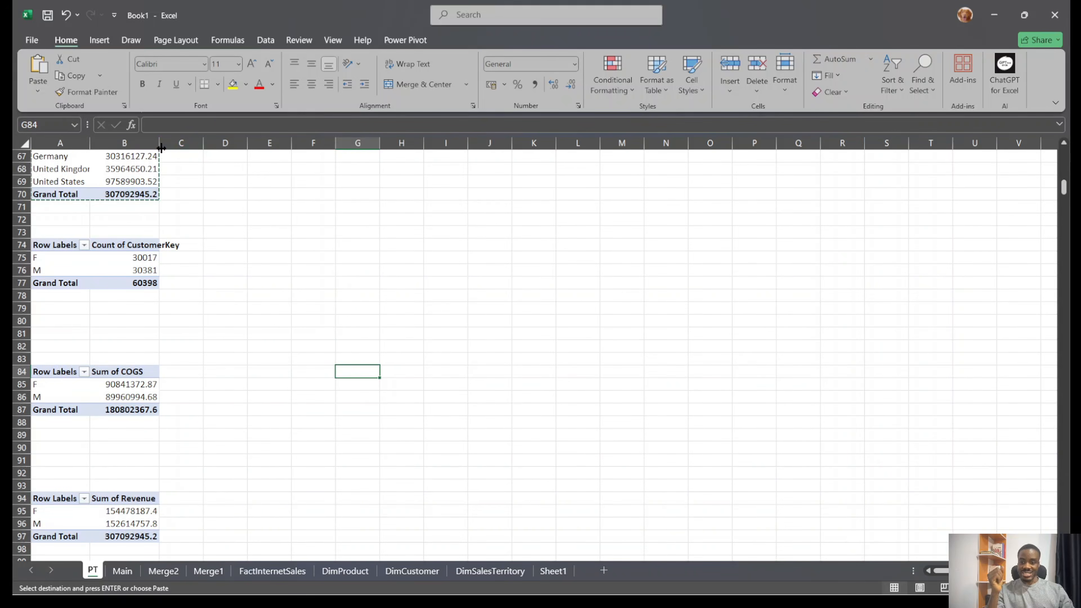
Widen column B on the PT sheet to leave ample room for all PivotTable value headers and figures
drag(159, 143, 237, 144)
scroll(217, 219, up, 2)
scroll(217, 218, up, 20)
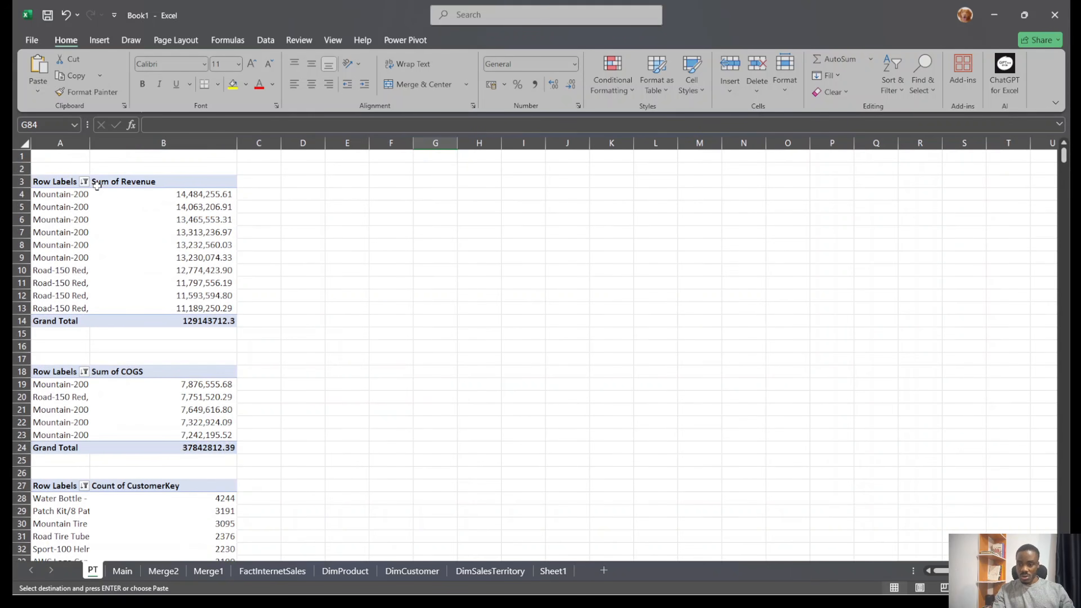
Widen column A to show more of the labels, and examine the product PivotTables for revenue, COGS and customer count
drag(91, 146, 116, 145)
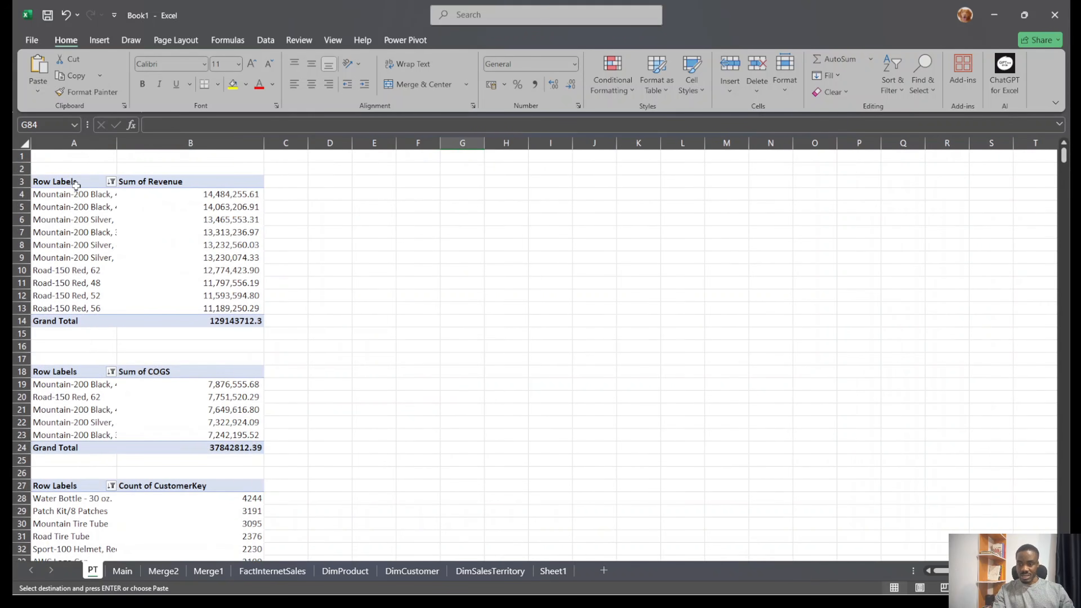
click(73, 181)
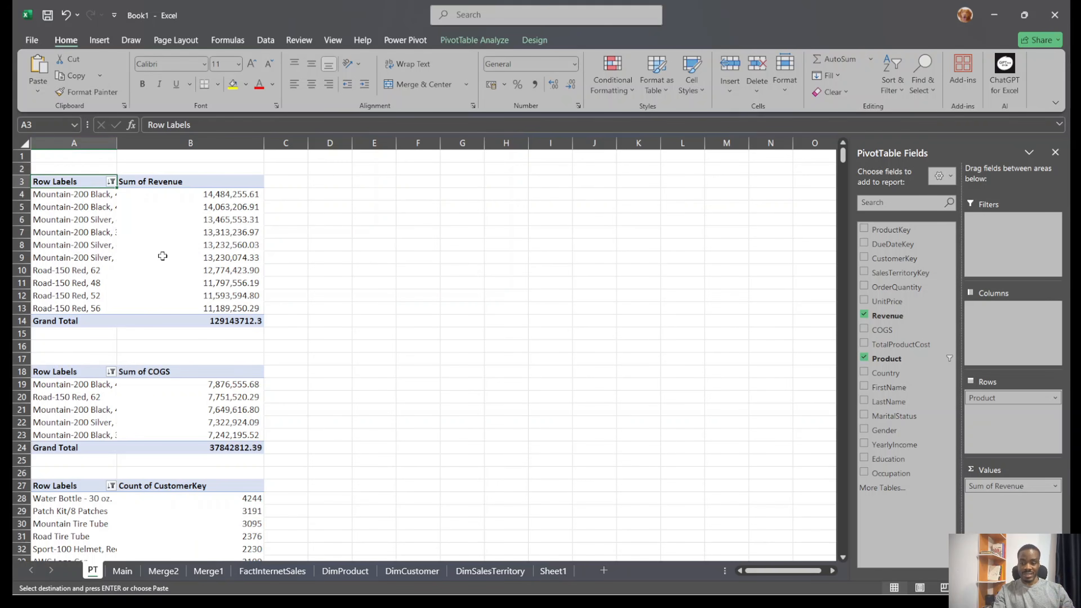
scroll(188, 362, down, 2)
drag(66, 301, 215, 372)
scroll(216, 372, down, 3)
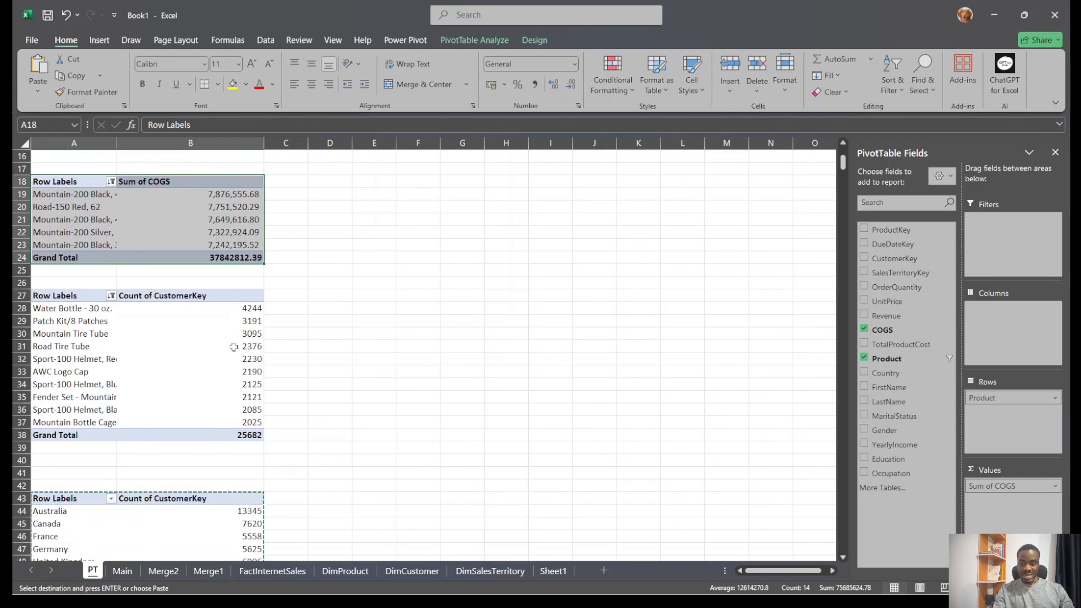
drag(65, 296, 212, 427)
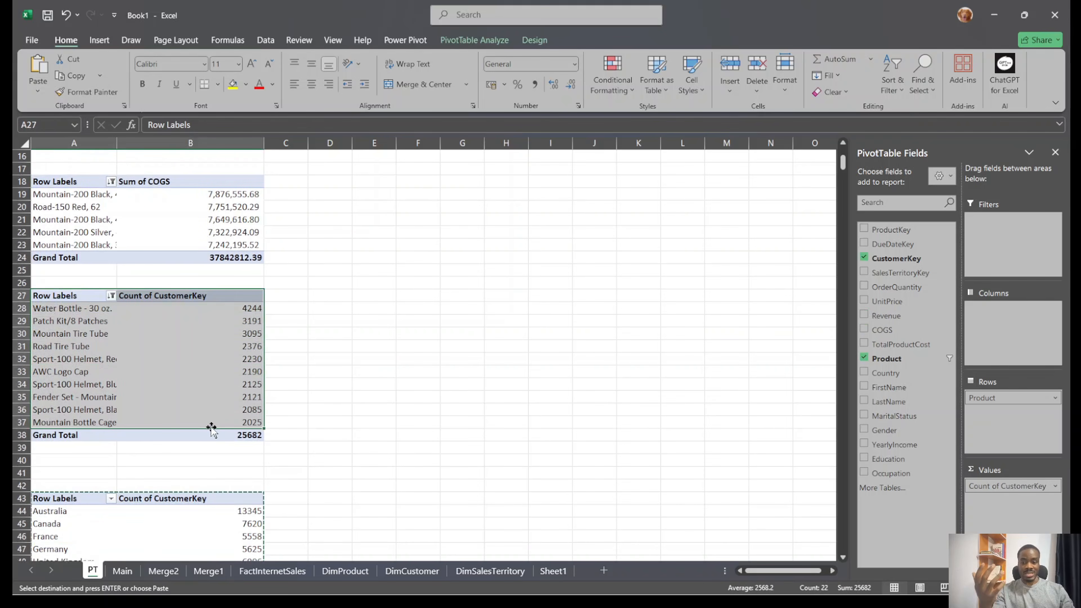
scroll(217, 400, down, 4)
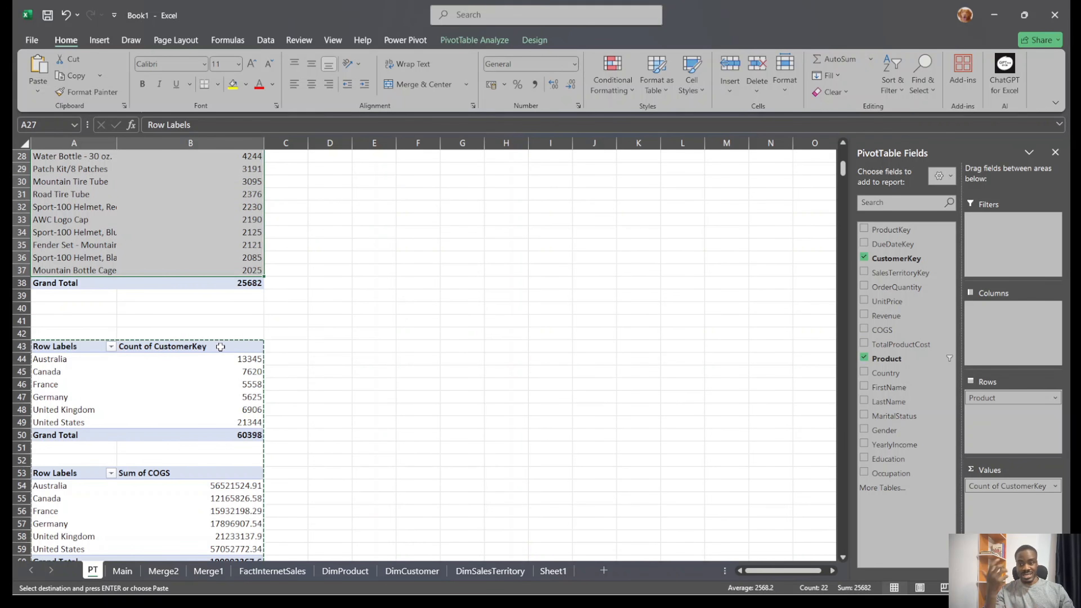
scroll(242, 357, down, 2)
Clear the pending copy selection and examine the country PivotTables for customer count, COGS and revenue
click(177, 325)
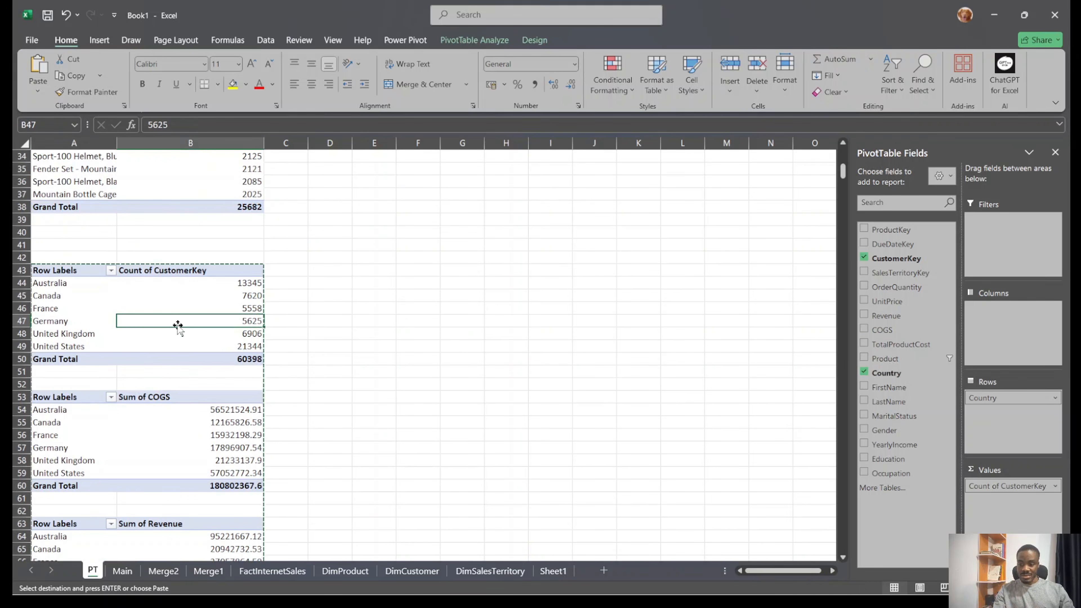
key(Escape)
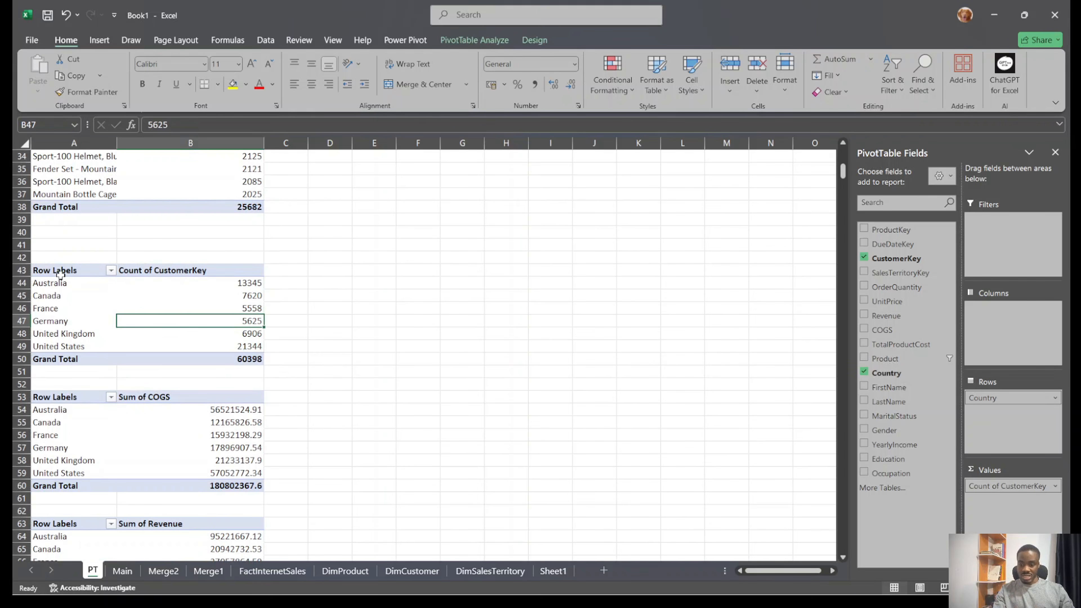
drag(60, 275, 236, 357)
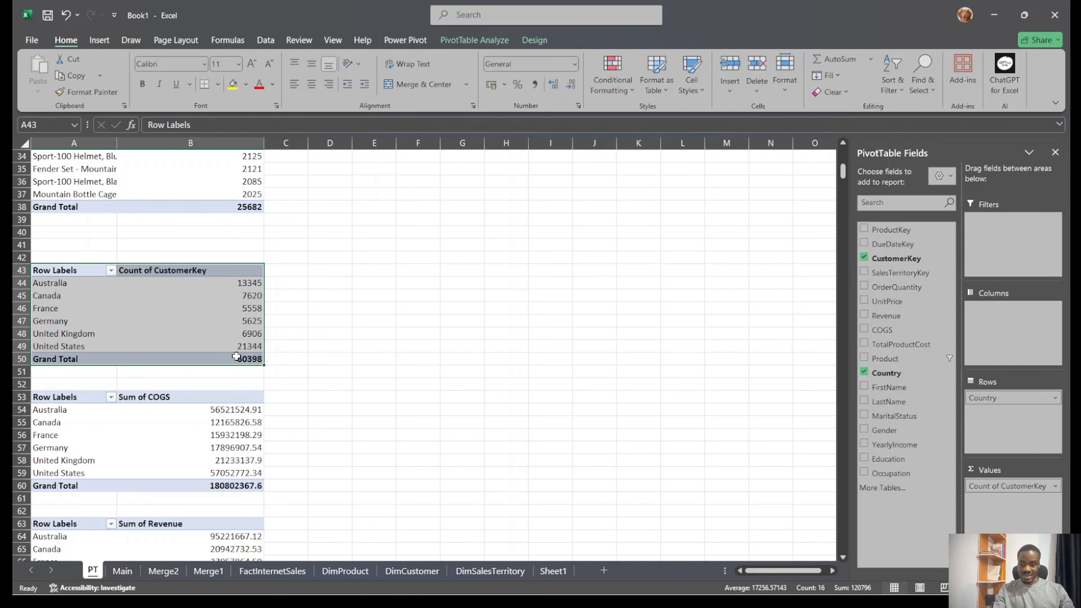
mouse_move(146, 289)
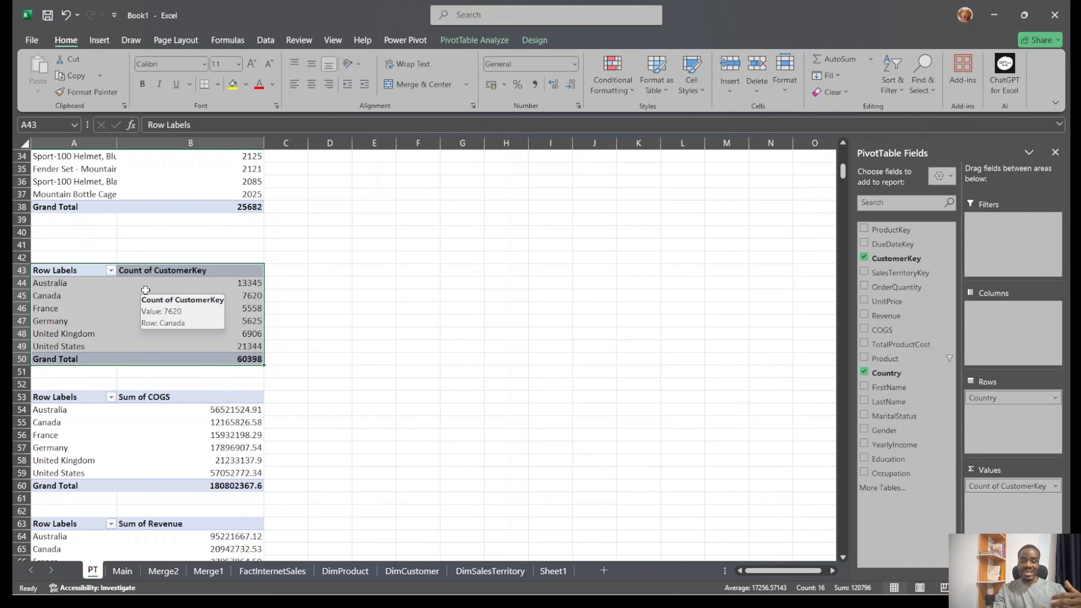
scroll(159, 391, down, 3)
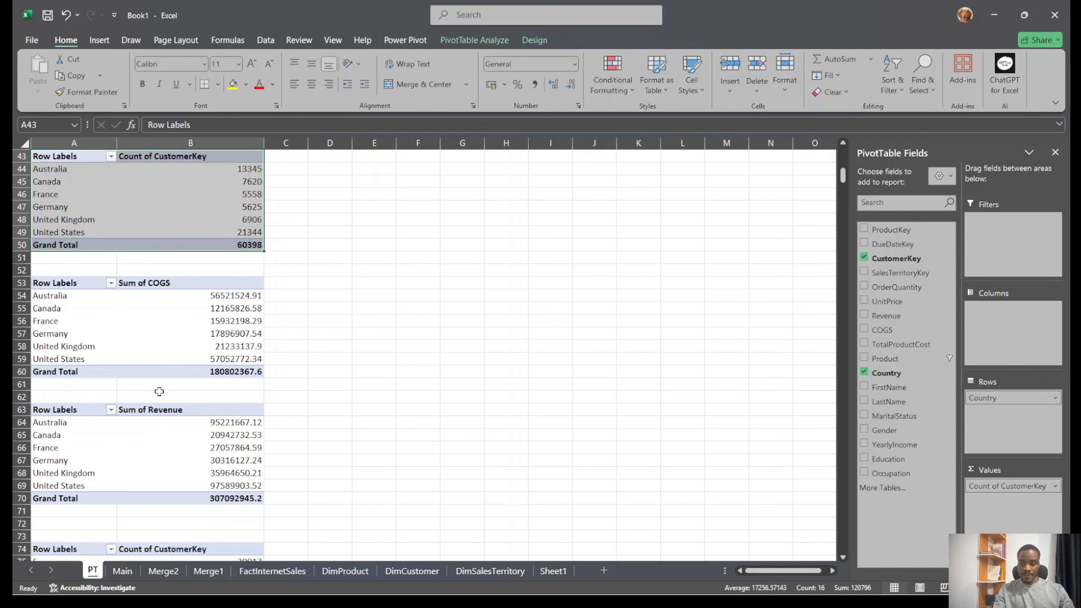
drag(52, 284, 224, 371)
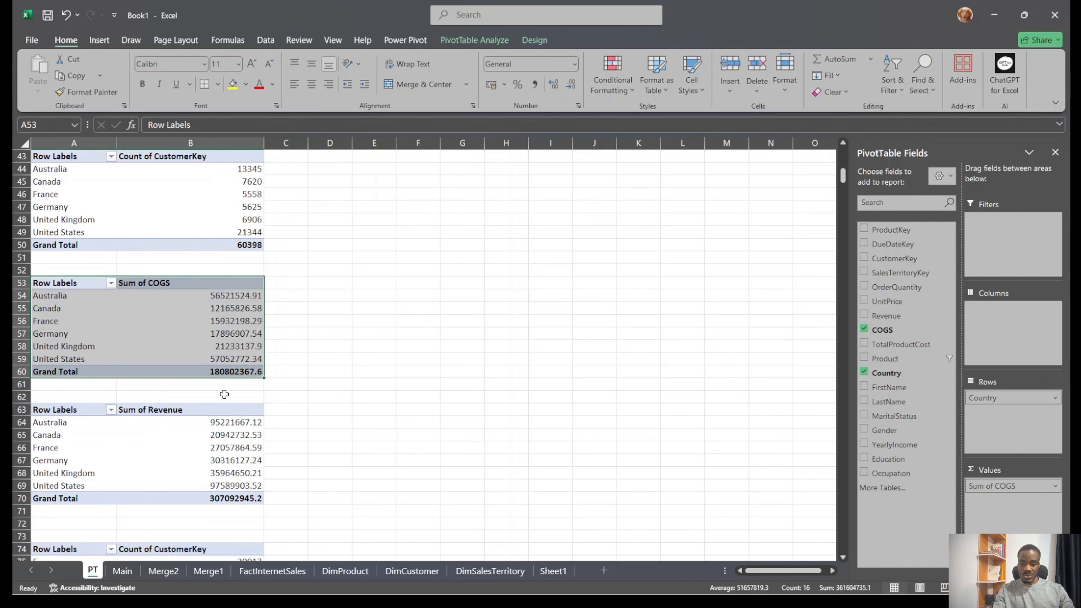
drag(76, 411, 215, 483)
Sort the country revenue PivotTable at A63 by Sum of Revenue from largest to smallest, and widen column B again
scroll(211, 461, down, 2)
click(220, 377)
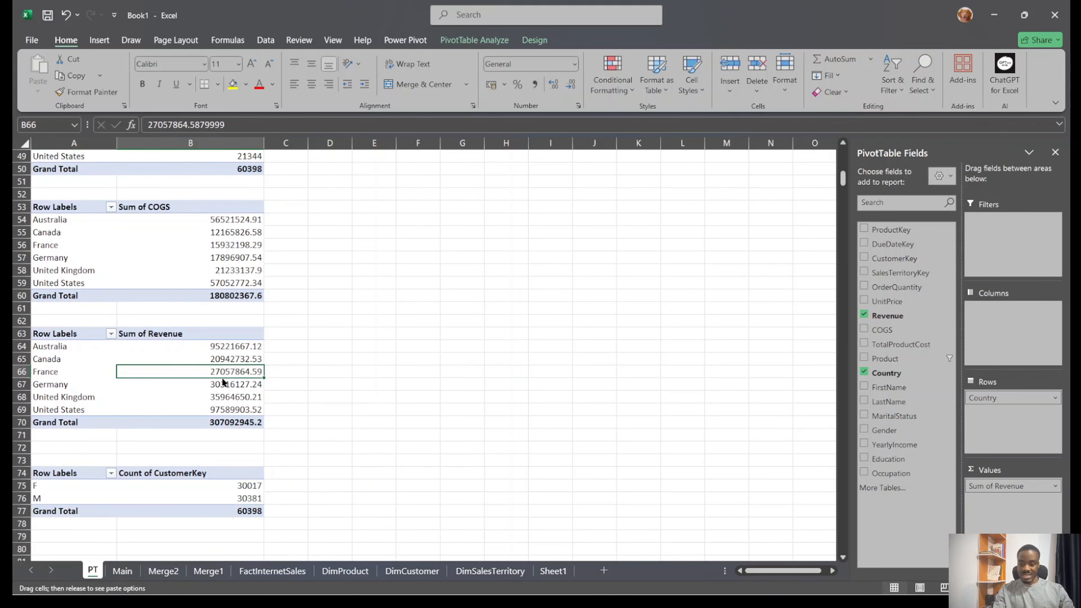
right_click(229, 373)
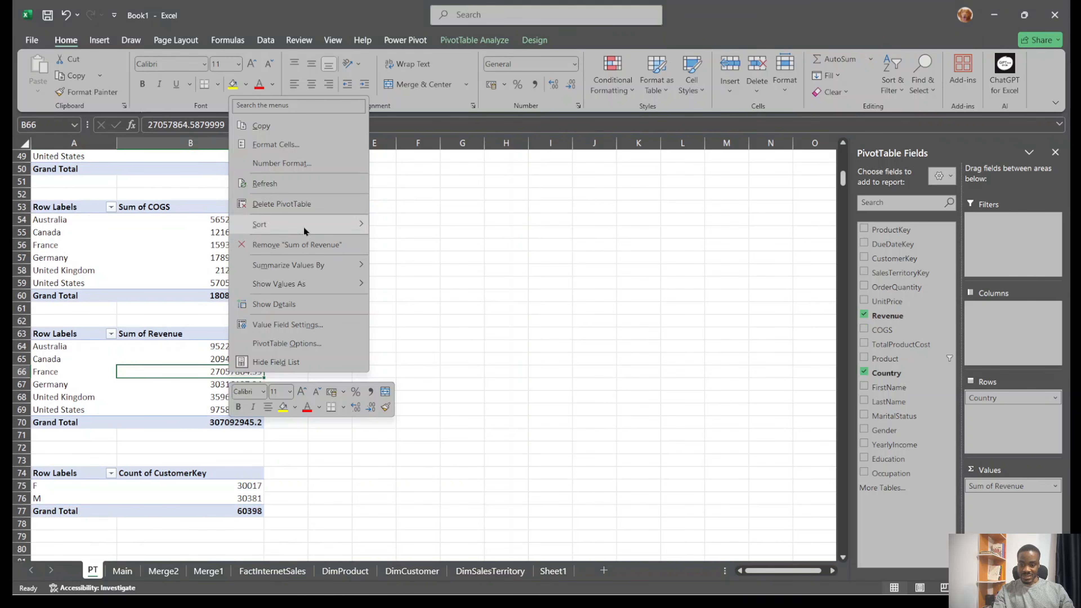
click(437, 243)
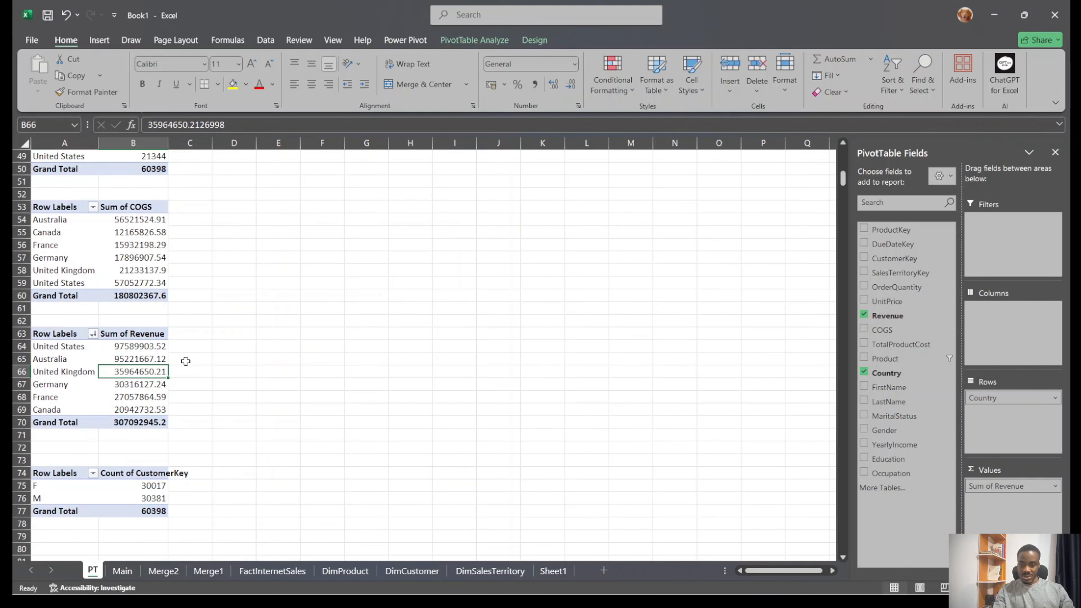
drag(165, 144, 237, 143)
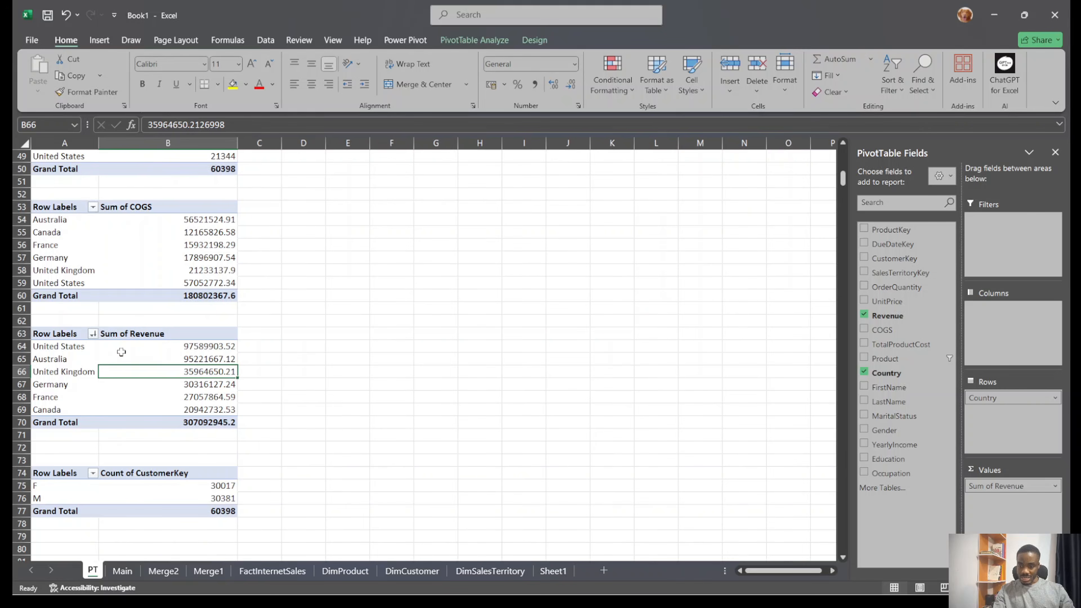
Examine the top two countries by revenue and the gender PivotTables for customer count, COGS and revenue
drag(64, 346, 170, 359)
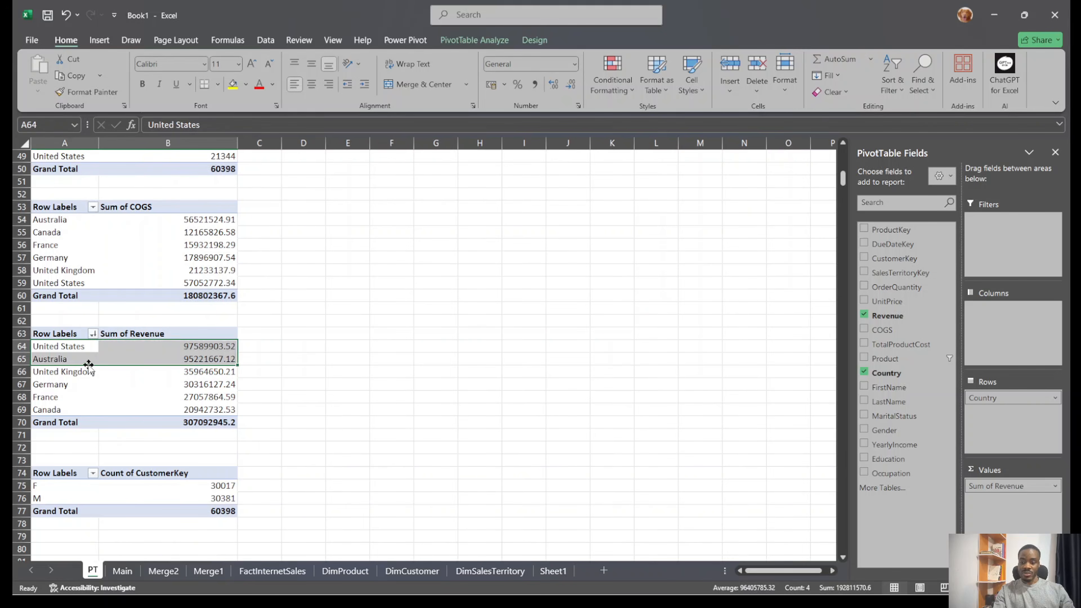
scroll(196, 326, down, 3)
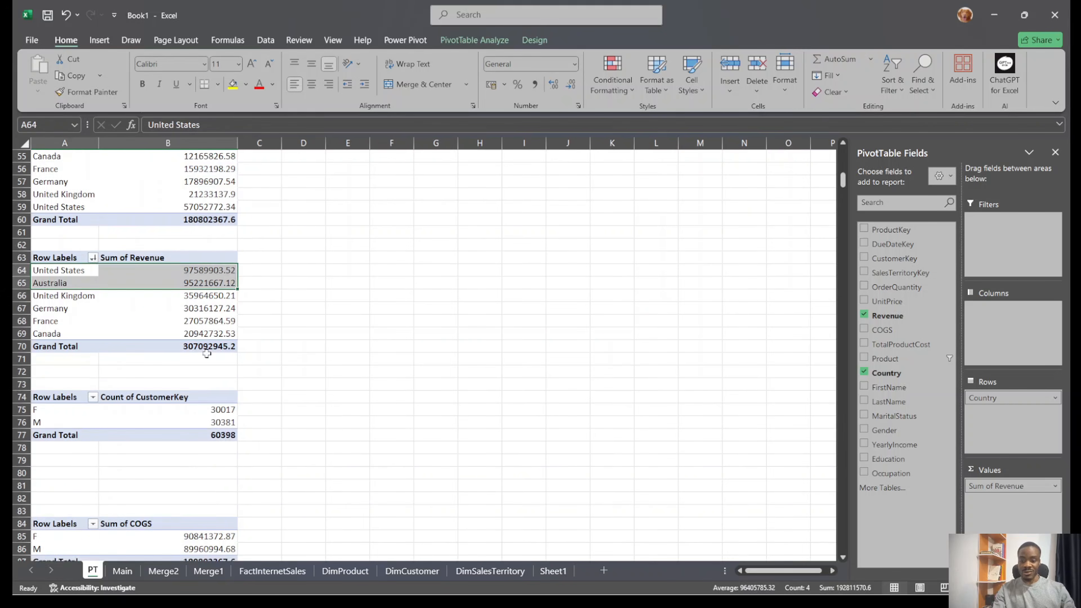
scroll(151, 384, down, 4)
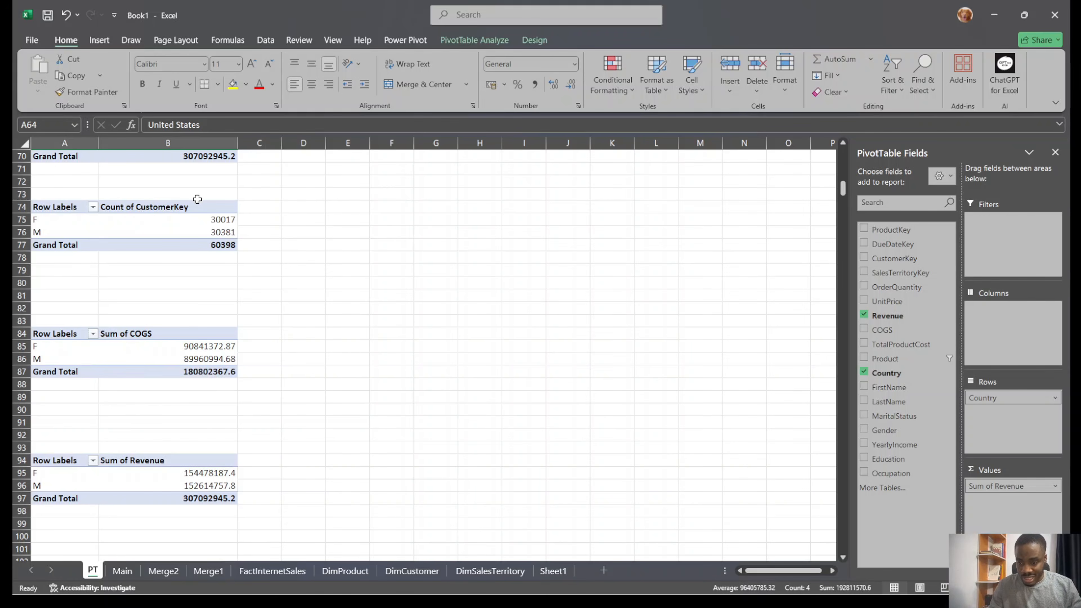
click(195, 347)
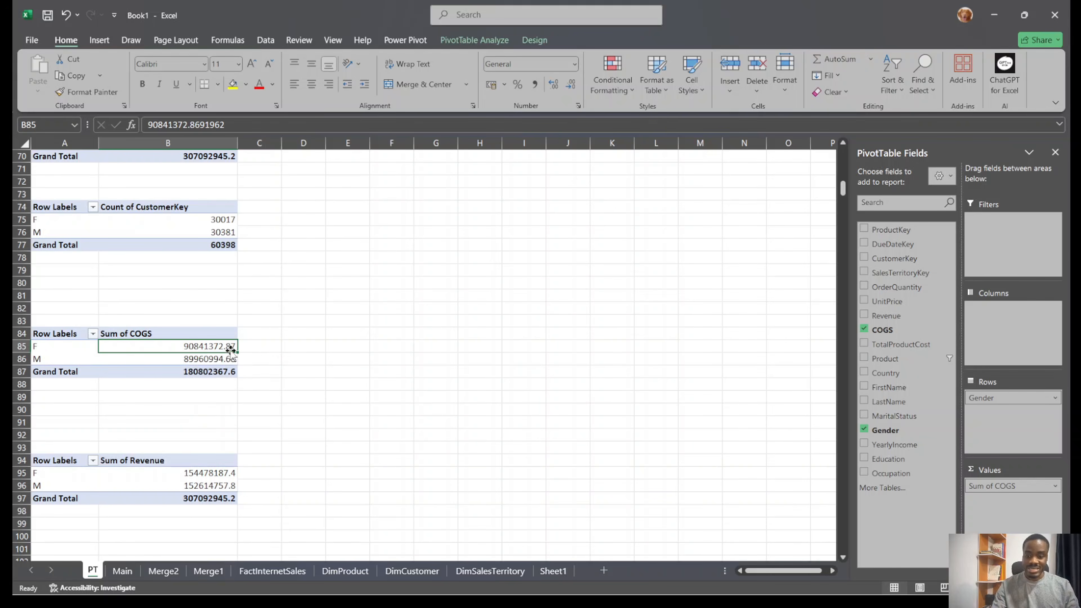
scroll(229, 350, up, 20)
scroll(229, 350, up, 2)
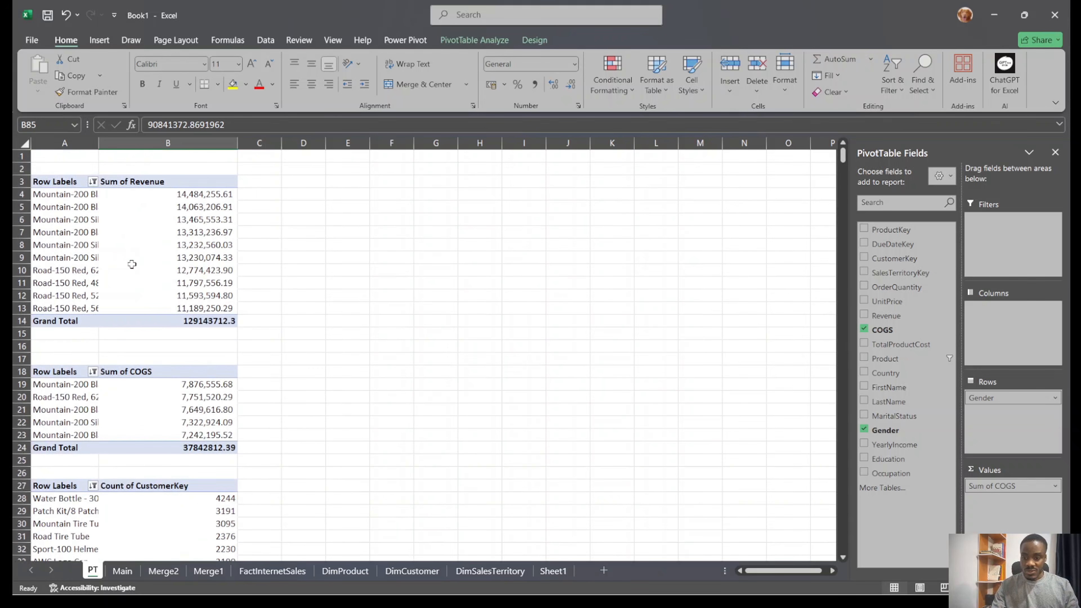
Widen column A on the PT sheet so the full product names fit in the product PivotTables
click(124, 218)
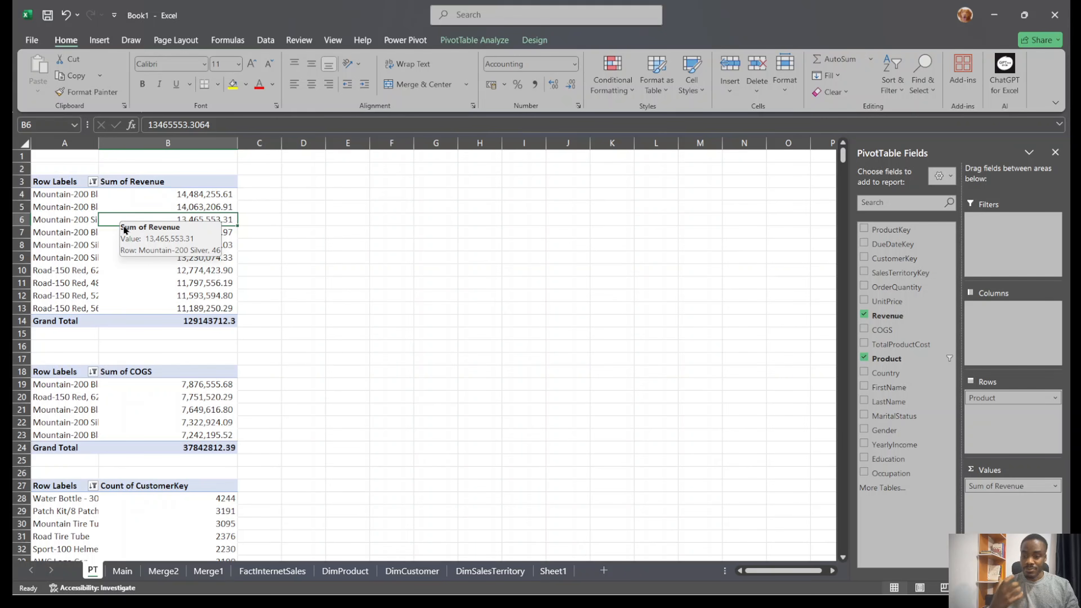
drag(99, 145, 142, 145)
click(189, 243)
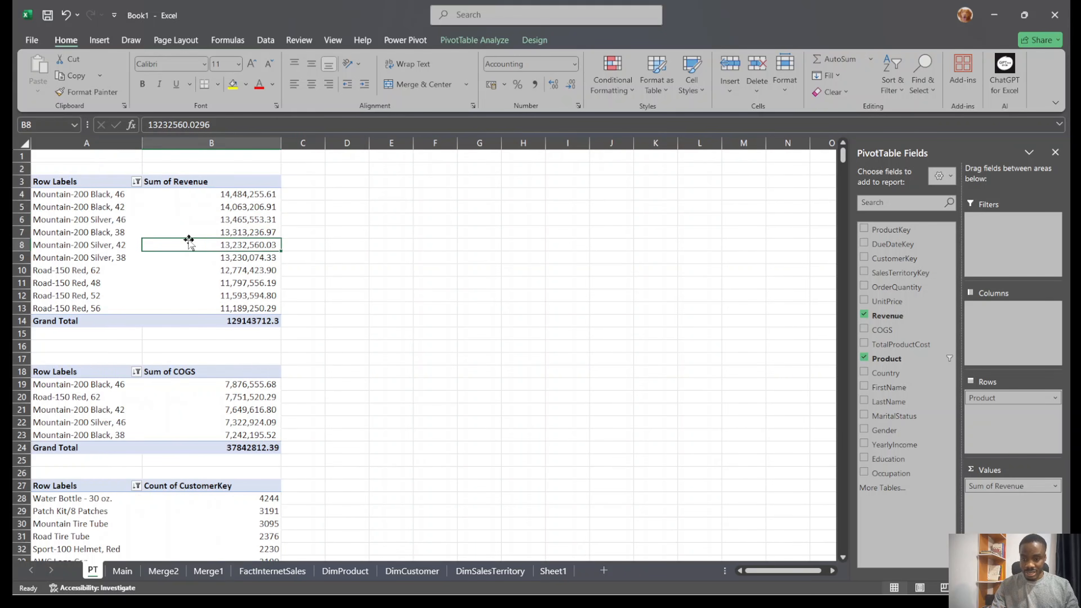
mouse_move(157, 215)
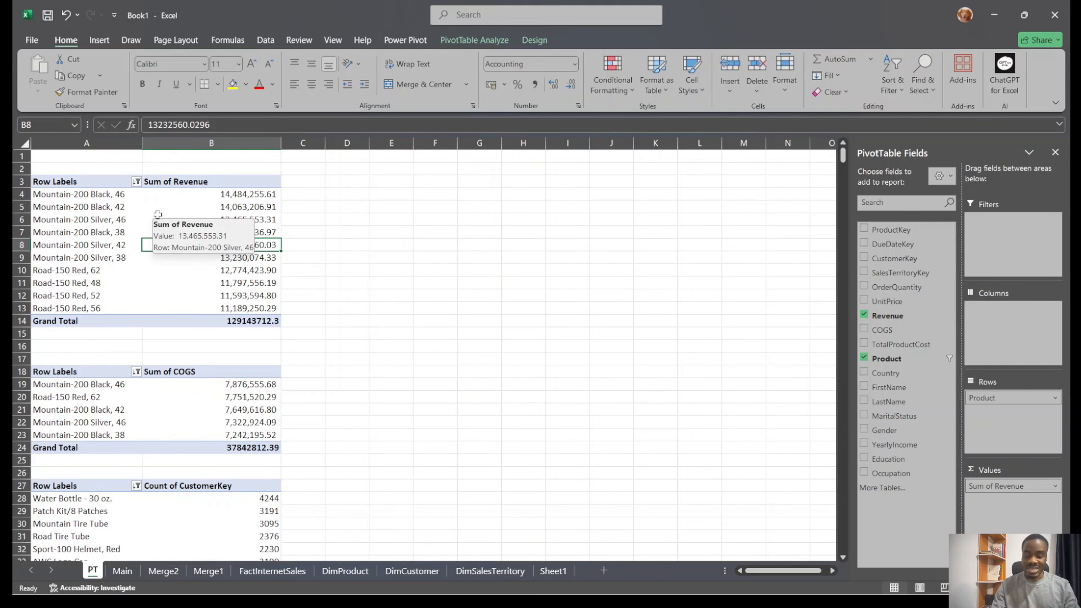
click(197, 281)
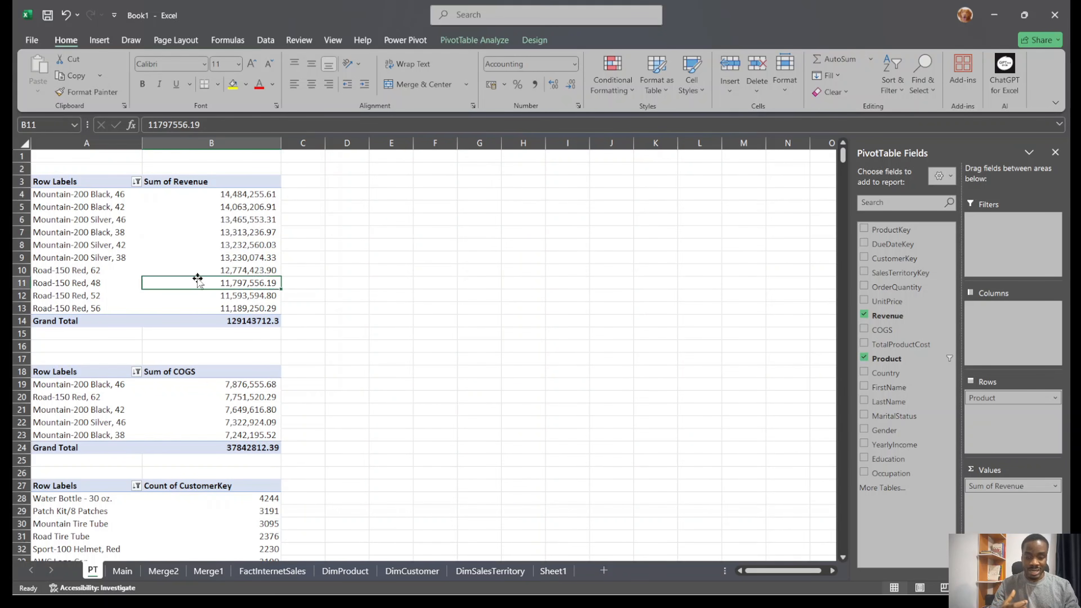
Insert a clustered bar PivotChart based on the product revenue PivotTable at A3
click(200, 240)
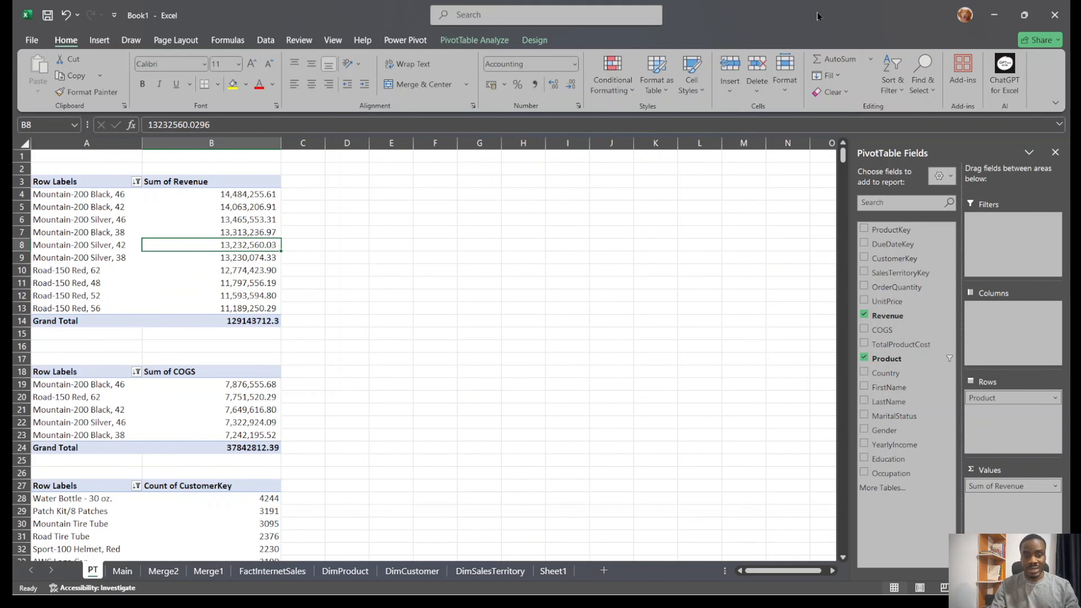
click(468, 33)
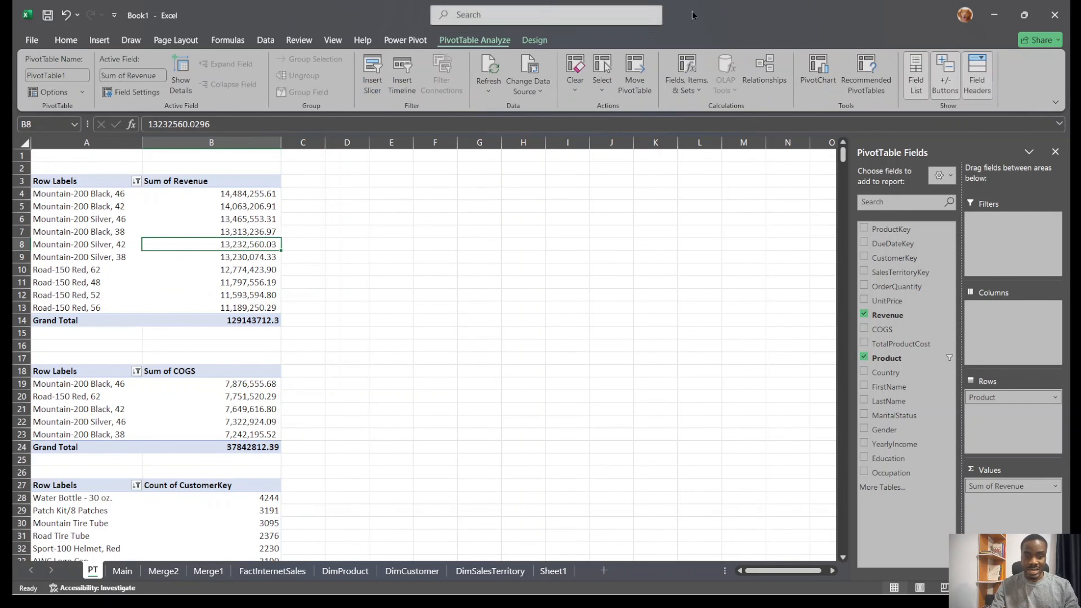
click(817, 75)
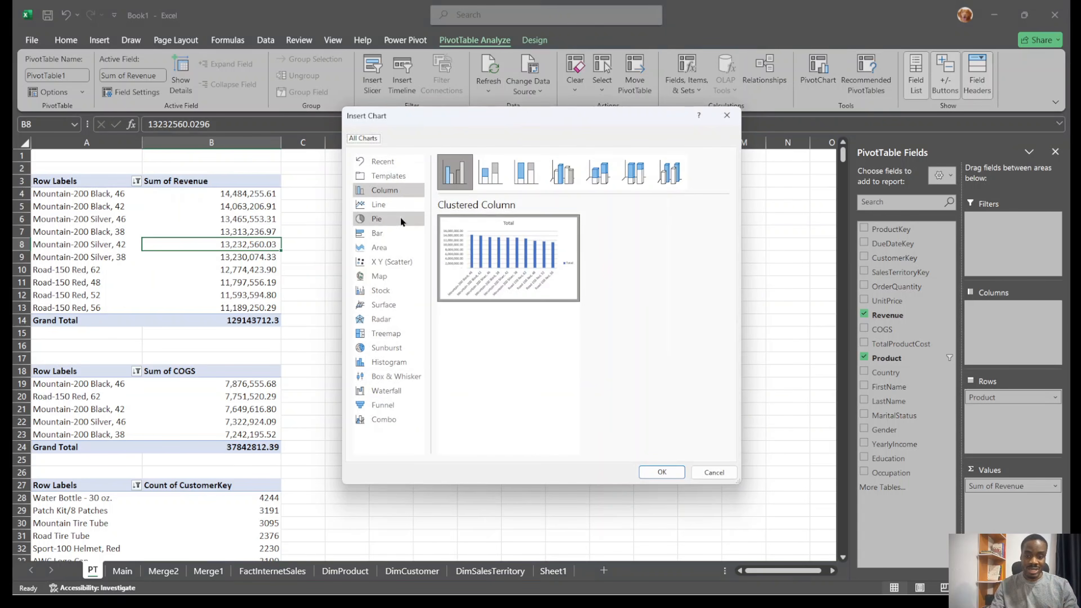
click(385, 233)
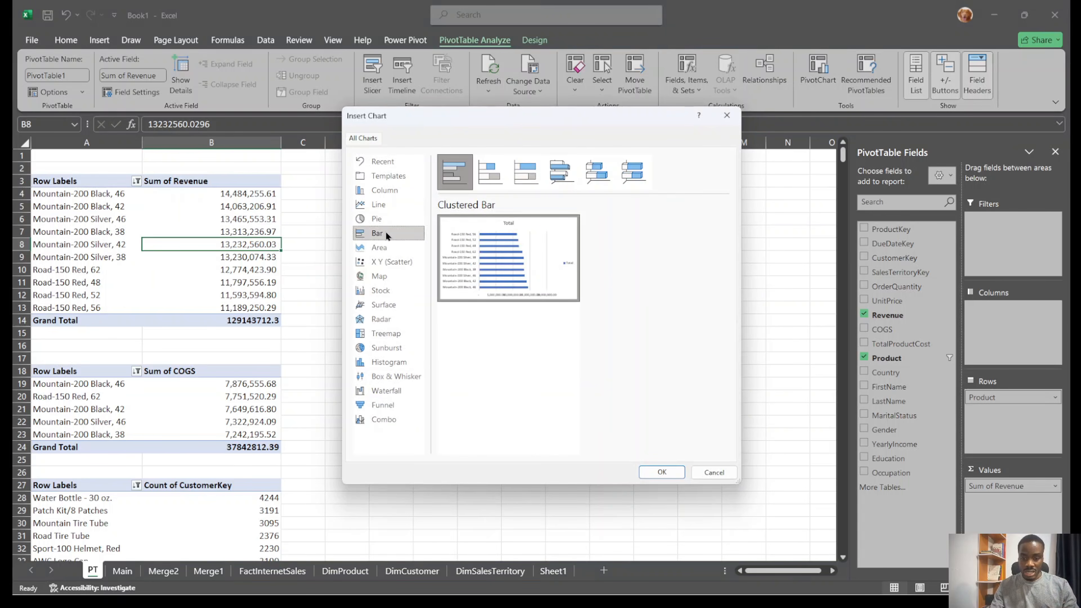
mouse_move(547, 255)
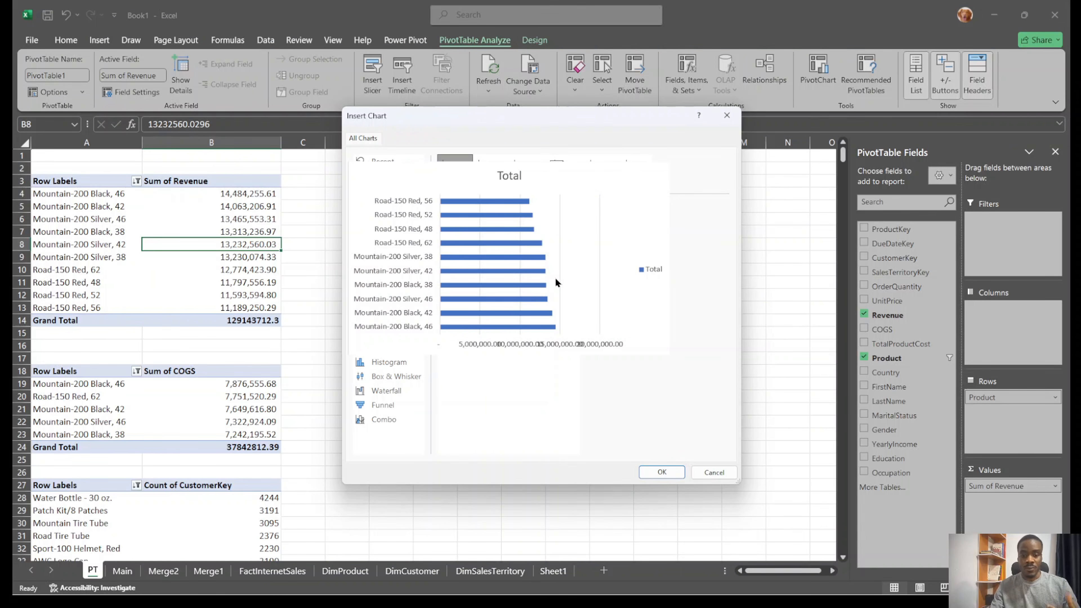
click(661, 472)
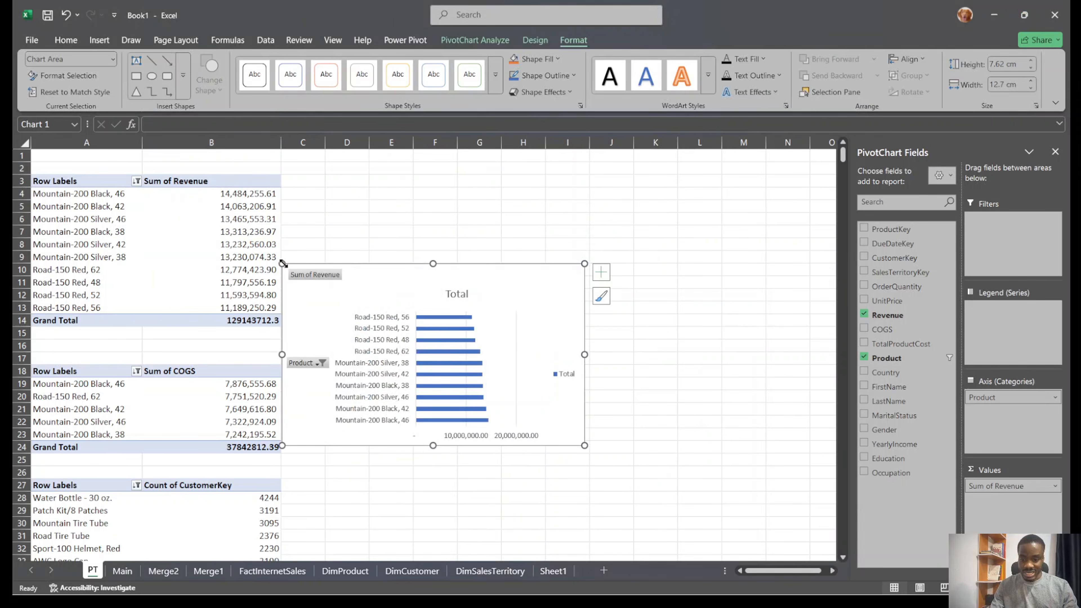
Resize the revenue PivotChart to about 6.22 cm high by 10.24 cm wide and place it beside the product revenue PivotTable, starting in column C
drag(282, 263, 377, 299)
drag(502, 334, 479, 218)
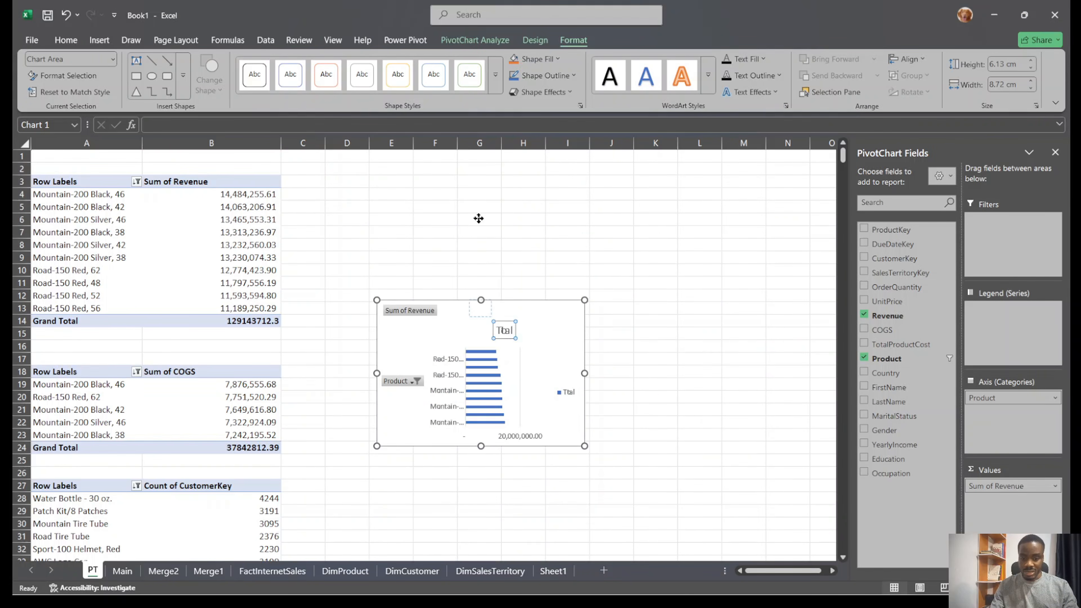
drag(550, 324, 515, 194)
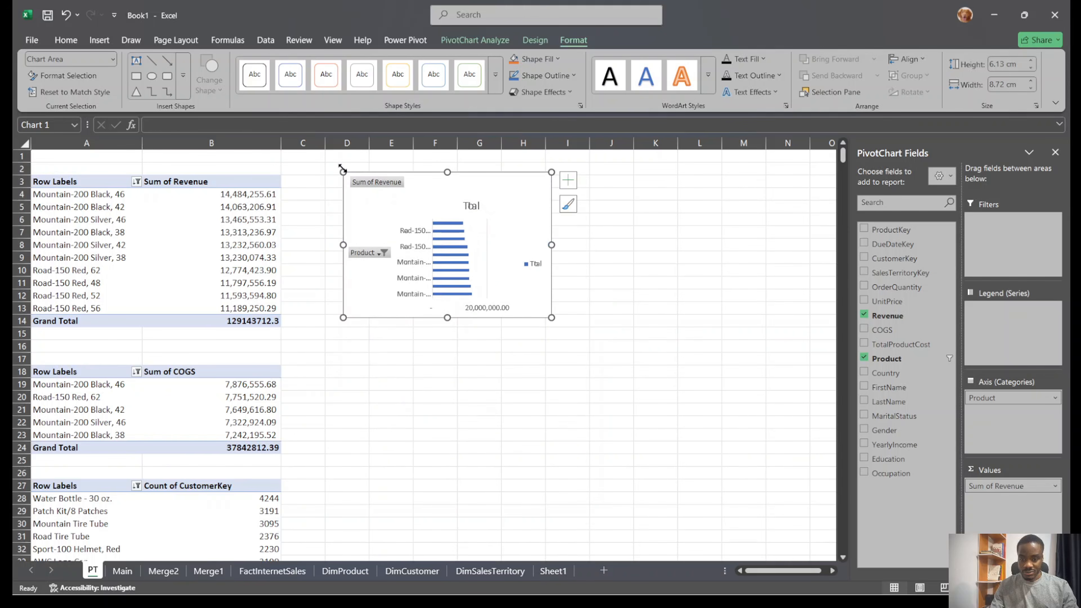
drag(342, 169, 306, 169)
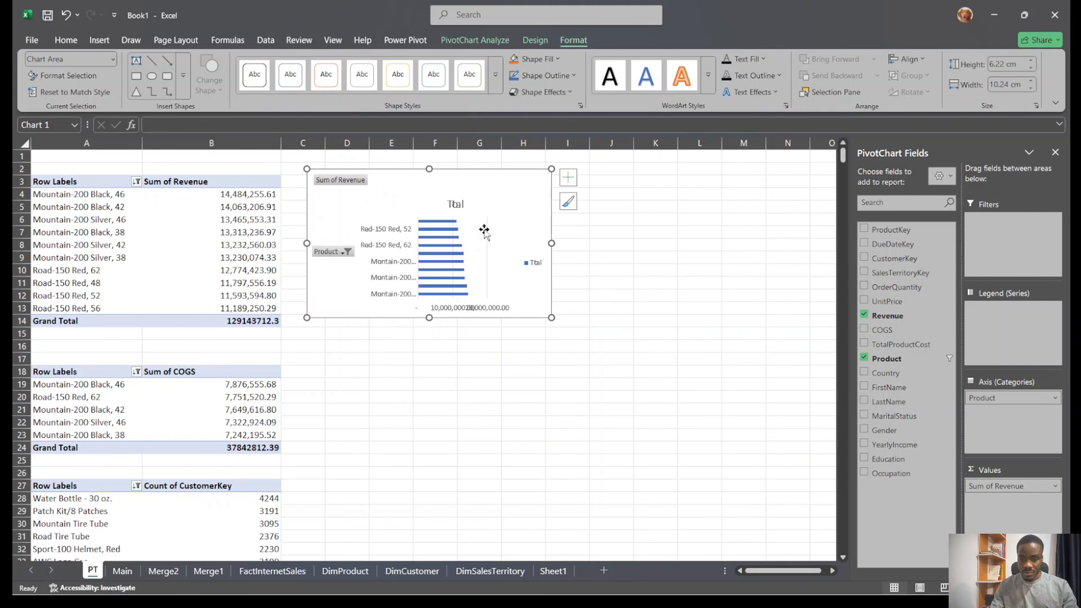
Move the revenue PivotChart's title slightly up and toward the chart's horizontal centre
double_click(443, 201)
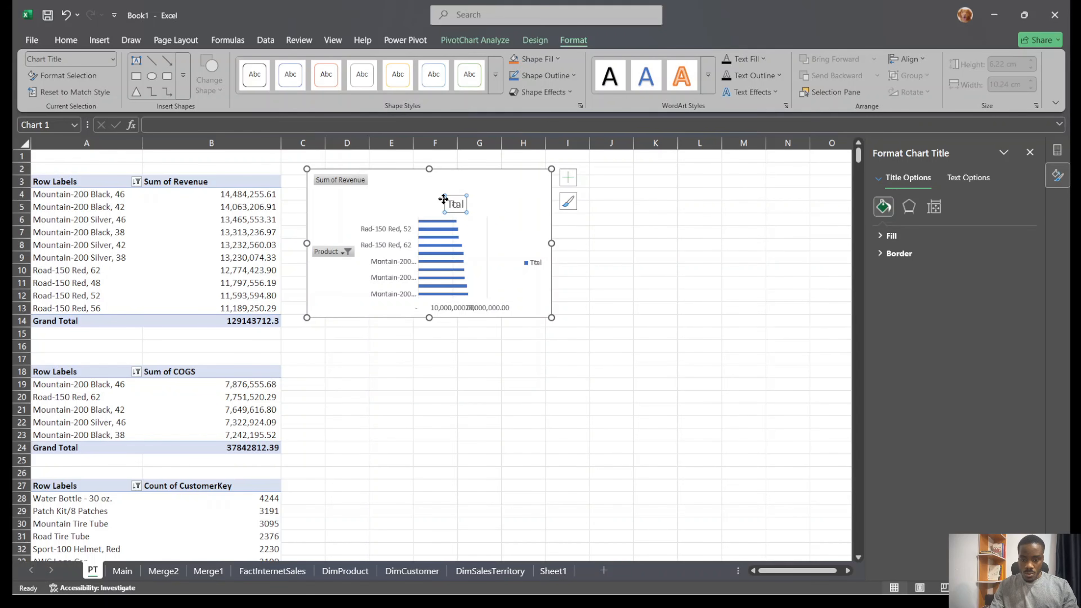
drag(443, 198, 404, 193)
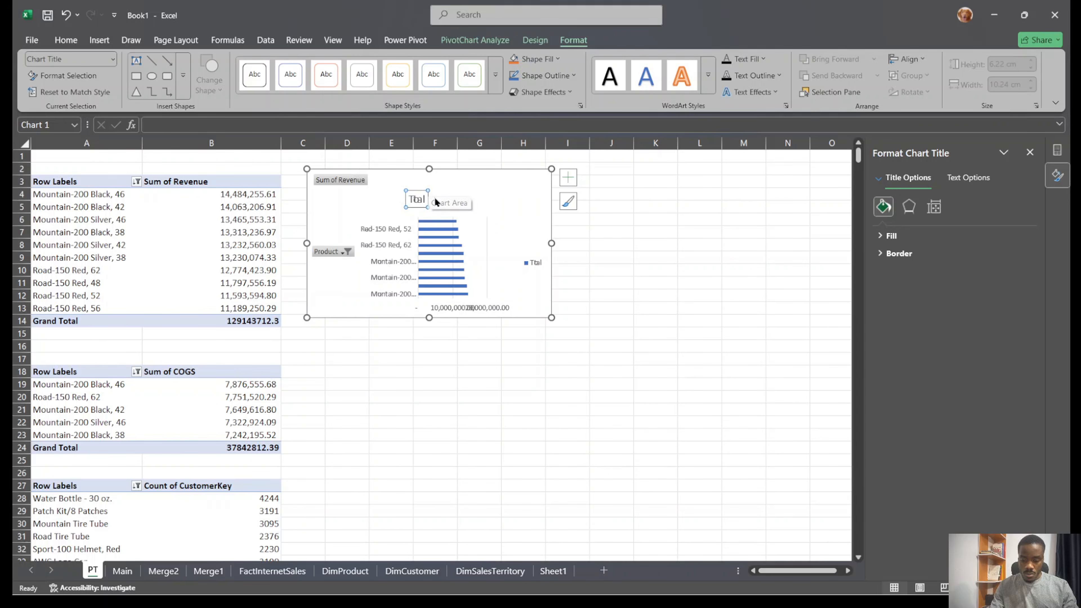
Undo the revenue PivotChart's title move, repositioning and resizing, restoring the chart to its size and place when inserted
key(ctrl+z)
key(ctrl+z)
key(ctrl+z)
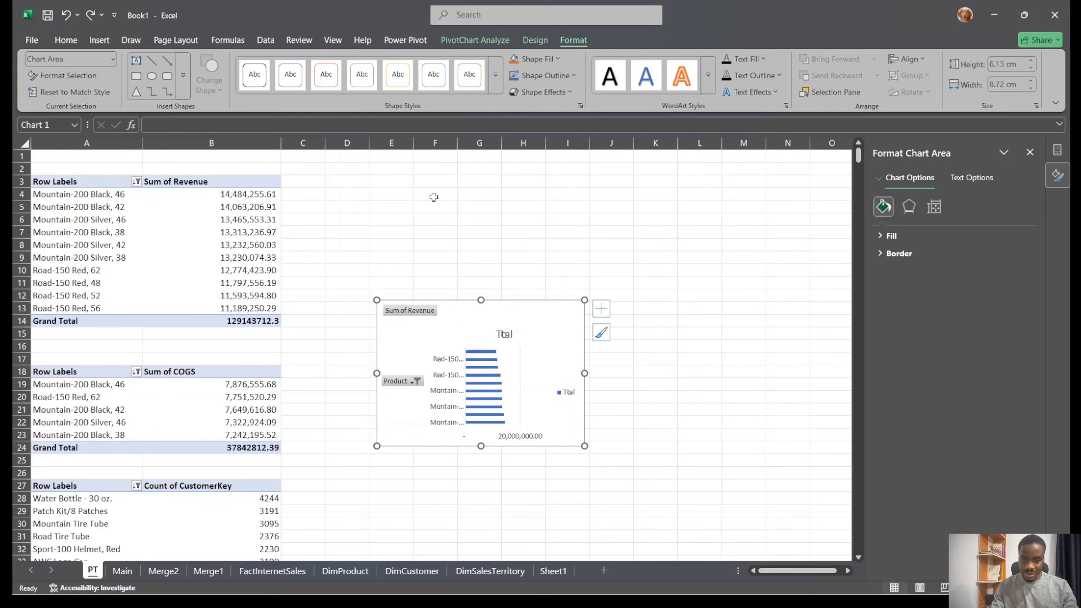
key(ctrl+z)
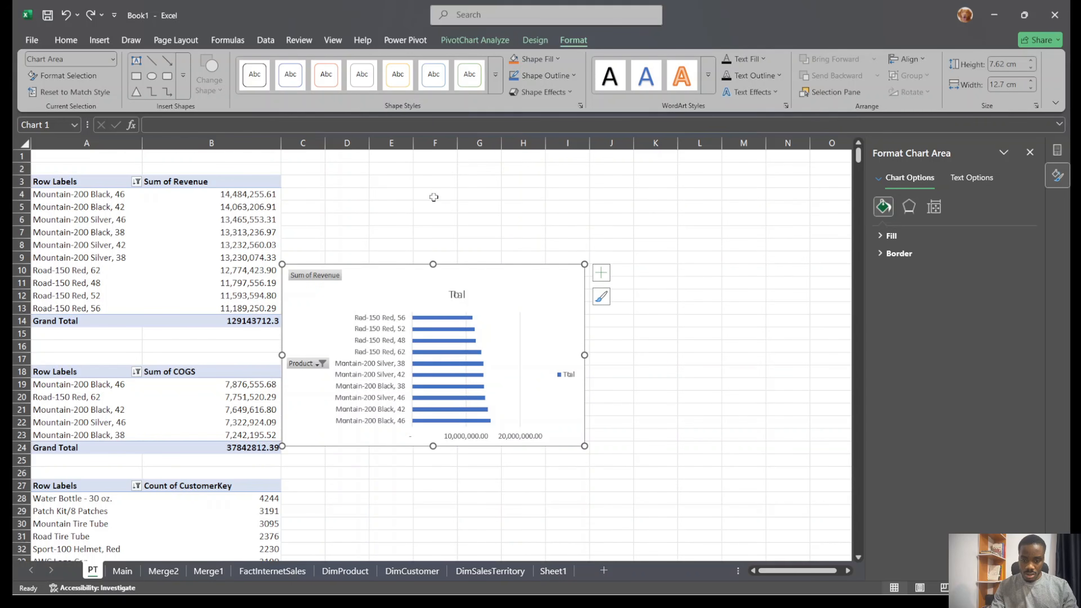
key(ctrl+z)
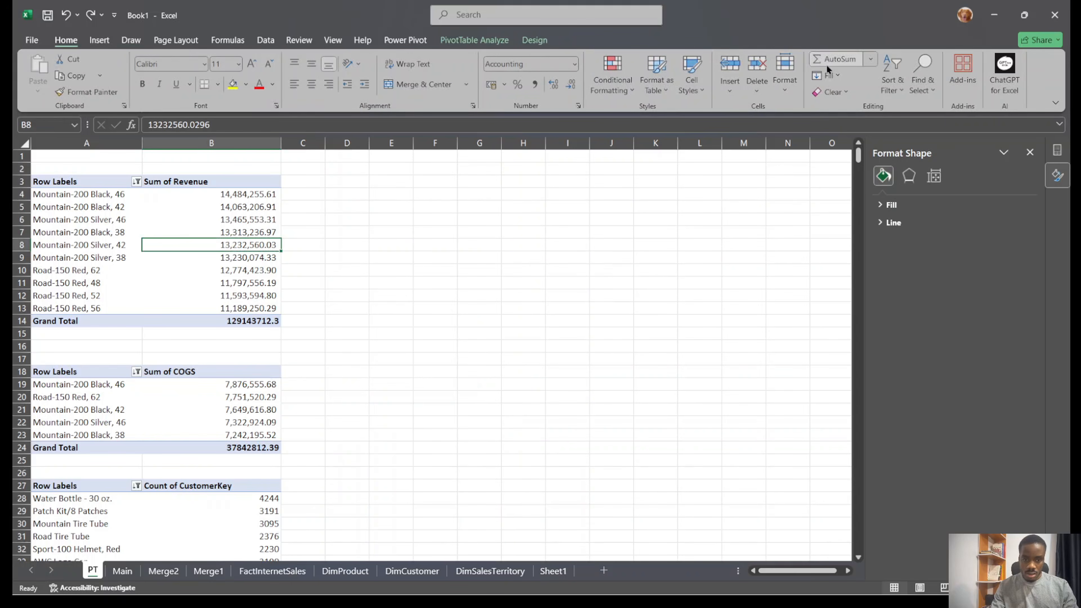
key(ctrl+y)
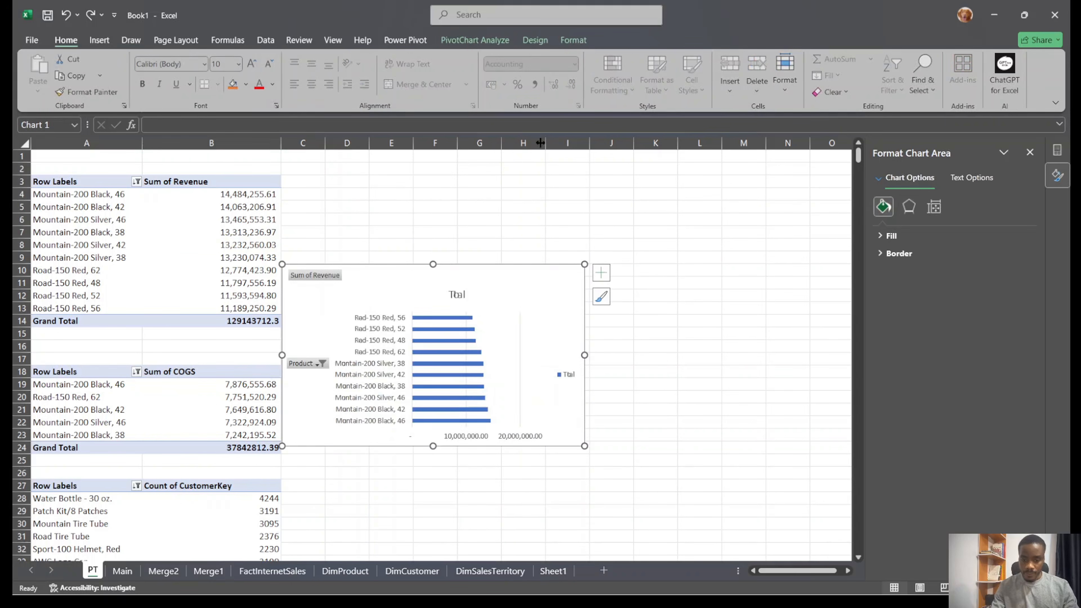
Replace the revenue PivotChart's title with "TOP 10 Product by Revenue"
click(467, 294)
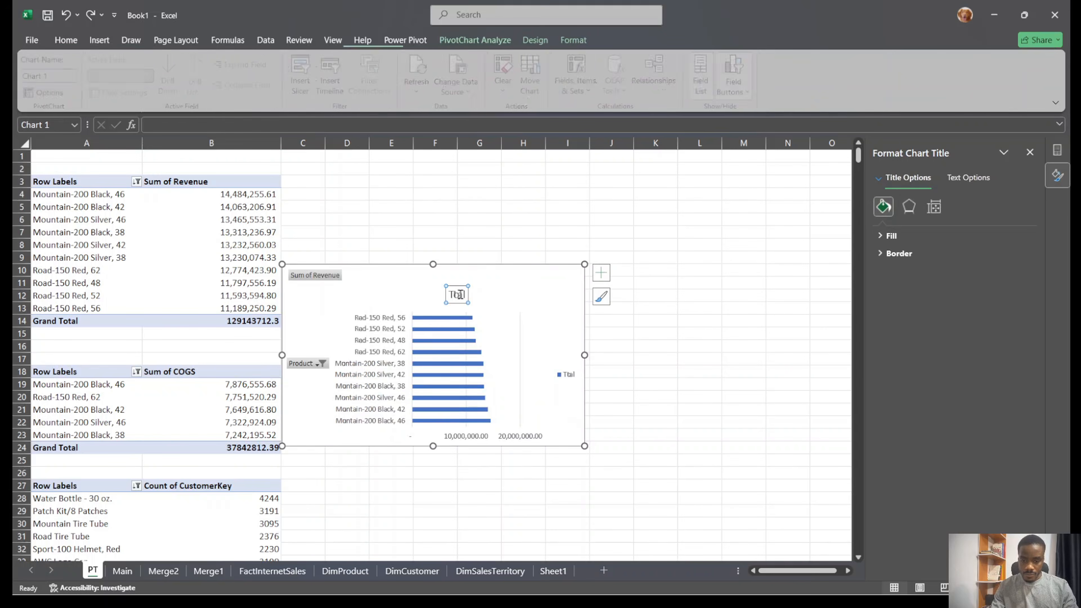
text(TOP)
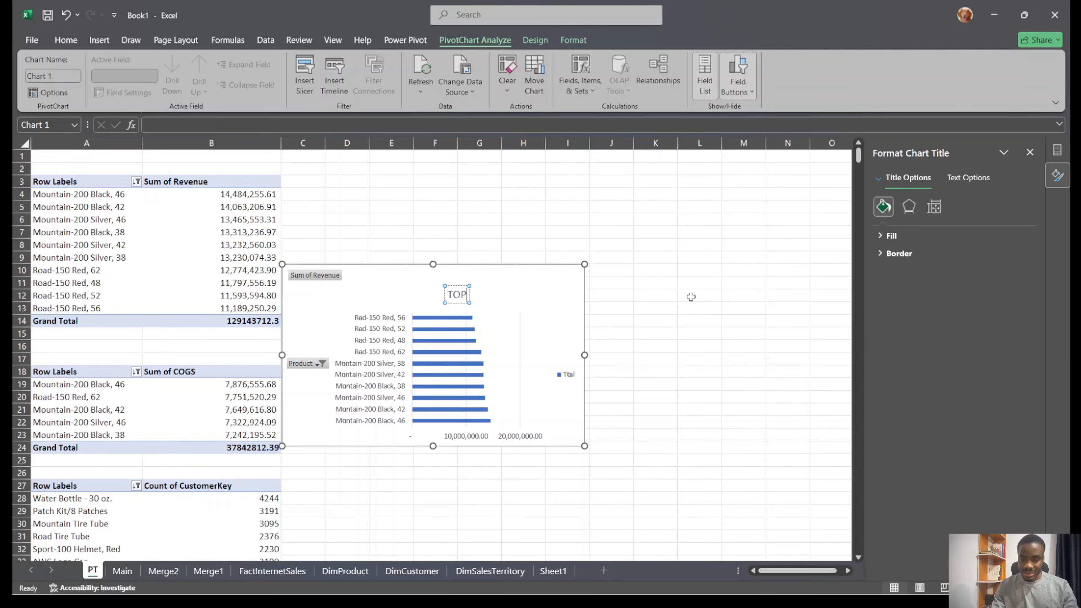
text( 10)
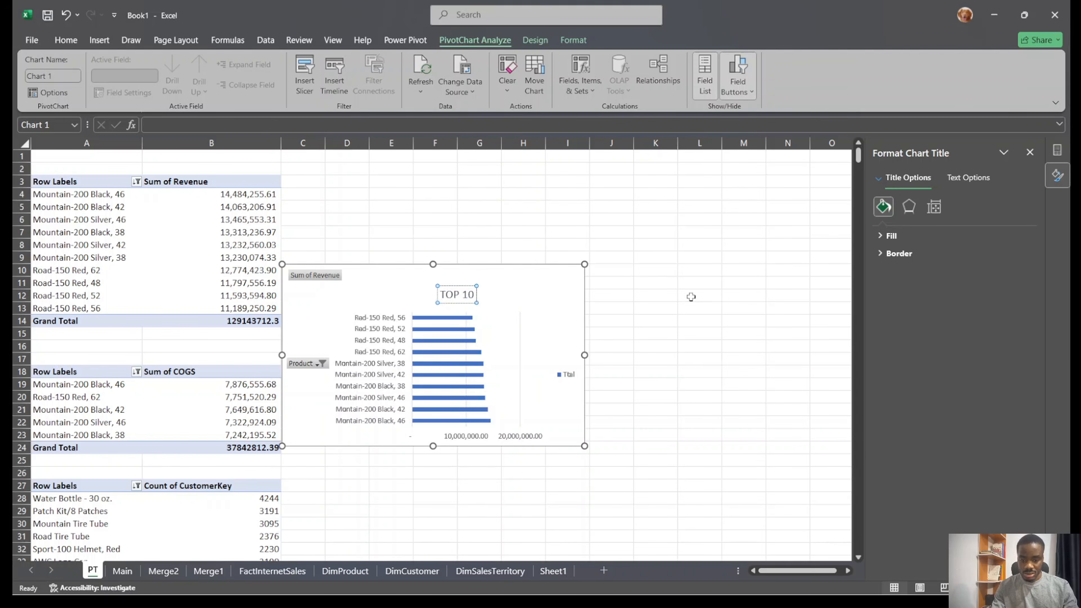
text( Pro)
text(duct by)
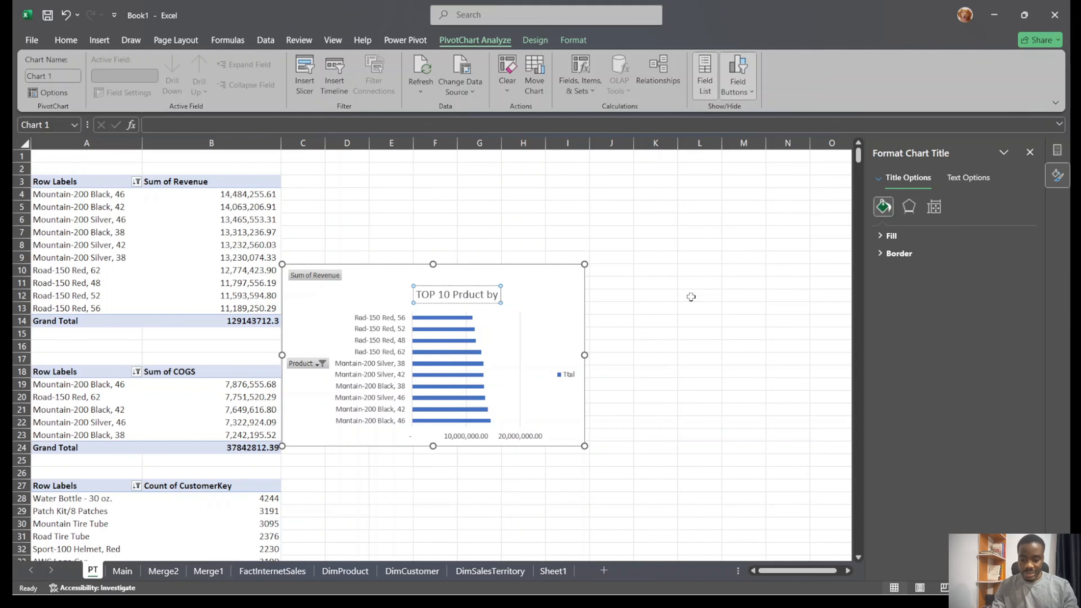
text( Revenue)
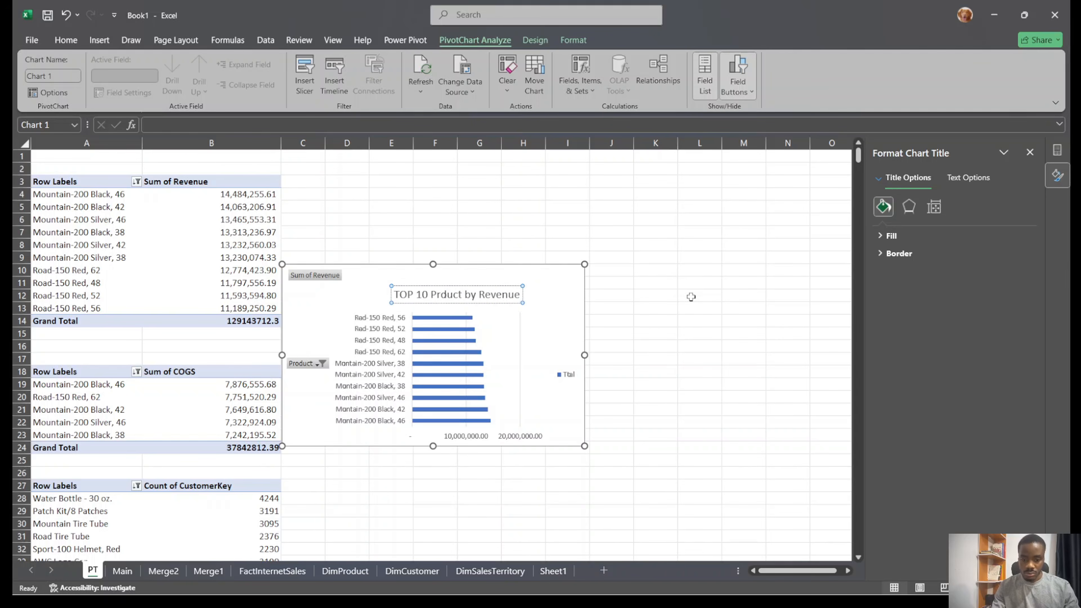
Shrink the revenue PivotChart and move it up beside the product revenue PivotTable, spanning columns C to I
drag(584, 446, 533, 409)
drag(519, 372, 554, 261)
Insert a clustered bar PivotChart based on the product COGS PivotTable at A18
scroll(516, 393, down, 3)
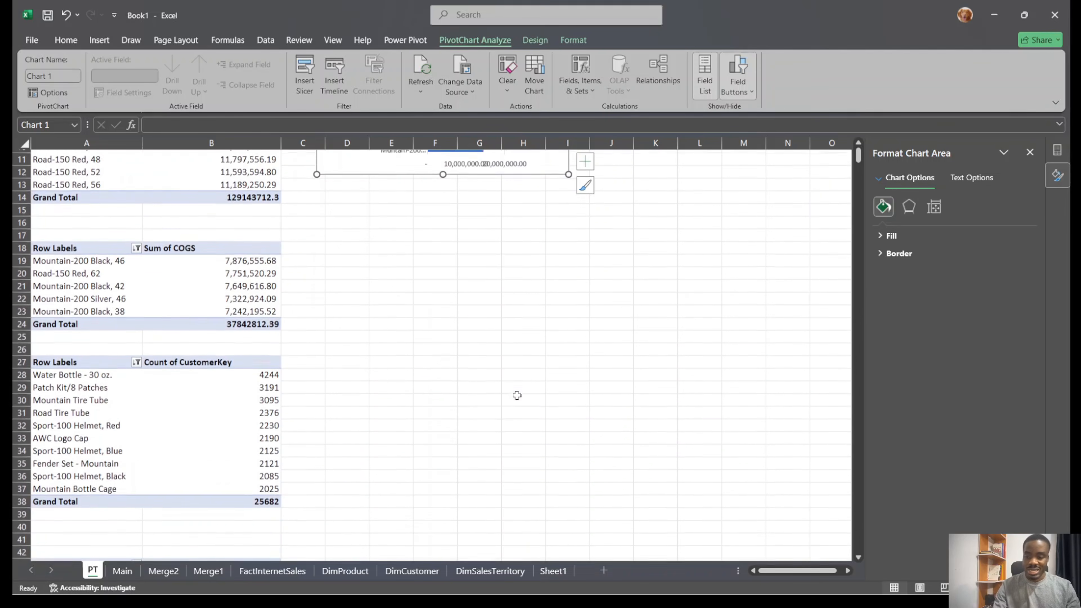
click(260, 264)
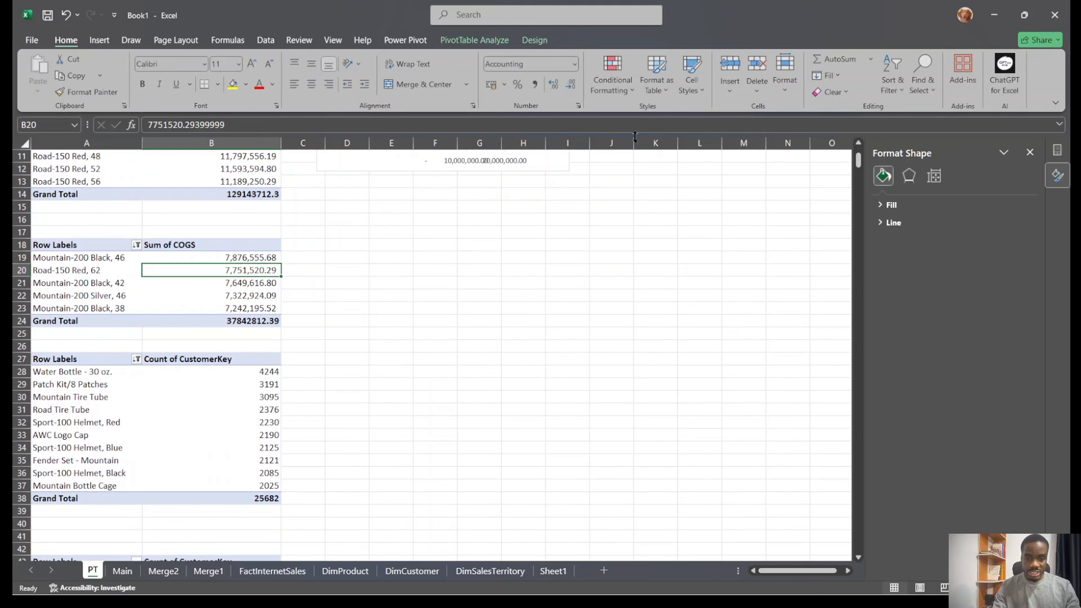
click(478, 39)
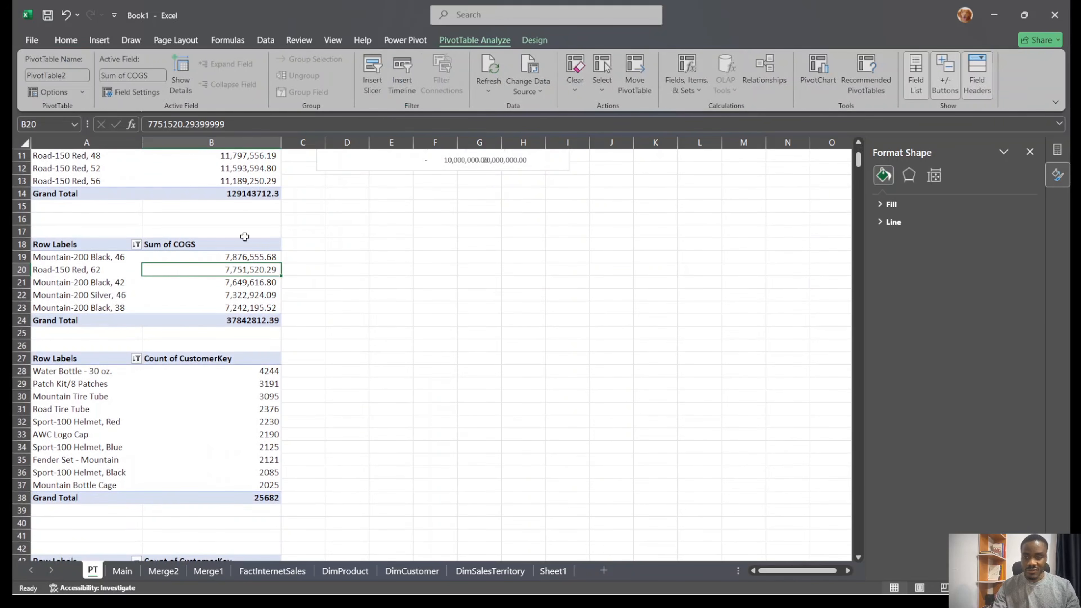
click(810, 78)
mouse_move(485, 259)
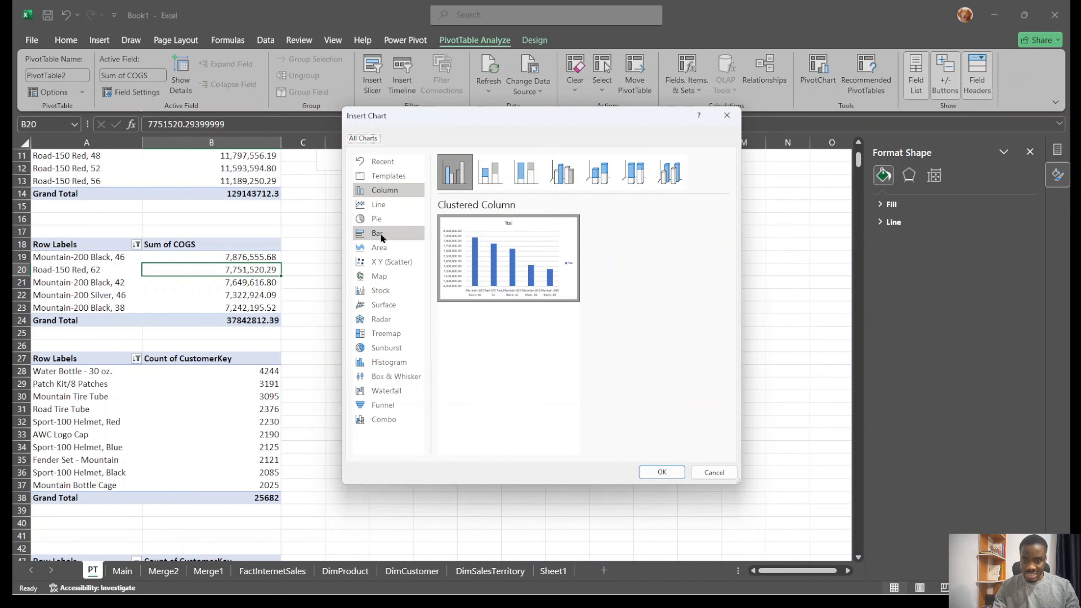
click(381, 233)
mouse_move(542, 275)
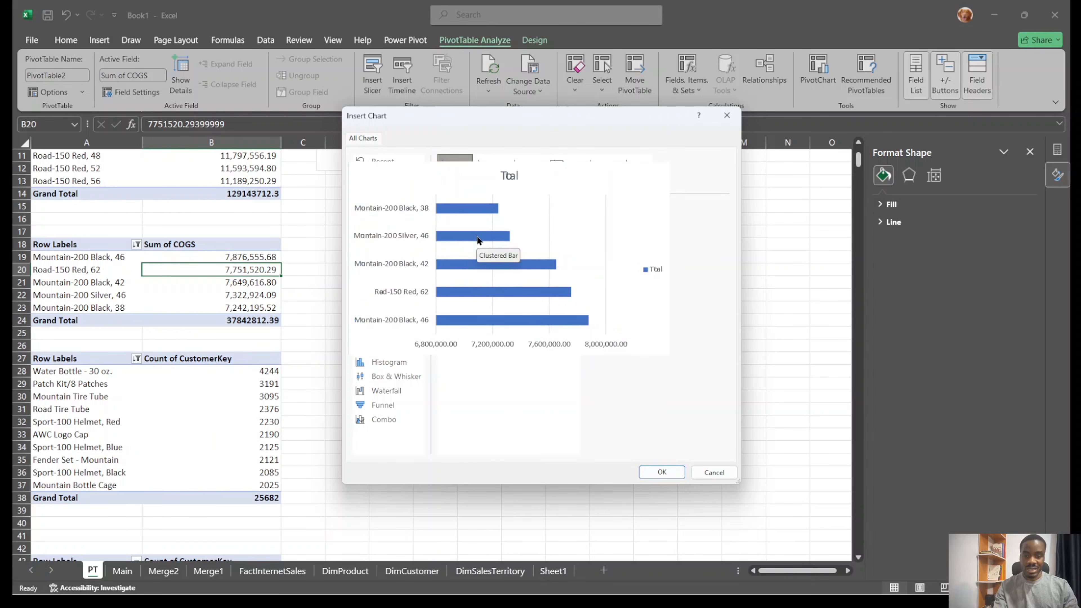
click(382, 189)
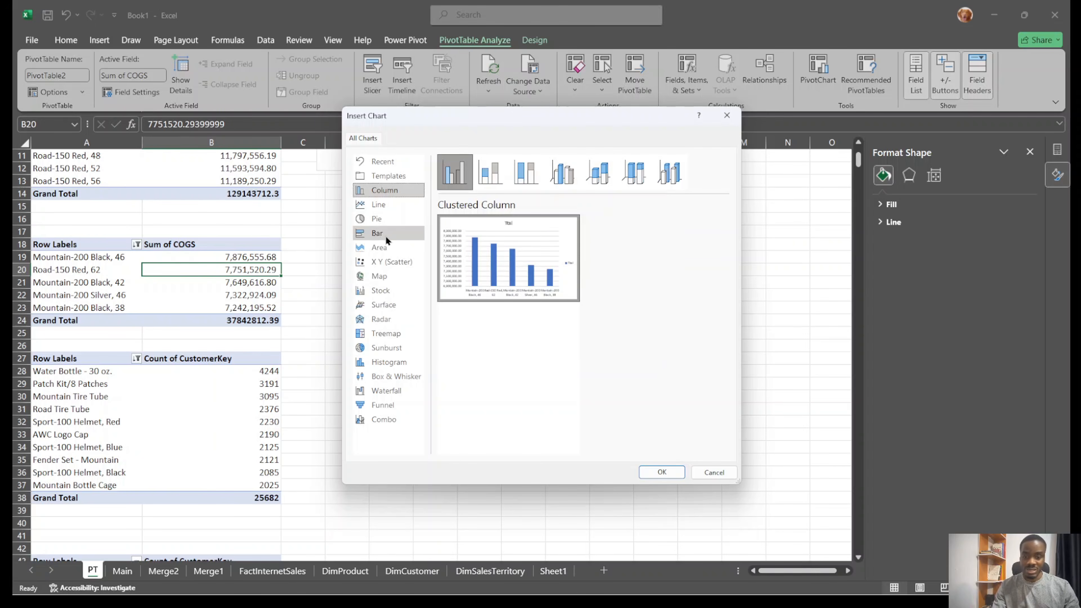
click(386, 236)
mouse_move(513, 248)
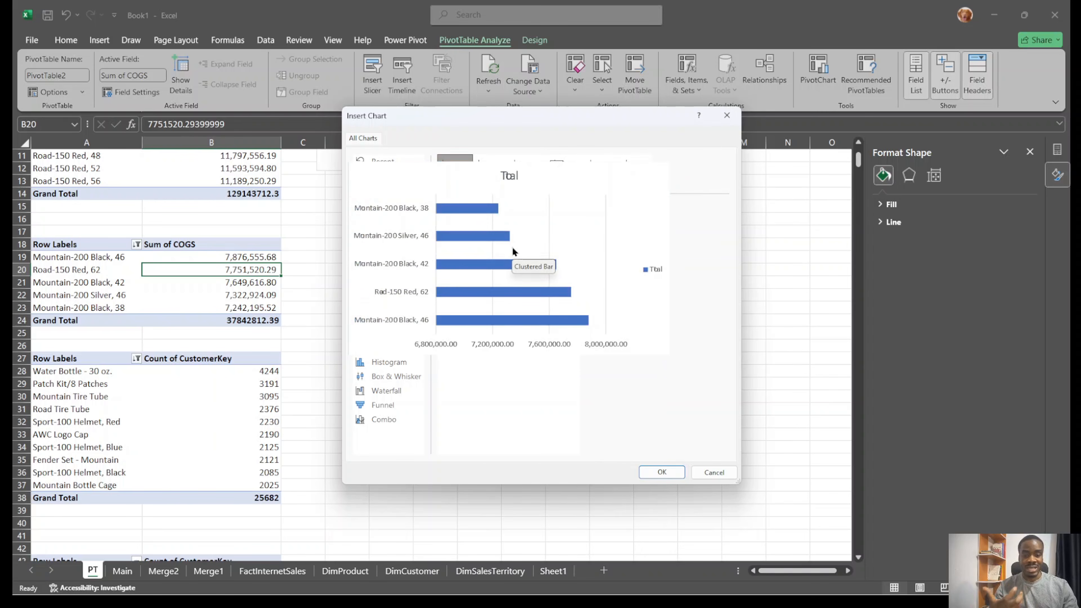
click(662, 472)
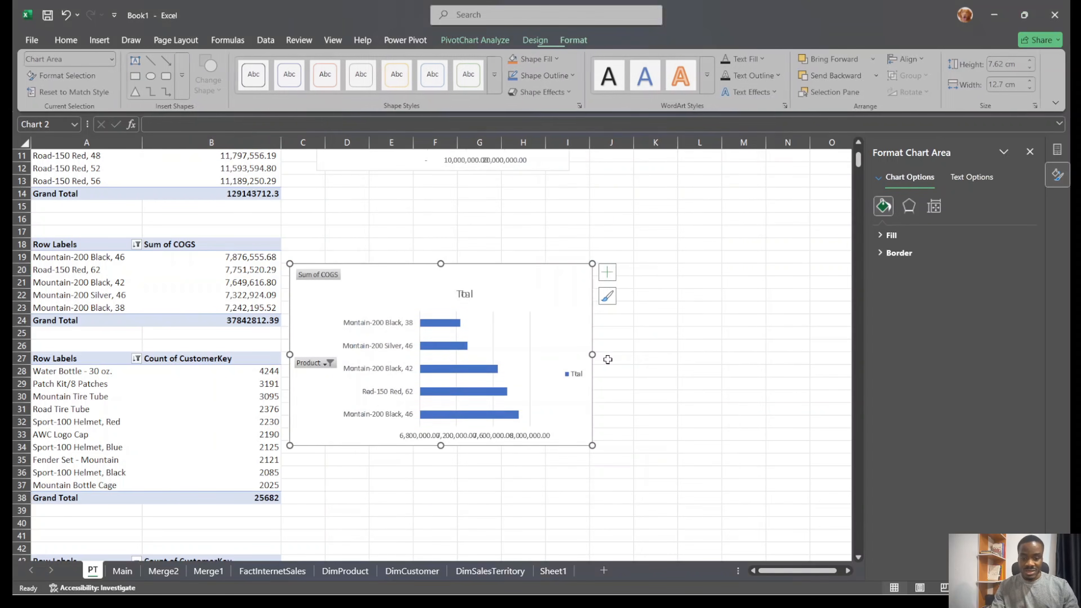
Try to replace the COGS PivotChart's title with text beginning "Top 5 Prod"
click(463, 293)
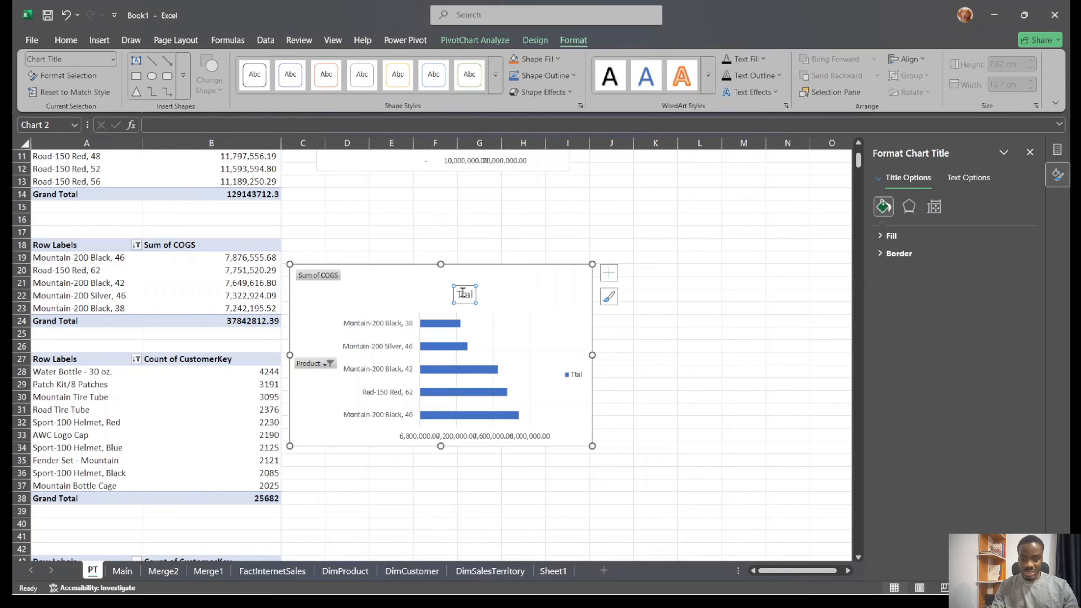
click(462, 293)
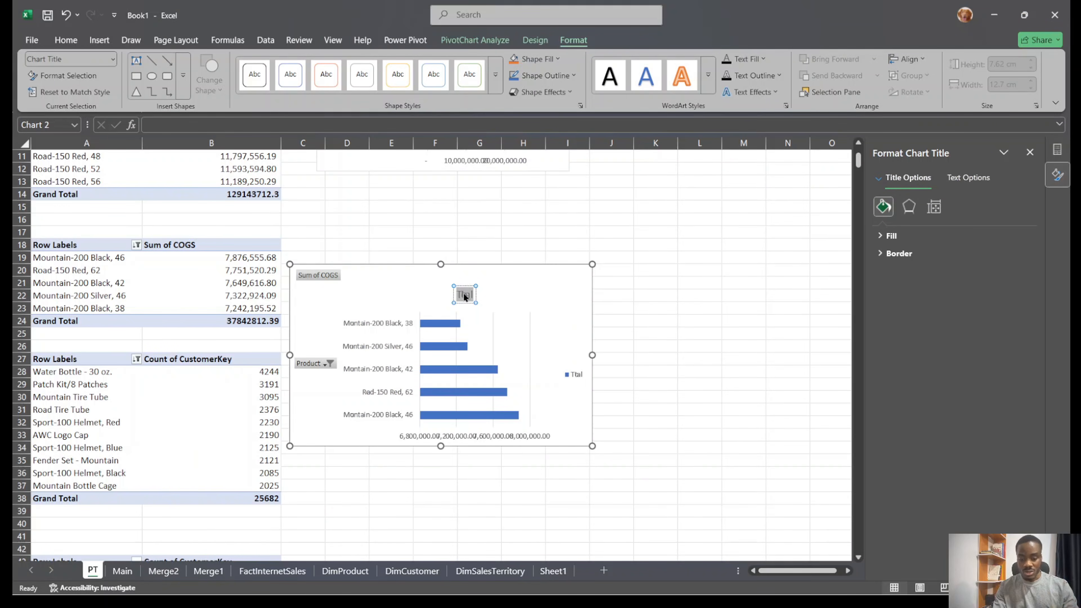
text(p)
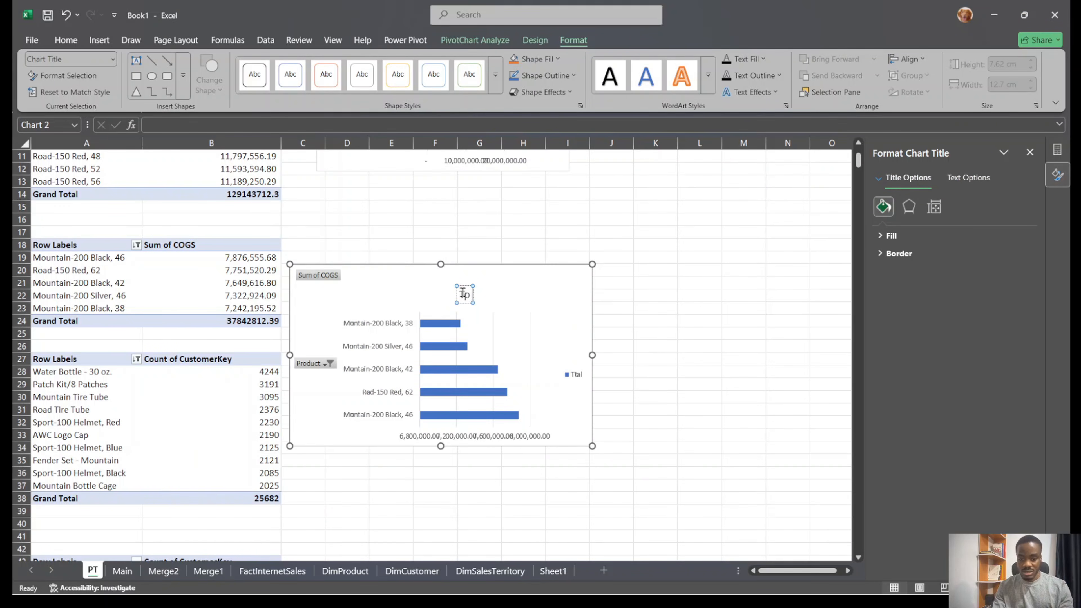
key(BackSpace)
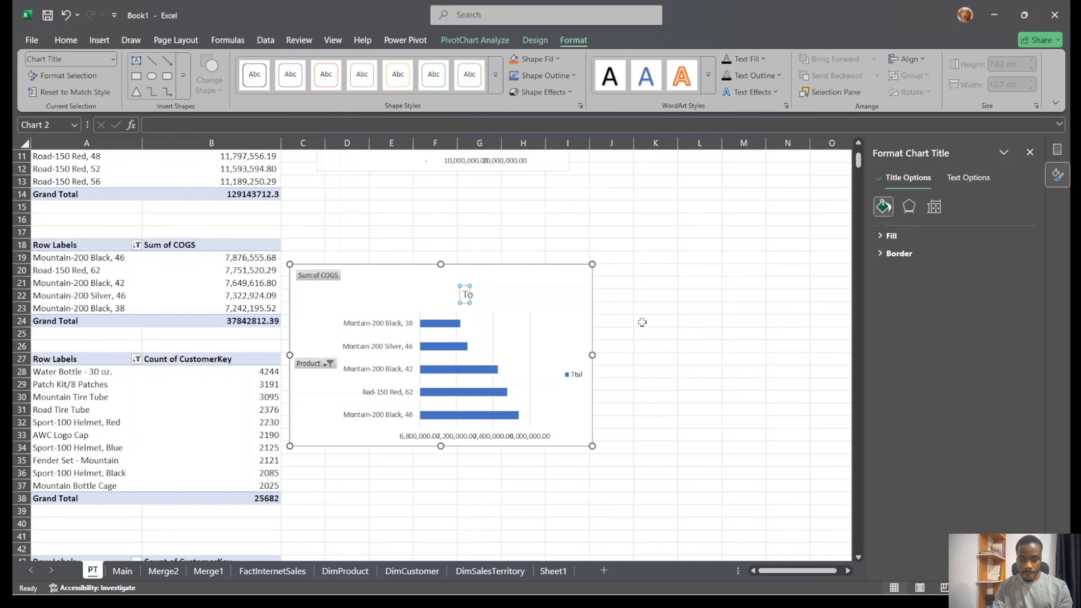
key(BackSpace)
text(p)
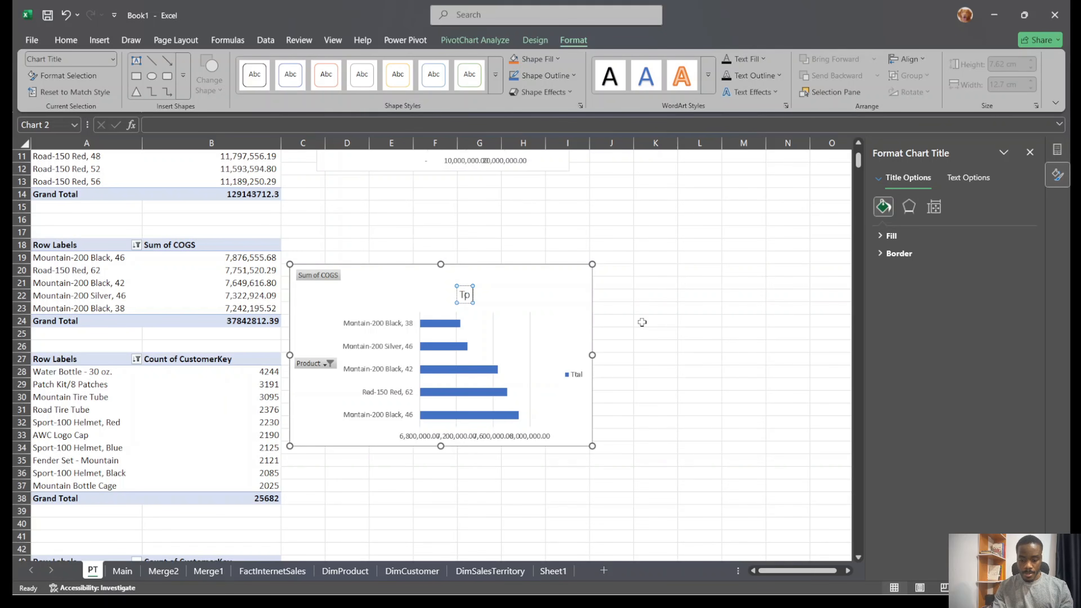
text( 5 Pr)
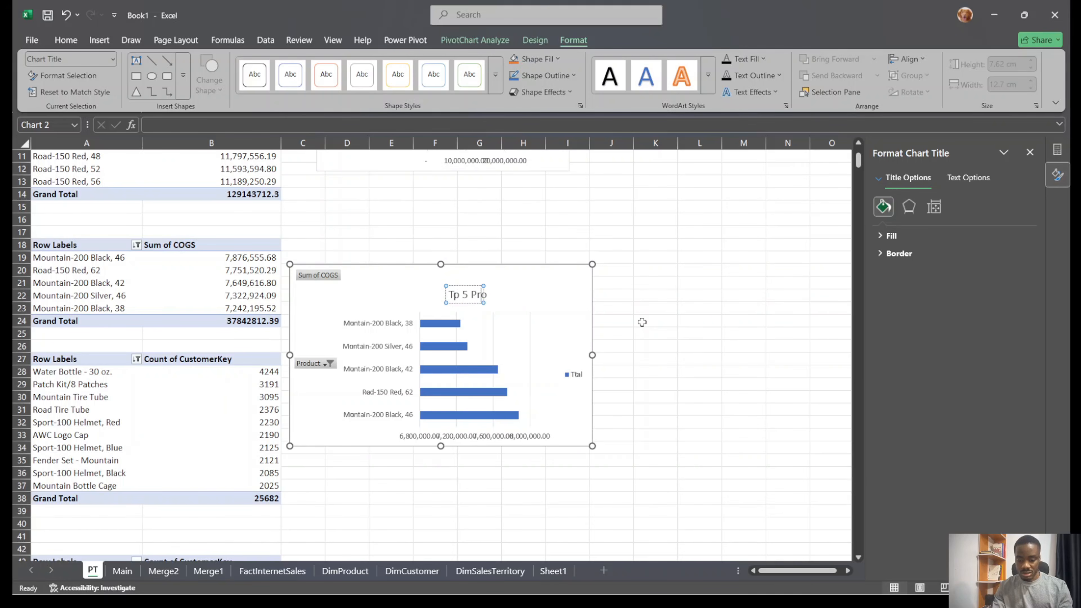
text(od)
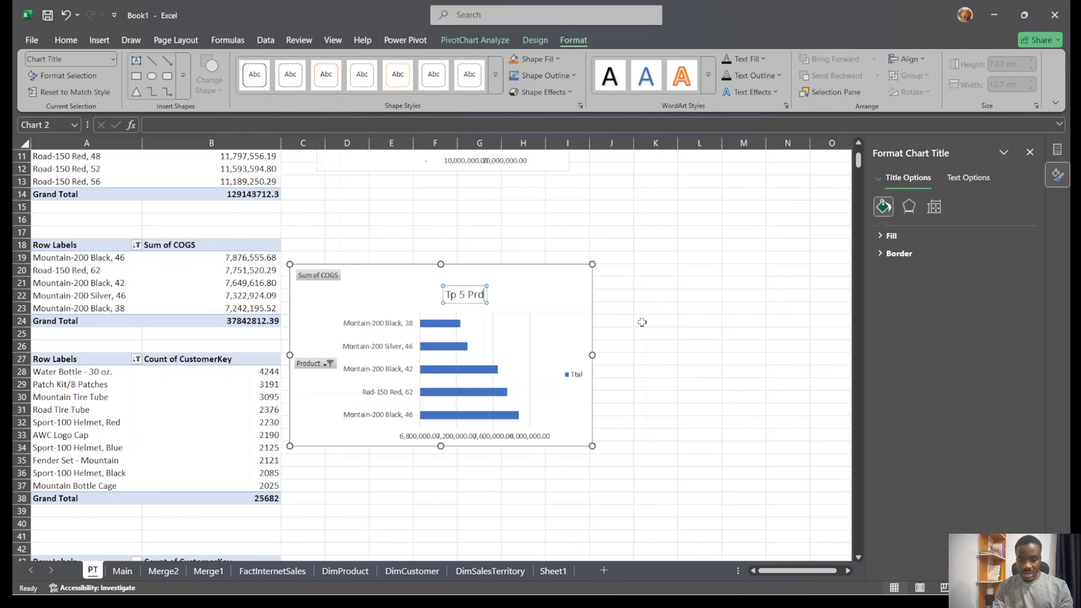
text(u)
key(BackSpace)
key(BackSpace)
key(BackSpace)
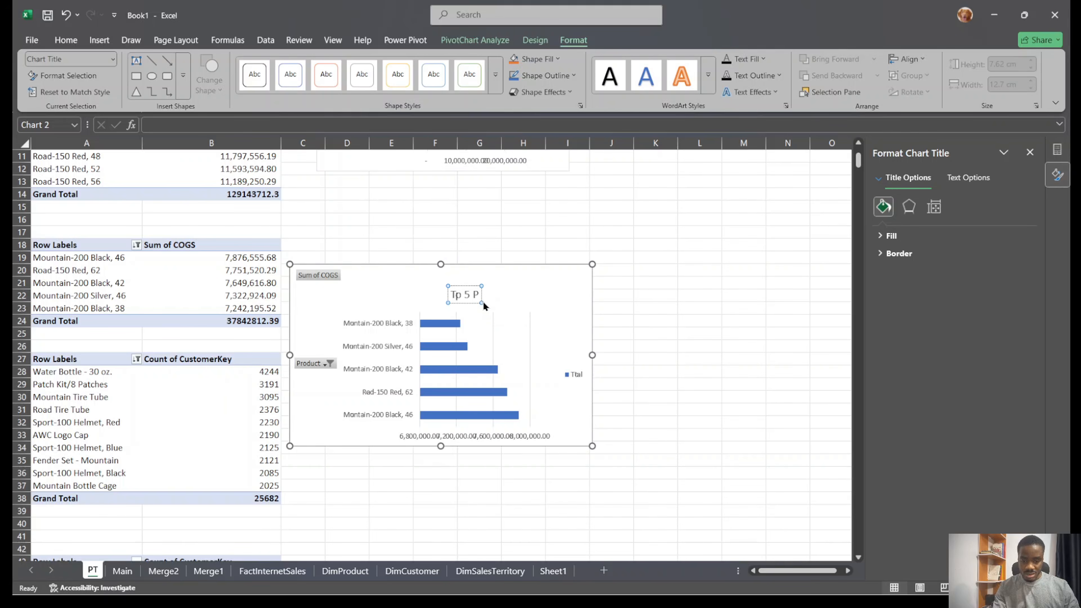
drag(483, 299, 487, 290)
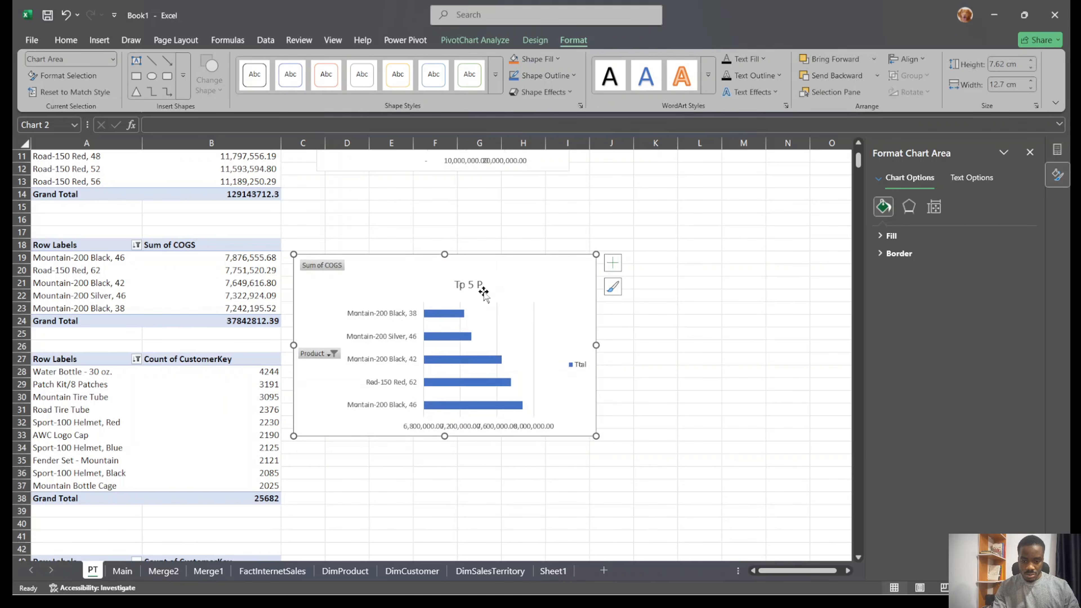
click(496, 317)
click(493, 281)
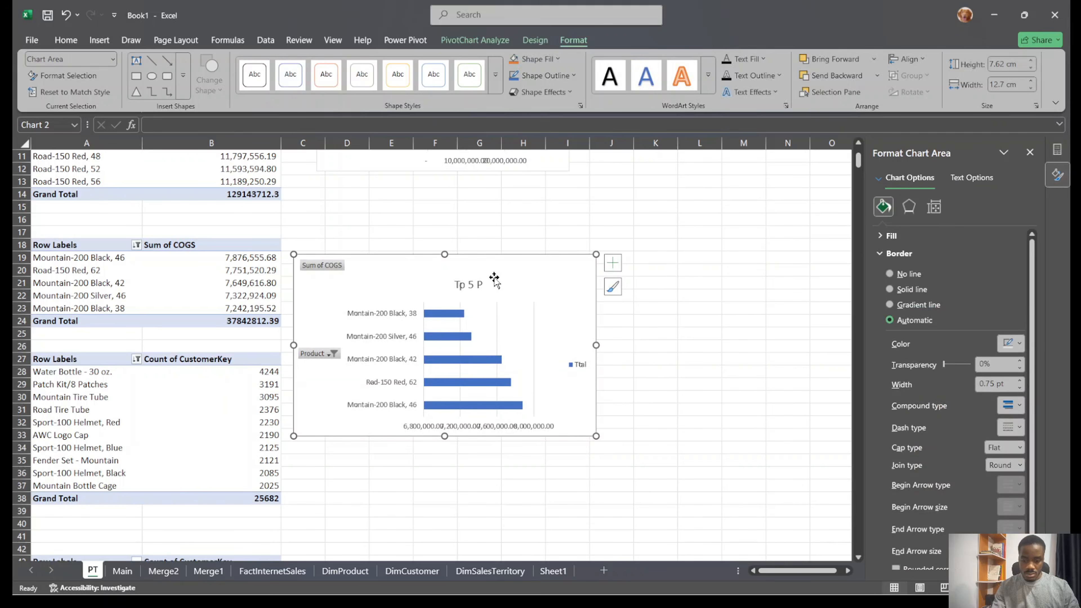
Undo the COGS PivotChart's title edits and small move, keeping the chart as first inserted
key(ctrl+z)
key(ctrl+z)
key(ctrl+z)
key(ctrl+z)
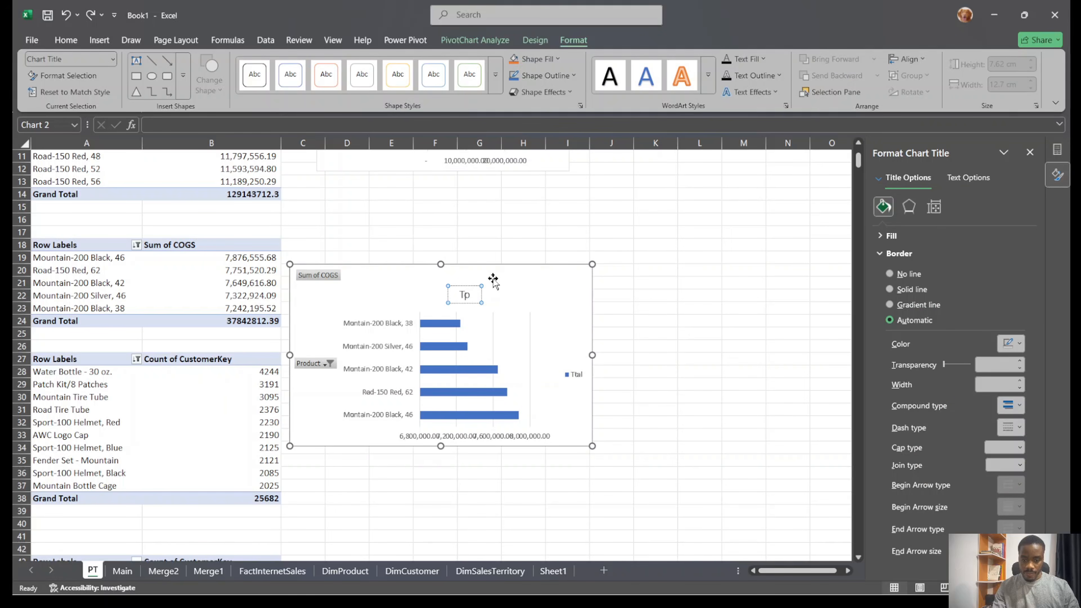
key(ctrl+z)
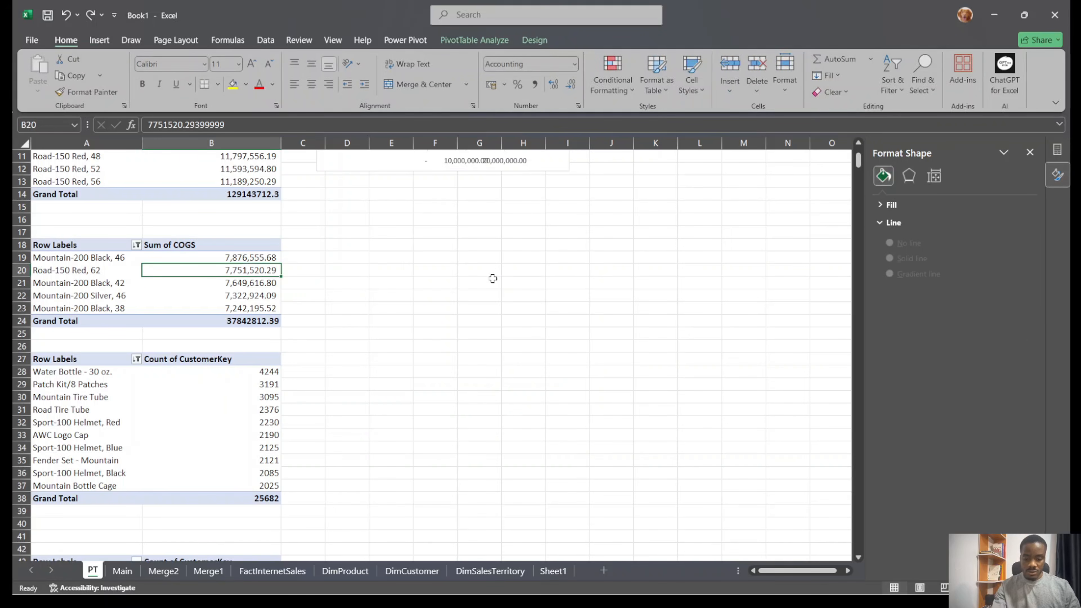
key(ctrl+y)
Shrink the COGS PivotChart and place it just below the revenue chart, spanning about columns D to J and rows 14 to 22
drag(592, 444, 654, 418)
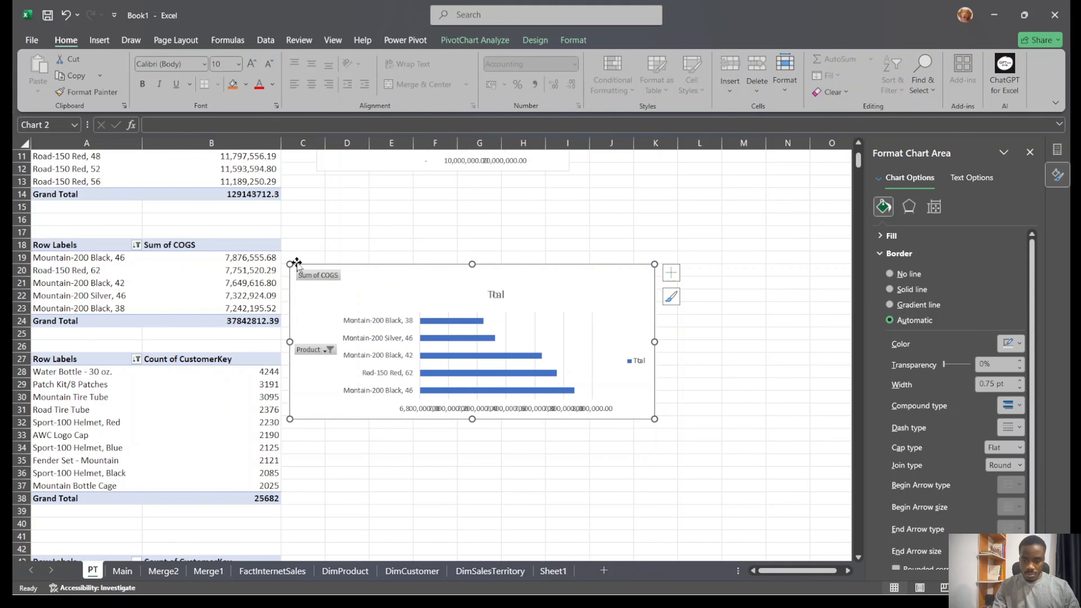
drag(290, 264, 296, 259)
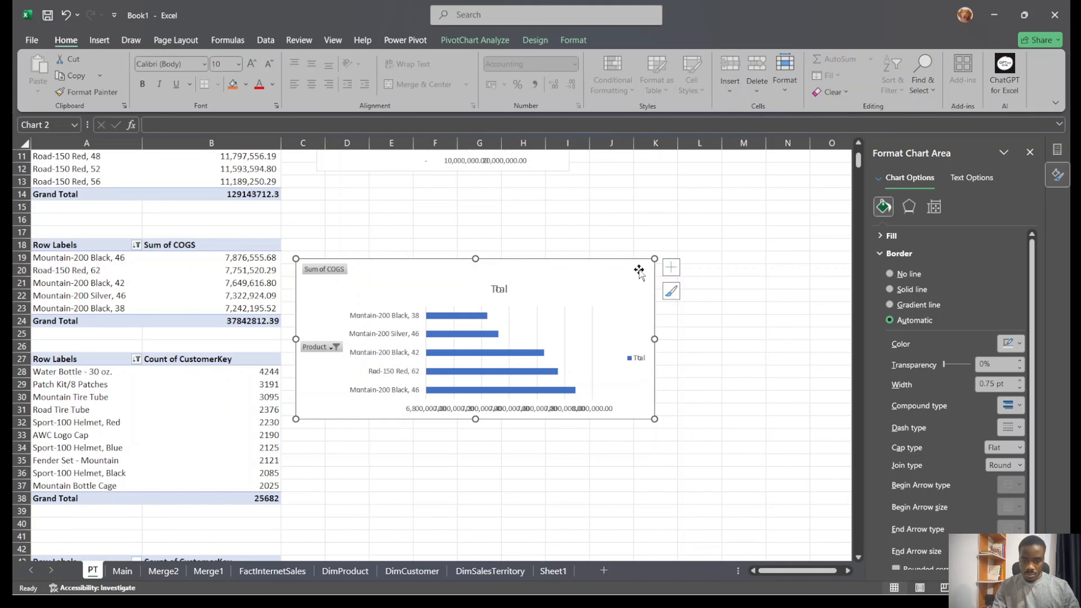
drag(654, 258, 568, 242)
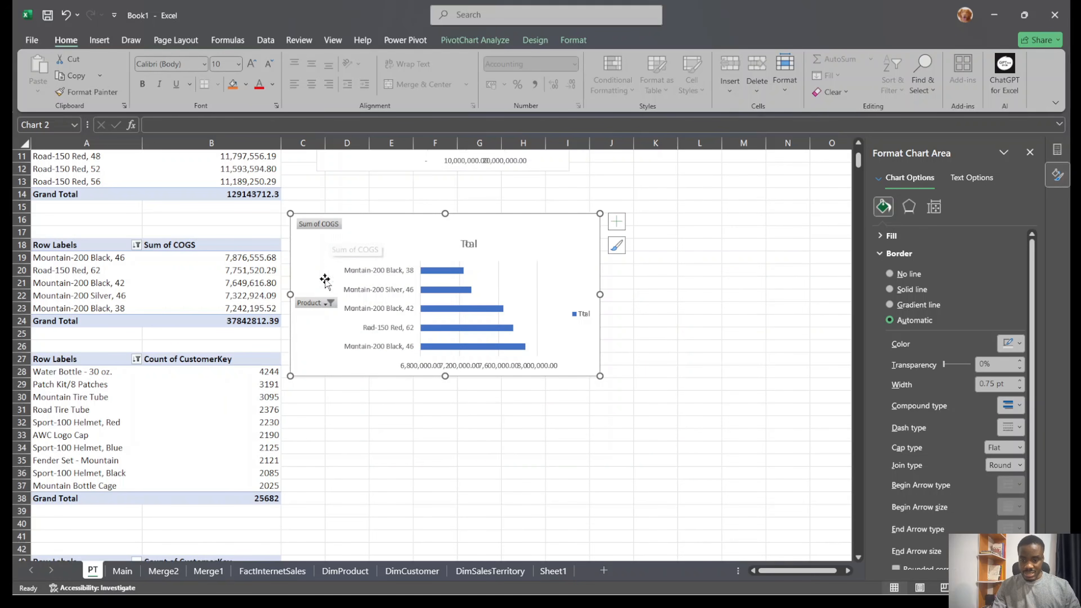
drag(597, 372, 565, 313)
drag(544, 250, 579, 231)
scroll(567, 278, up, 1)
scroll(567, 277, up, 2)
scroll(444, 387, down, 4)
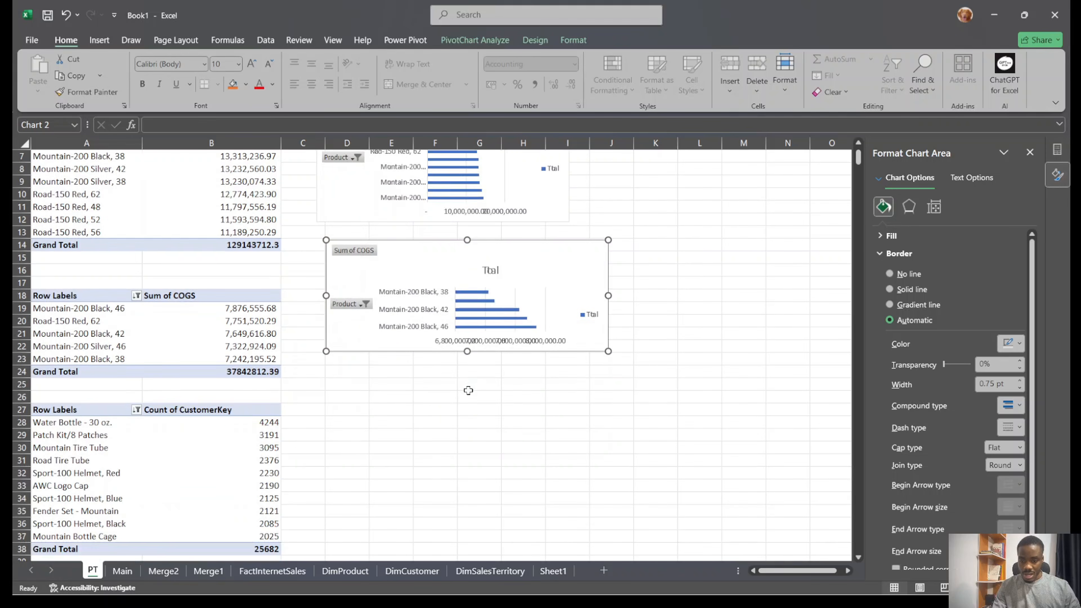
scroll(444, 396, up, 3)
scroll(442, 397, down, 2)
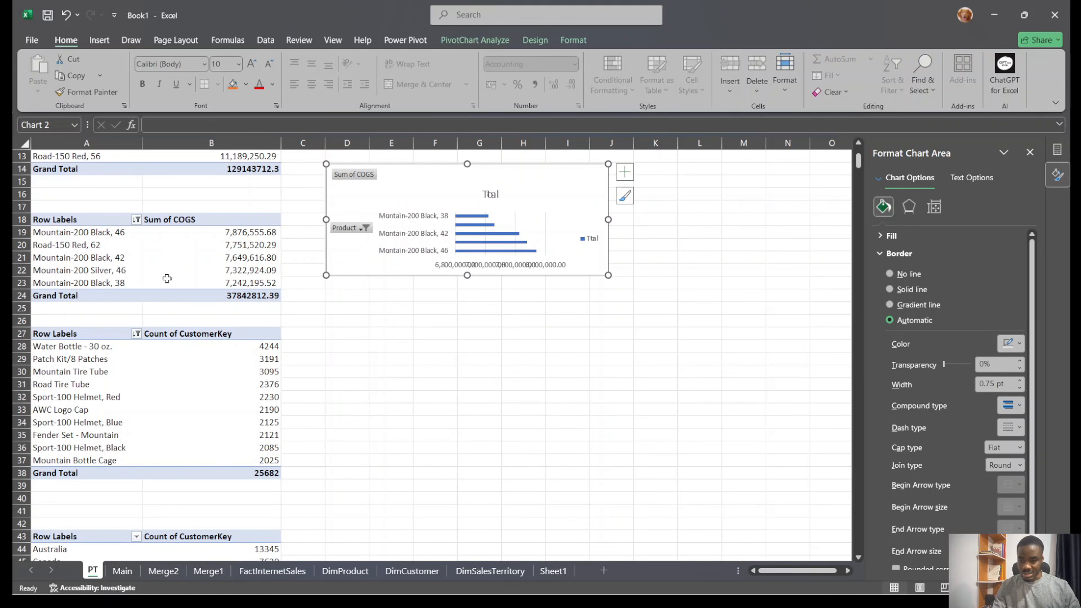
scroll(162, 300, down, 5)
scroll(253, 316, up, 3)
click(192, 308)
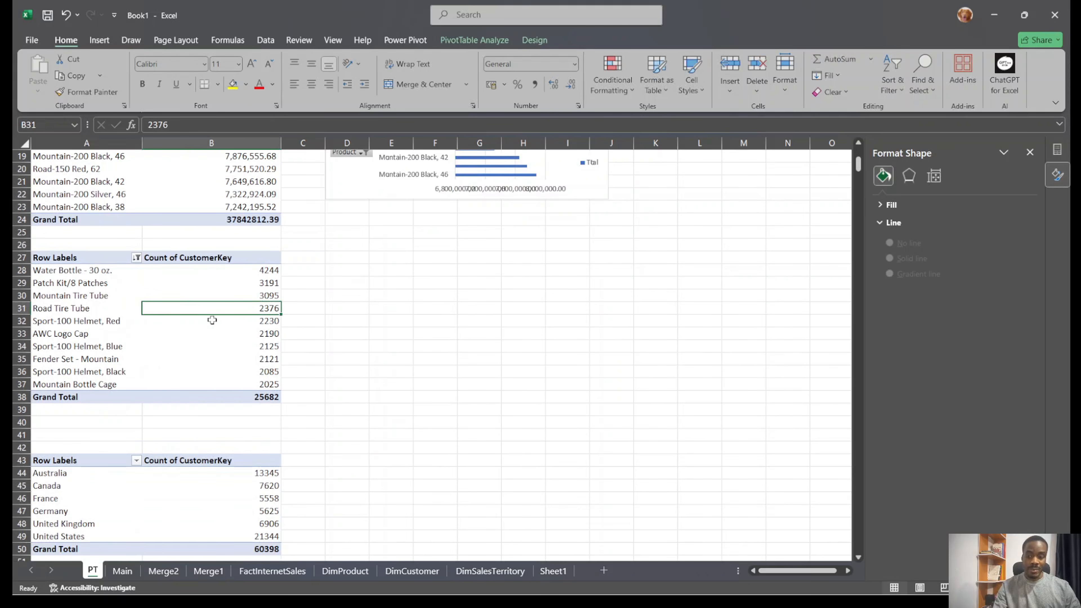
click(199, 318)
click(484, 35)
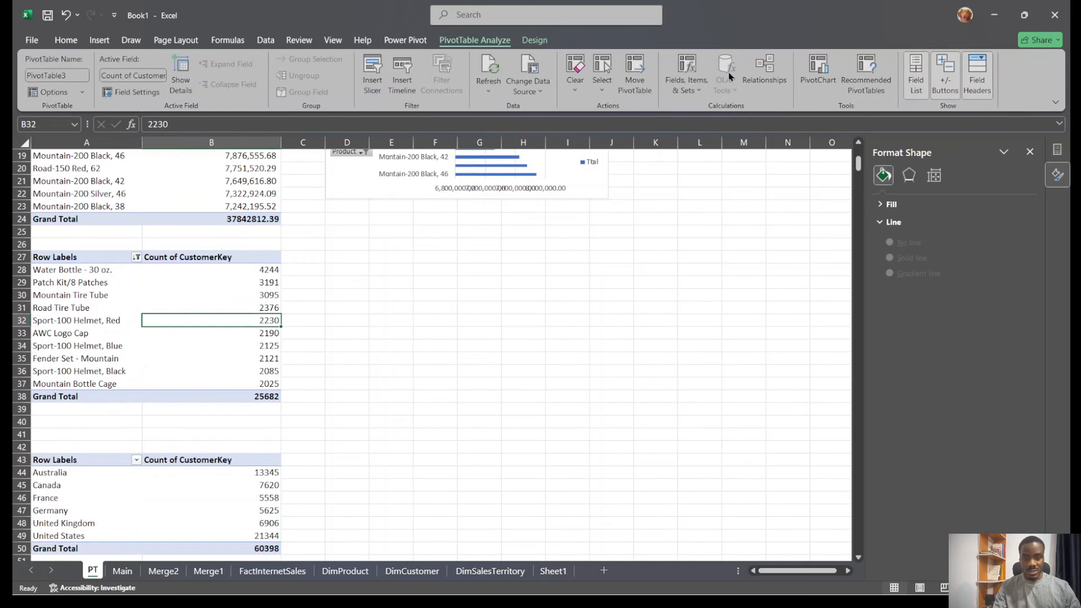
click(808, 76)
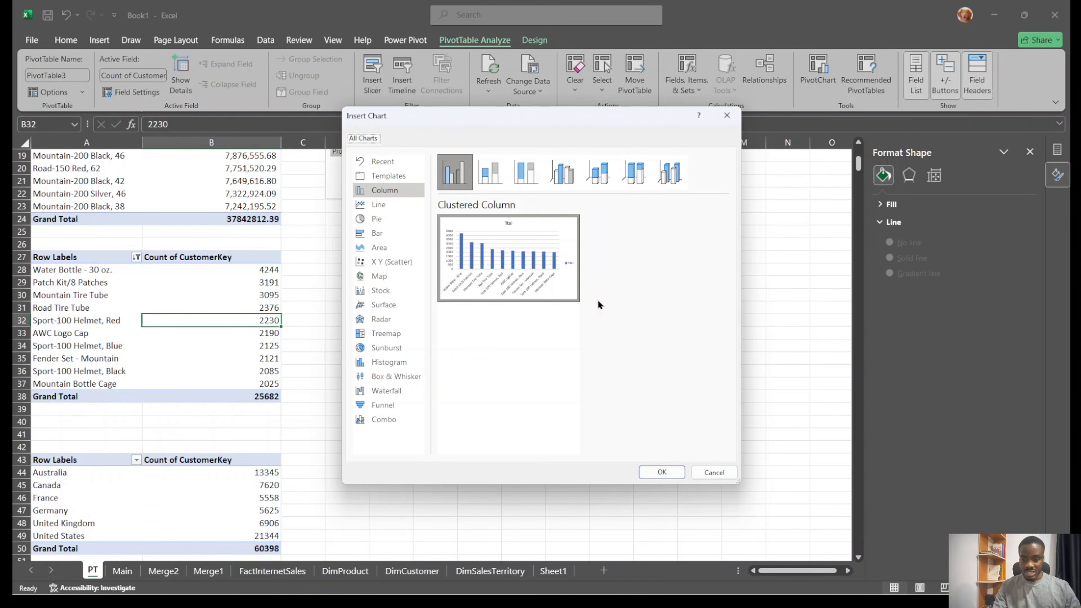
mouse_move(471, 250)
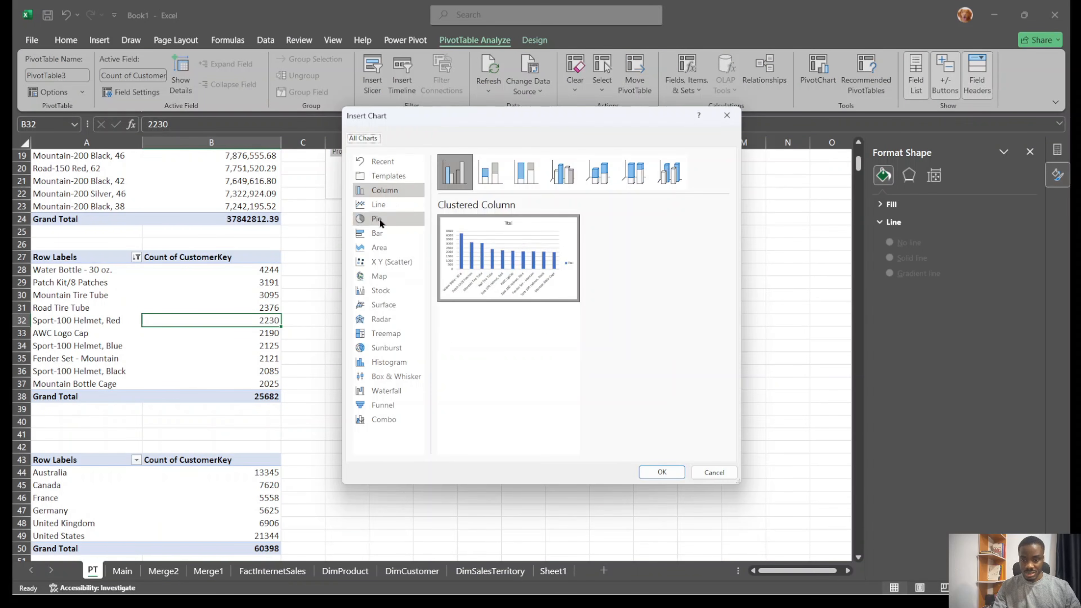
click(380, 231)
mouse_move(539, 268)
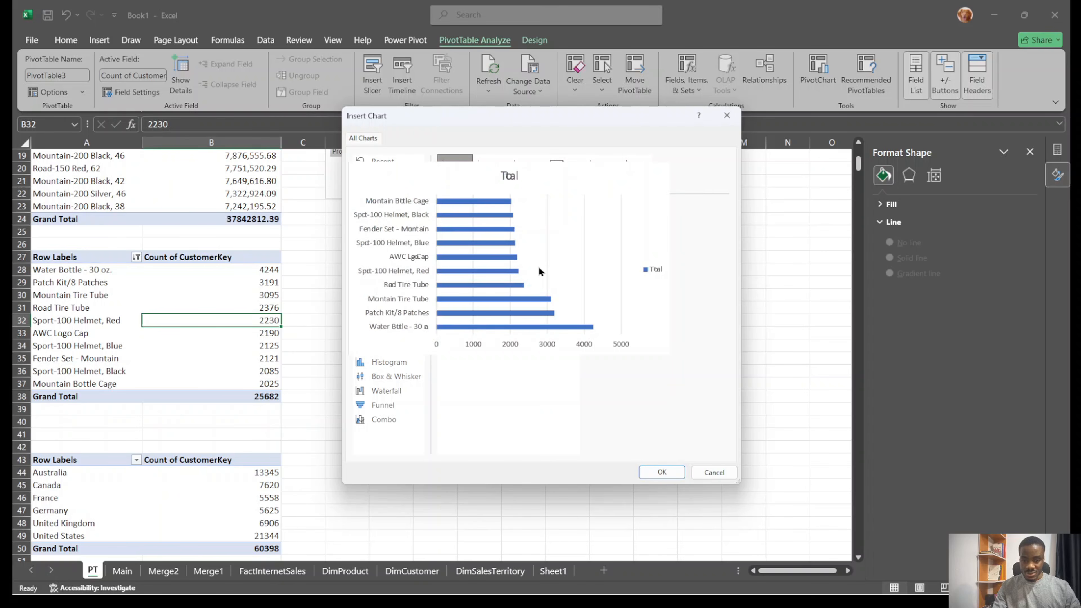
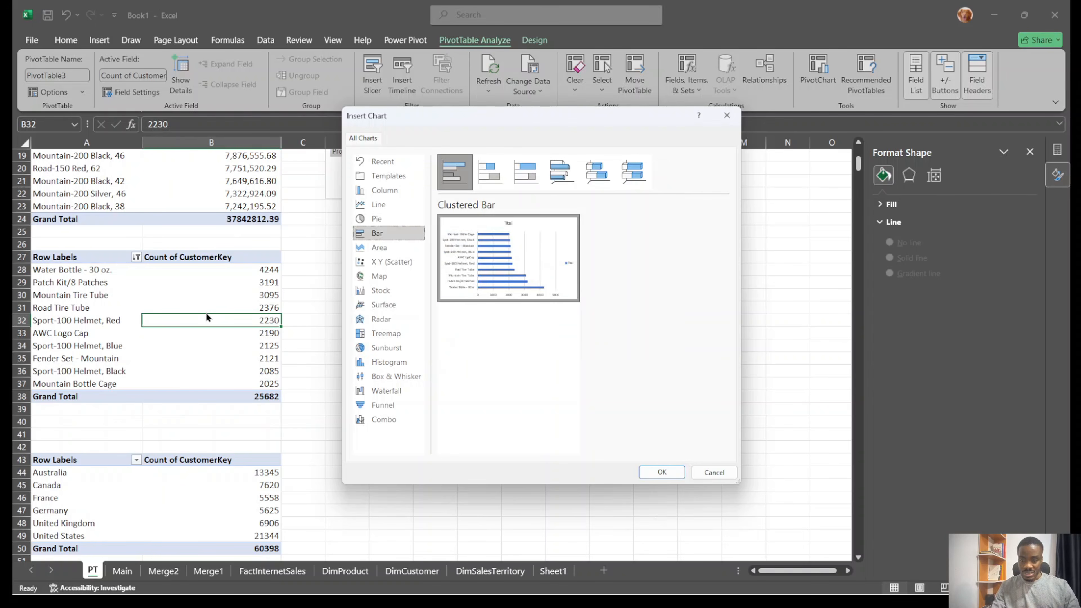
click(726, 116)
scroll(222, 309, down, 4)
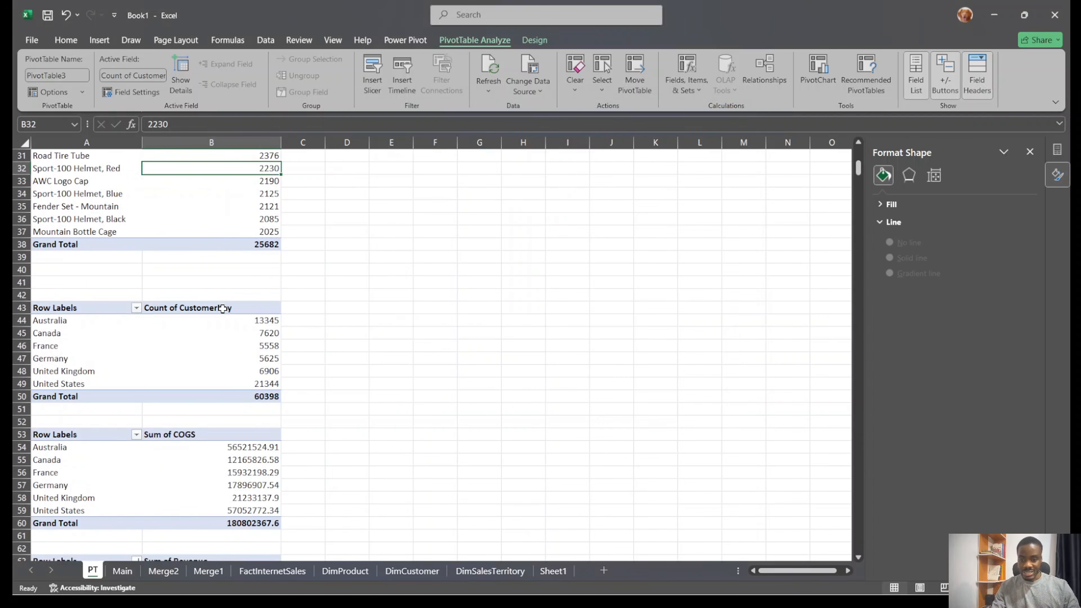
scroll(259, 327, down, 3)
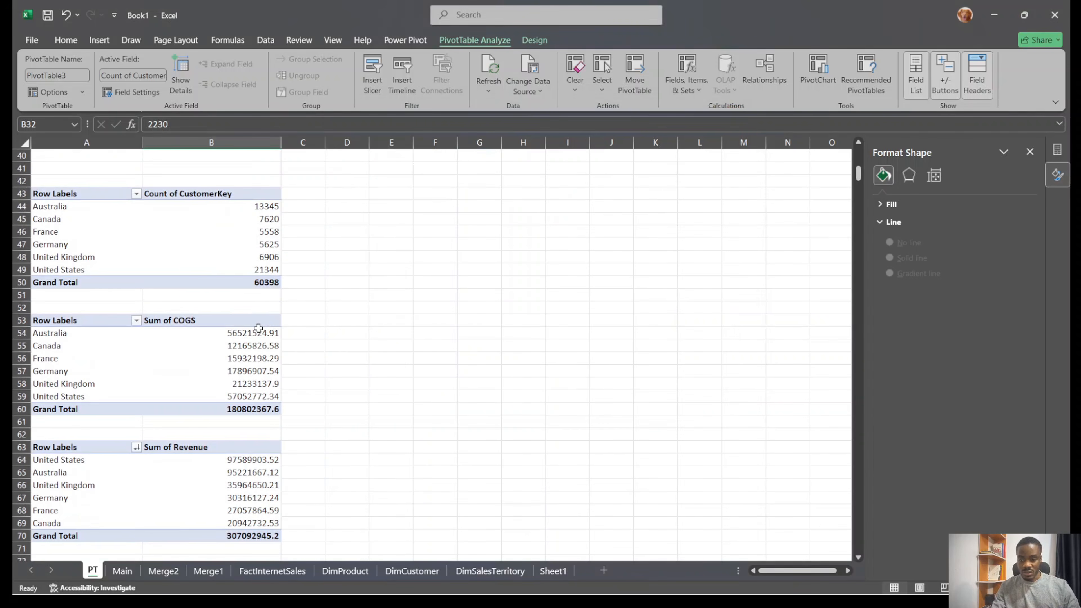
click(206, 238)
click(234, 243)
scroll(270, 241, up, 13)
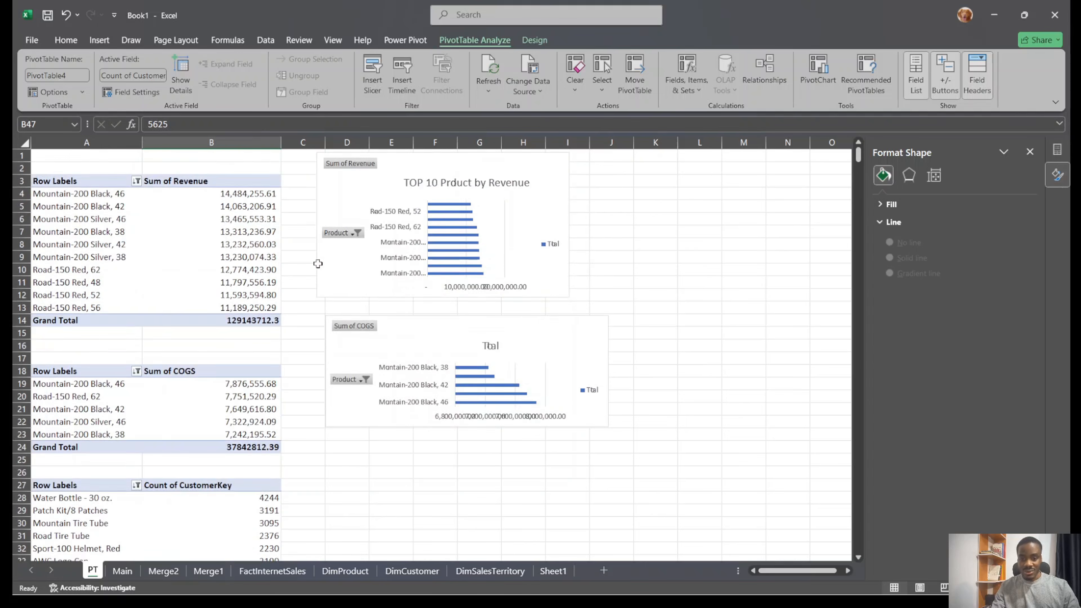
scroll(318, 263, down, 3)
Insert a clustered column PivotChart from the product customer-count PivotTable at A27 and shrink it to about 5.42 by 12 cm below the COGS chart
click(236, 408)
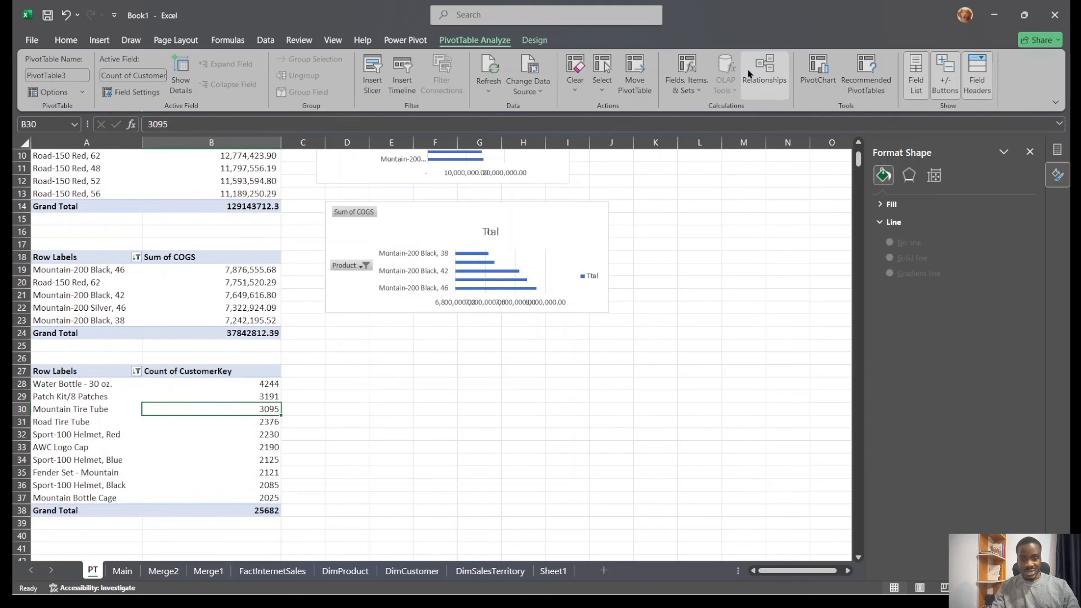
click(817, 72)
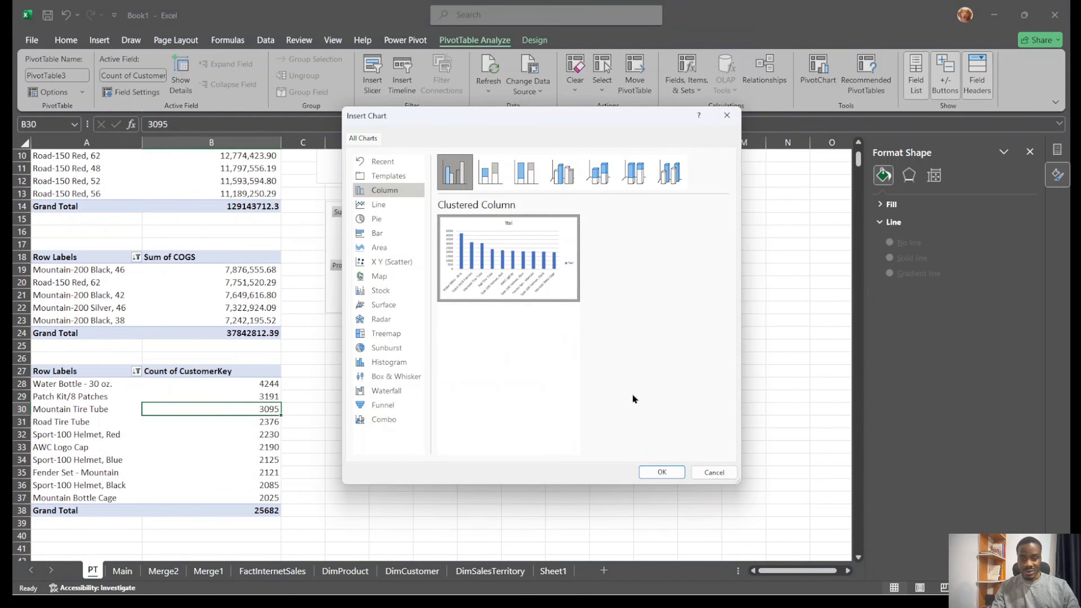
click(660, 471)
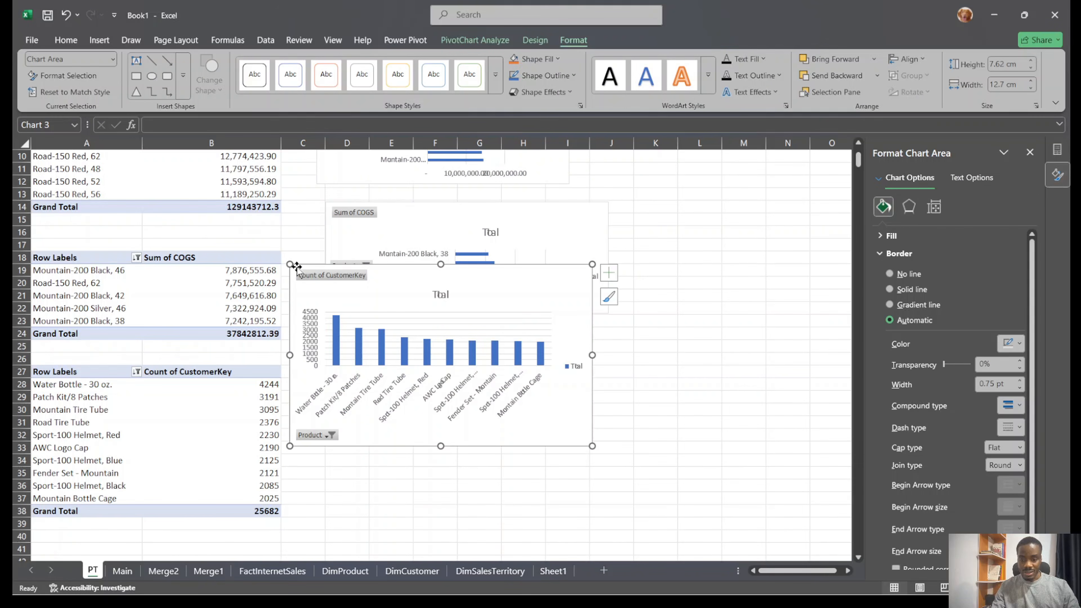
drag(289, 264, 306, 317)
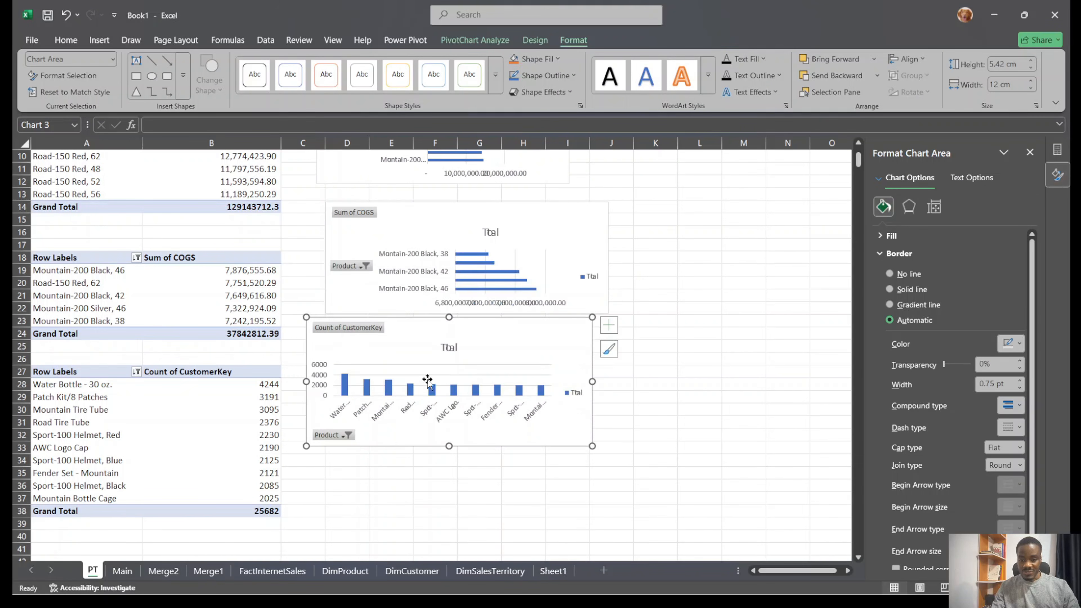
Insert a clustered column PivotChart from the country customer-count PivotTable at A43 and shrink it to span about rows 39 to 47
scroll(193, 328, down, 7)
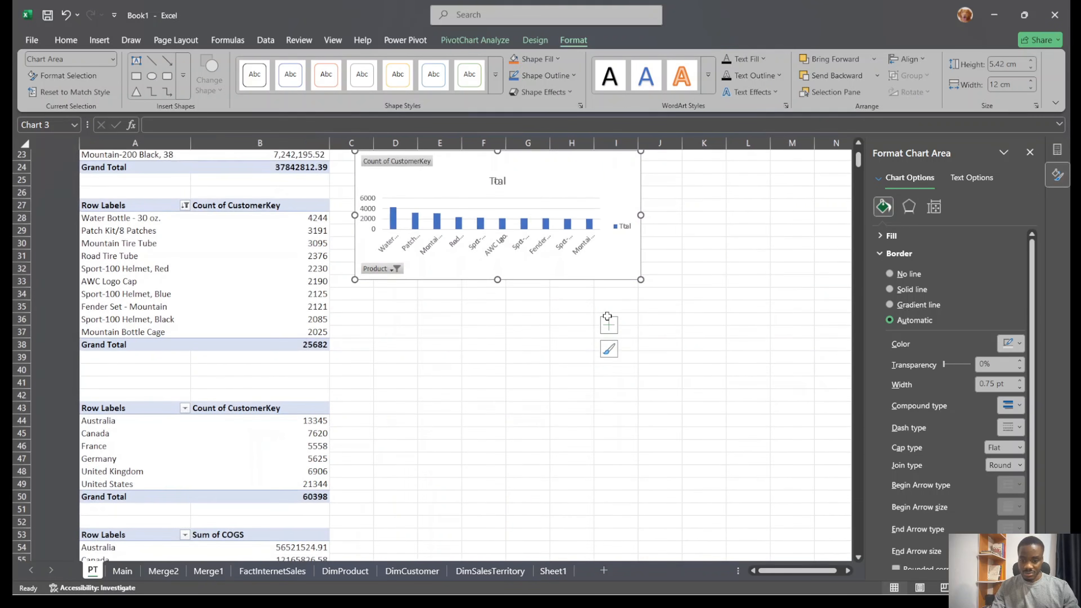
click(151, 373)
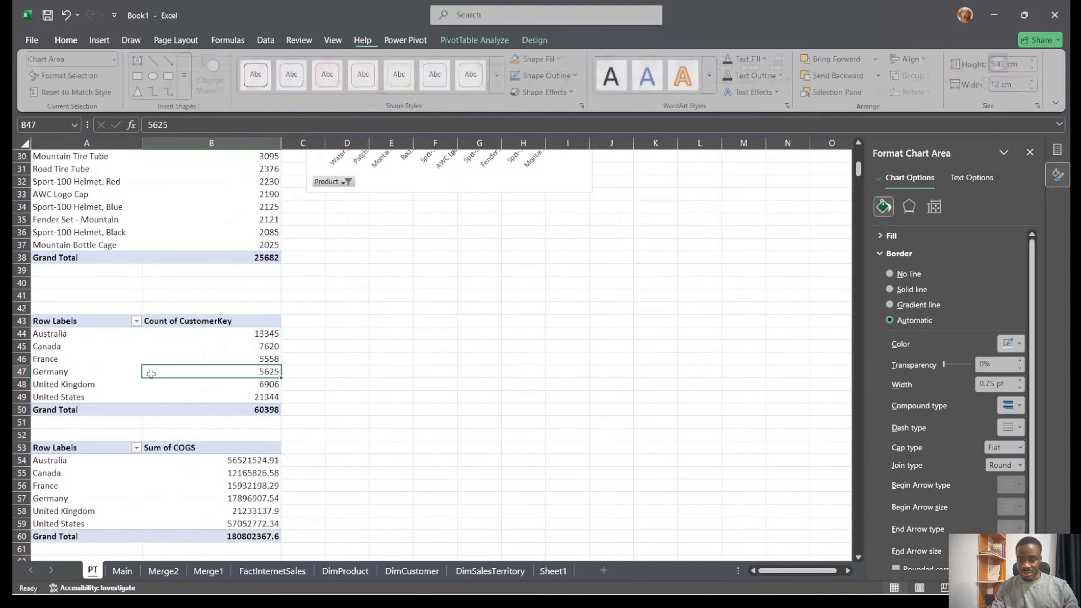
click(468, 46)
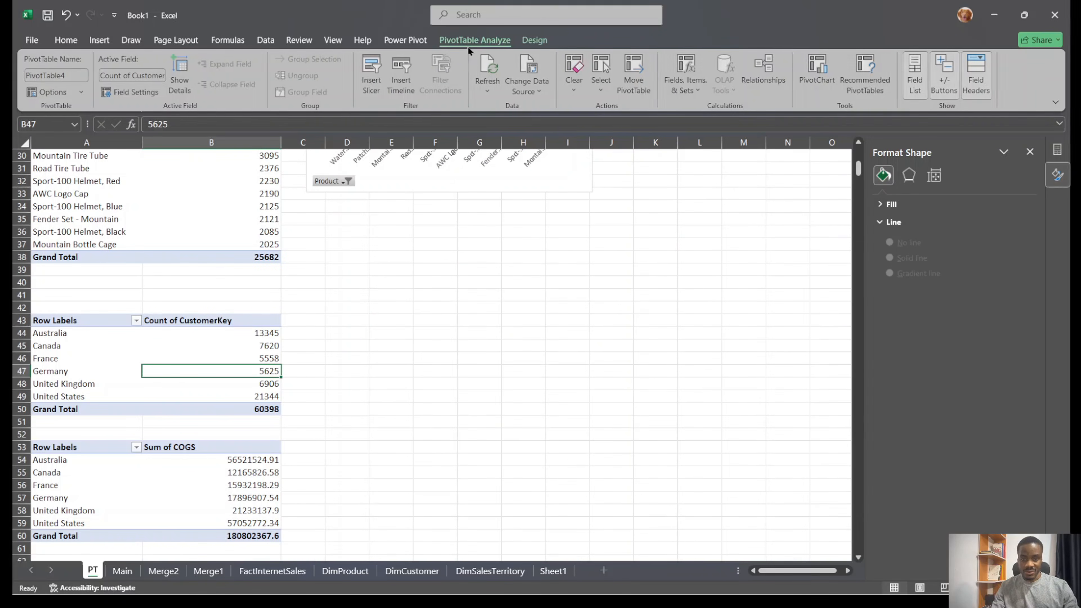
click(827, 86)
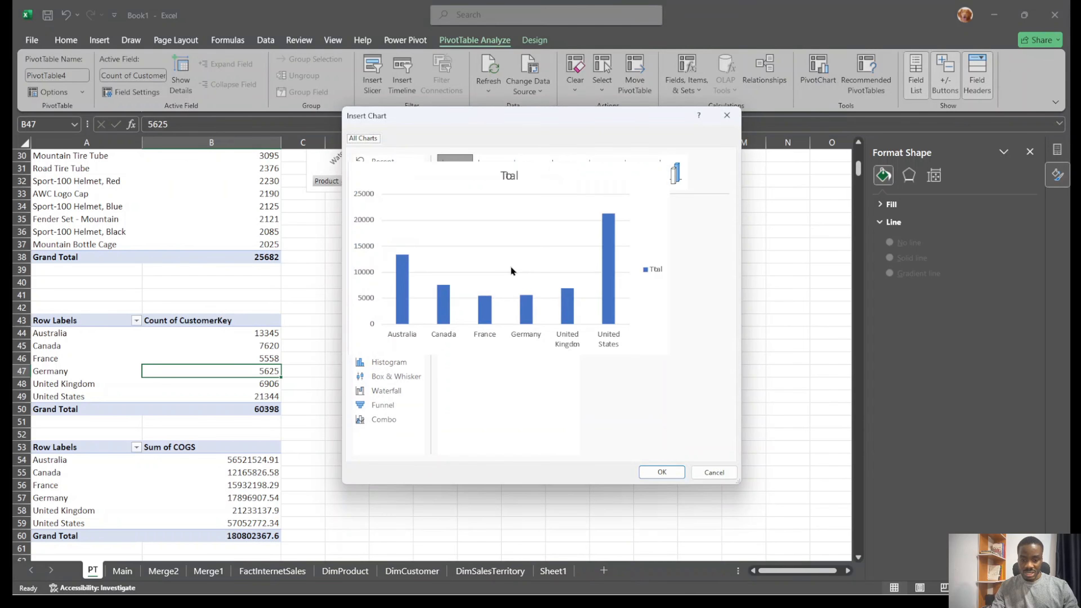
click(662, 472)
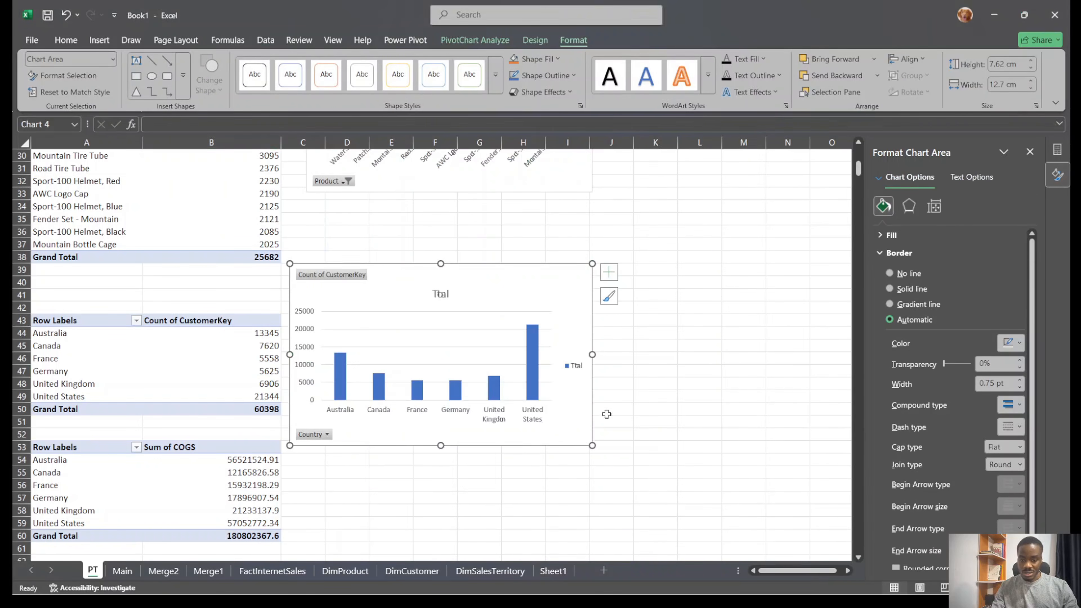
drag(592, 446, 551, 371)
Insert a clustered column PivotChart based on the country COGS PivotTable at A53
click(217, 465)
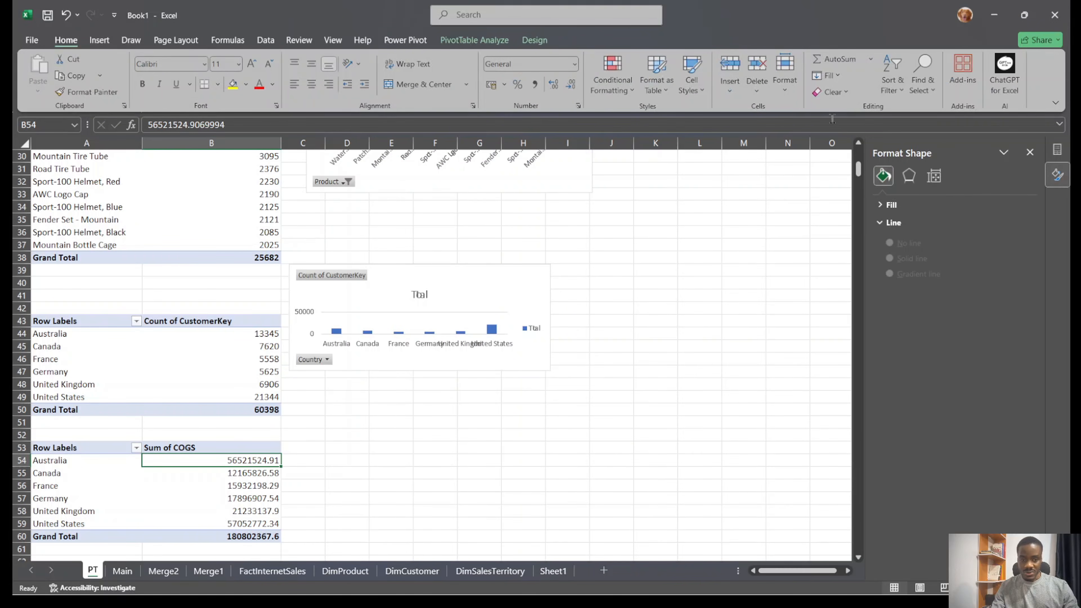
click(492, 42)
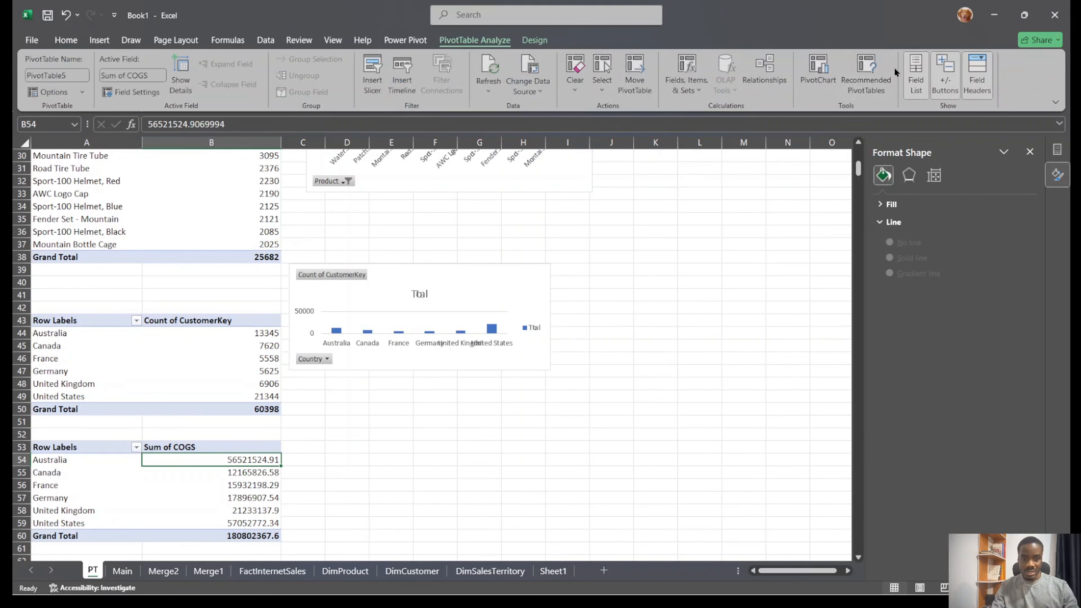
click(841, 72)
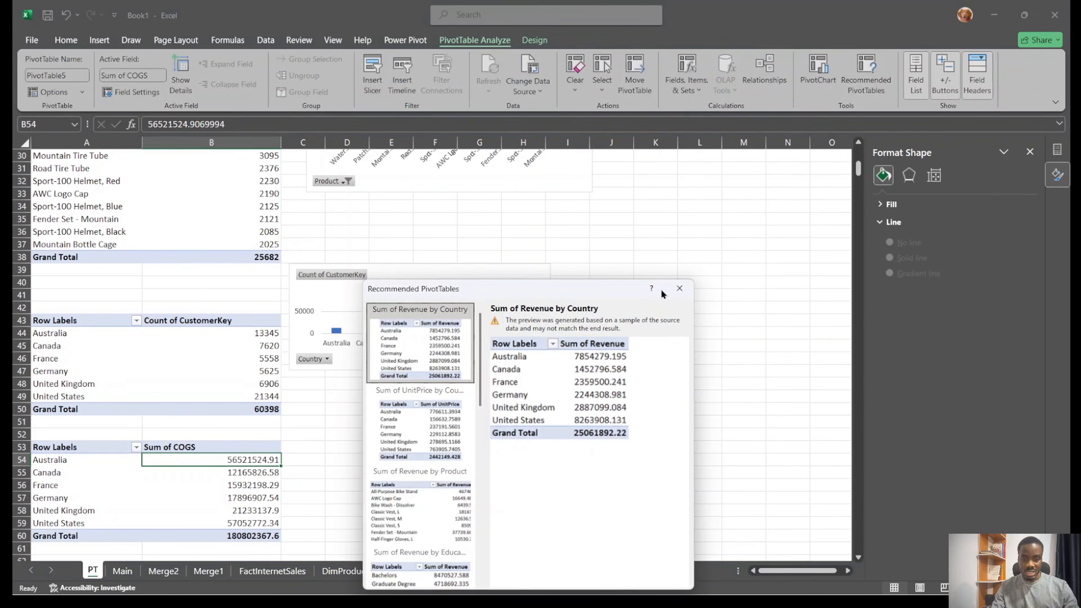
click(679, 288)
click(817, 72)
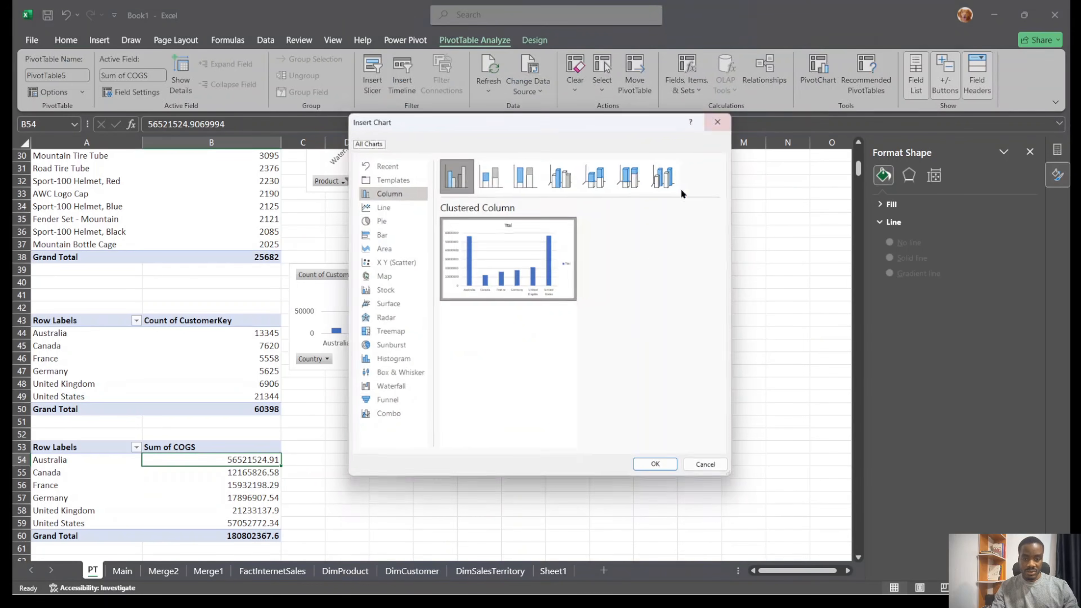
click(662, 472)
Insert another clustered column PivotChart from the country COGS PivotTable and shrink it to about 4.26 cm high by 10.59 cm wide
scroll(440, 451, down, 3)
scroll(440, 453, down, 3)
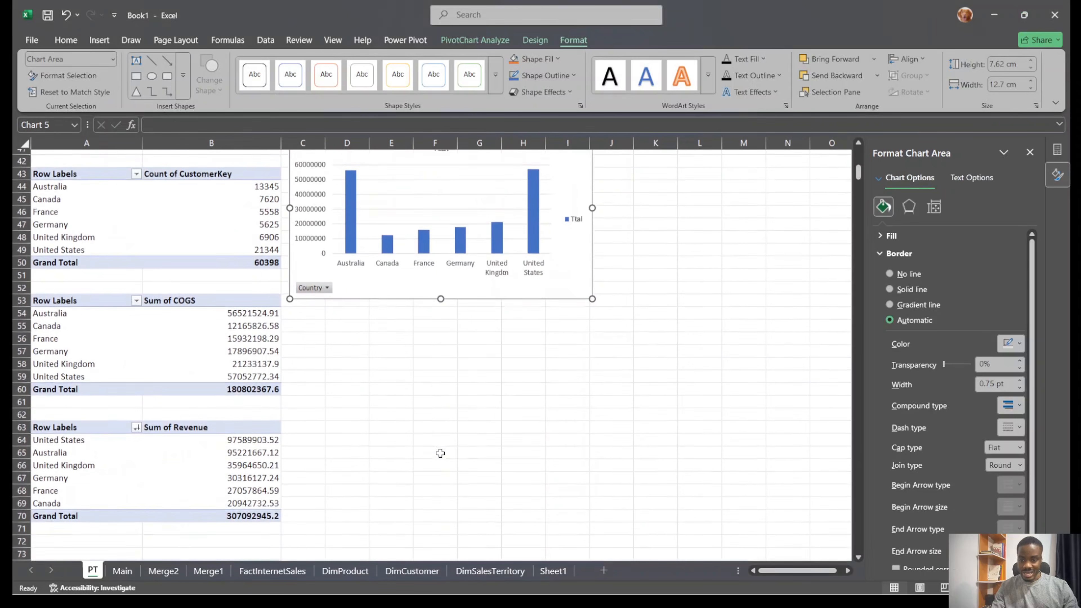
click(258, 300)
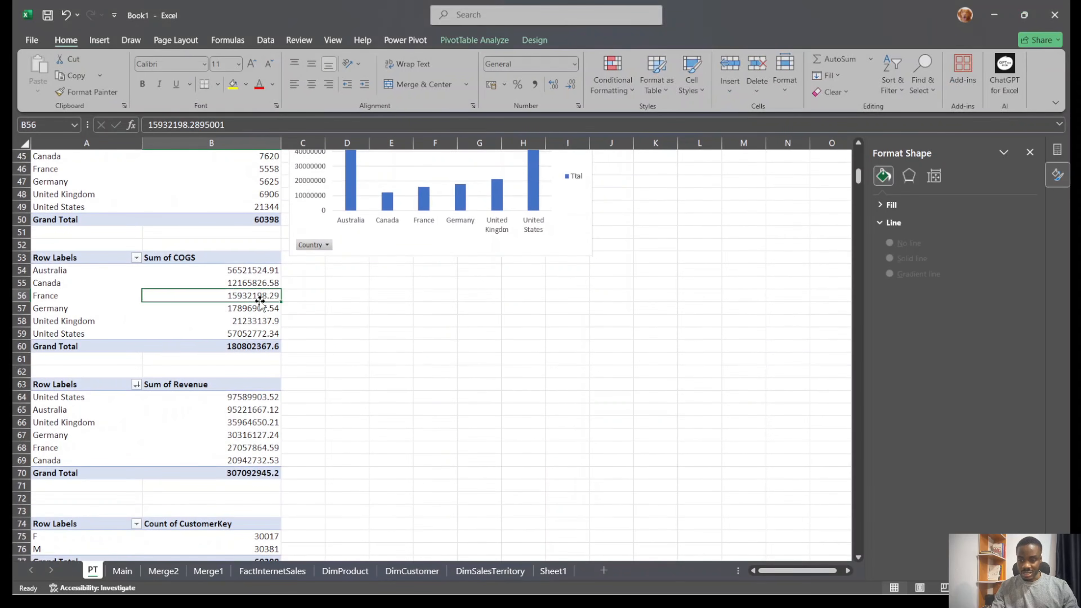
scroll(259, 299, up, 2)
scroll(259, 300, down, 4)
scroll(536, 291, up, 12)
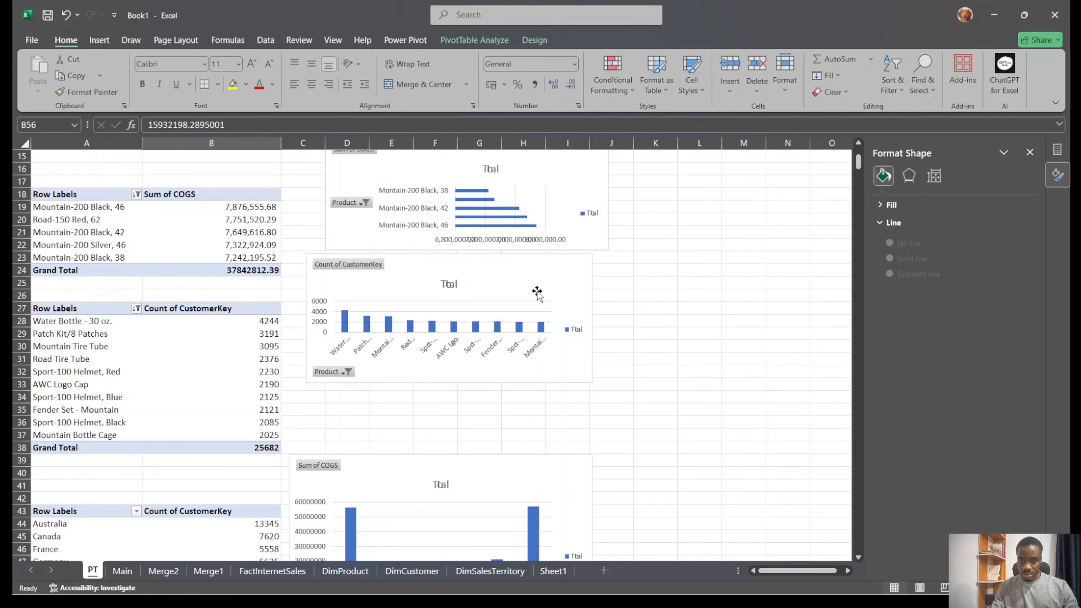
scroll(536, 292, down, 10)
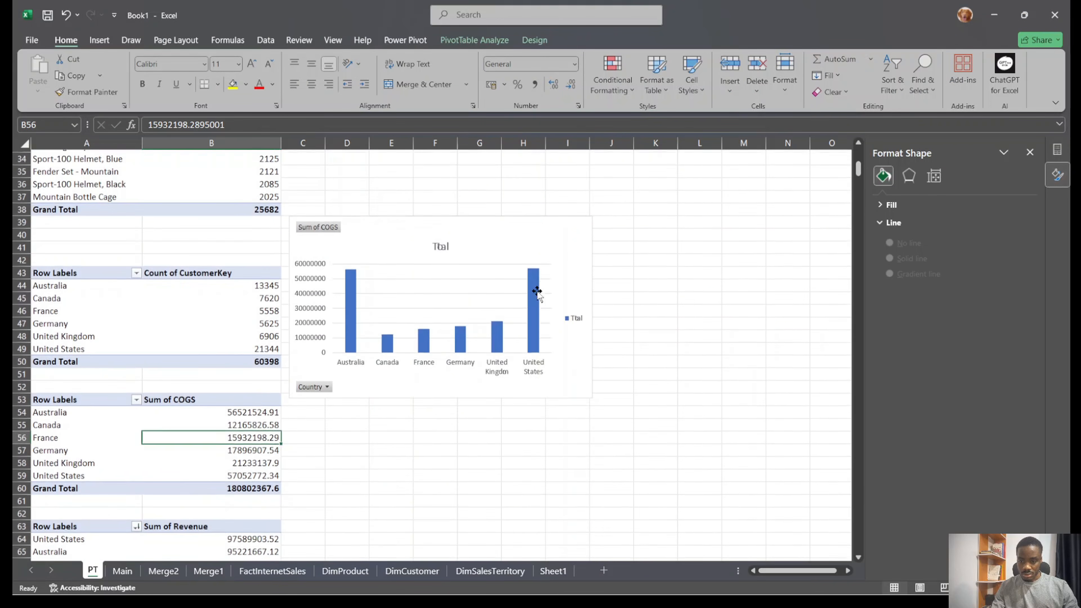
click(492, 42)
click(817, 72)
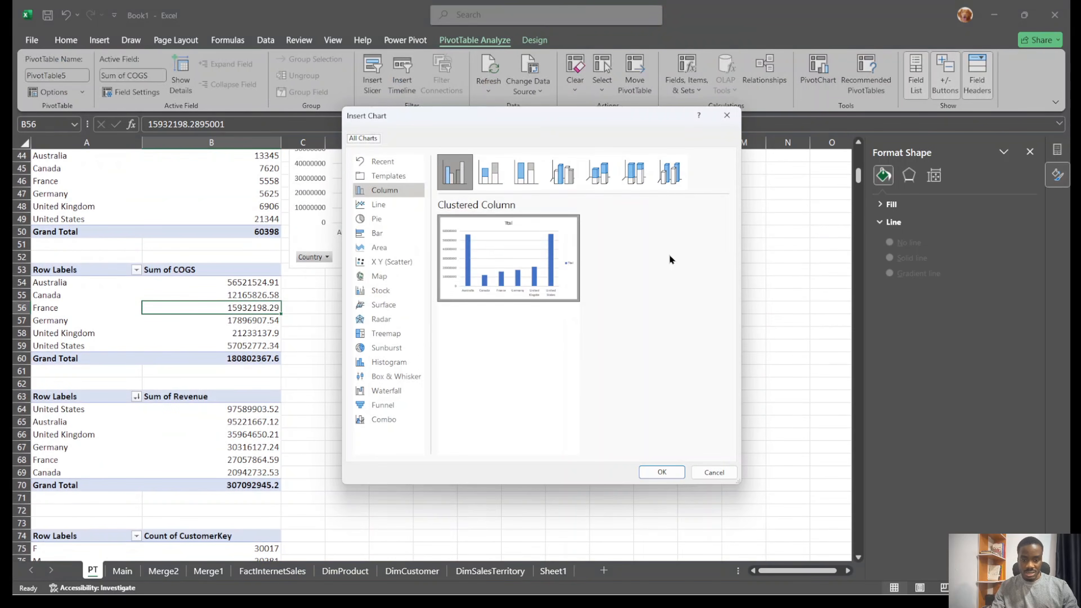
click(648, 469)
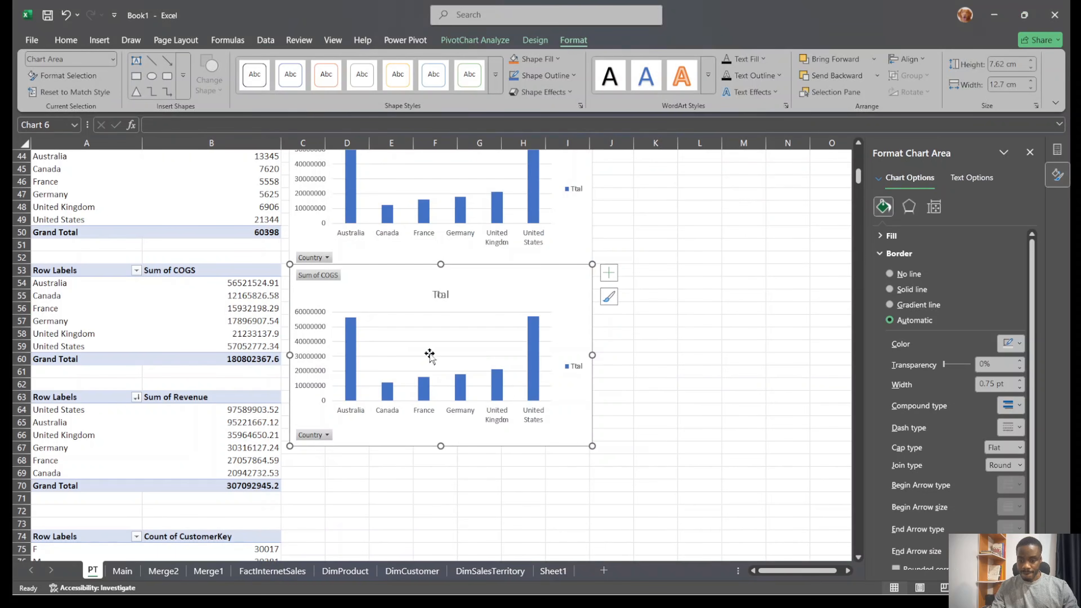
scroll(411, 367, down, 2)
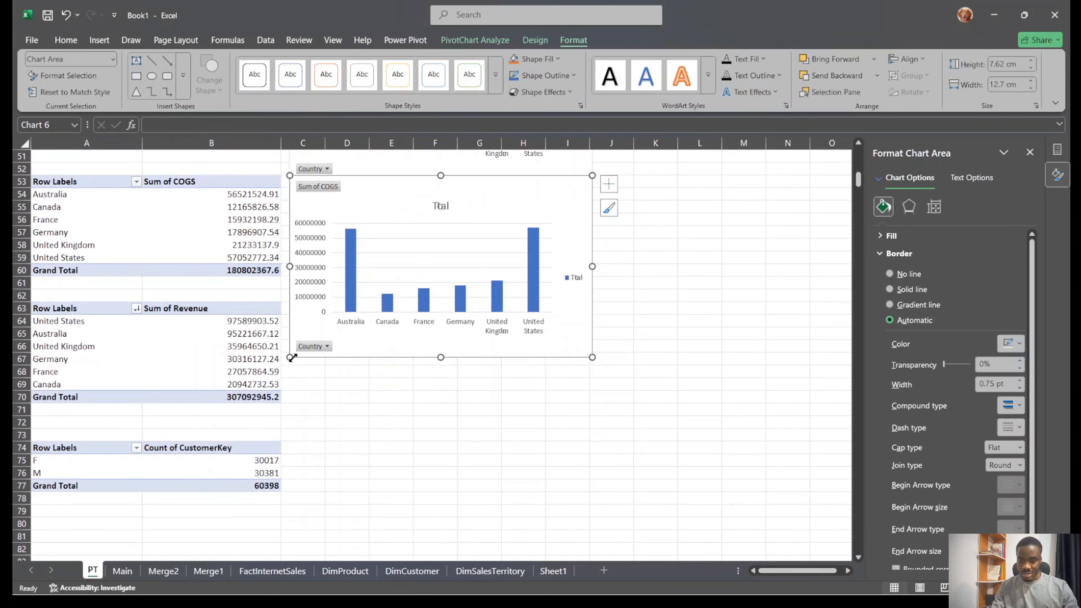
drag(290, 357, 341, 276)
Insert a clustered bar PivotChart based on the country revenue PivotTable at A63
click(226, 358)
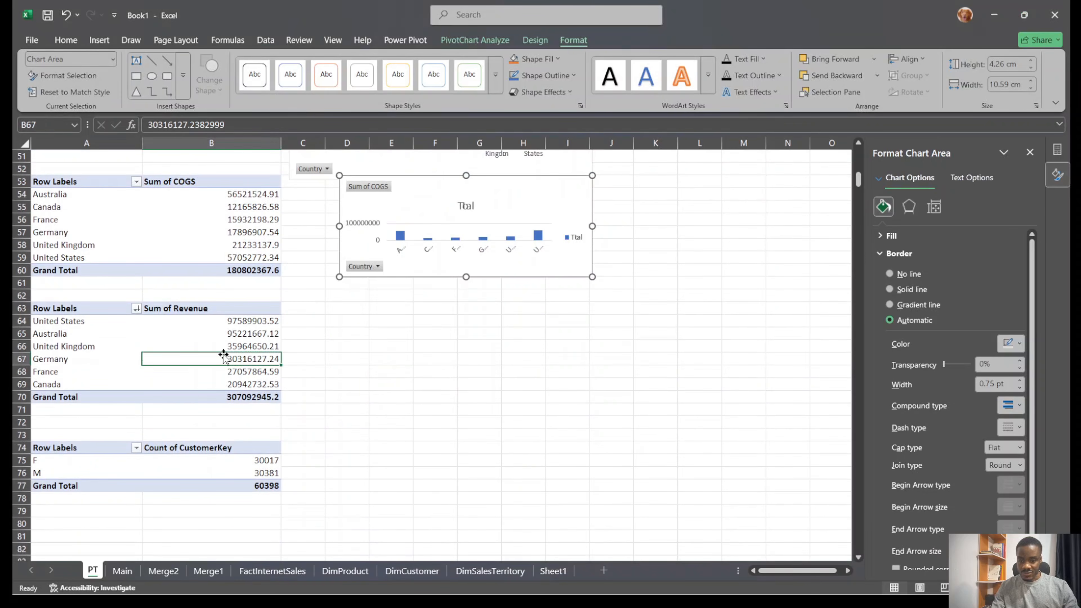
click(474, 39)
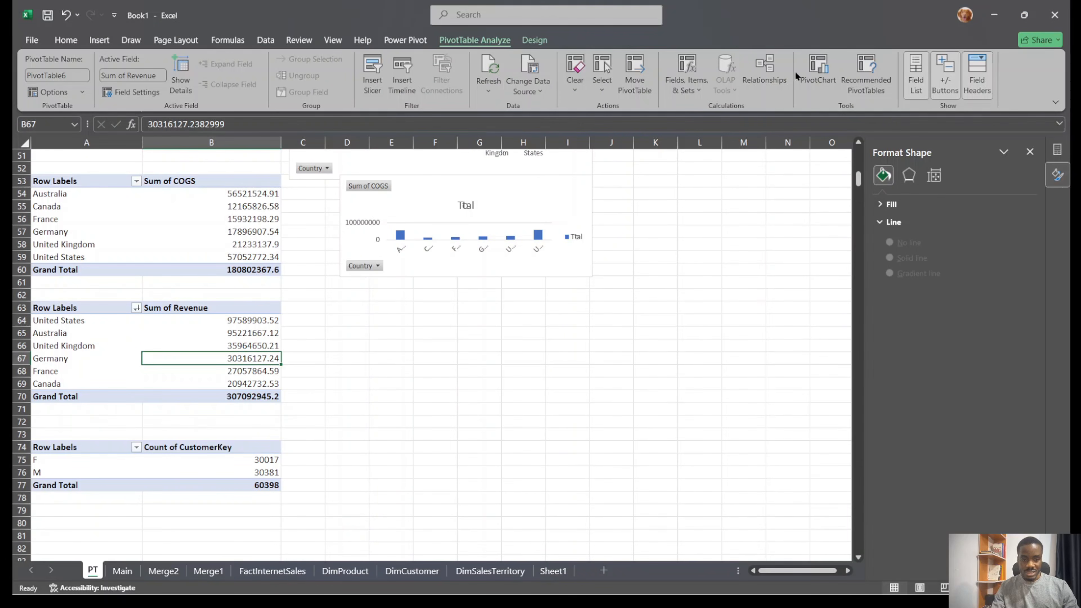
click(817, 70)
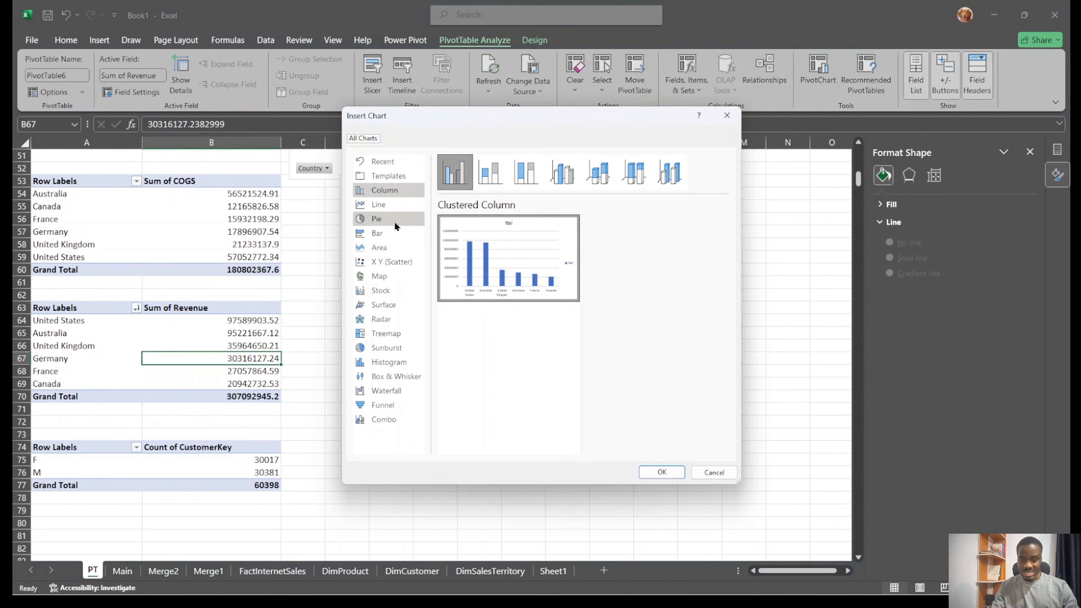
click(391, 233)
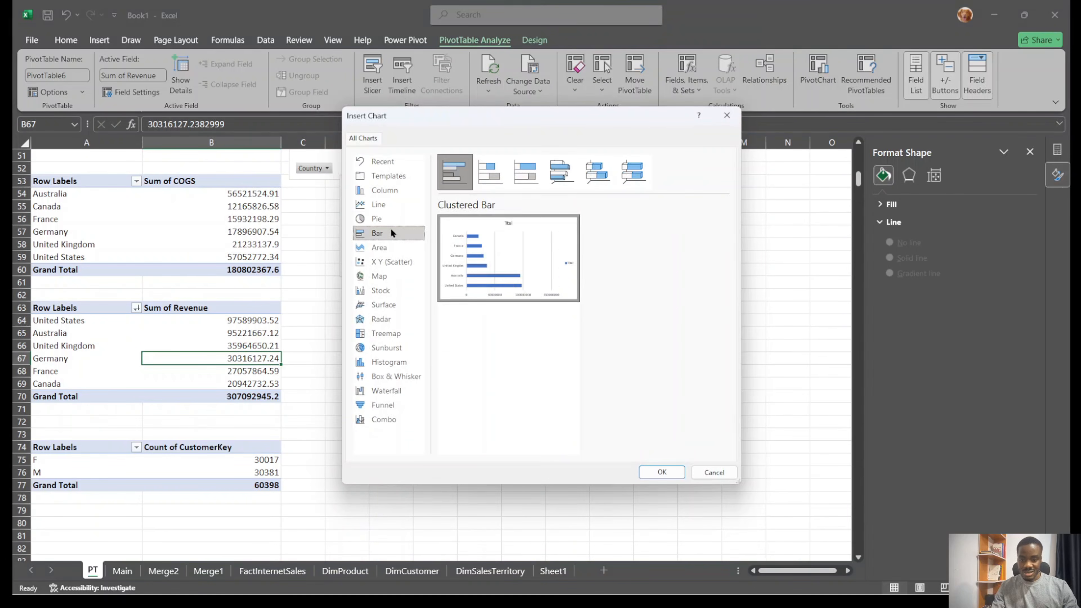
click(649, 476)
Insert a doughnut PivotChart based on the gender customer-count PivotTable at A74
scroll(553, 378, down, 3)
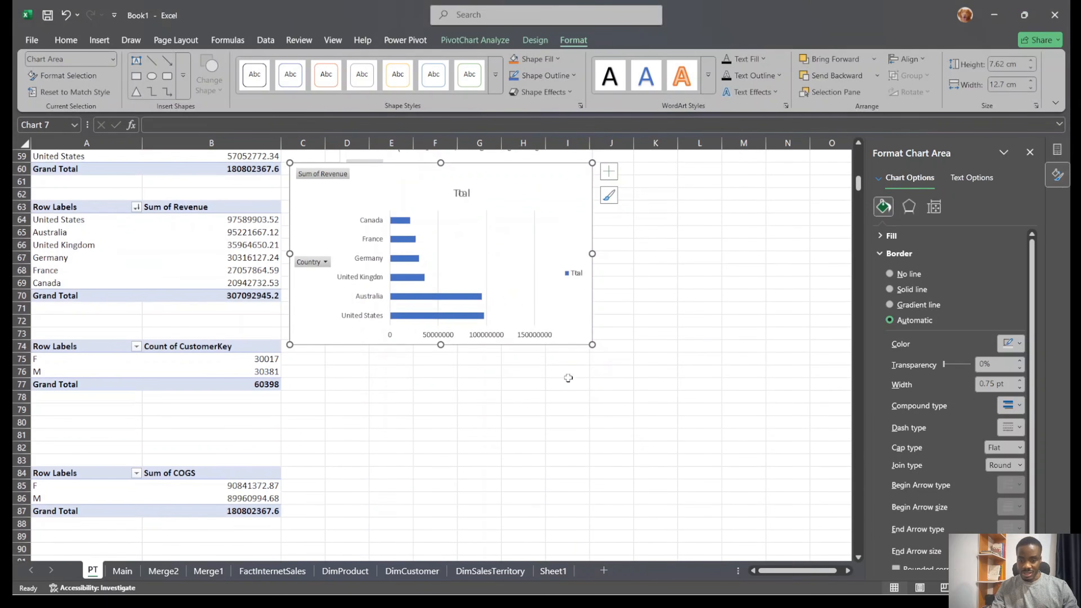
click(136, 372)
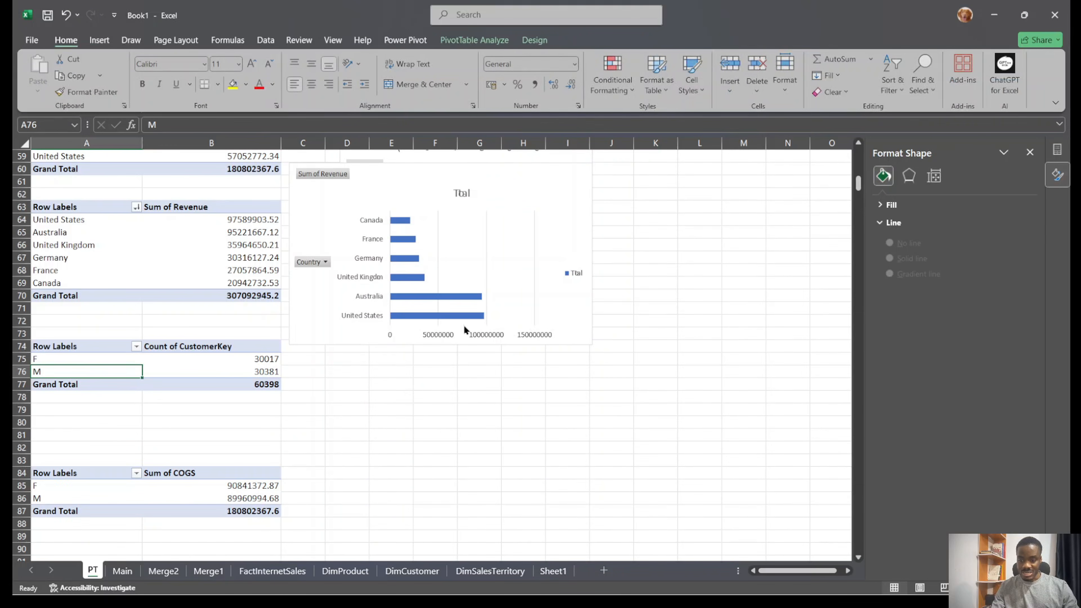
click(498, 44)
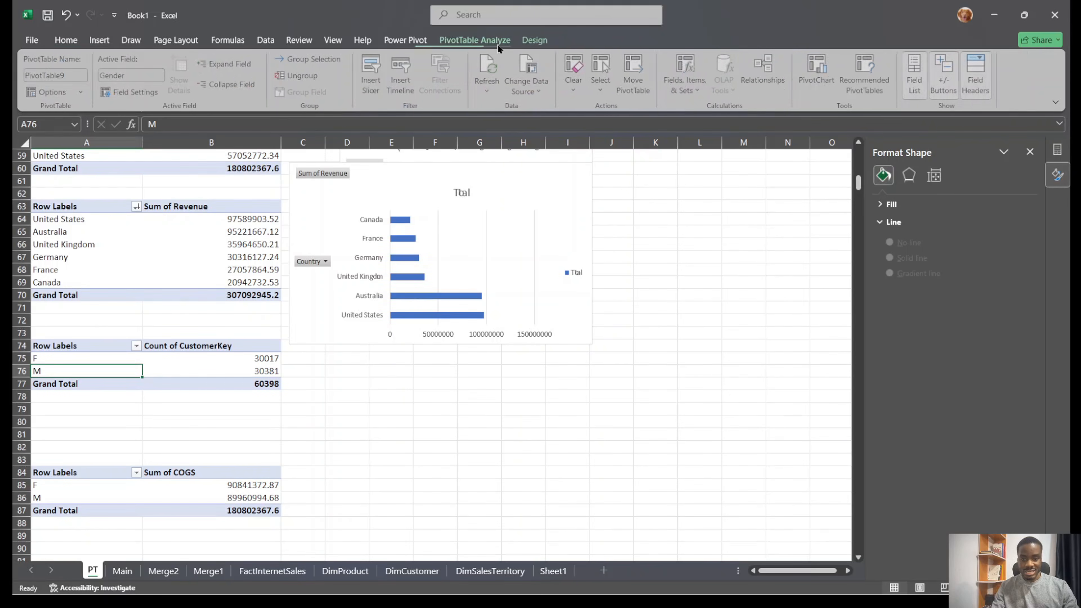
click(815, 67)
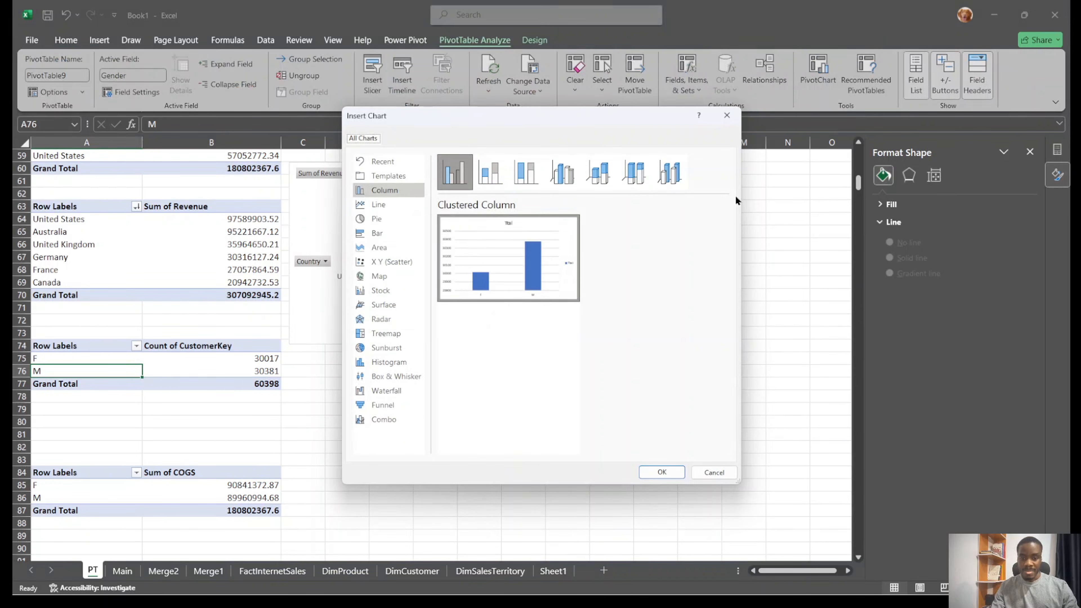
click(384, 219)
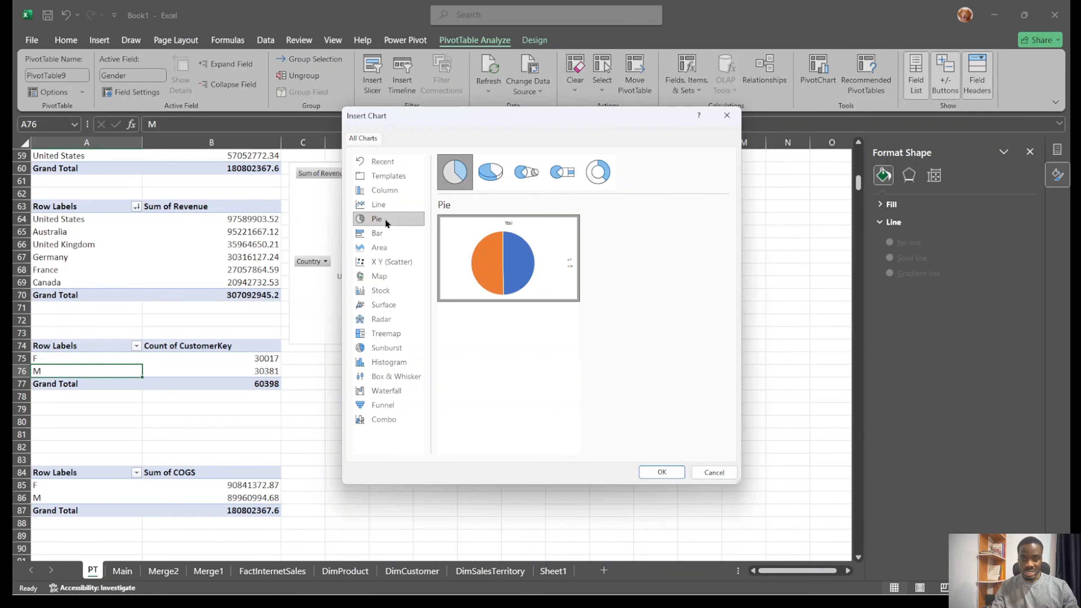
click(608, 172)
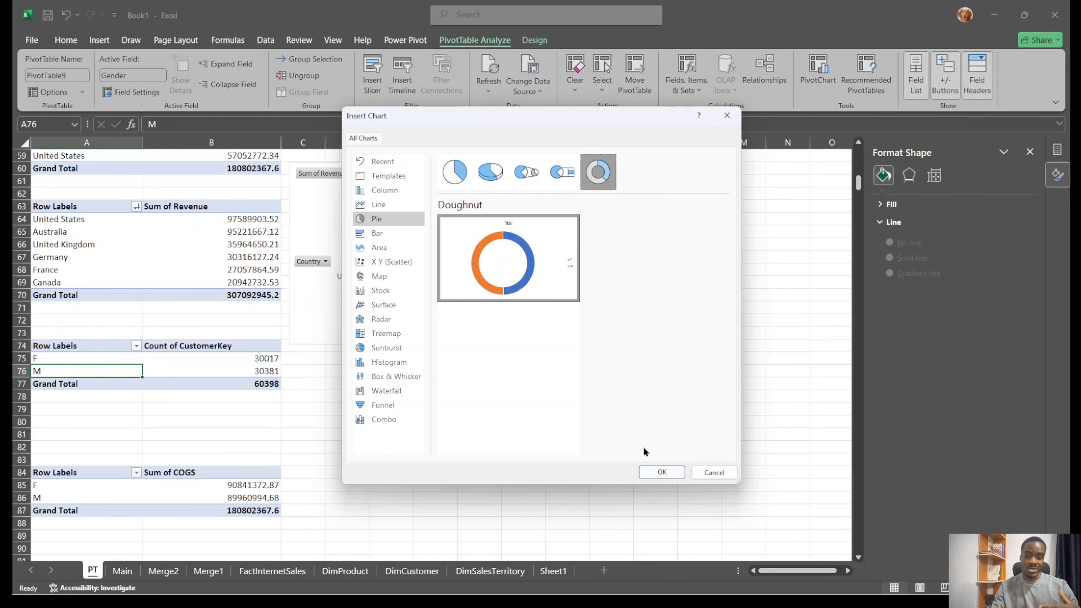
click(662, 473)
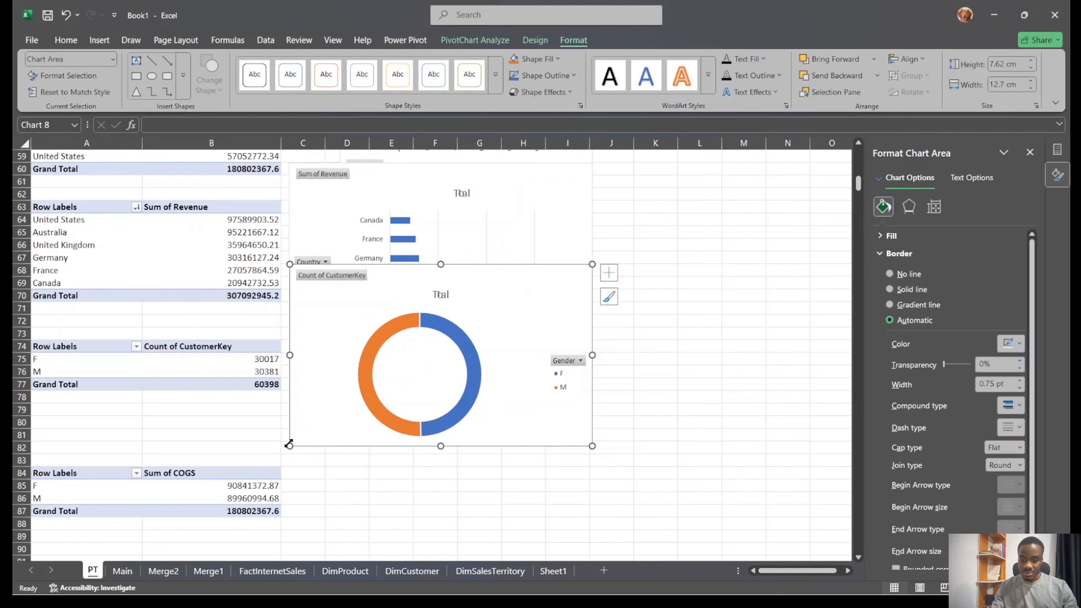
Shrink the gender customer-count doughnut chart and insert a pie PivotChart from the Sum of COGS by gender table
drag(289, 445, 369, 376)
click(202, 498)
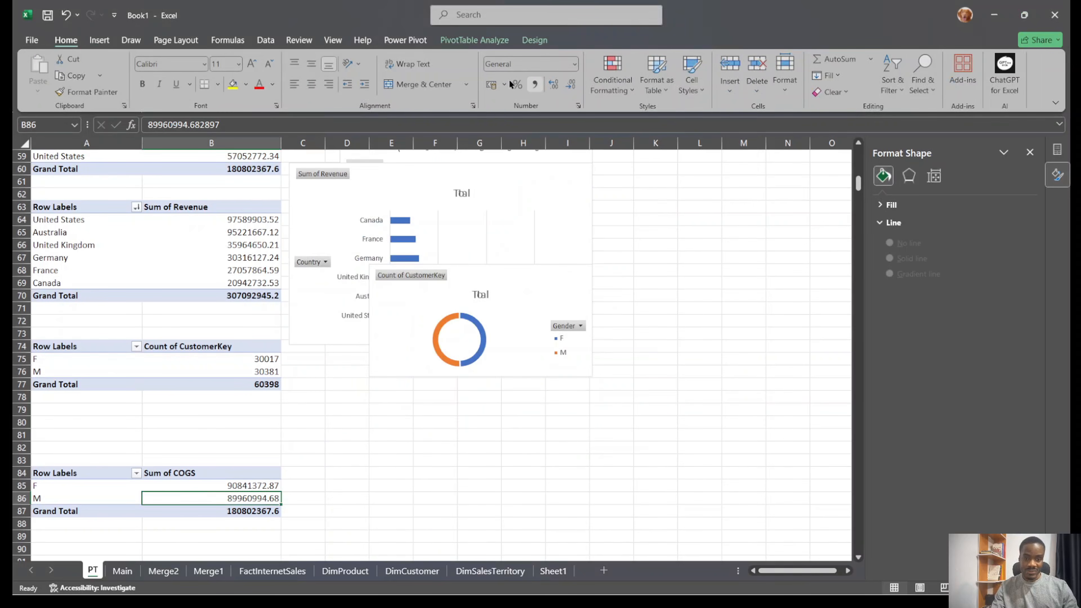
click(474, 40)
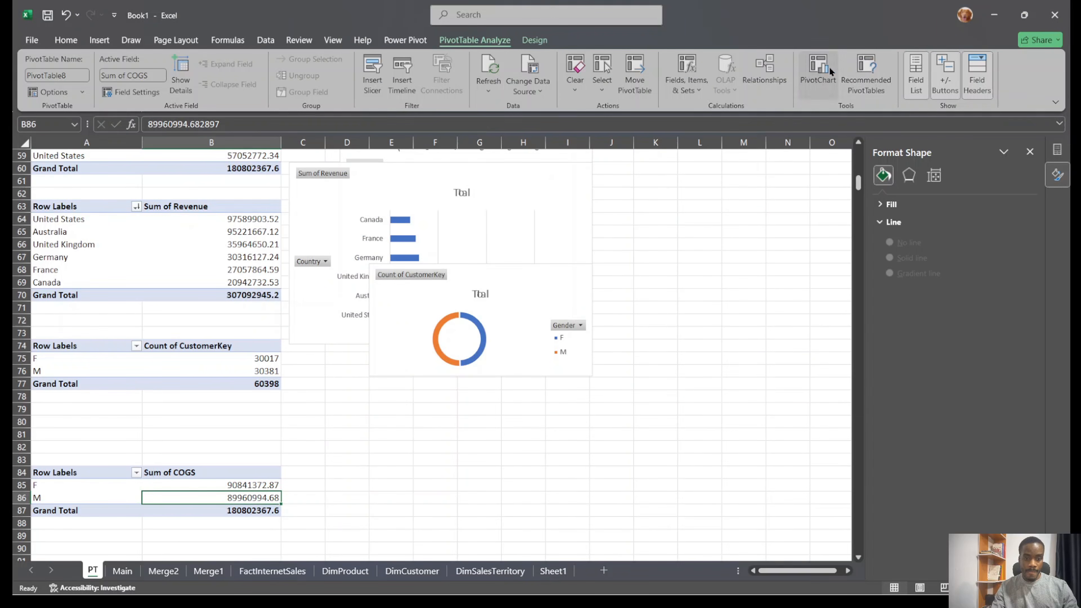
click(818, 72)
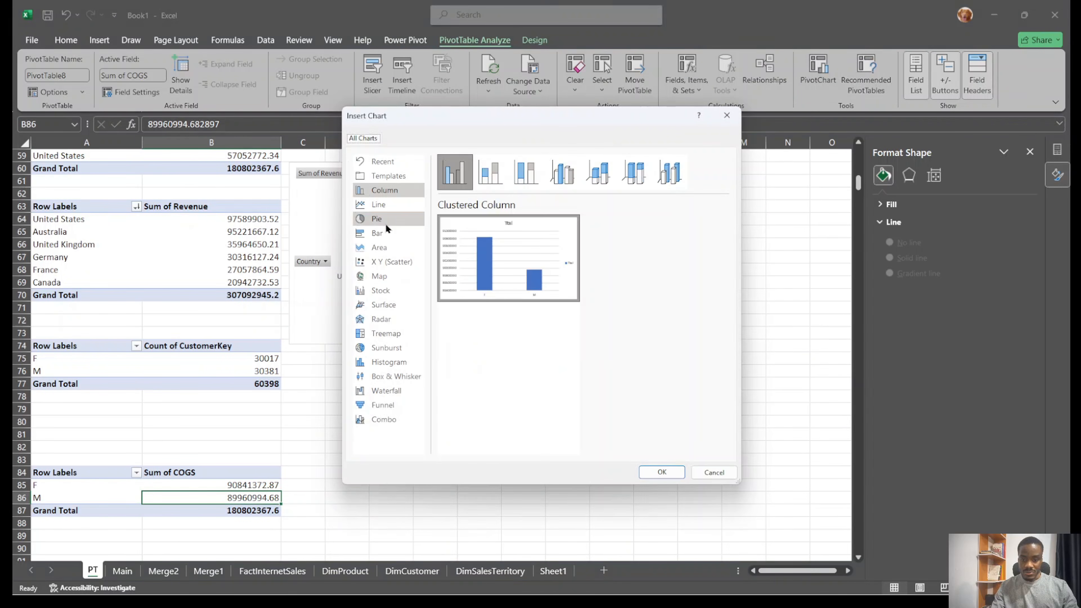
click(376, 219)
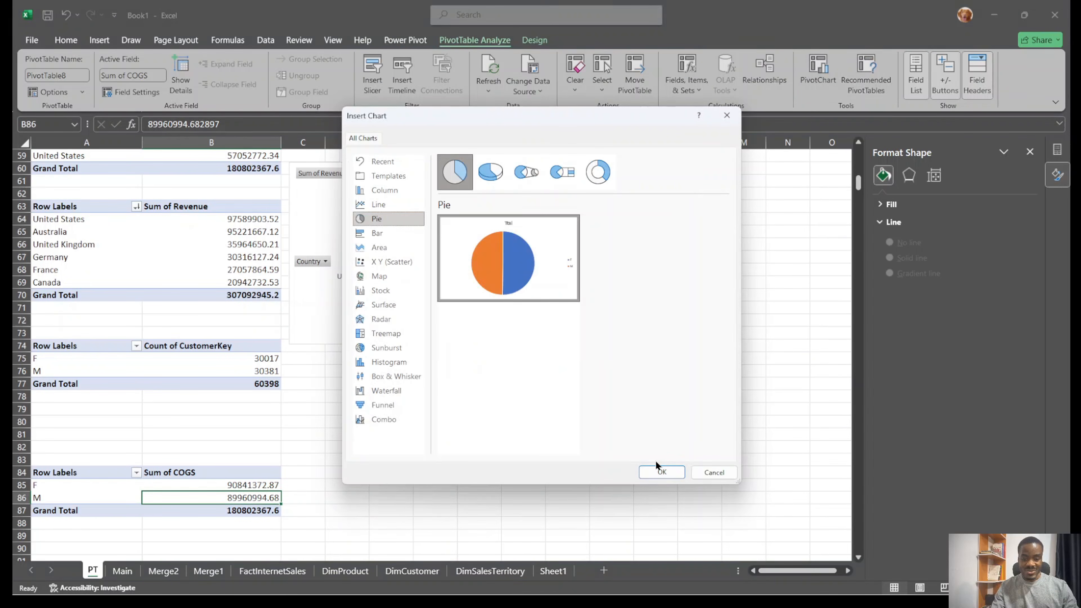
click(659, 473)
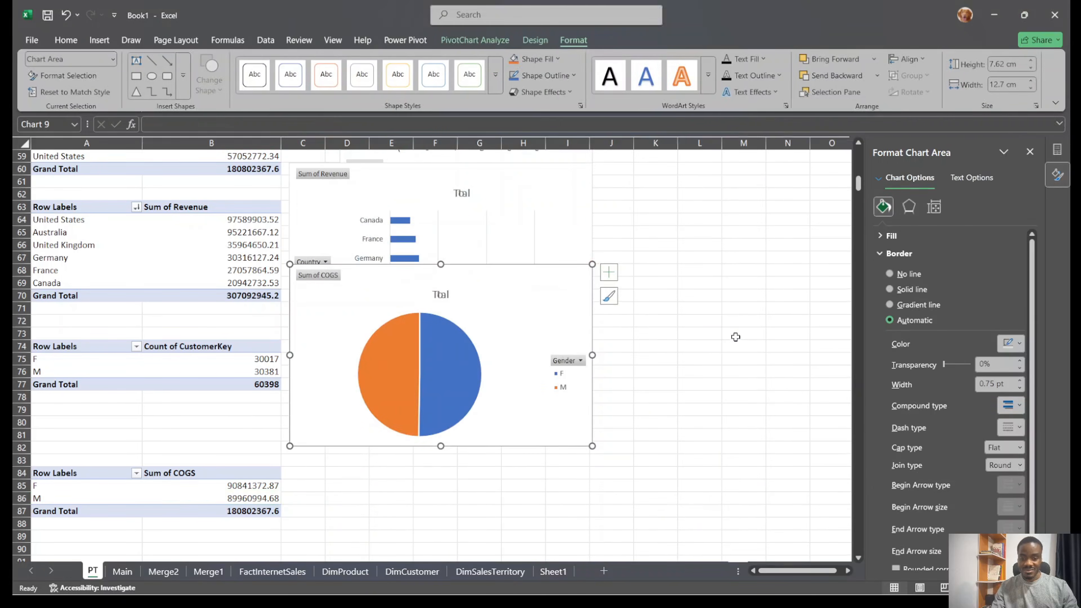
Insert a doughnut PivotChart from the Sum of Revenue by gender table and shift it slightly down beside its table
click(734, 336)
scroll(736, 337, down, 4)
click(218, 486)
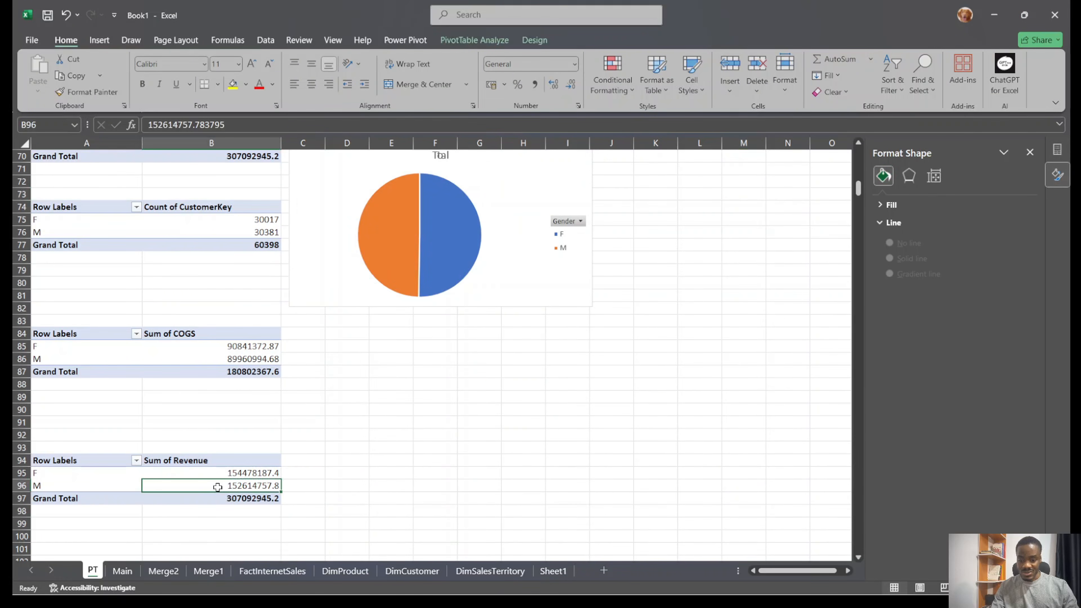
click(480, 43)
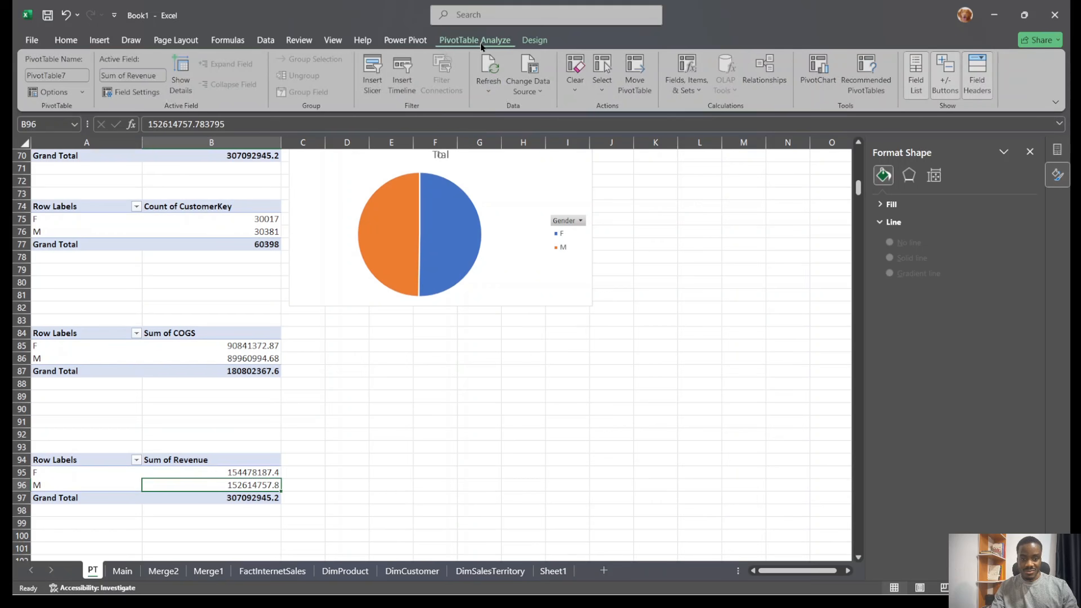
click(830, 76)
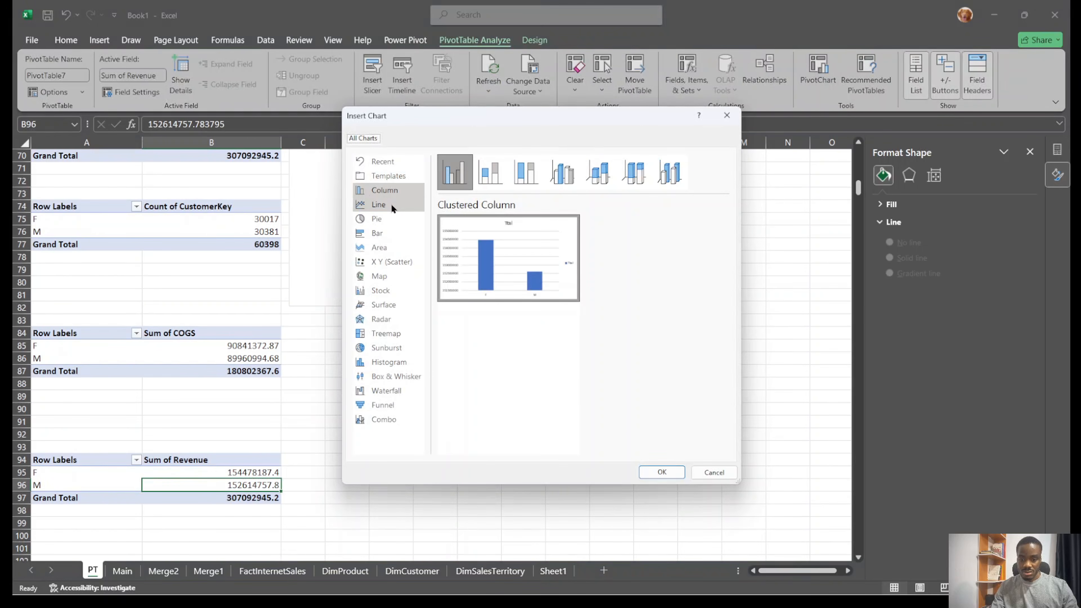
click(389, 218)
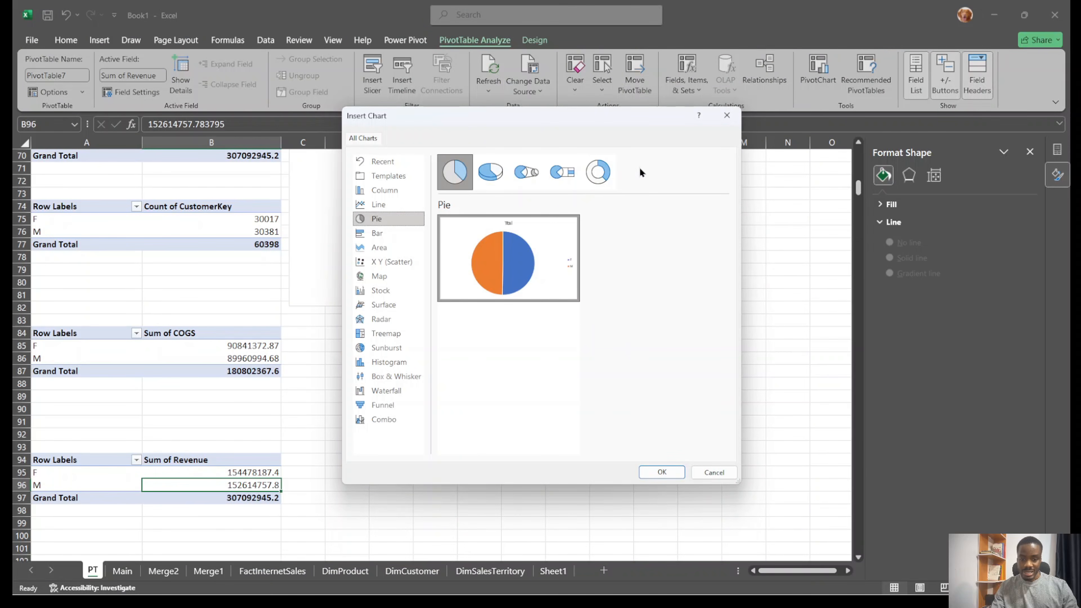
click(597, 171)
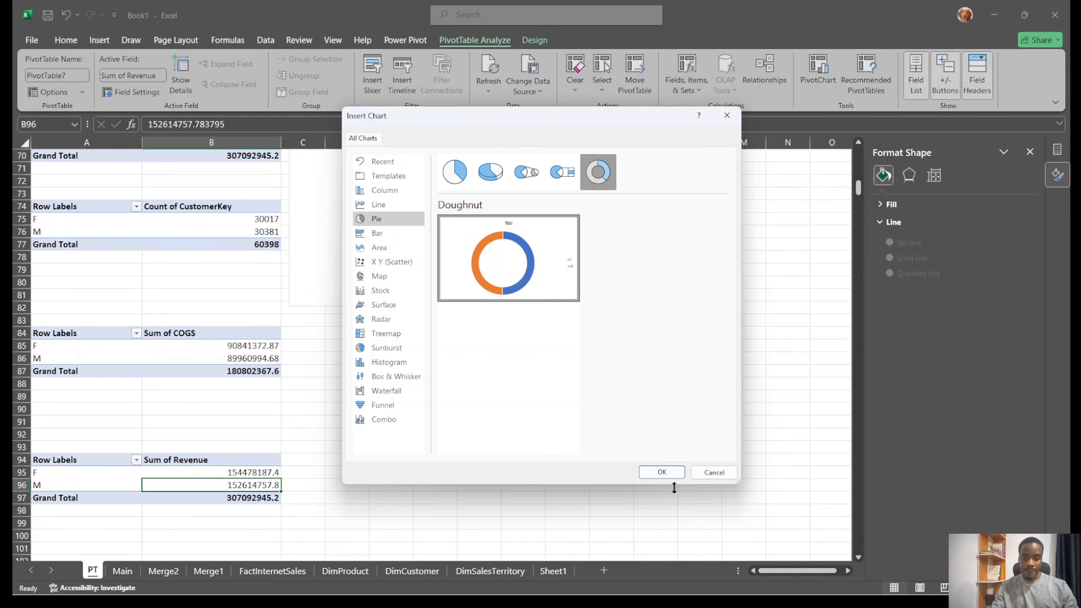
click(661, 472)
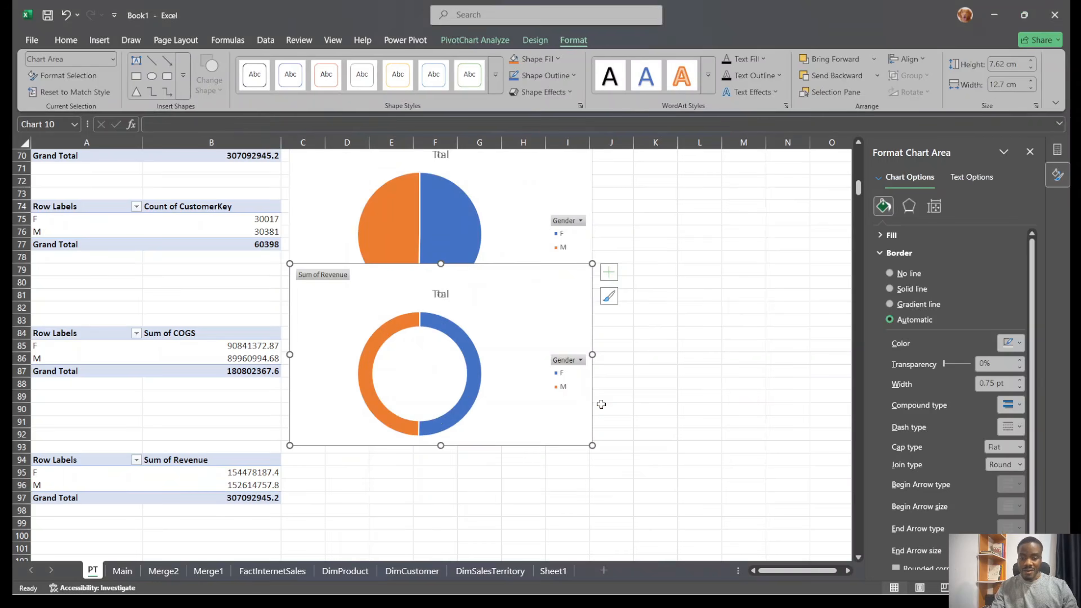
drag(556, 366, 567, 402)
Look through the charts on the PT sheet and select the top 10 product by revenue chart
scroll(567, 403, down, 4)
scroll(567, 401, down, 2)
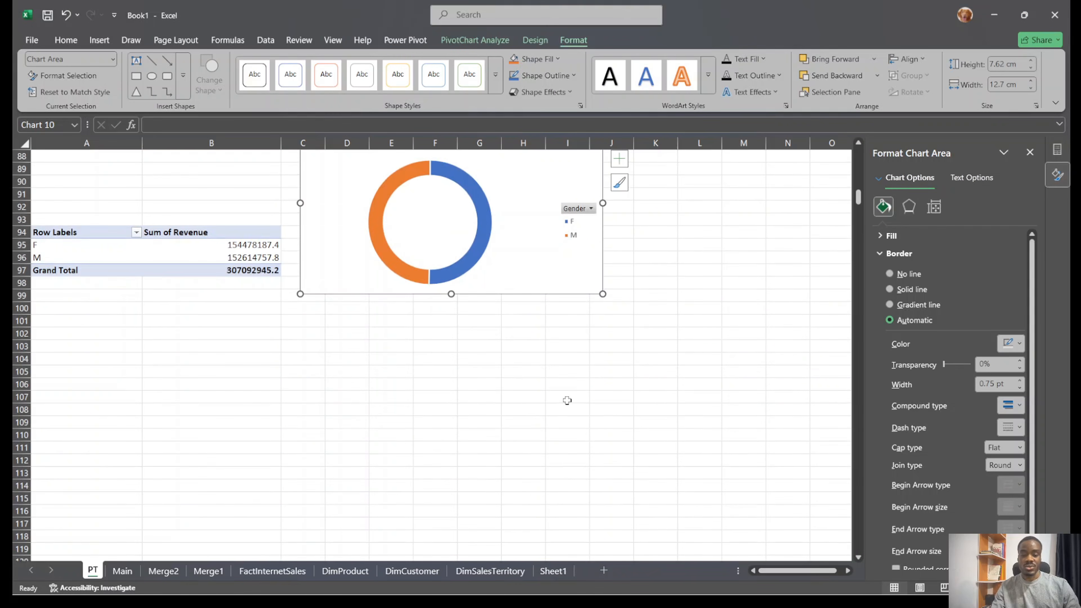
scroll(567, 400, up, 17)
scroll(567, 400, up, 6)
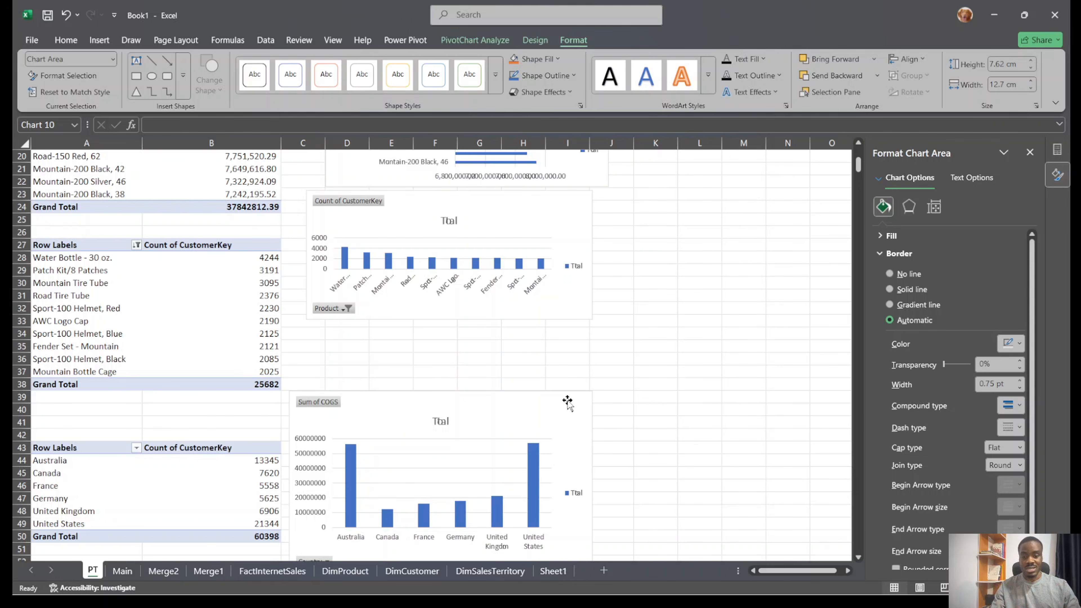
scroll(502, 294, up, 6)
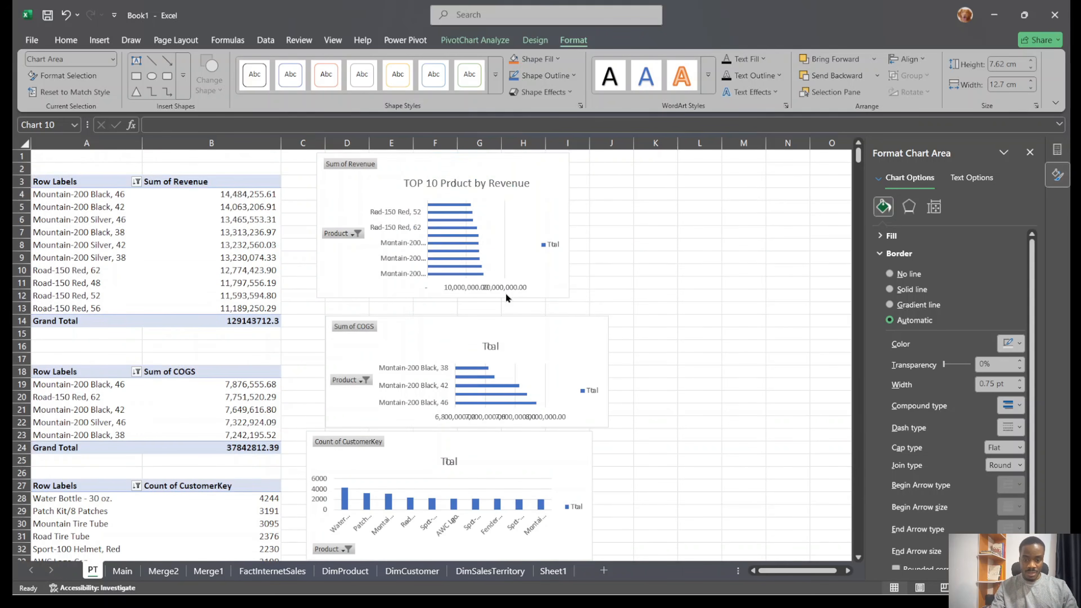
click(545, 187)
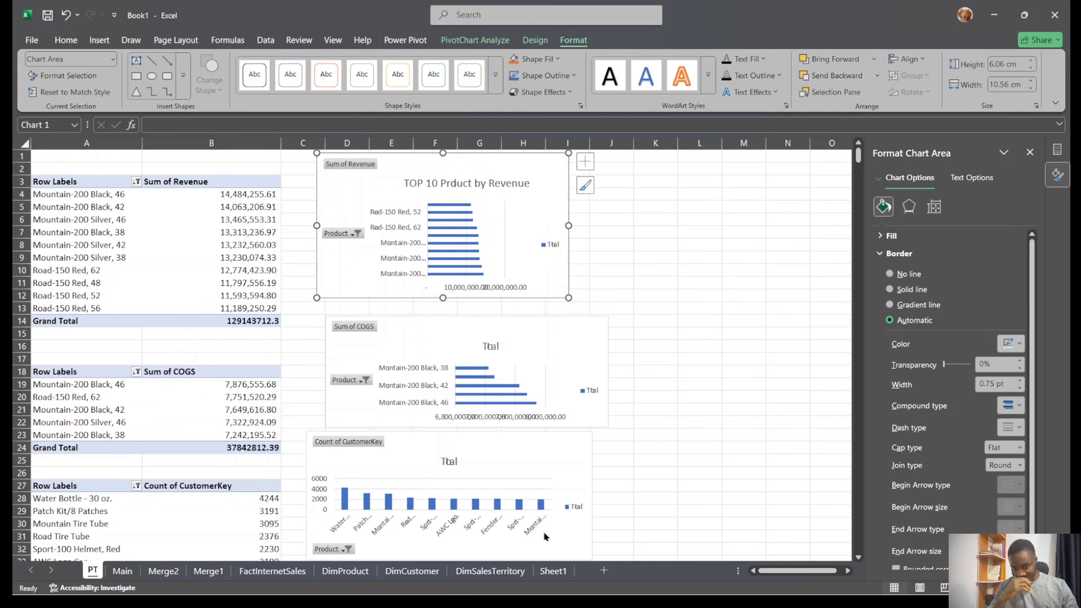
Add a new worksheet after PT and rename it Dashboard
click(603, 571)
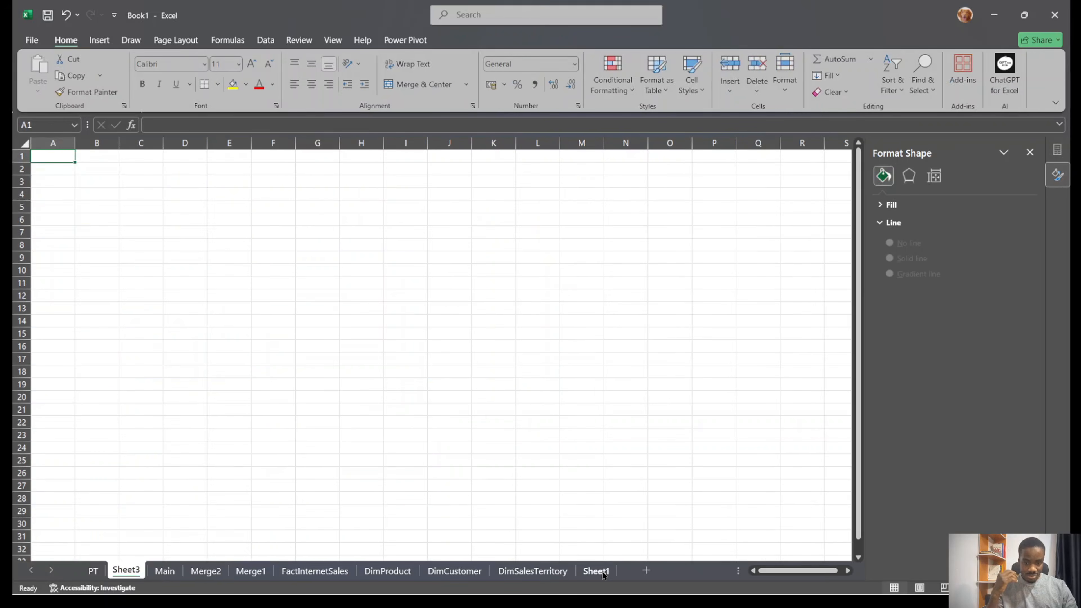
click(595, 361)
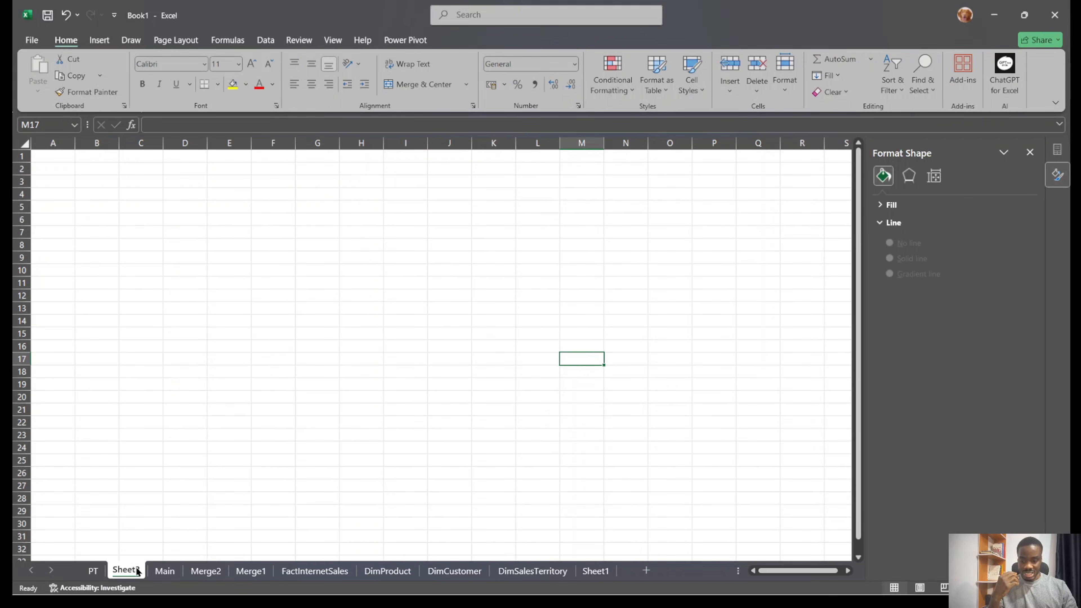
double_click(126, 571)
text(Da)
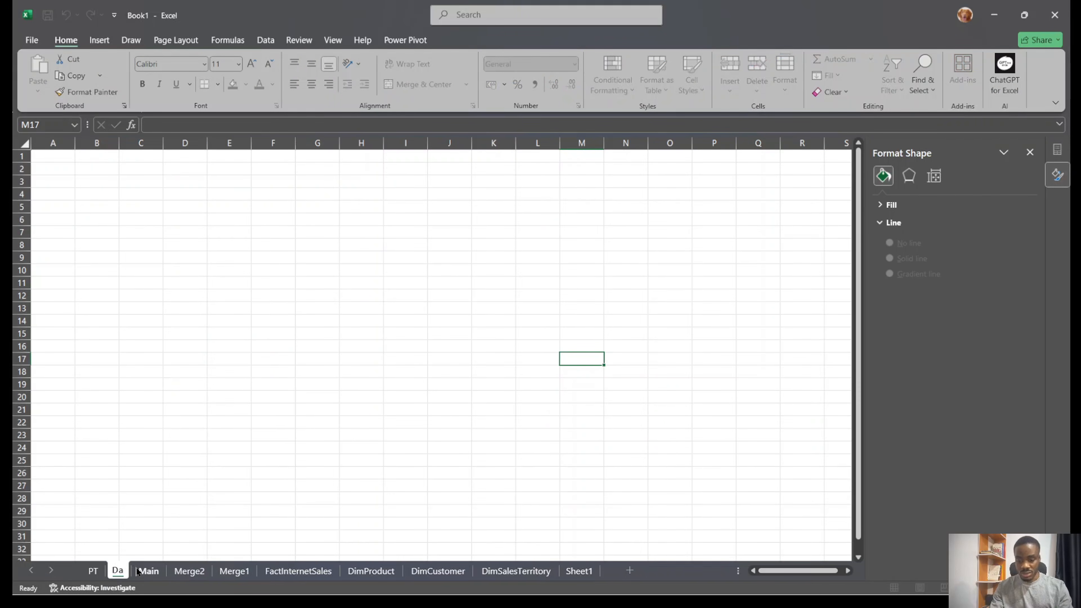
text(shboar)
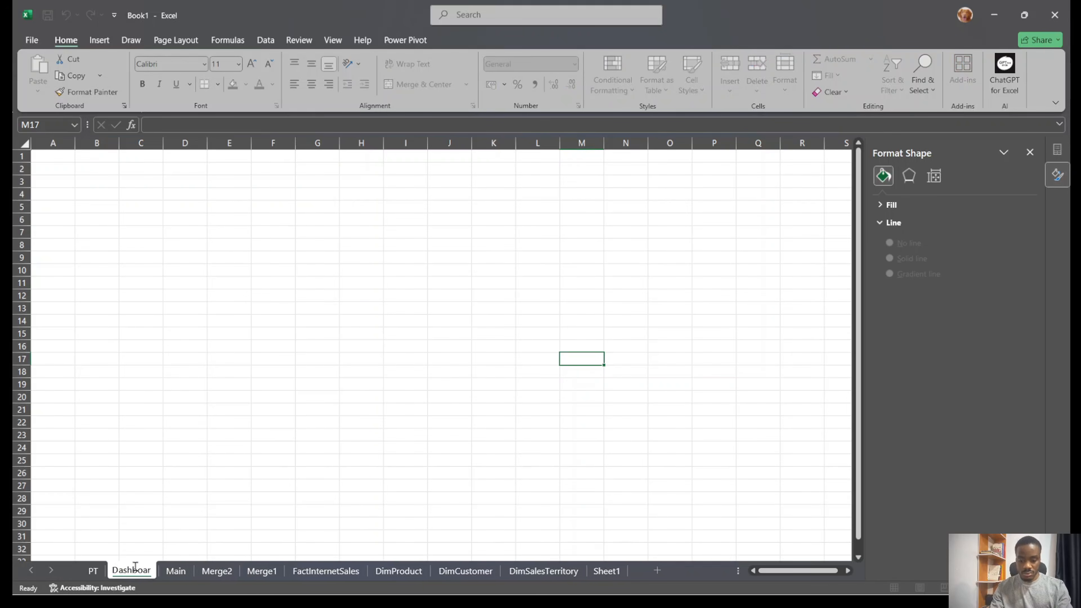
text(d)
key(Return)
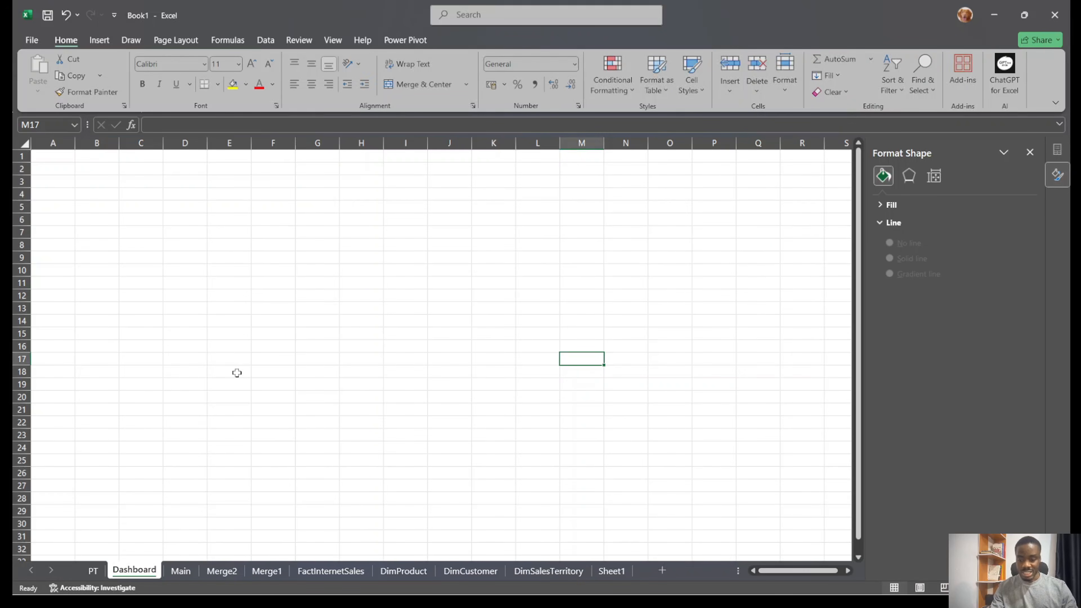
Copy the top 10 product by revenue chart from PT to the Dashboard sheet and place it over columns B to H, rows 4 to 15
click(219, 571)
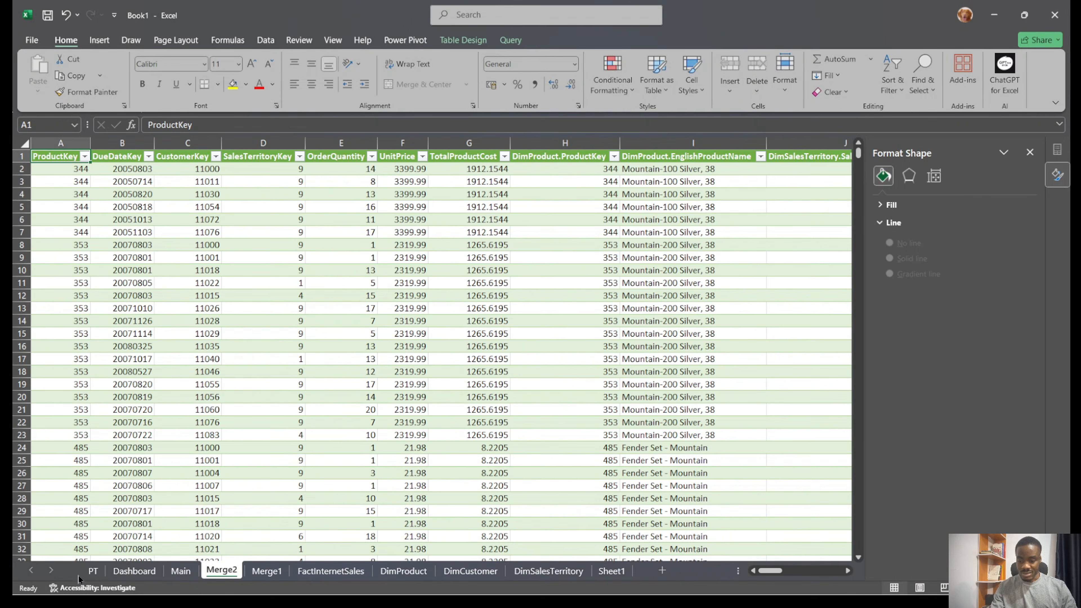
click(91, 571)
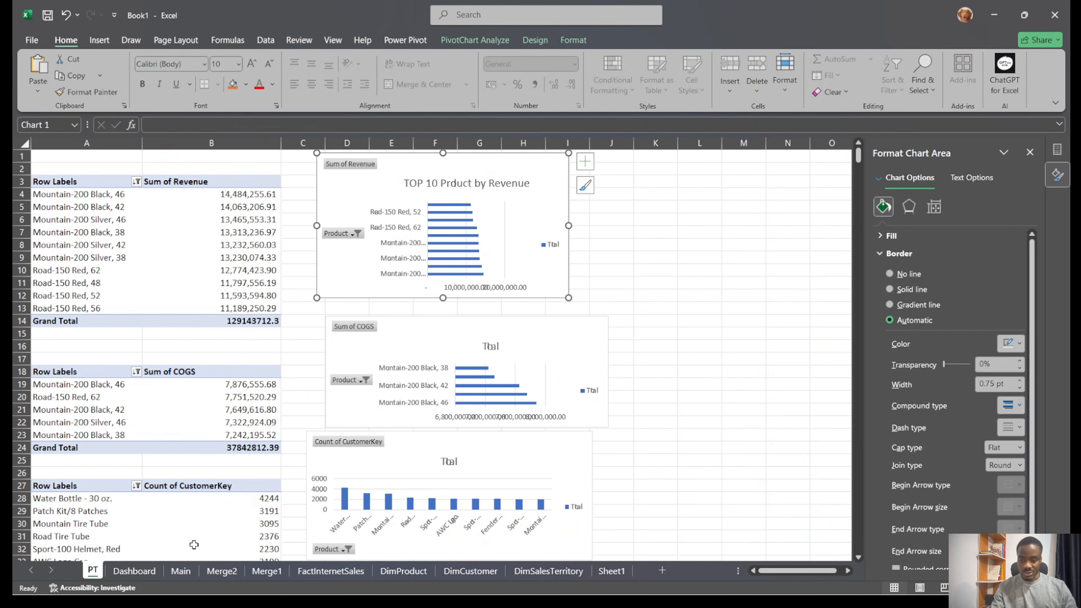
click(135, 570)
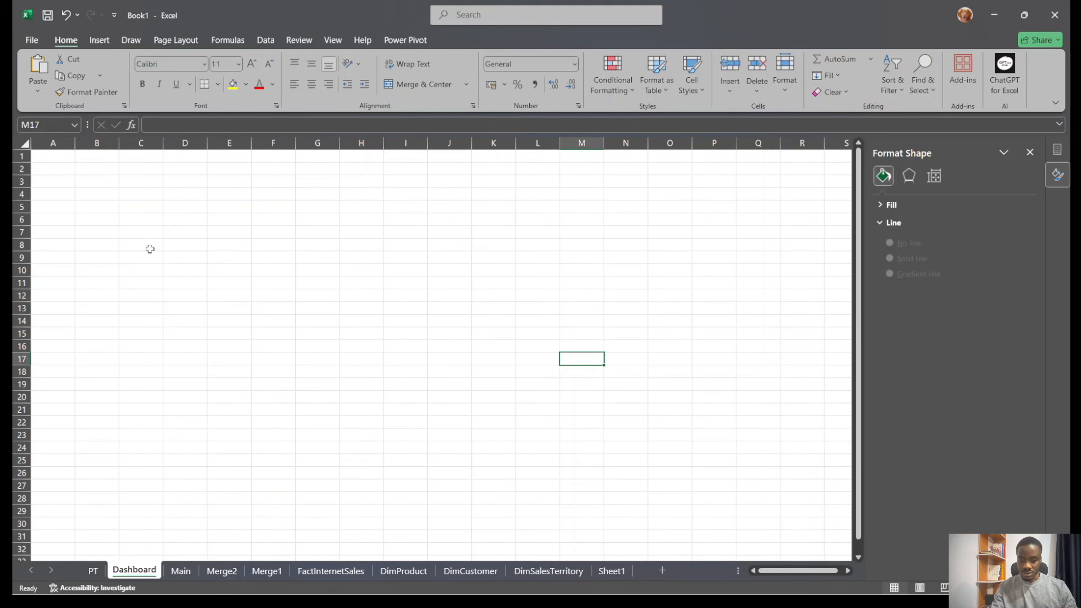
key(ctrl+v)
drag(646, 374, 195, 223)
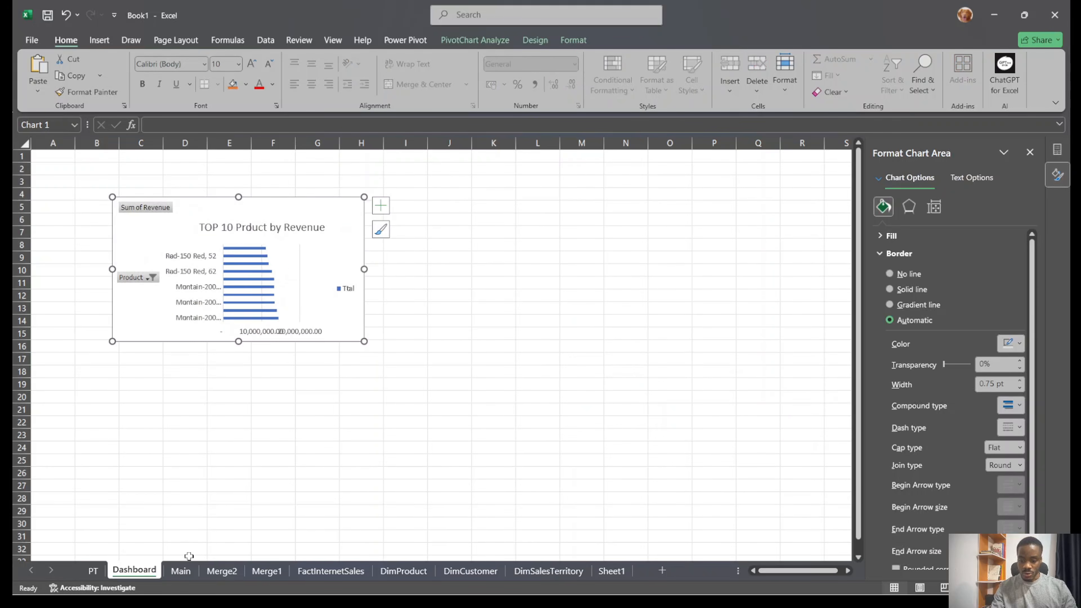
Copy the product customer-count column chart from PT to Dashboard and place it to the right of the revenue chart
click(88, 571)
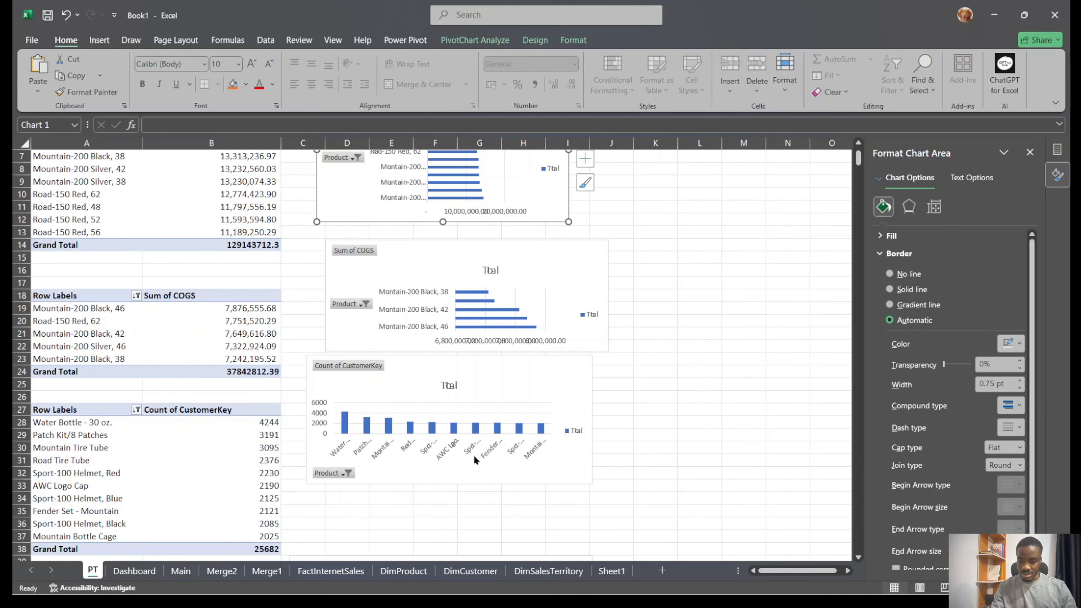
scroll(272, 424, down, 1)
click(535, 343)
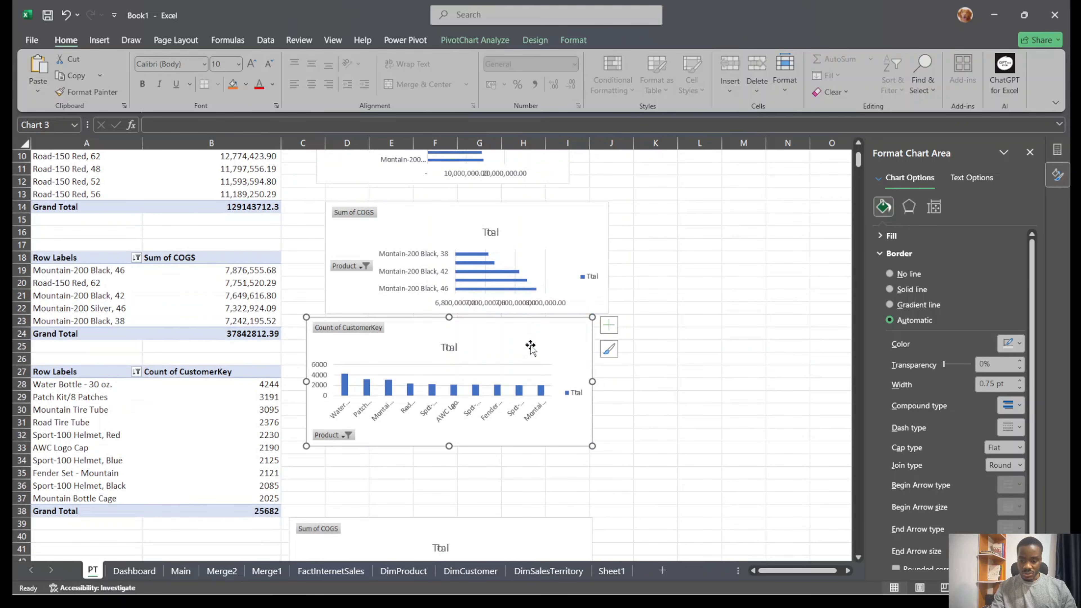
click(134, 571)
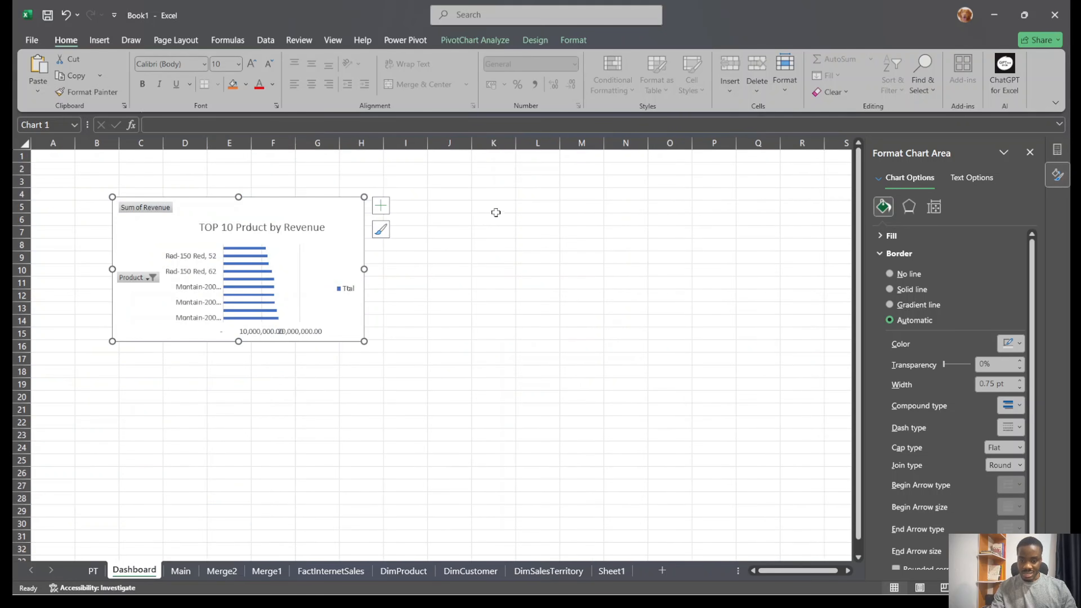
click(485, 205)
key(ctrl+v)
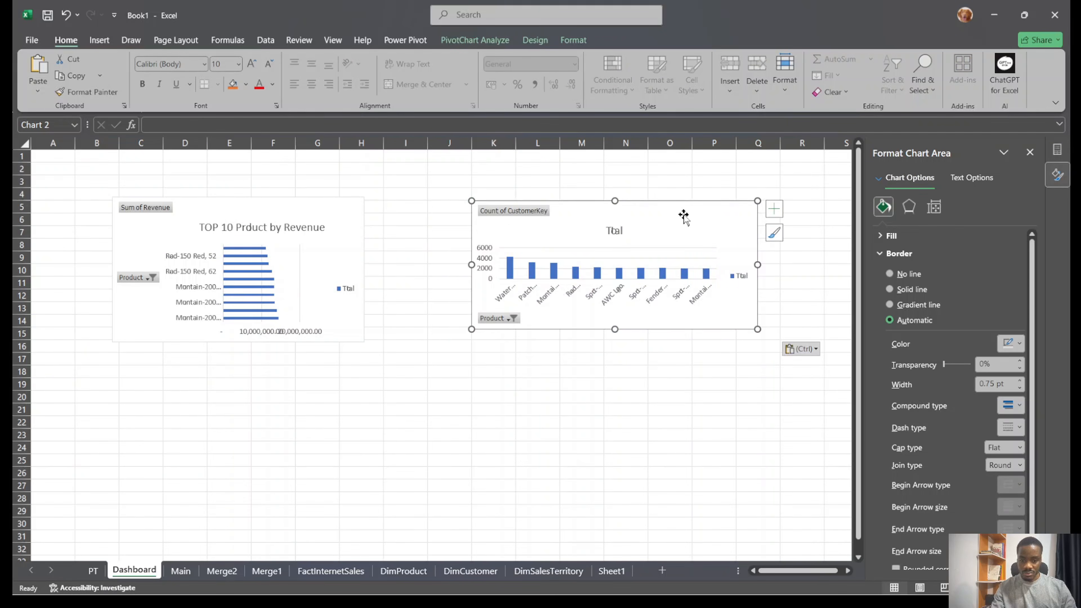
drag(683, 216, 644, 222)
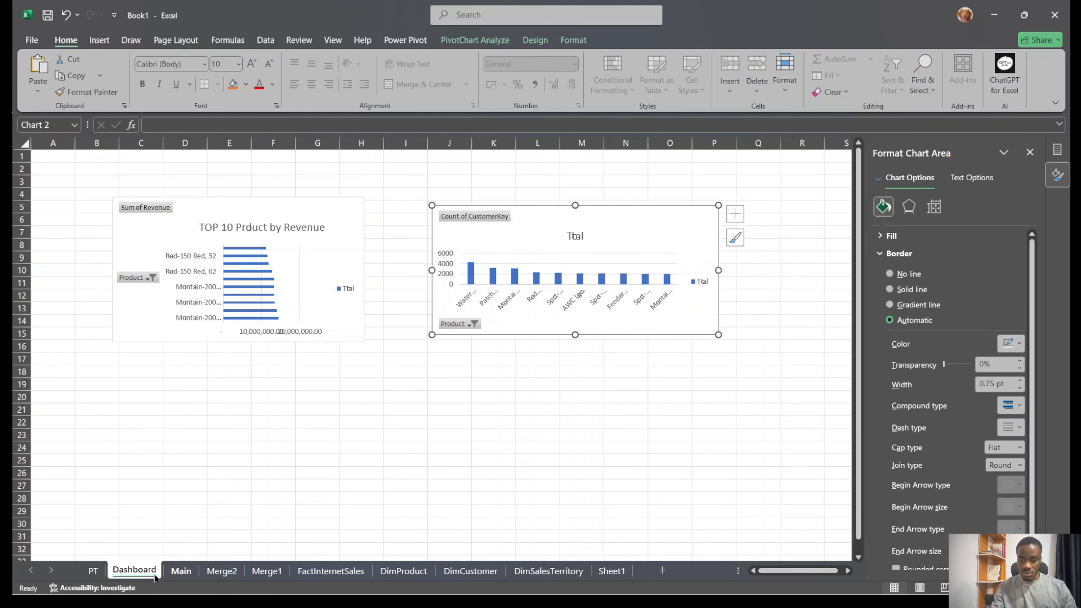
Copy the revenue by country bar chart from PT to the Dashboard sheet, placing it from cell D20 below the top 10 product chart
click(93, 571)
scroll(597, 322, down, 5)
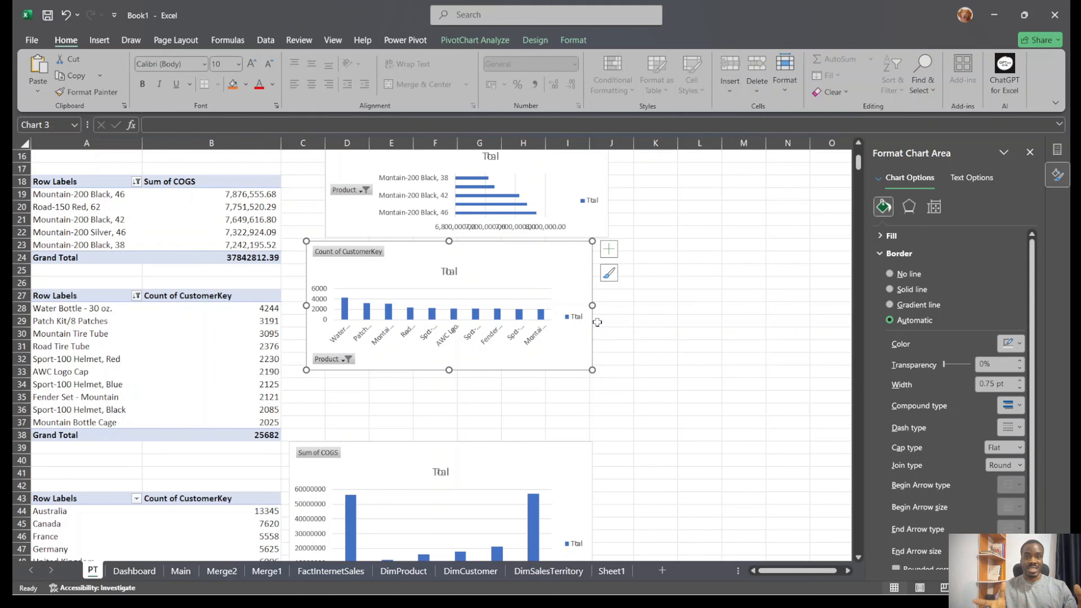
scroll(470, 342, down, 8)
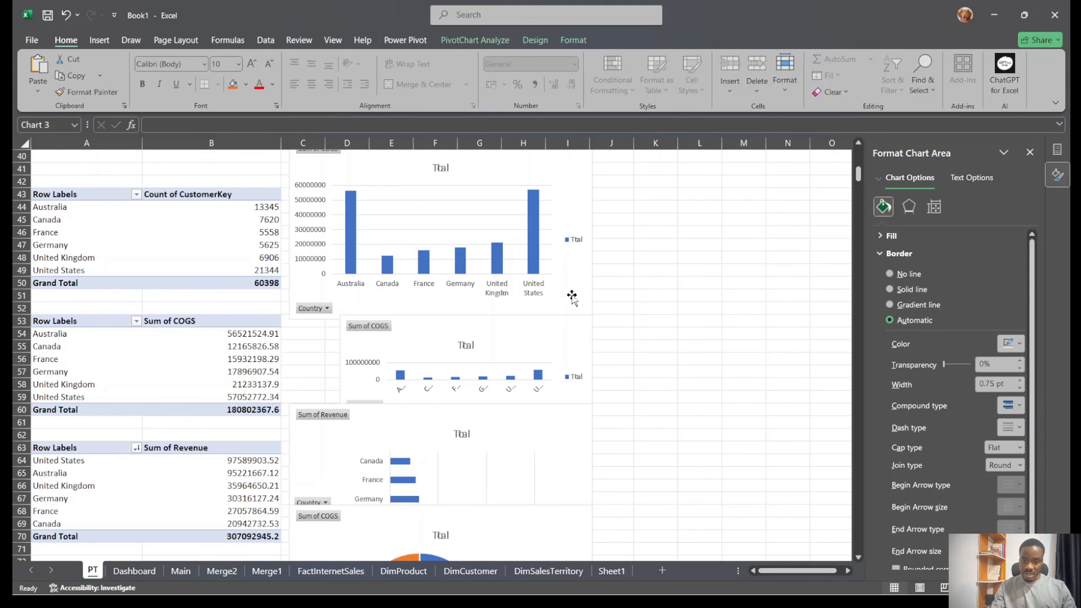
scroll(568, 283, up, 5)
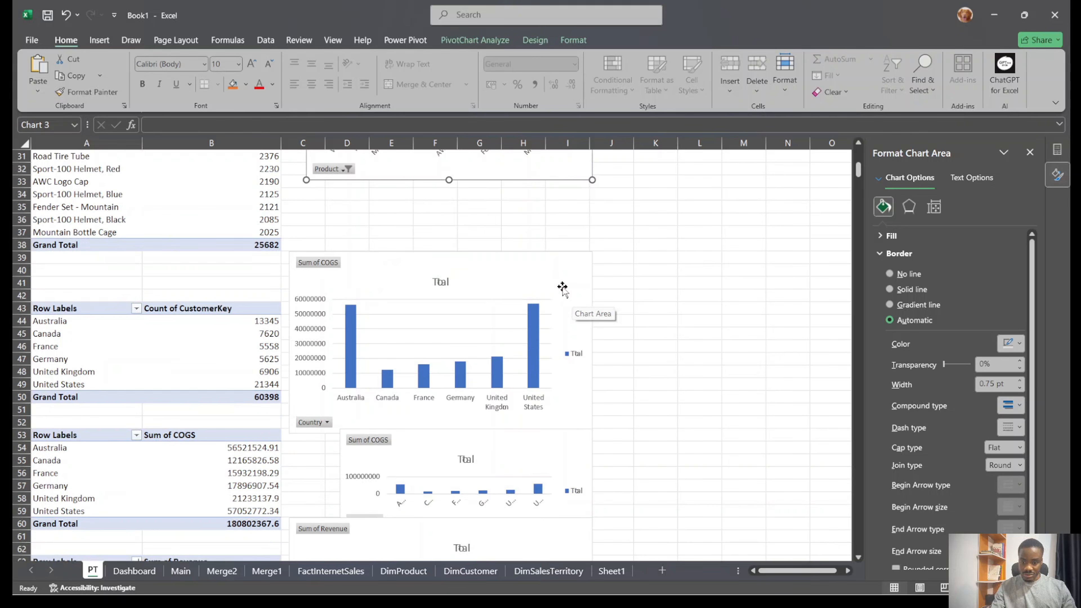
scroll(523, 324, up, 1)
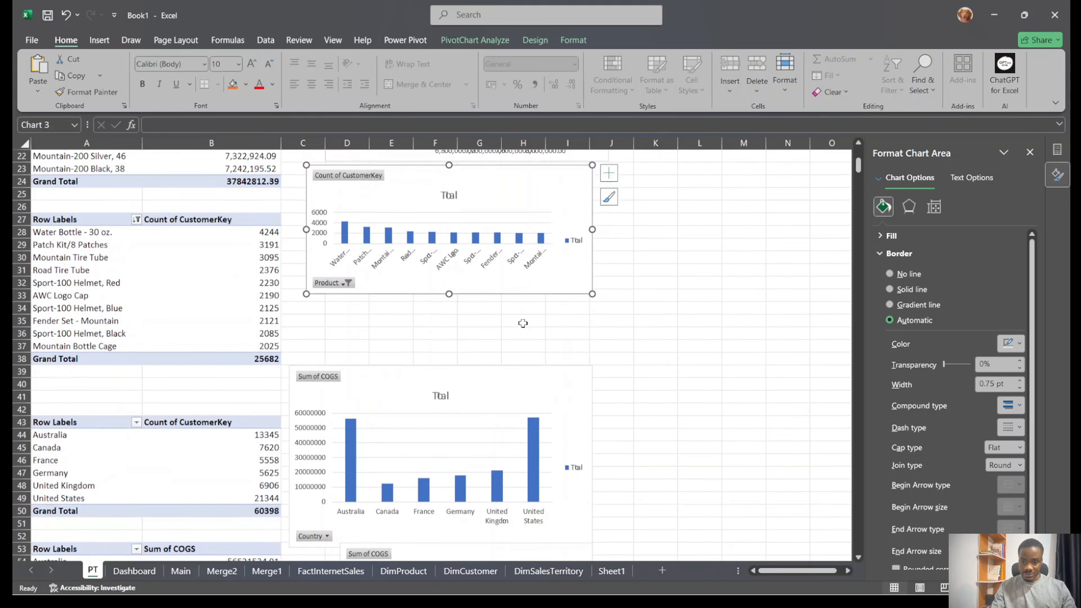
scroll(525, 328, down, 6)
scroll(524, 328, down, 1)
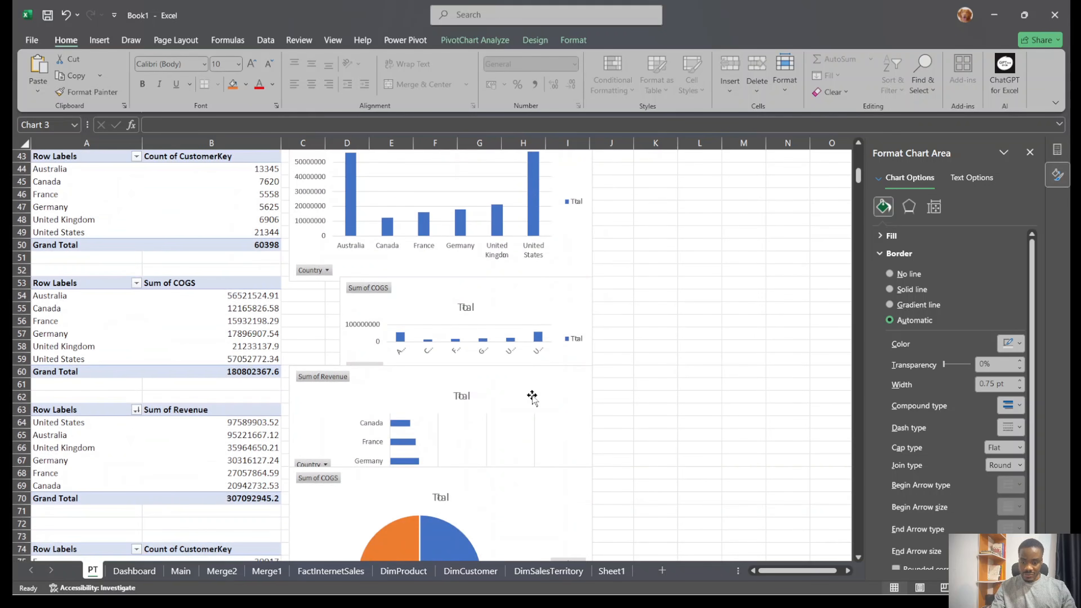
click(565, 401)
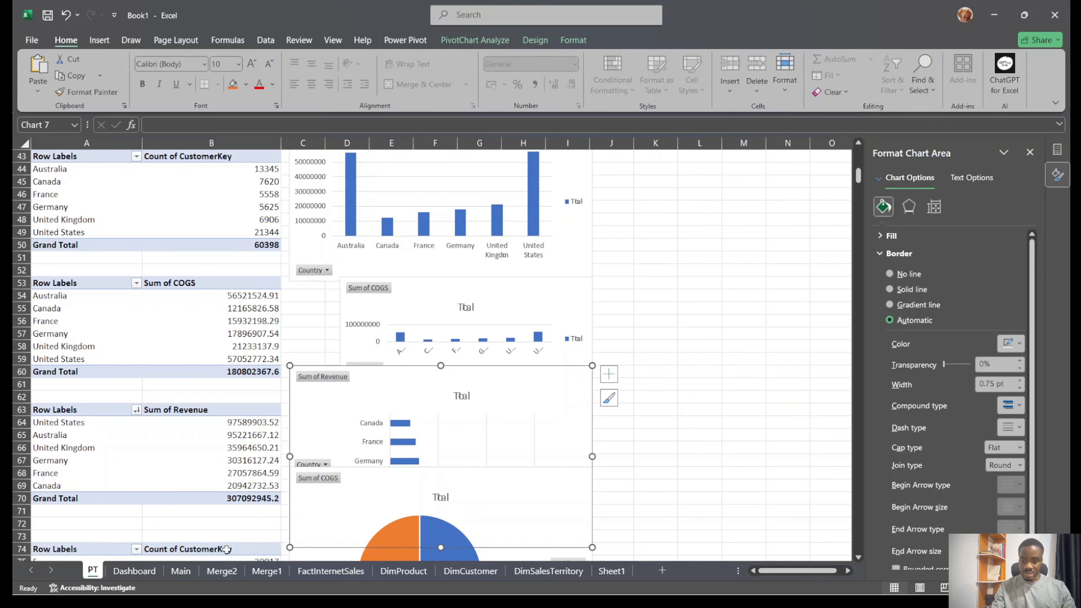
click(134, 570)
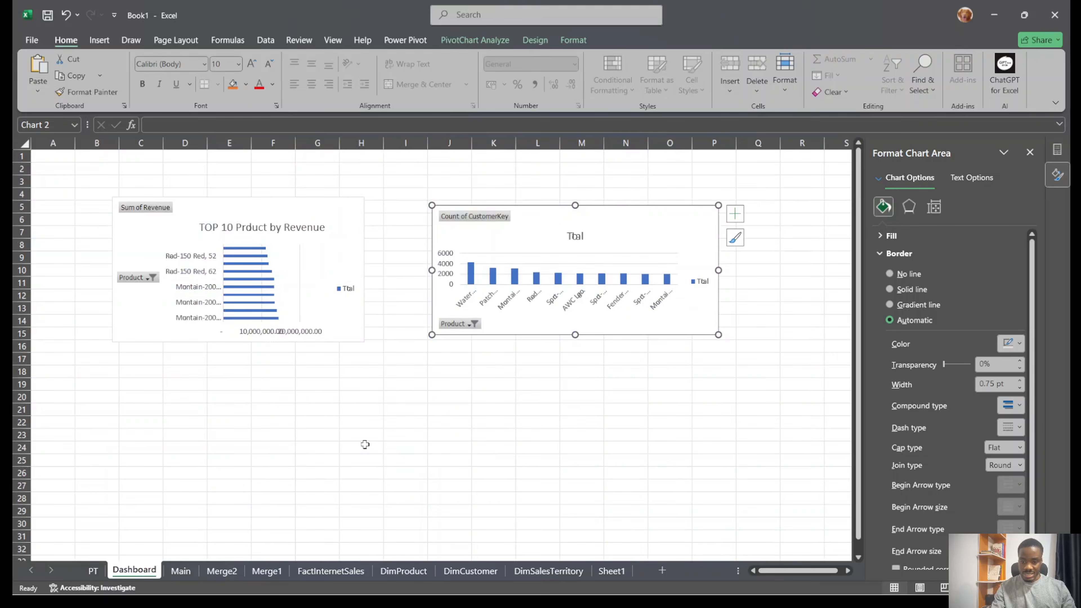
click(181, 401)
key(ctrl+v)
scroll(517, 409, down, 2)
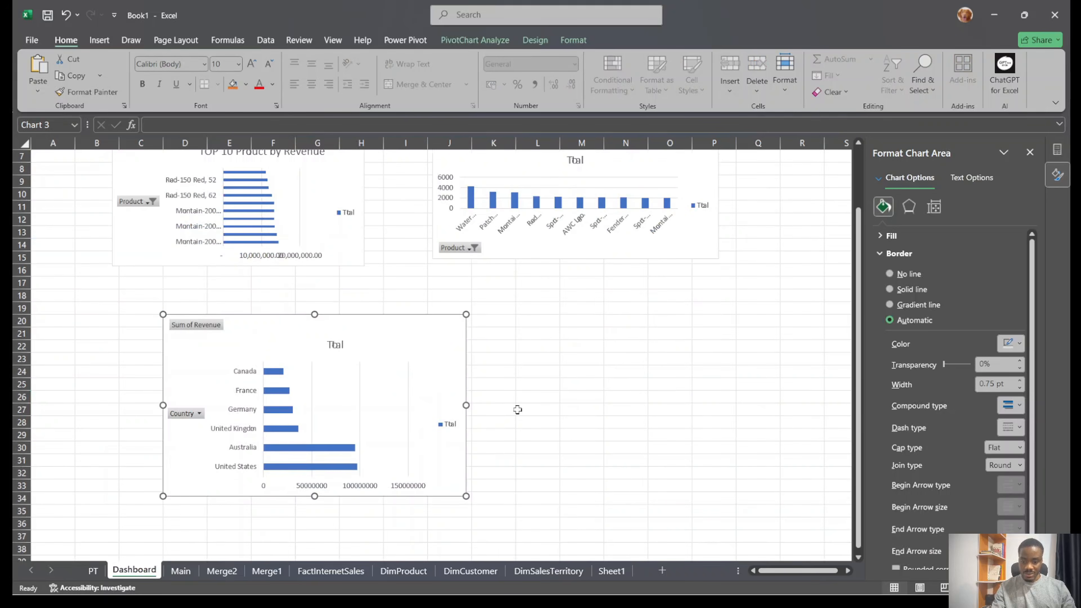
scroll(517, 410, down, 2)
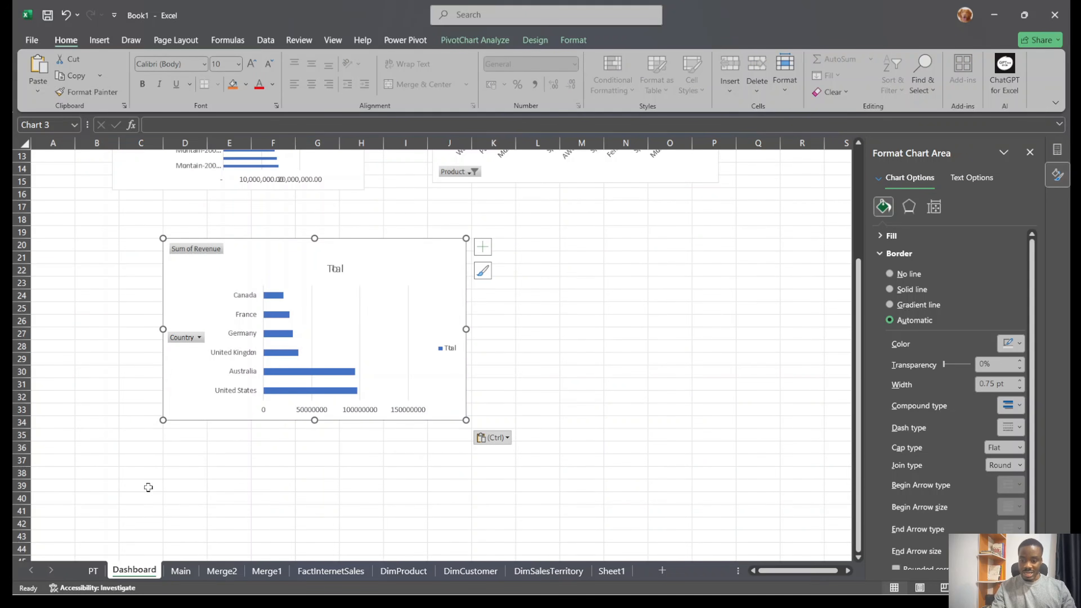
Examine the gender pivot tables and their pie and doughnut charts on PT to see which measure each chart shows
click(94, 570)
scroll(619, 341, down, 10)
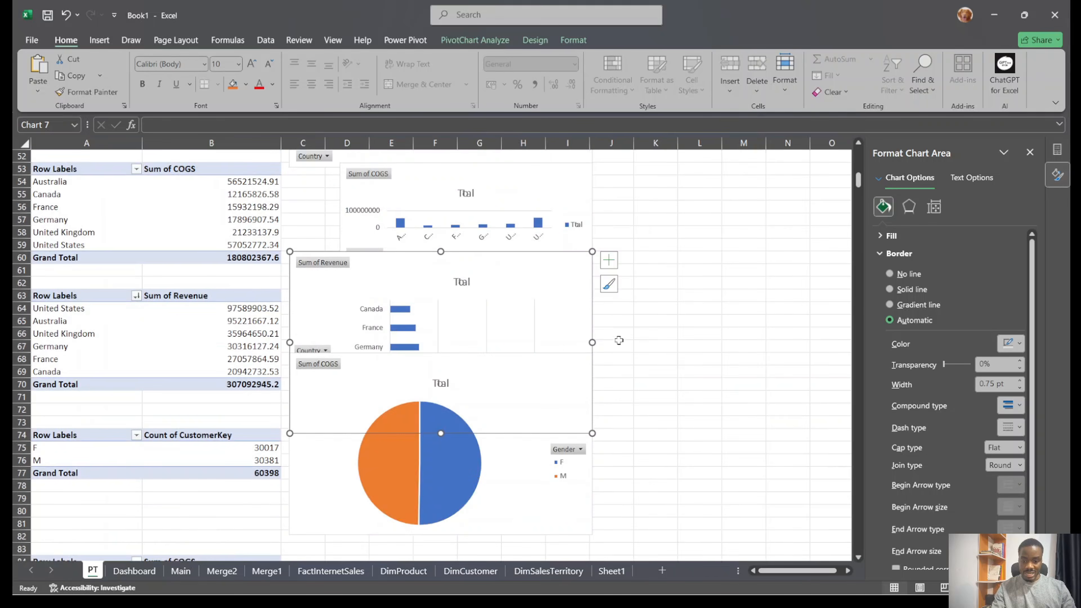
click(565, 380)
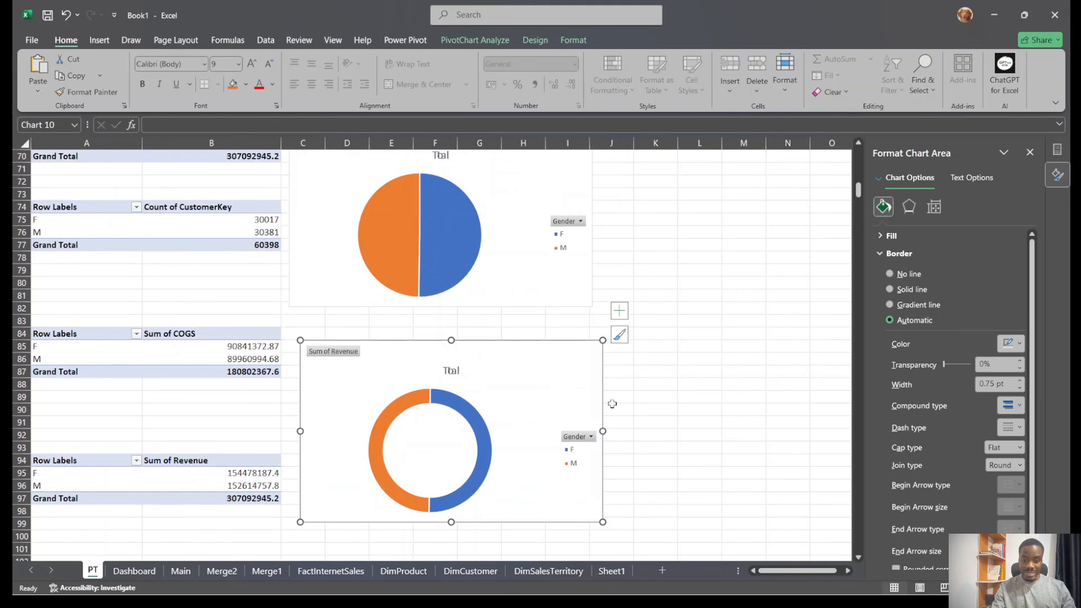
click(620, 310)
scroll(502, 344, down, 4)
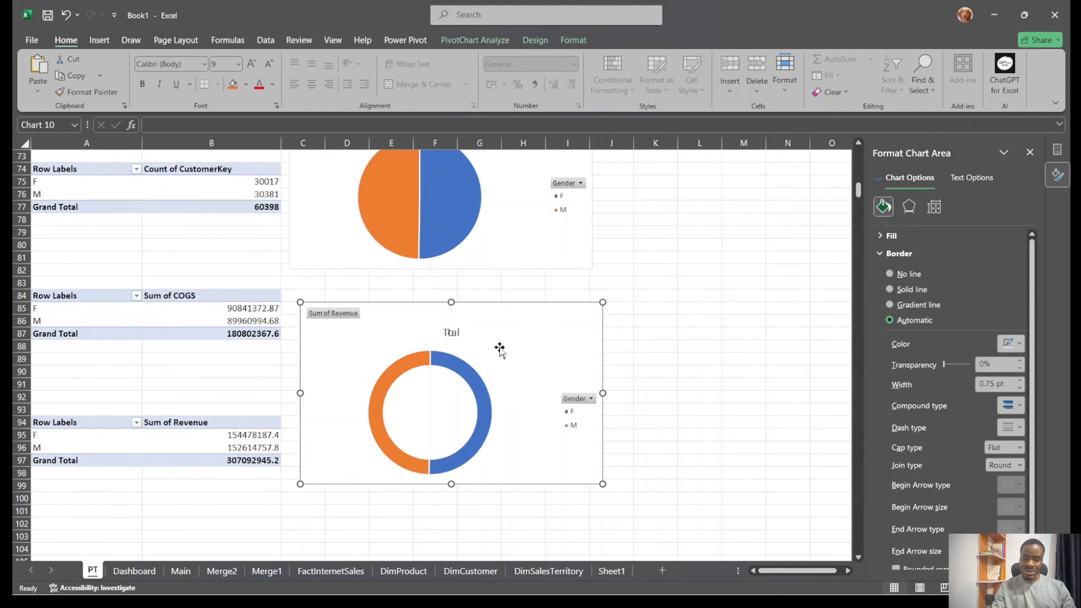
scroll(507, 344, up, 1)
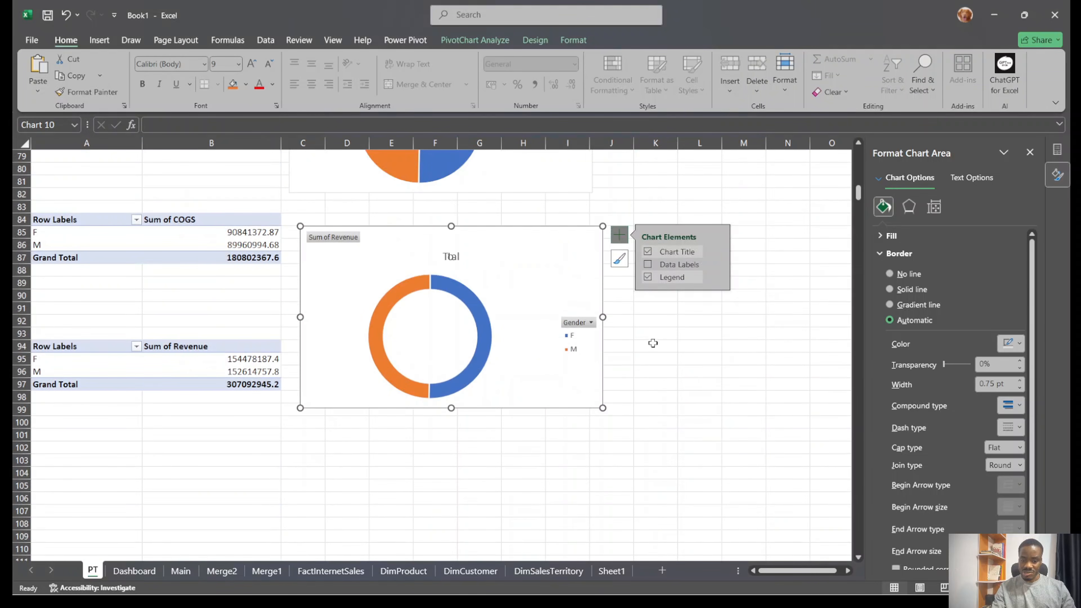
click(217, 366)
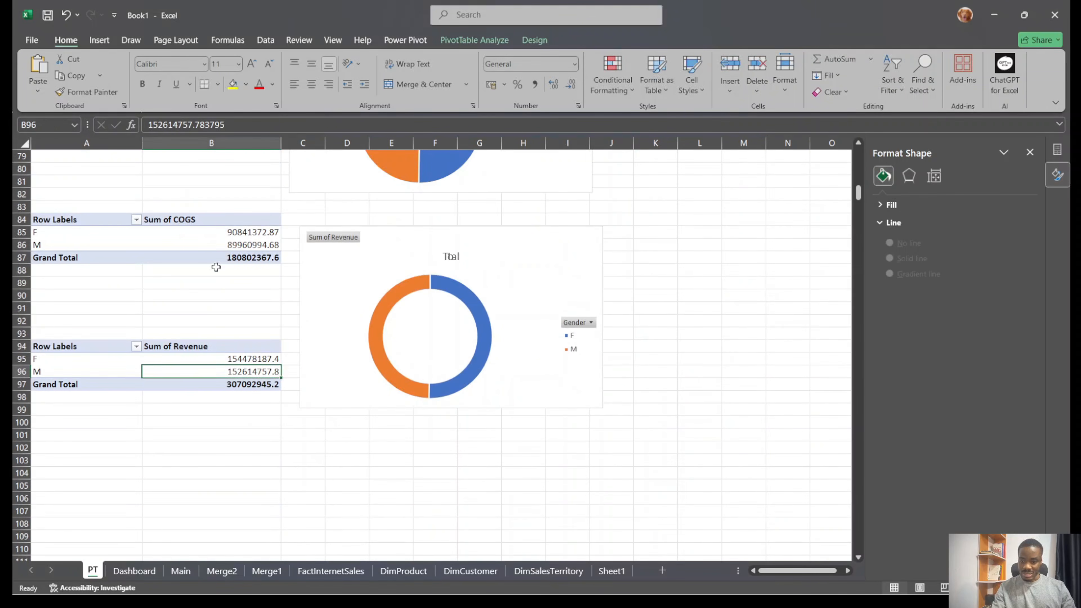
scroll(218, 247, up, 4)
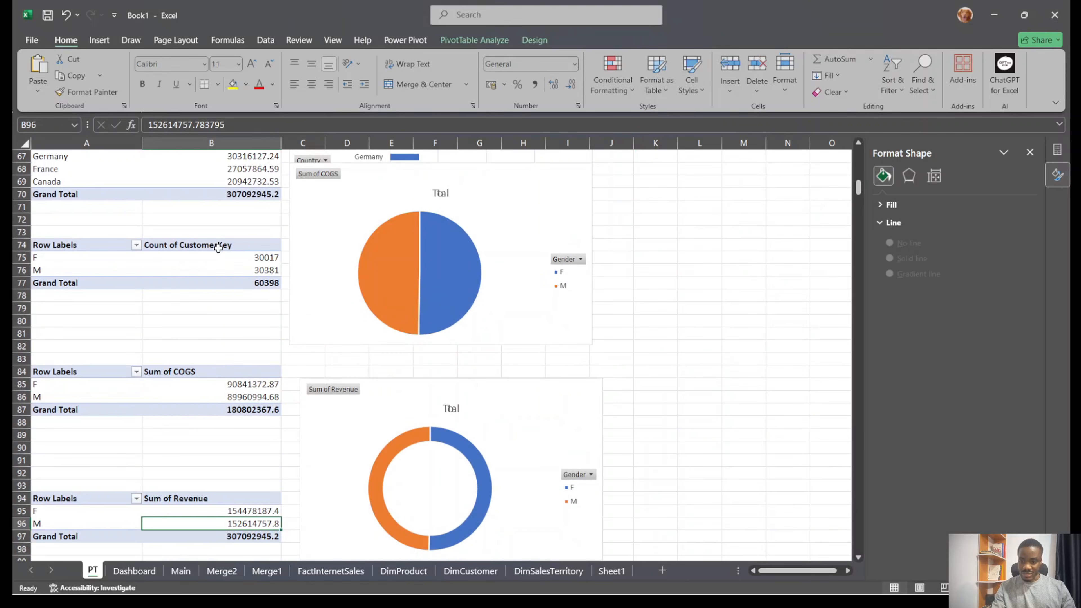
click(226, 269)
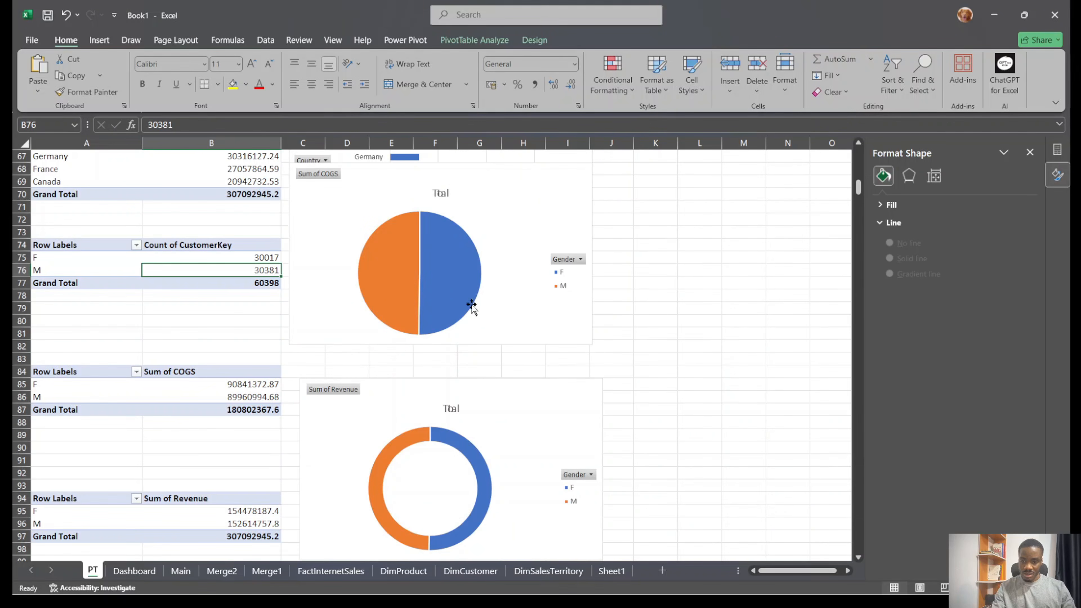
scroll(485, 362, down, 7)
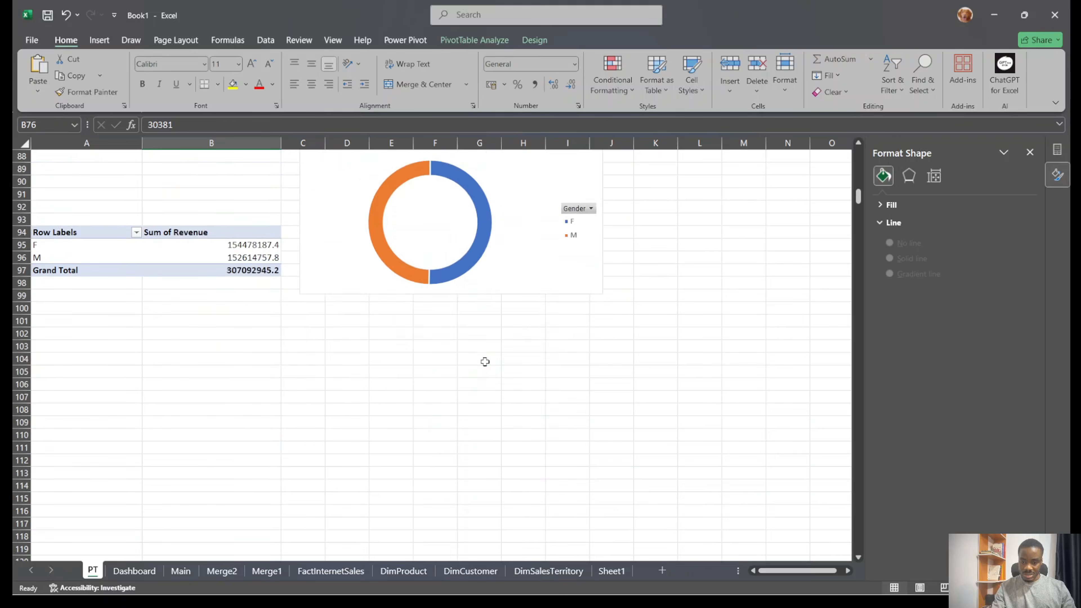
scroll(485, 362, up, 10)
scroll(485, 362, up, 4)
scroll(485, 362, down, 3)
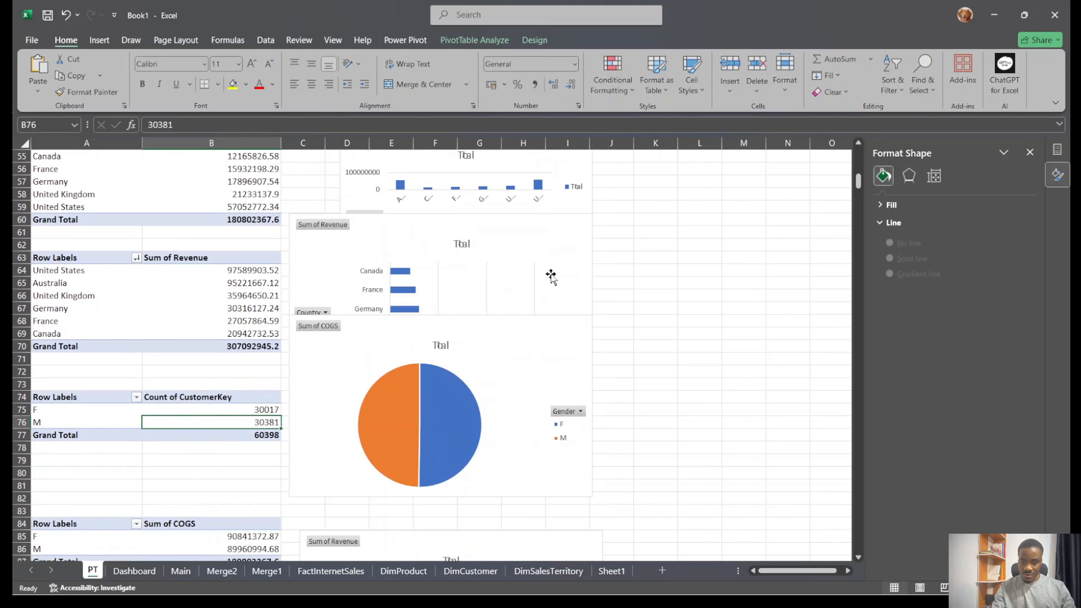
Move the country revenue chart aside on PT and insert a doughnut PivotChart from the gender customer-count pivot table
drag(551, 277, 723, 277)
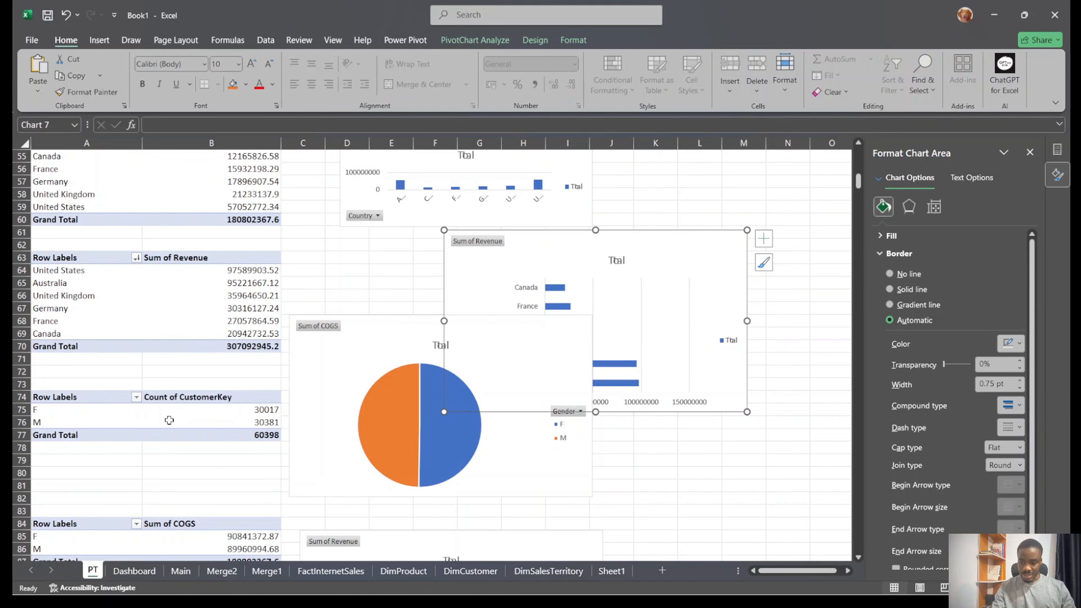
click(191, 423)
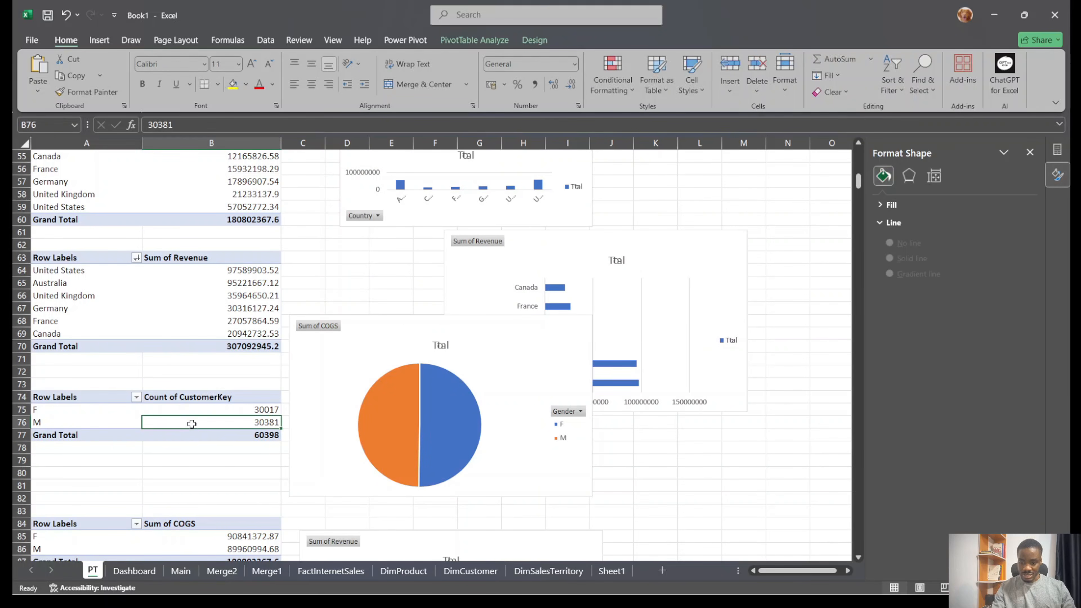
click(449, 38)
click(836, 77)
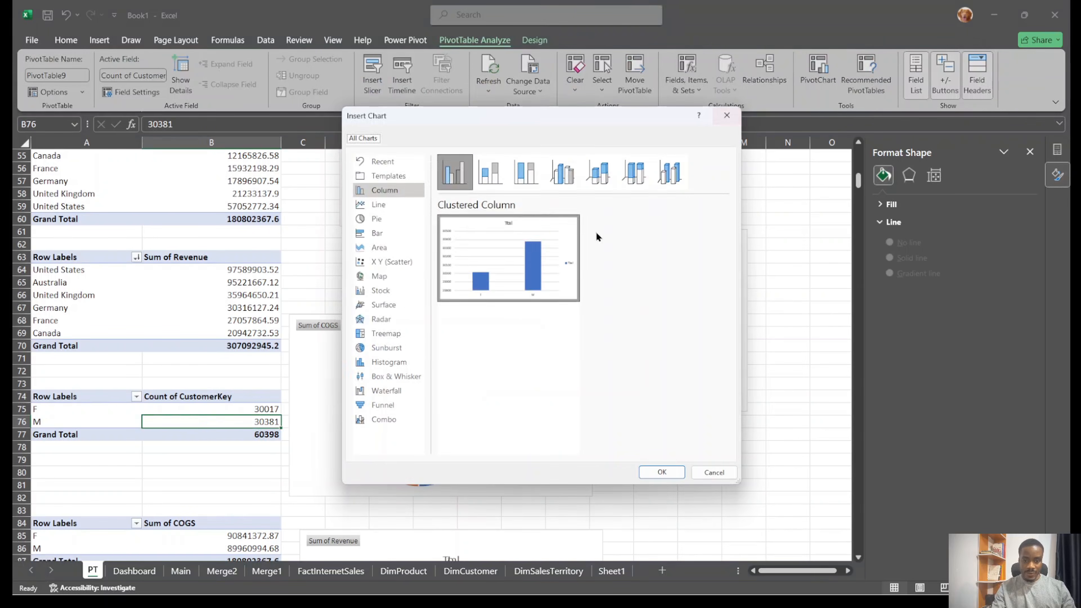
click(389, 214)
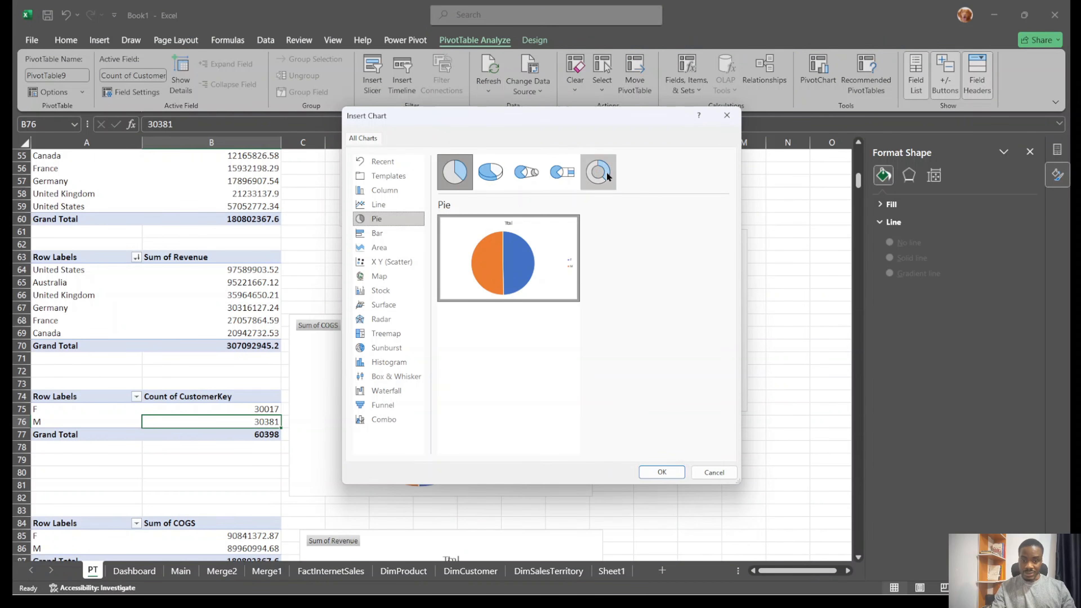
click(598, 171)
click(660, 470)
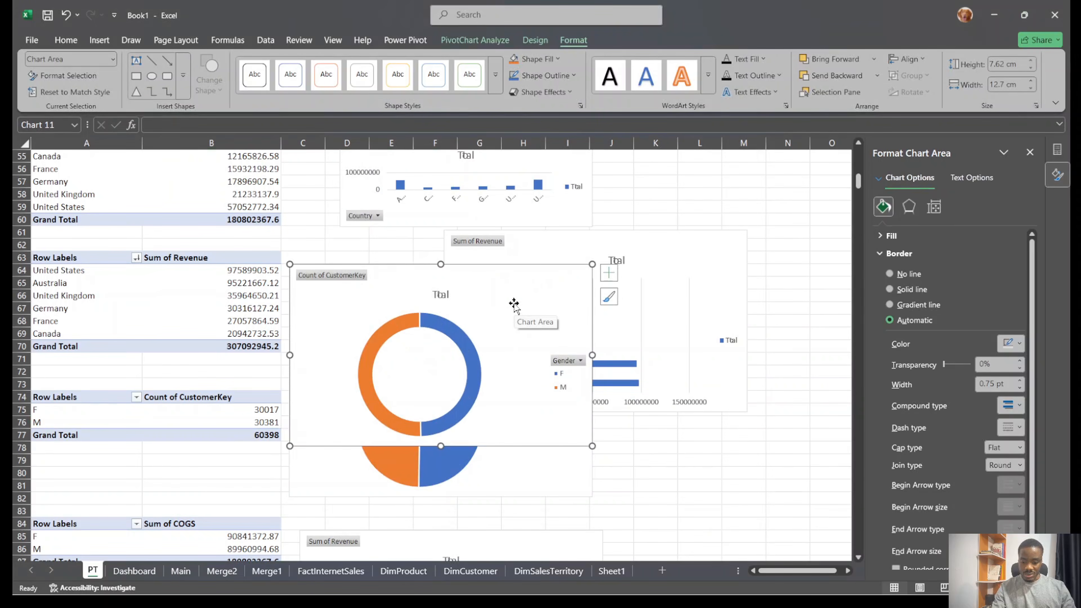
Copy the gender customer-count doughnut chart to the Dashboard sheet and place it to the right of the country revenue chart
click(134, 571)
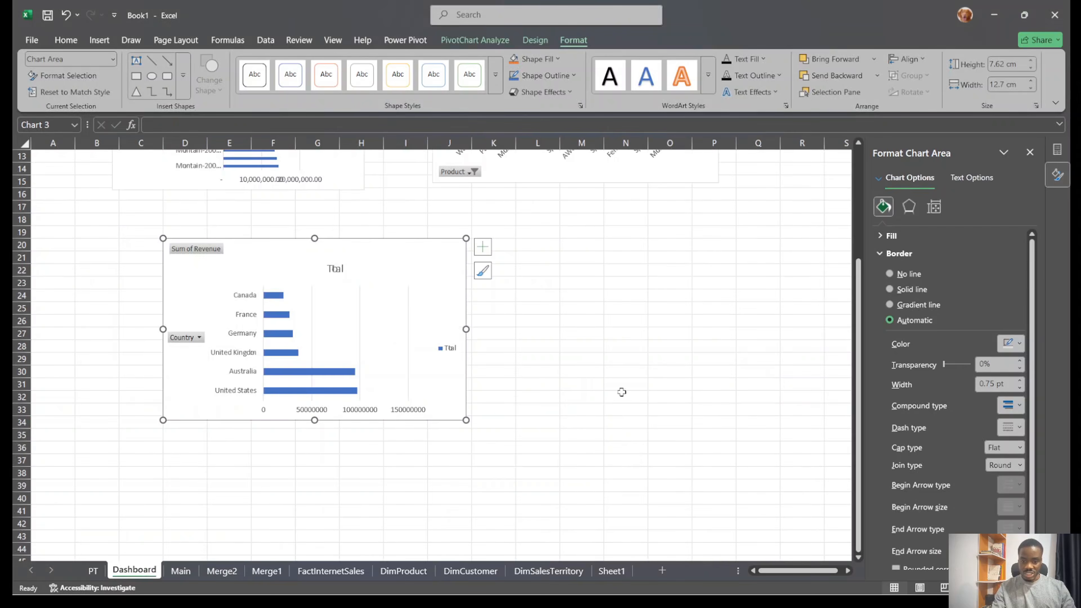
click(574, 265)
key(ctrl+v)
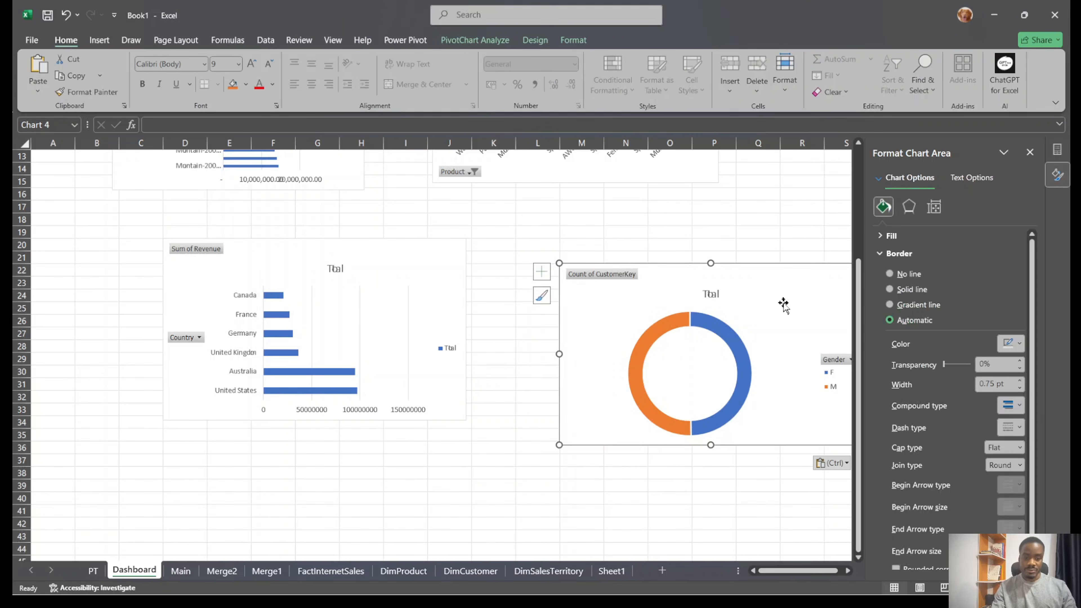
drag(779, 302, 743, 285)
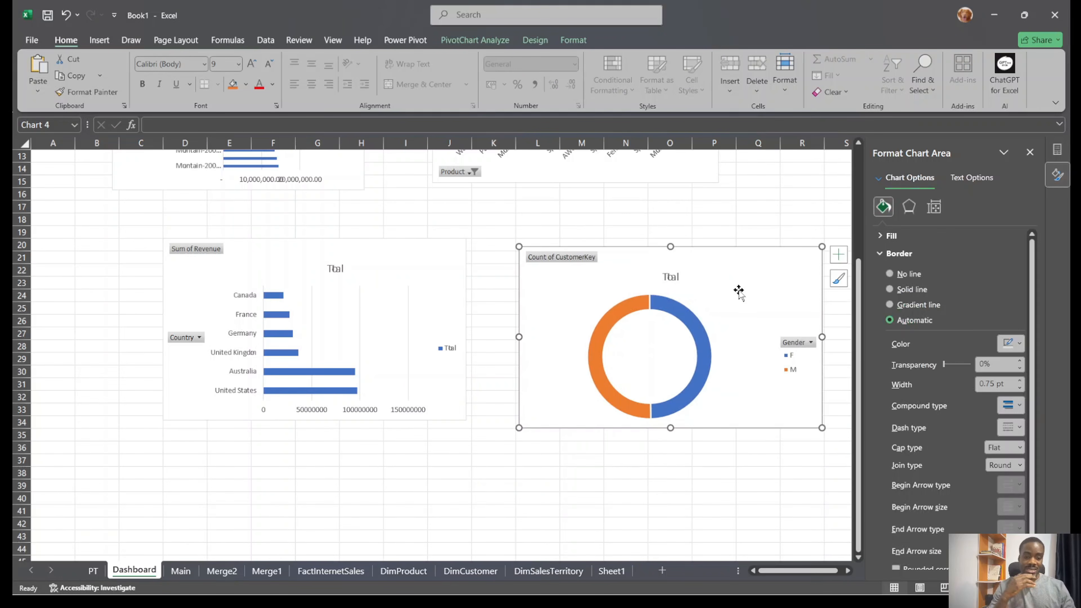
Move the doughnut and country revenue charts up directly below the two product charts, and close the chart formatting and field panes
scroll(658, 269, up, 4)
drag(772, 426, 740, 389)
drag(452, 415, 417, 378)
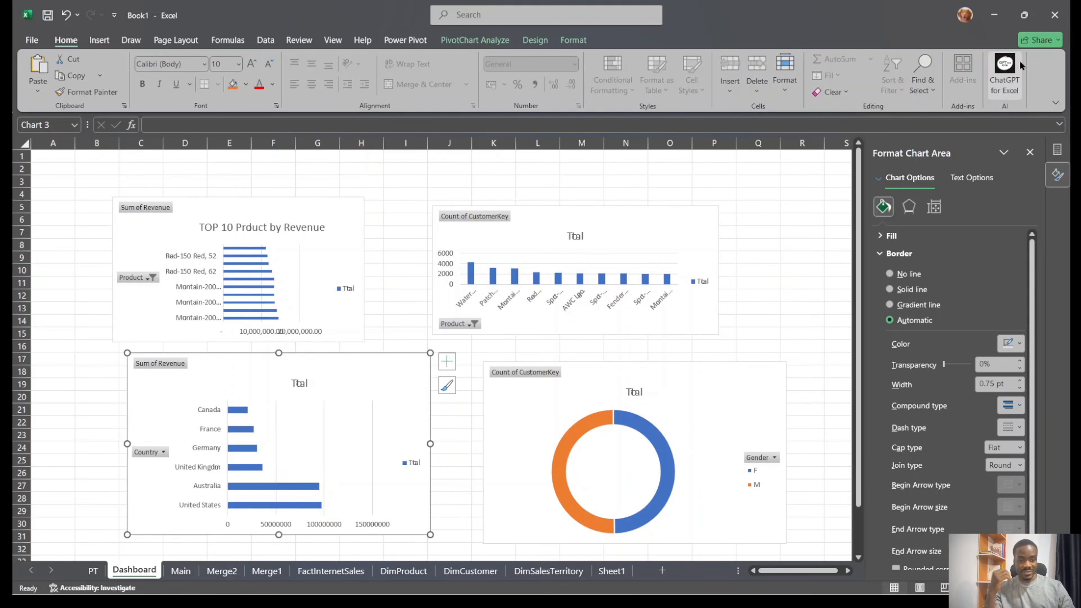
click(1030, 152)
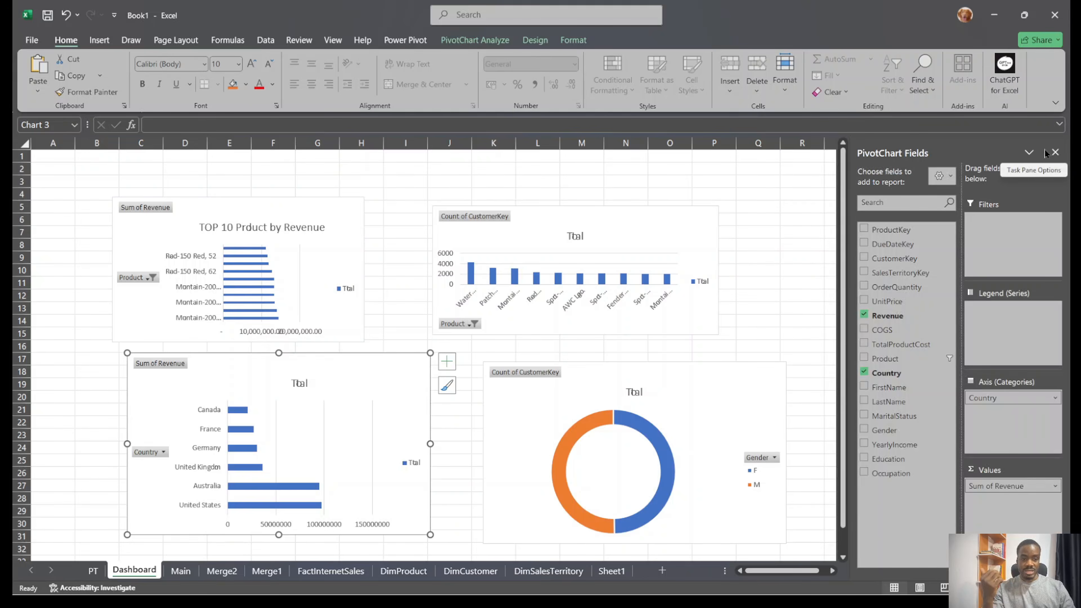
click(1053, 153)
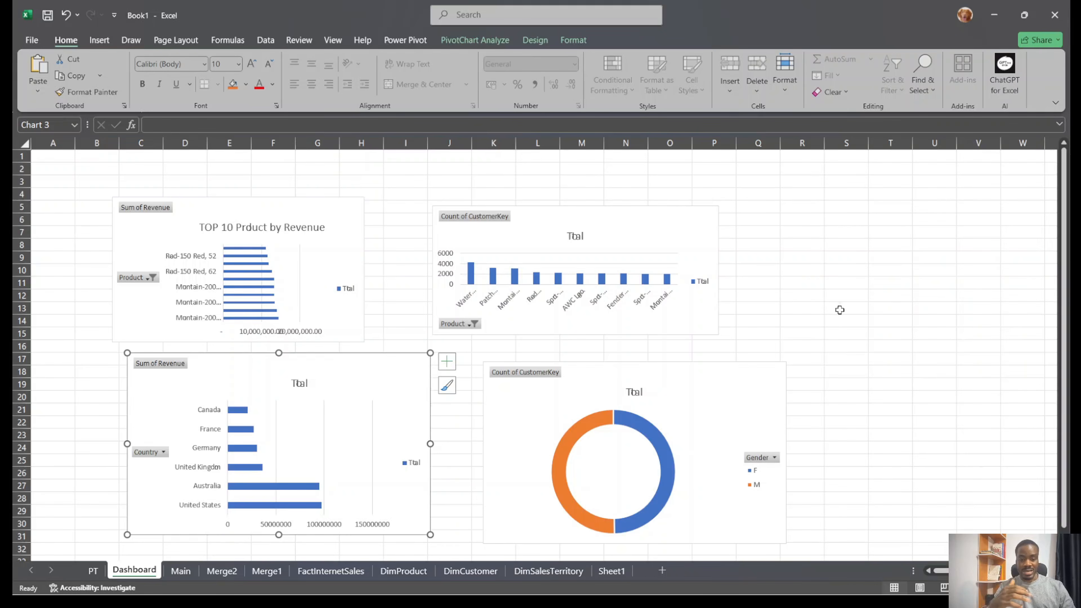
Reposition and heighten the product customer-count chart to cover about rows 4 to 15, and shift the doughnut chart left beneath it
drag(694, 214, 709, 194)
drag(734, 314, 732, 343)
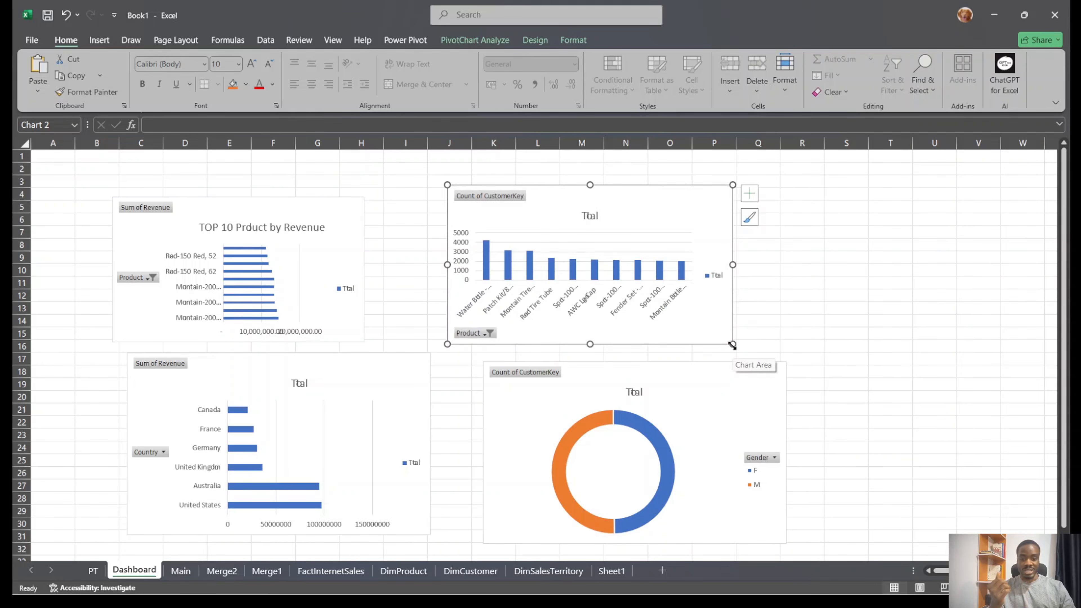
drag(739, 406, 690, 404)
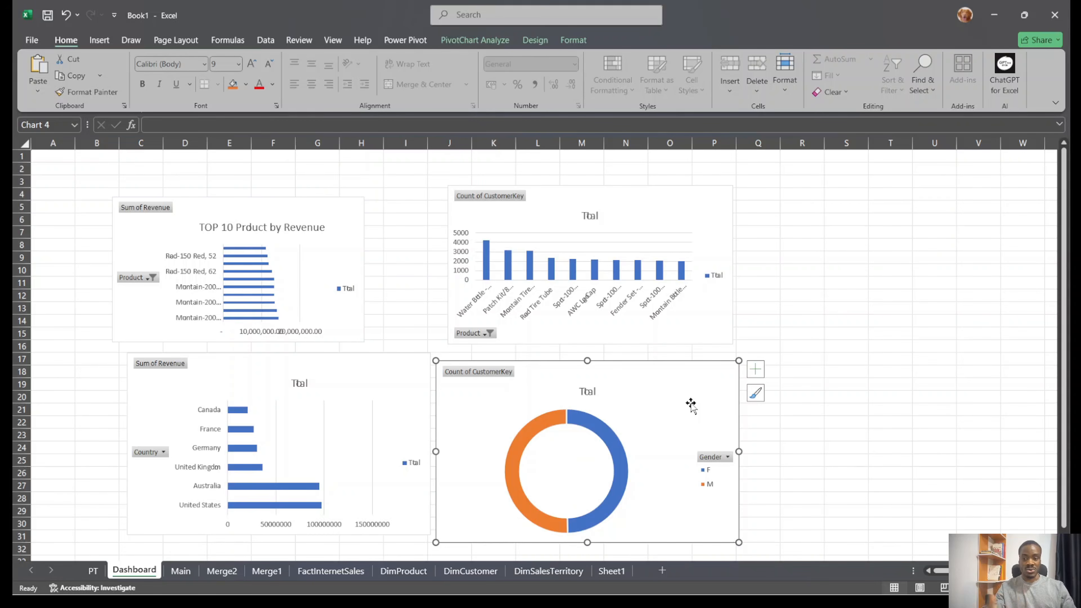
Move the top 10 product by revenue chart right to sit beside the product customer-count chart
click(360, 220)
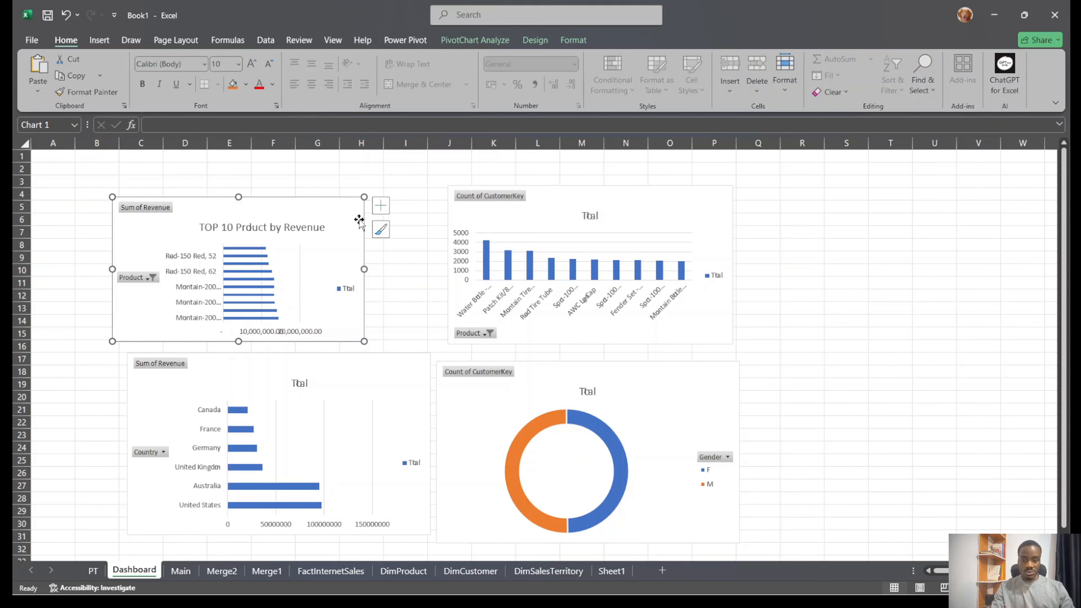
drag(357, 213, 409, 204)
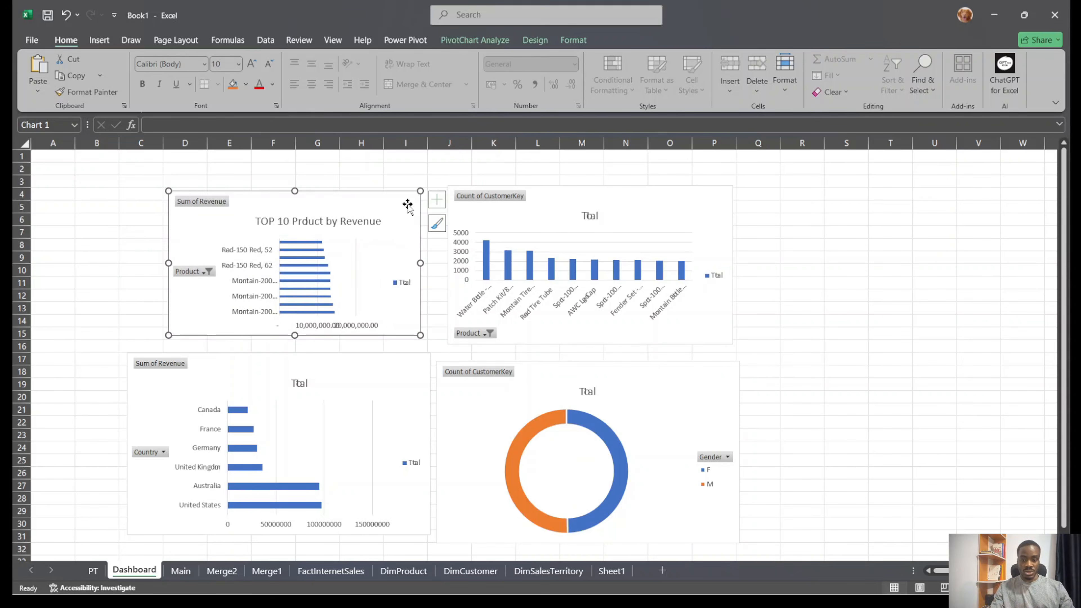
click(407, 170)
click(901, 192)
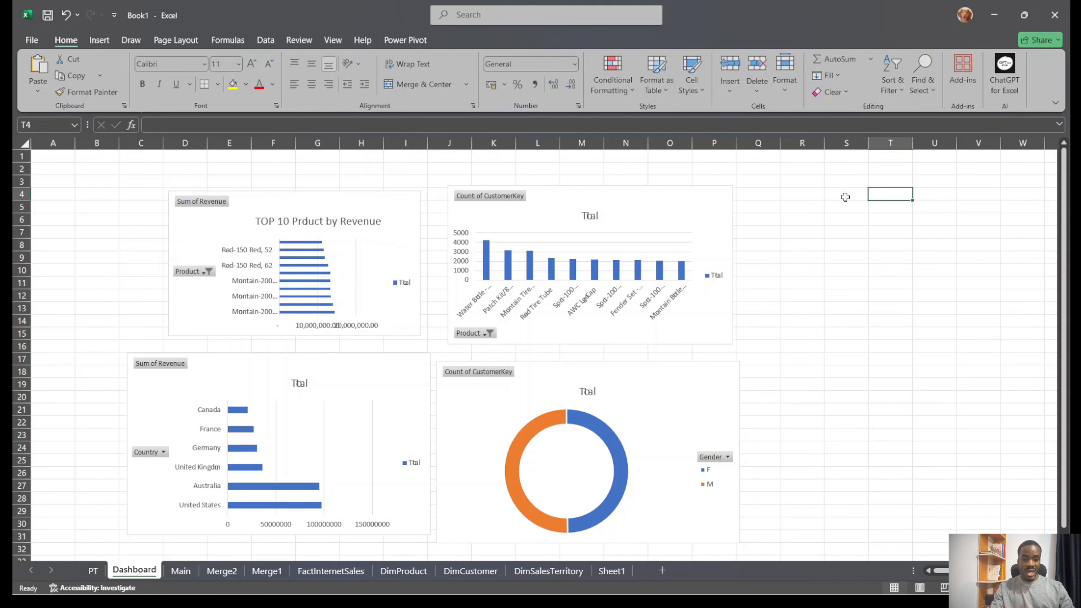
drag(844, 197, 947, 313)
click(1002, 313)
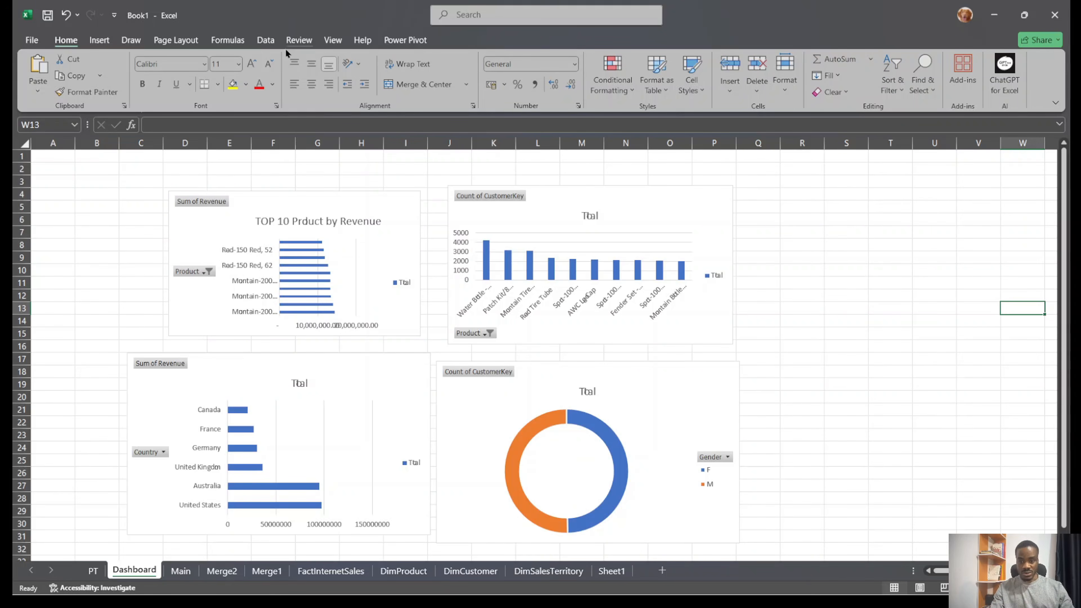
Hide the gridlines on the Dashboard sheet
click(332, 40)
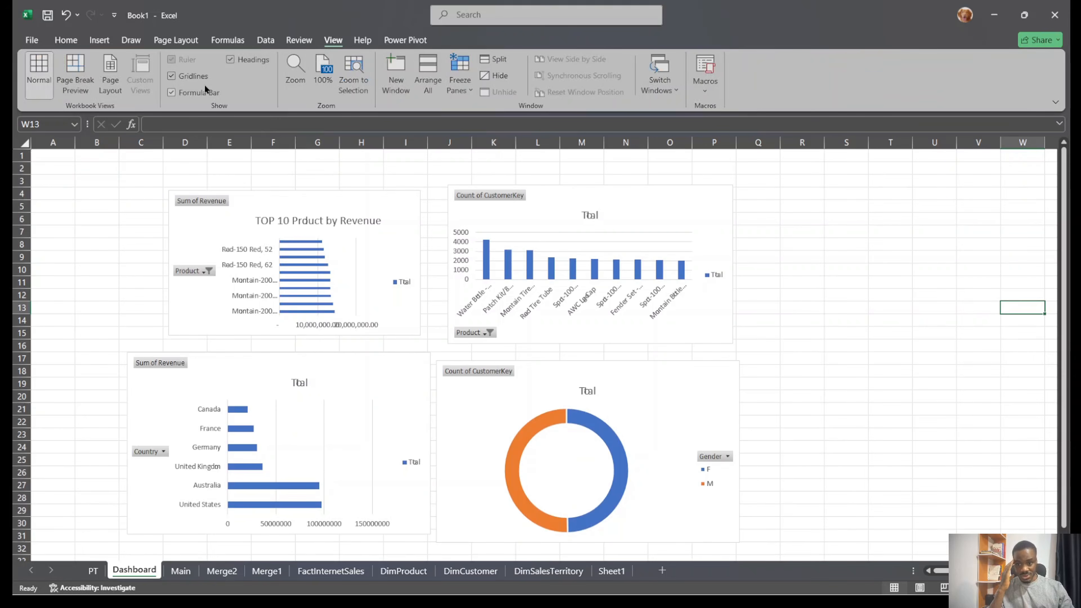
click(197, 76)
click(846, 249)
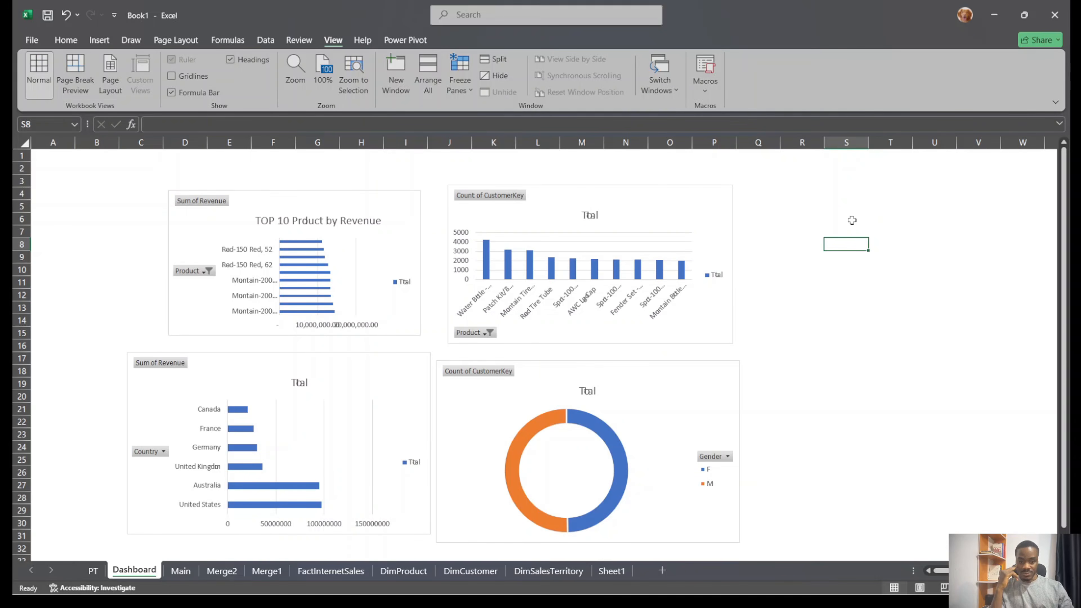
Move the product customer-count chart farther right and nudge the top 10 product by revenue chart slightly upward
drag(695, 201, 783, 200)
mouse_move(410, 208)
mouse_down()
mouse_move(446, 207)
mouse_move(409, 199)
mouse_up()
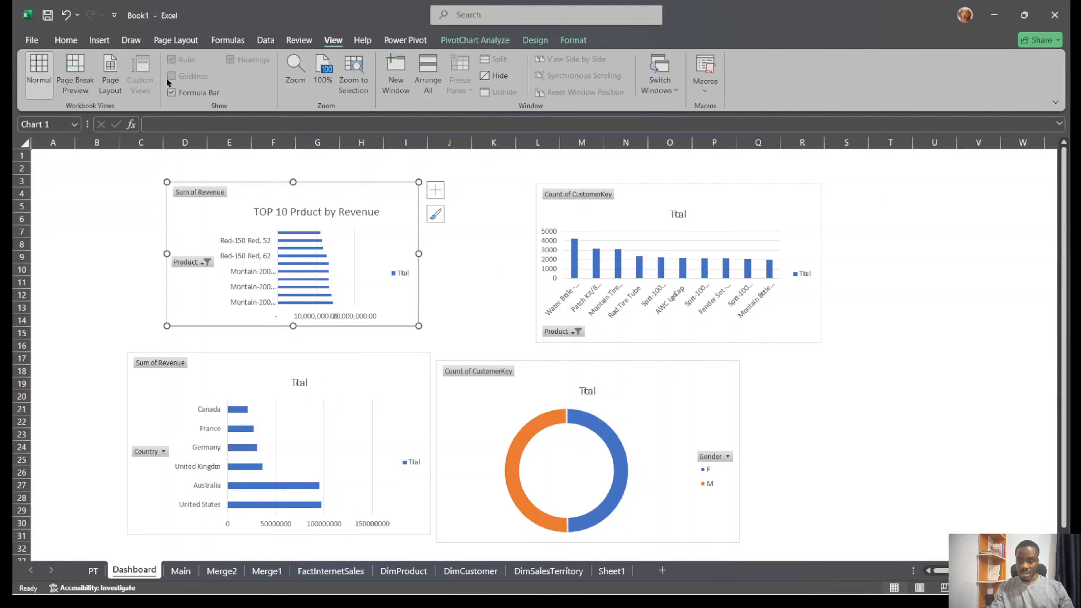
Hide the row and column headings on the Dashboard sheet
click(136, 192)
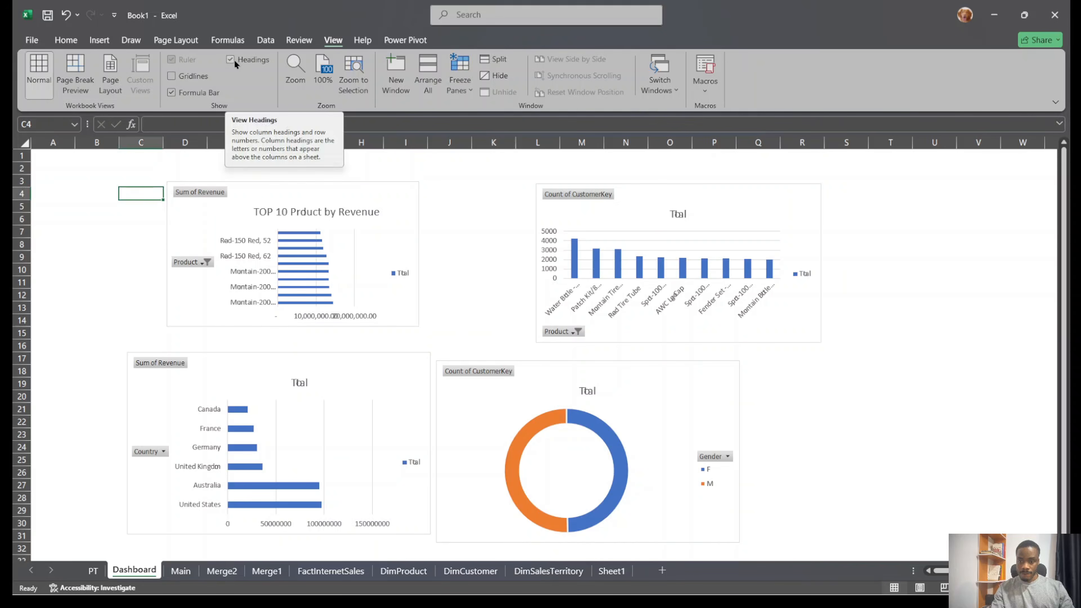
click(230, 59)
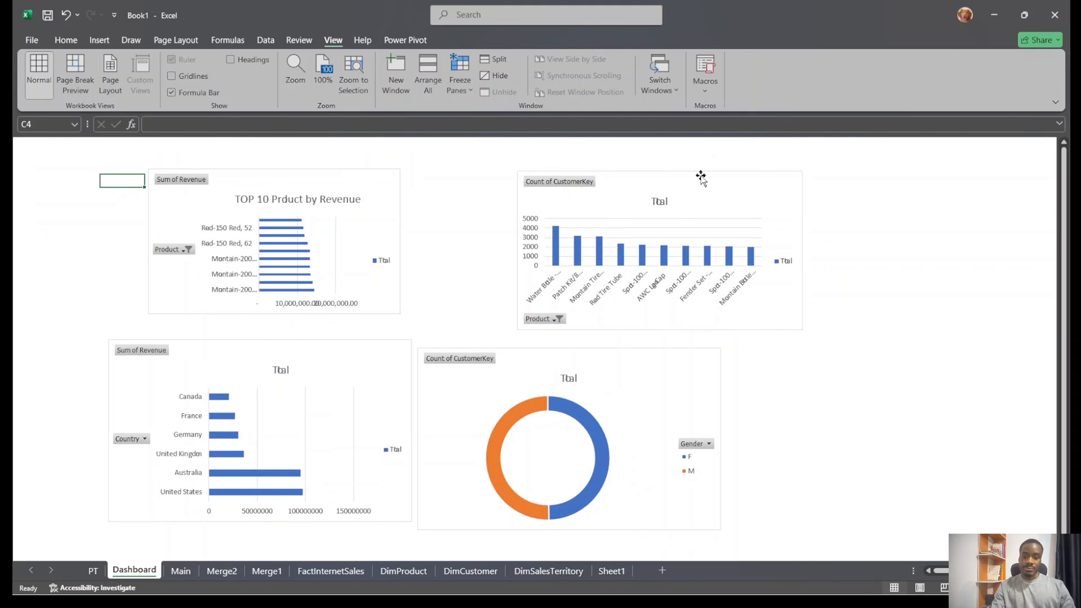
click(914, 206)
Shift the top 10 product by revenue chart and the country revenue chart below it slightly to the left
drag(380, 197, 365, 199)
drag(396, 363, 383, 356)
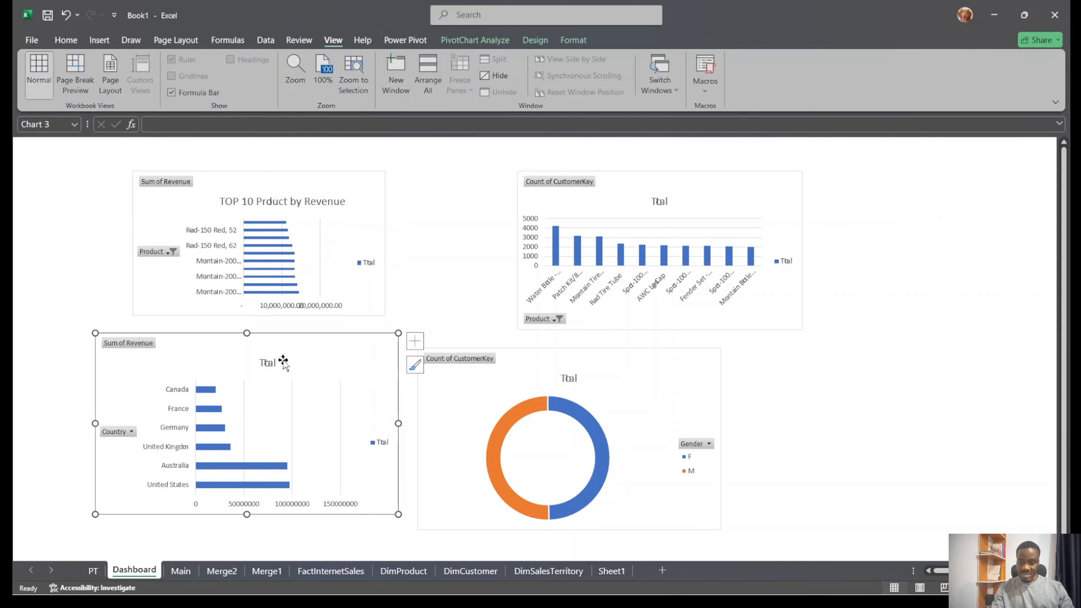
click(266, 362)
key(Delete)
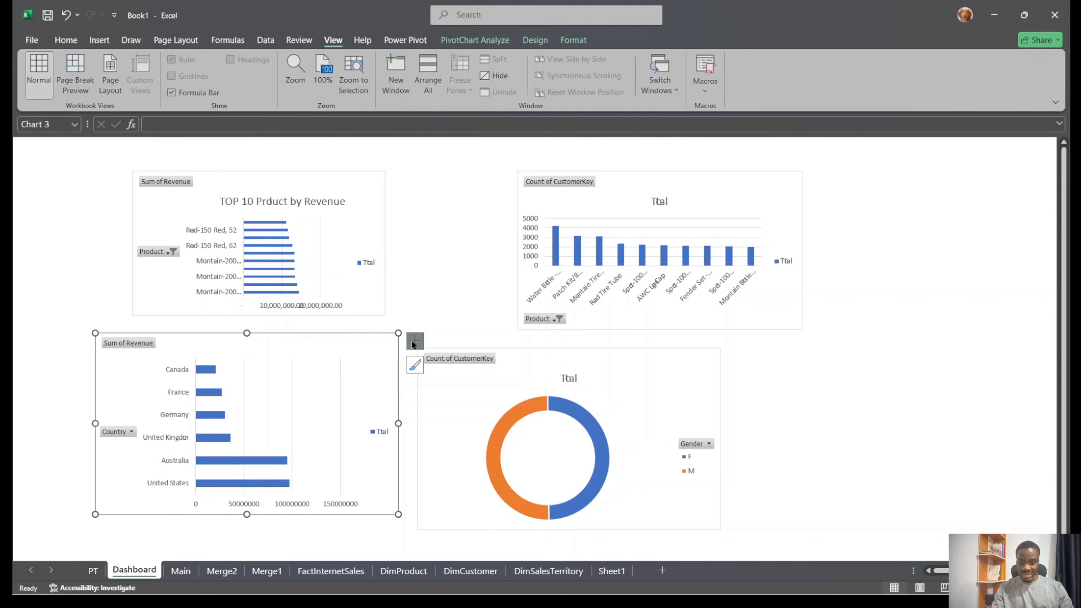
click(415, 341)
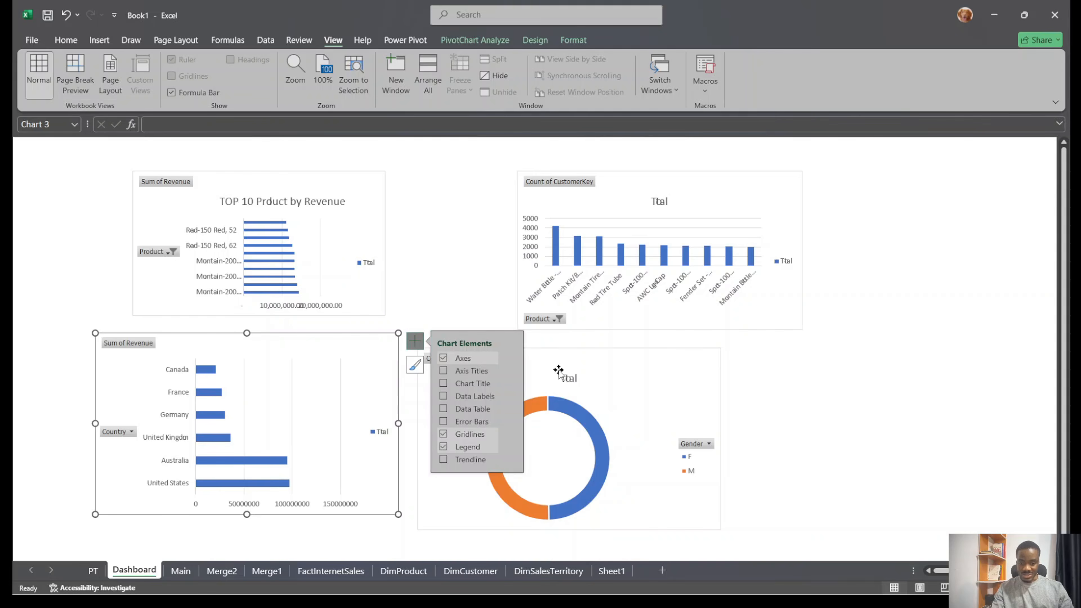
click(443, 383)
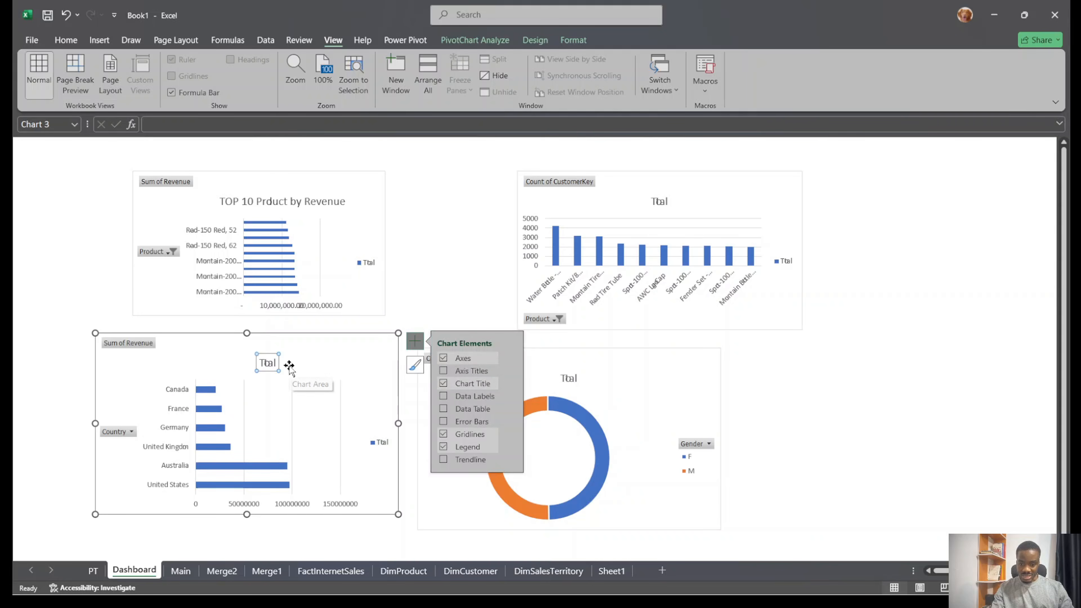
Change the country revenue chart's title to "TOTAL Revenue by COUNTRY"
double_click(268, 363)
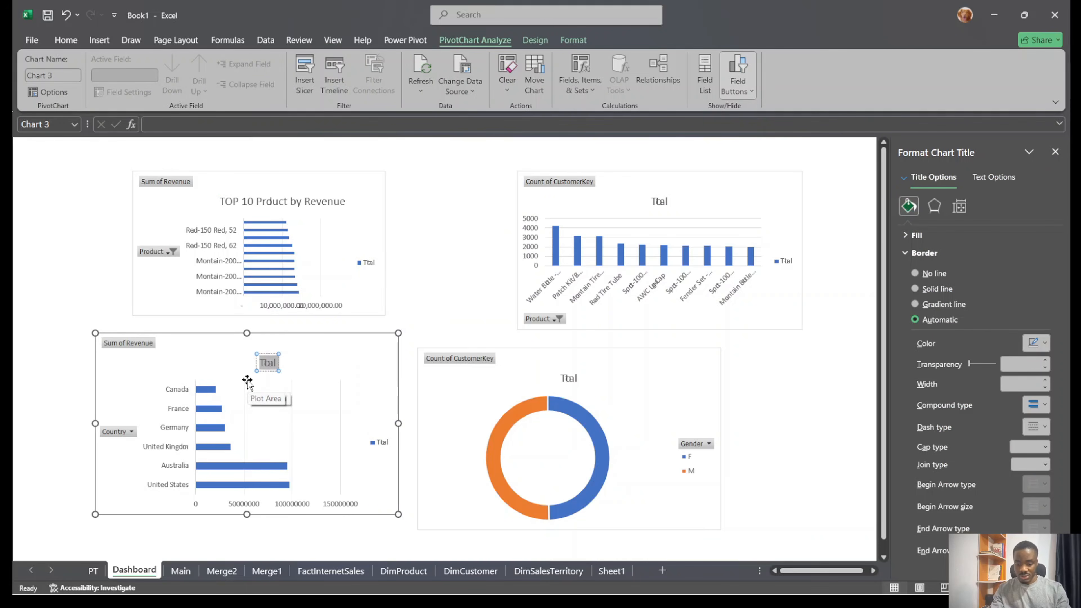
text(TO)
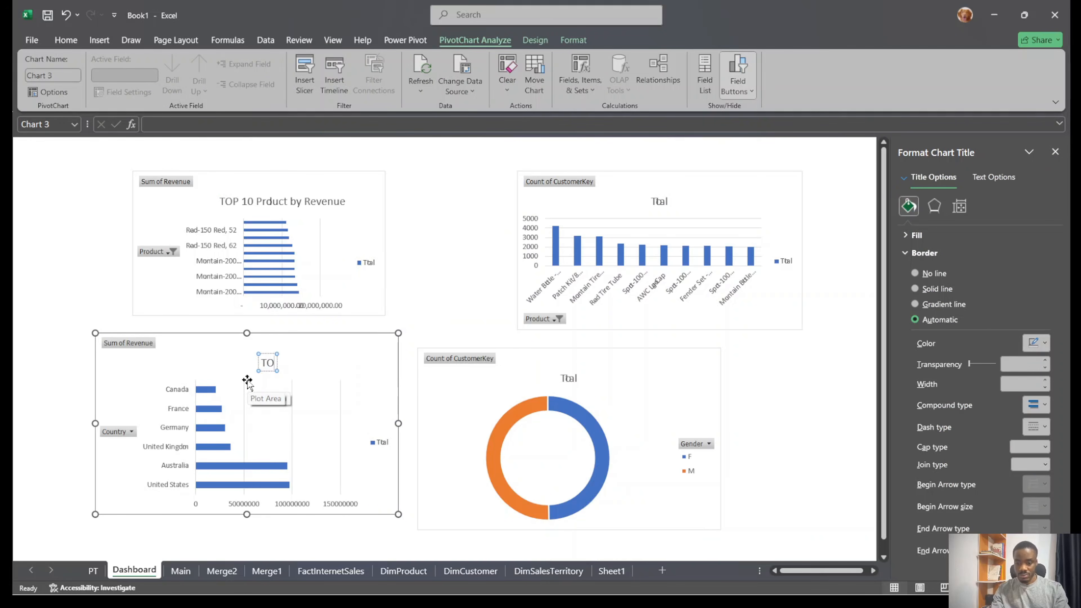
key(BackSpace)
text(ota)
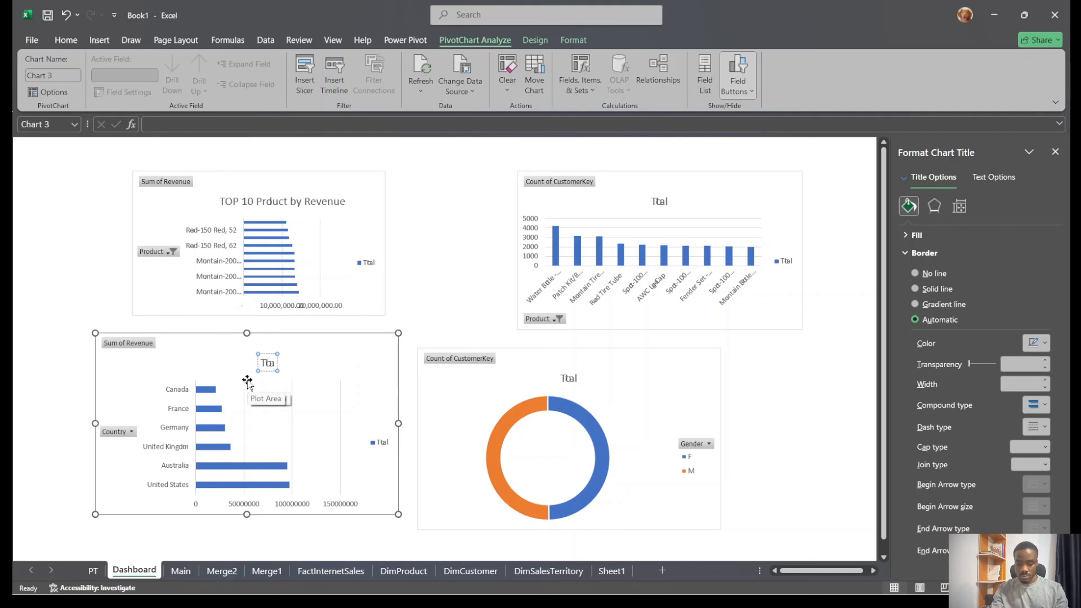
key(BackSpace)
key(BackSpace)
key(BackSpace)
text(O)
key(BackSpace)
text(OTAL)
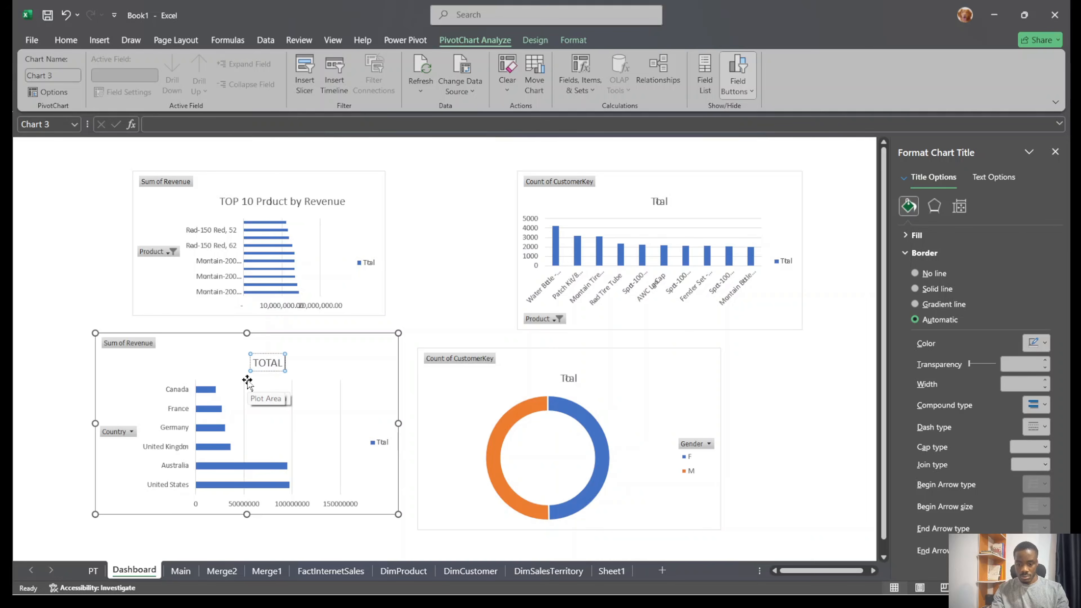
text( Reve)
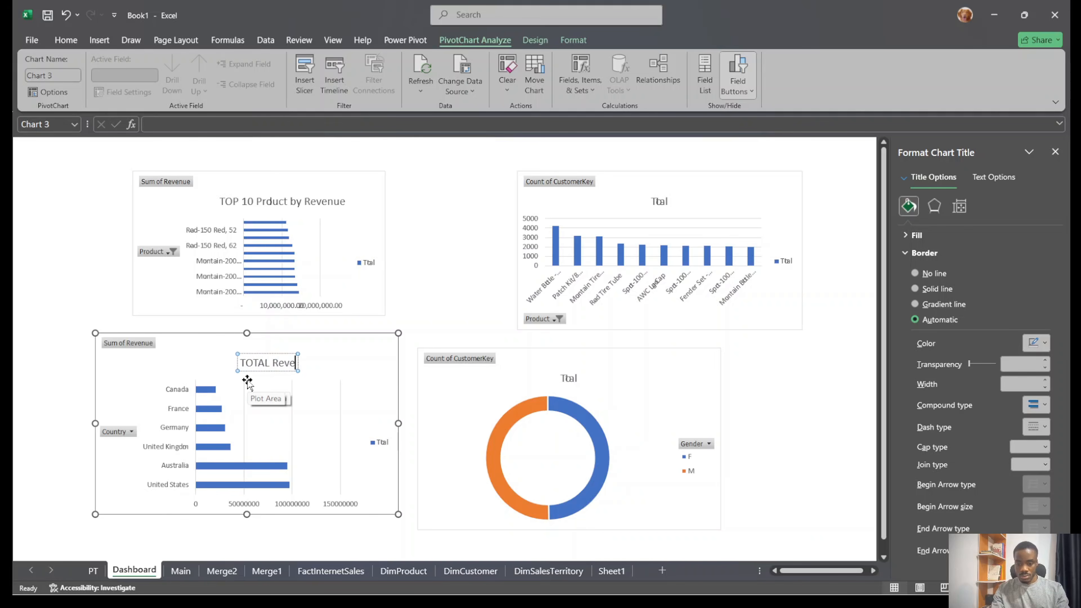
text(nue by)
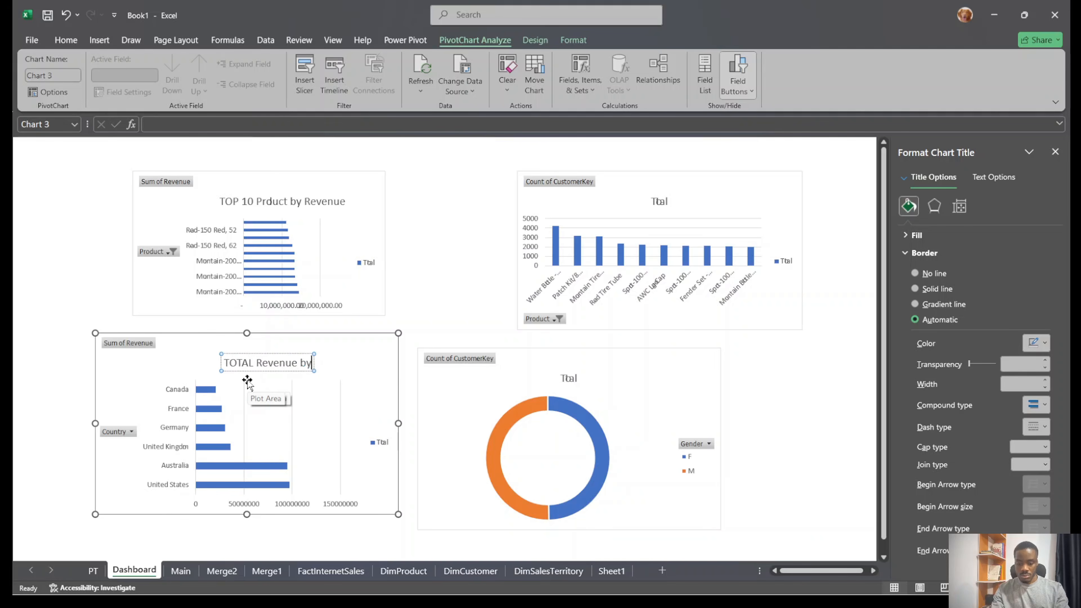
text( Cont)
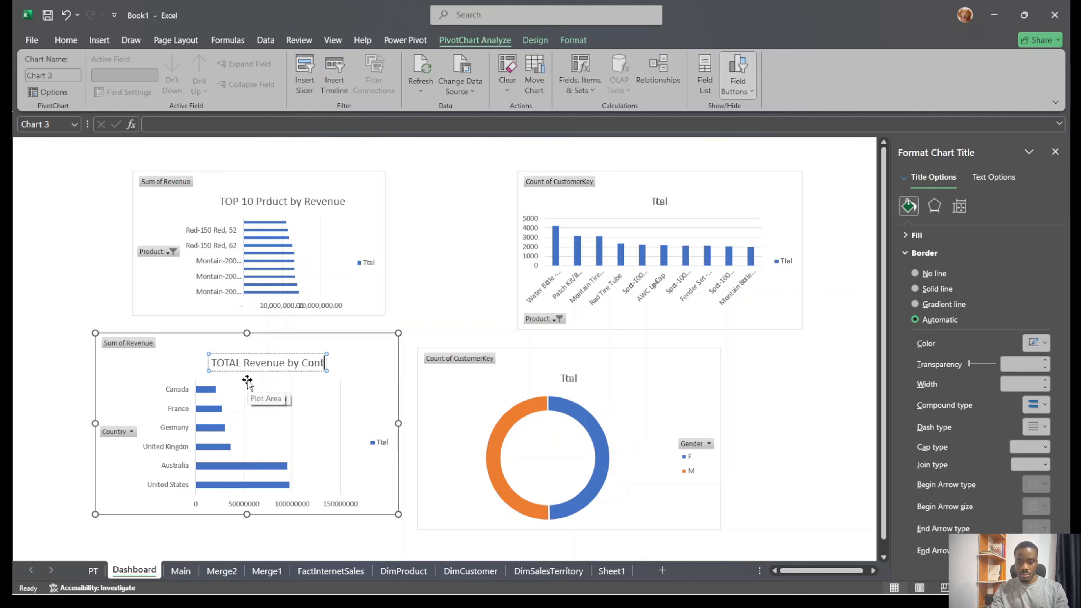
key(BackSpace)
key(BackSpace)
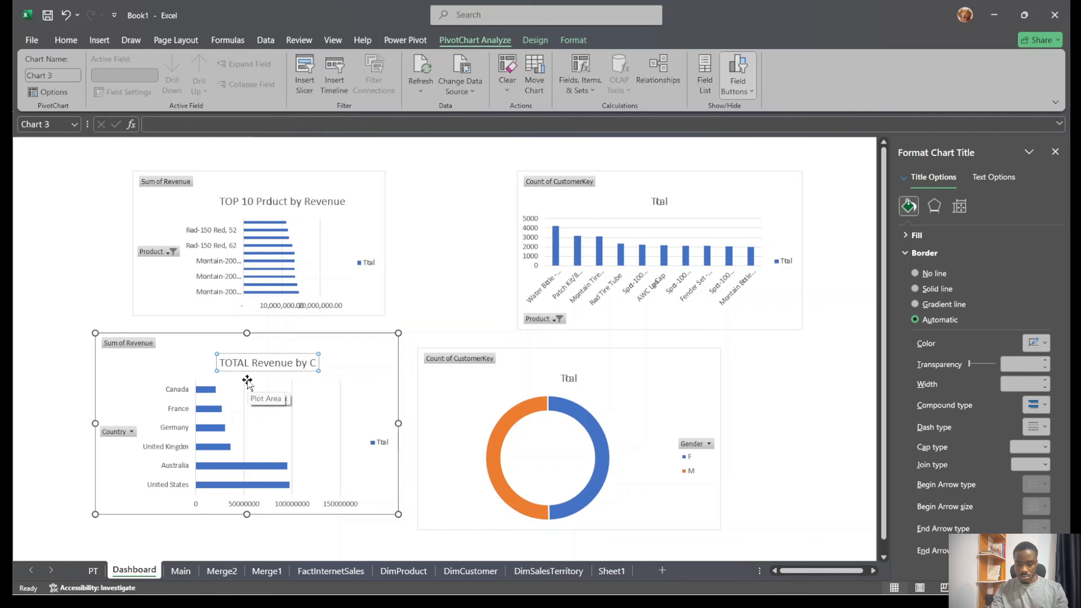
text(OUNTRY)
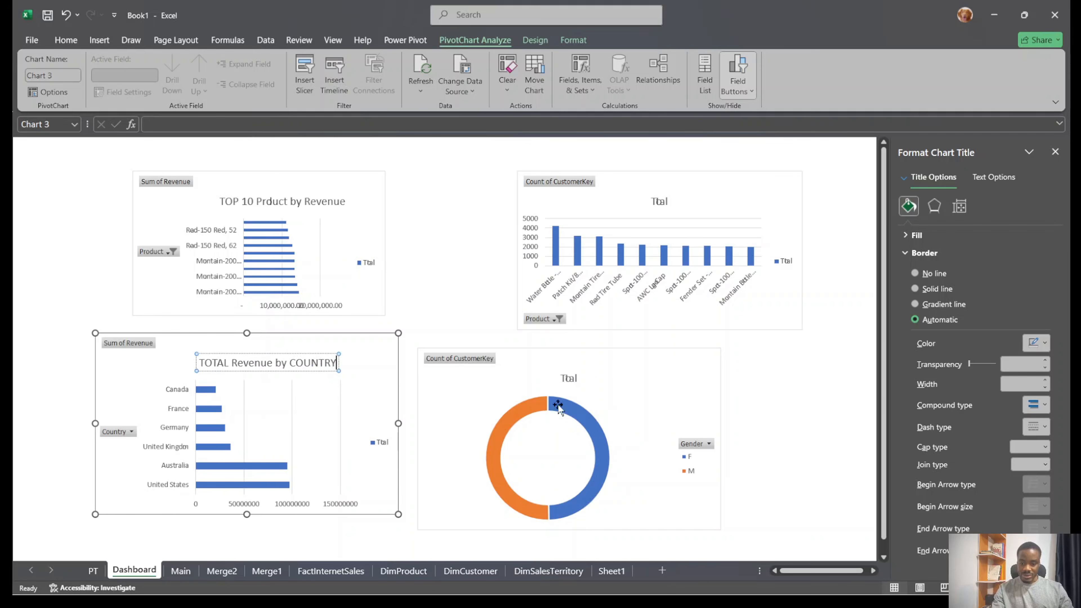
Change the gender doughnut chart's title to "TOTALOrder by Gender"
click(592, 372)
click(564, 379)
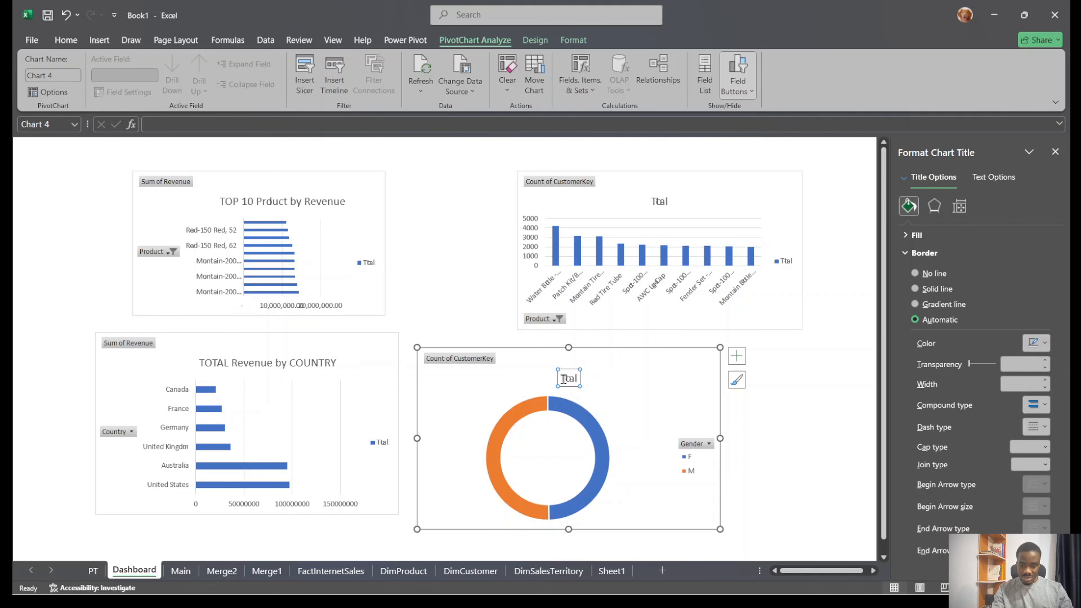
double_click(564, 380)
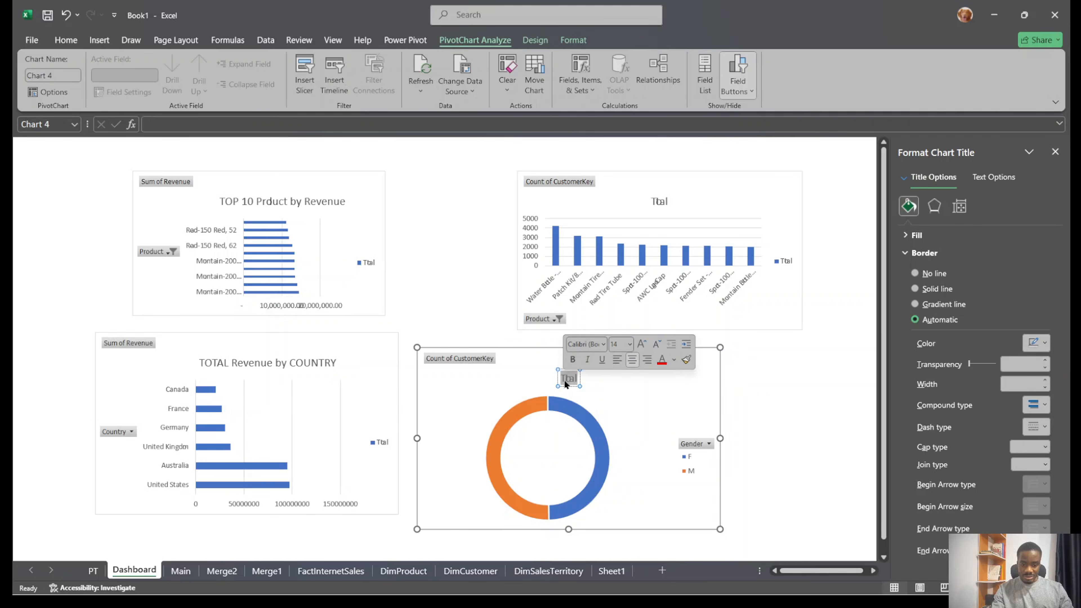
text(T)
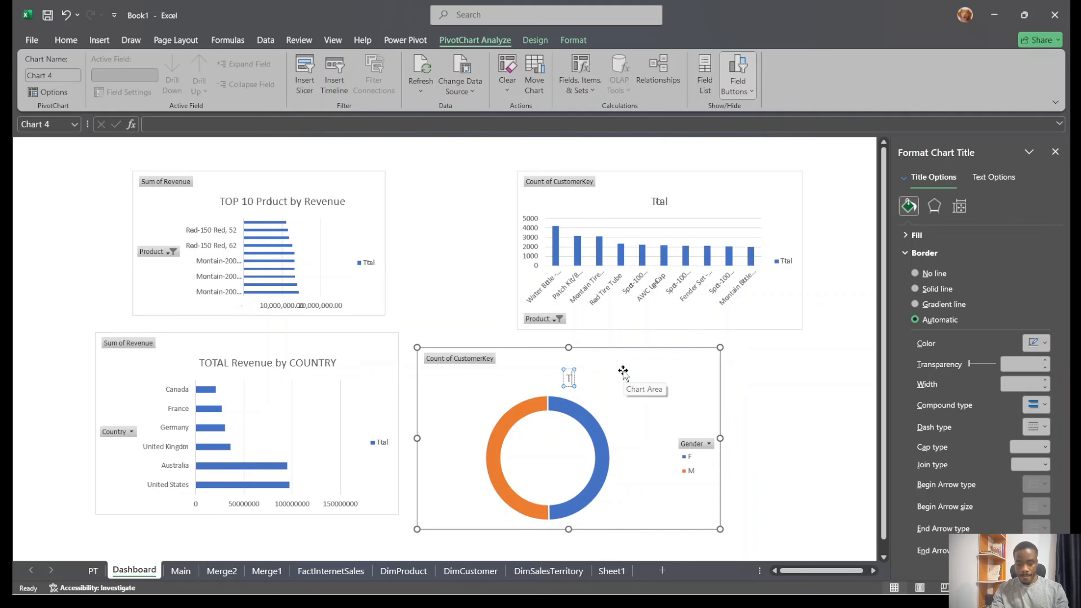
text(OTALO)
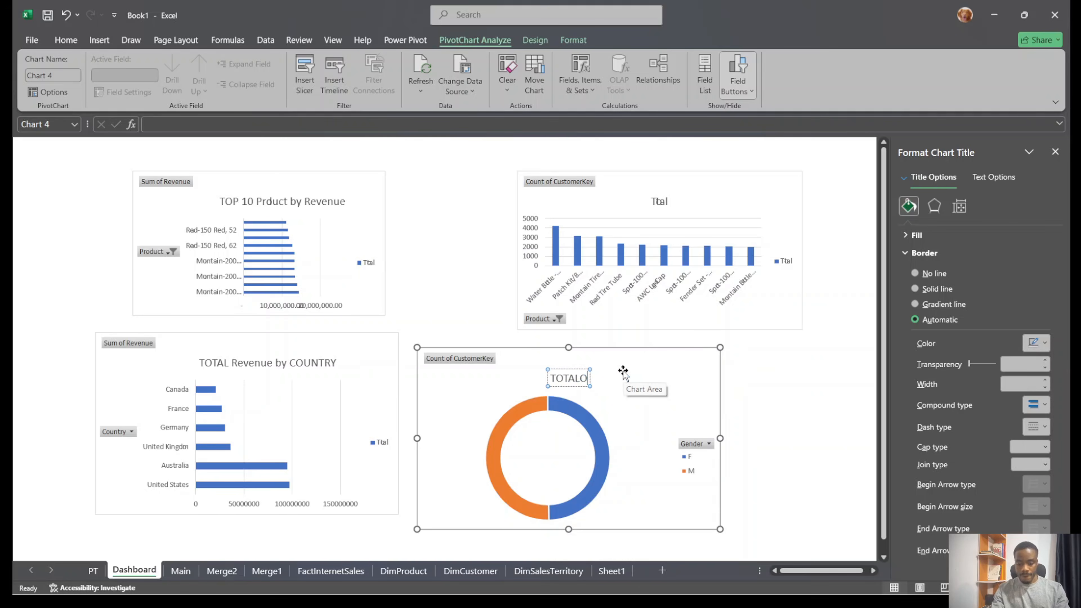
text(rder)
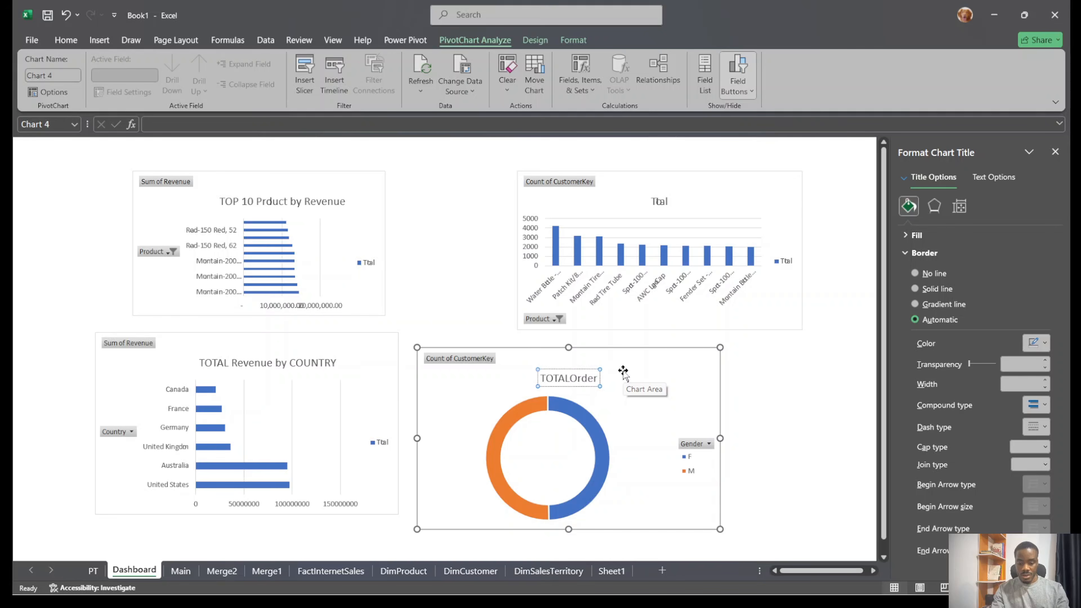
text(B)
key(BackSpace)
text(by)
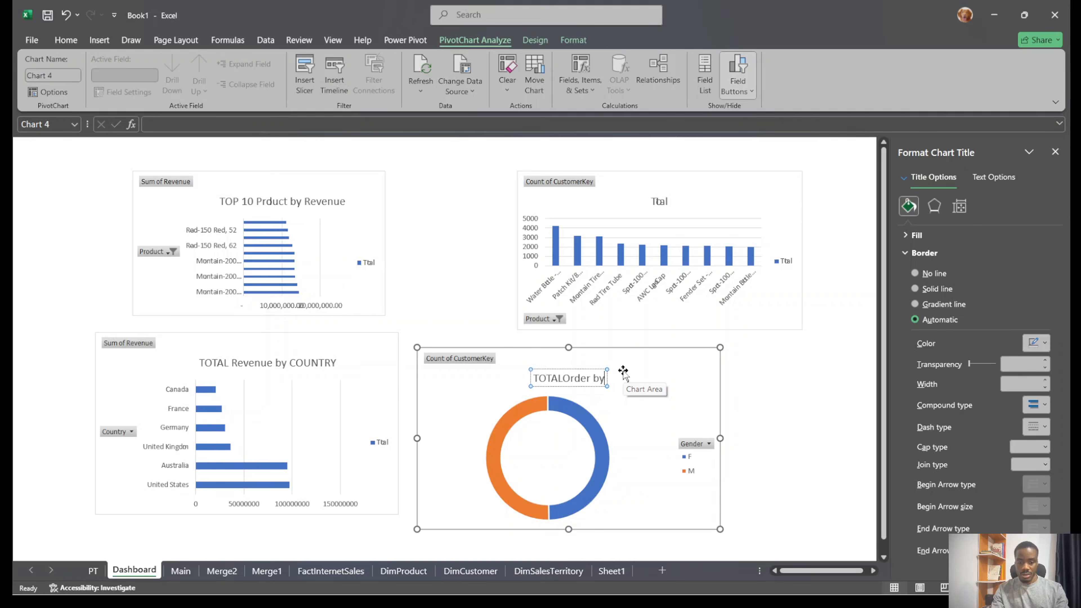
text( Ge)
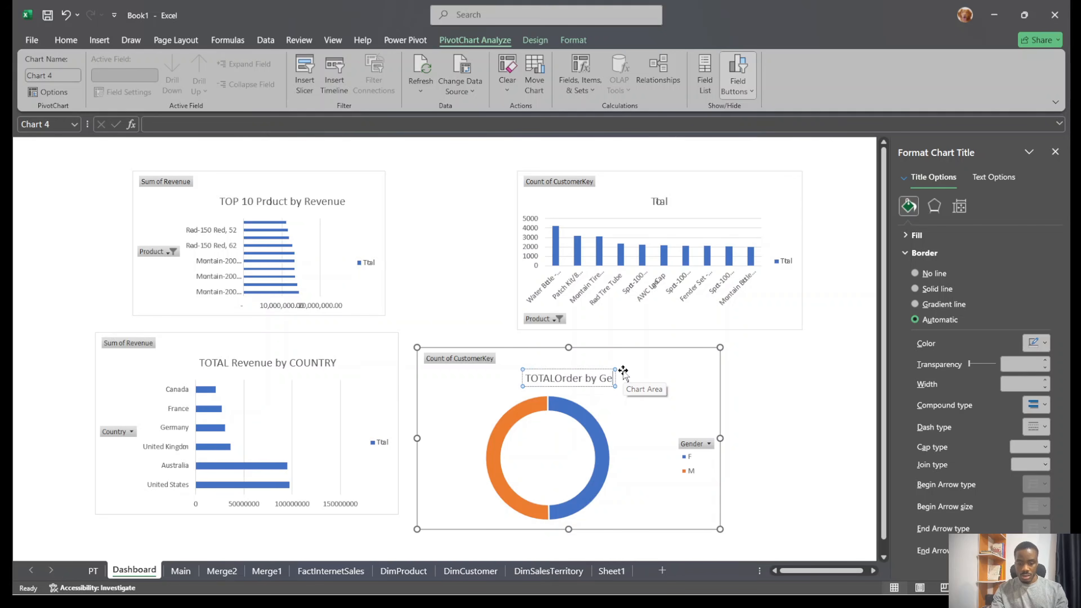
text(nder)
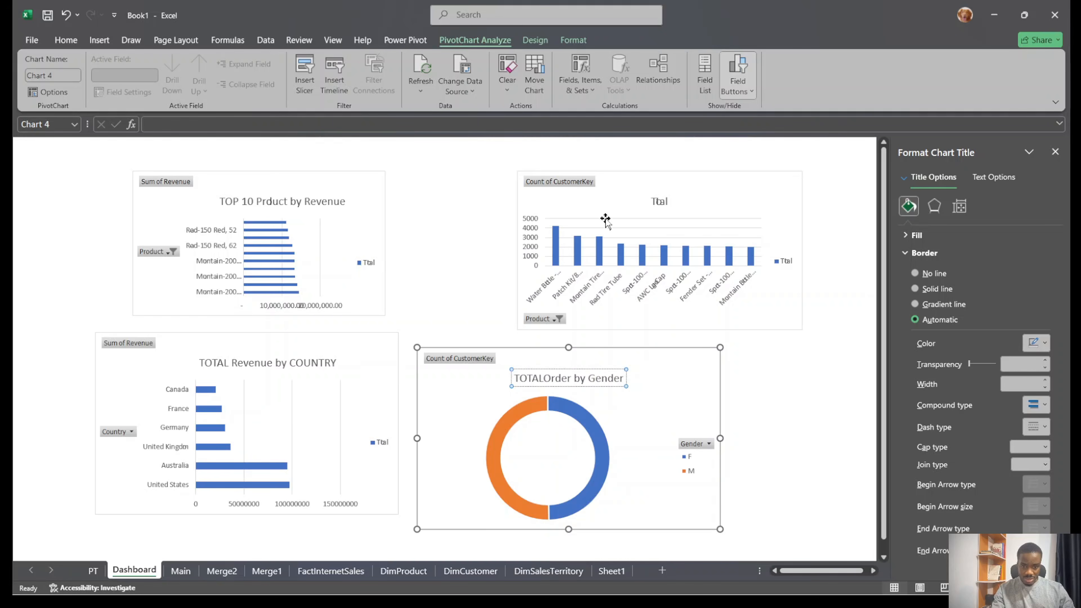
Change the title of the product chart counting CustomerKey to "TOP 10 PRODUCT by Order"
click(659, 203)
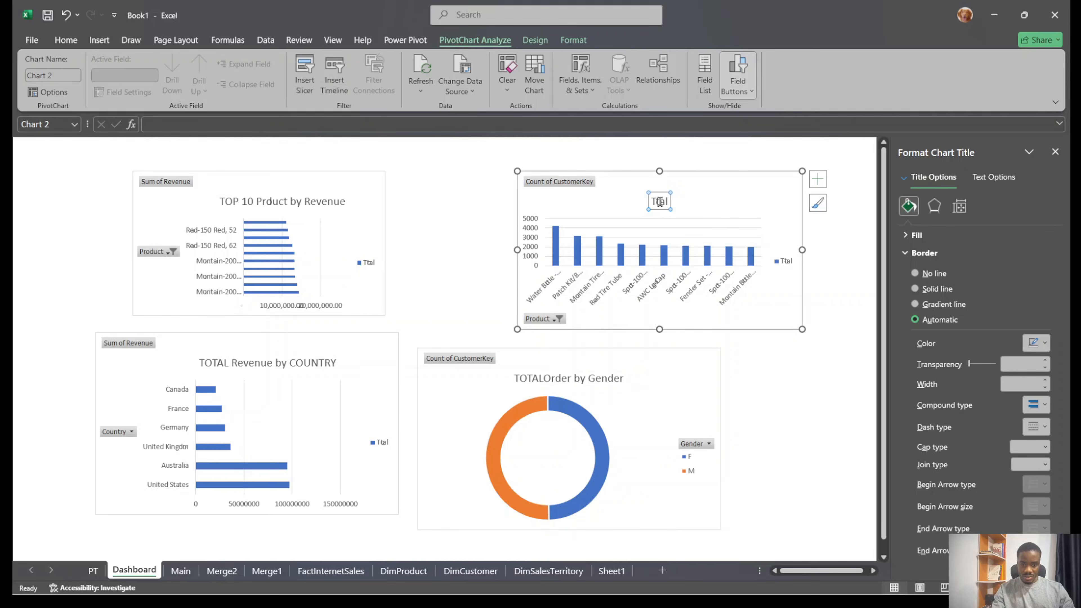
double_click(660, 203)
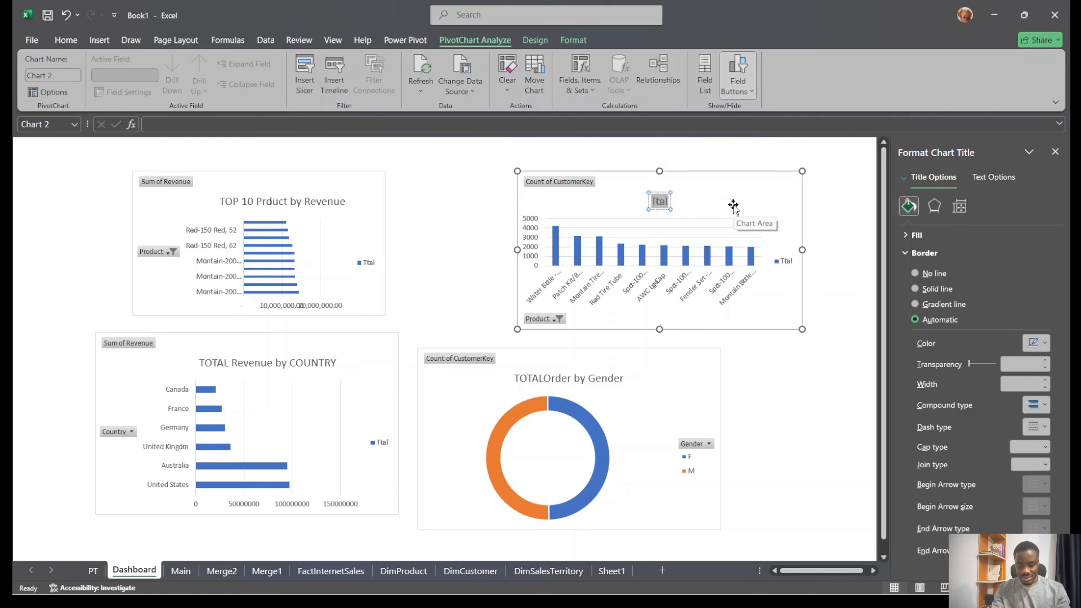
text(TO)
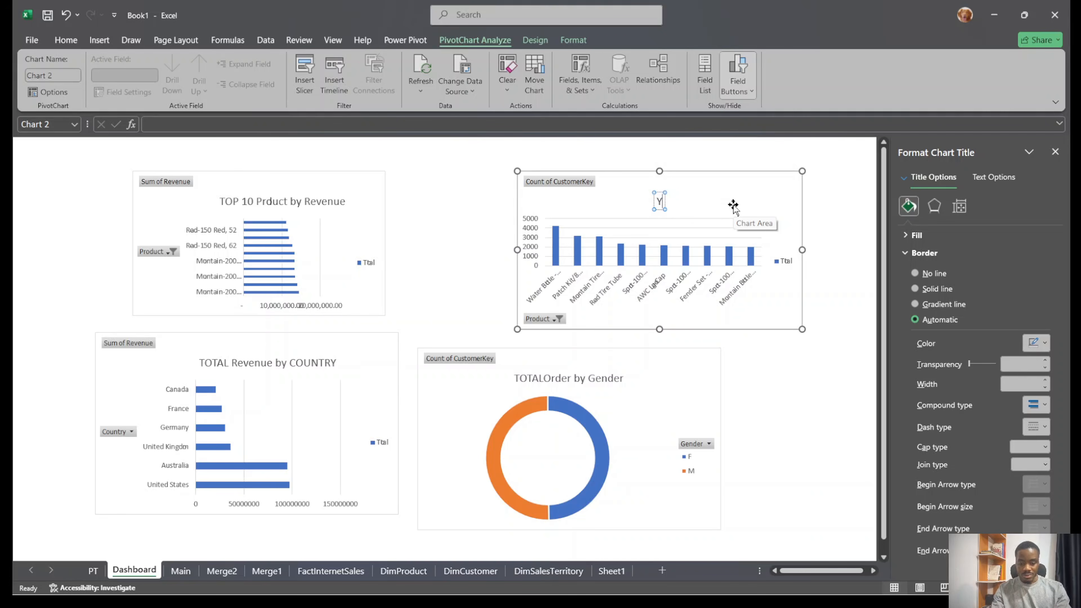
text(P)
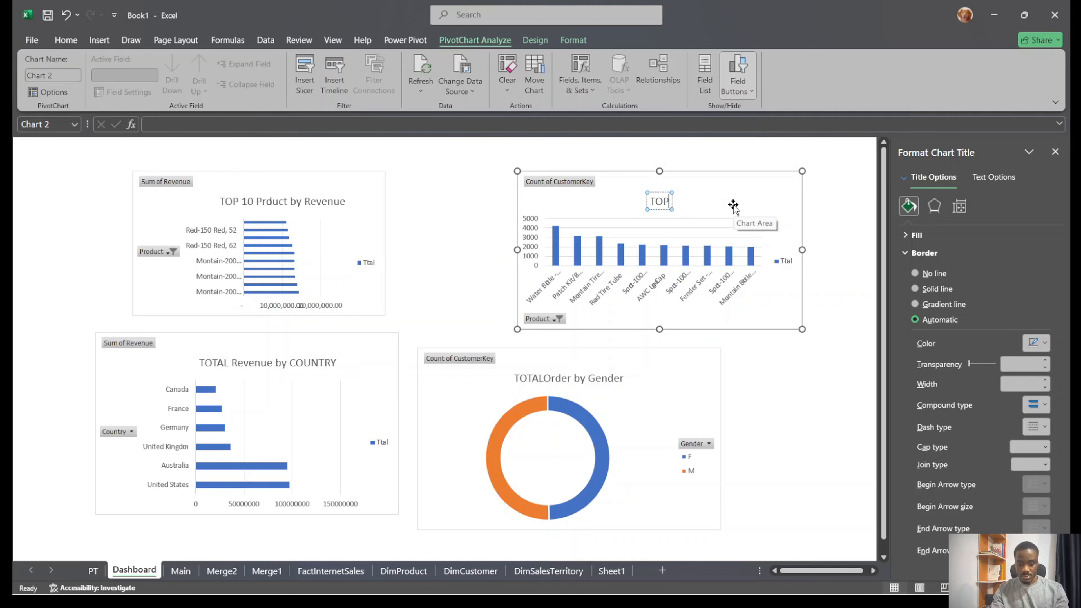
text( 10)
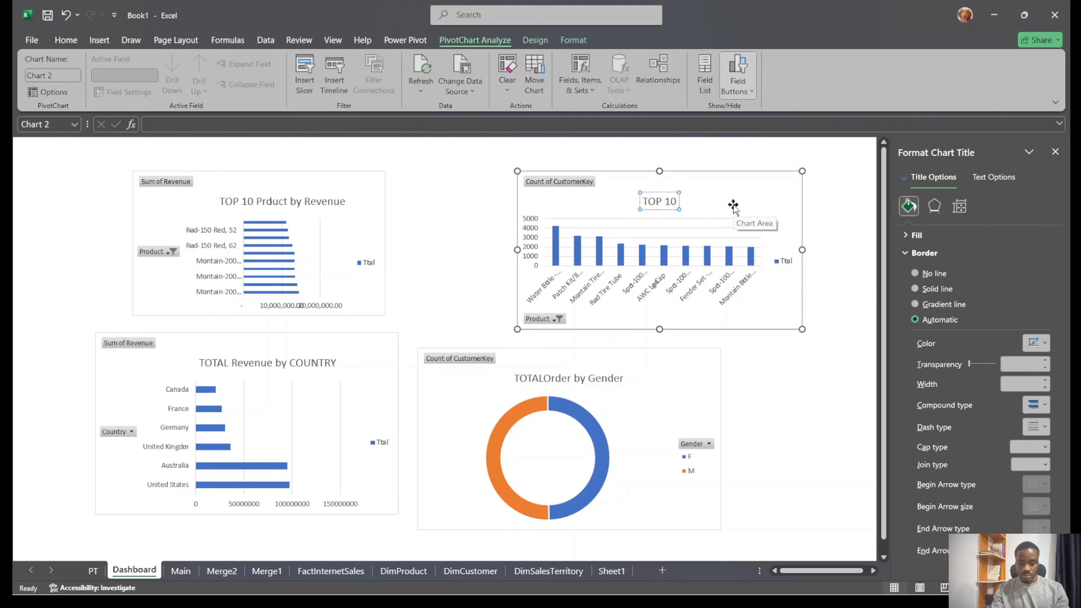
text( Prduct)
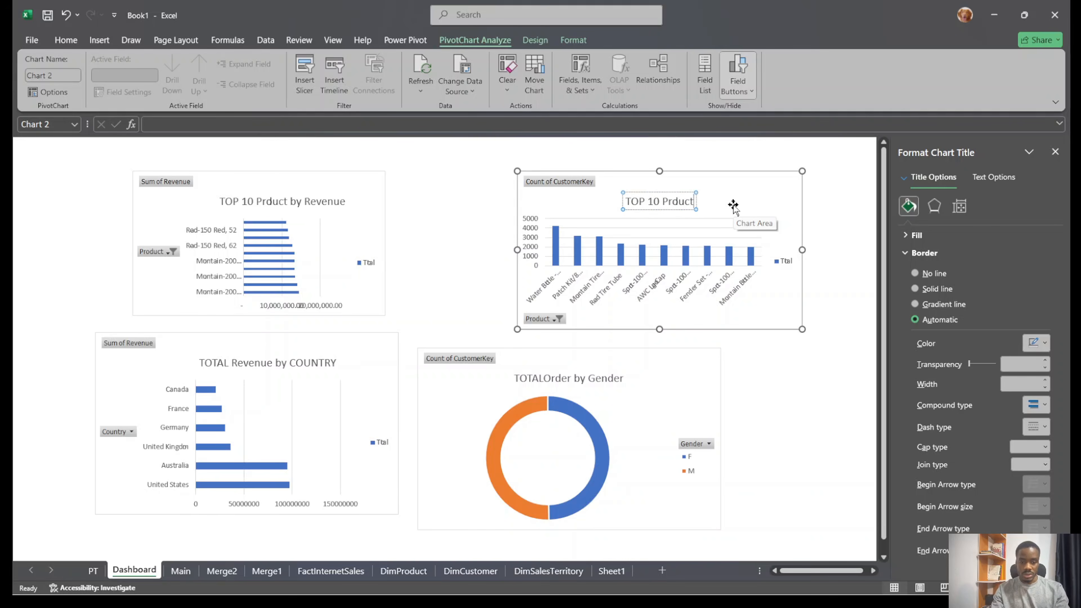
text(s)
key(BackSpace)
key(BackSpace)
key(BackSpace)
key(BackSpace)
key(BackSpace)
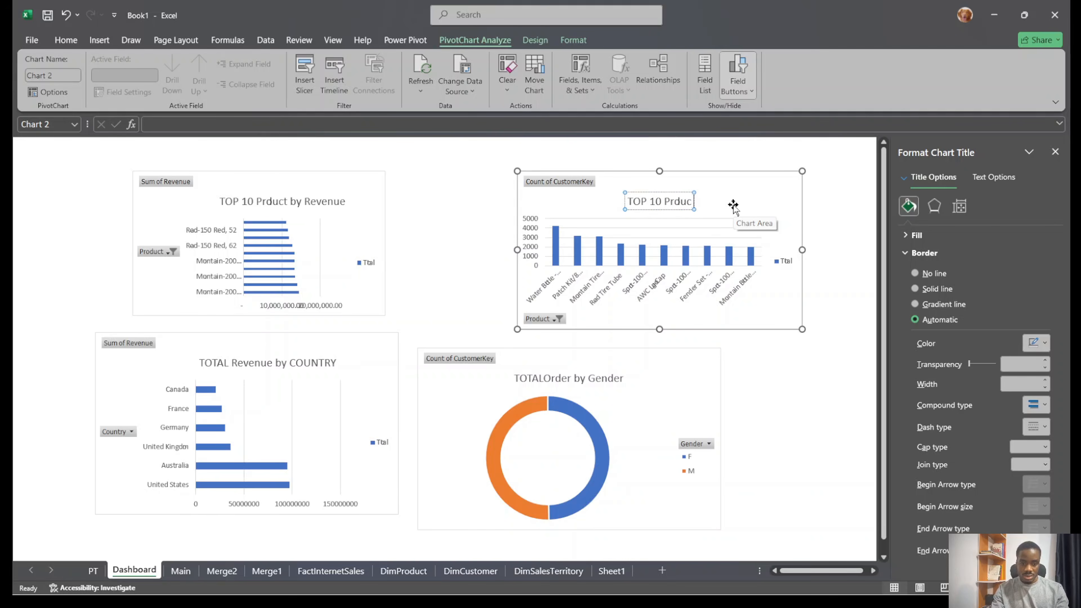
text(o)
key(BackSpace)
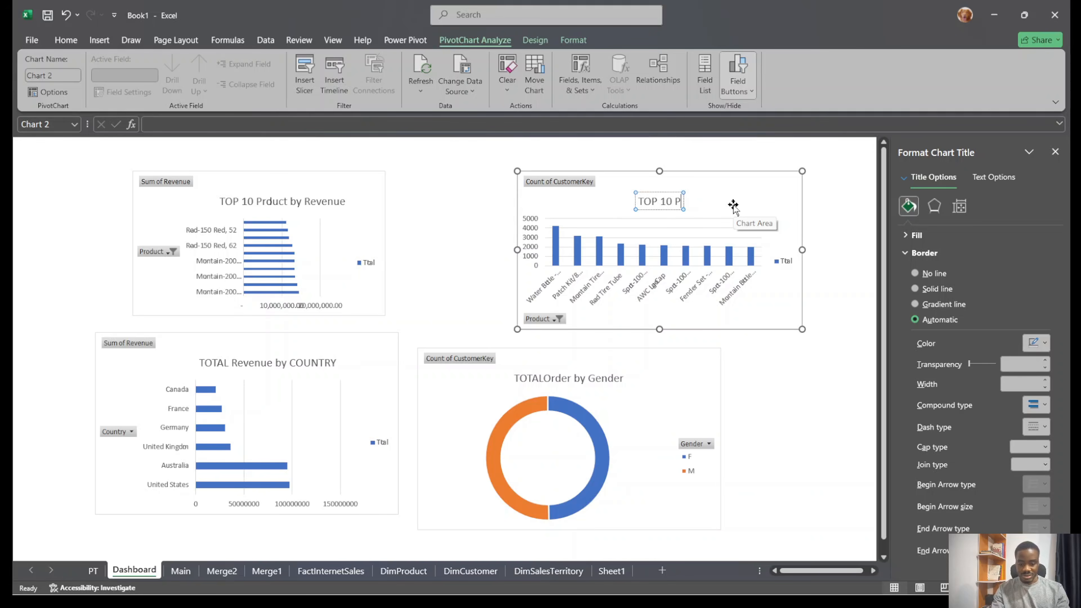
text(RODUCT)
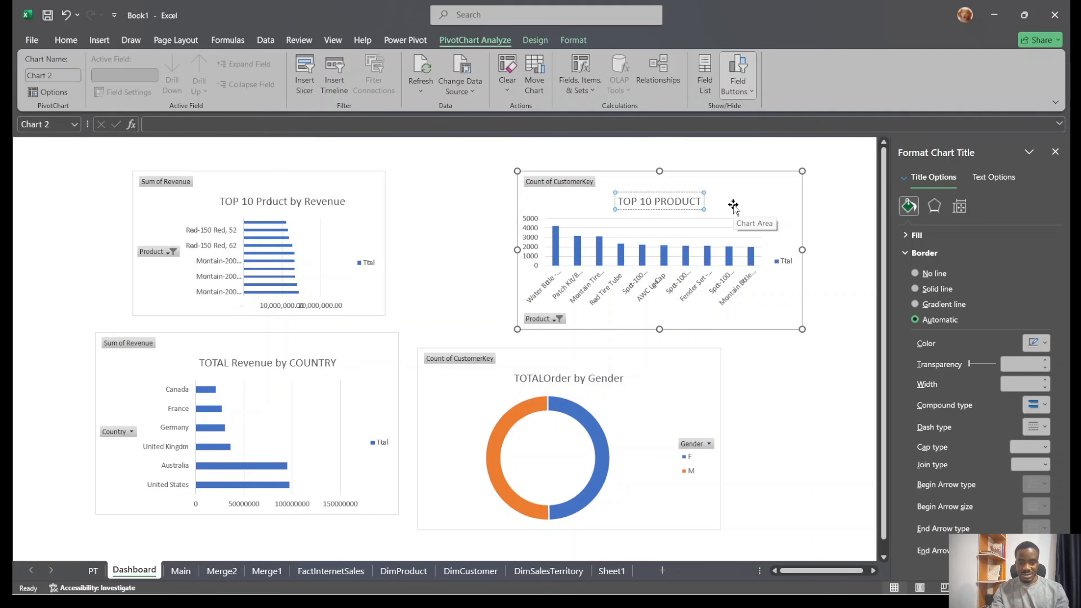
text( by)
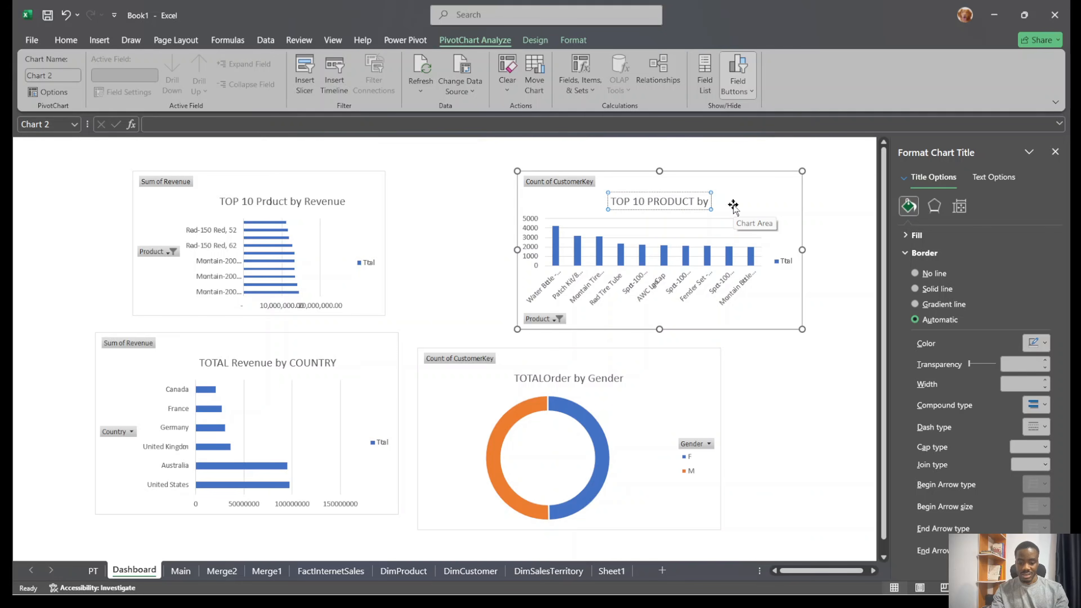
text( Oder)
key(BackSpace)
key(BackSpace)
key(BackSpace)
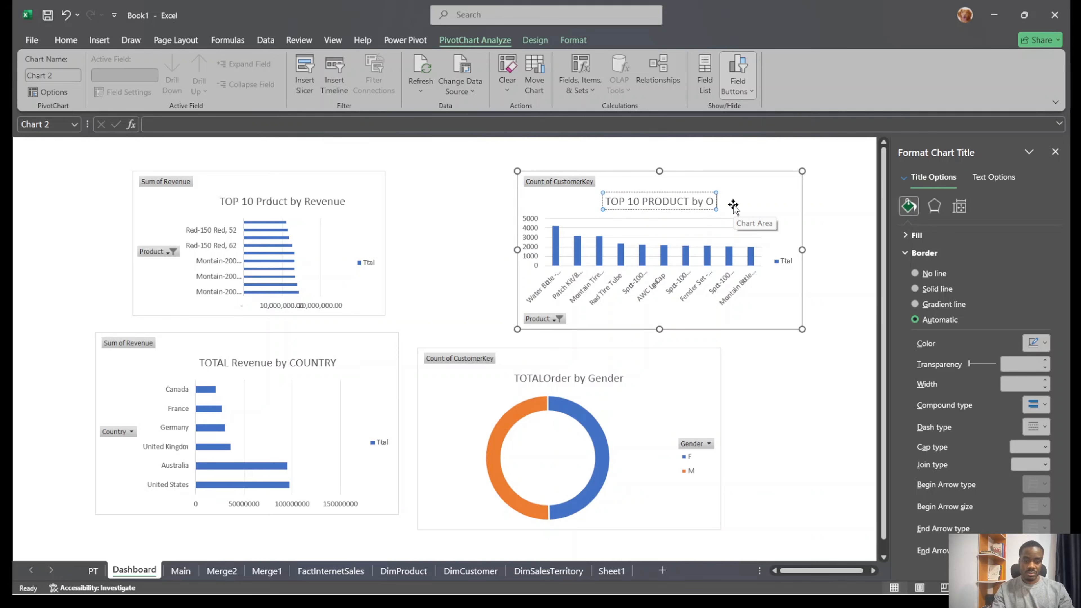
text(rder)
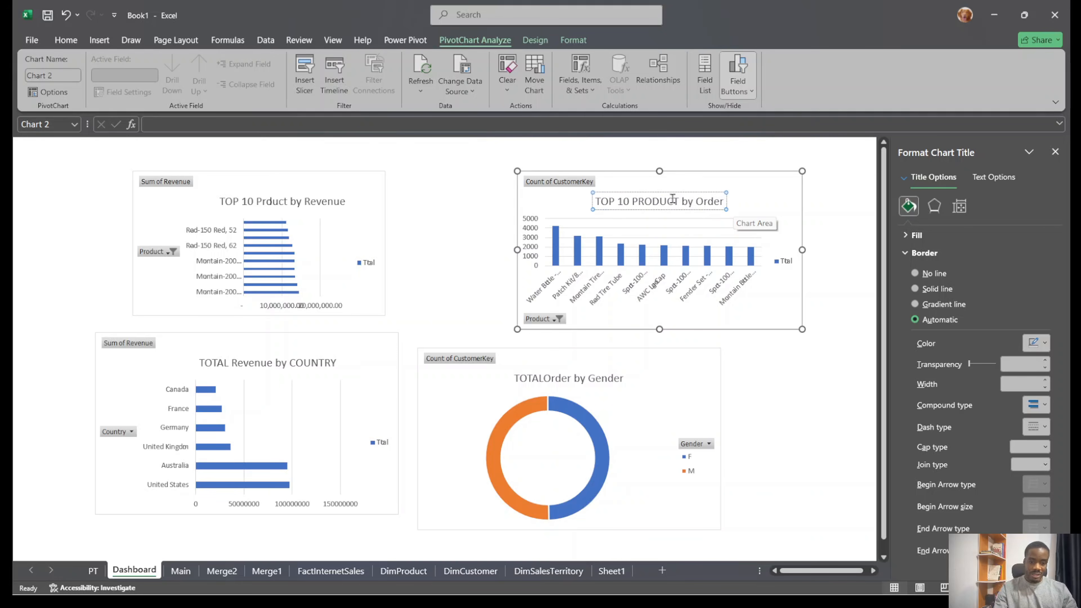
click(783, 382)
Bring the two top 10 product charts closer together by shifting the order chart left and the revenue chart right
drag(779, 192, 701, 181)
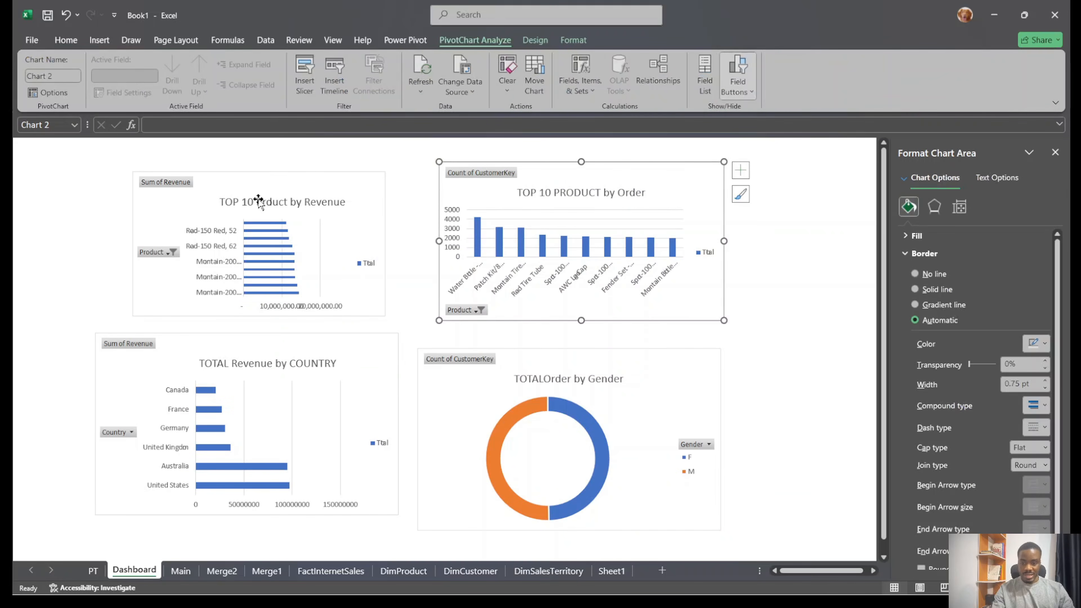
drag(328, 183, 363, 182)
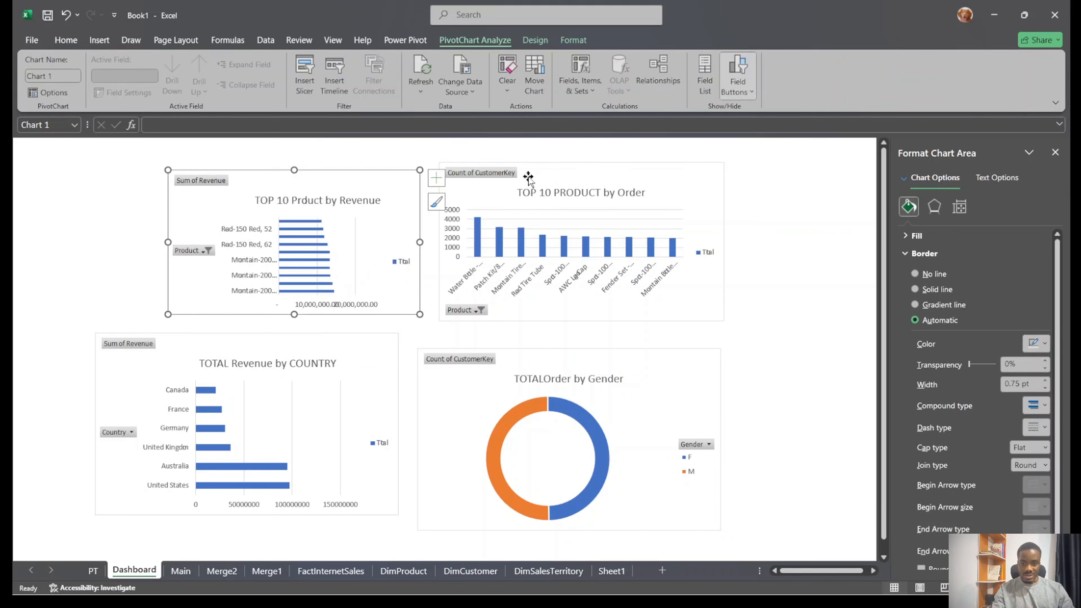
Hide all field buttons on the top 10 product by order chart and delete its legend
click(503, 172)
right_click(498, 172)
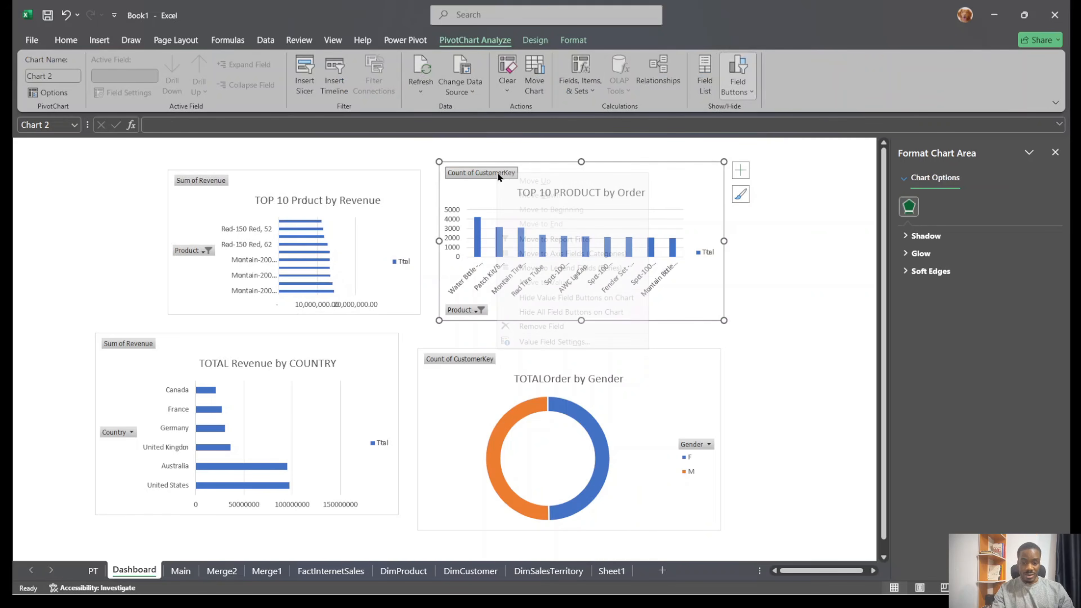
click(565, 315)
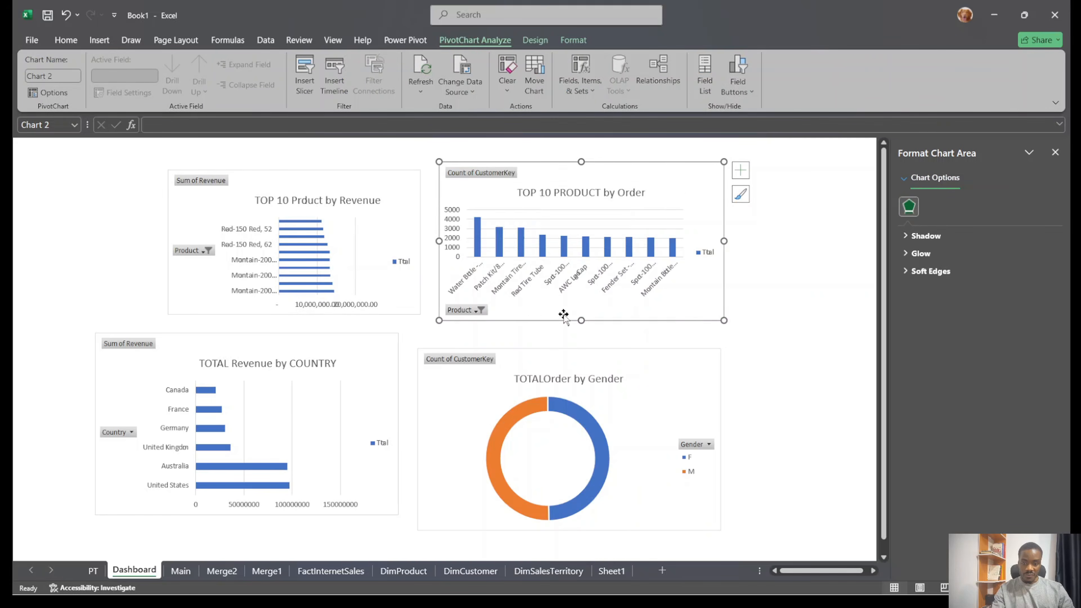
click(707, 254)
key(Delete)
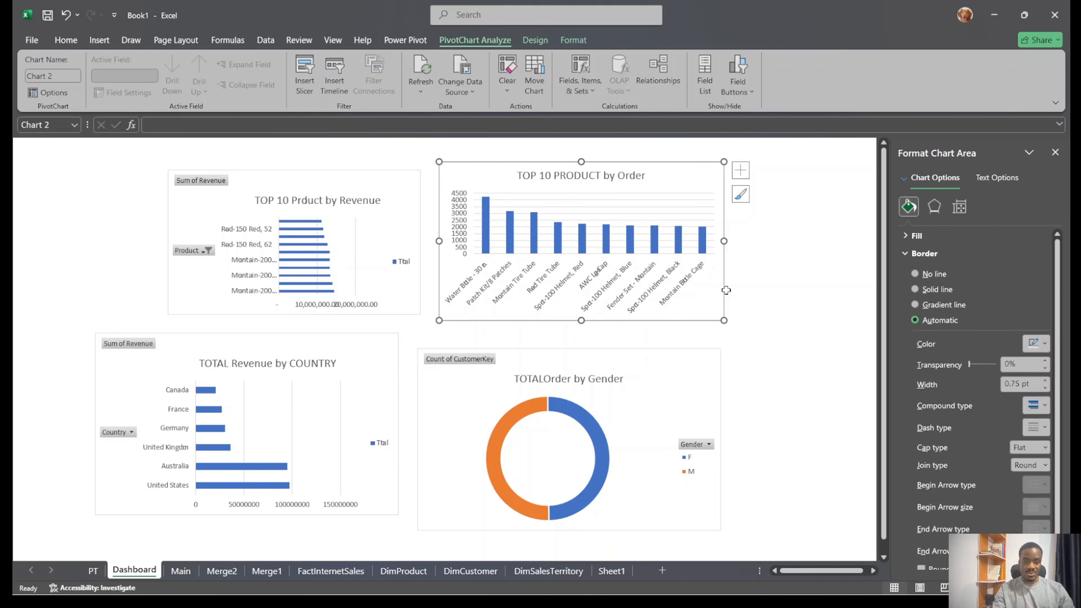
Hide all field buttons on the top 10 product by revenue chart and delete its legend
right_click(203, 183)
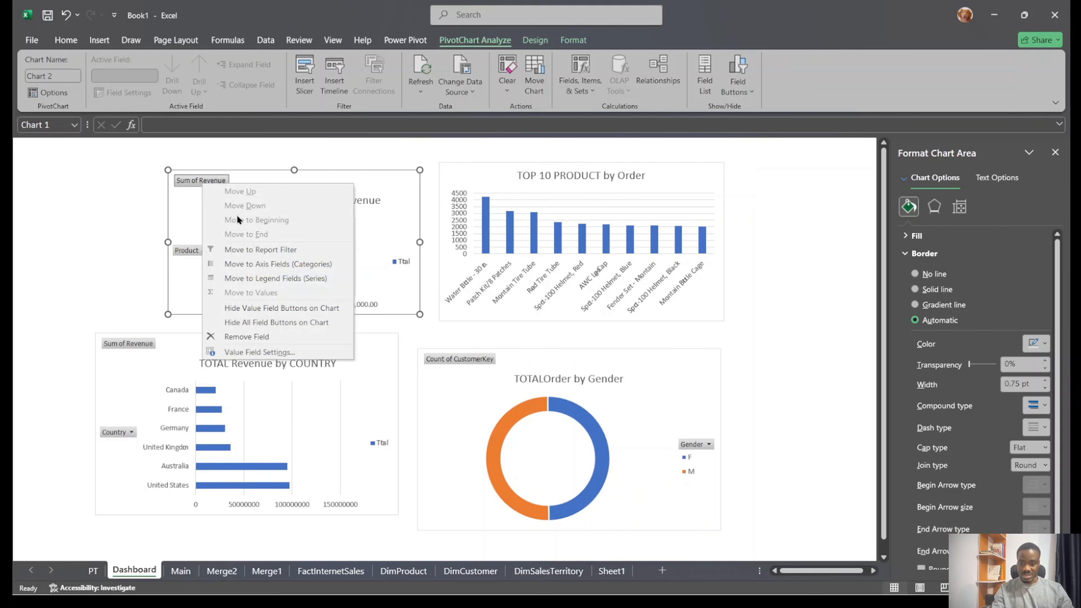
click(264, 326)
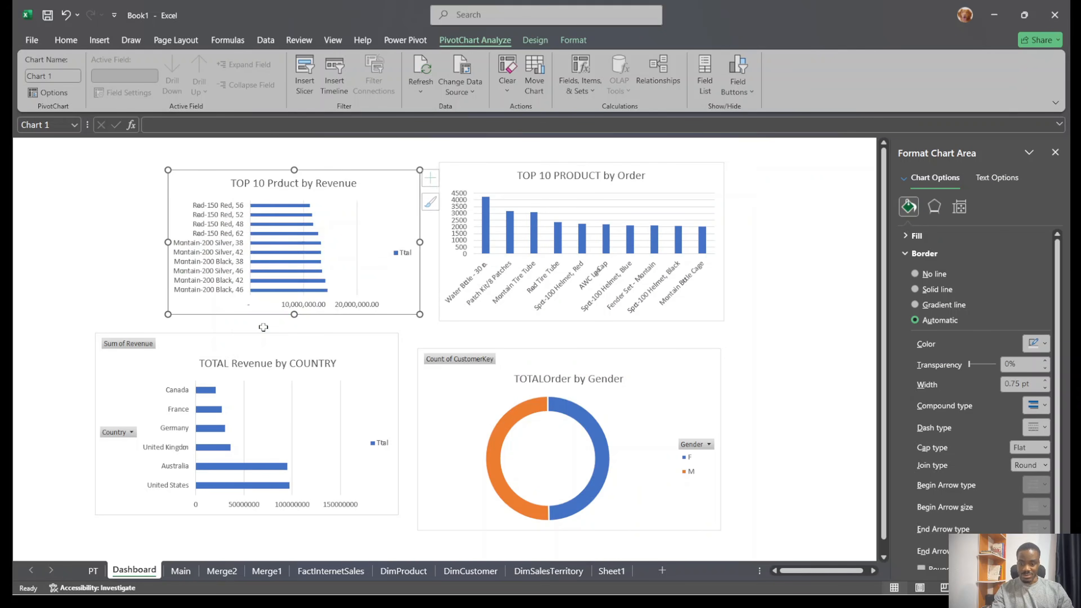
click(406, 254)
key(Delete)
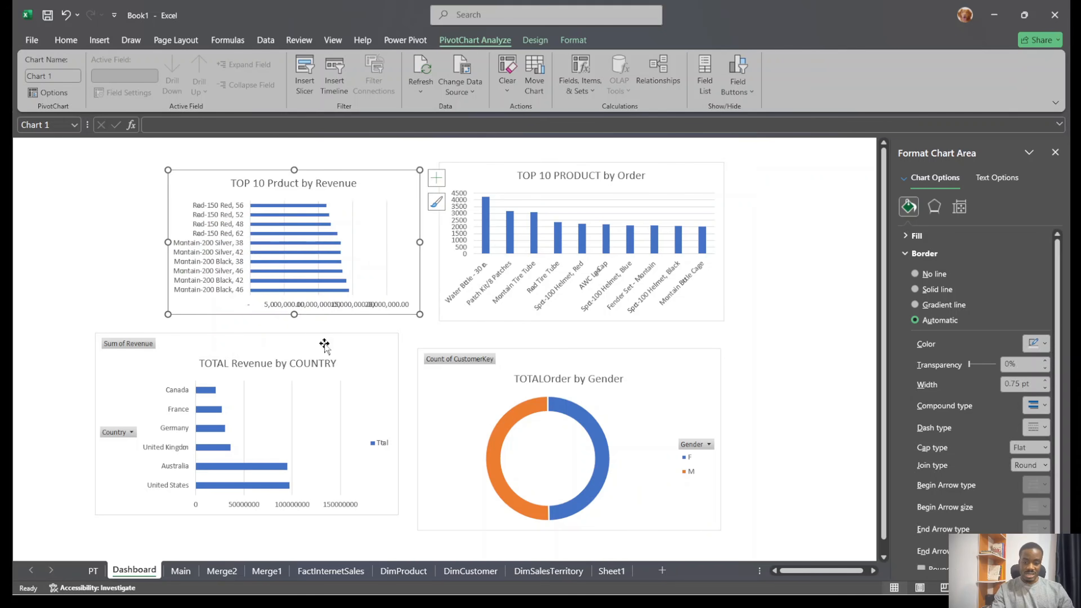
Hide all field buttons on the country revenue chart and delete its legend
right_click(136, 346)
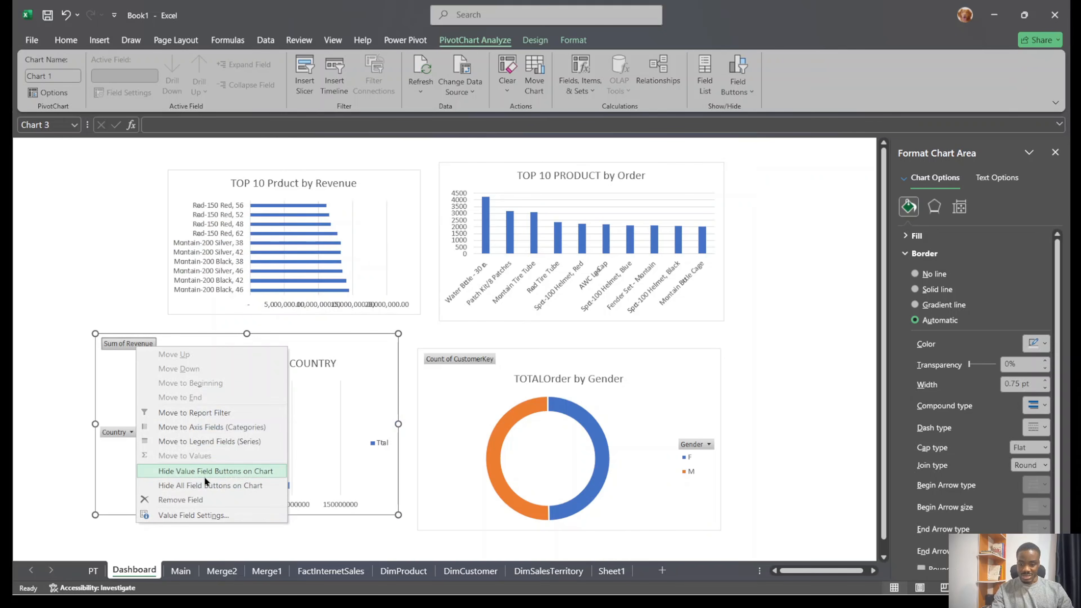
click(206, 484)
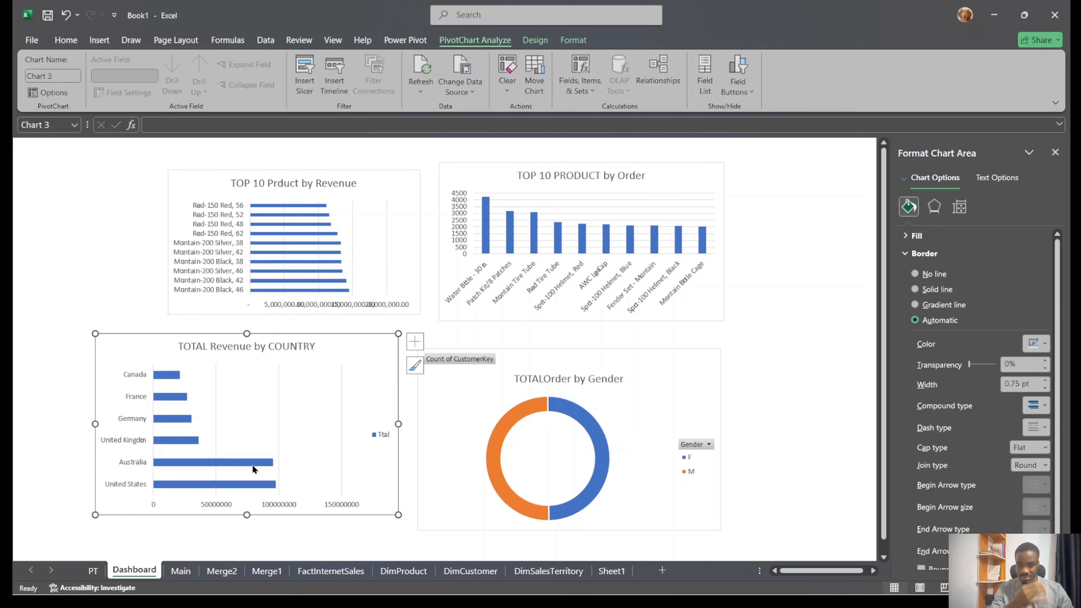
click(383, 439)
key(Delete)
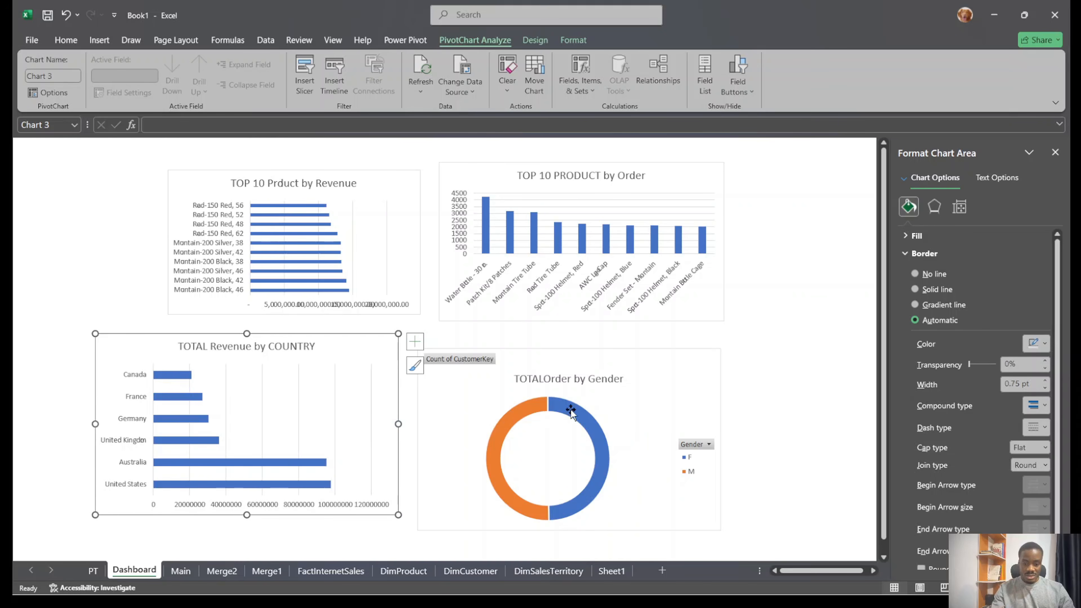
Hide all field buttons on the gender doughnut chart, keeping its legend
right_click(481, 362)
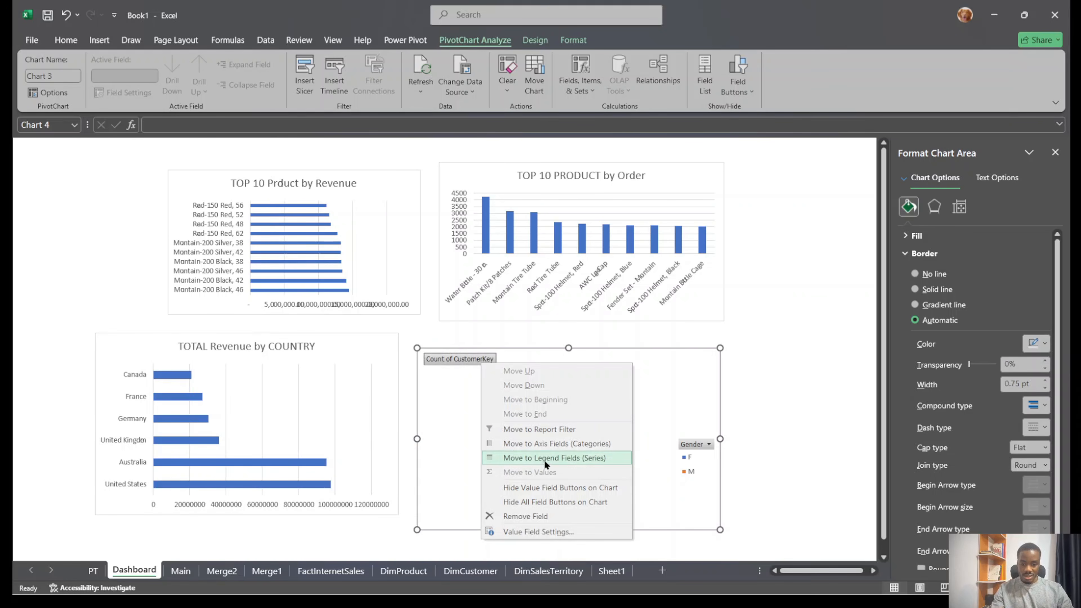
click(539, 502)
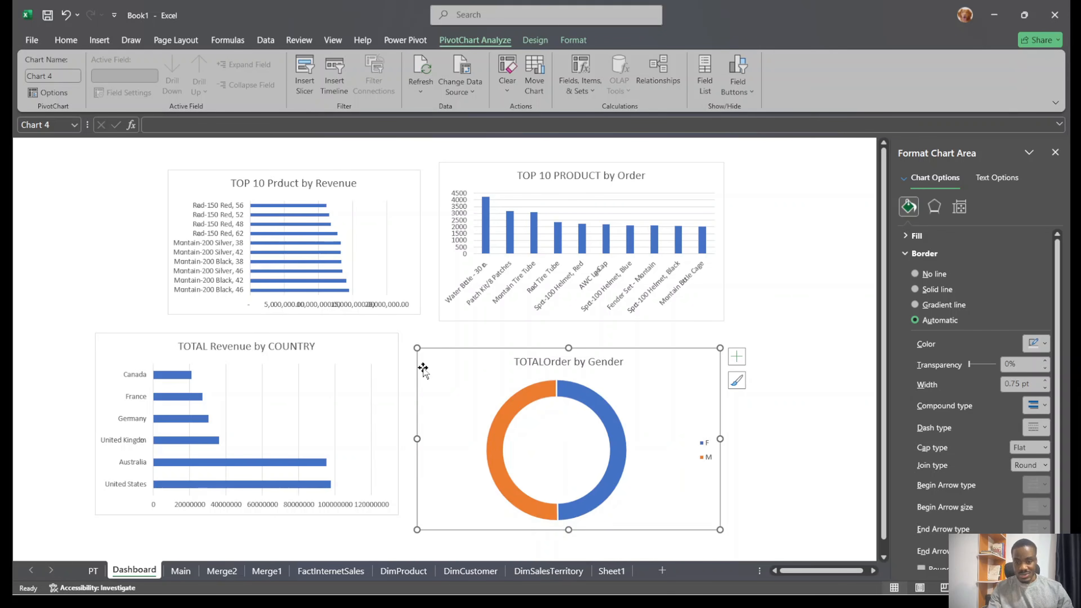
Nudge the gender chart right, align the country chart level beside it, and shift the product revenue chart slightly down and left
drag(709, 376, 715, 377)
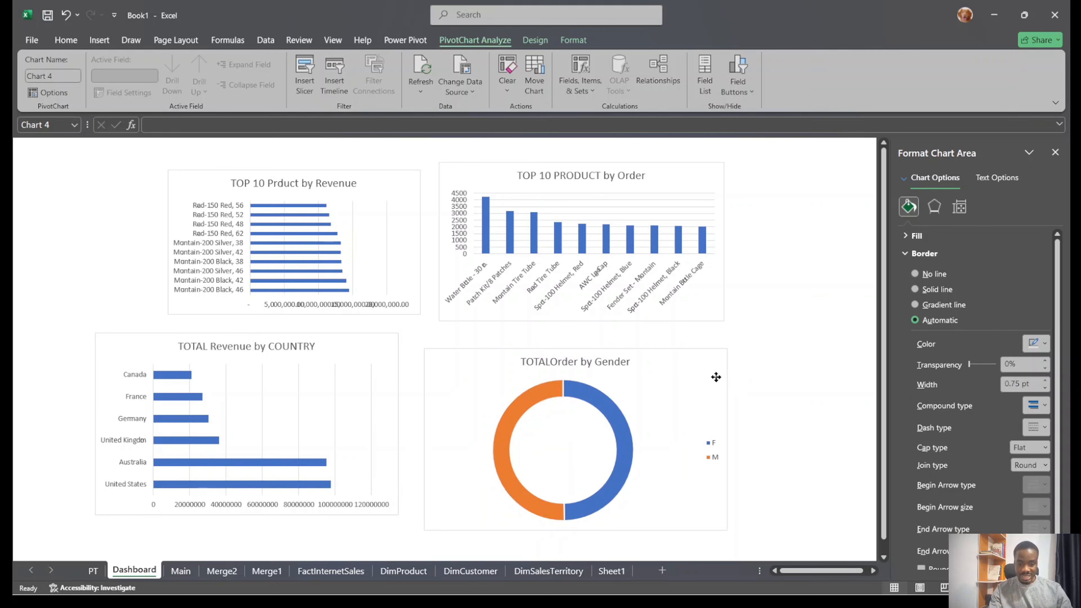
drag(386, 359, 400, 376)
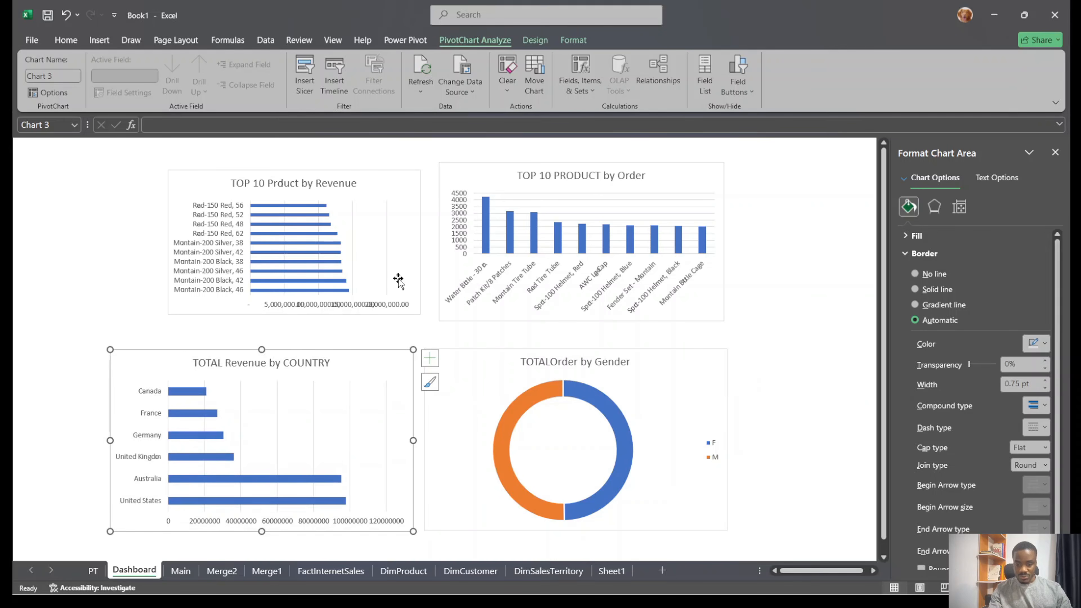
drag(398, 280, 390, 295)
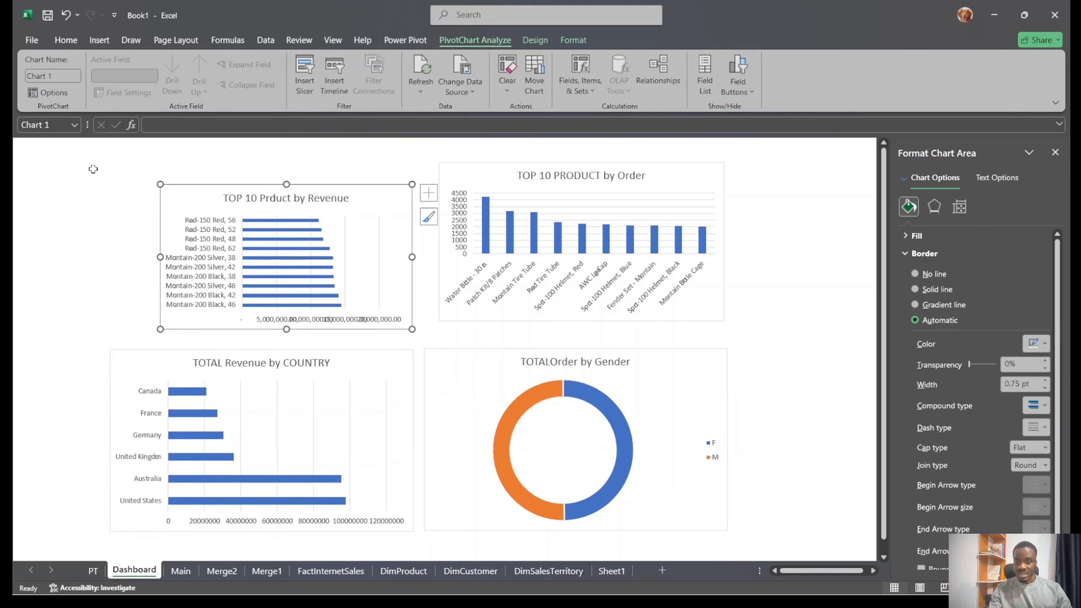
Merge and center a block of cells starting at A1, about seven columns by three rows, above the product revenue chart
click(43, 144)
drag(40, 145, 281, 171)
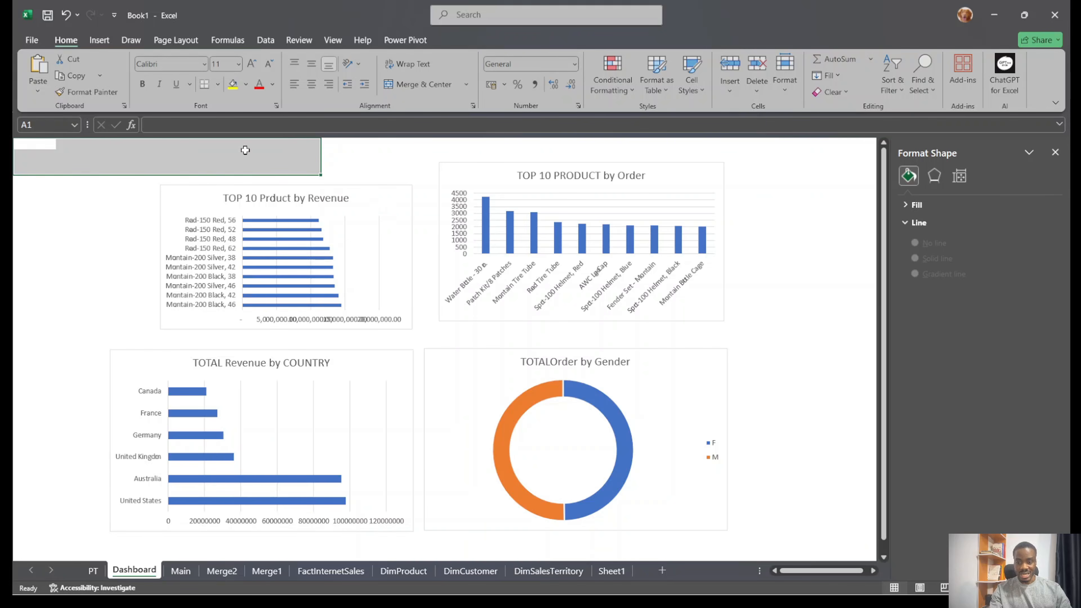
click(424, 86)
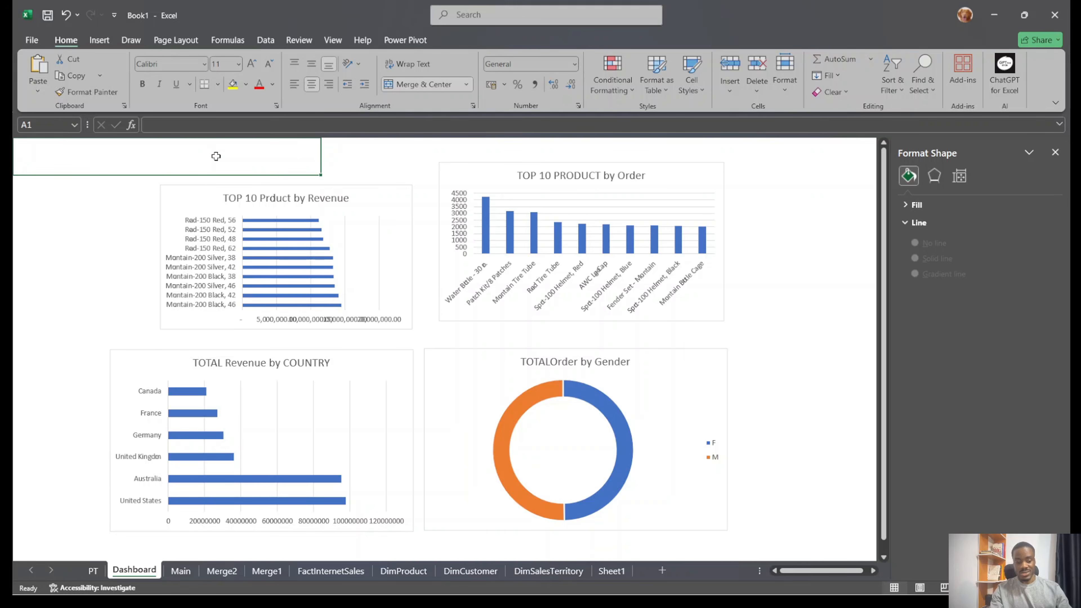
Enter the dashboard heading in merged cell A1 as the owner's first name followed by "ADVENTURE WORK ANALYSIS"
text(EZEIEL)
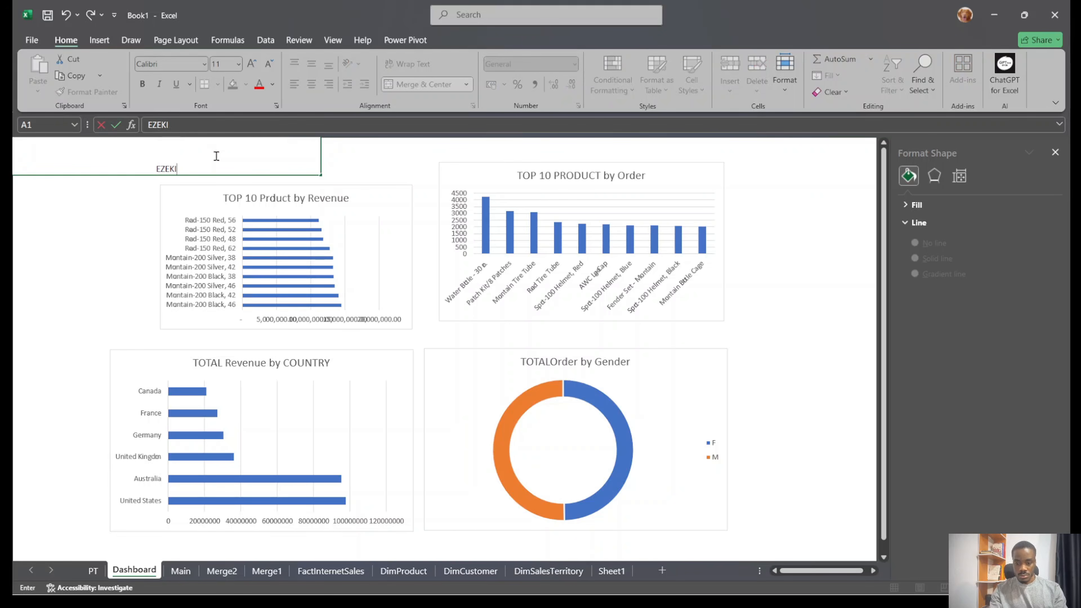
text(EL ADVENTURE )
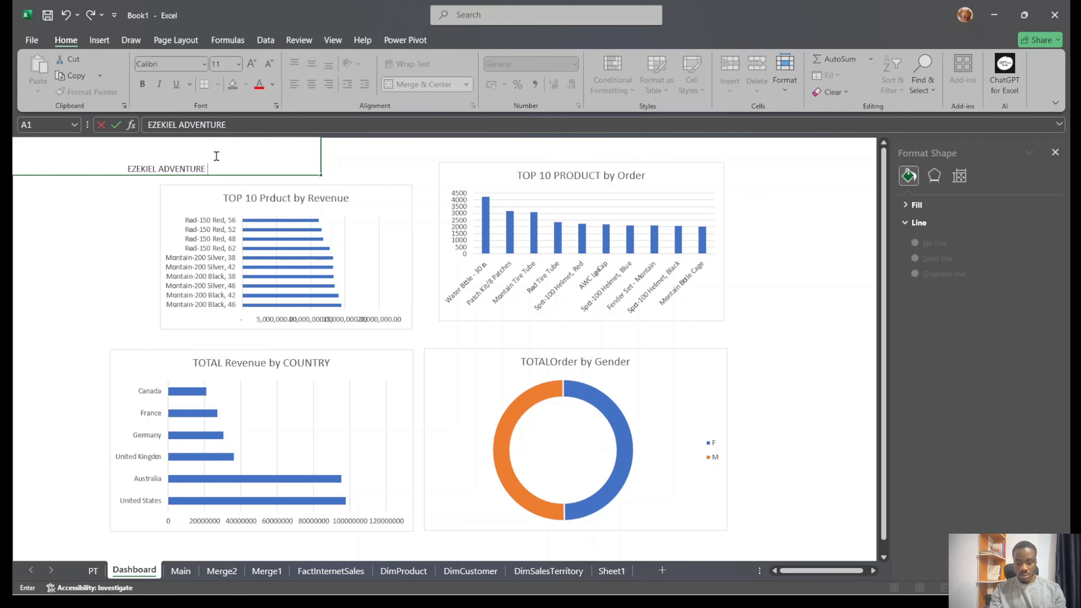
text(WORK)
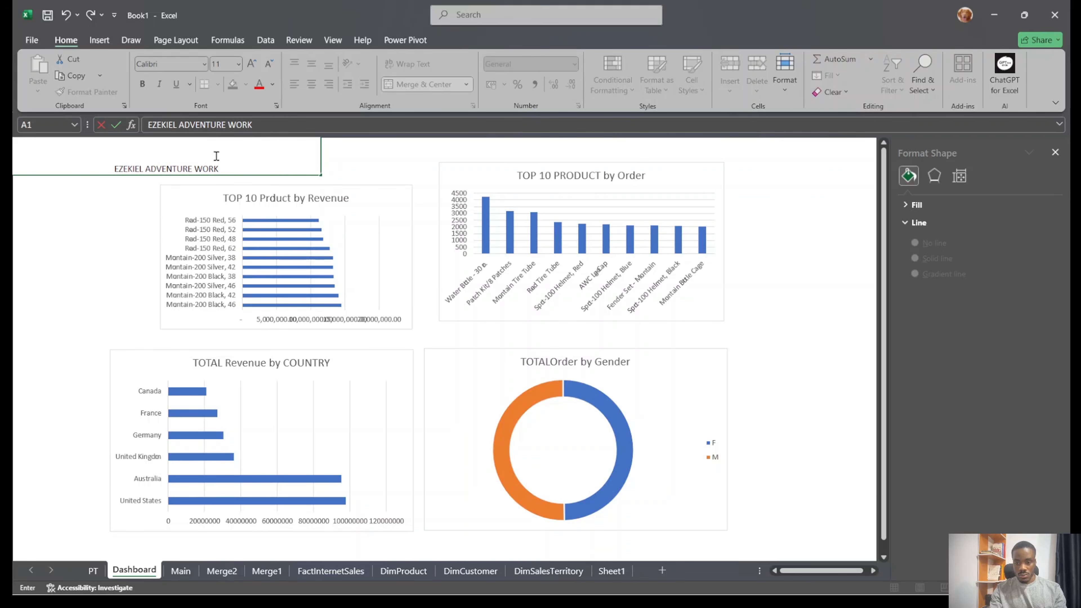
text( ANALYSIS)
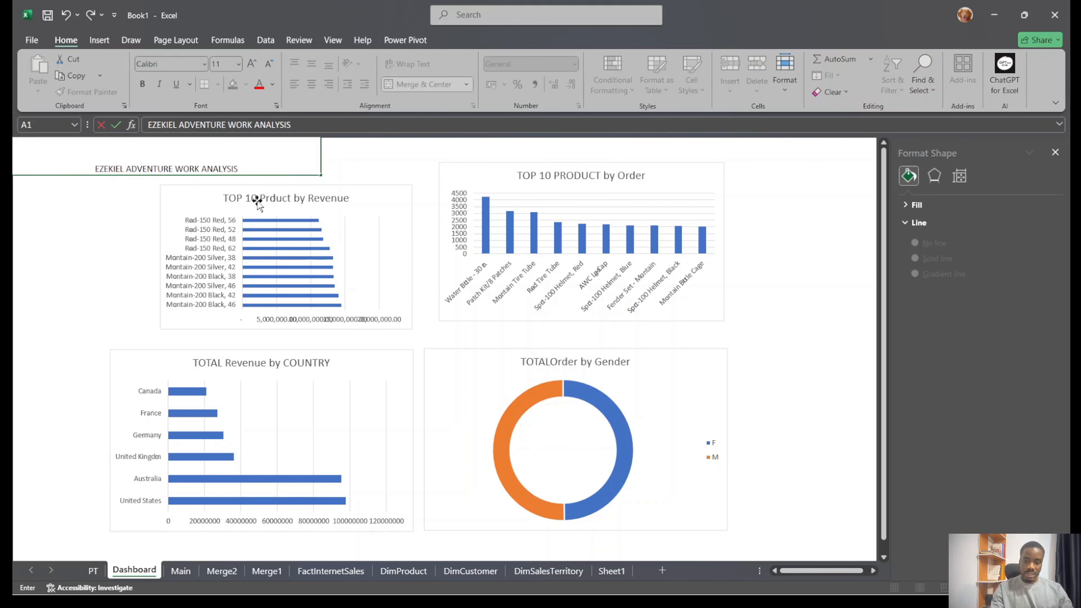
key(ctrl+Return)
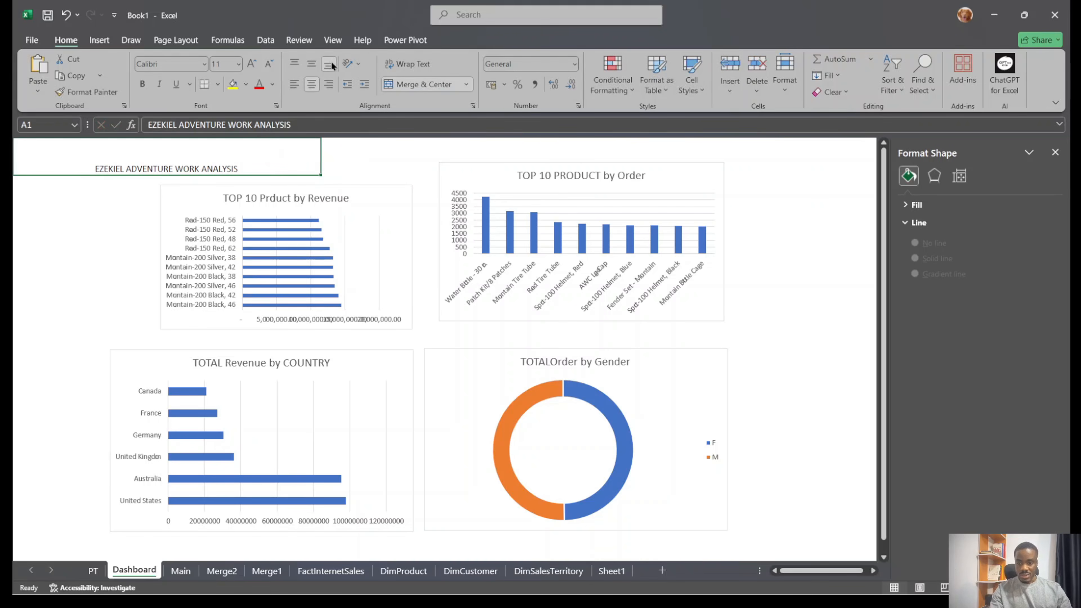
Format the dashboard heading in A1 as bold 18-point text, vertically centred in its merged cell
click(253, 63)
click(252, 64)
click(252, 64)
click(253, 64)
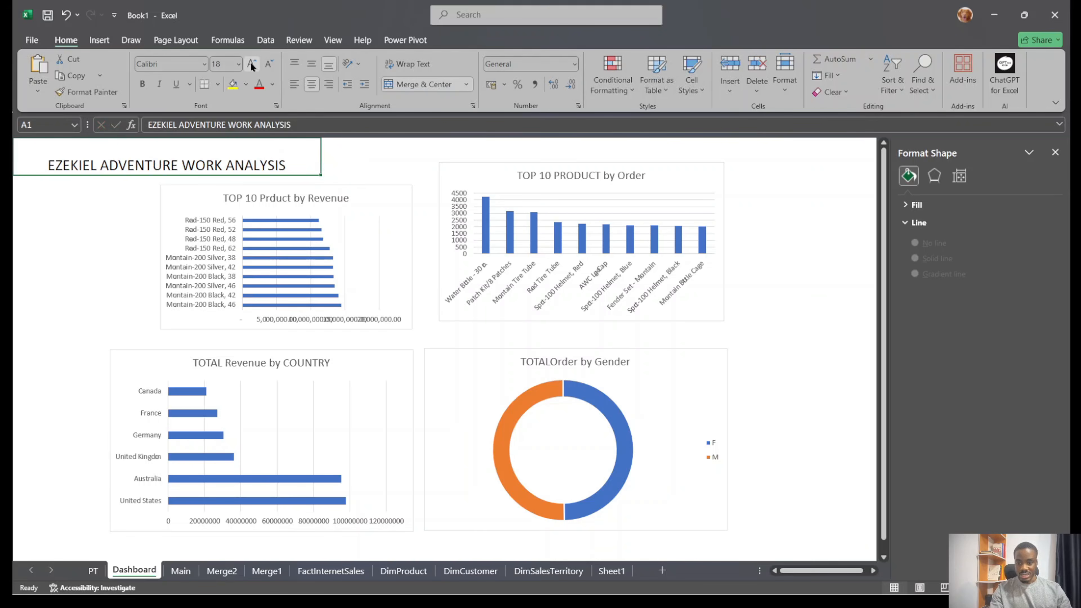
click(310, 65)
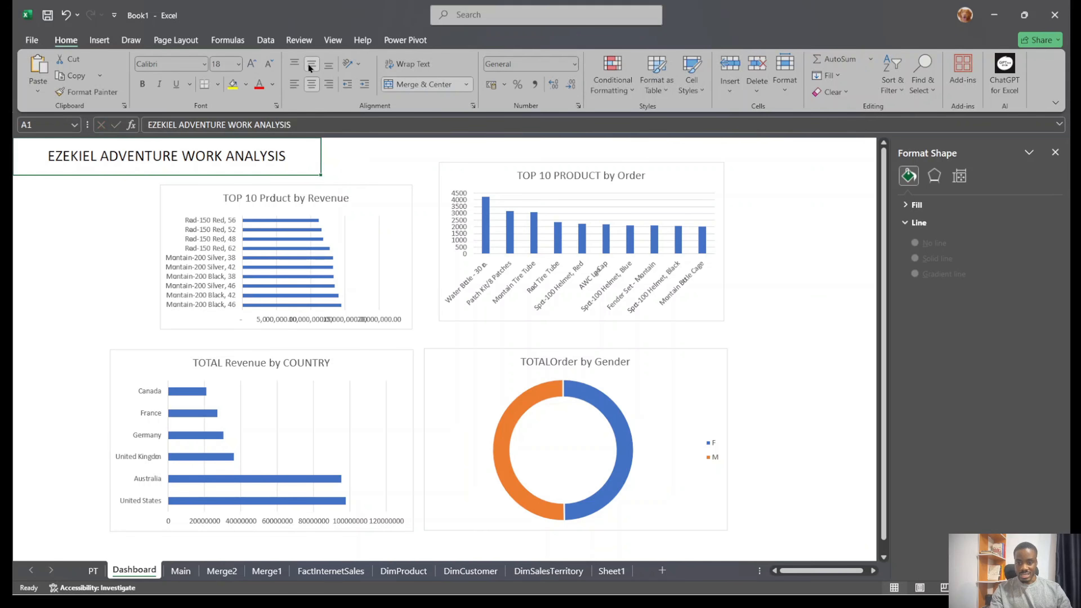
click(142, 84)
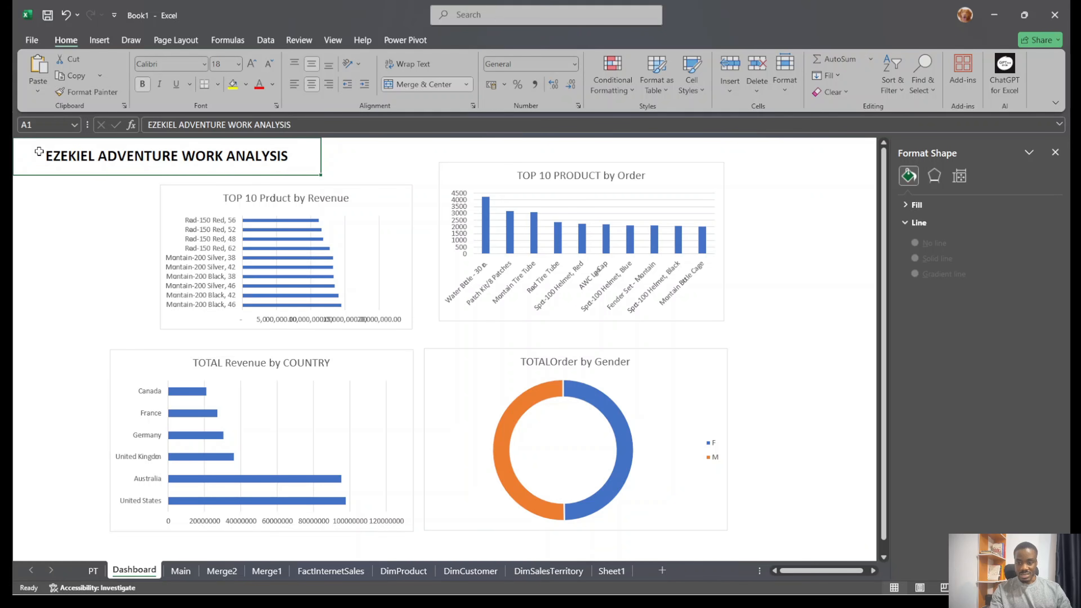
Fill the whole header band A1:Q3, including the heading cell, with gray
drag(342, 150, 759, 149)
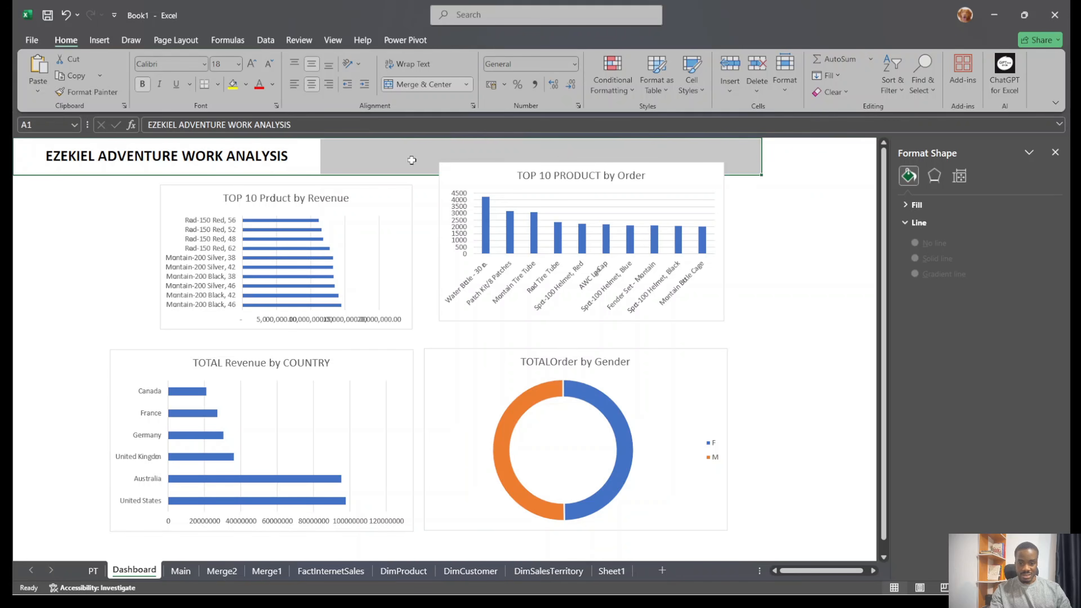
click(246, 84)
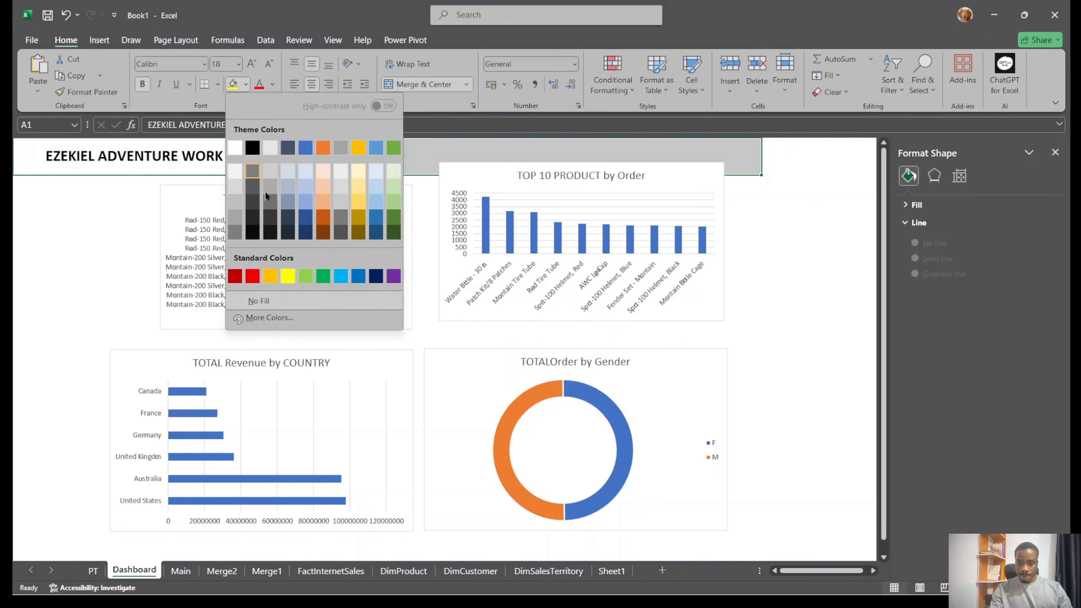
click(346, 148)
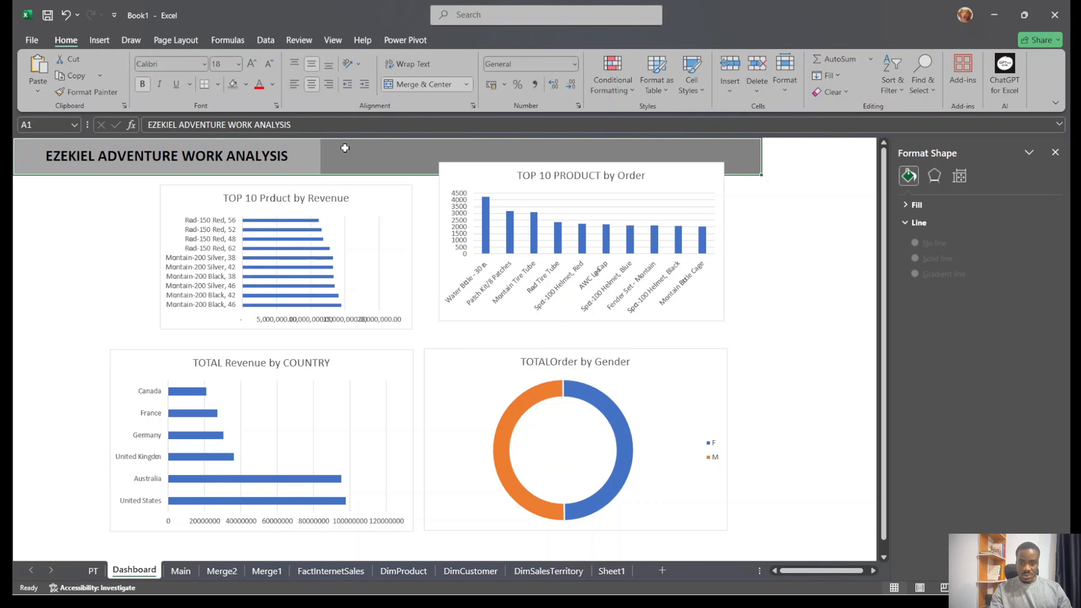
click(773, 230)
Shift the four charts right to fit beneath the gray band, with the product order and gender charts ending at its right edge
drag(708, 167, 745, 190)
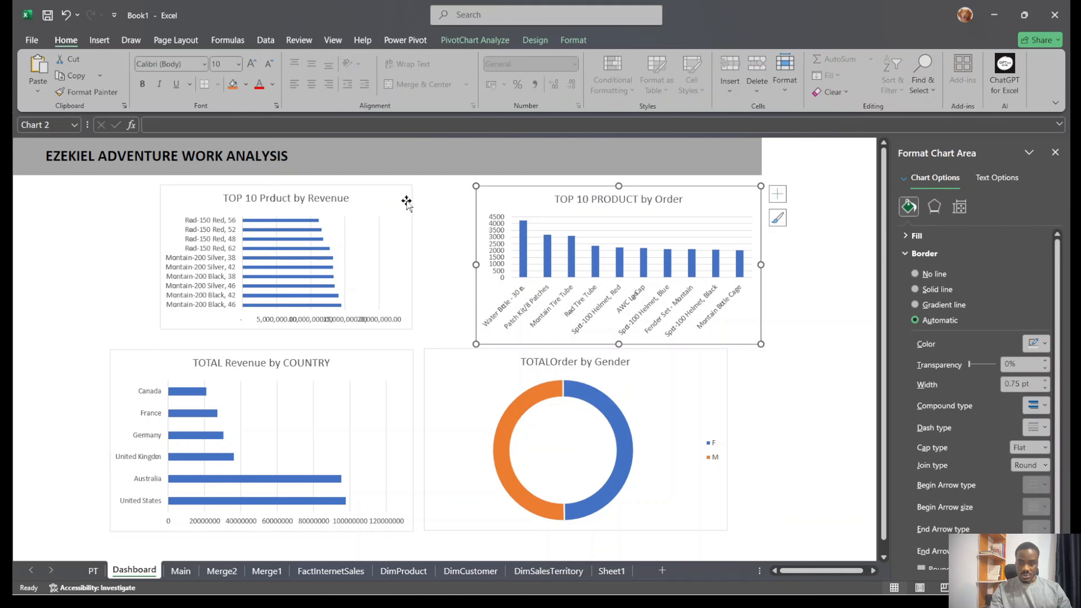
drag(405, 202, 426, 206)
drag(706, 379, 741, 379)
drag(383, 372, 398, 376)
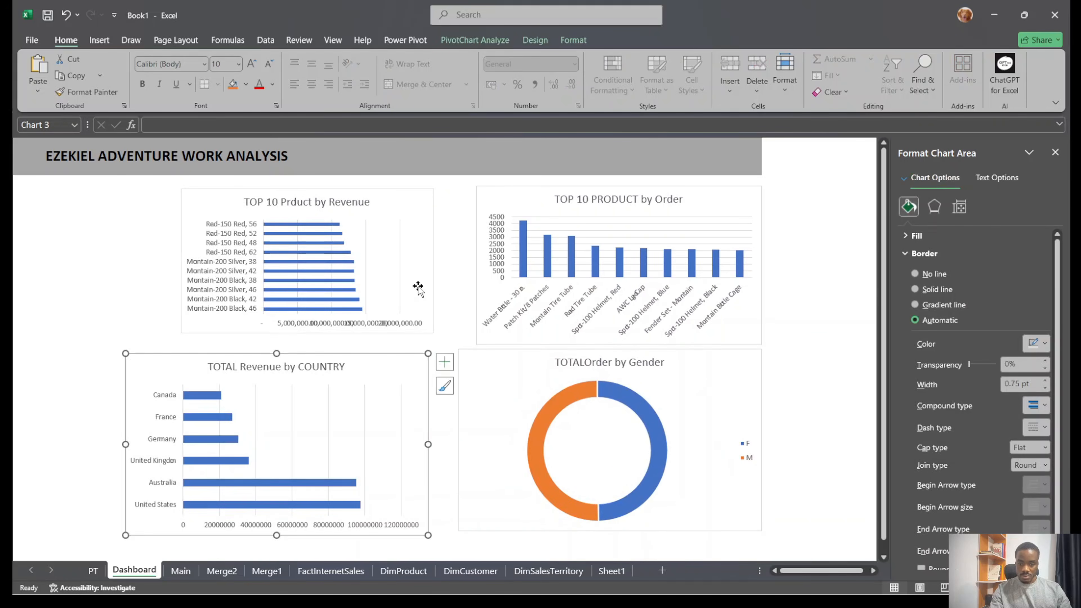
drag(417, 285, 410, 286)
Add a right border to the merged heading cell A1 to separate it from the rest of the band
click(316, 159)
click(385, 145)
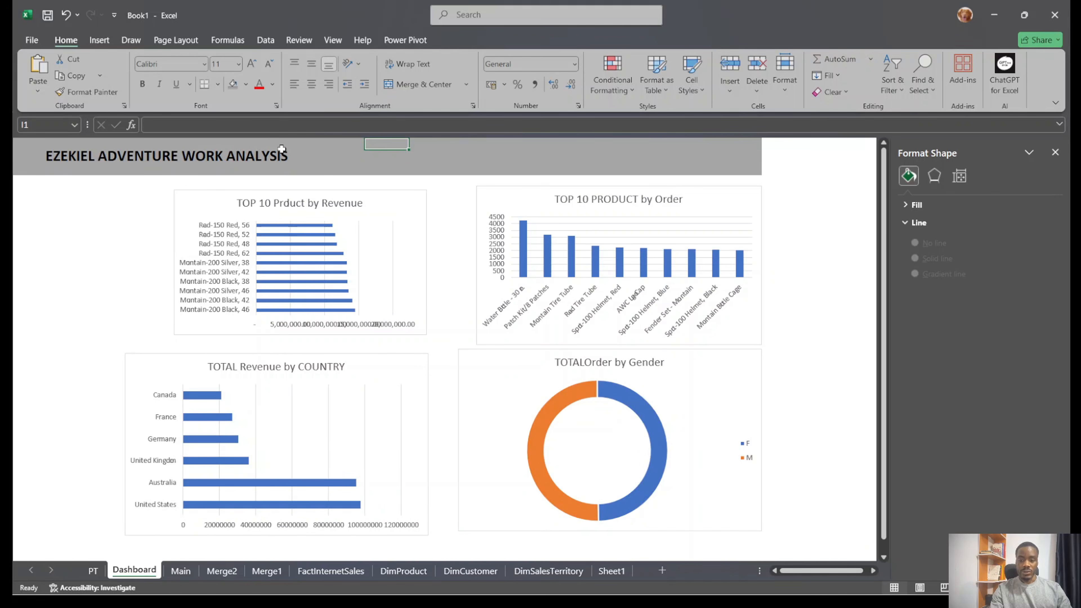
click(261, 160)
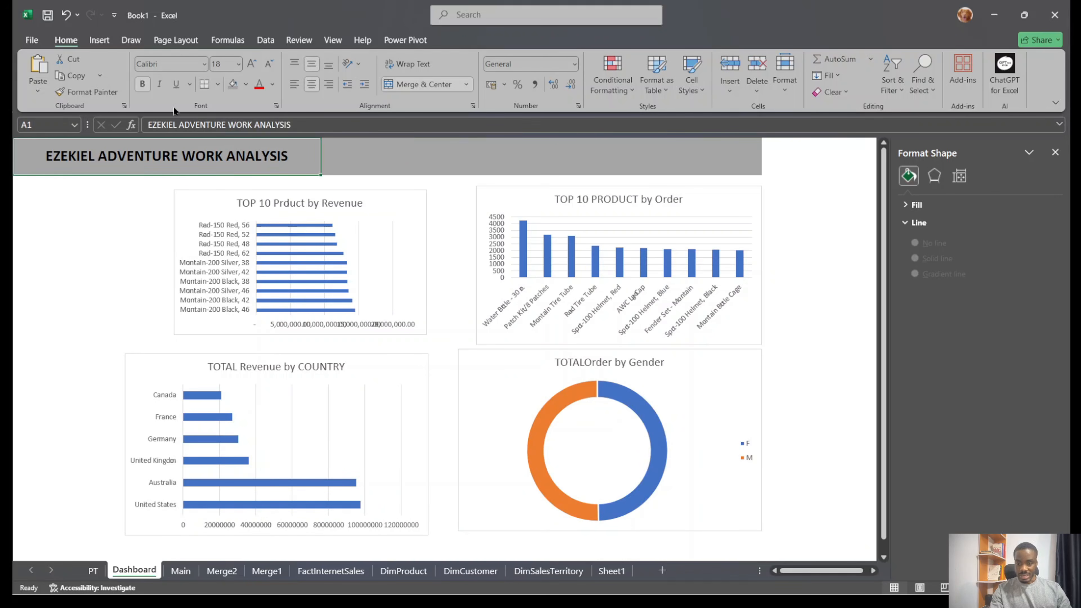
click(217, 84)
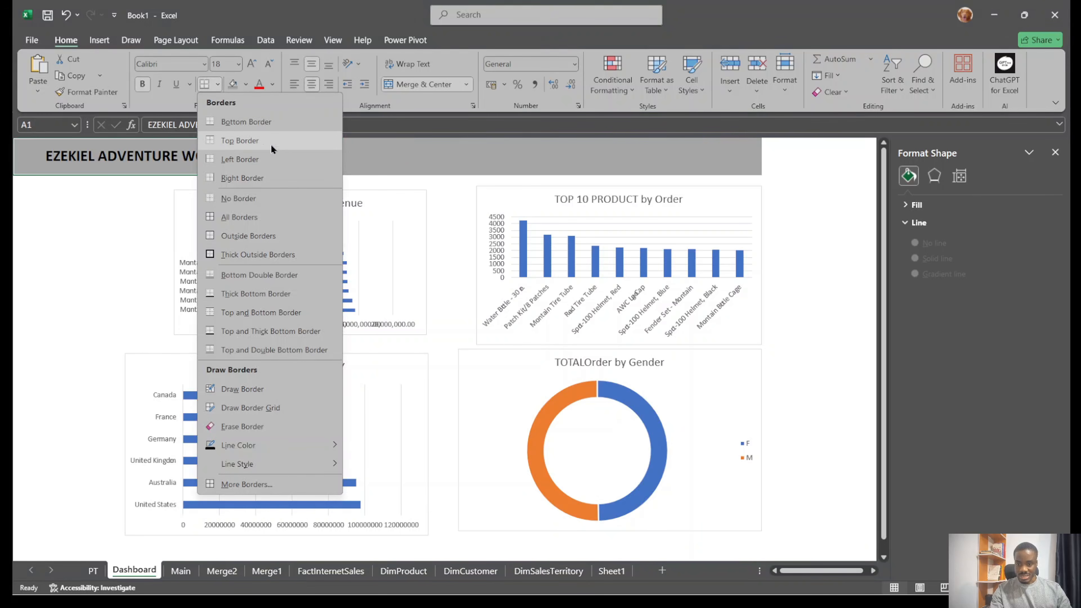
click(278, 177)
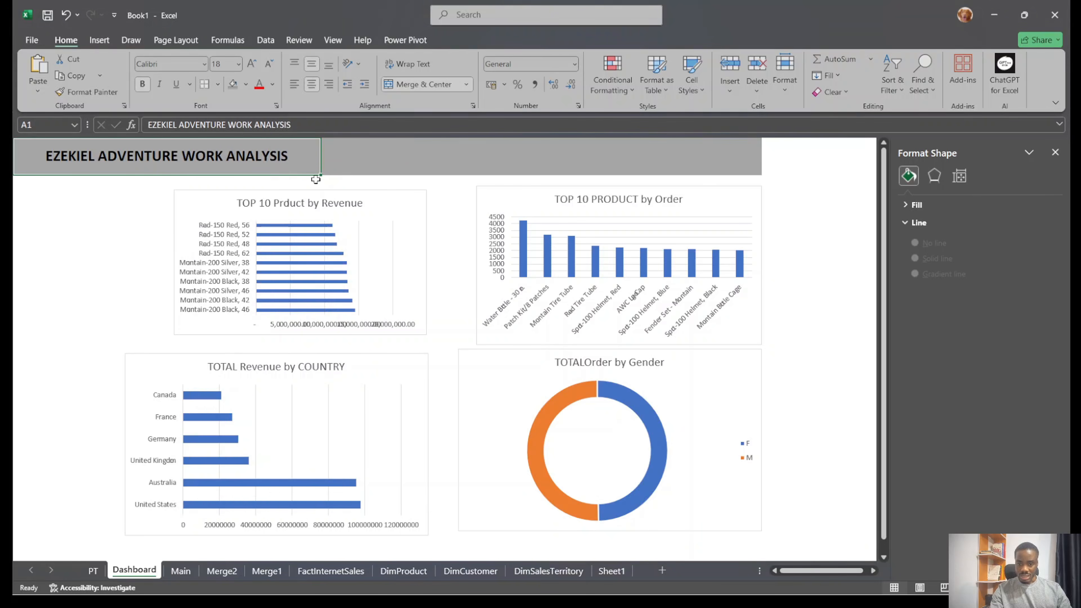
click(825, 184)
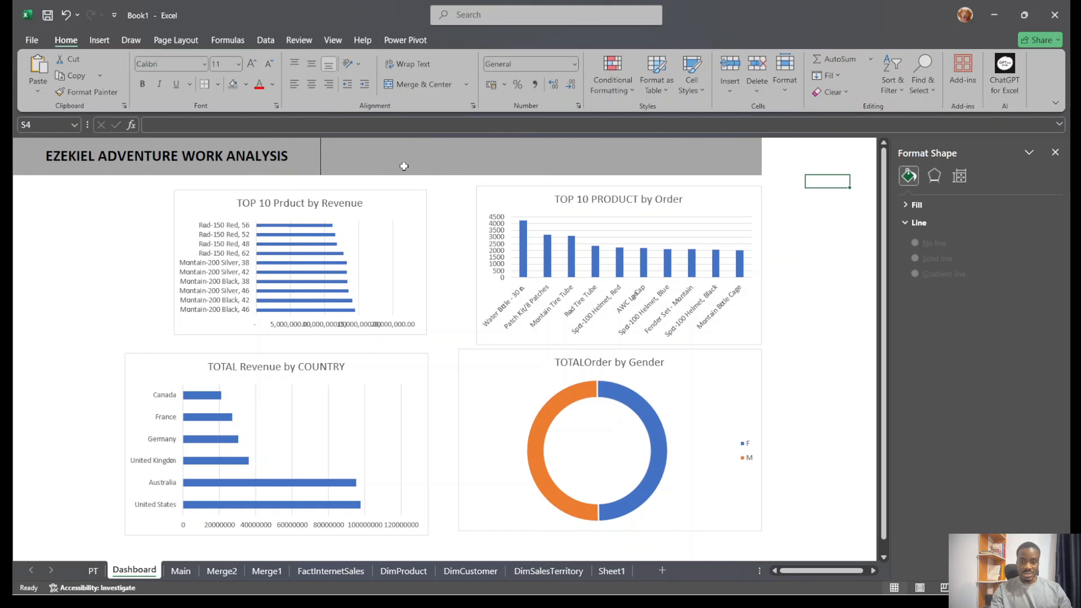
Merge and center H1:J2 beside the heading and add a right border to that block of the band
click(381, 152)
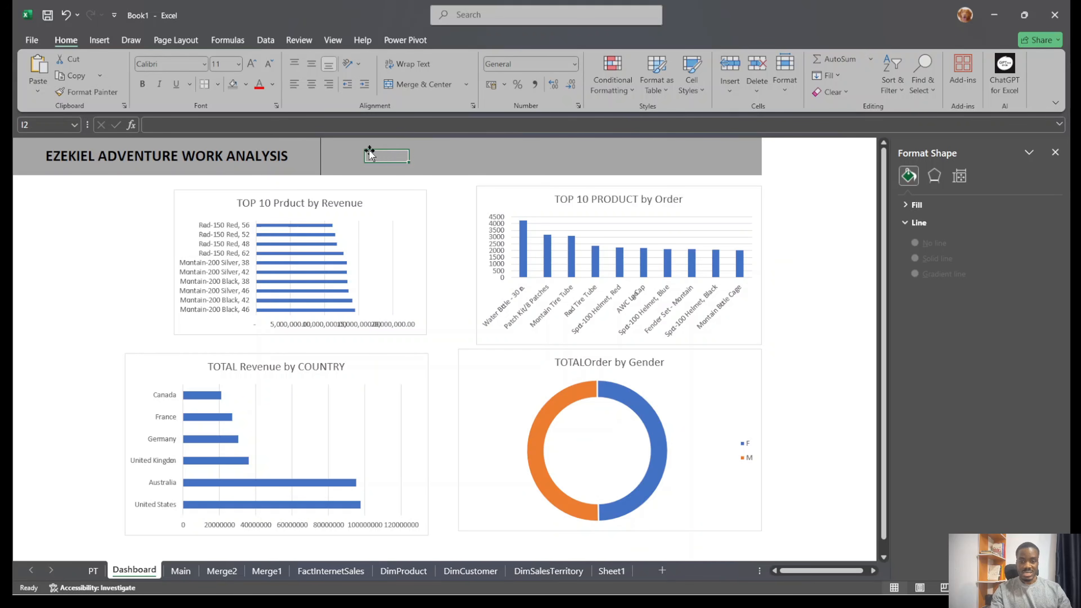
click(361, 146)
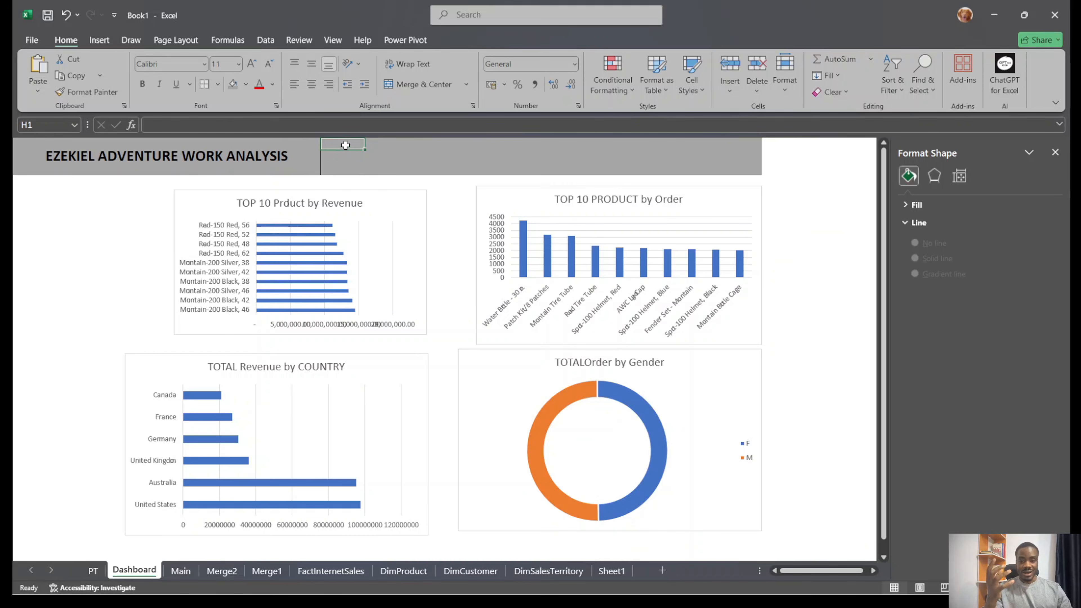
drag(348, 146, 421, 149)
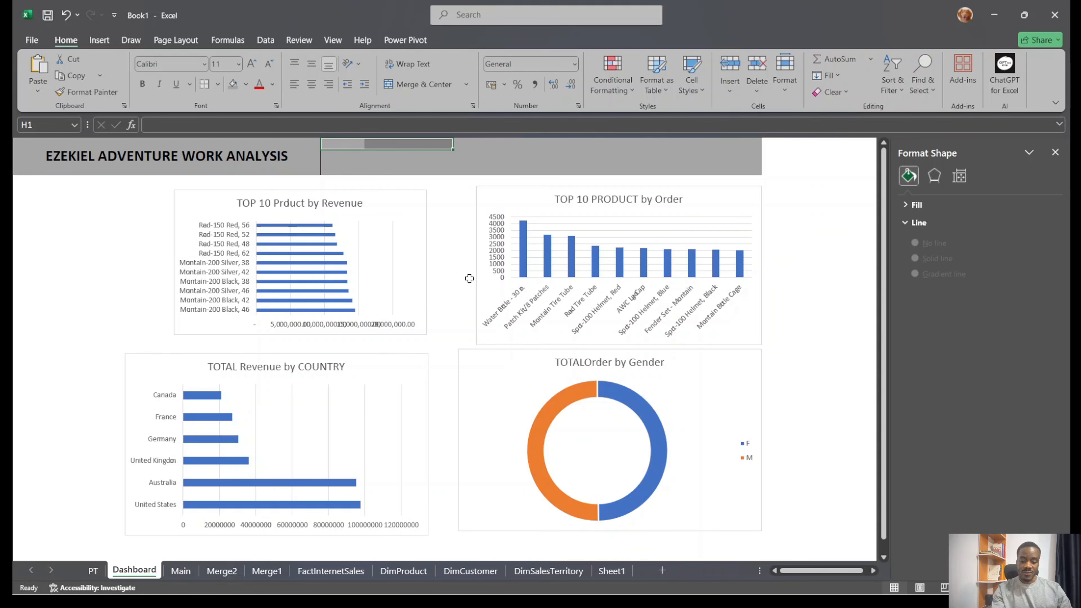
key(XF86MonBrightnessUp)
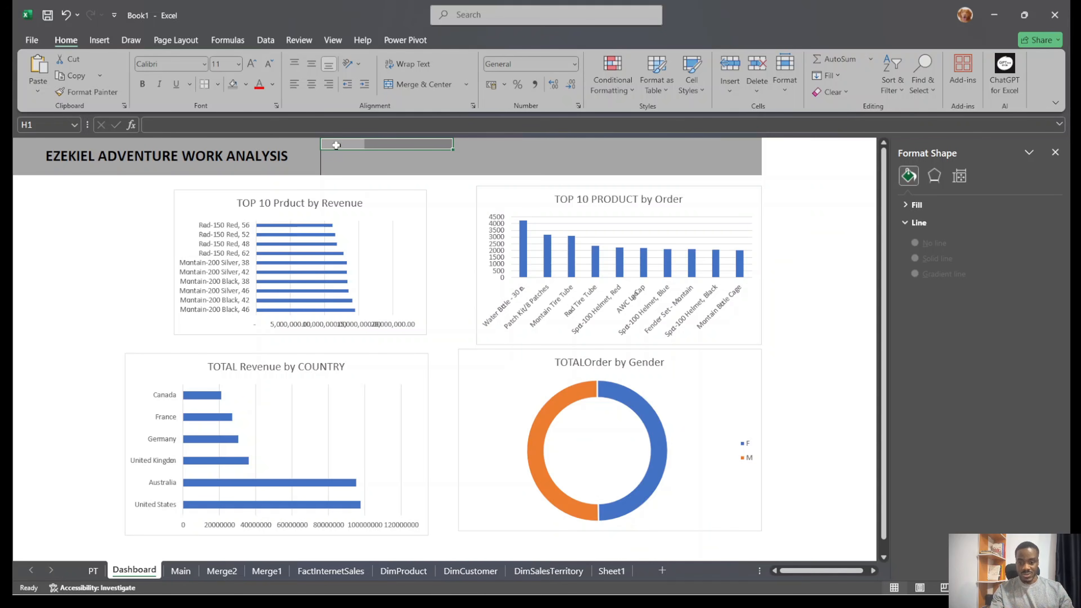
mouse_move(336, 145)
mouse_down()
mouse_move(423, 154)
mouse_move(325, 144)
mouse_up()
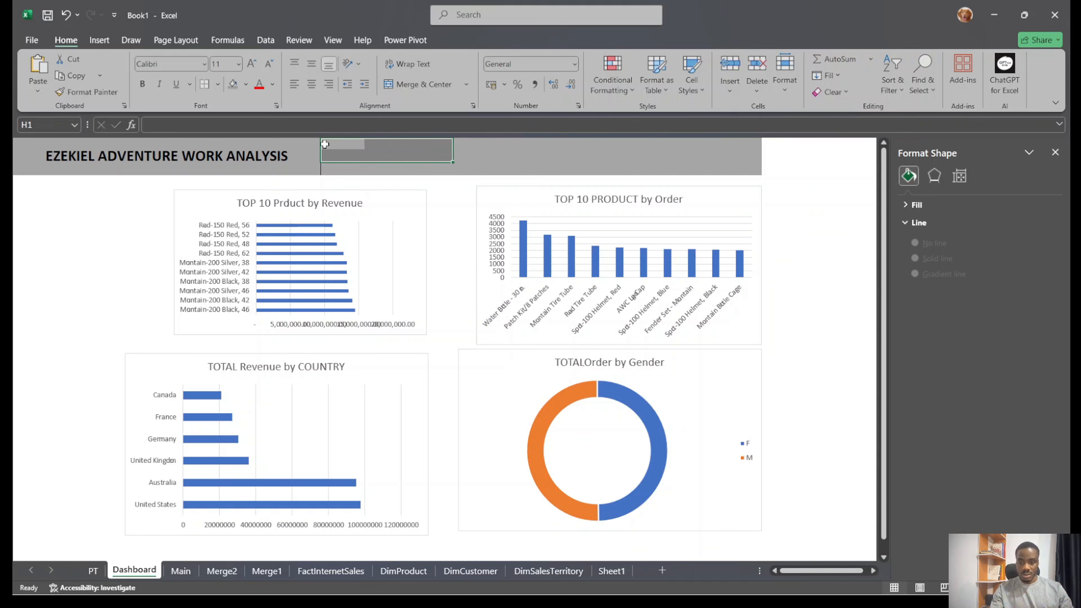
click(422, 85)
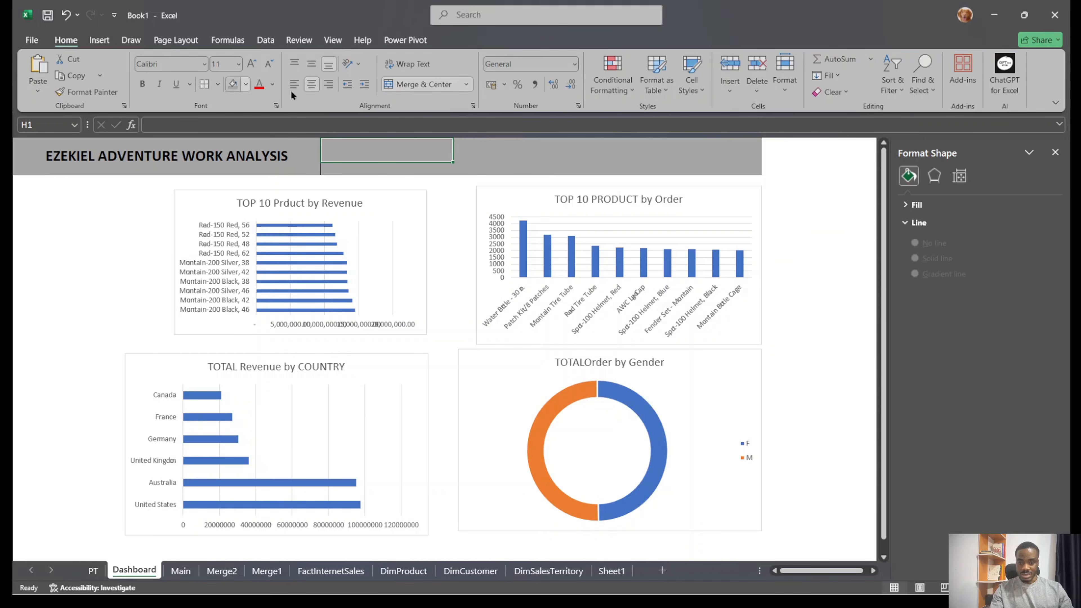
Merge and center K1:N2 and add a right border along K1:N3
drag(424, 143, 612, 152)
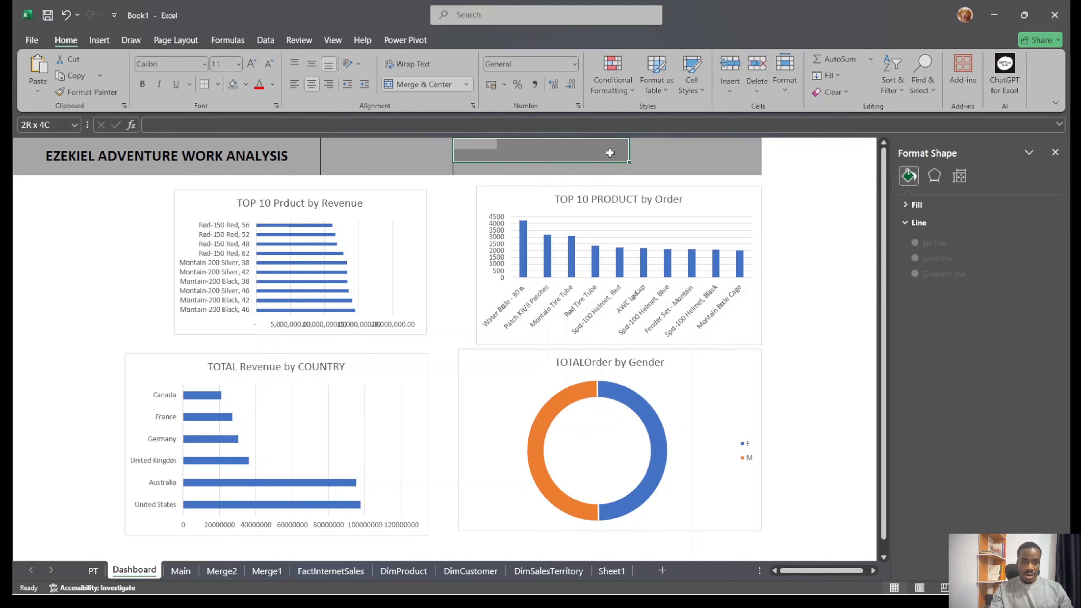
drag(610, 153, 540, 145)
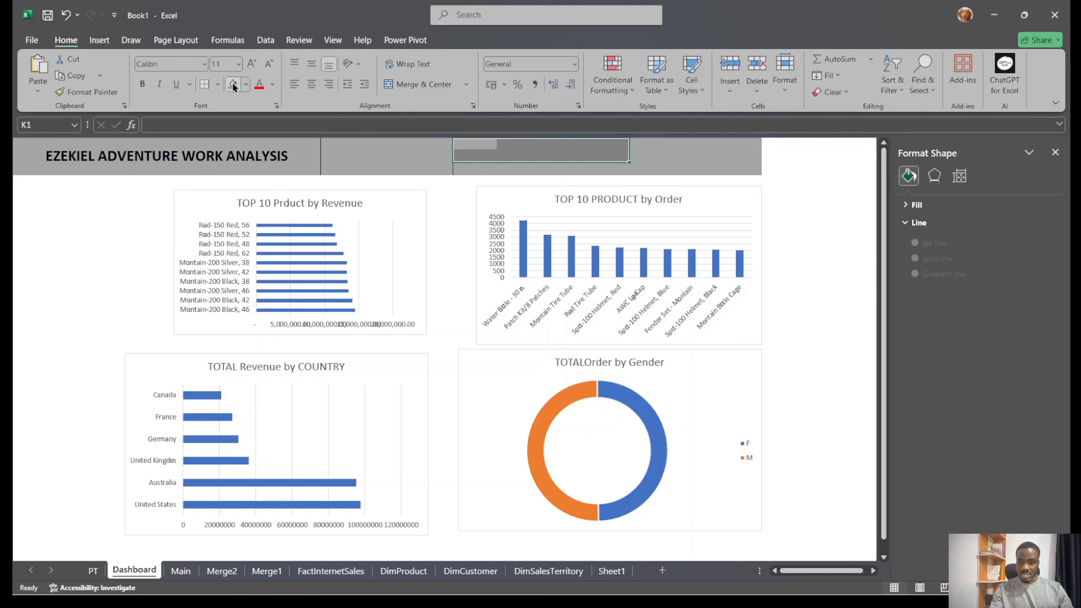
click(422, 83)
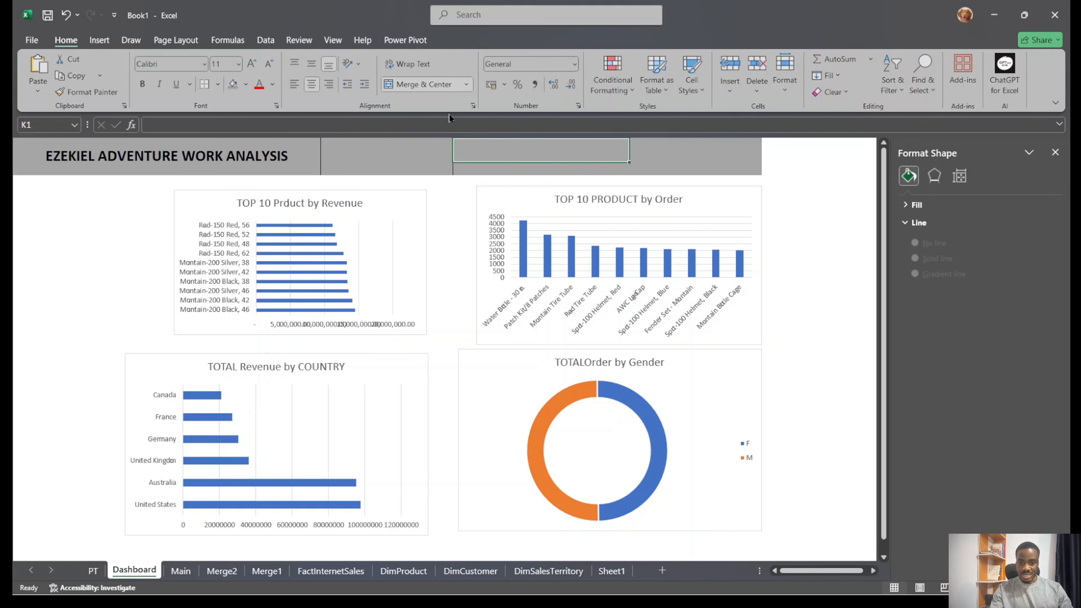
drag(559, 158, 555, 167)
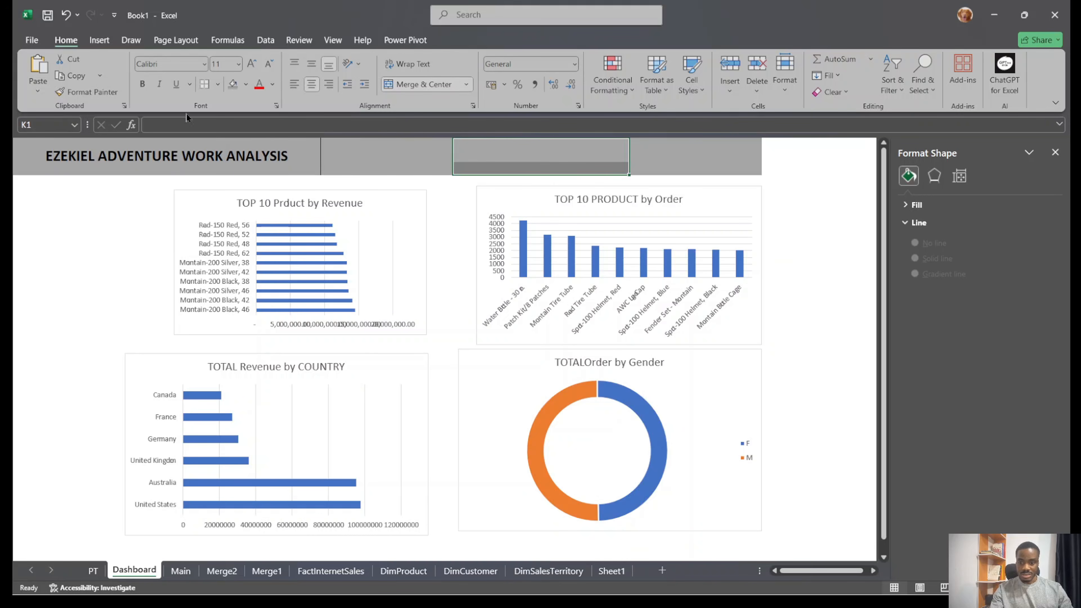
Merge and center O1:Q2 at the end of the header band and give it a right border
drag(646, 145, 751, 154)
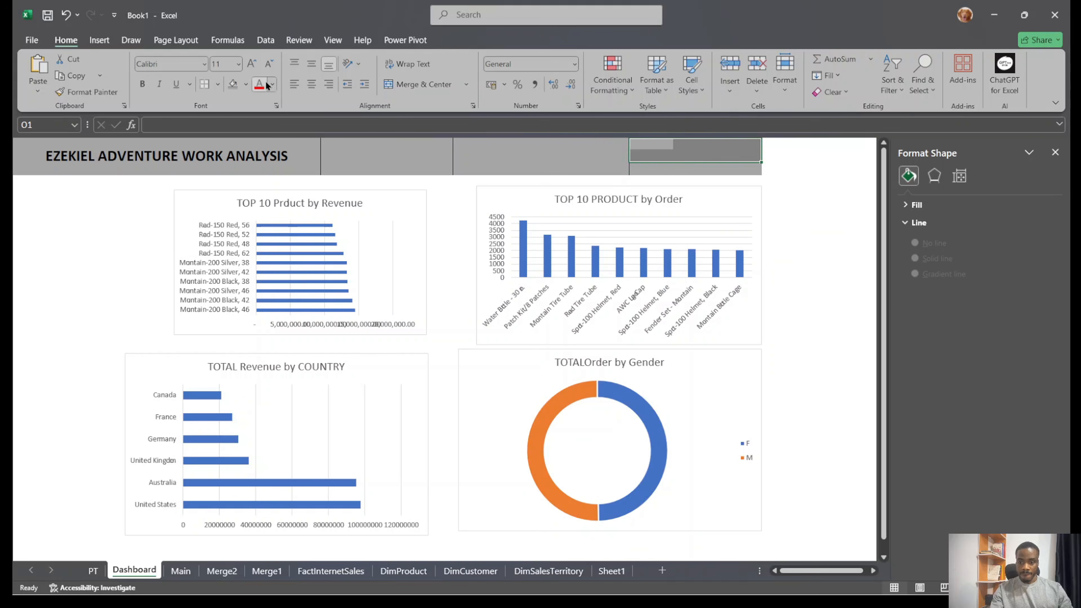
click(415, 86)
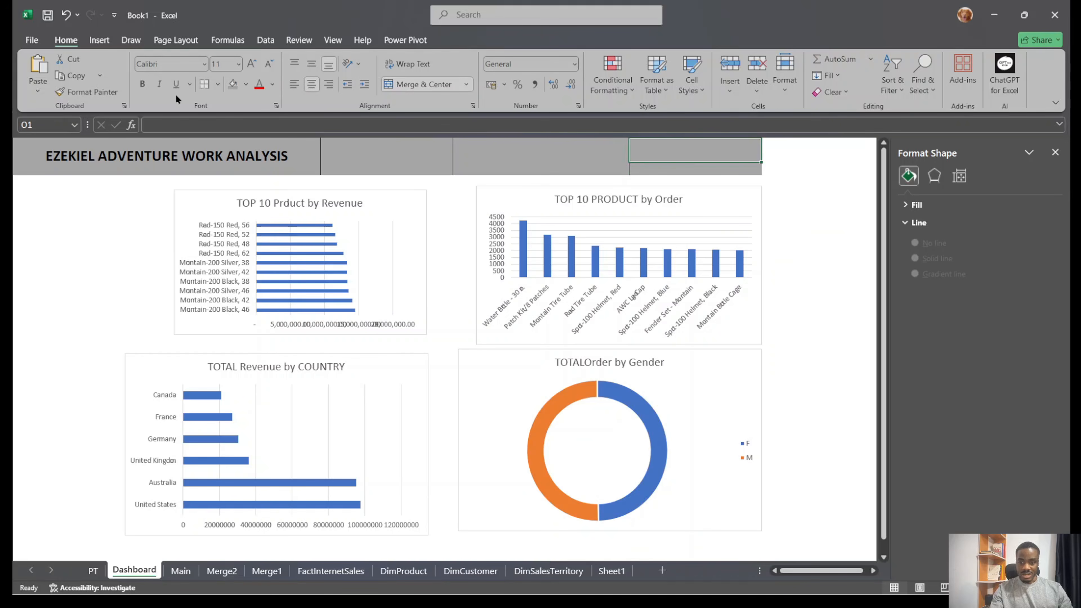
click(793, 181)
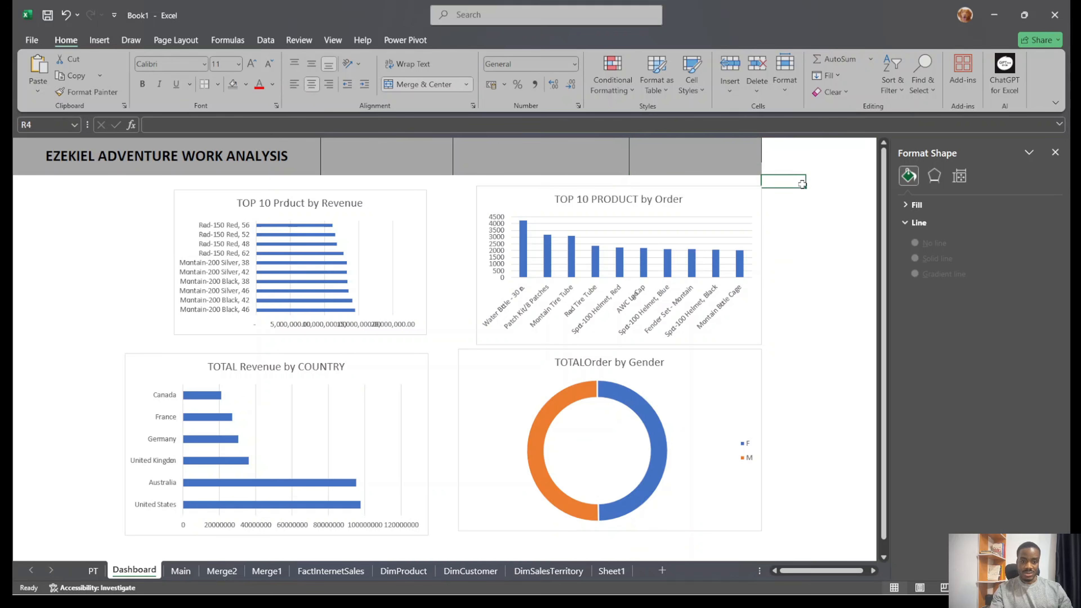
Apply No Border to the merged header cells O1 and K1
click(720, 150)
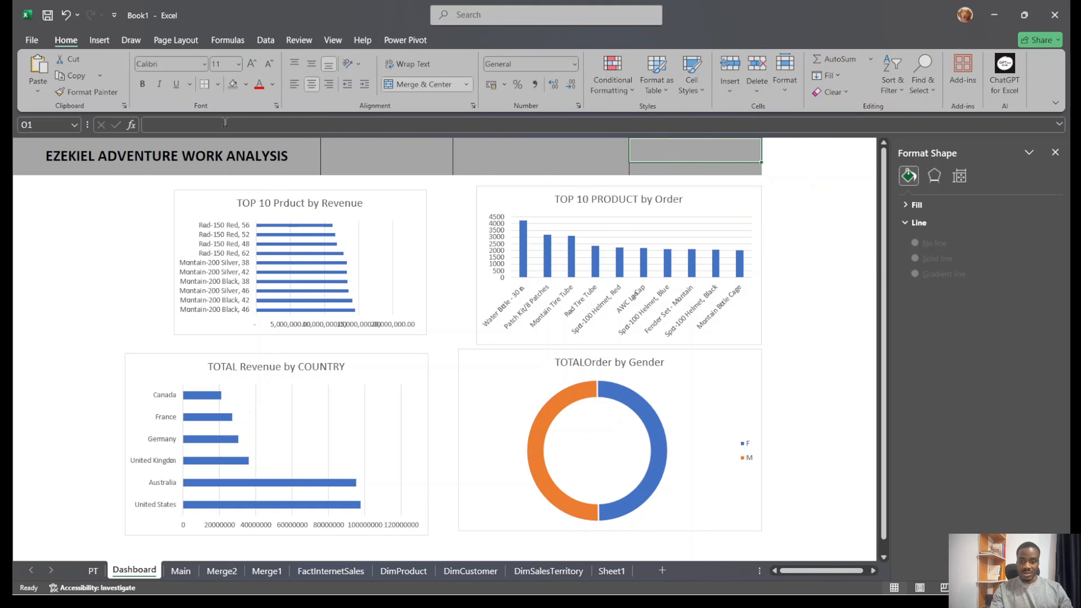
click(217, 85)
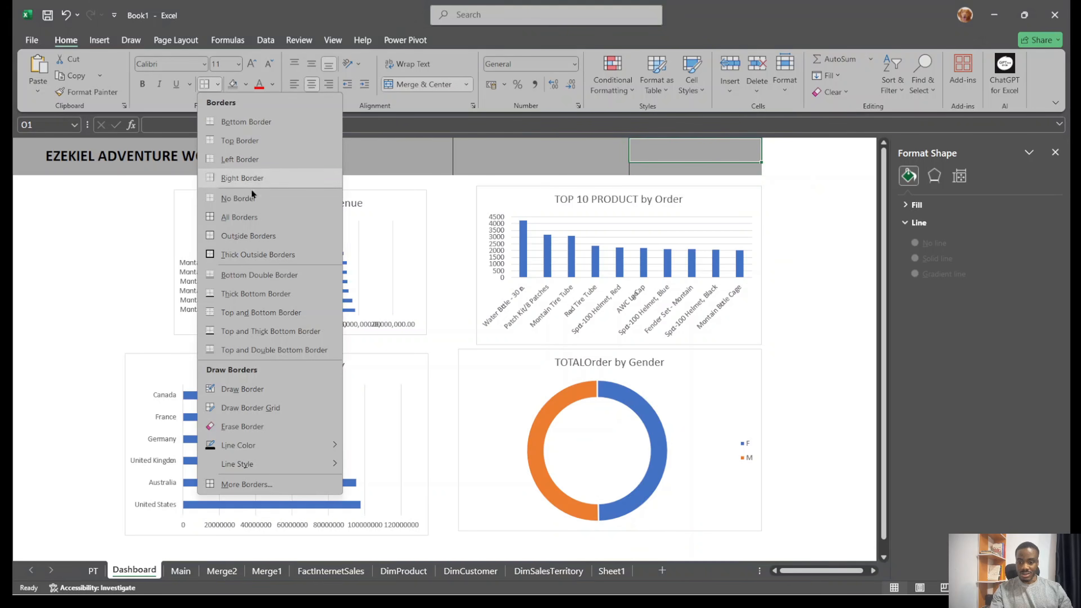
click(252, 197)
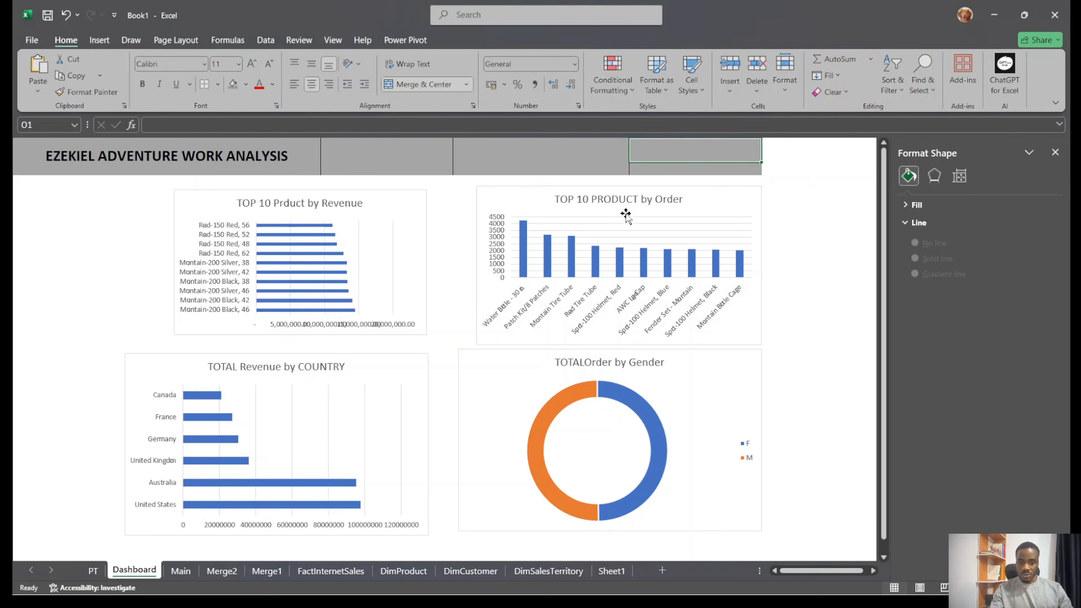
click(809, 186)
click(608, 152)
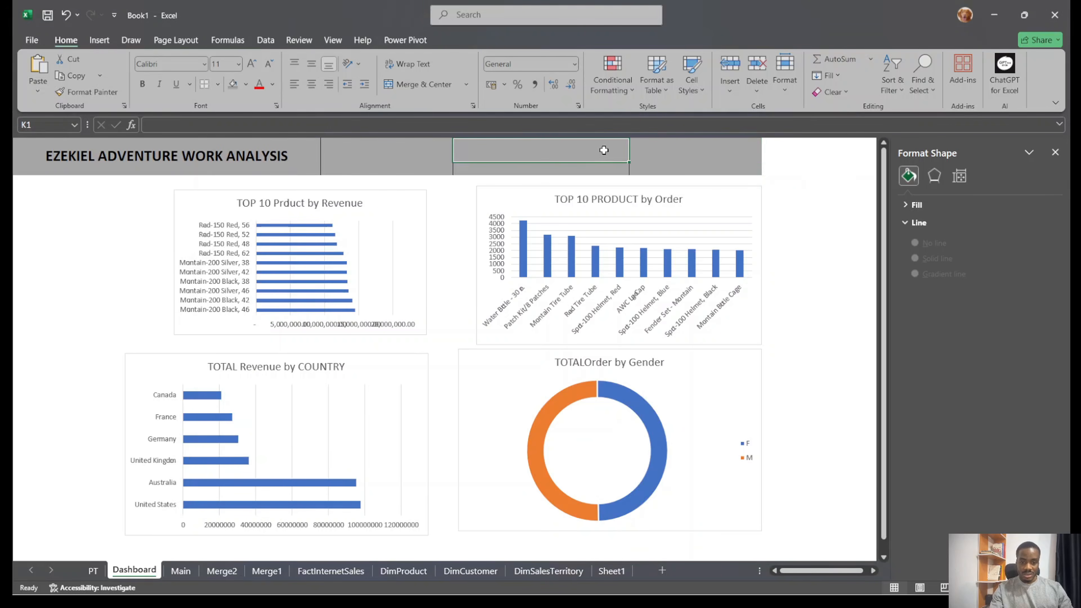
click(217, 83)
click(267, 196)
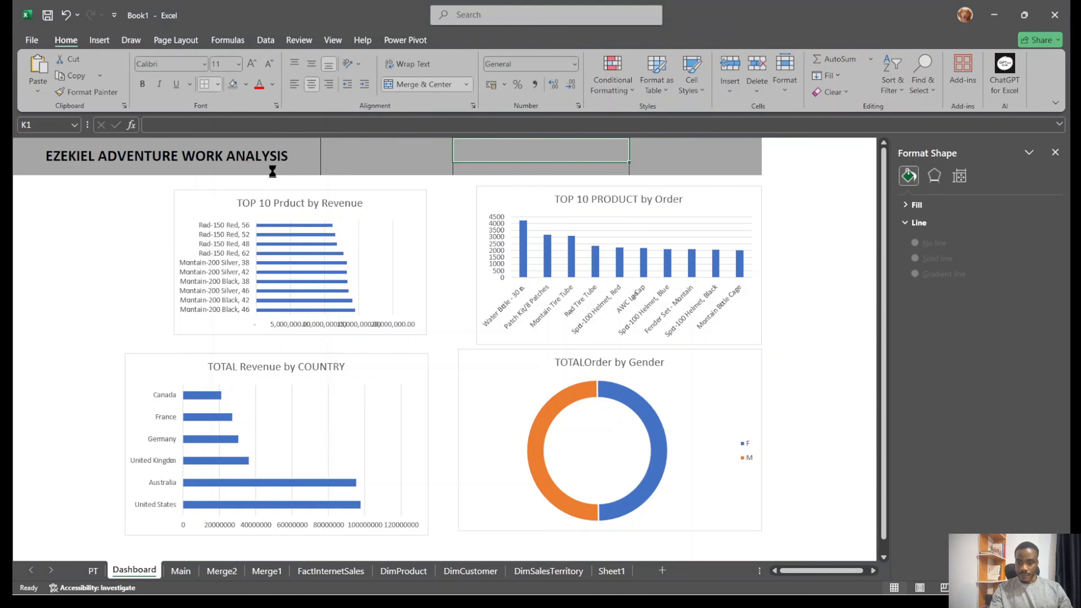
click(828, 193)
Label the three merged header blocks Revenue in H1, COGS in K1 and Order in O1
click(377, 151)
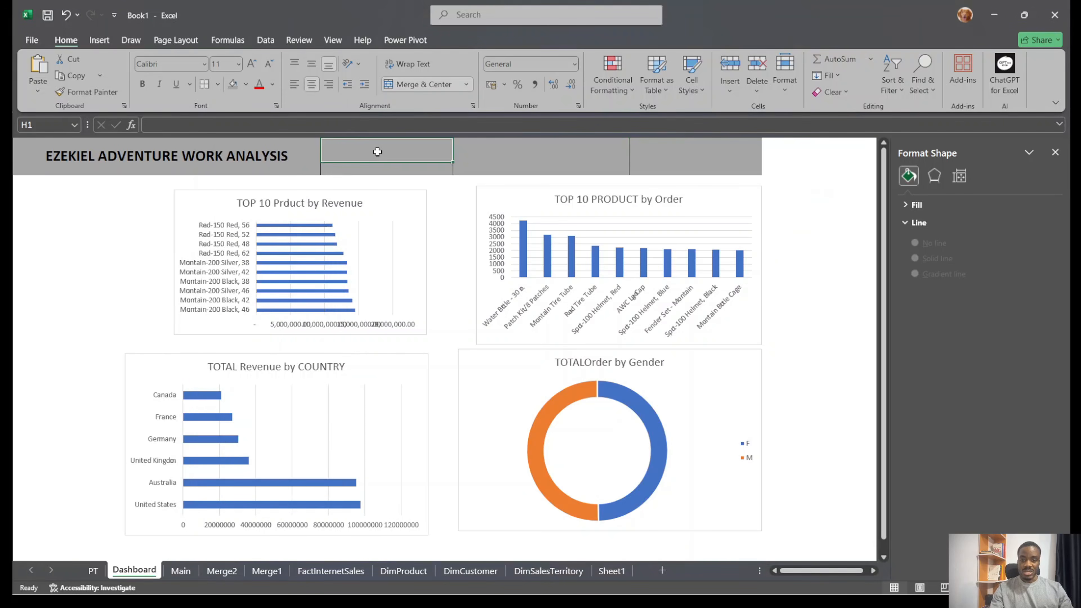
text(REn)
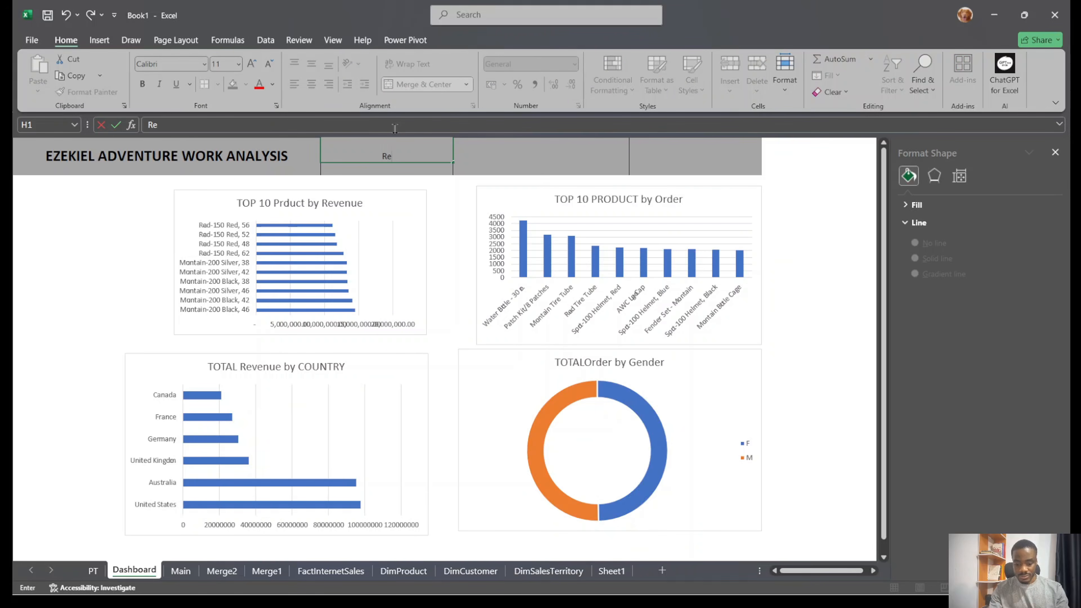
text(nue)
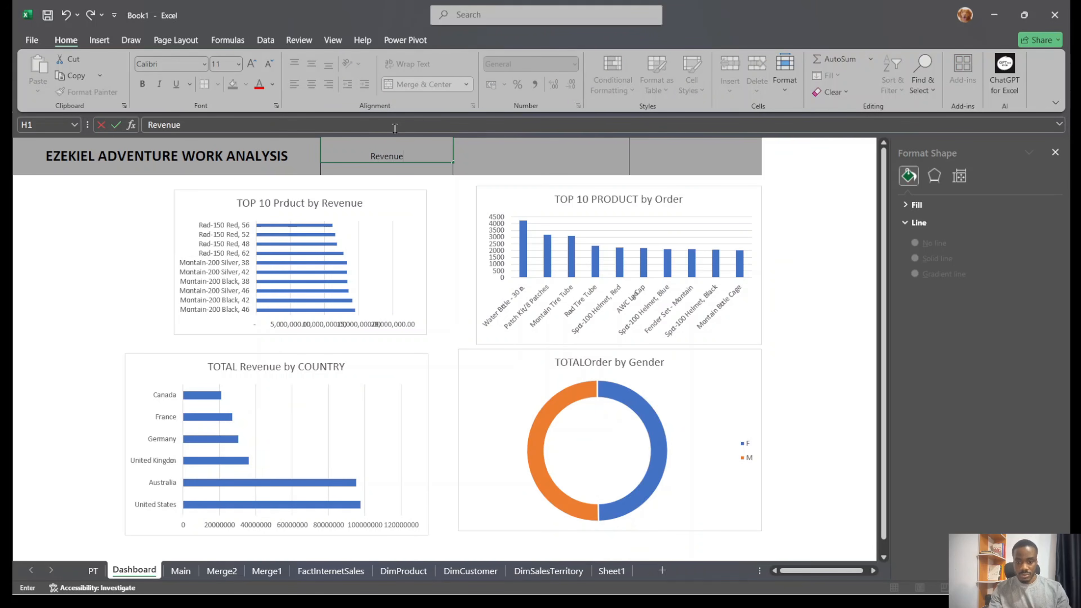
click(528, 154)
text(C)
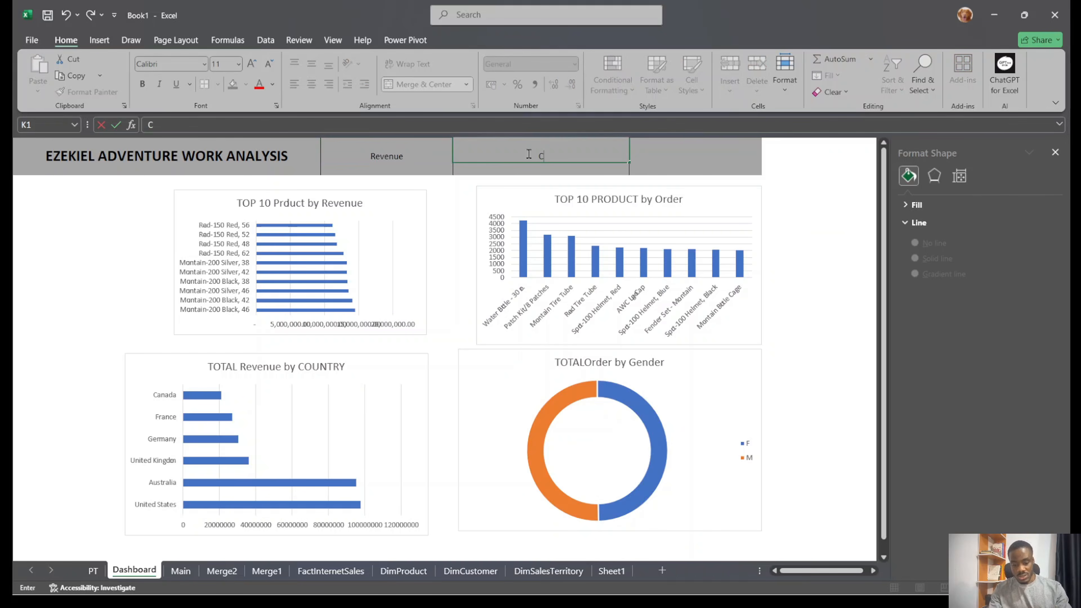
text(OGS)
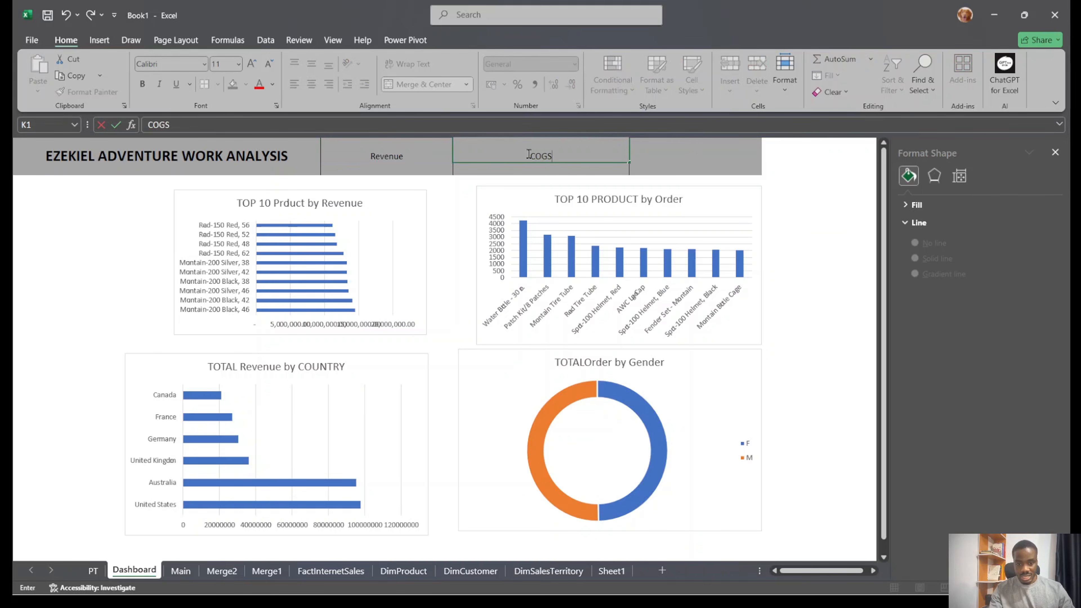
click(680, 146)
text(TALO)
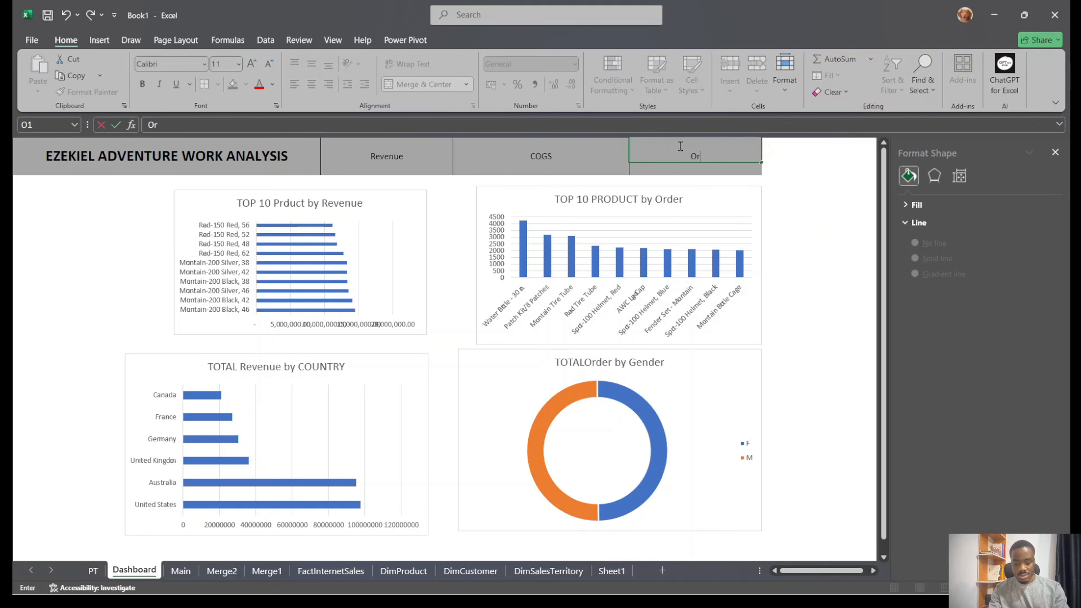
text(rder)
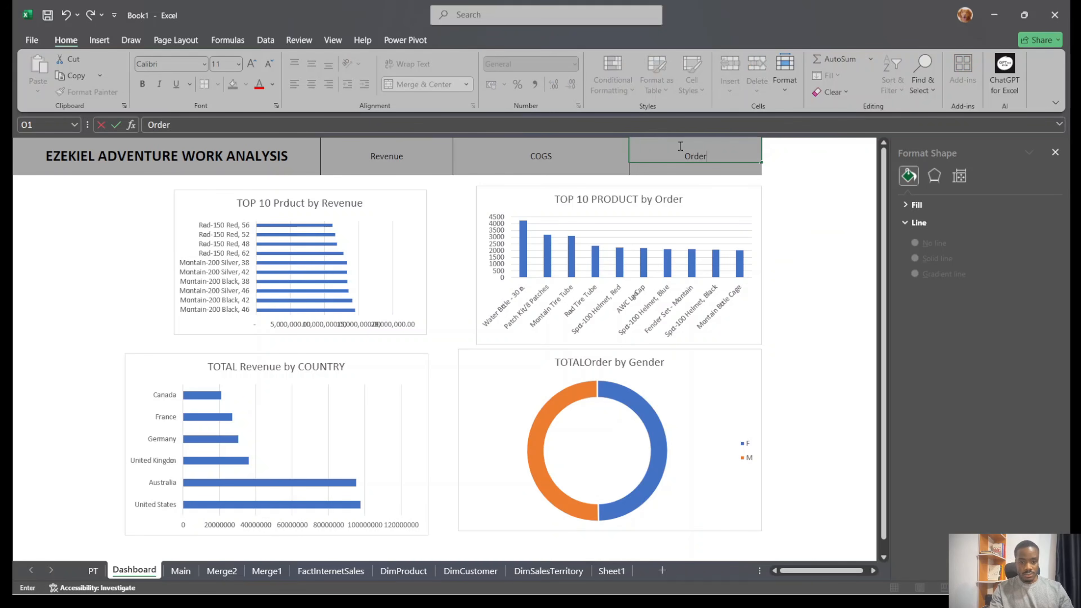
click(844, 221)
Merge and center H3:J3, K3:N3 and O3:Q3 beneath the Revenue, COGS and Order labels
click(388, 169)
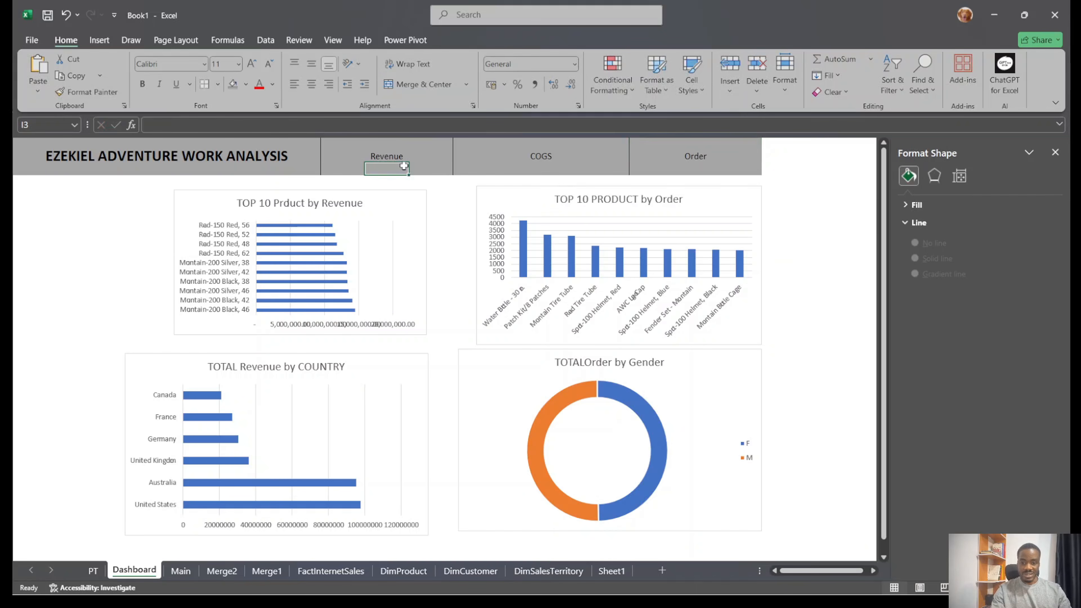
click(346, 172)
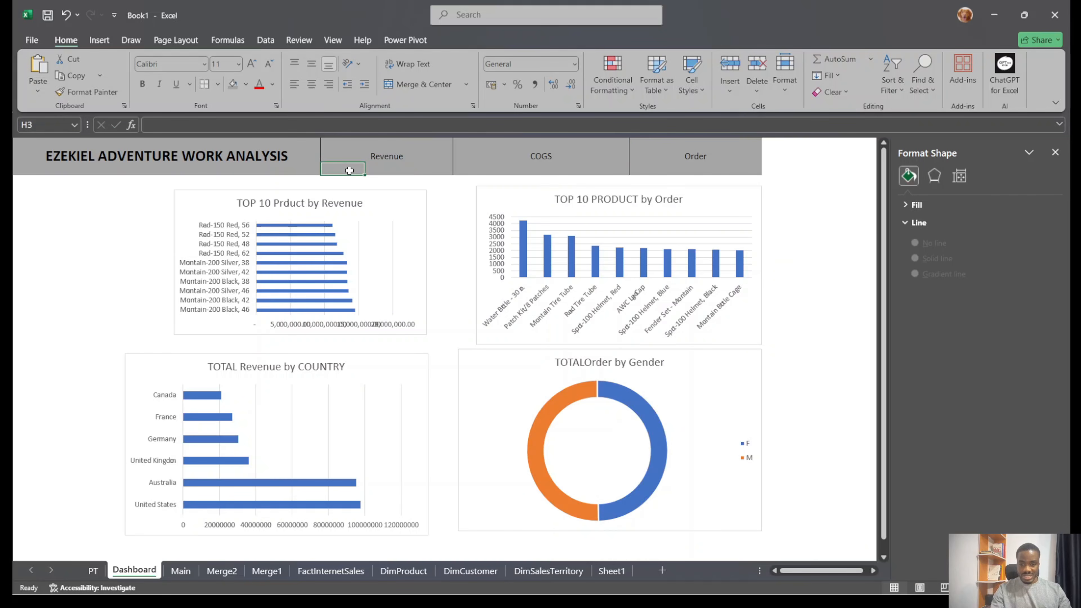
drag(350, 170, 416, 169)
click(430, 84)
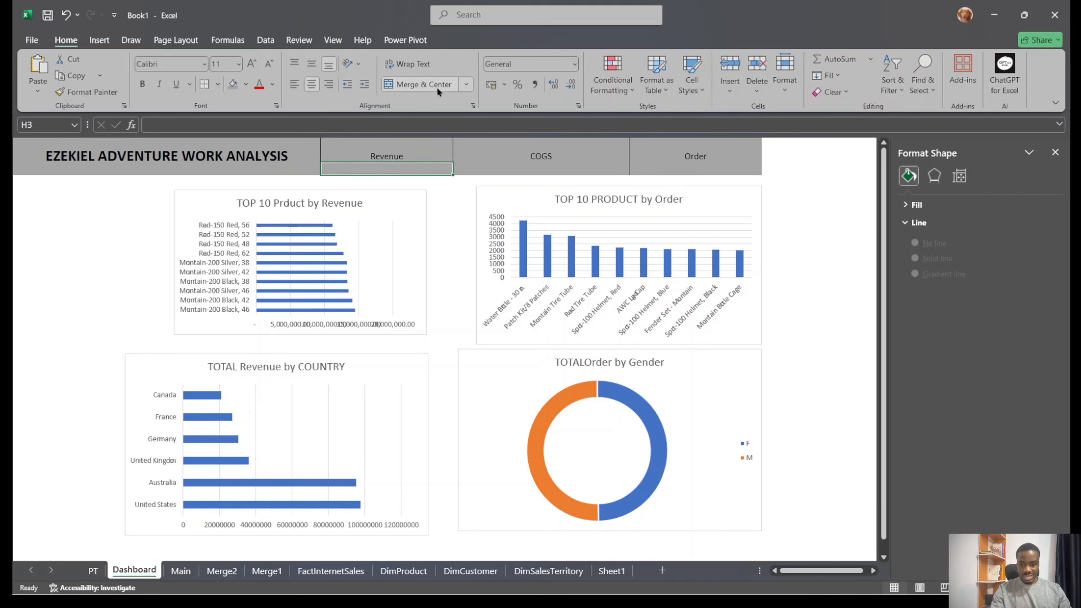
click(481, 170)
drag(480, 170, 596, 168)
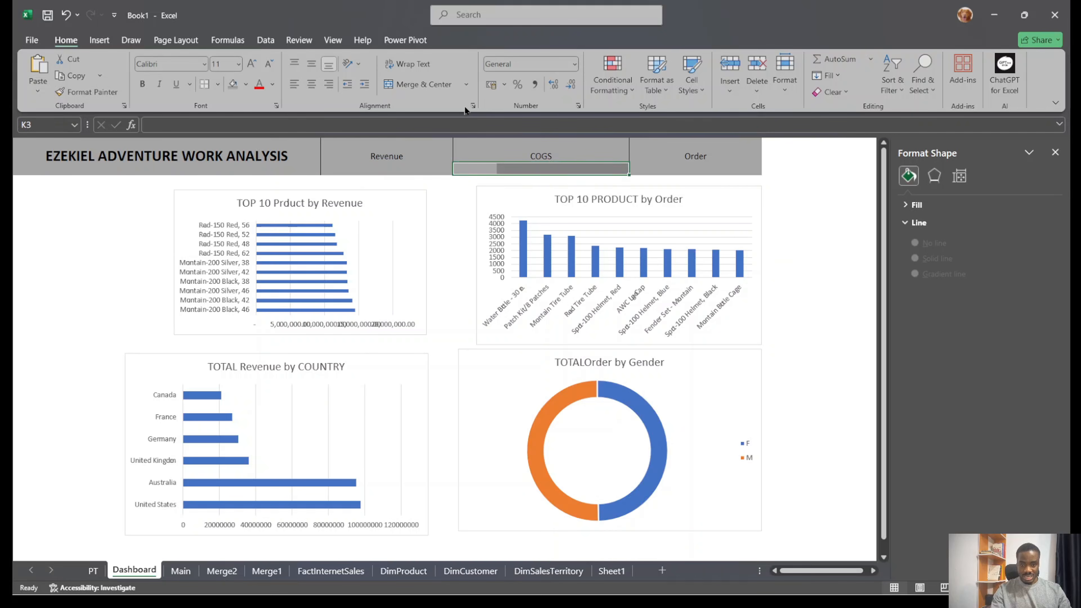
click(435, 87)
drag(662, 166, 753, 168)
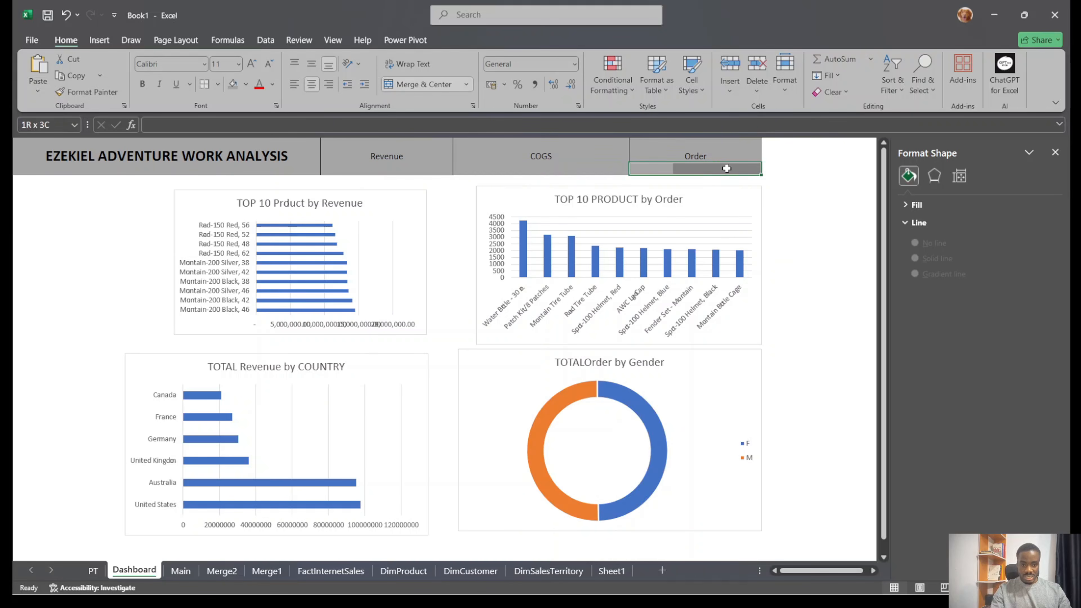
click(426, 84)
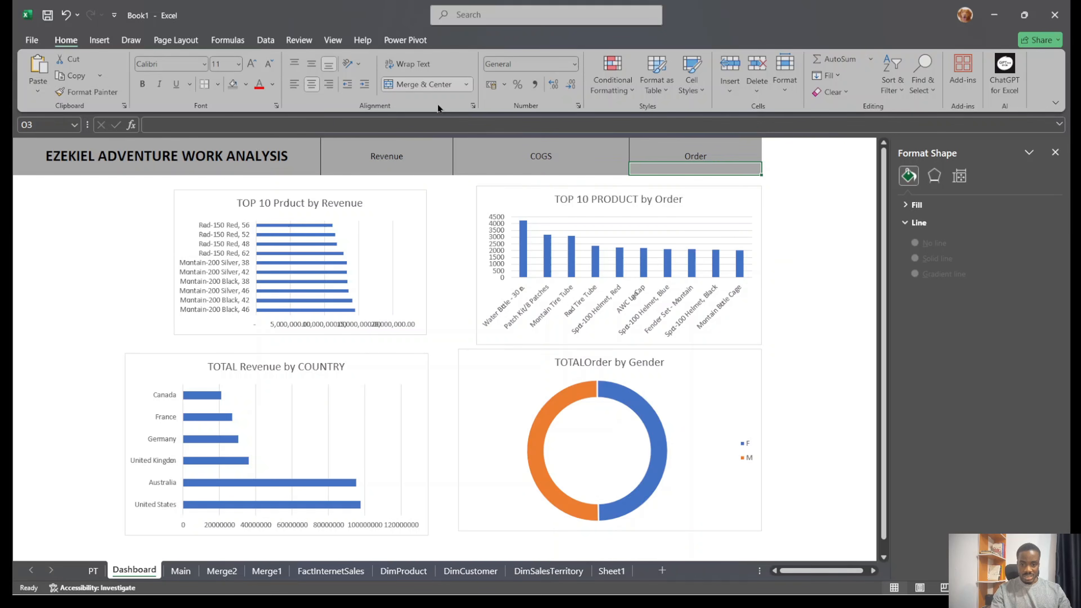
Middle-align the Revenue label vertically in merged cell H1
click(400, 177)
click(402, 168)
click(399, 150)
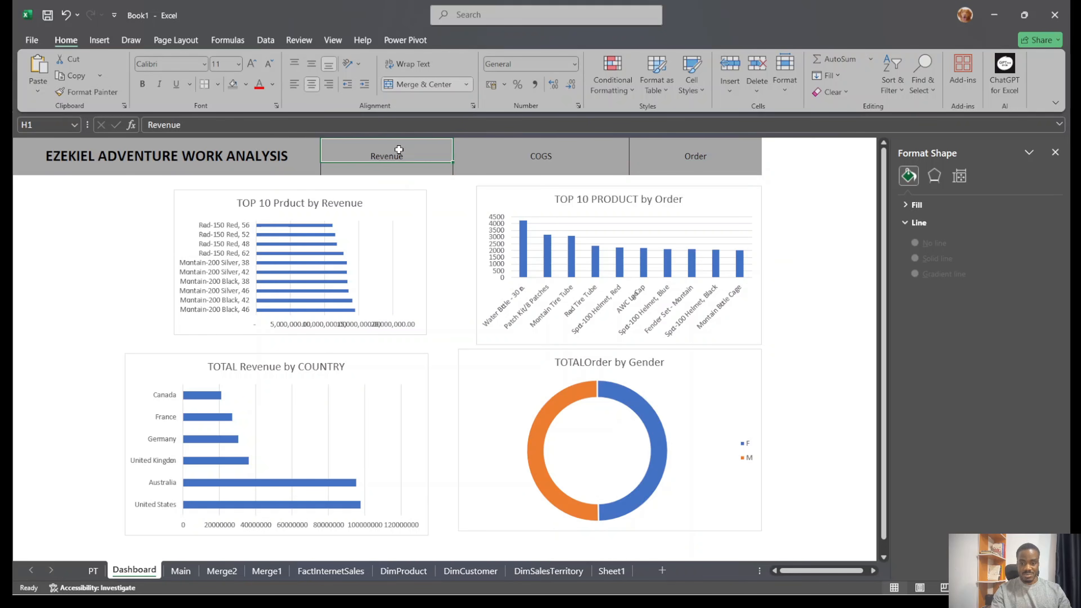
click(309, 83)
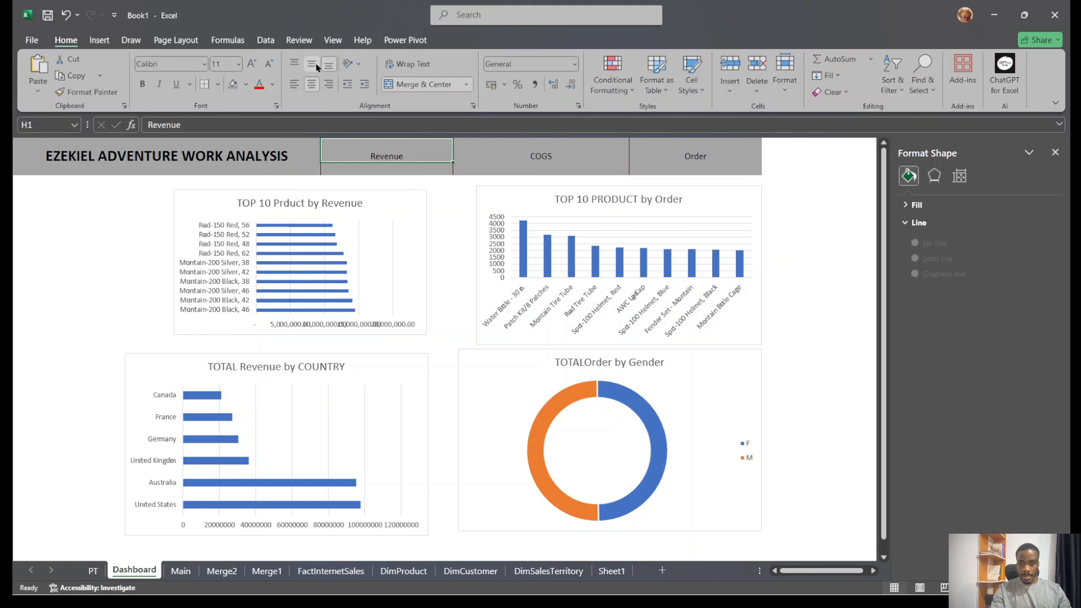
click(314, 66)
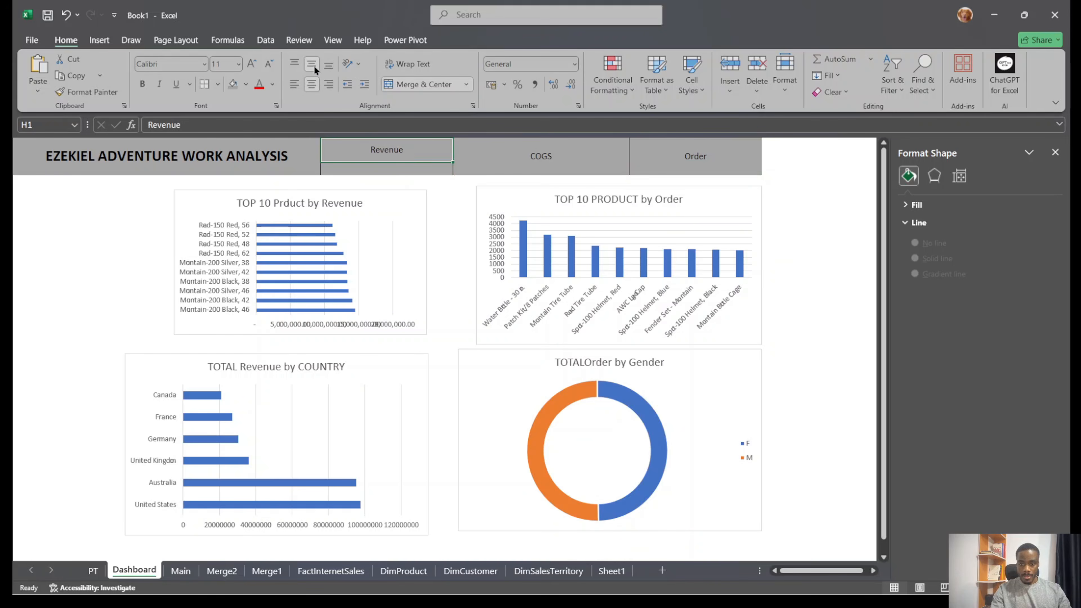
Link H3 under the Revenue label to the Sum of Revenue grand total with =PT!$B$97
click(390, 166)
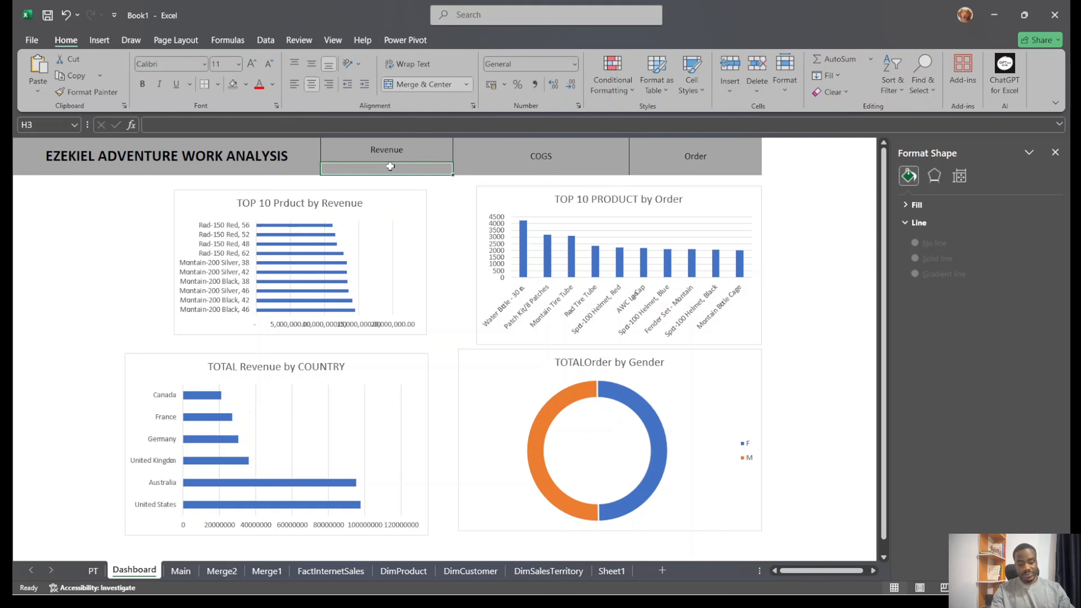
text(=)
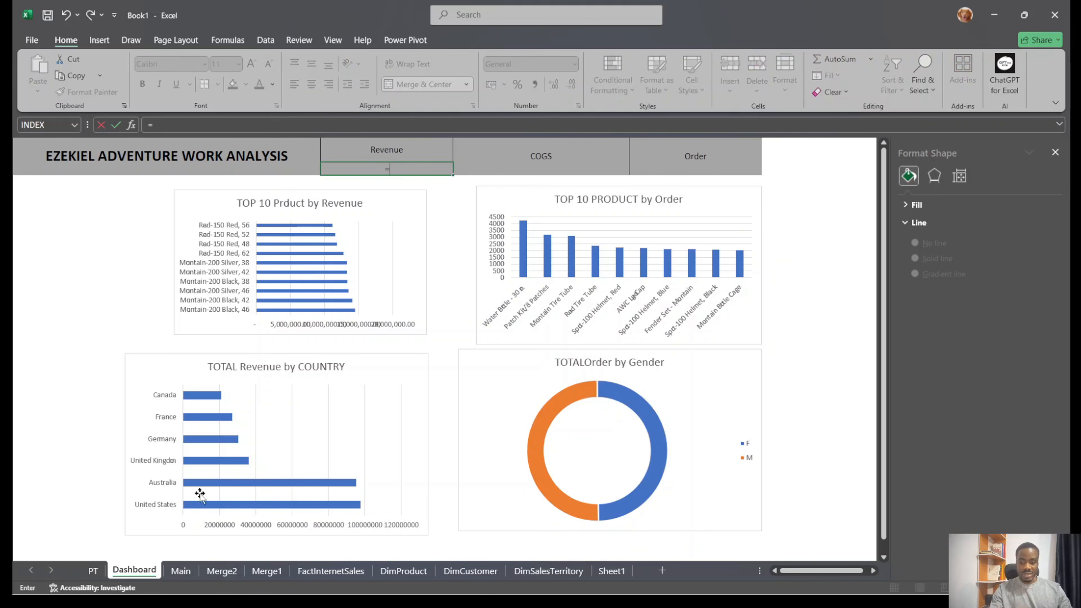
click(96, 569)
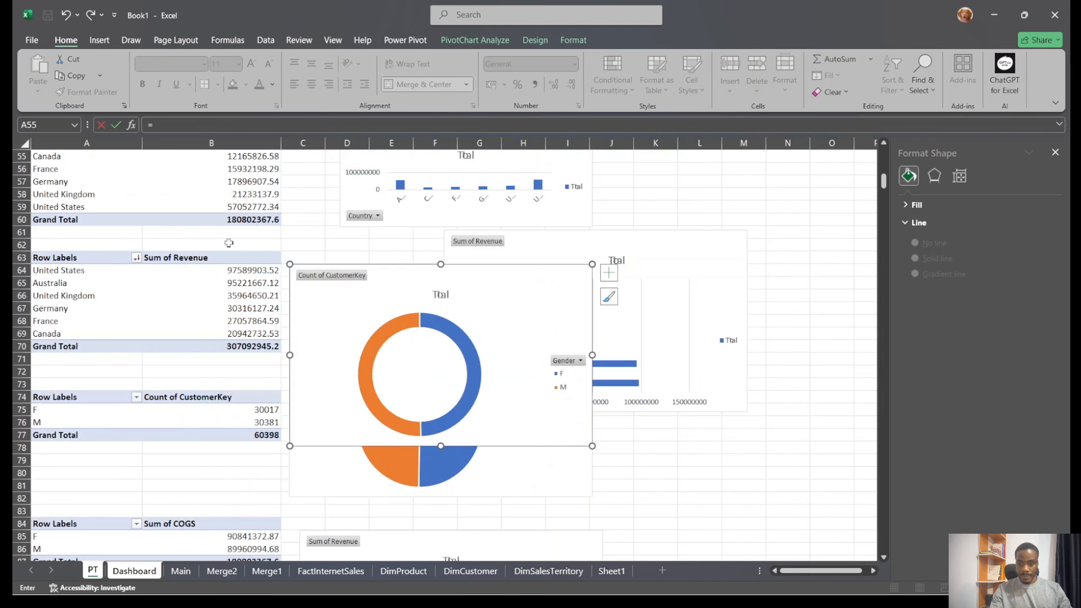
scroll(165, 333, down, 7)
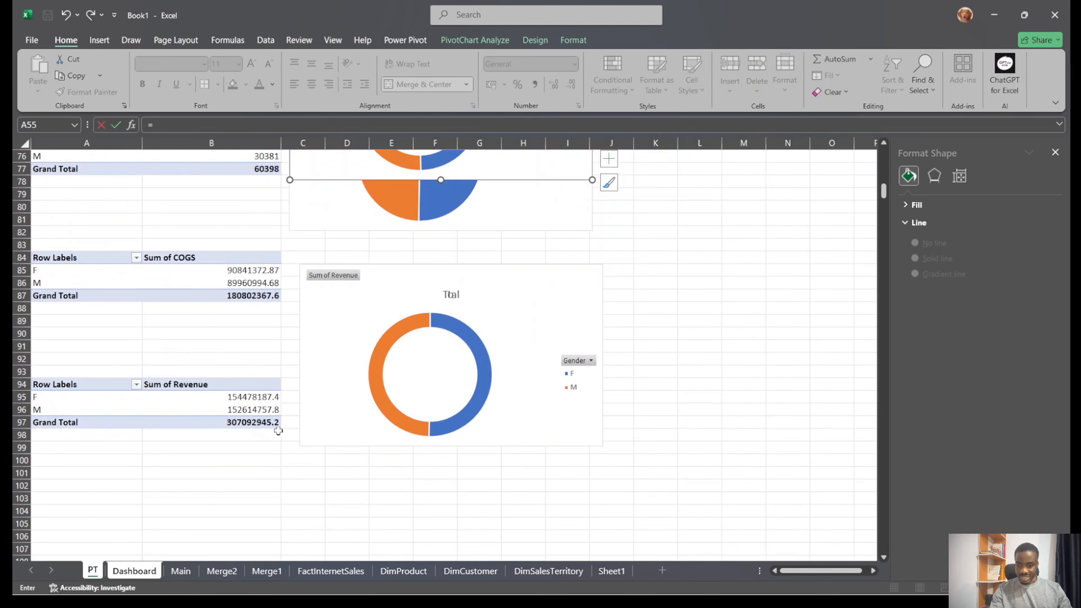
click(258, 422)
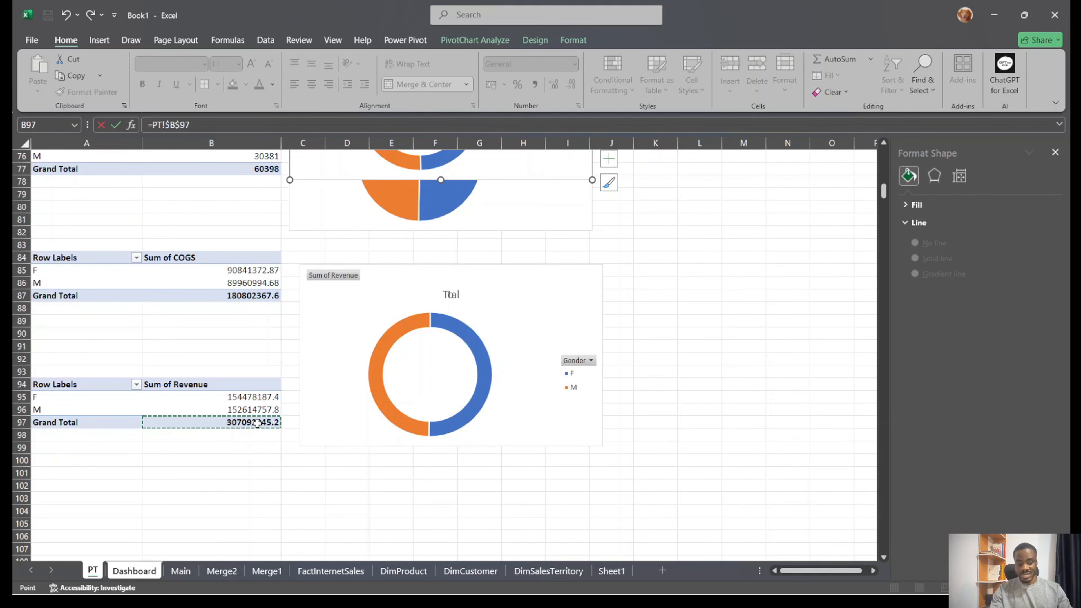
key(Return)
click(396, 170)
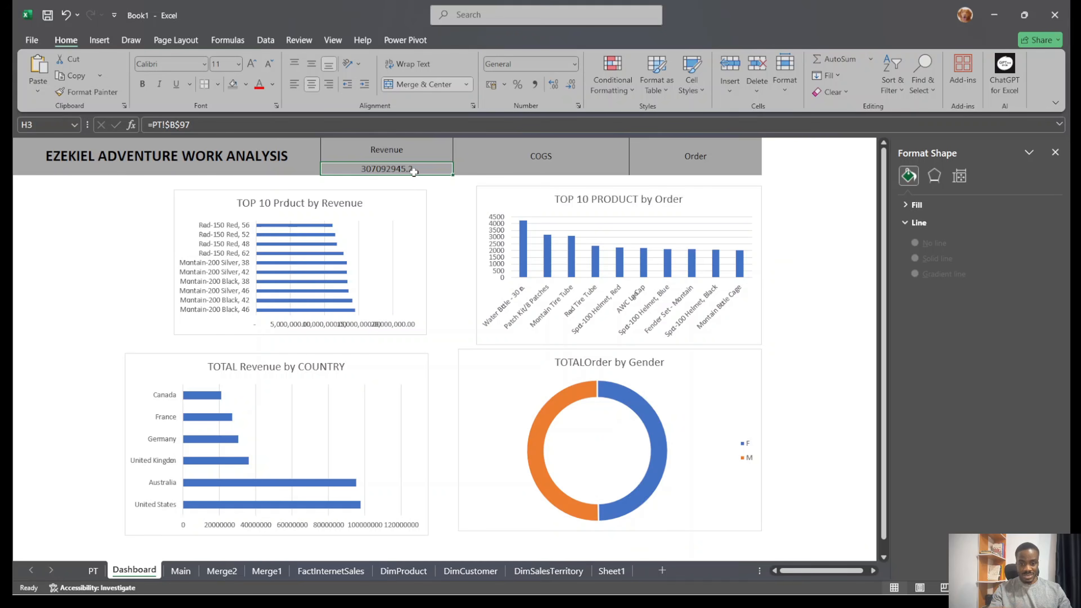
Middle-align the COGS label vertically in merged cell K1
click(568, 171)
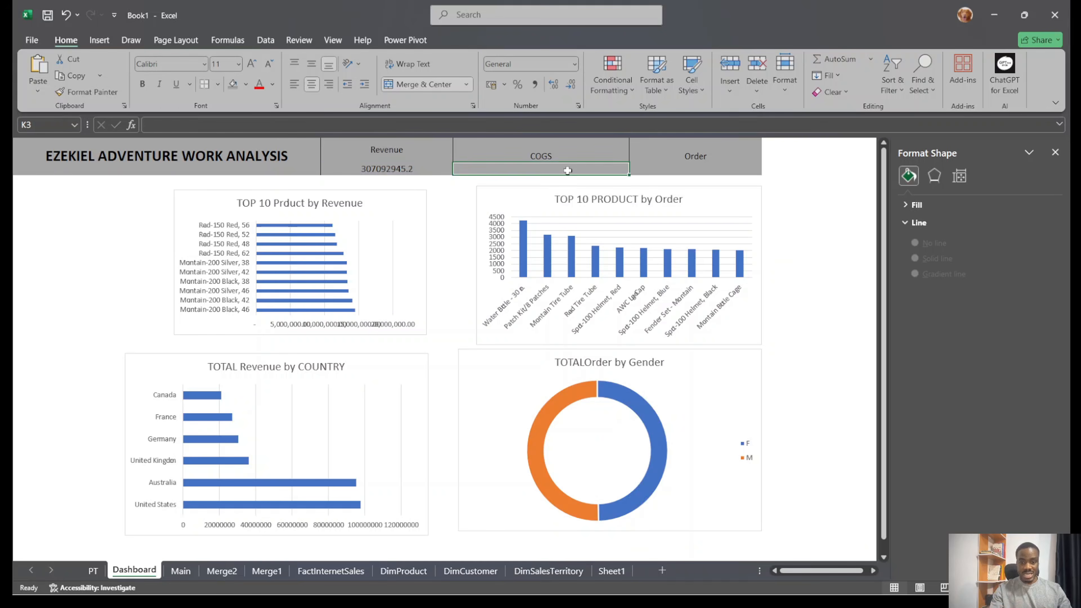
click(565, 152)
click(311, 64)
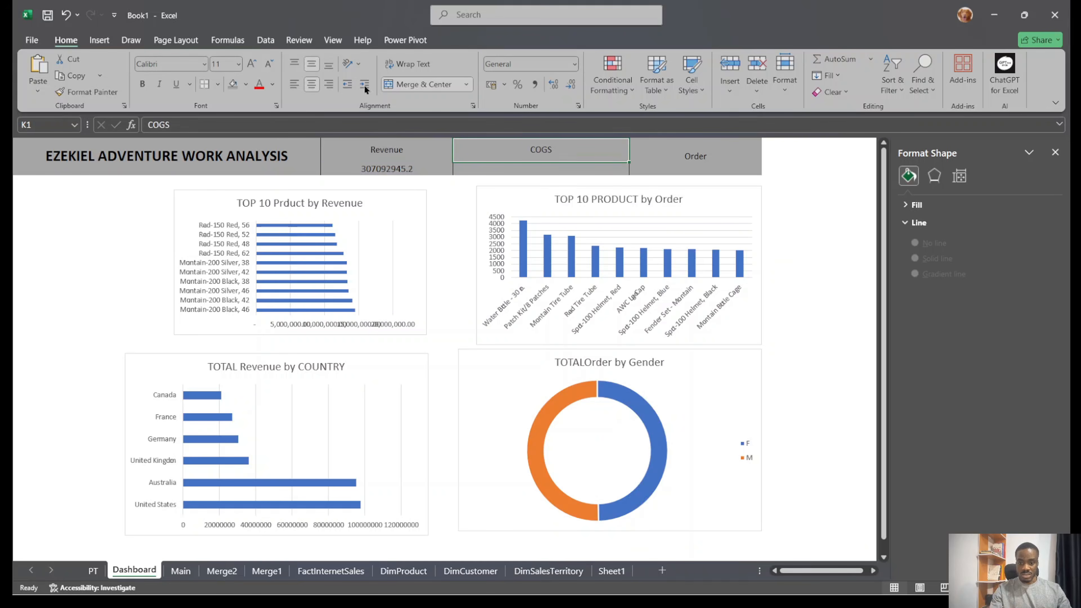
Link K3 under the COGS label to the Sum of COGS grand total with =PT!$B$87
click(580, 168)
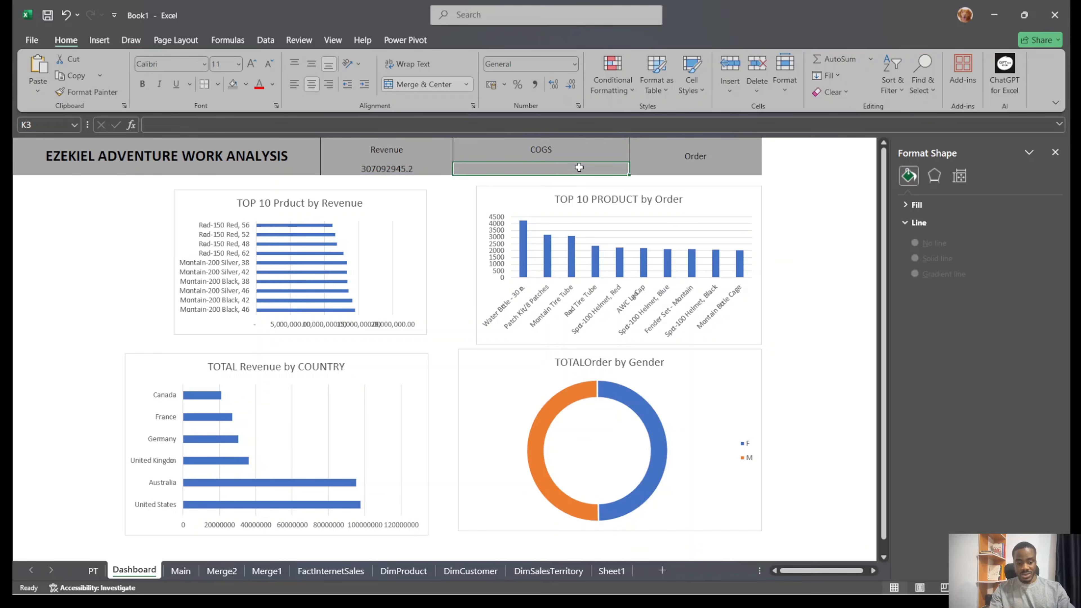
text(=)
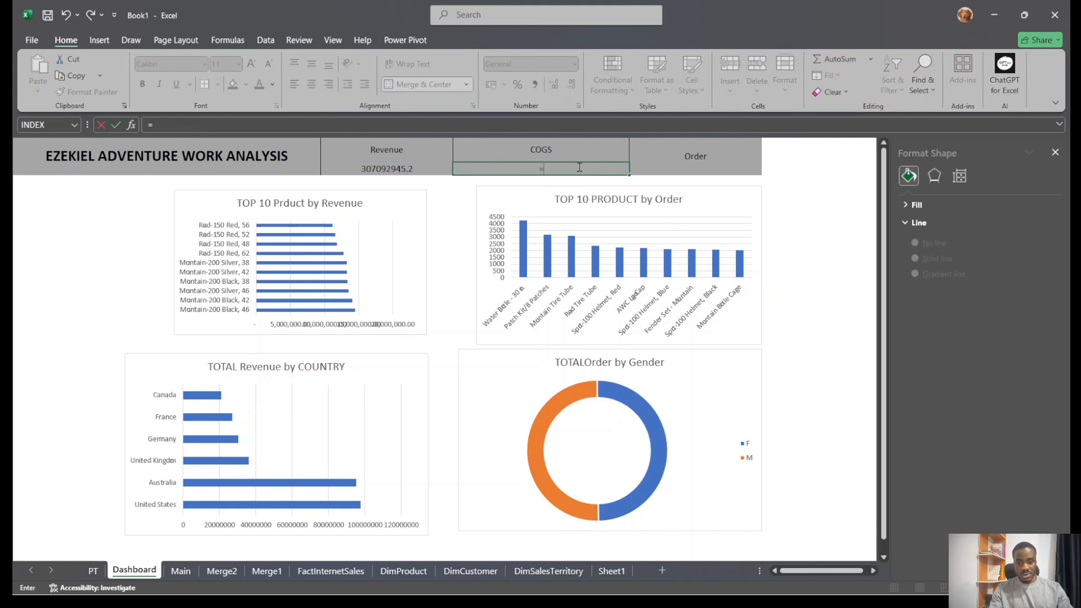
click(101, 571)
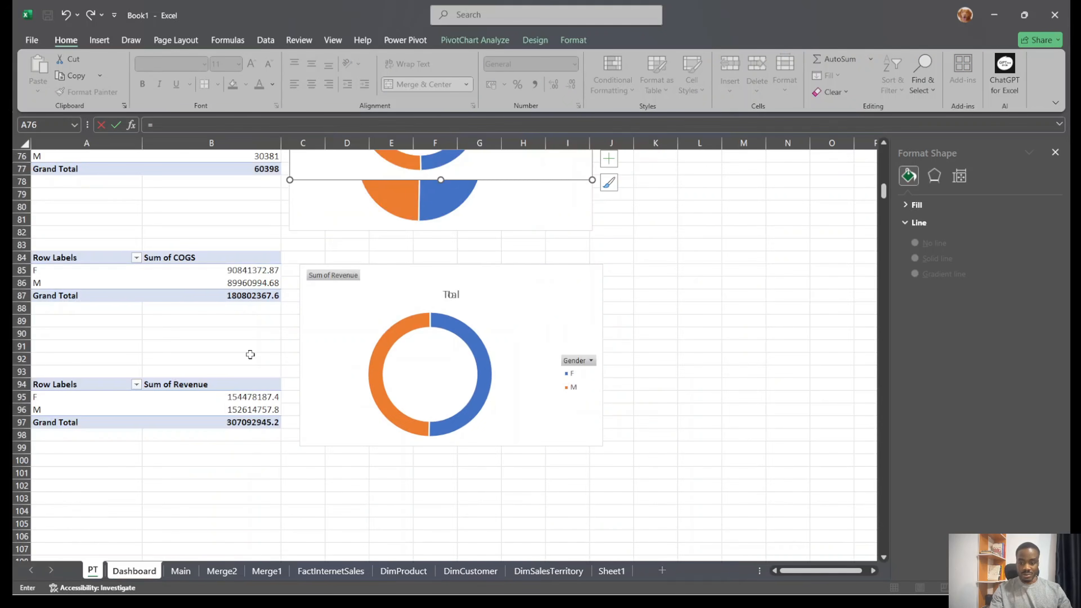
scroll(248, 349, up, 1)
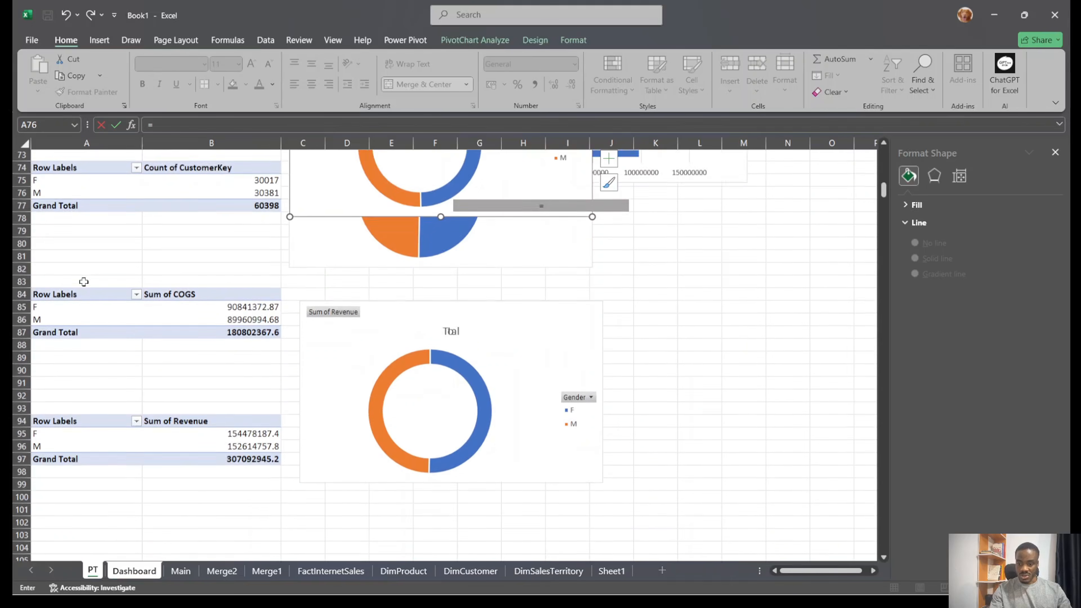
click(251, 334)
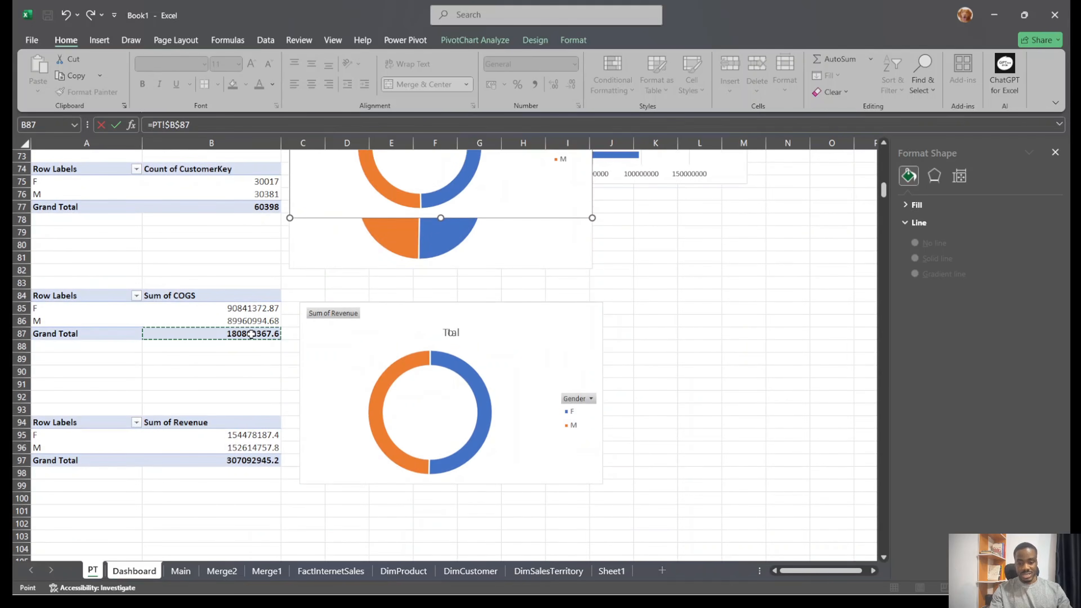
key(Return)
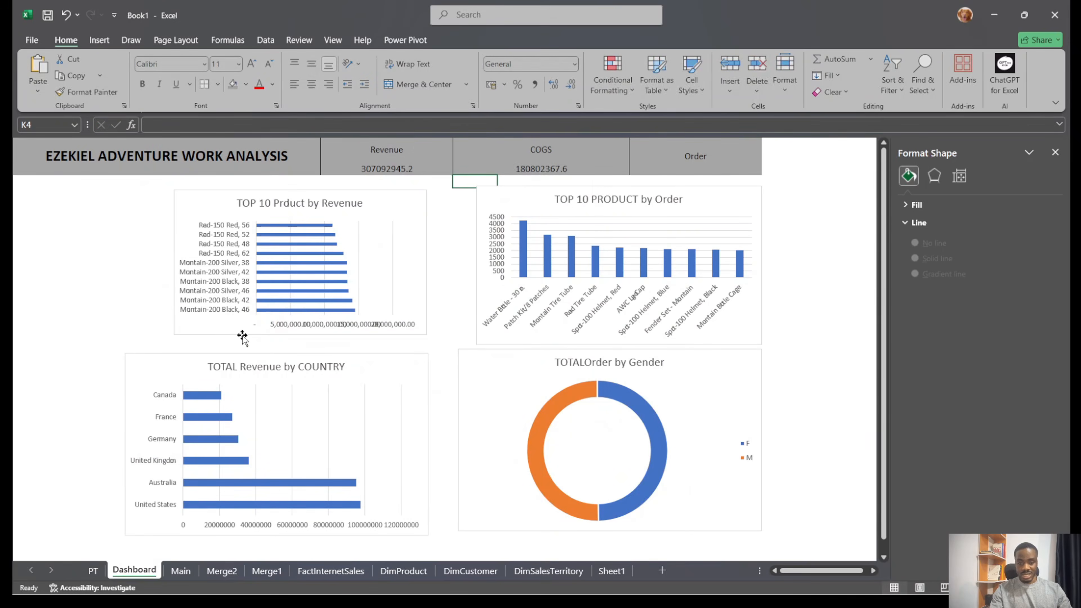
Link O3 under the Order label to the Count of CustomerKey grand total in cell B77 of the PT sheet
click(700, 167)
text(=)
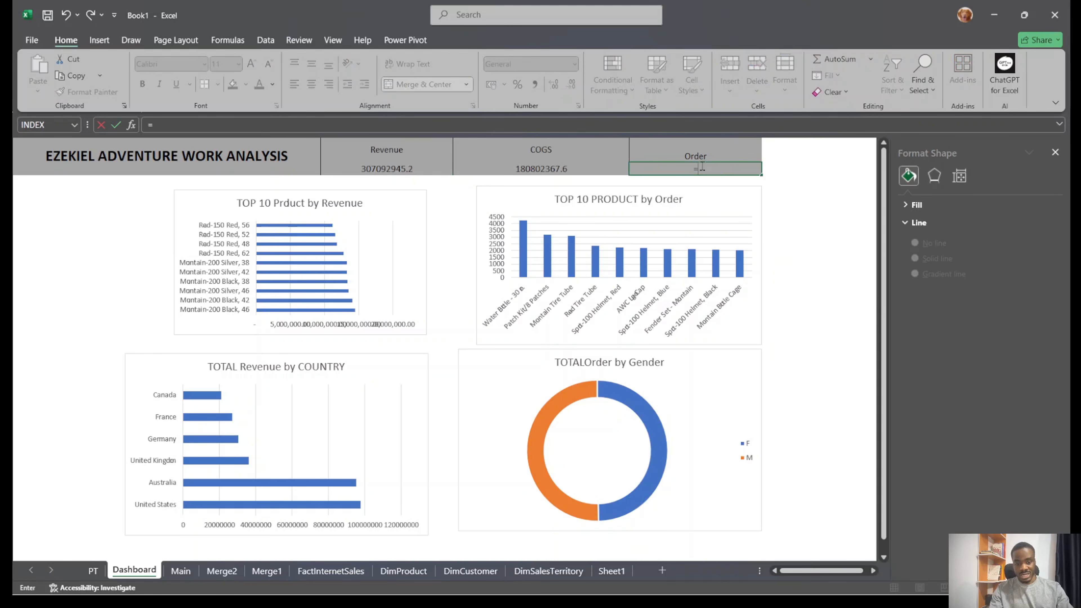
click(94, 570)
scroll(355, 304, up, 3)
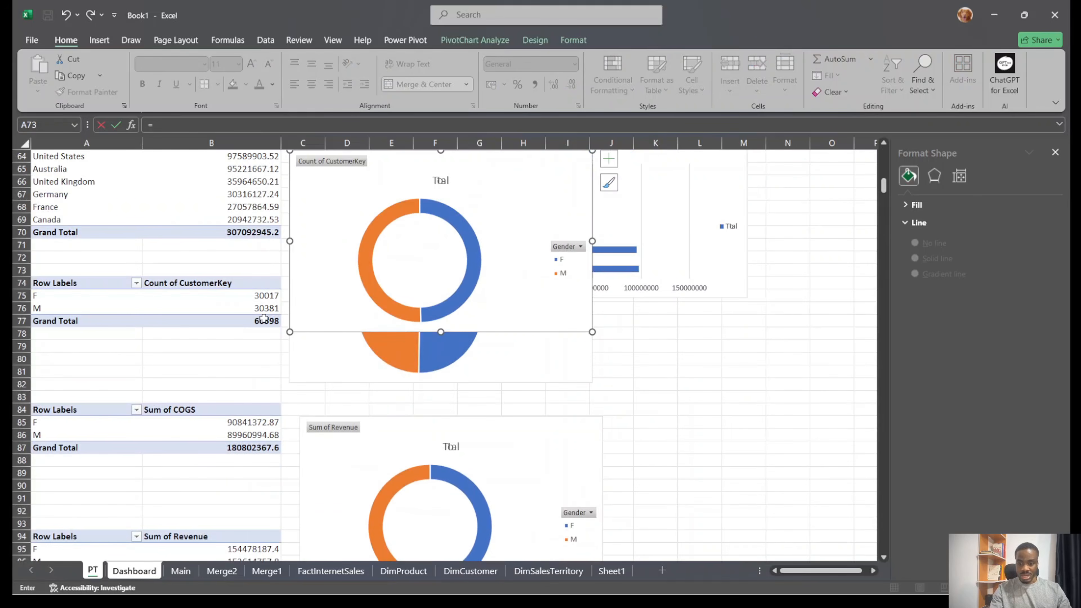
click(264, 319)
key(Return)
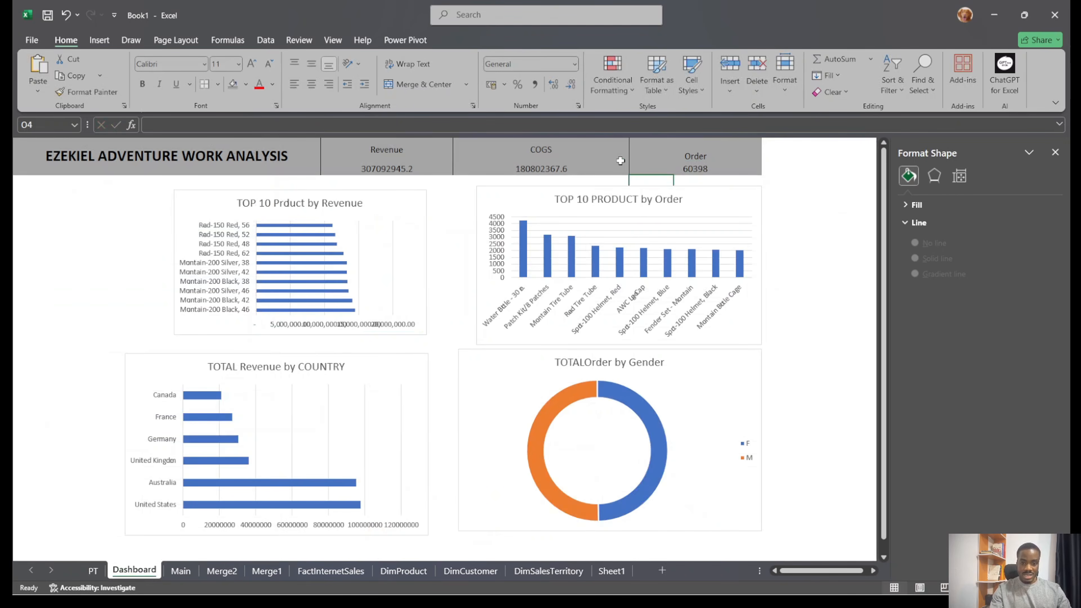
Move the TOP 10 PRODUCT by Order chart and the TOTALOrder by Gender chart slightly upward
click(819, 218)
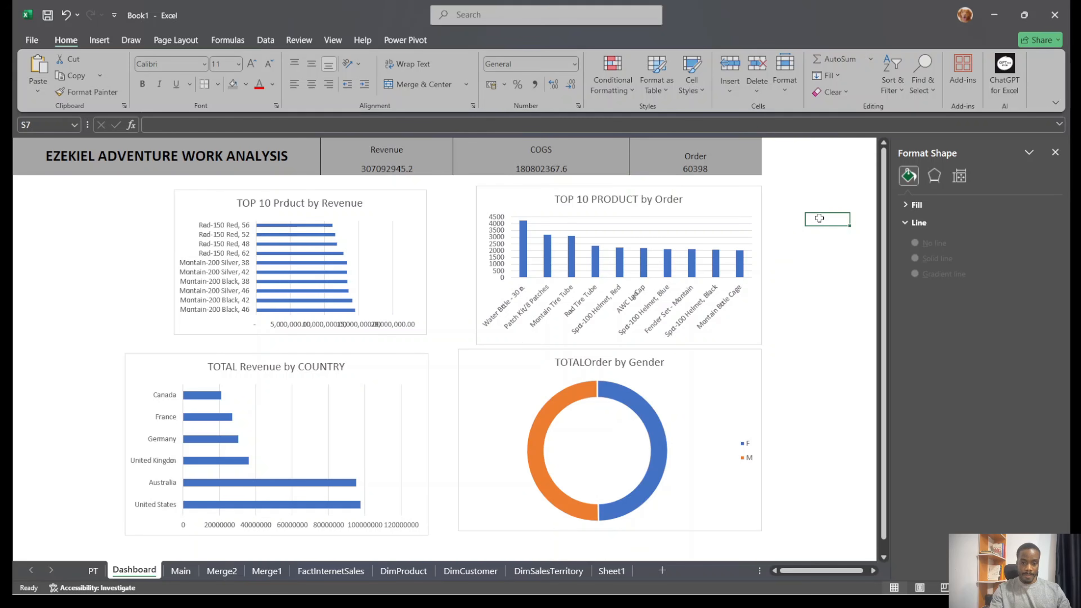
drag(752, 207, 751, 195)
drag(735, 374, 739, 370)
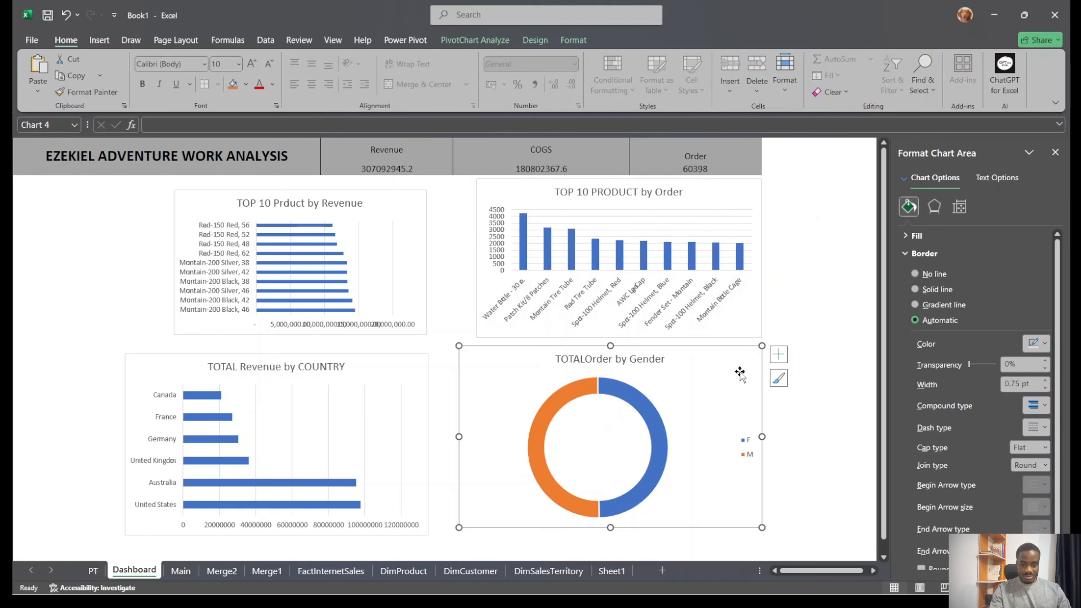
Widen the TOP 10 PRODUCT by Order chart leftward so its edge lines up with the TOTALOrder by Gender chart below
click(495, 283)
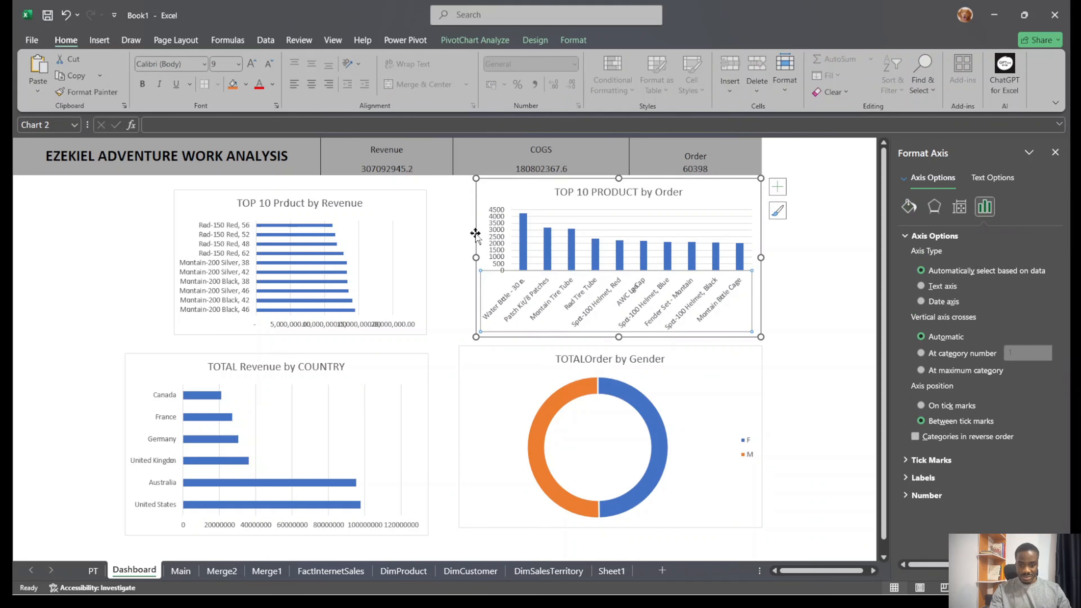
drag(474, 257, 459, 258)
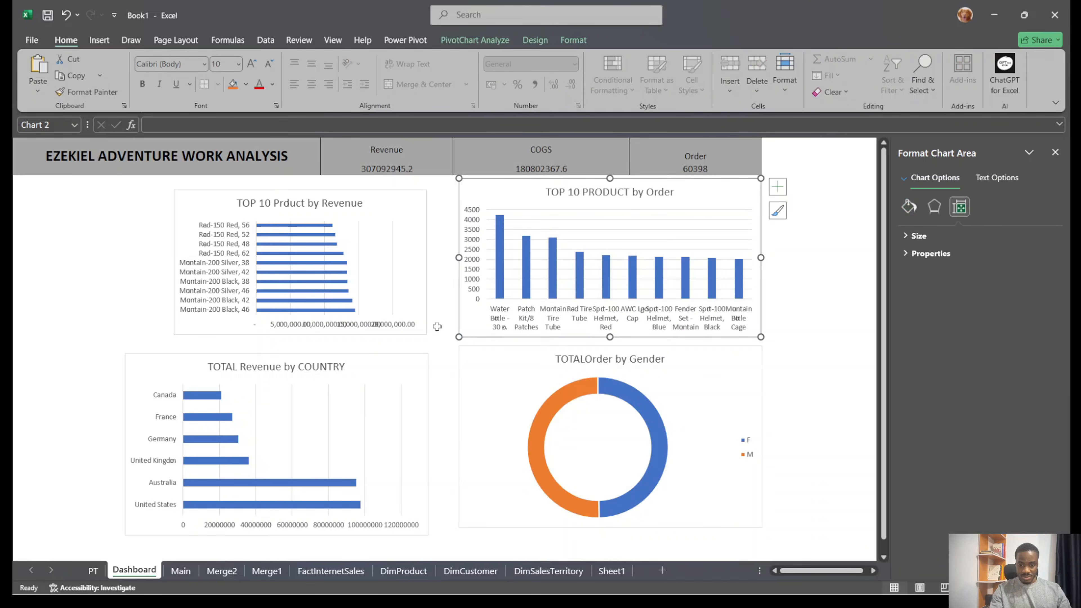
Insert slicers for Country, MaritalStatus and Education from the TOP 10 Prduct by Revenue chart
click(421, 251)
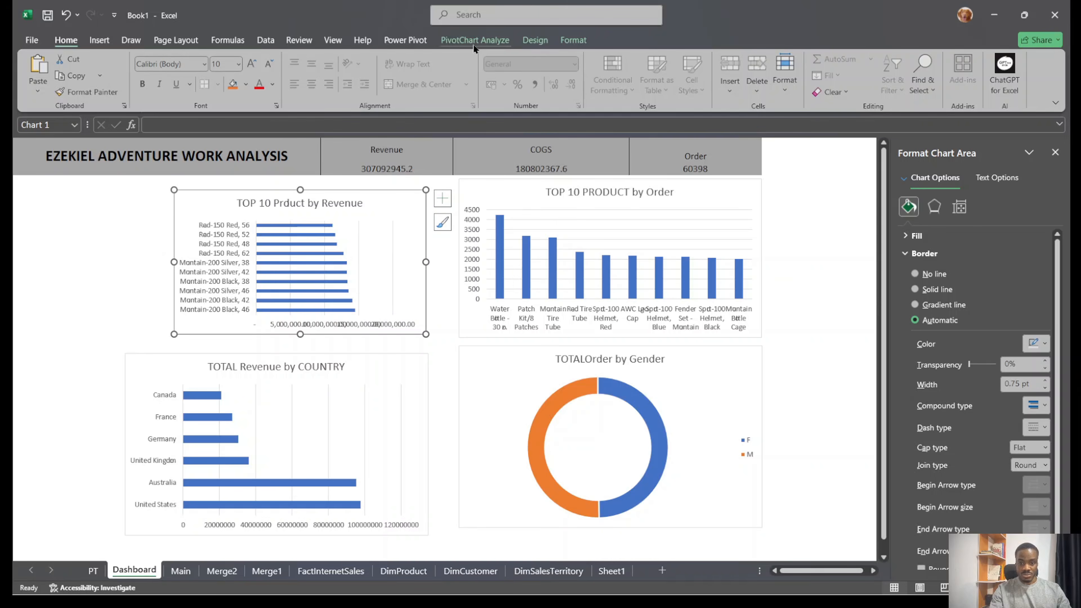
click(507, 41)
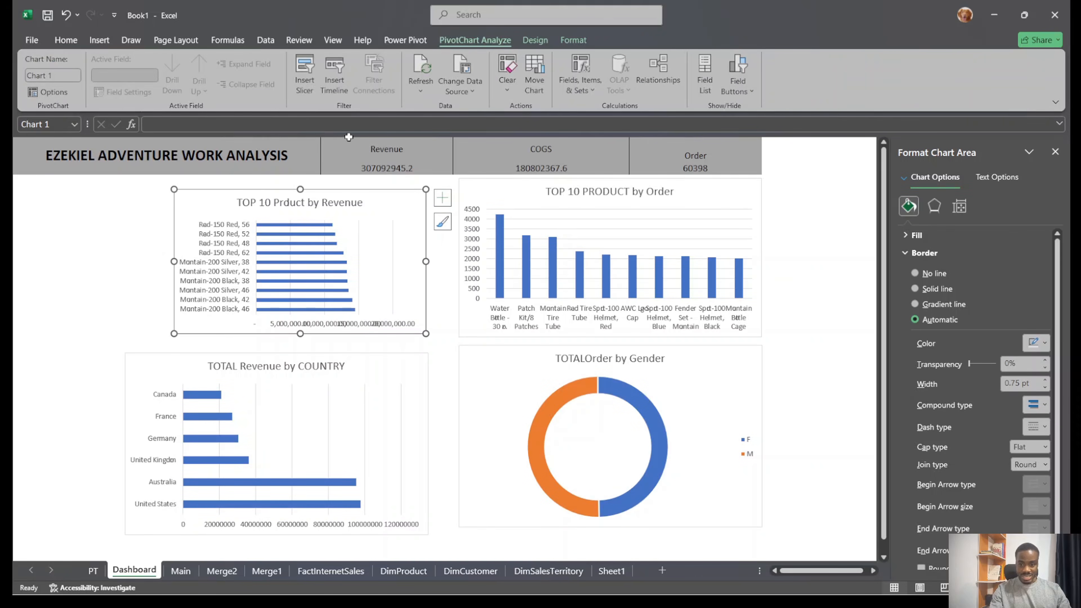
click(310, 87)
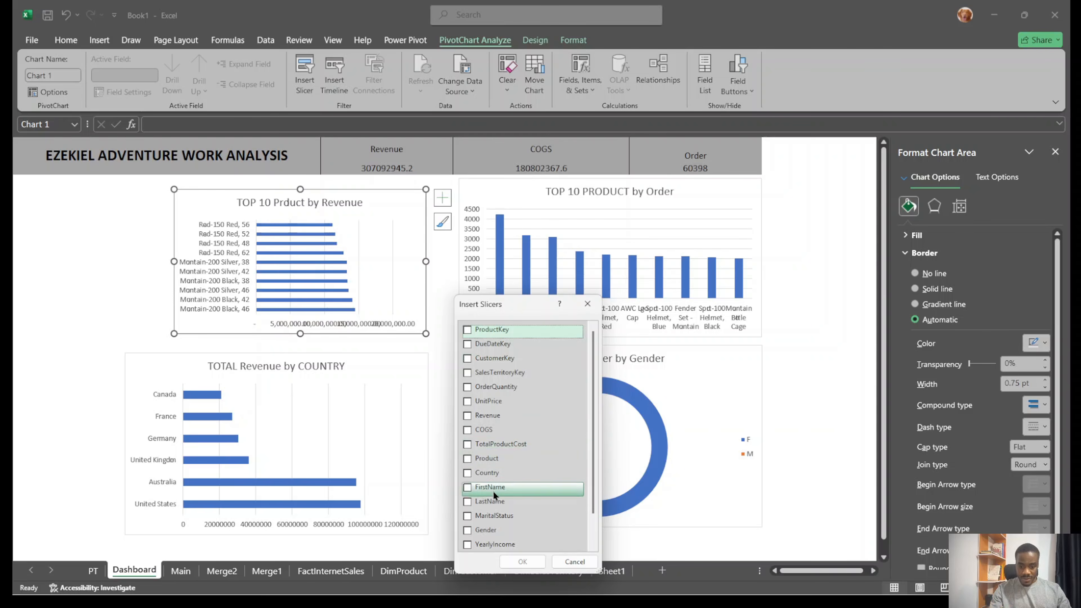
click(469, 513)
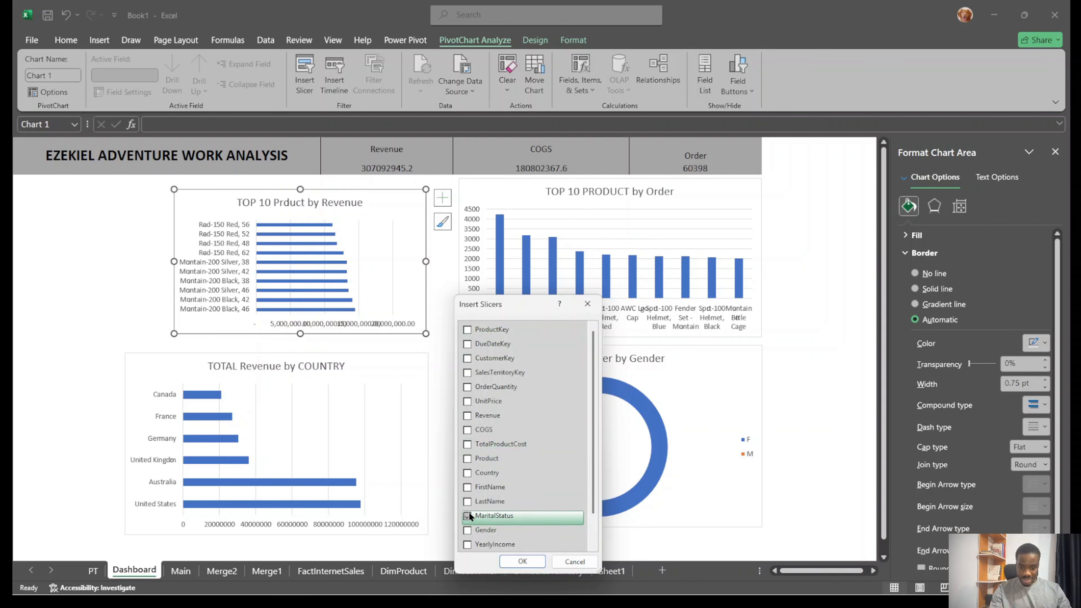
scroll(515, 451, down, 1)
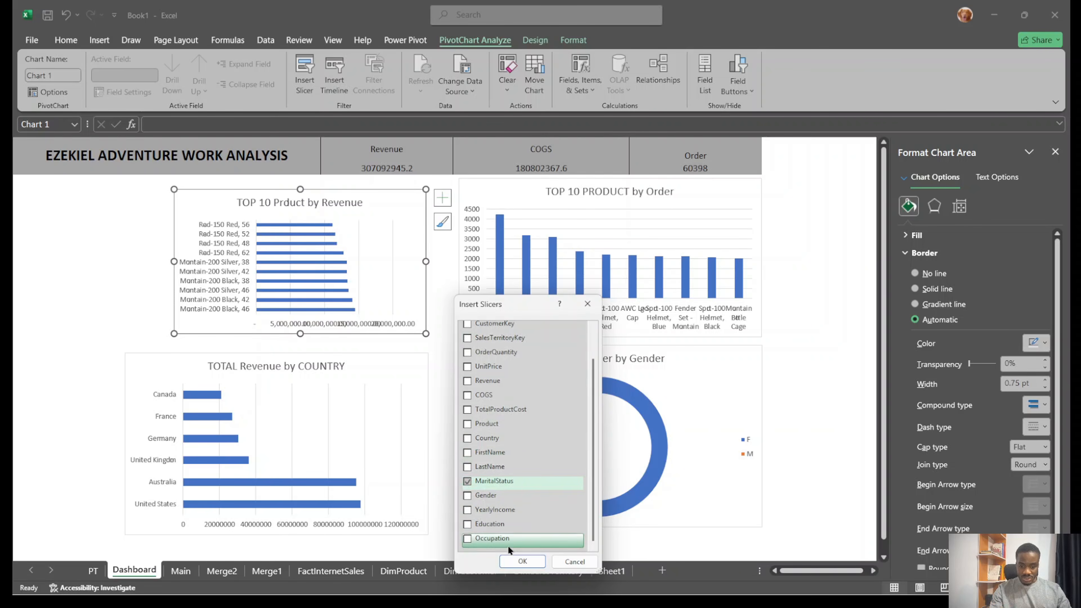
click(469, 526)
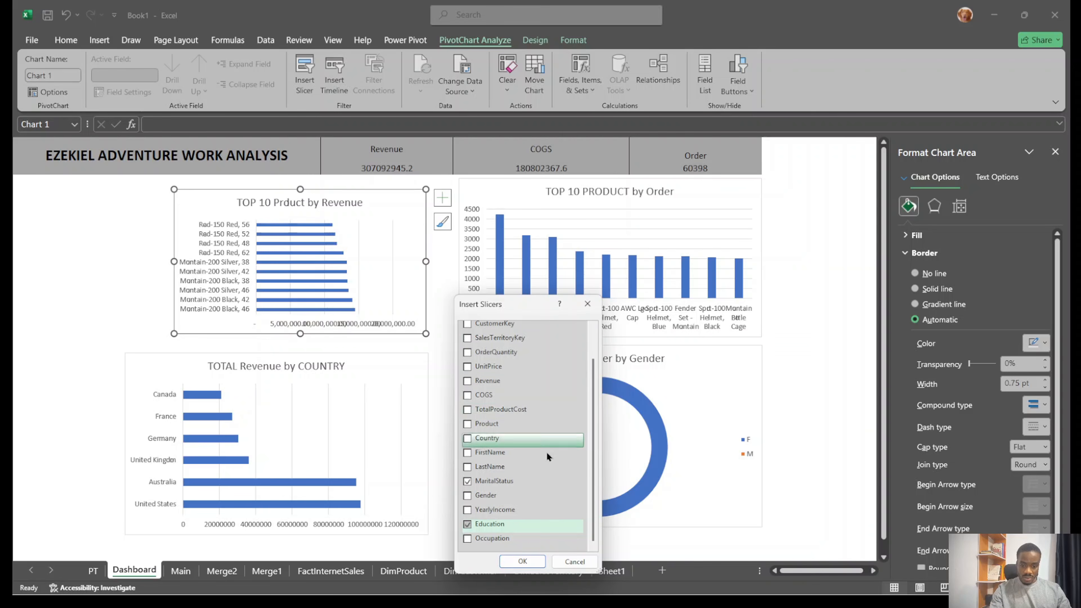
scroll(524, 415, up, 1)
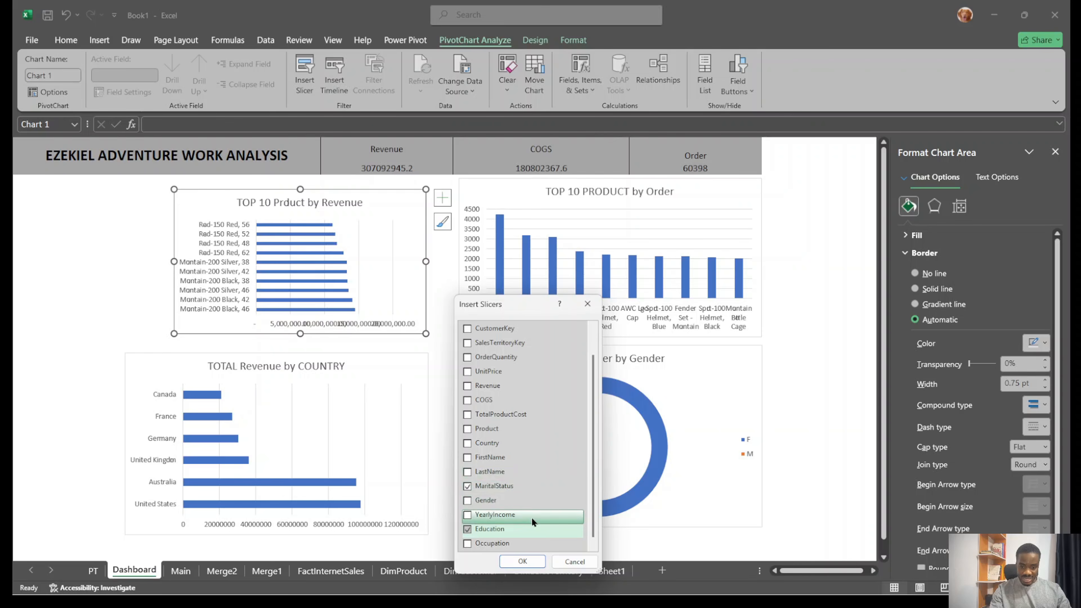
click(466, 445)
click(538, 561)
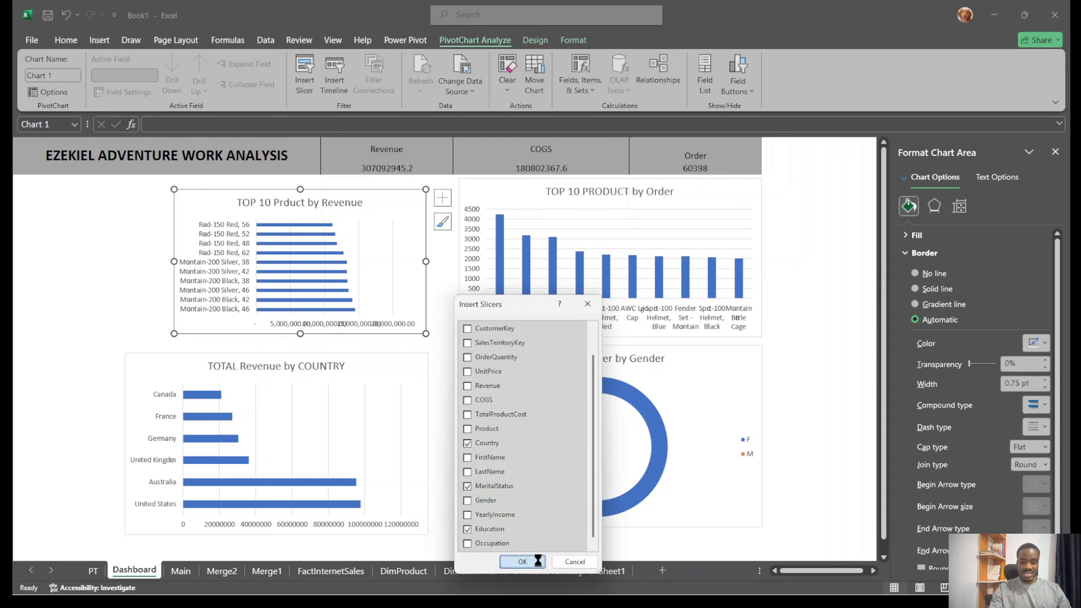
Place the Education slicer beneath the heading and the MaritalStatus slicer under it, shortening them to about 4.71 cm and 3.35 cm high
drag(405, 299, 70, 188)
drag(414, 276, 83, 291)
click(102, 310)
drag(82, 331, 79, 308)
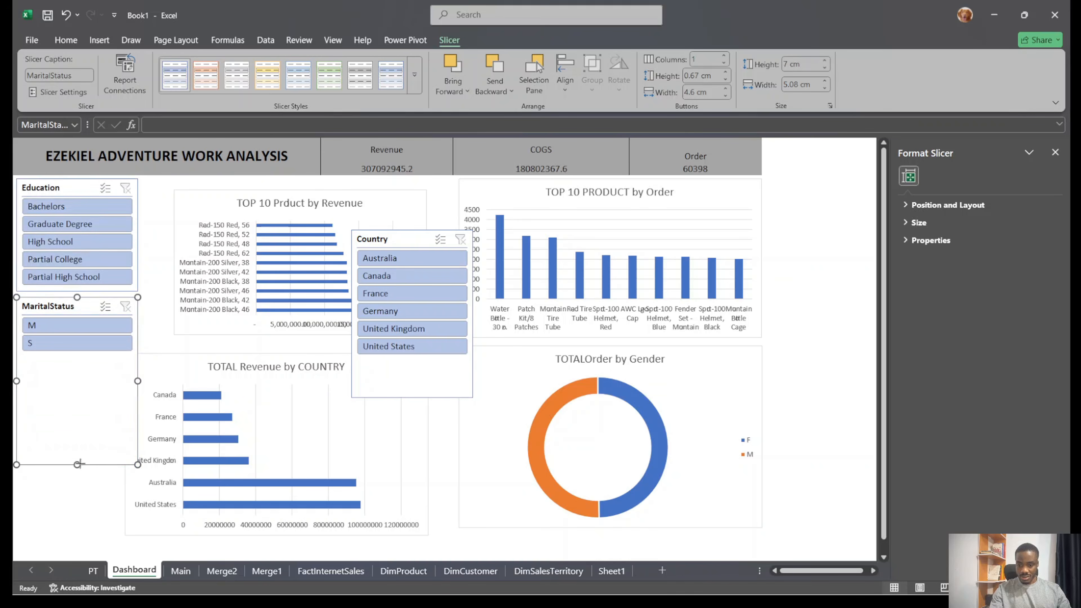
drag(77, 464, 77, 378)
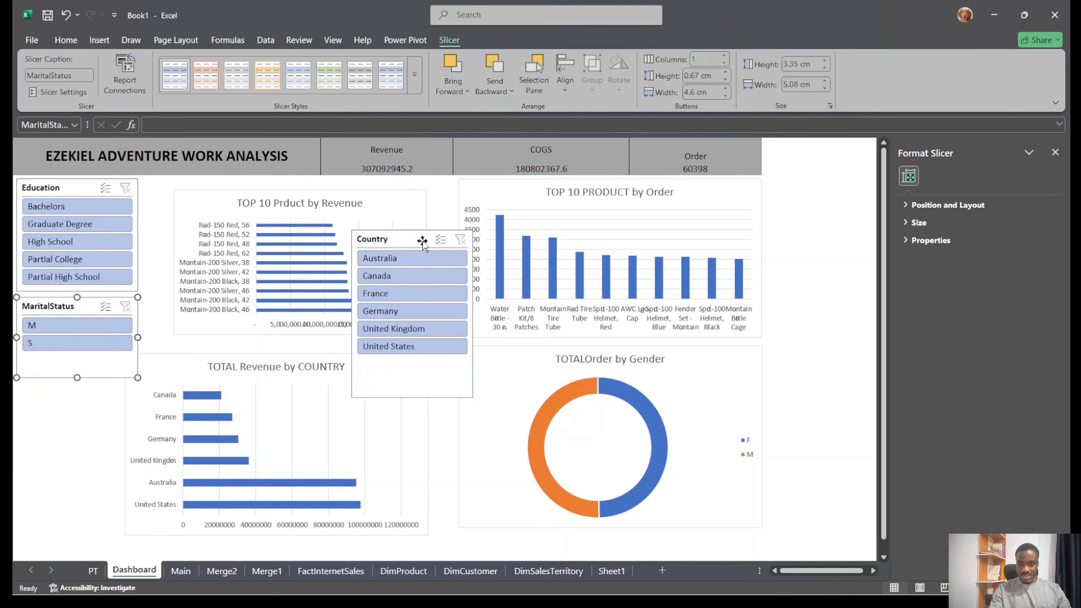
Move the Country slicer below the MaritalStatus slicer and shorten it to about 5.84 cm high
drag(422, 240, 87, 394)
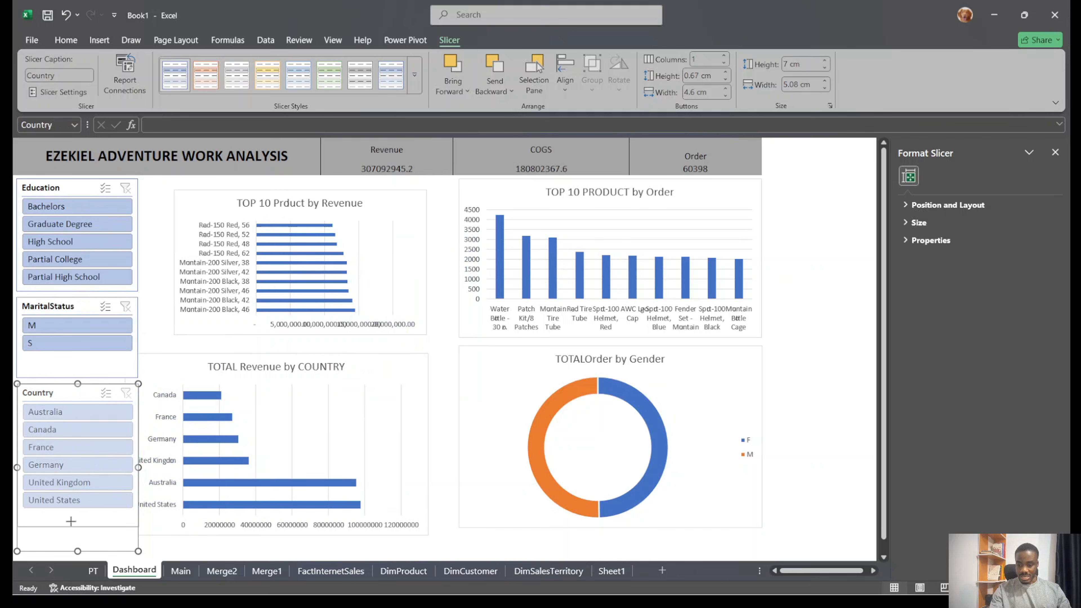
drag(71, 521, 70, 523)
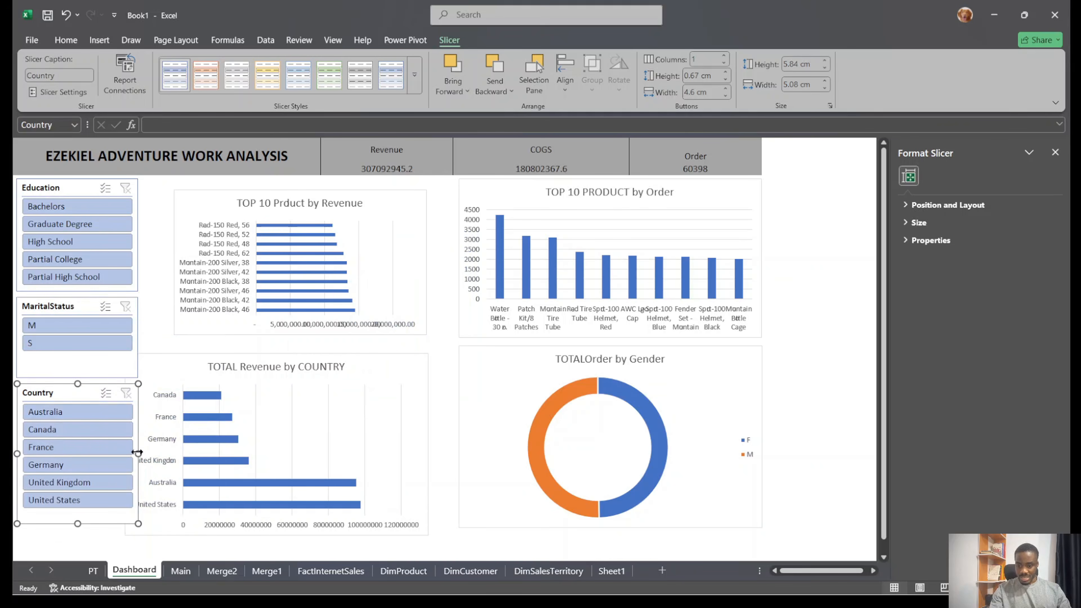
Narrow the Country, MaritalStatus and Education slicers to about 3.8 cm wide
drag(138, 452, 109, 448)
click(122, 373)
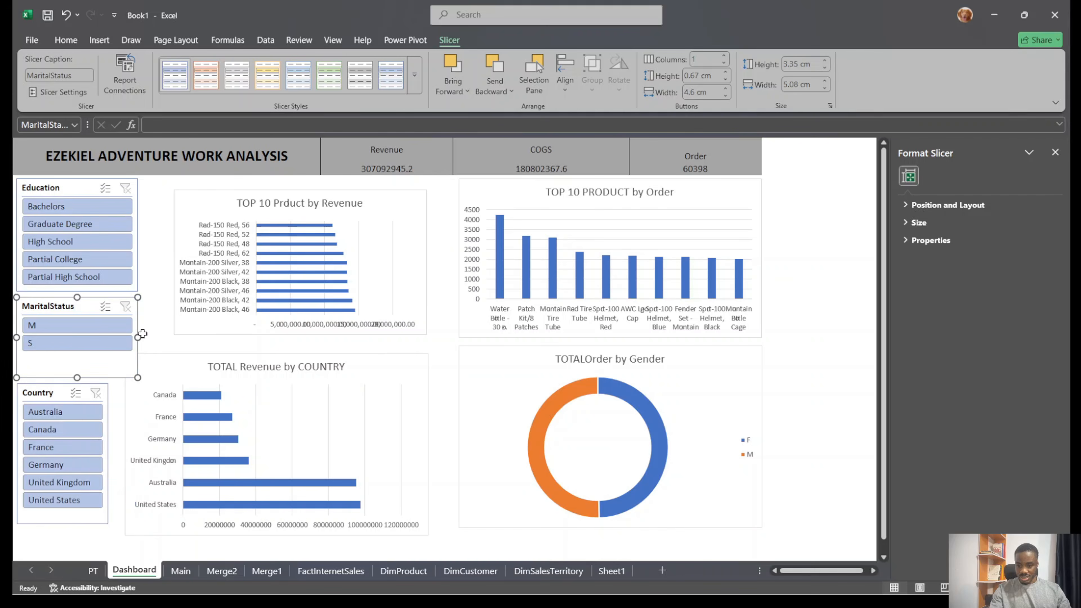
drag(138, 336, 109, 334)
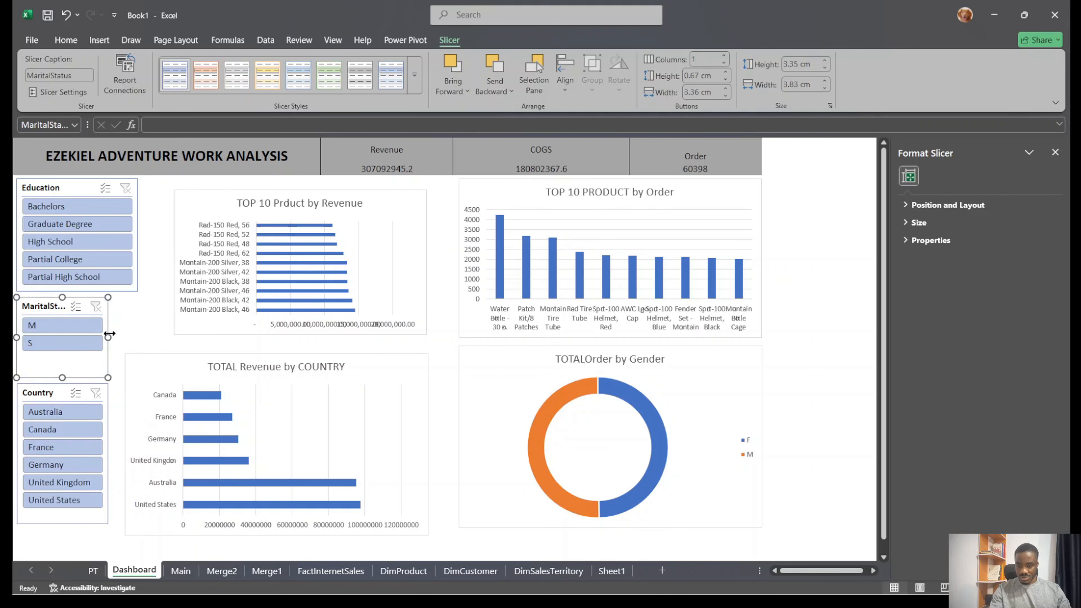
click(123, 291)
drag(137, 234, 107, 235)
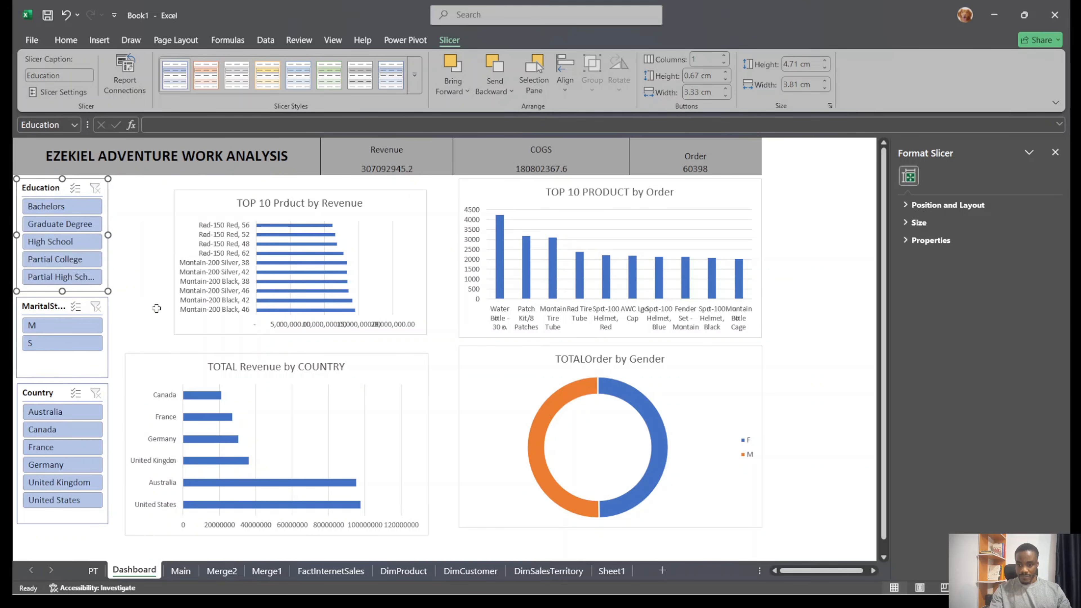
click(157, 298)
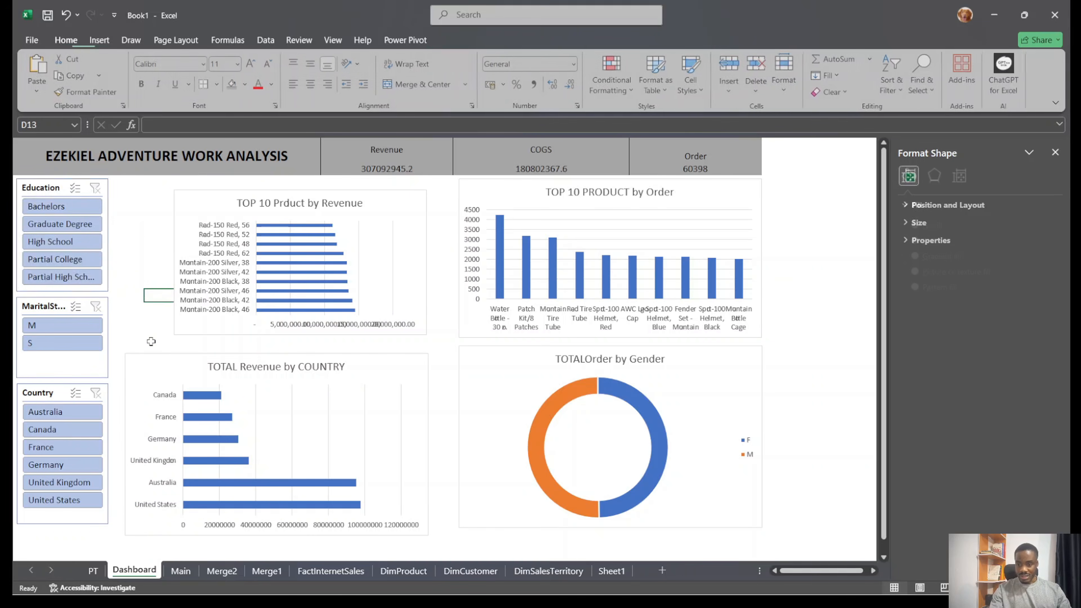
Widen the Education, MaritalStatus and Country slicers to about 4.09 cm so the longest education level fits
click(104, 235)
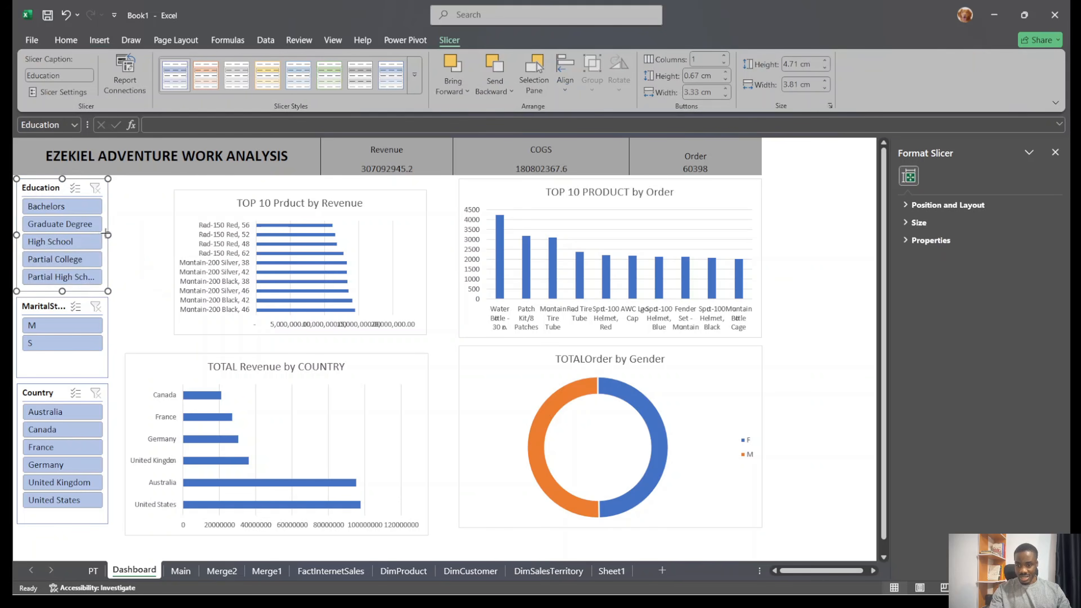
mouse_move(107, 234)
mouse_down()
mouse_move(126, 234)
mouse_move(114, 234)
mouse_up()
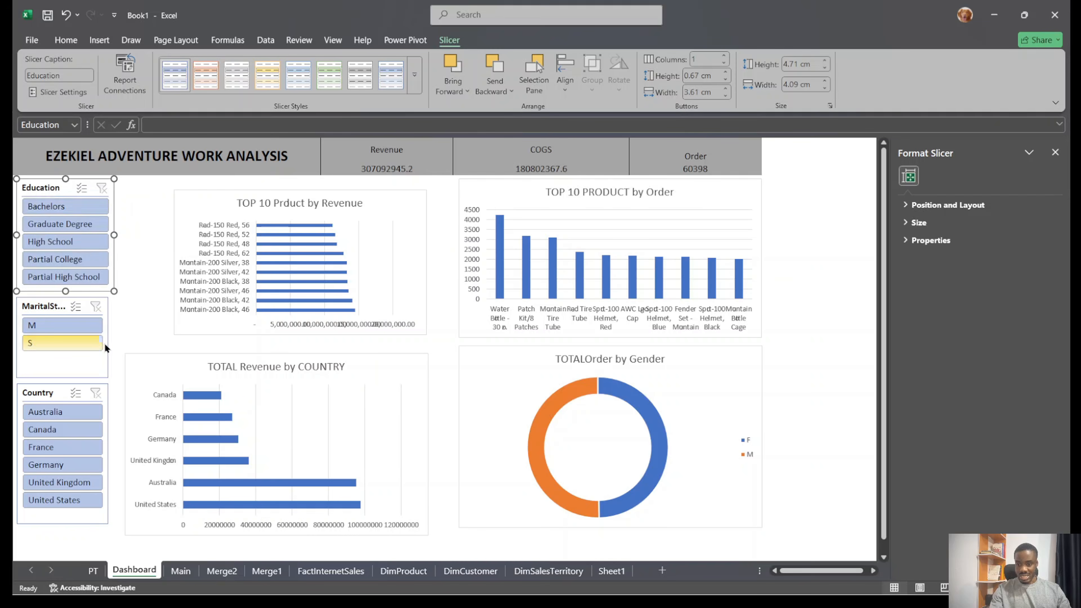
click(102, 361)
mouse_move(112, 336)
mouse_down()
mouse_move(129, 335)
mouse_move(114, 334)
mouse_up()
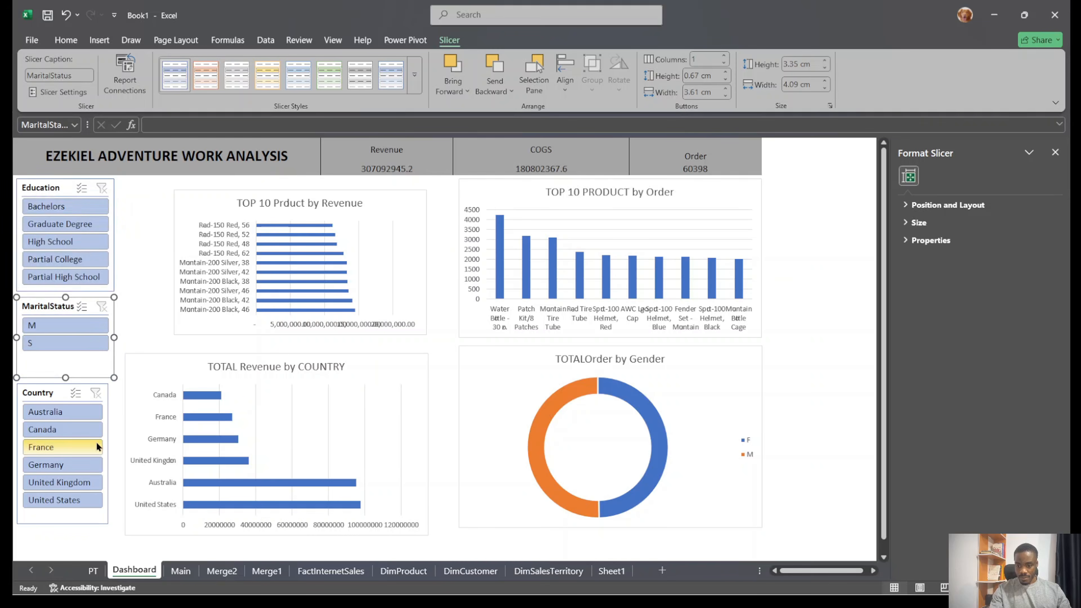
click(70, 394)
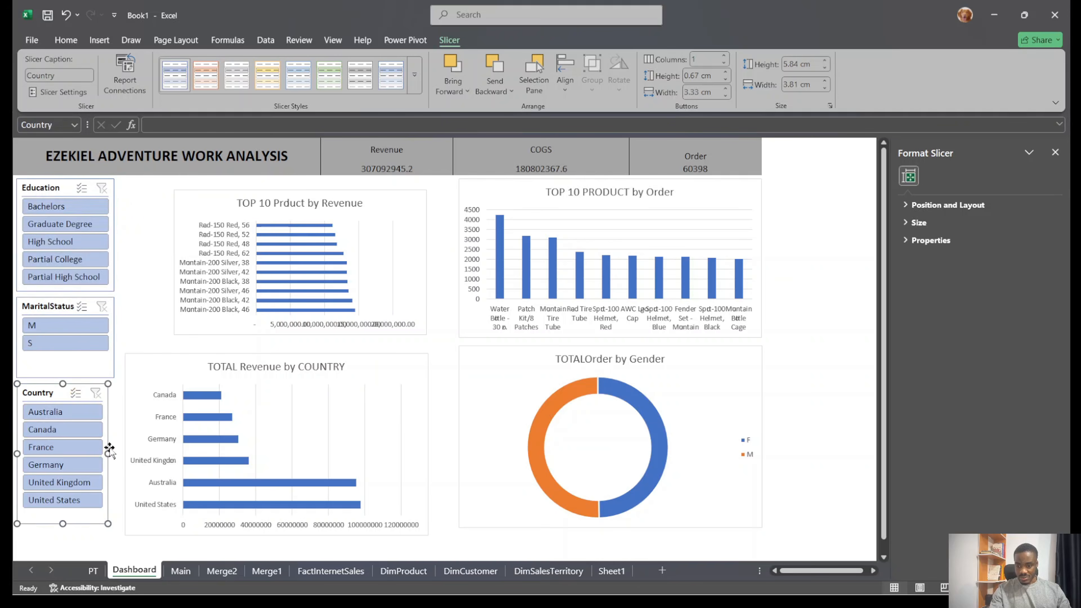
drag(106, 453, 114, 453)
click(133, 298)
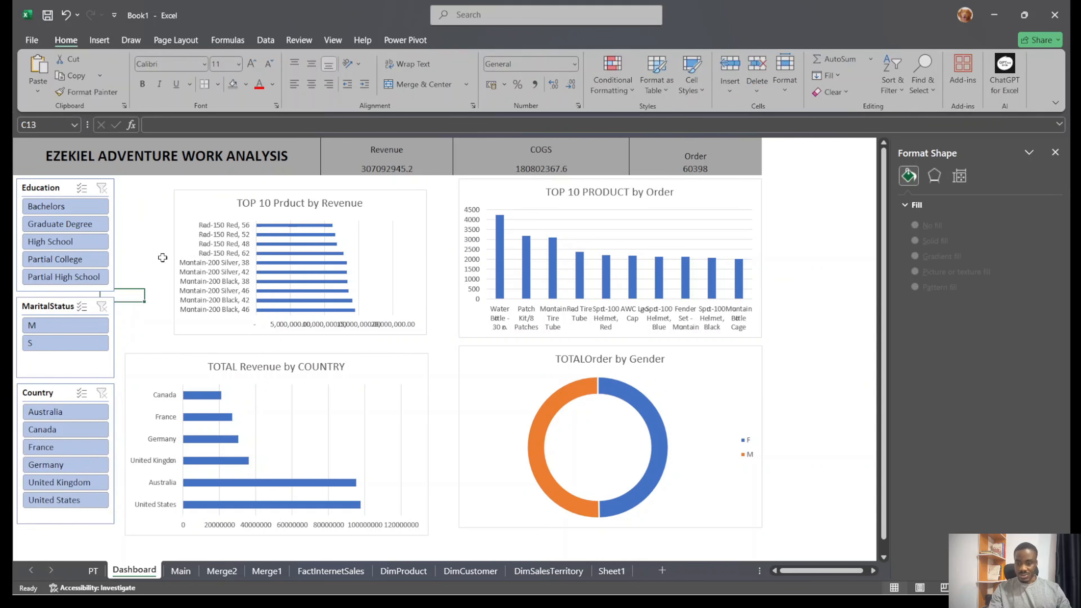
Stretch the upper-left corners of both revenue charts toward the slicers and header, and raise the country chart's bottom edge slightly
click(215, 200)
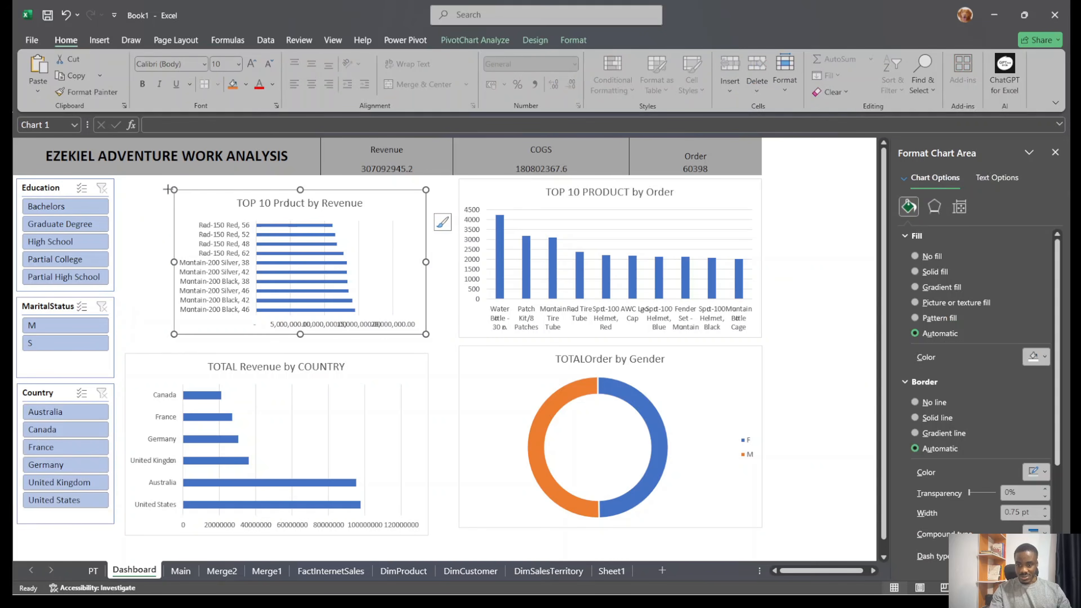
drag(174, 190, 117, 176)
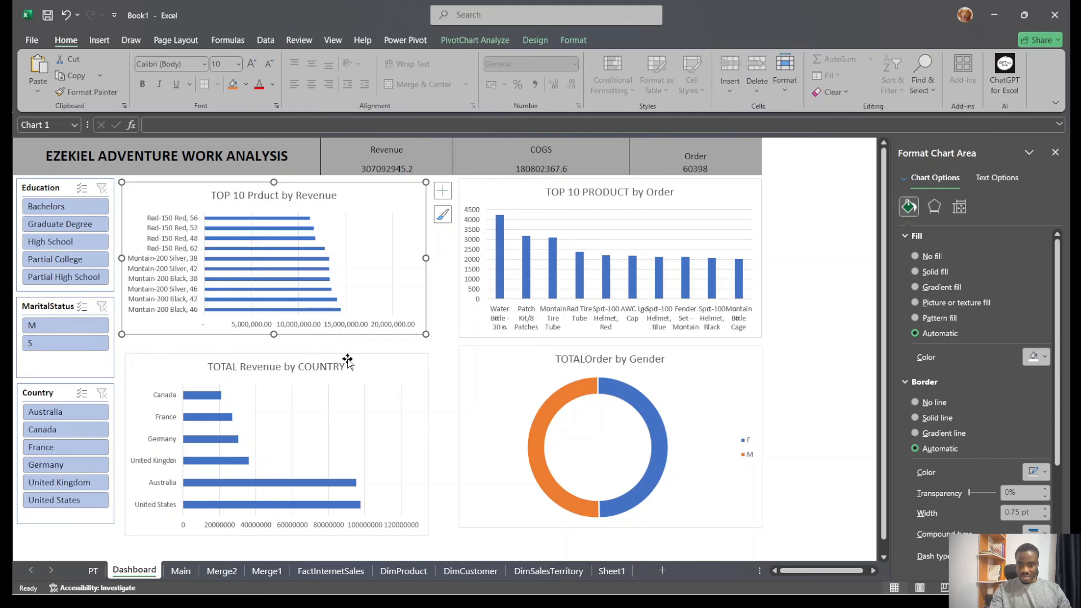
click(173, 361)
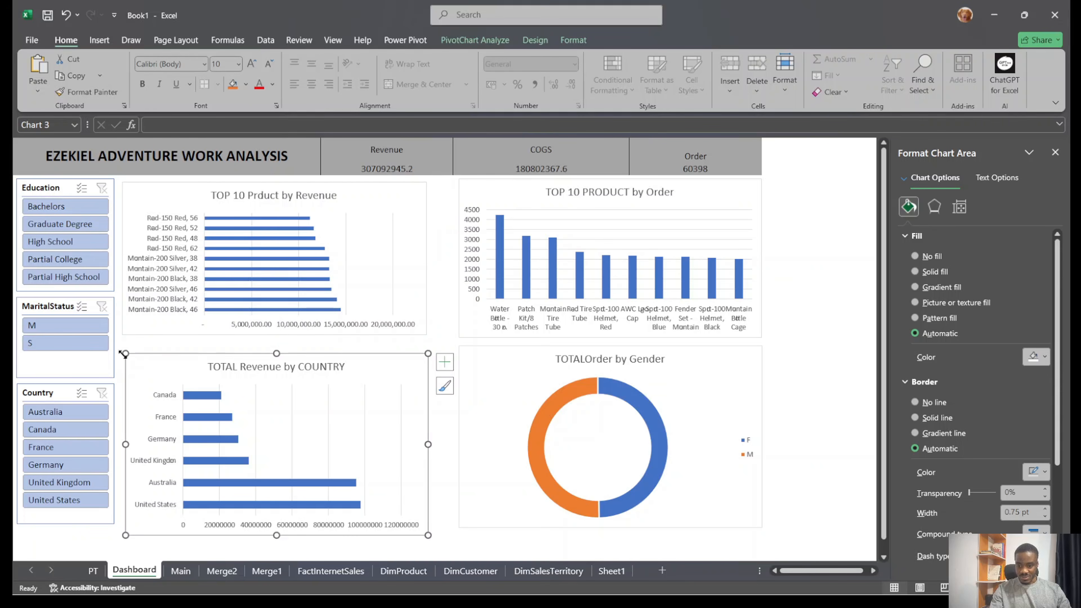
drag(123, 353, 122, 342)
drag(275, 535, 275, 525)
Widen the TOP 10 Prduct by Revenue chart rightward to narrow the gap to the TOP 10 PRODUCT by Order chart
click(744, 398)
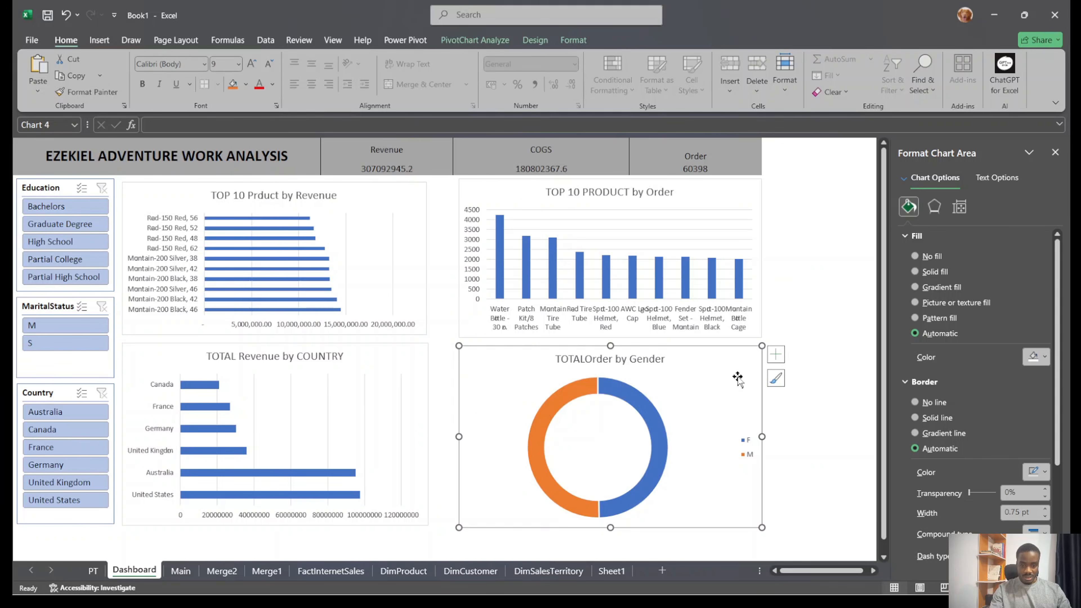
click(461, 315)
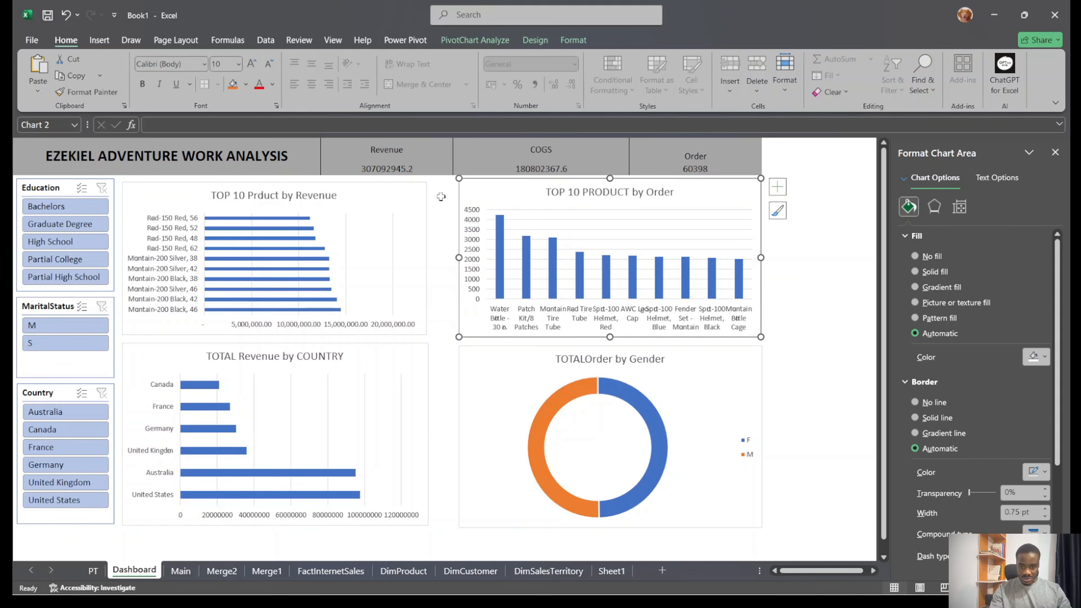
click(417, 300)
drag(426, 258, 441, 258)
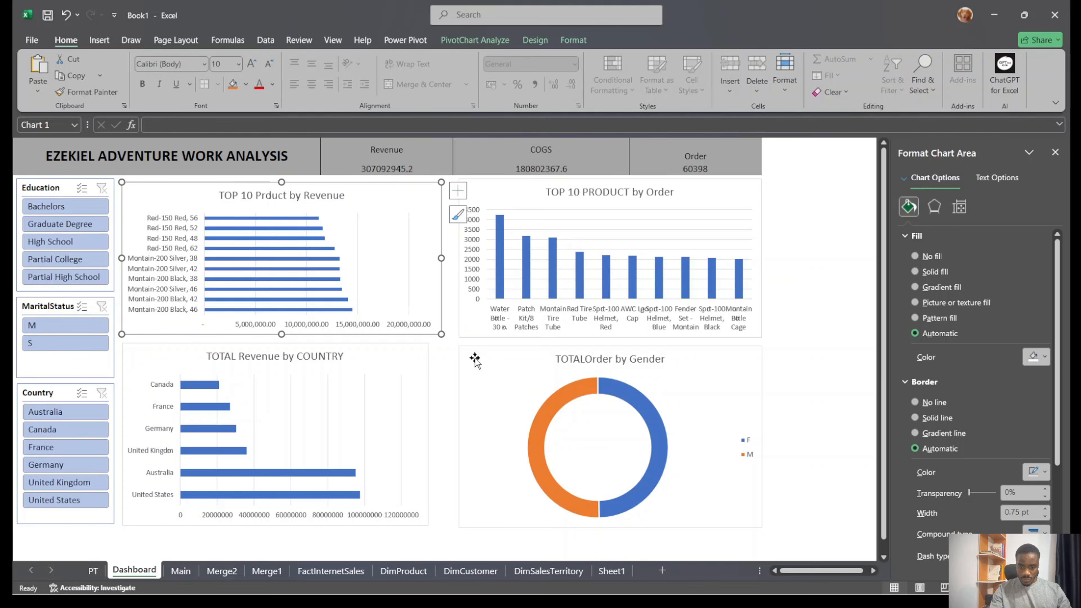
Lower the top edges of the TOTAL Revenue by COUNTRY and TOTALOrder by Gender charts so they line up
click(485, 325)
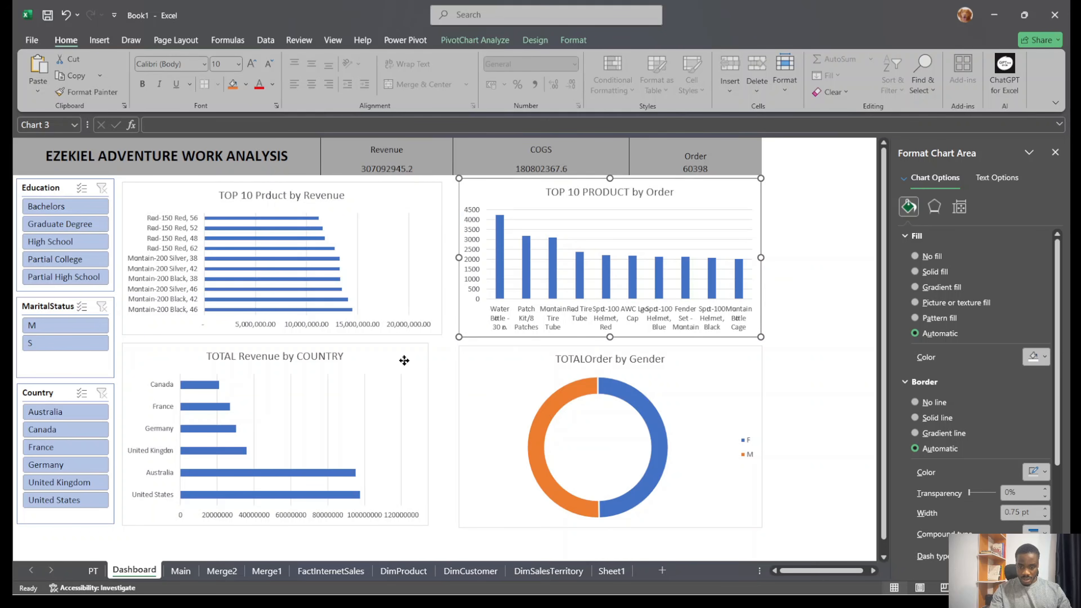
click(330, 365)
drag(272, 339, 273, 348)
click(492, 369)
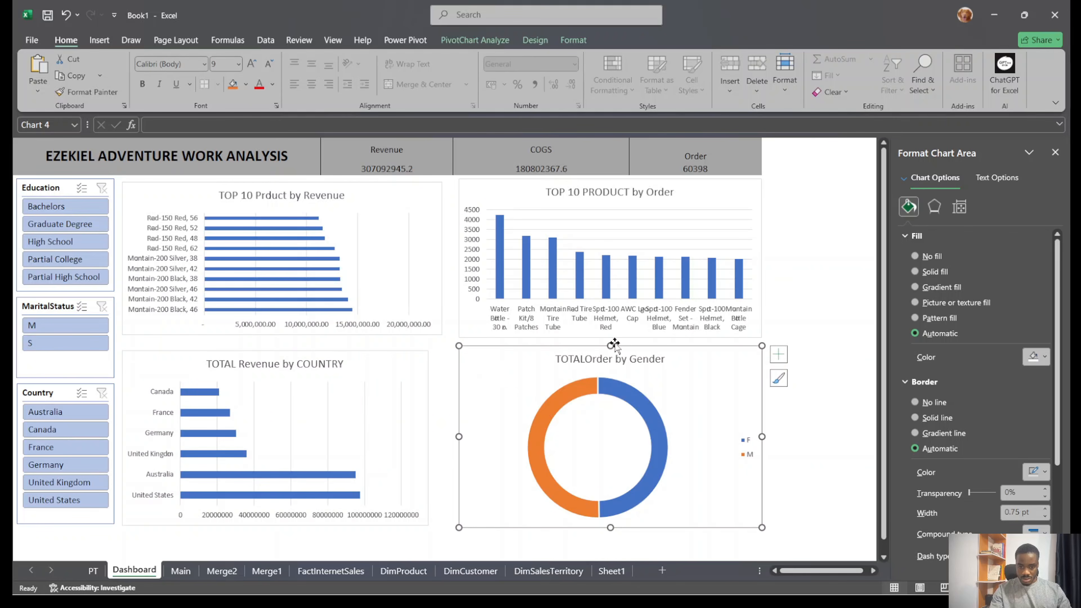
drag(610, 344, 612, 350)
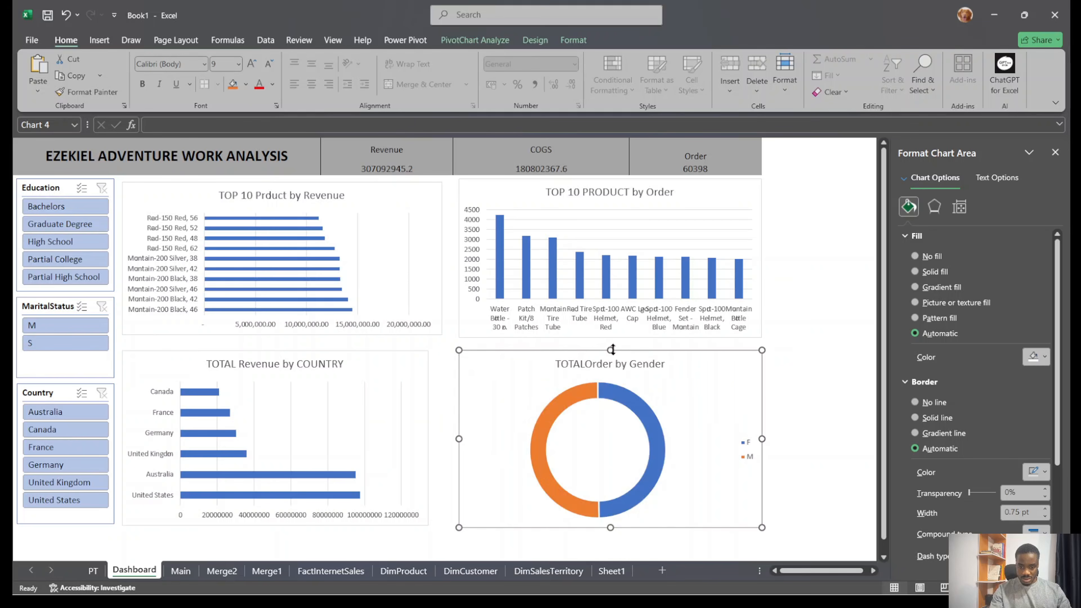
Extend the TOP 10 Prduct by Revenue chart slightly downward and widen the TOTAL Revenue by COUNTRY chart to match its right edge
click(426, 310)
drag(281, 335, 281, 338)
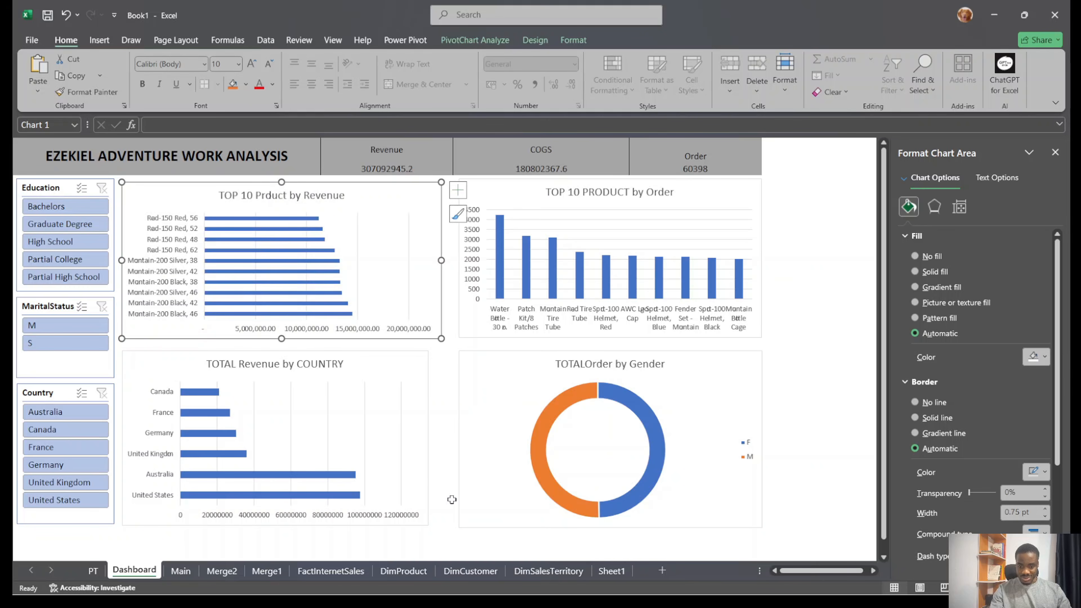
click(452, 499)
click(475, 478)
click(419, 402)
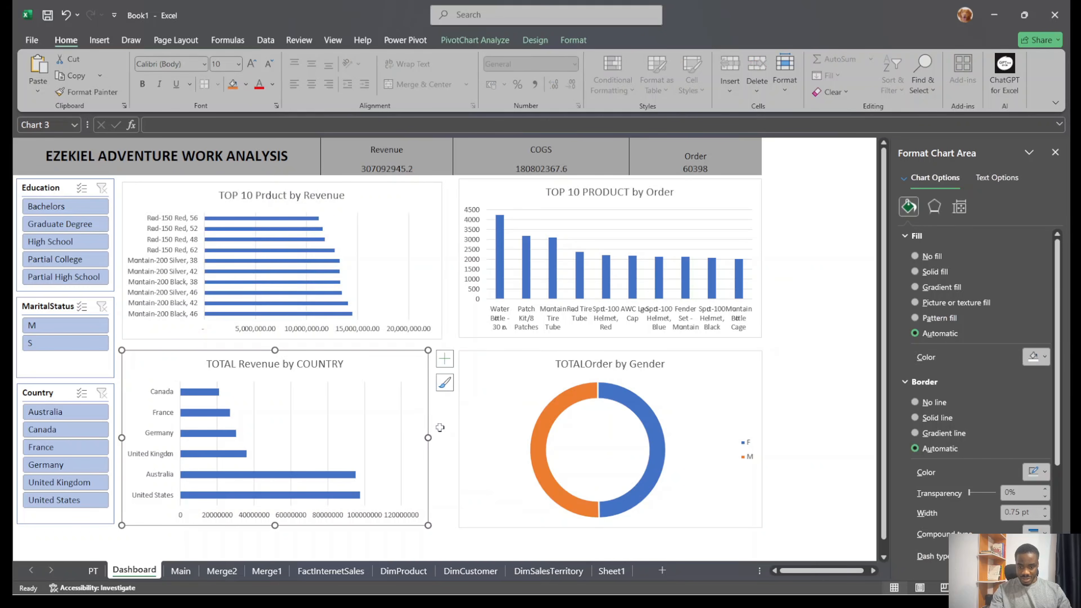
drag(428, 437, 442, 437)
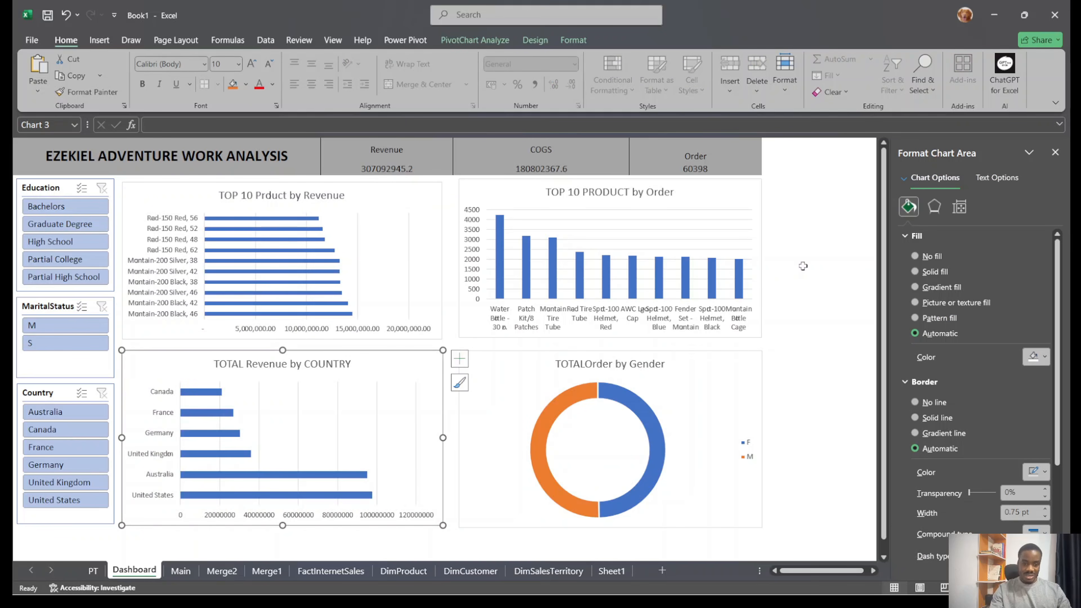
Change the TOTAL Revenue by COUNTRY chart to a Clustered Column chart
click(799, 269)
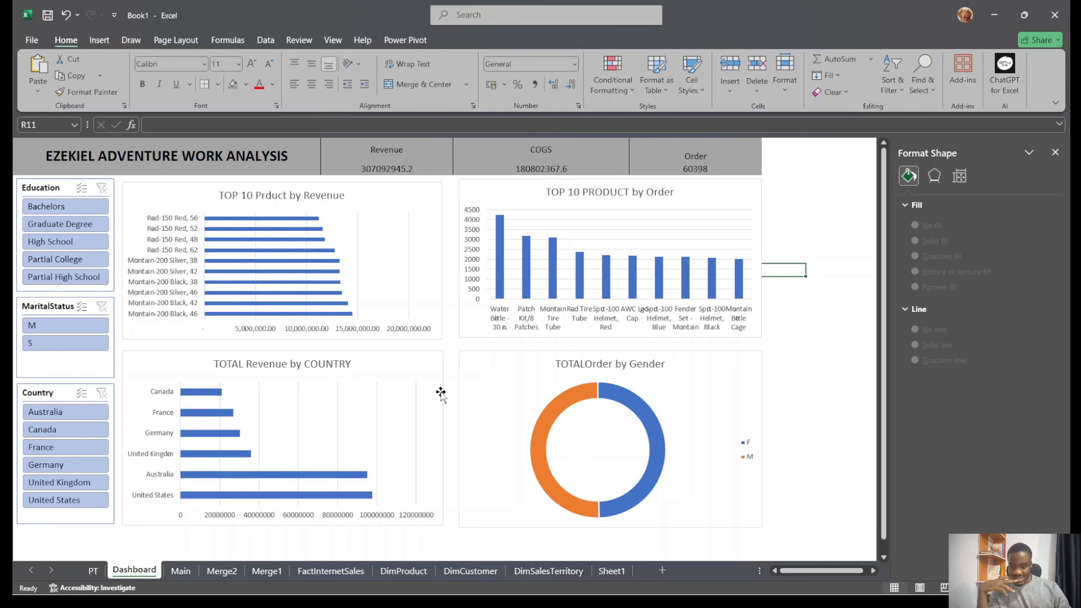
click(409, 411)
click(424, 367)
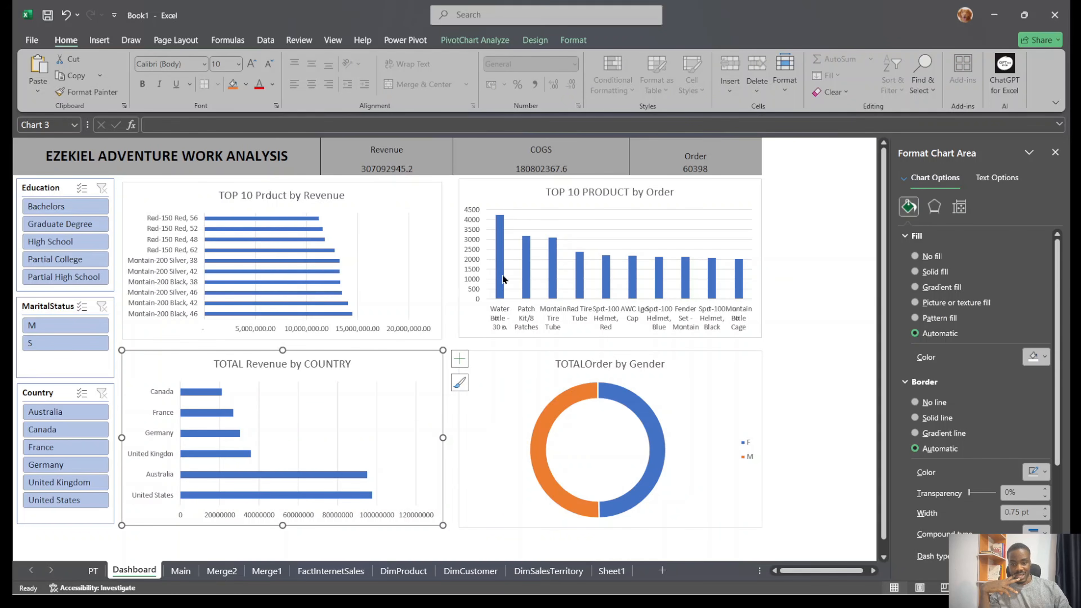
click(454, 40)
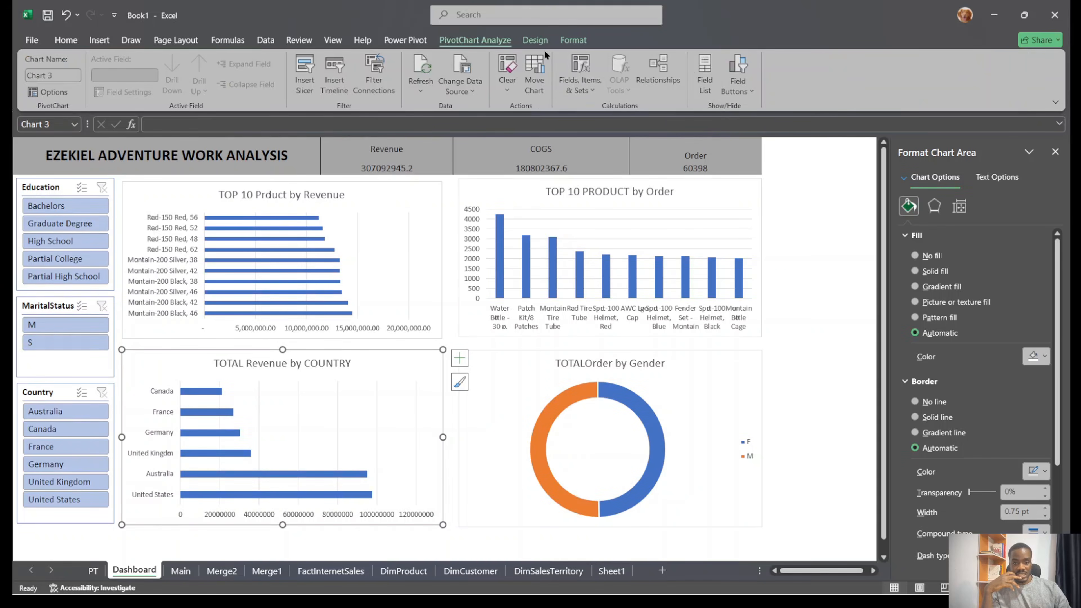
click(545, 42)
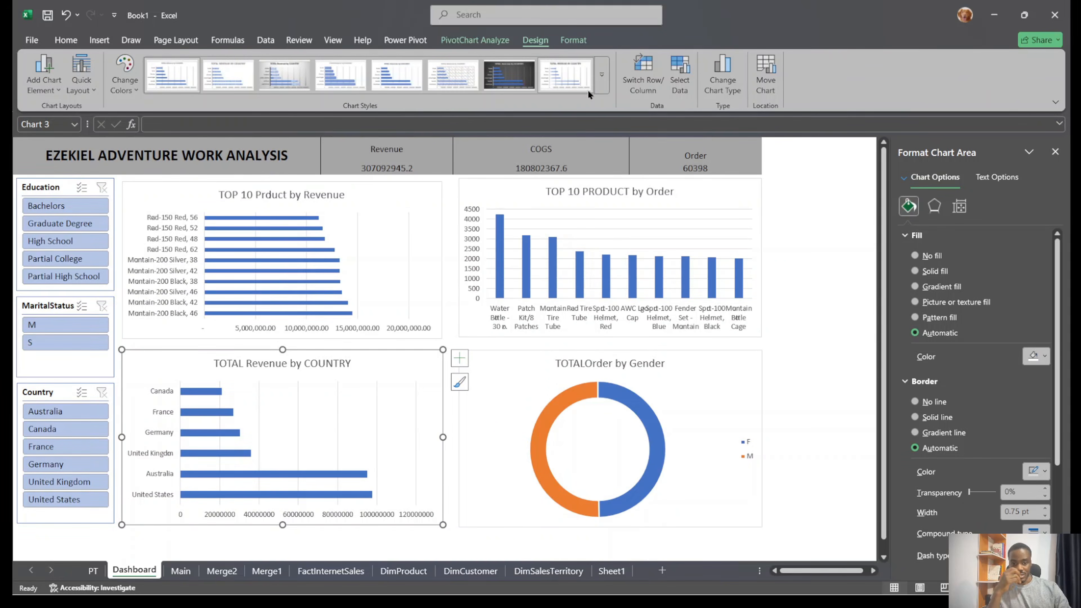
click(732, 81)
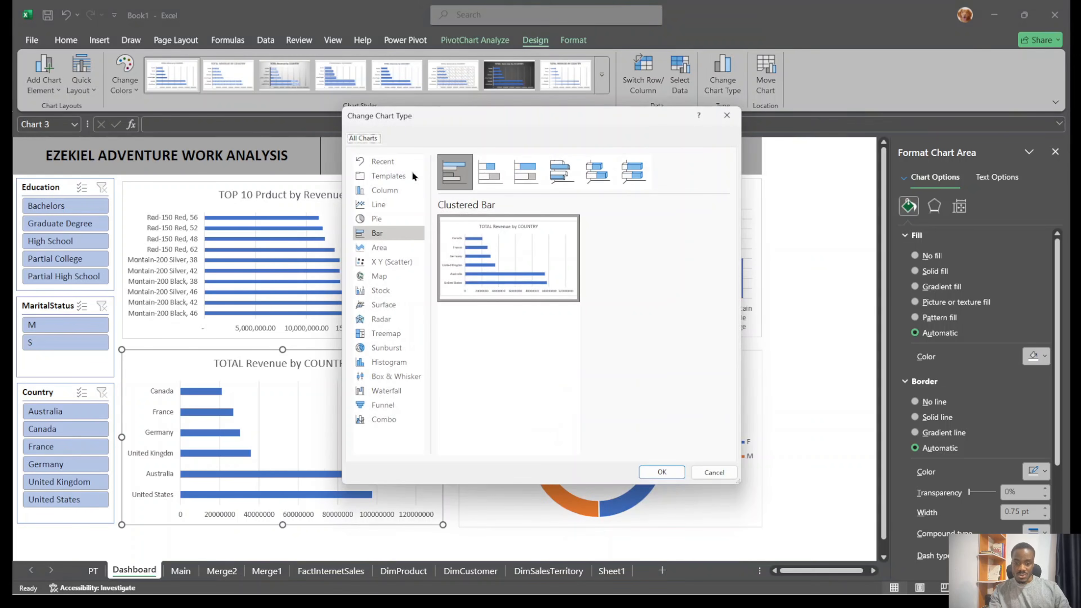
click(387, 193)
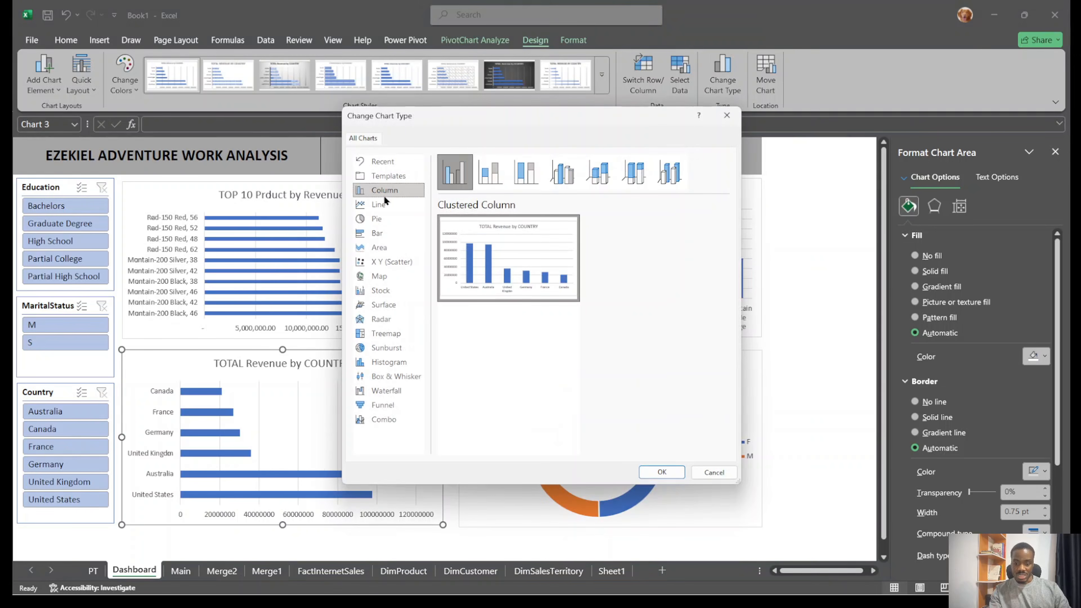
click(650, 470)
Change the TOP 10 PRODUCT by Order chart to a Clustered Bar chart
click(727, 199)
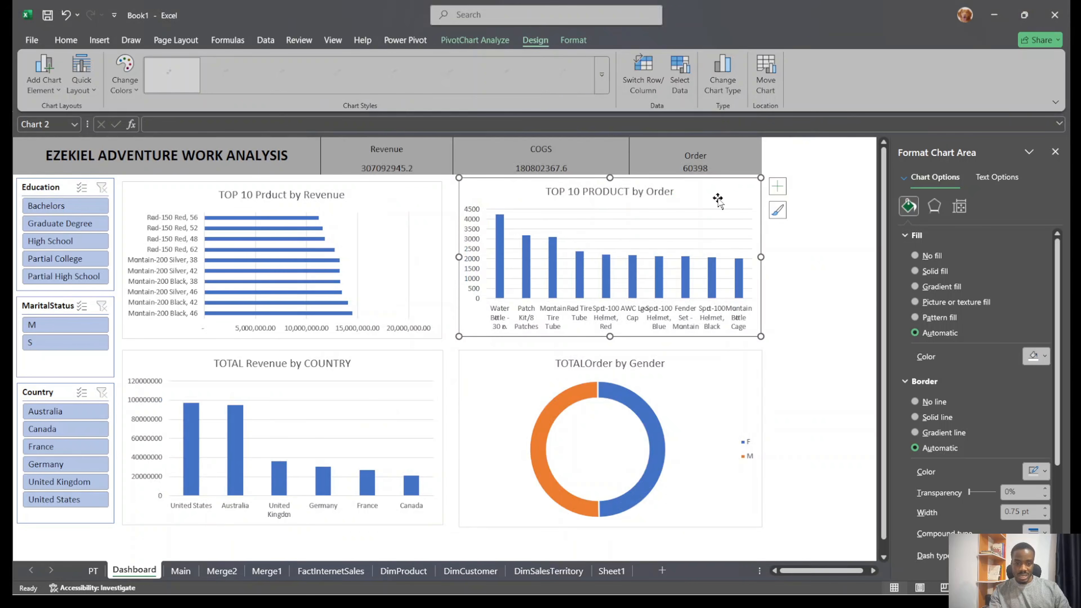
click(681, 75)
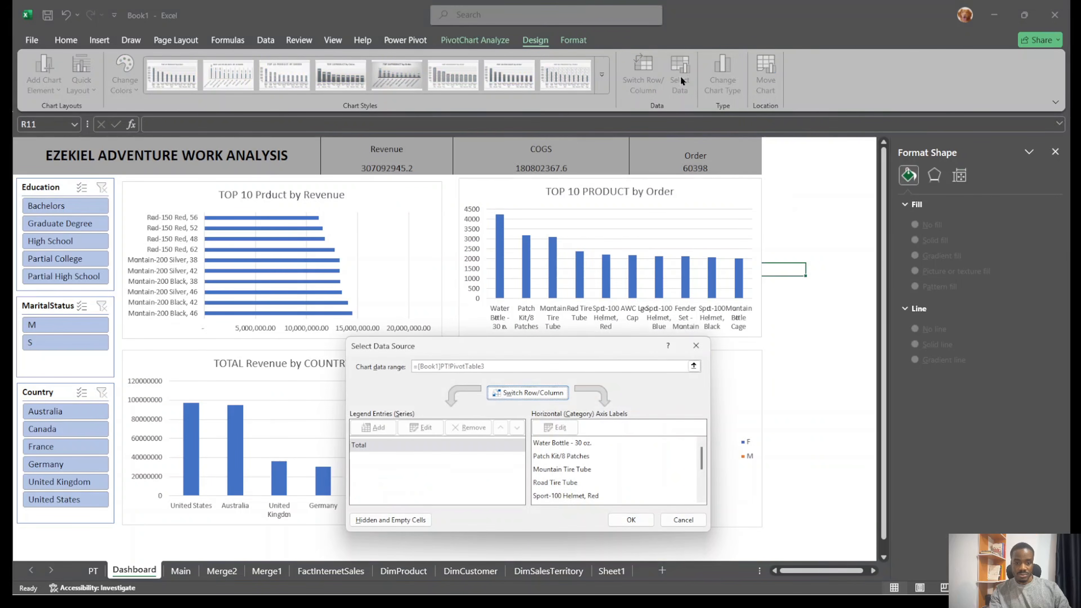
click(700, 348)
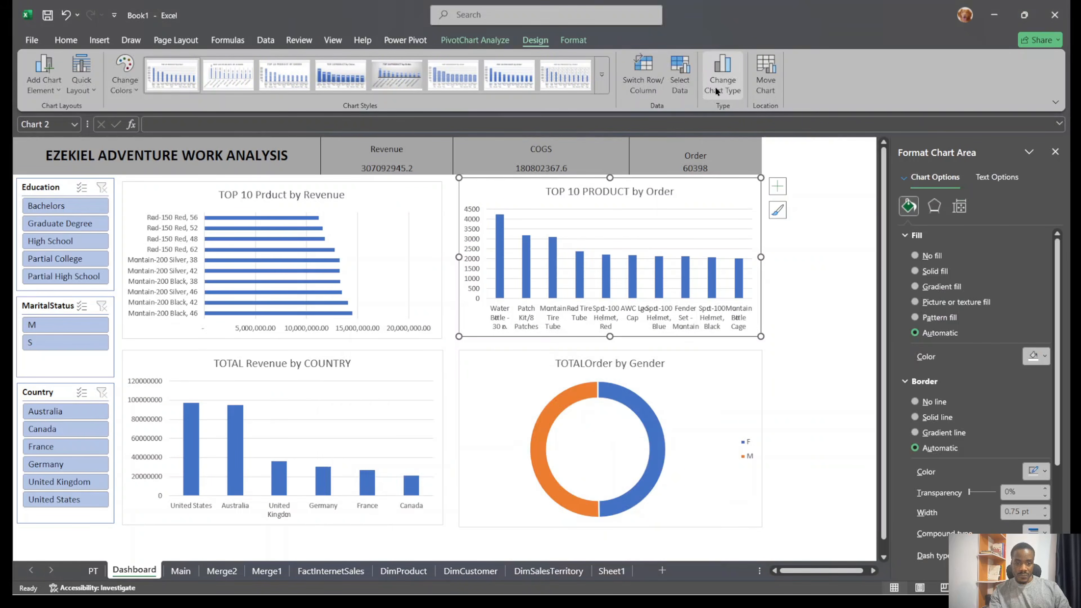
click(723, 75)
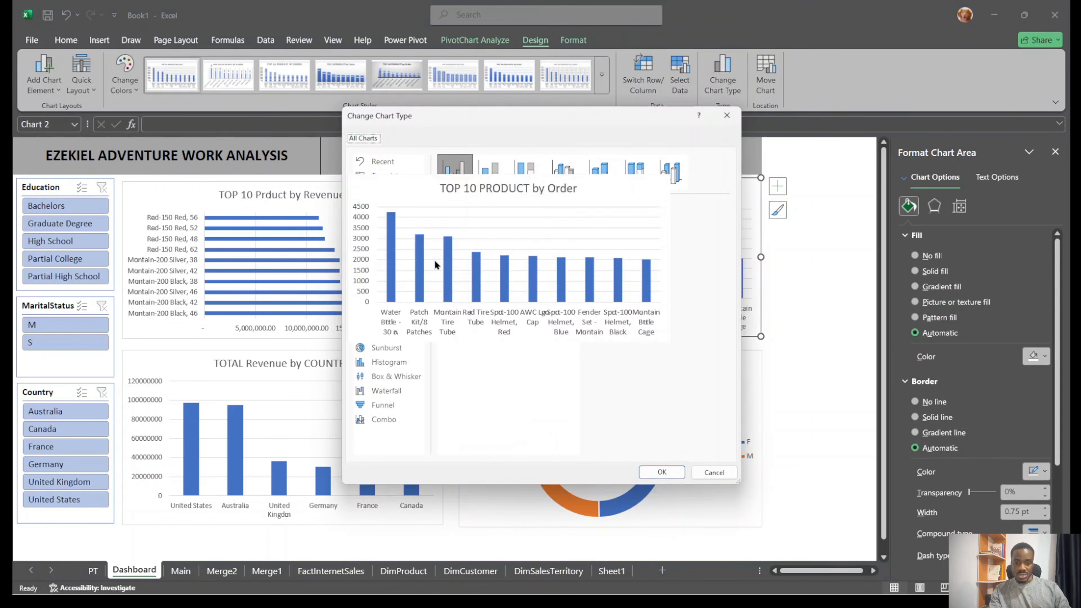
click(393, 240)
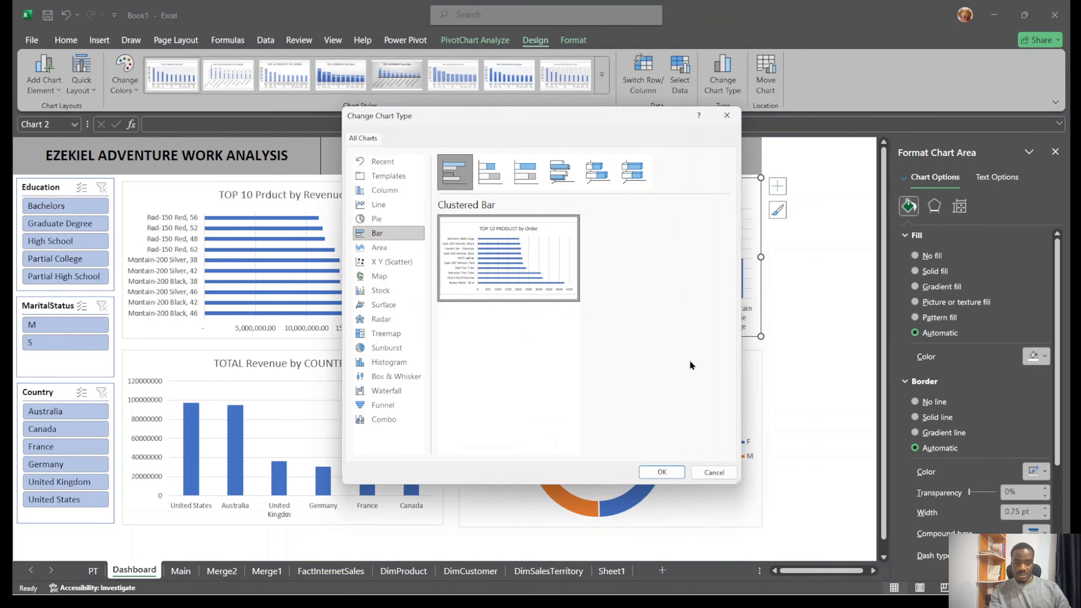
click(661, 472)
click(806, 320)
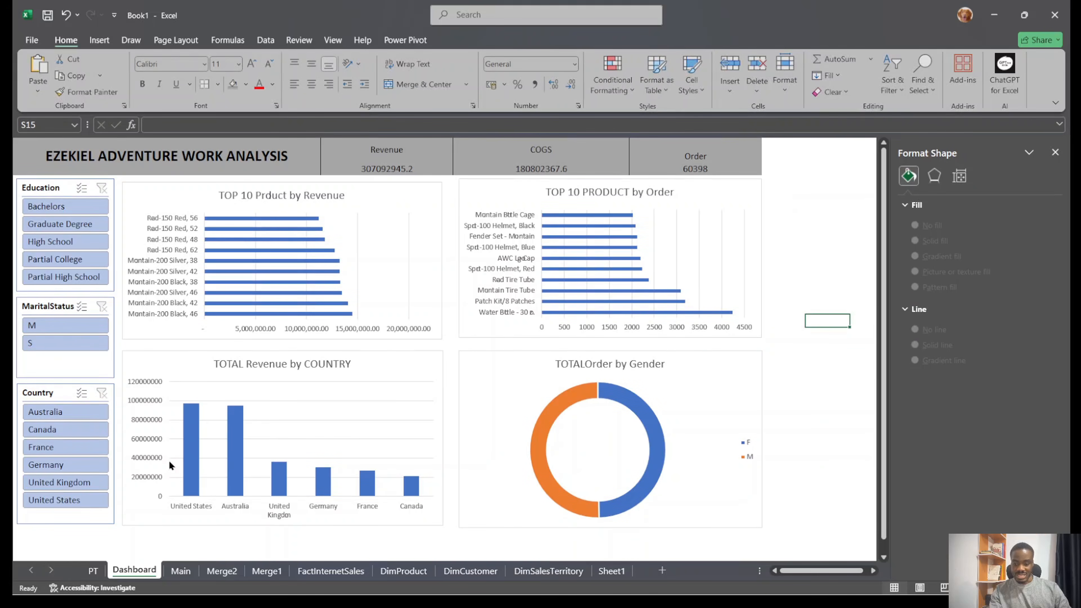
Add data labels to the TOTAL Revenue by COUNTRY chart and remove its primary vertical axis
click(427, 356)
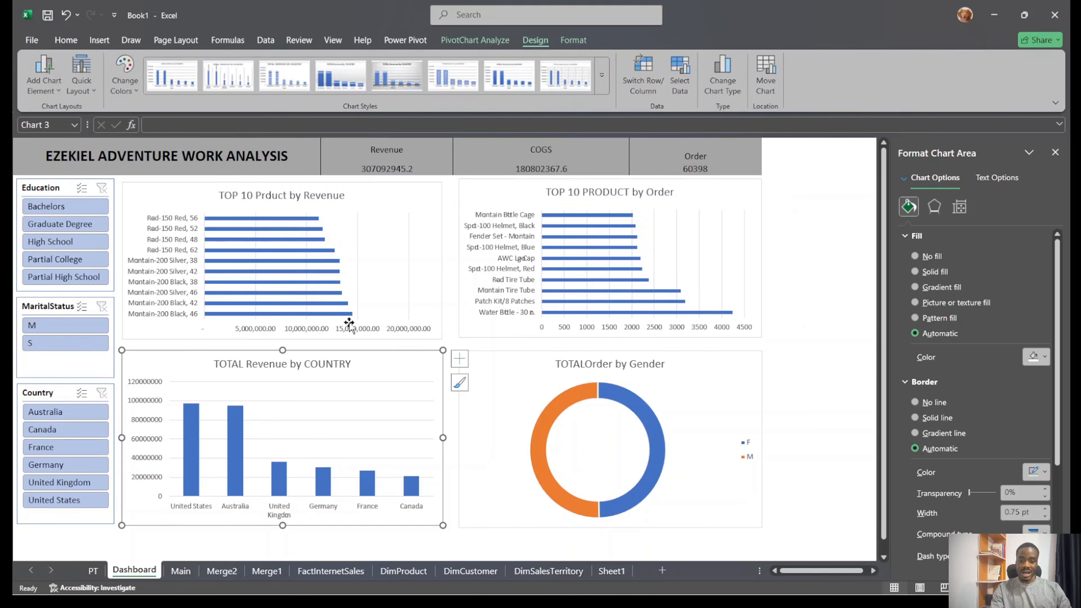
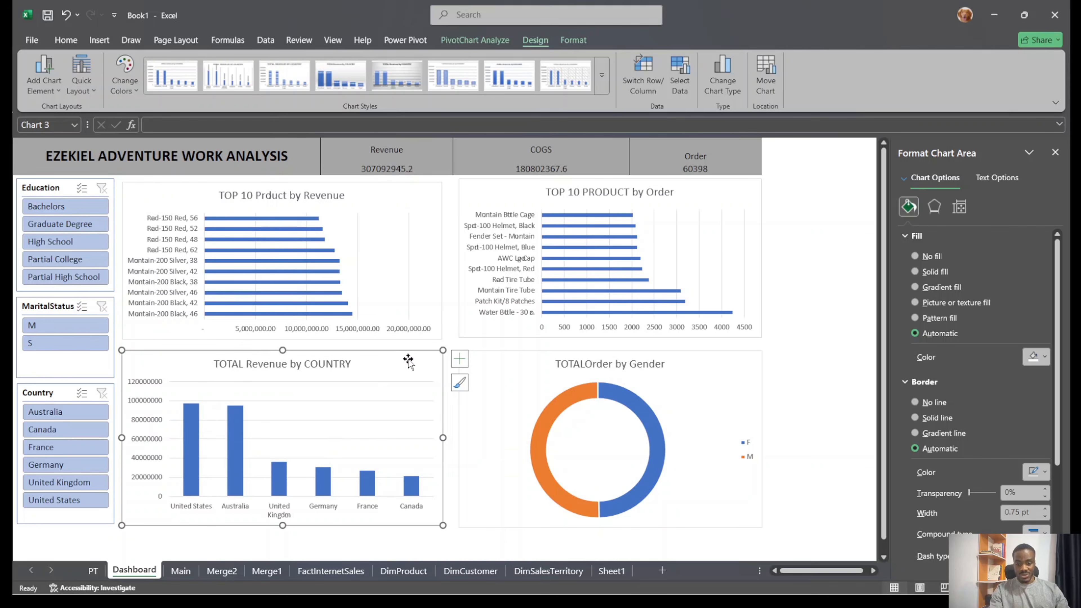
click(460, 358)
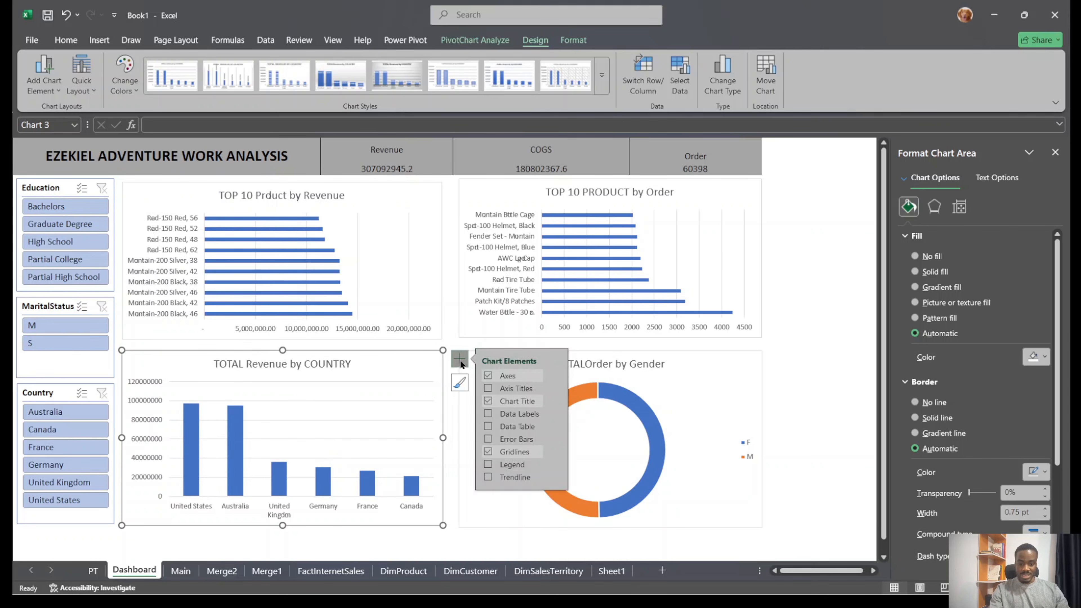
click(488, 413)
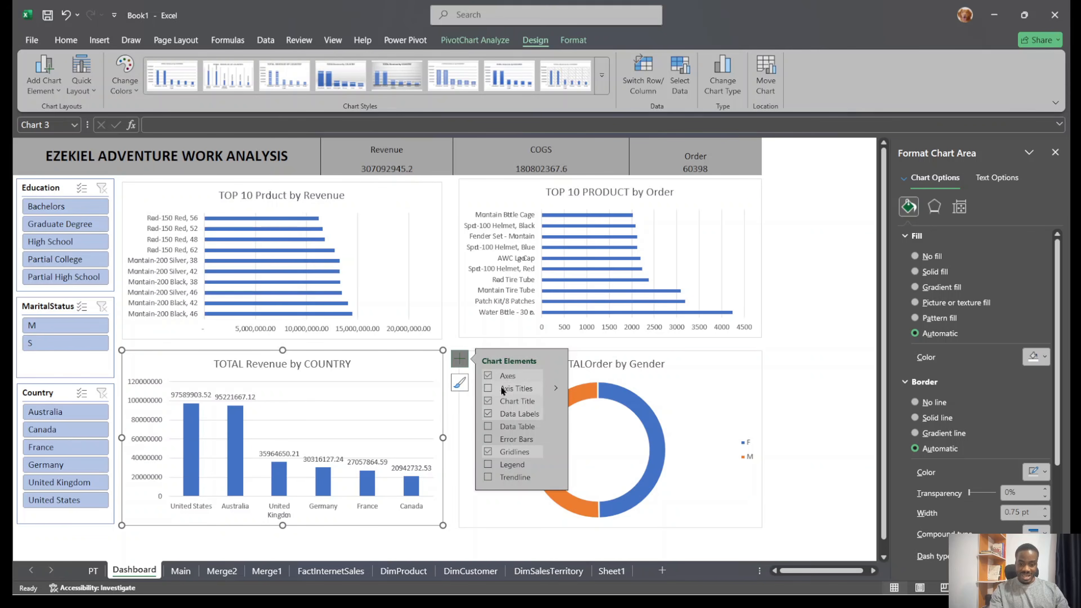
mouse_move(558, 375)
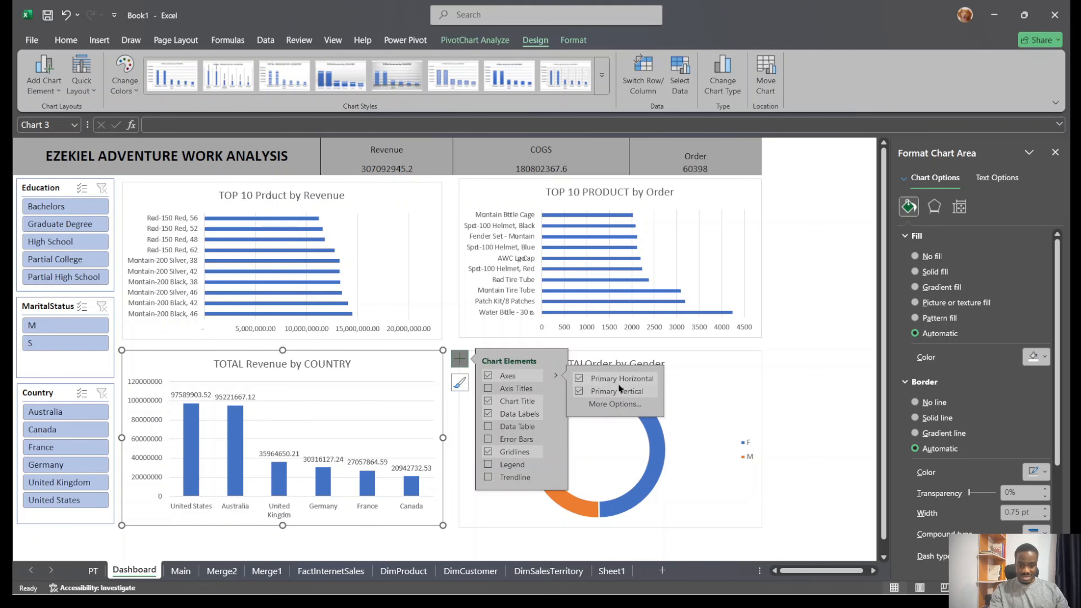
click(579, 392)
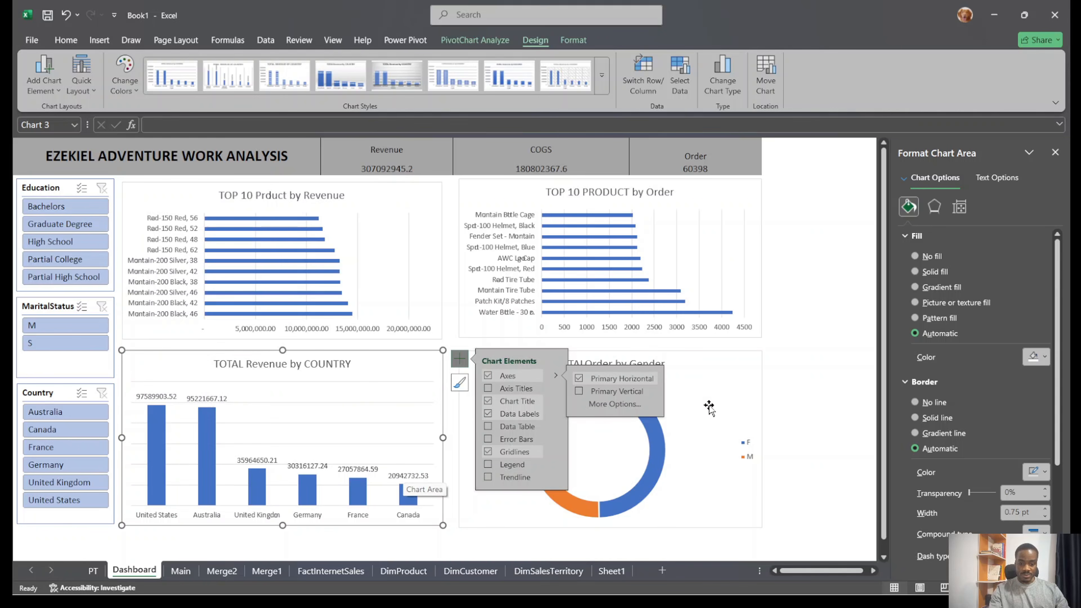
click(807, 386)
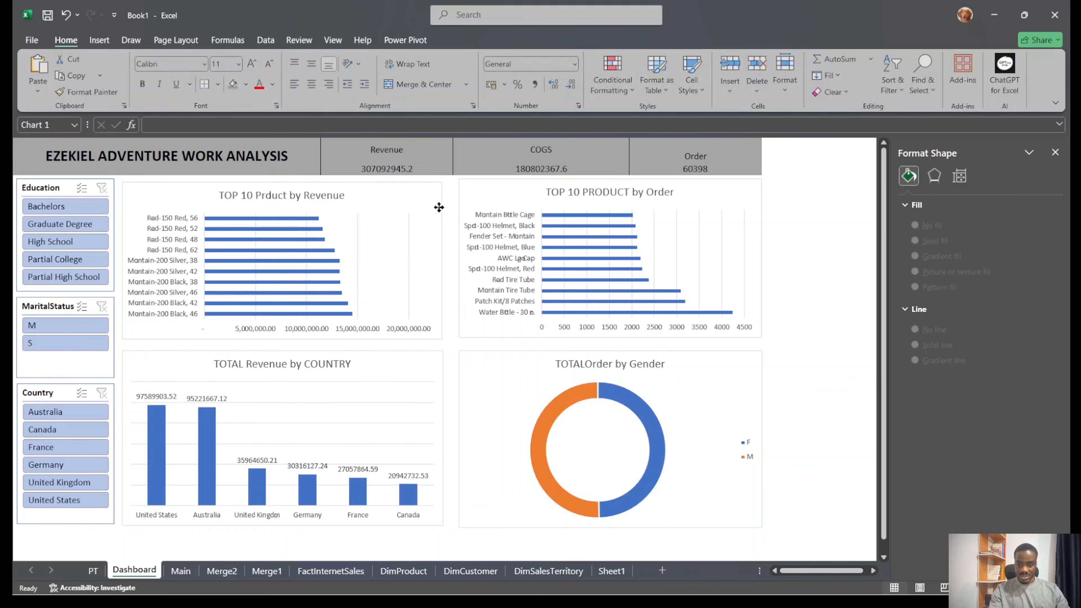
Show data labels on the TOP 10 Prduct by Revenue chart and hide its primary horizontal axis
click(439, 215)
click(458, 190)
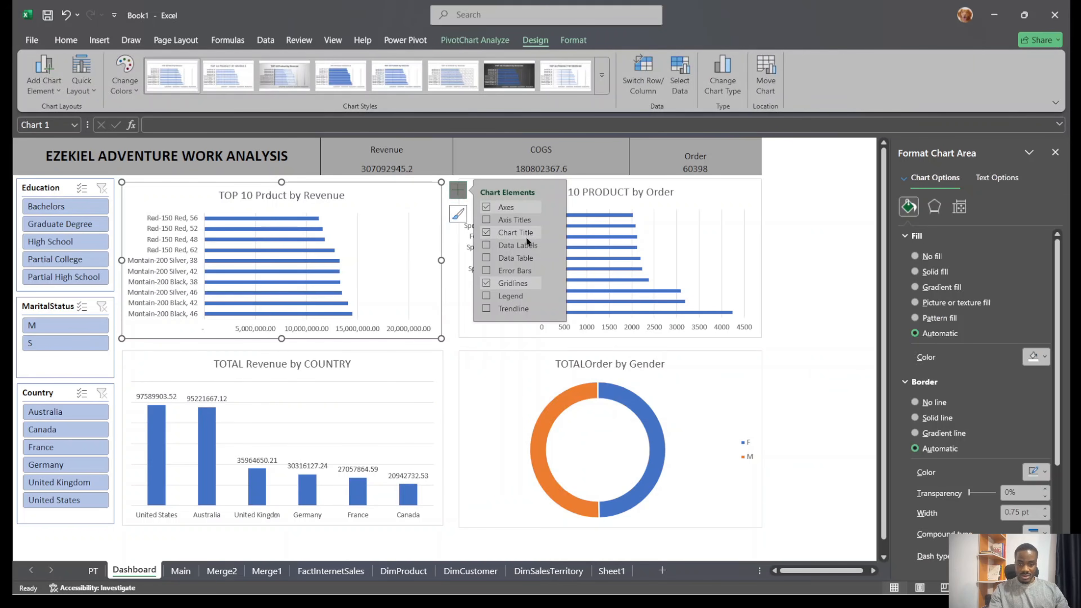
click(485, 245)
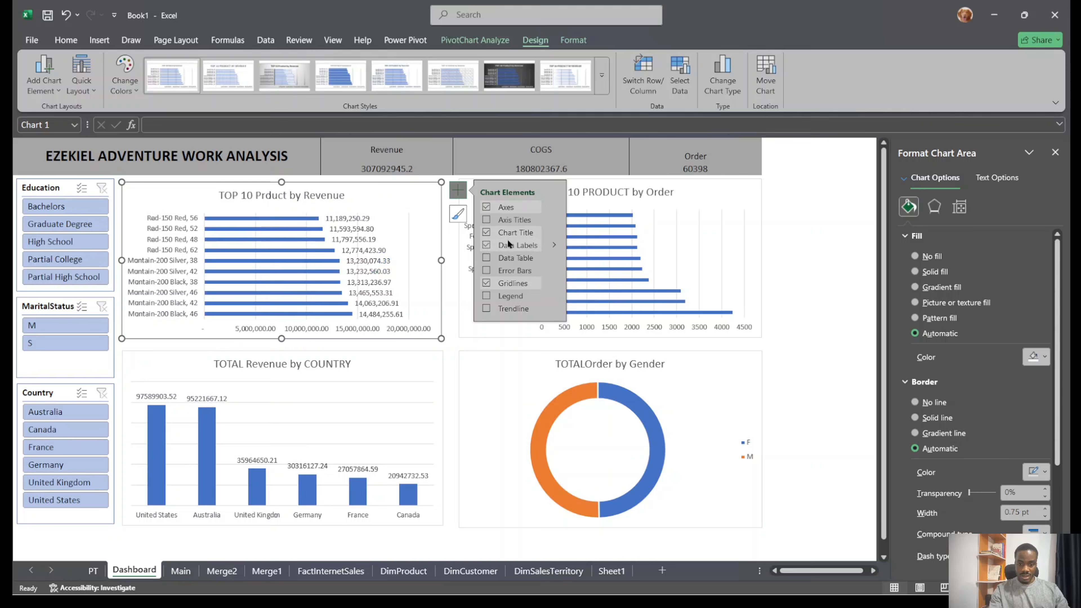
click(555, 206)
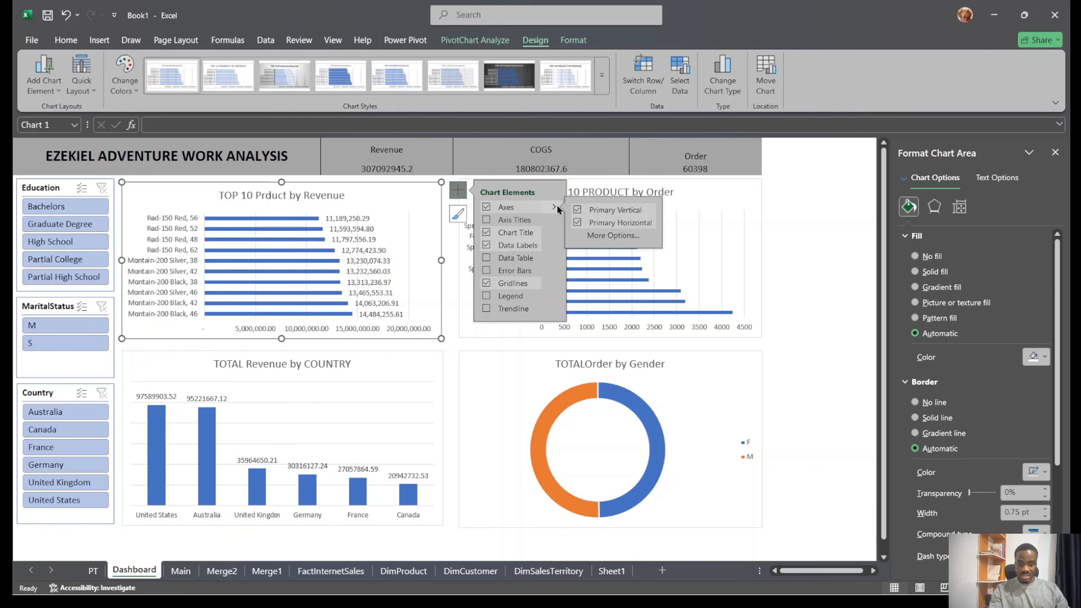
click(576, 210)
click(576, 210)
click(580, 222)
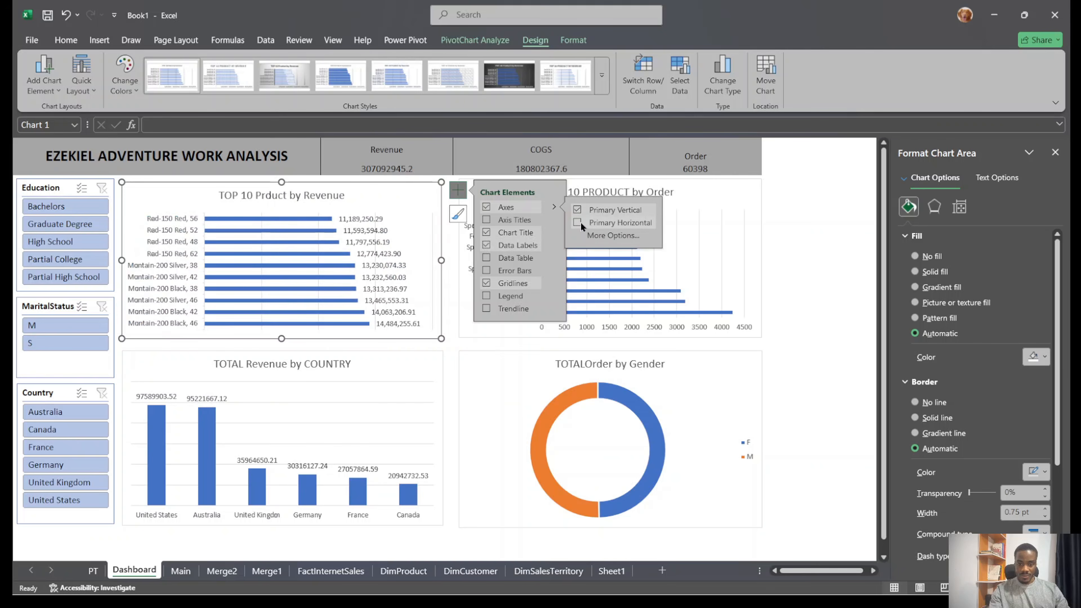
Turn on data labels for the TOP 10 PRODUCT by Order chart and remove its primary horizontal axis
click(737, 221)
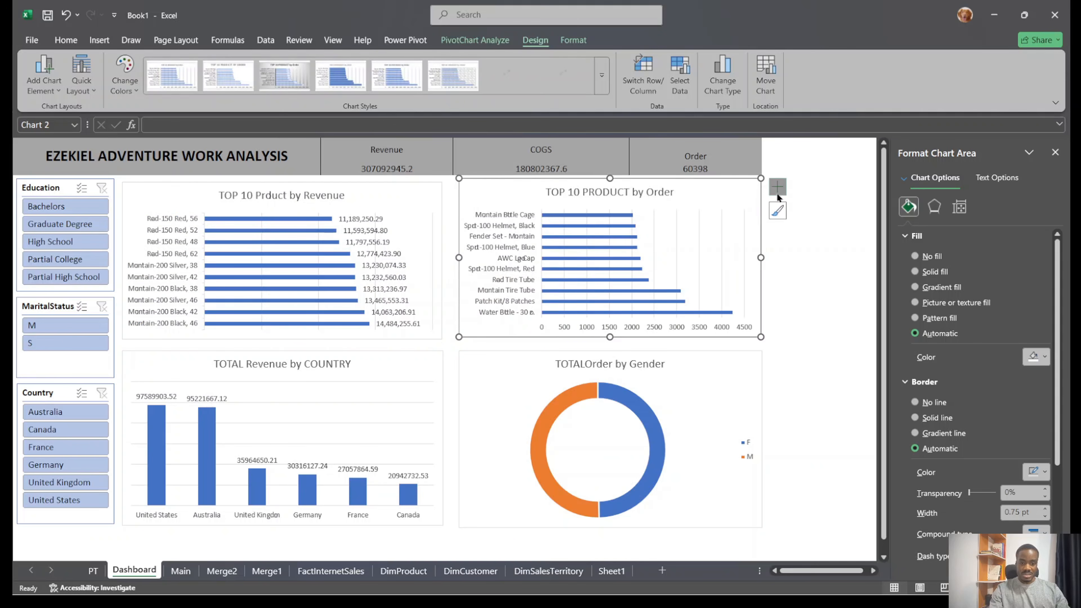
click(778, 191)
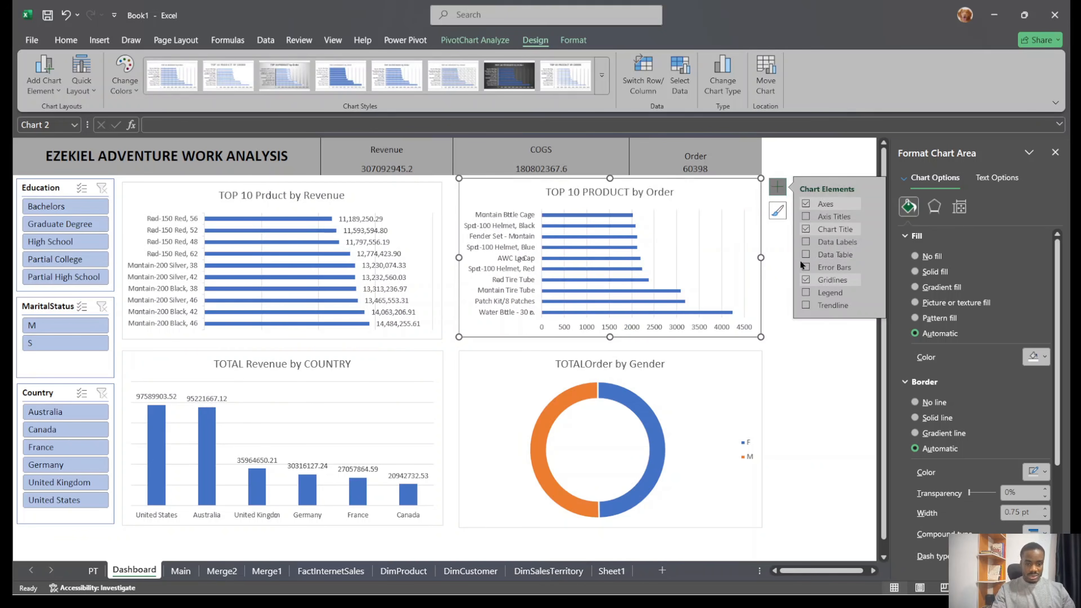
click(806, 242)
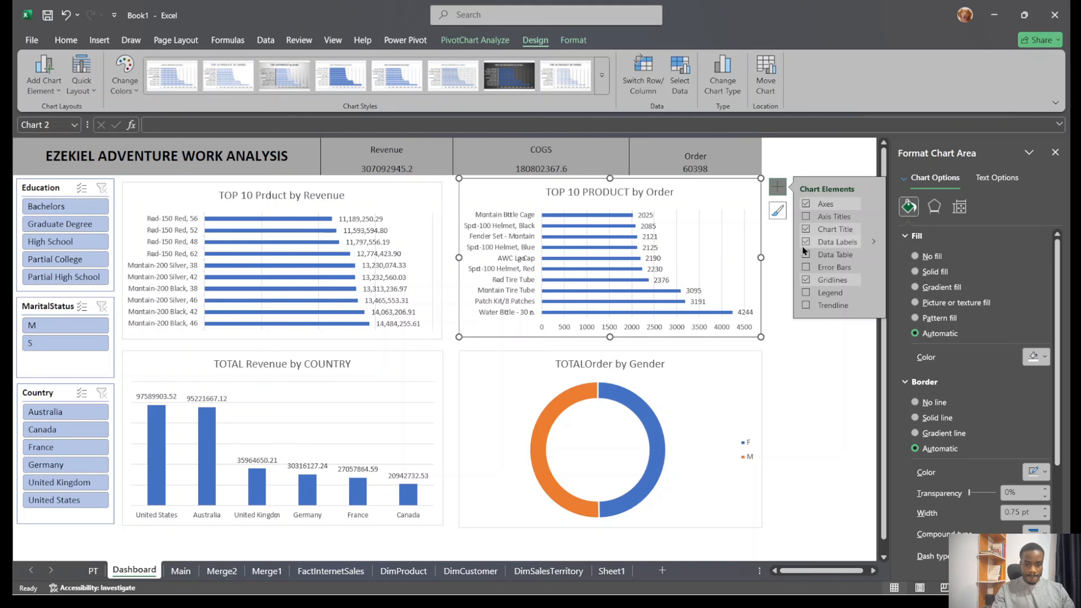
click(874, 204)
click(897, 218)
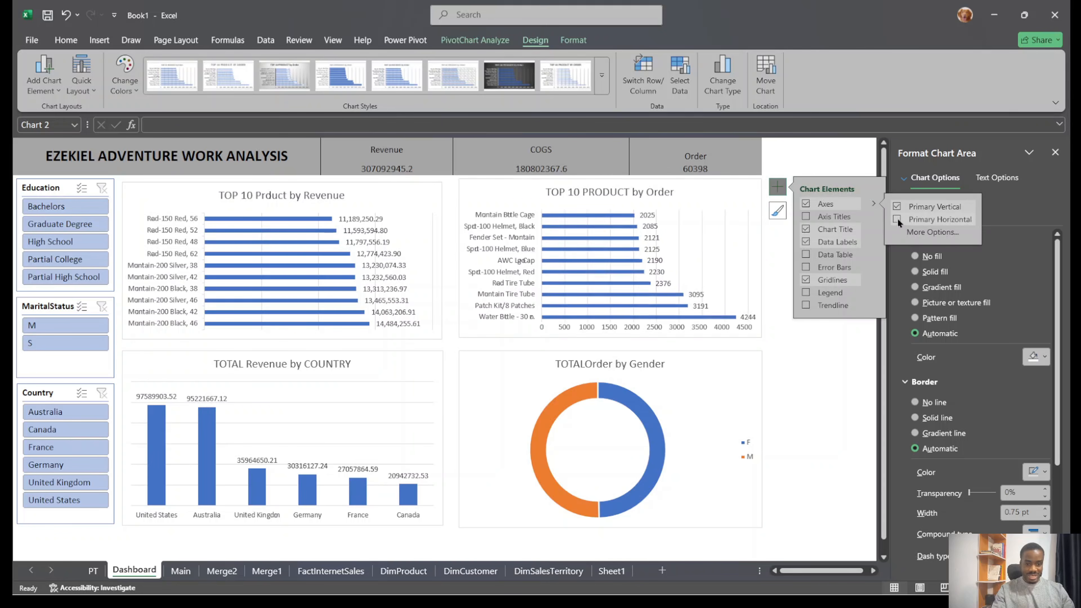
Add data labels to the TOTALOrder by Gender doughnut chart
click(705, 419)
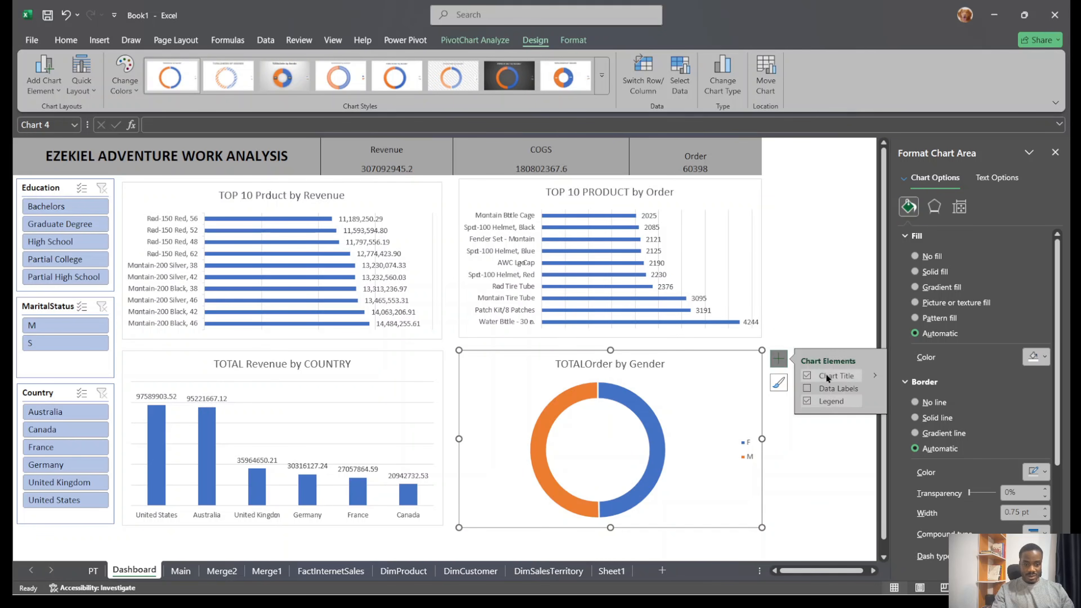
click(806, 388)
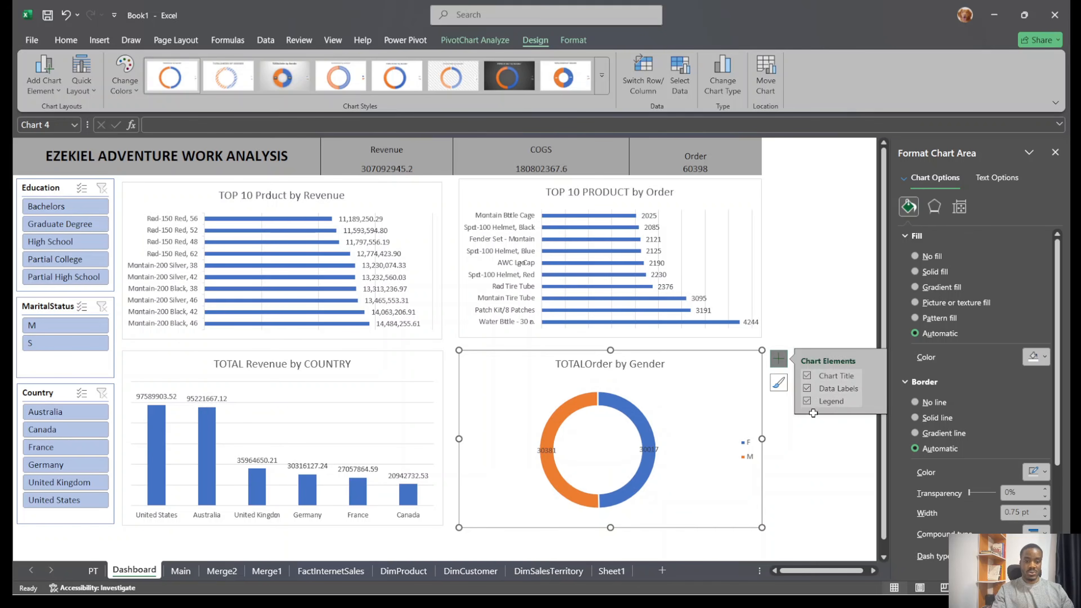
Preview the available chart styles on the TOTALOrder by Gender doughnut chart without applying one
click(778, 382)
scroll(852, 440, up, 2)
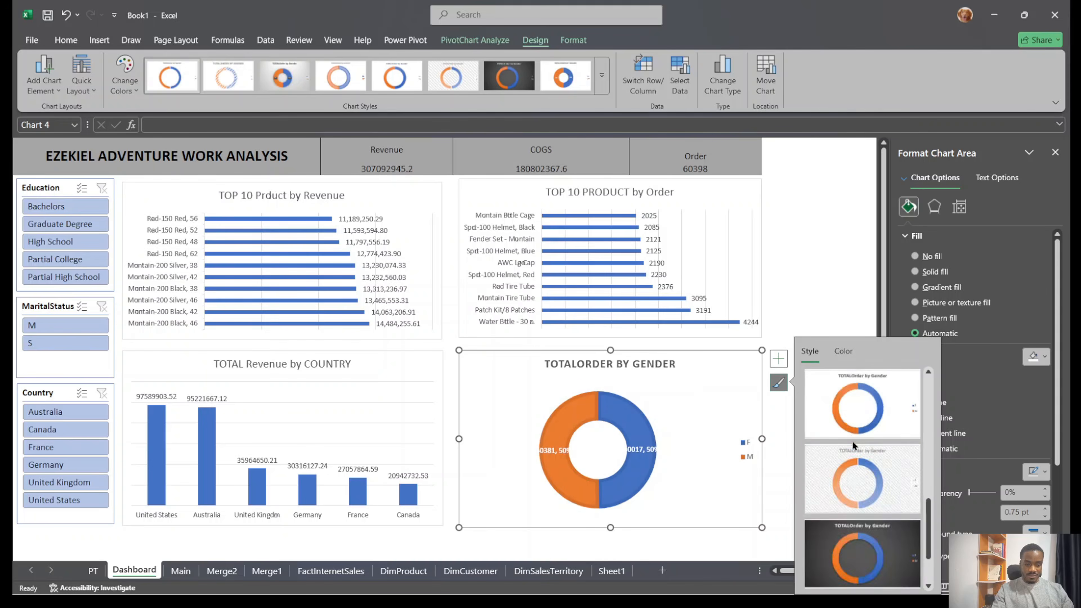
scroll(859, 464, down, 2)
scroll(858, 466, up, 1)
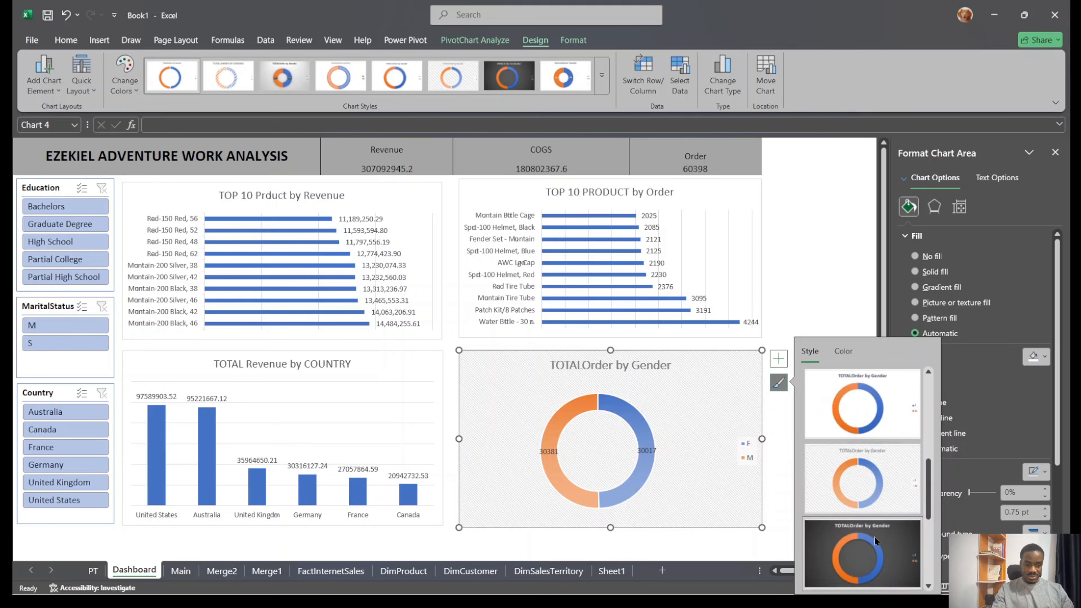
scroll(868, 499, down, 1)
scroll(867, 514, up, 1)
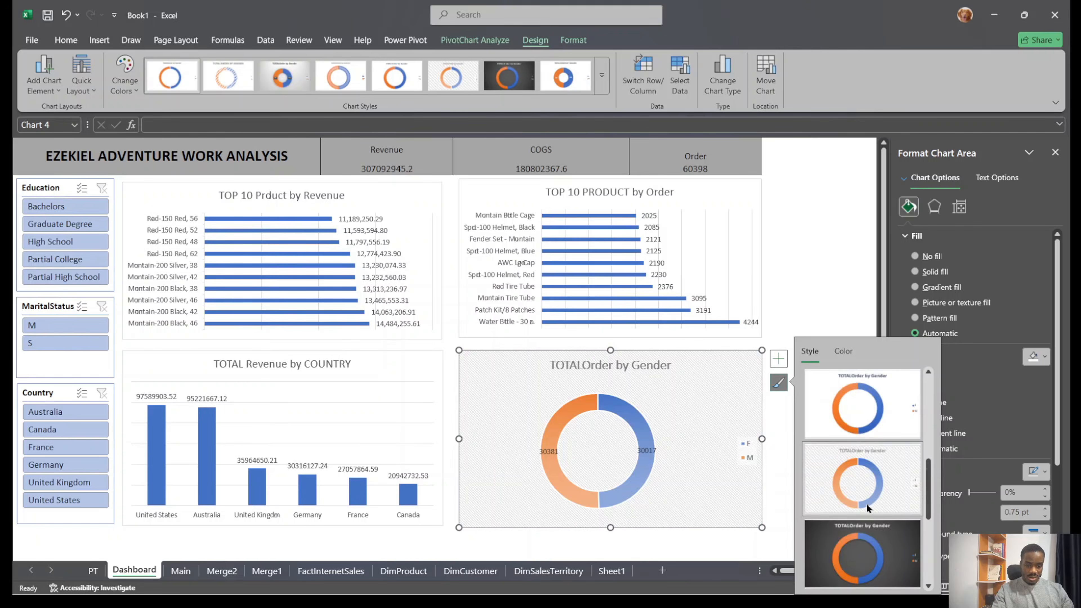
scroll(863, 502, down, 1)
scroll(857, 497, up, 1)
scroll(856, 495, down, 1)
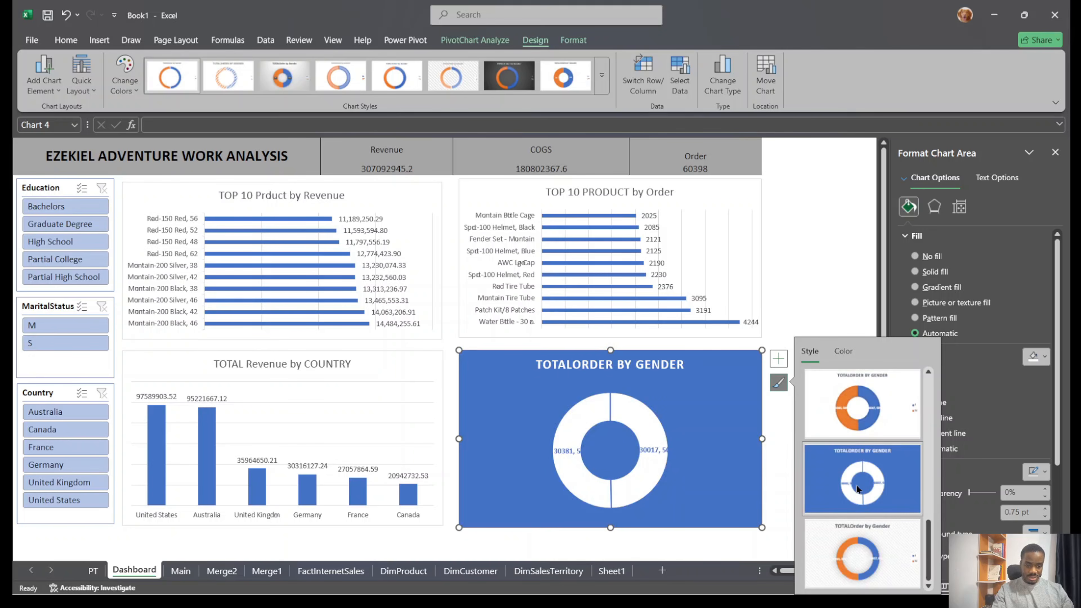
click(811, 249)
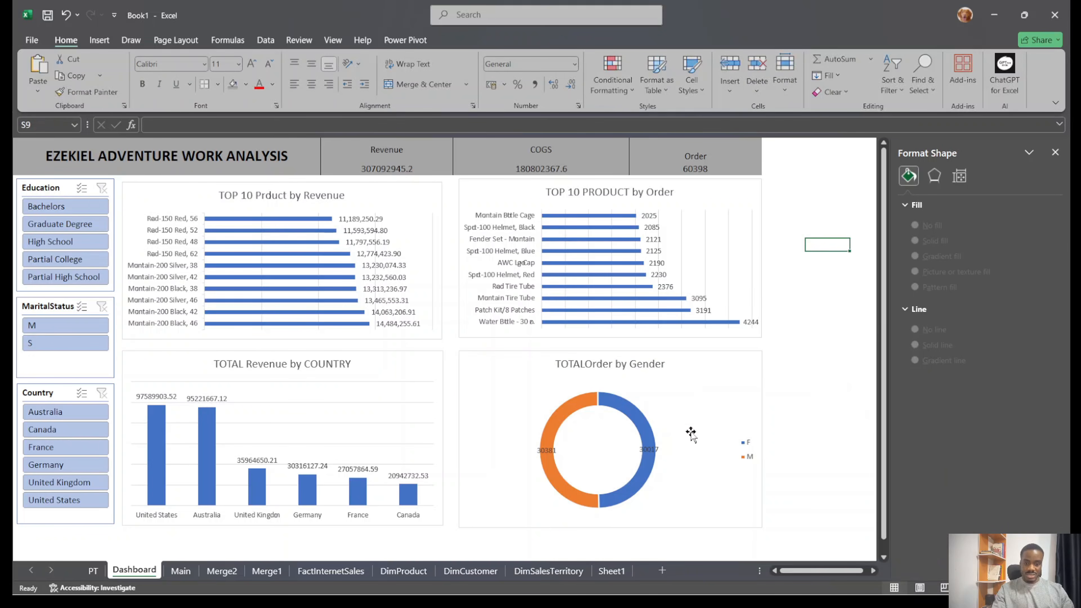
click(835, 324)
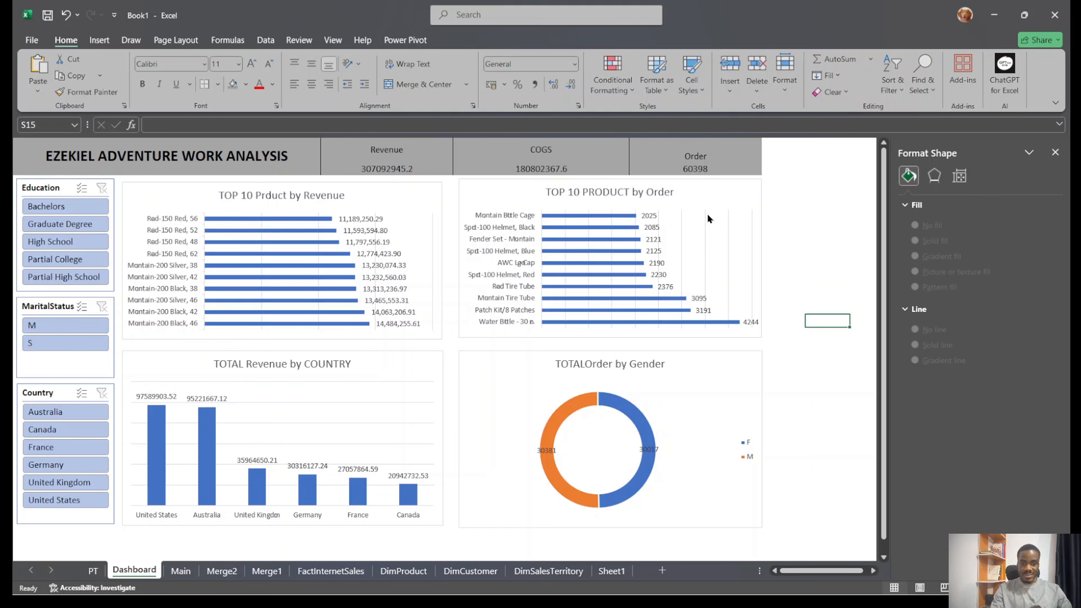
Fill the bars of the TOP 10 PRODUCT by Order chart with black
click(605, 215)
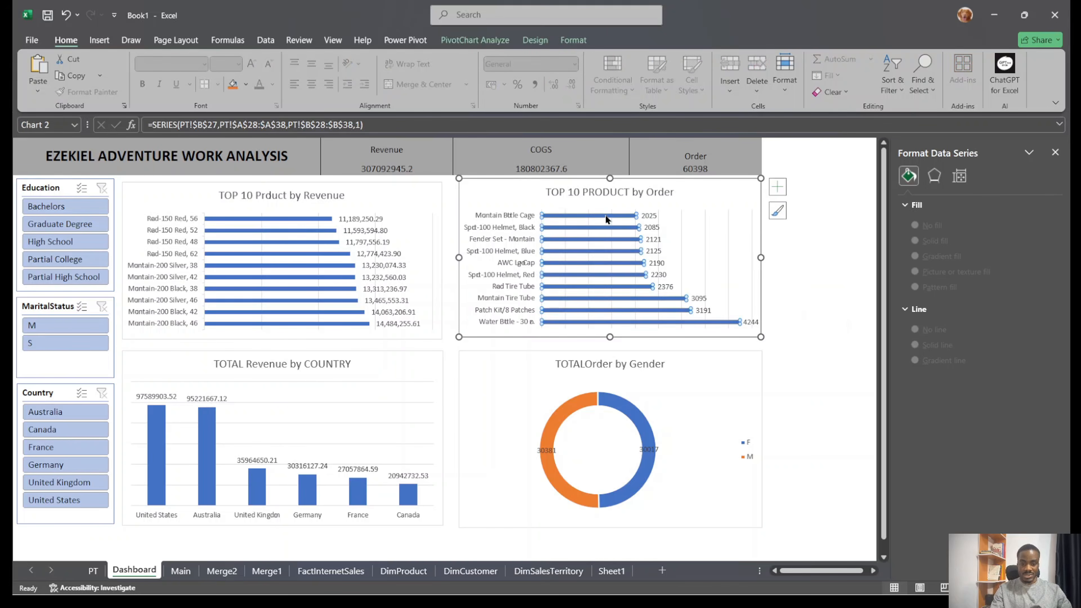
click(246, 84)
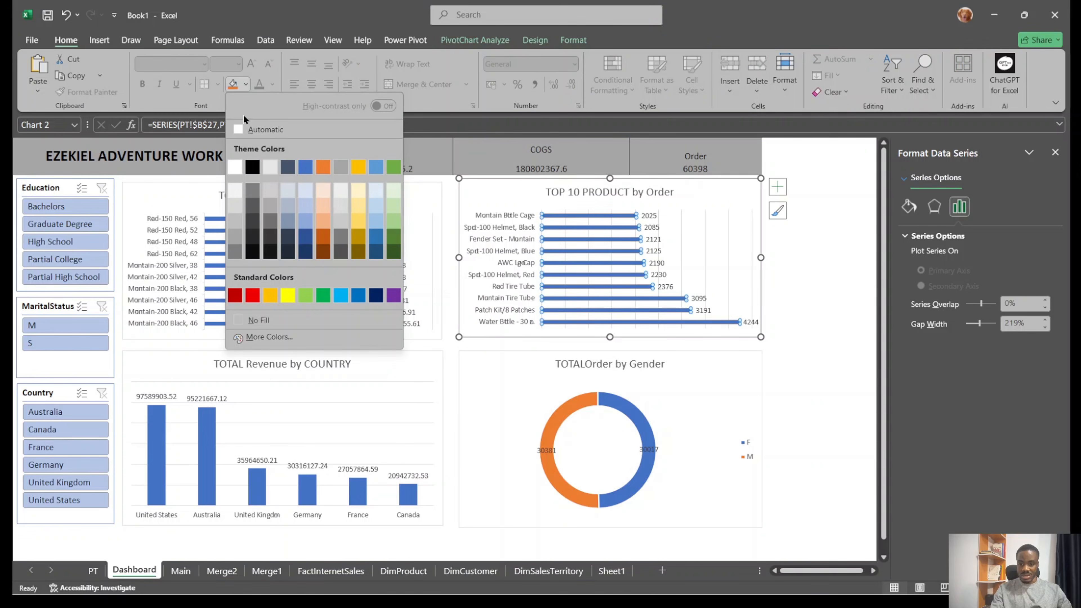
click(253, 167)
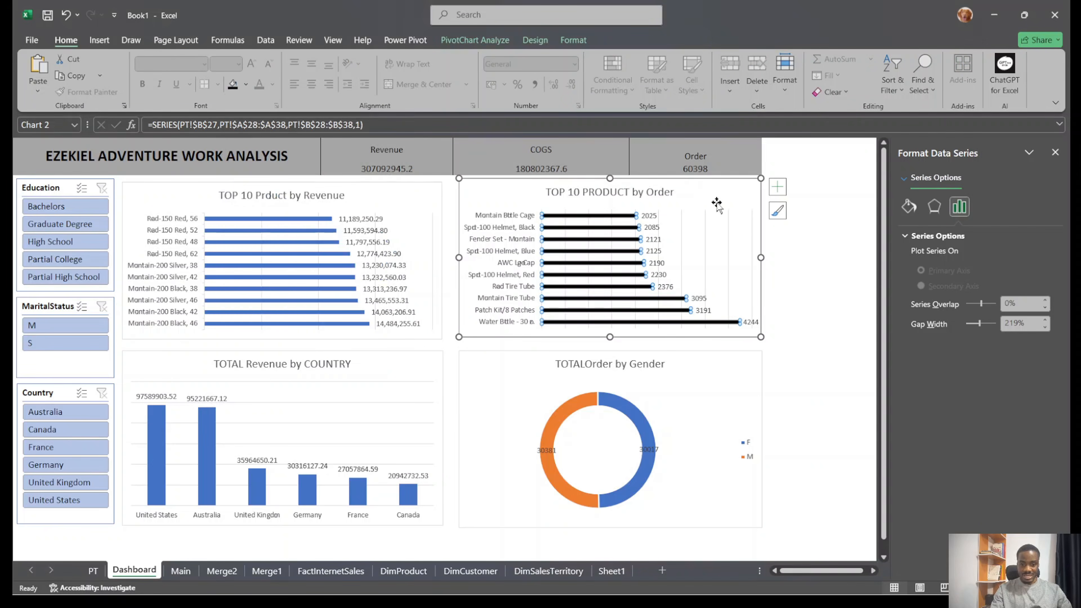
click(802, 294)
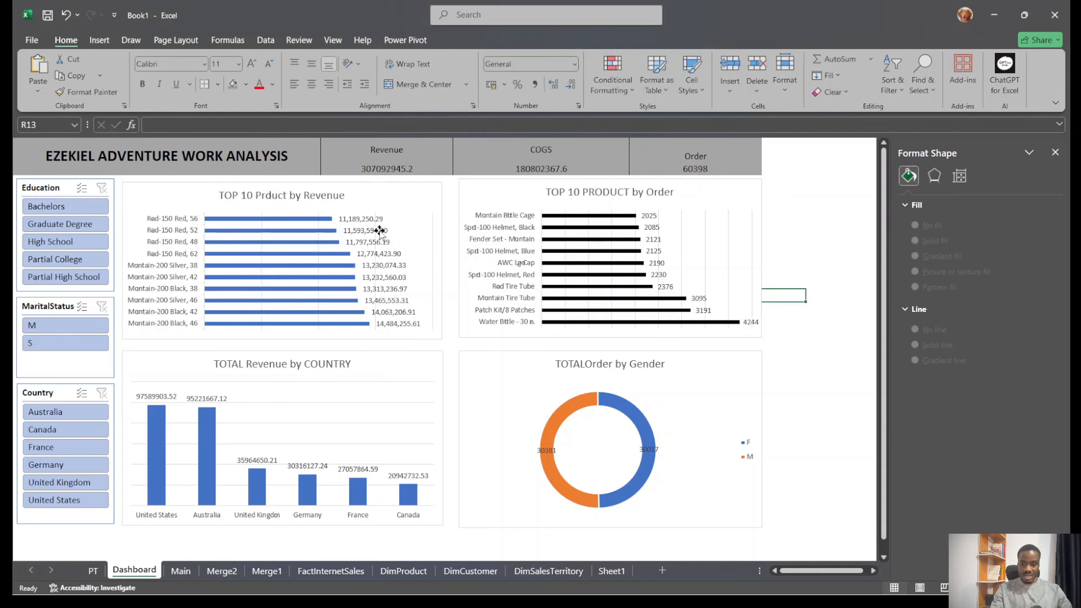
Apply the same black fill to the bars of the TOP 10 Prduct by Revenue chart and the columns of the TOTAL Revenue by COUNTRY chart
click(419, 208)
click(316, 221)
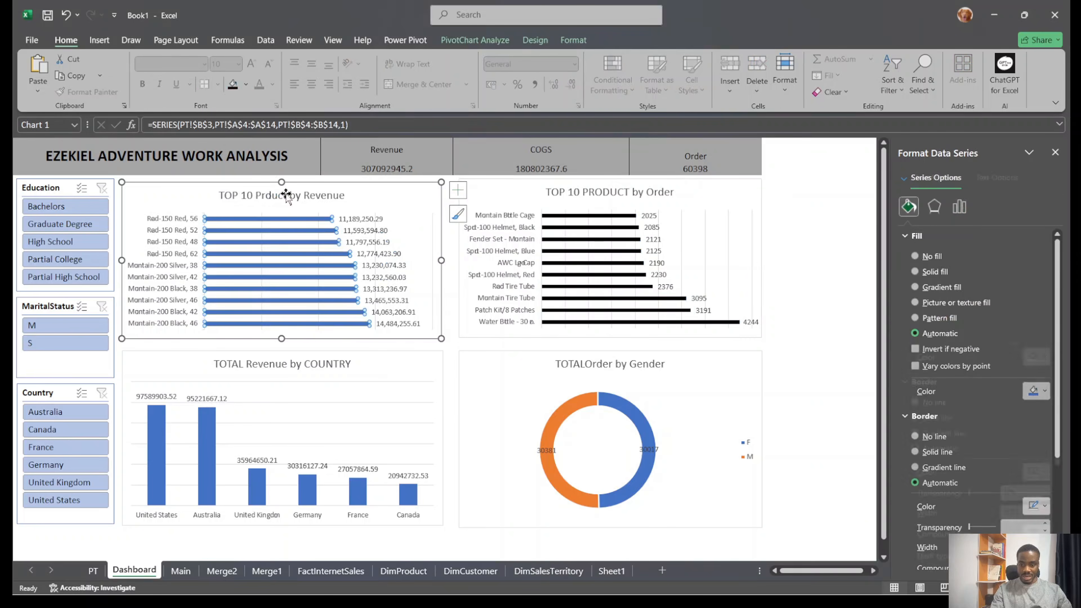
click(206, 417)
click(233, 84)
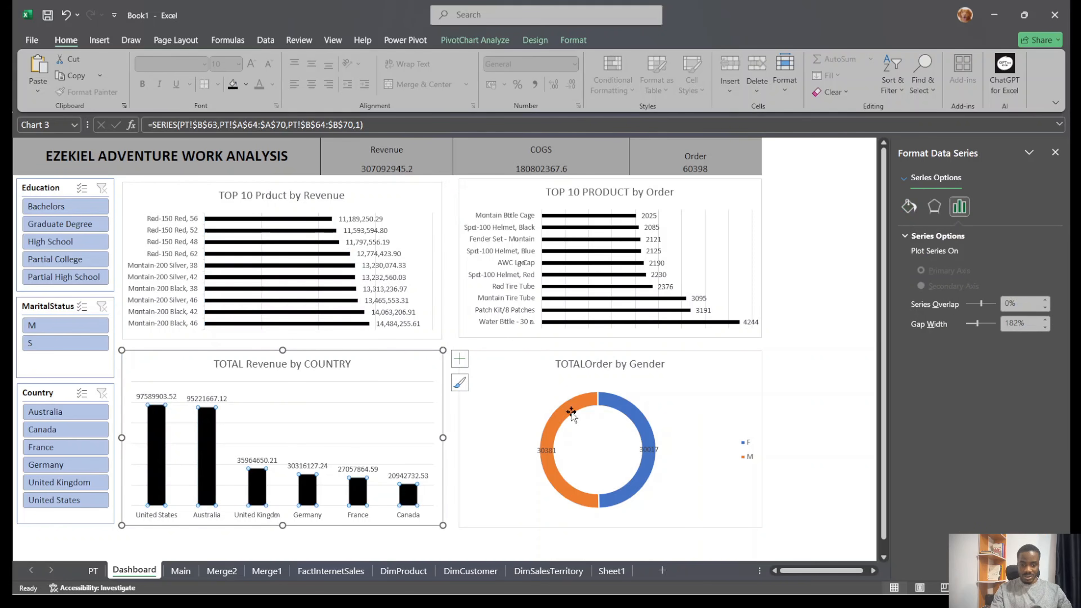
Color the F slice of the TOTALOrder by Gender doughnut black and the M slice gray
click(629, 407)
click(630, 408)
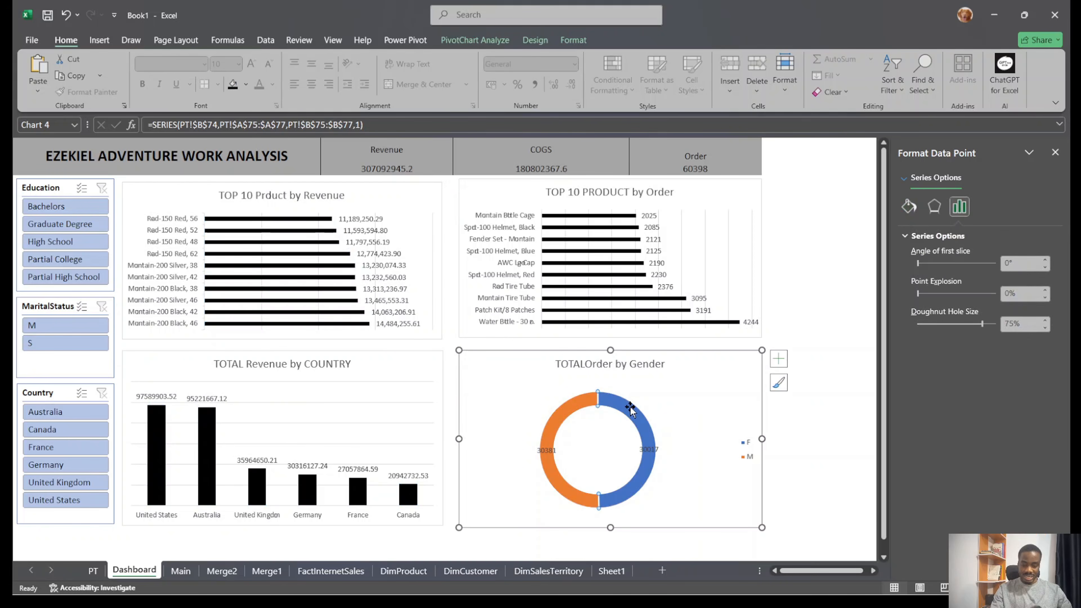
click(232, 84)
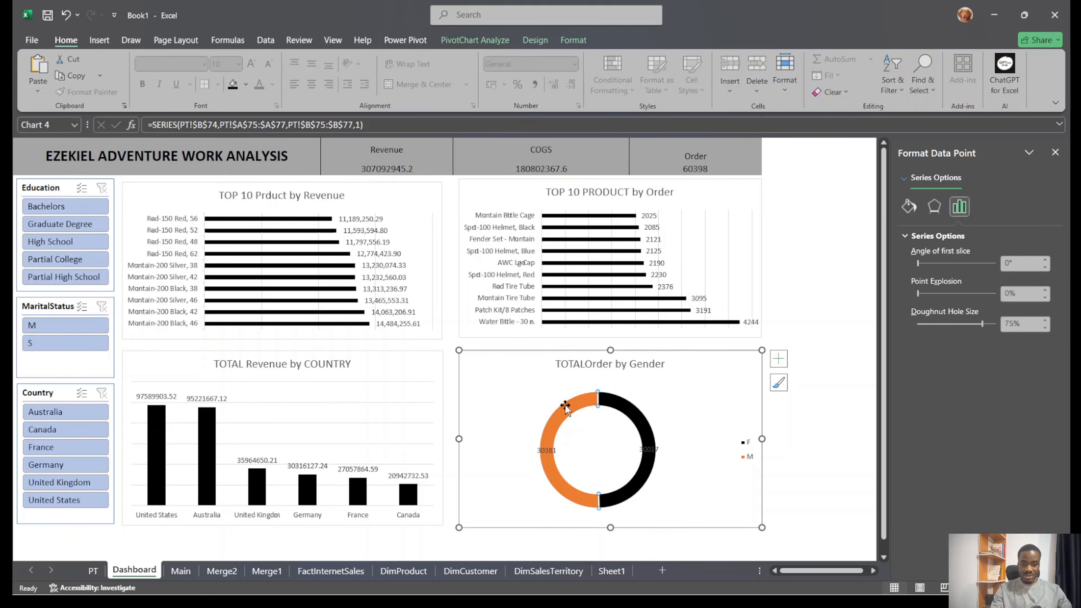
click(246, 84)
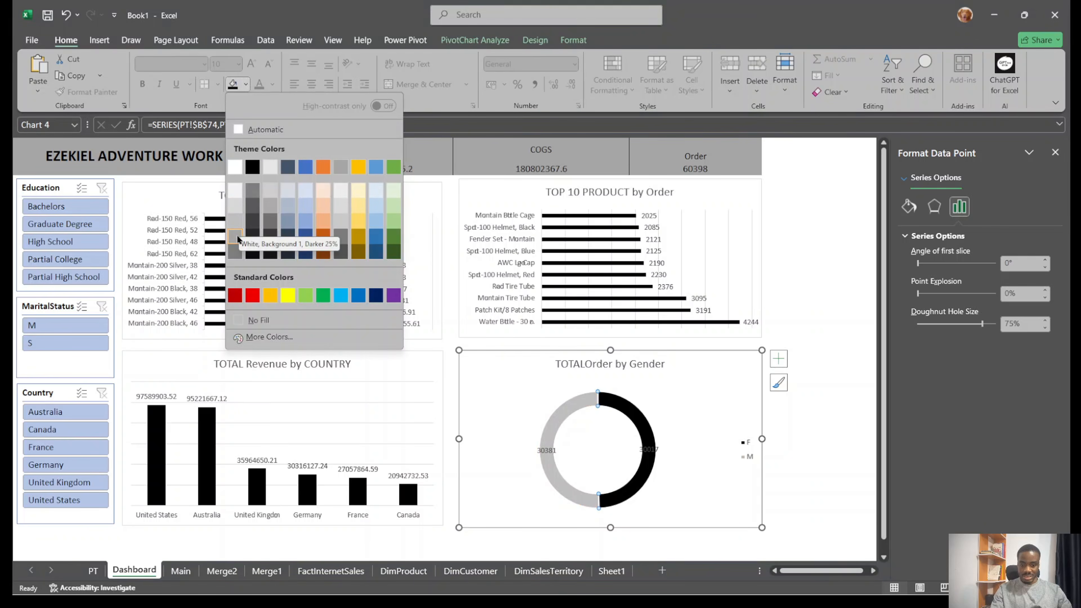
click(235, 237)
click(839, 294)
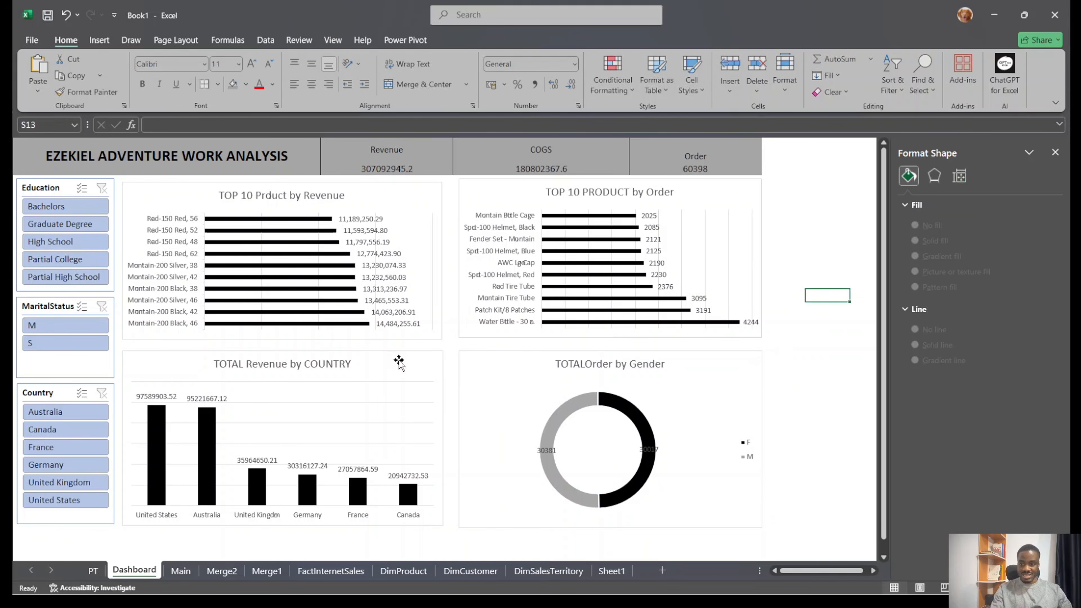
Apply the dark gray slicer style to the Education slicer
click(41, 187)
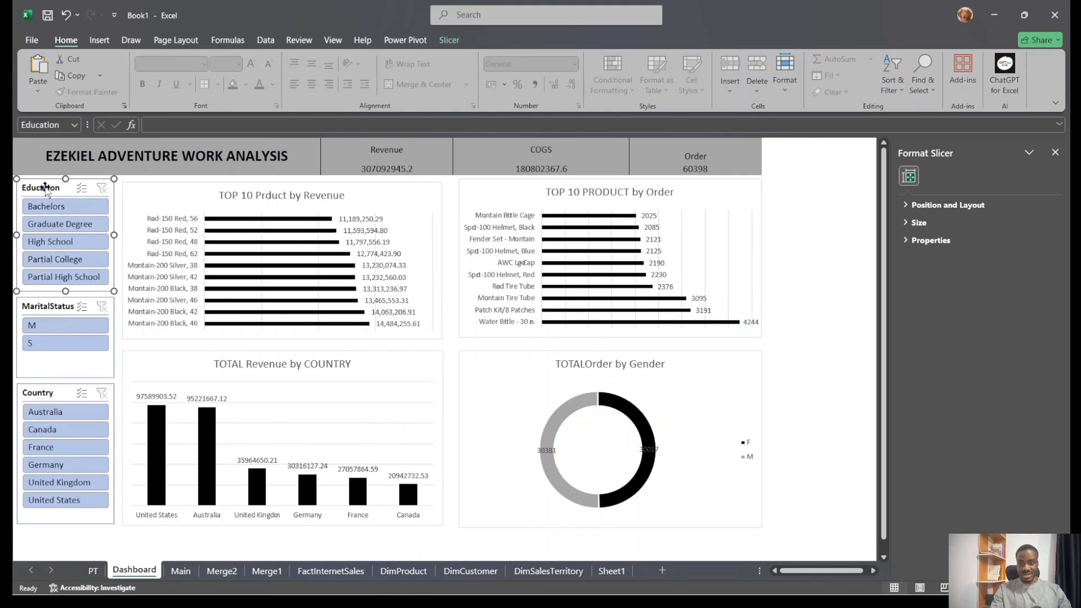
click(446, 44)
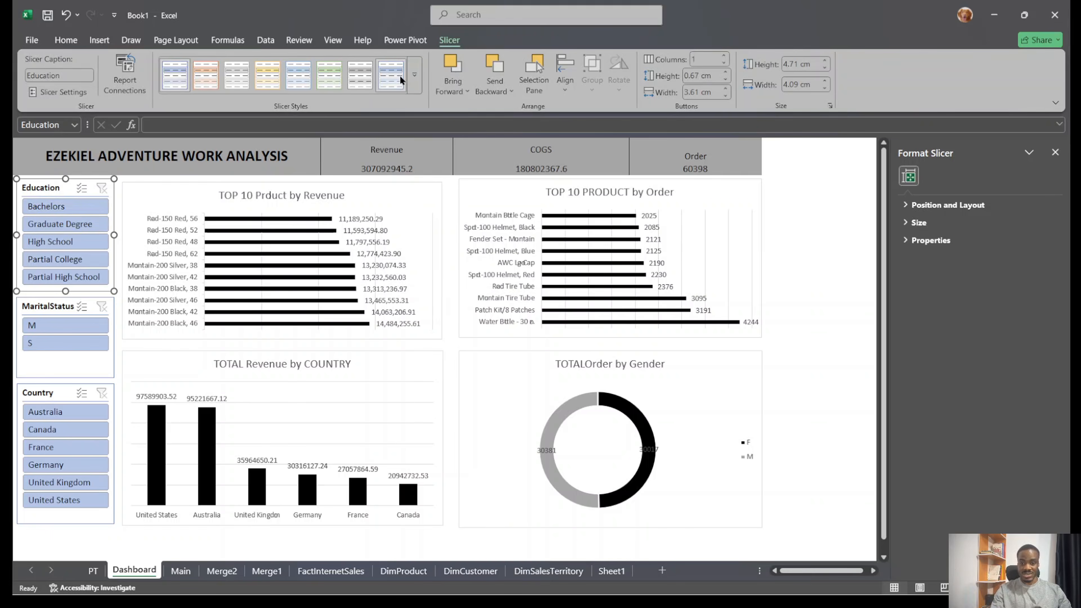
click(414, 75)
click(237, 156)
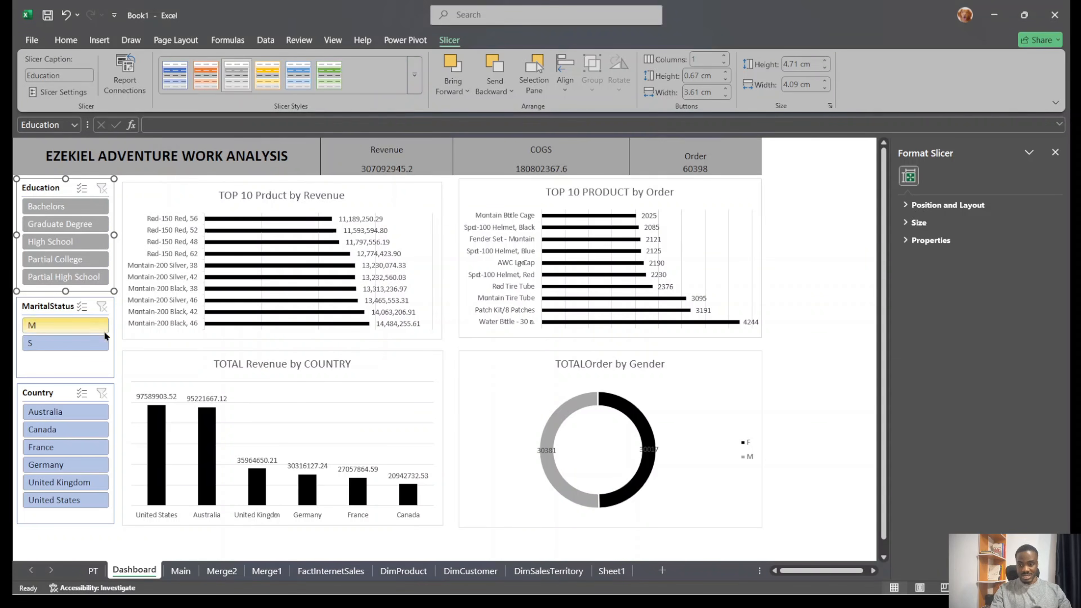
Give the MaritalStatus and Country slicers the same dark gray style as the Education slicer
click(60, 301)
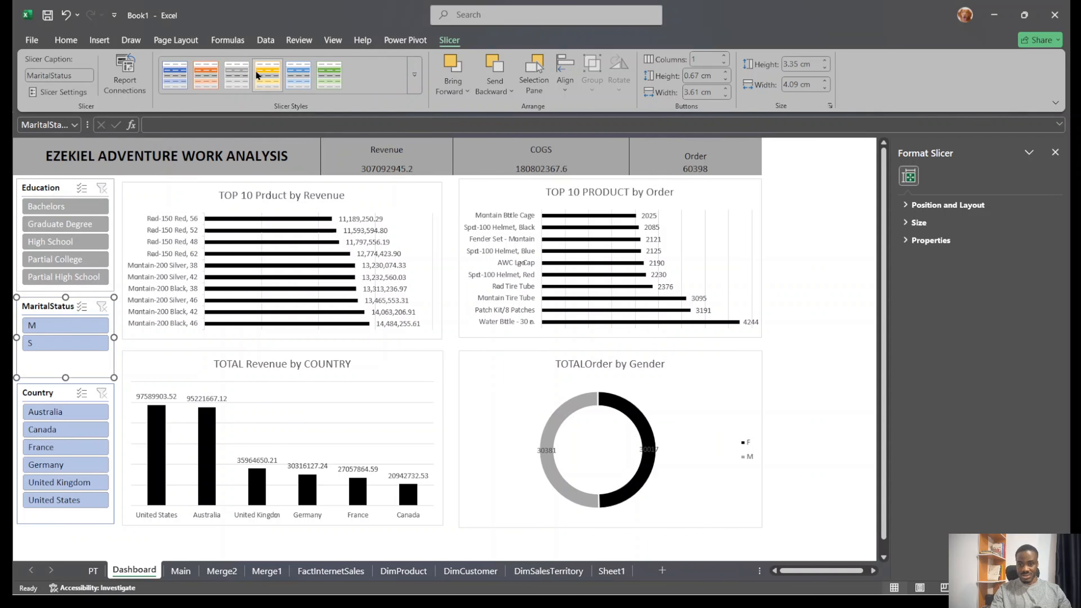
click(237, 74)
click(42, 393)
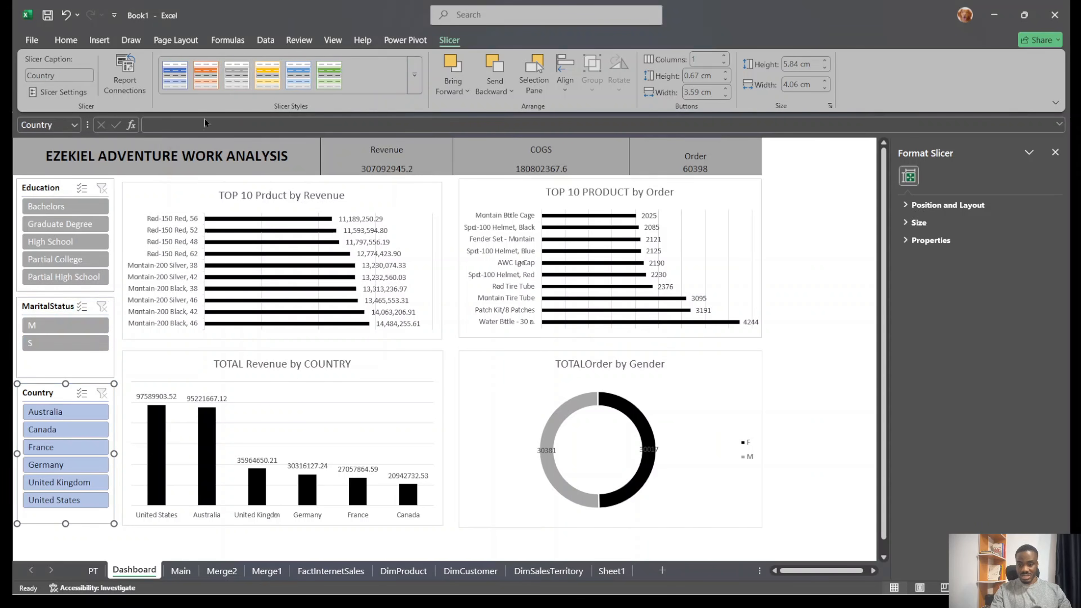
click(237, 75)
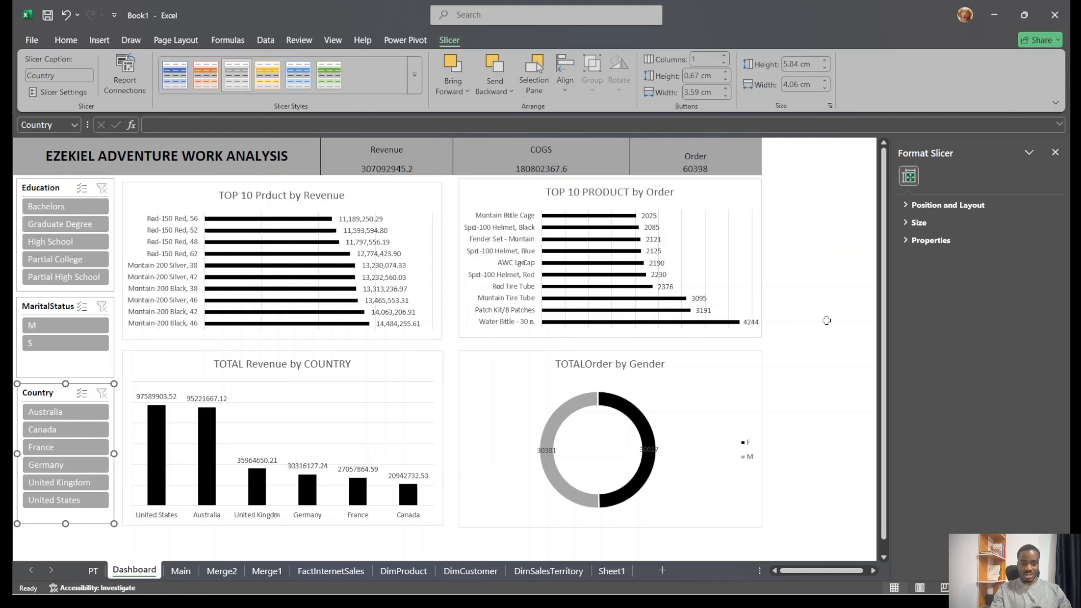
click(826, 320)
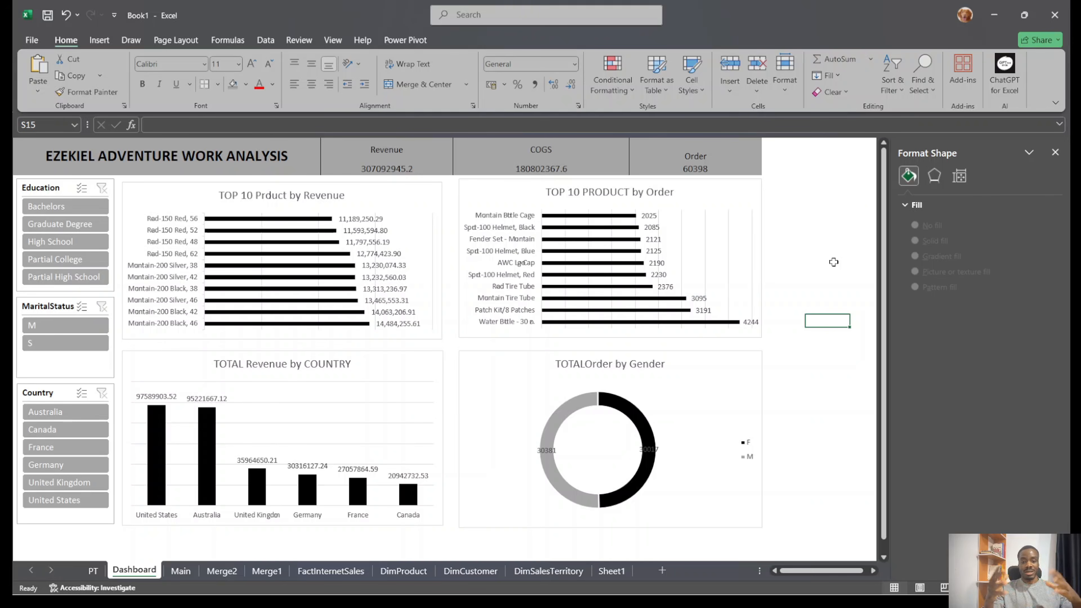
Capture a screen snip of the whole dashboard, from the header band down to the lower charts
click(854, 204)
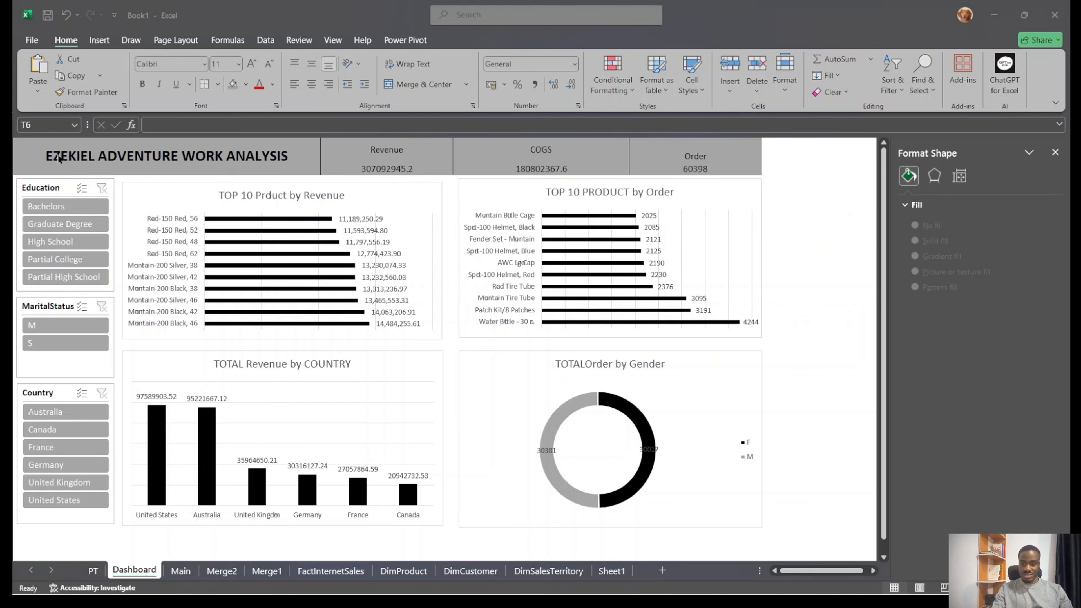
key(super+shift+s)
drag(19, 137, 762, 533)
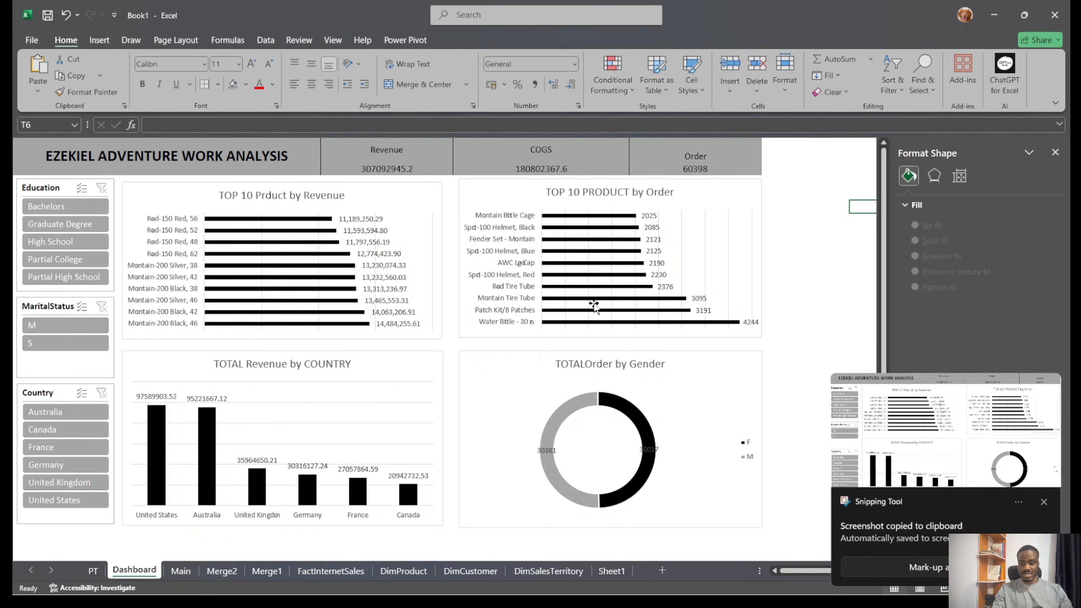
mouse_move(637, 269)
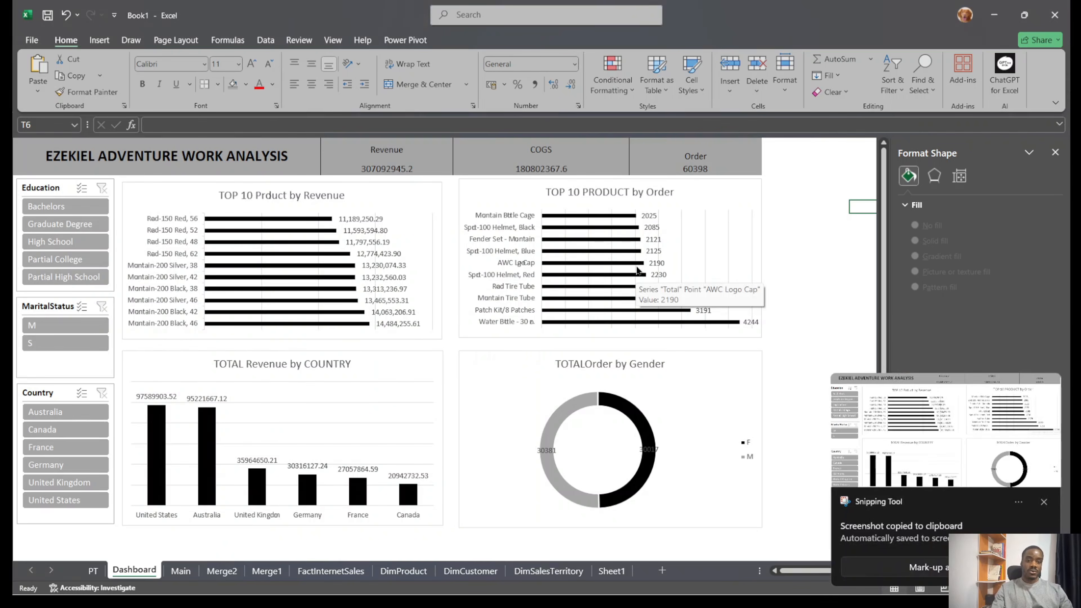